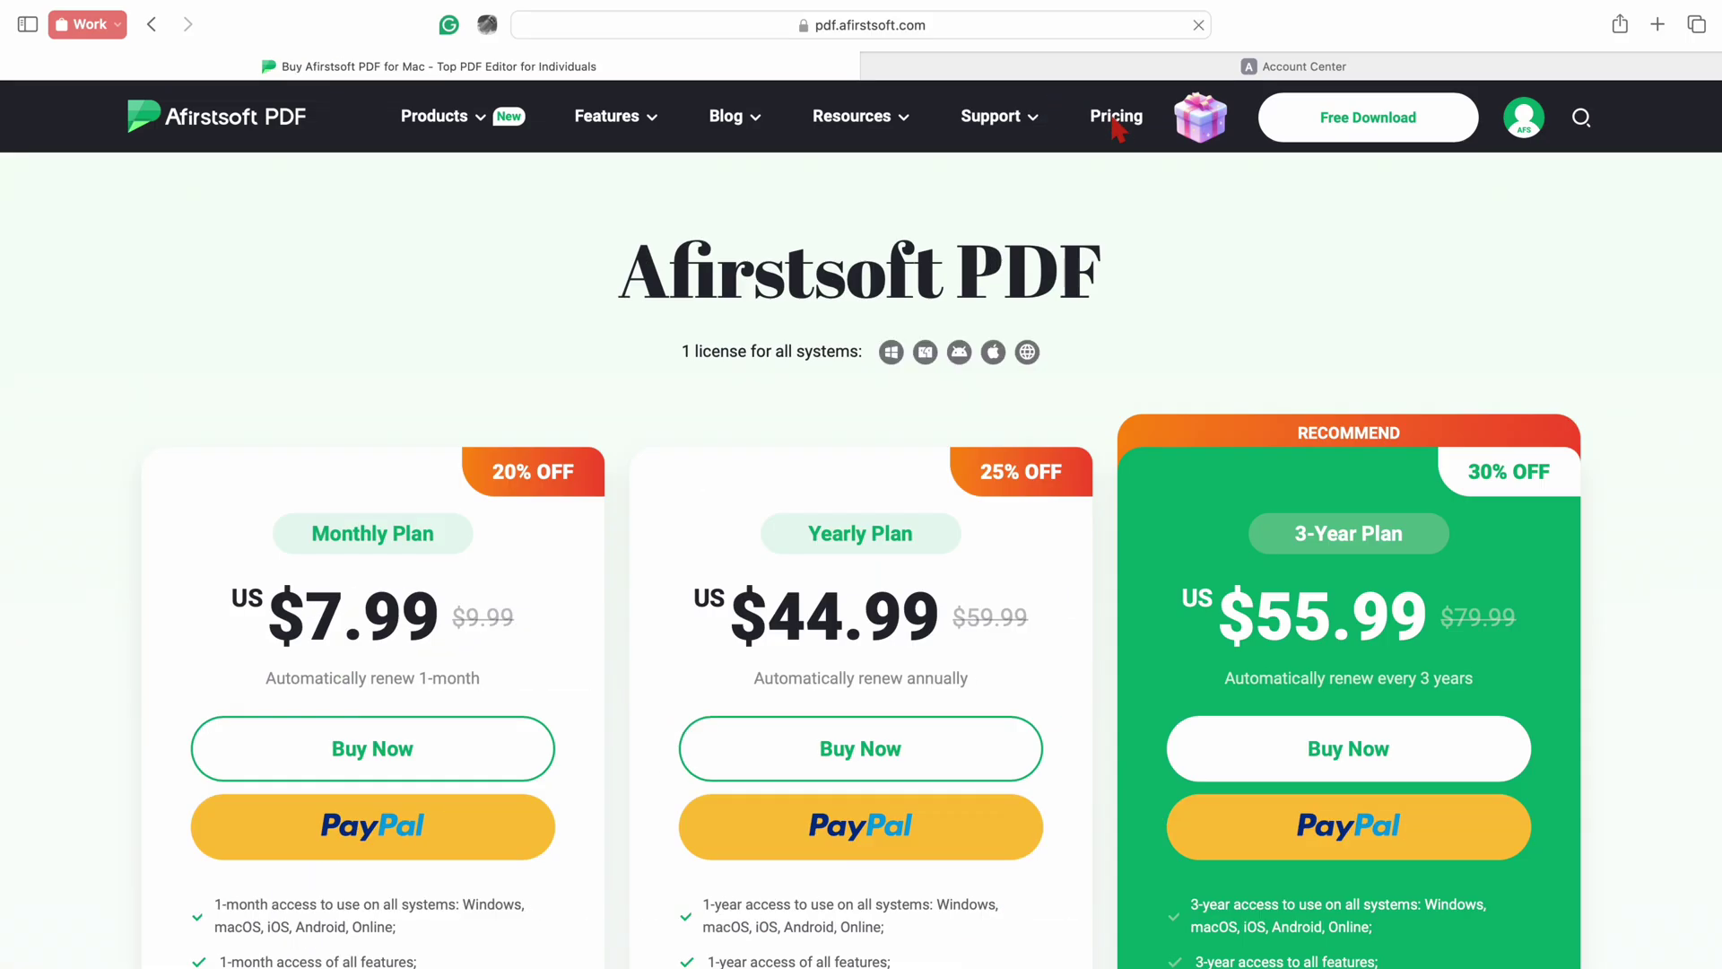
- Scroll through the Afirstsoft PDF plan prices and the Compare All Plans feature table
scroll(775, 354, "down", 3)
scroll(774, 359, "down", 1)
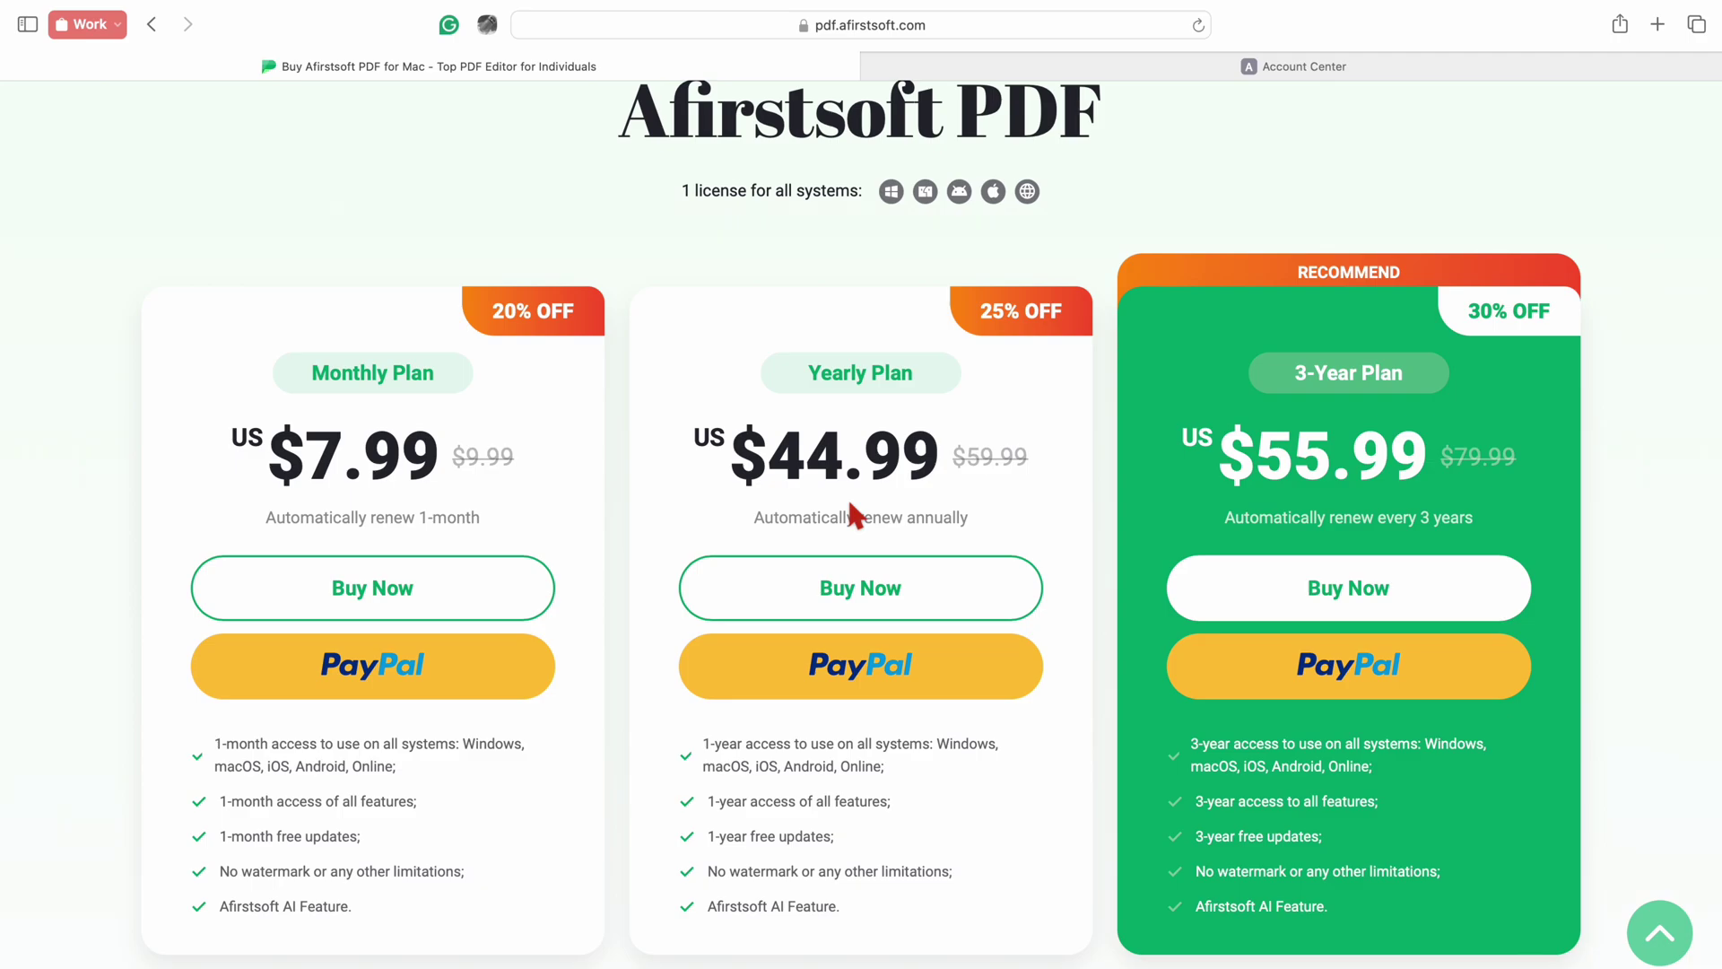
scroll(847, 495, "down", 2)
scroll(850, 515, "up", 1)
scroll(847, 499, "down", 6)
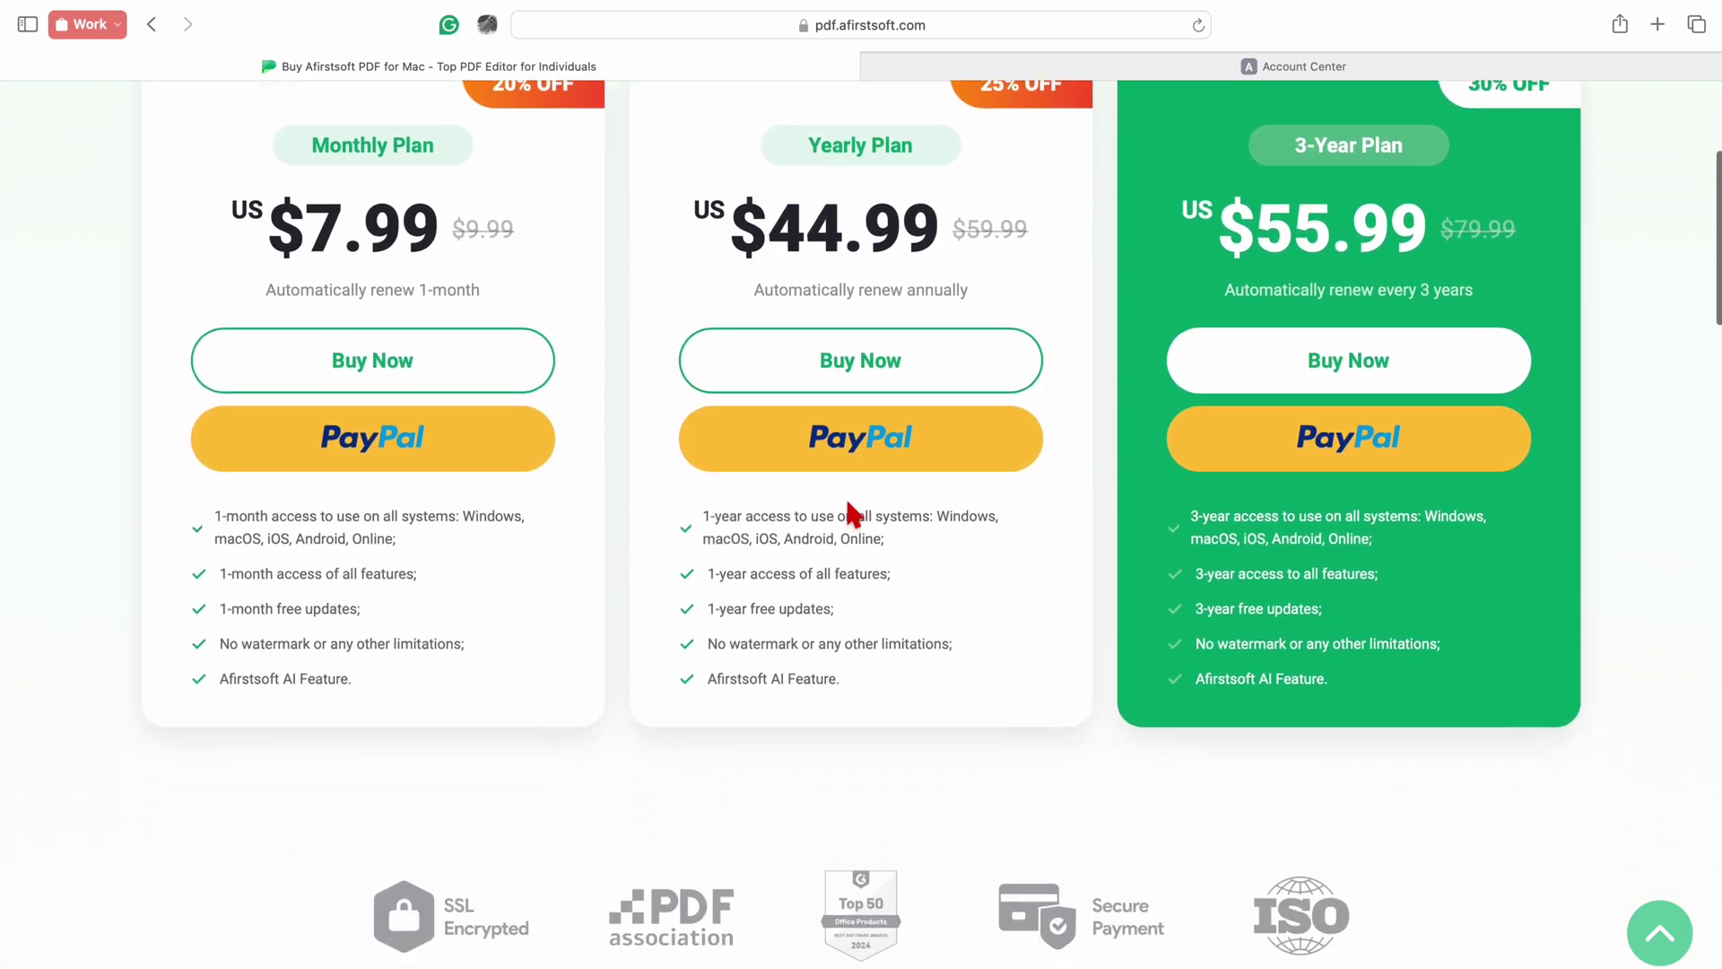
scroll(847, 499, "down", 15)
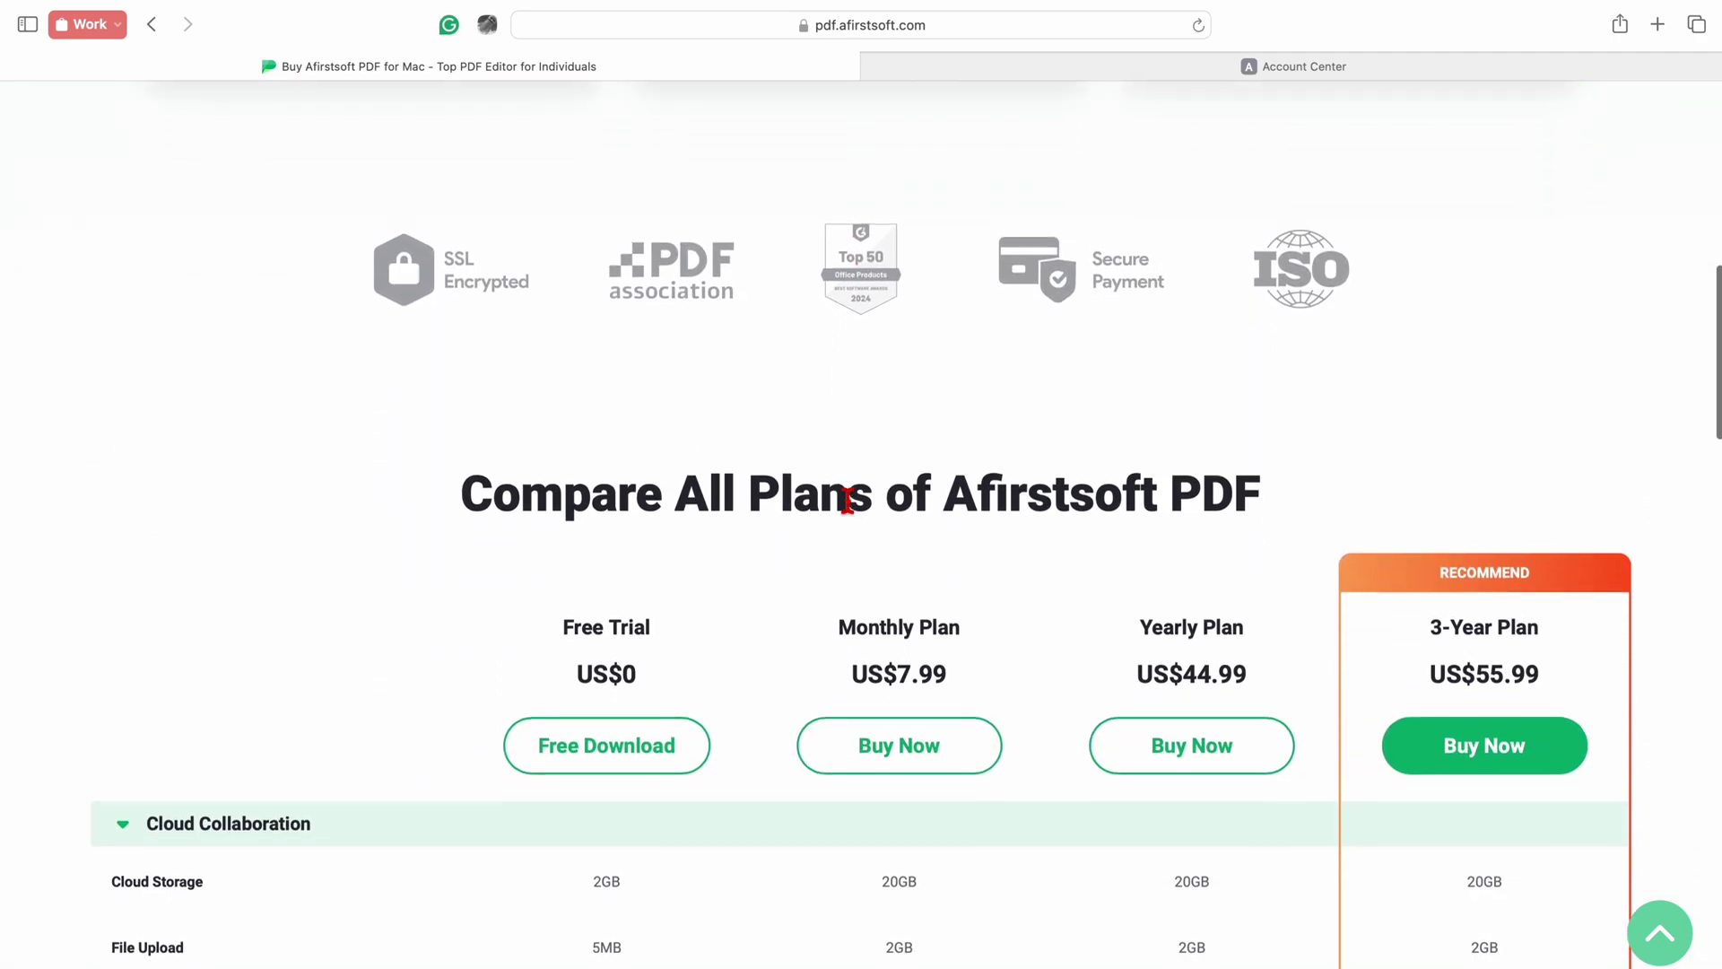
scroll(847, 500, "down", 4)
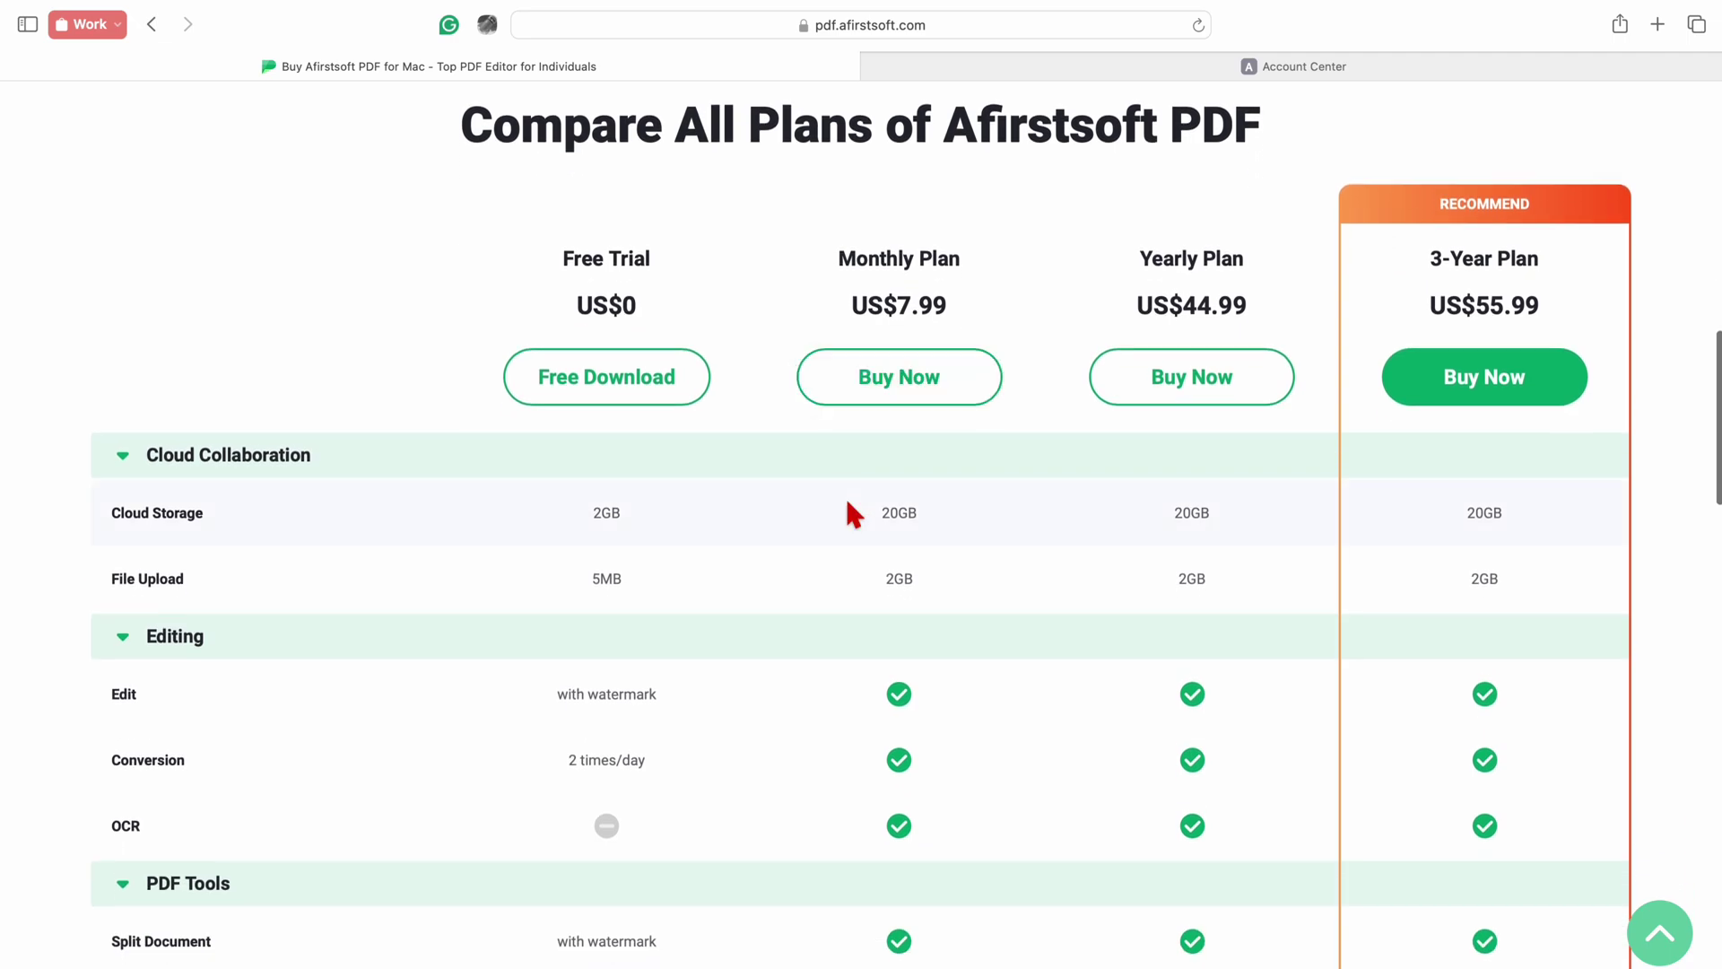
scroll(847, 504, "down", 2)
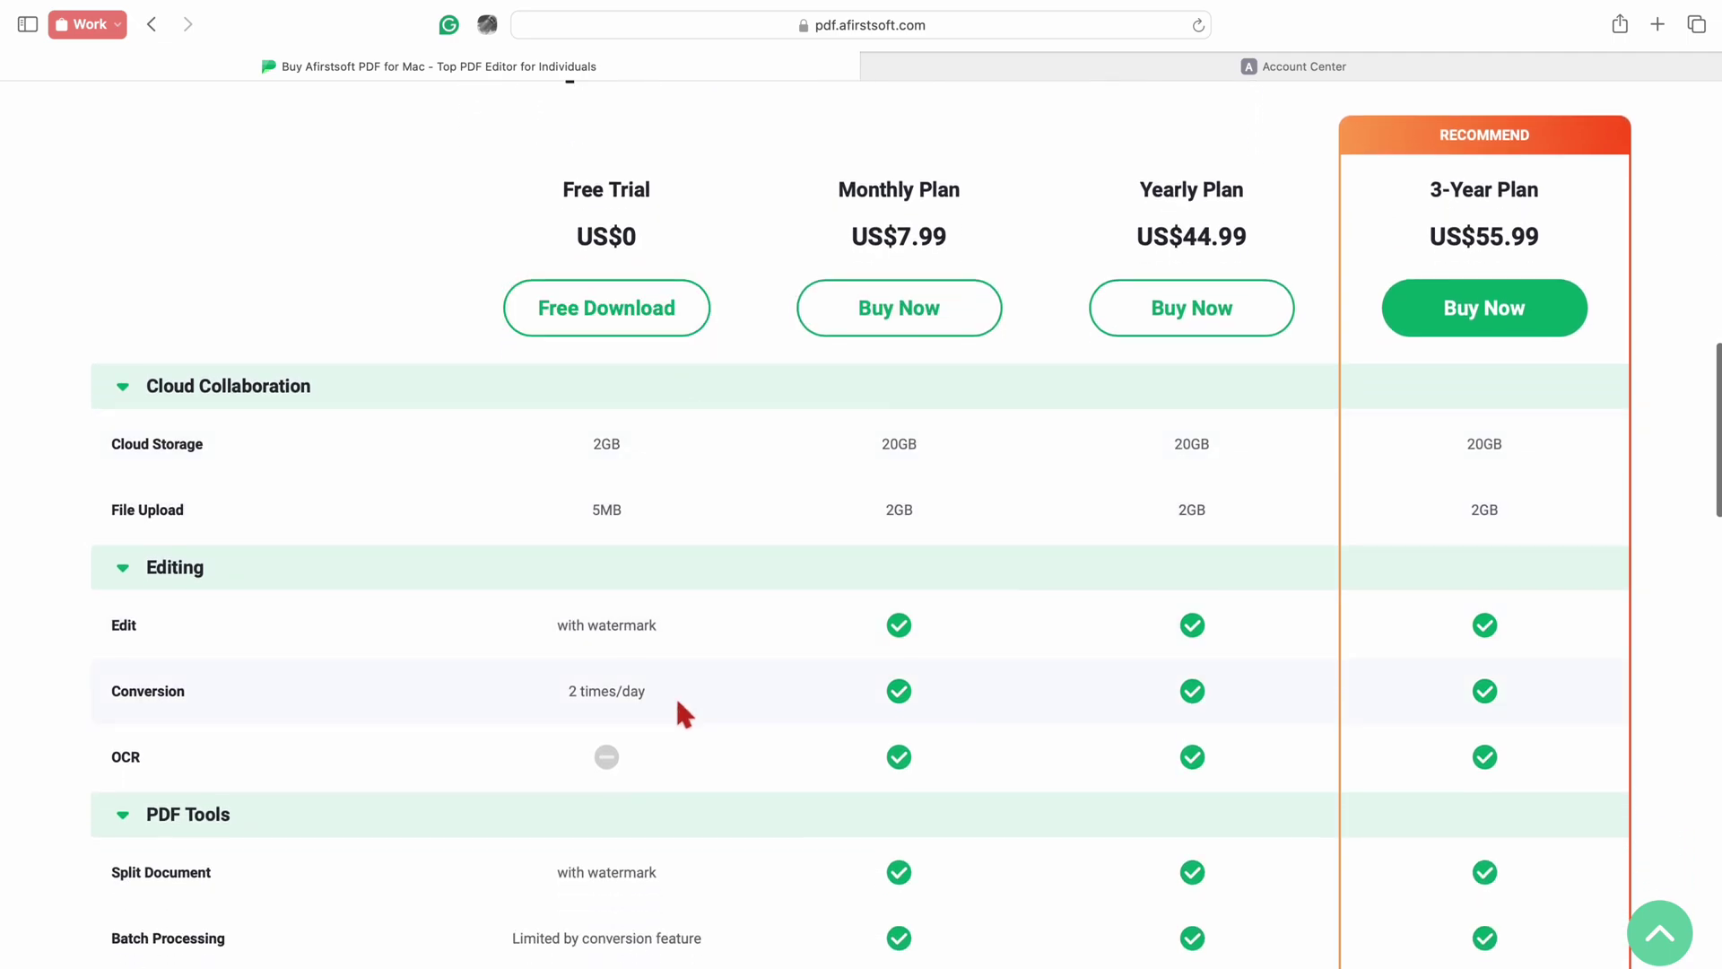
scroll(677, 914, "down", 4)
scroll(677, 913, "up", 4)
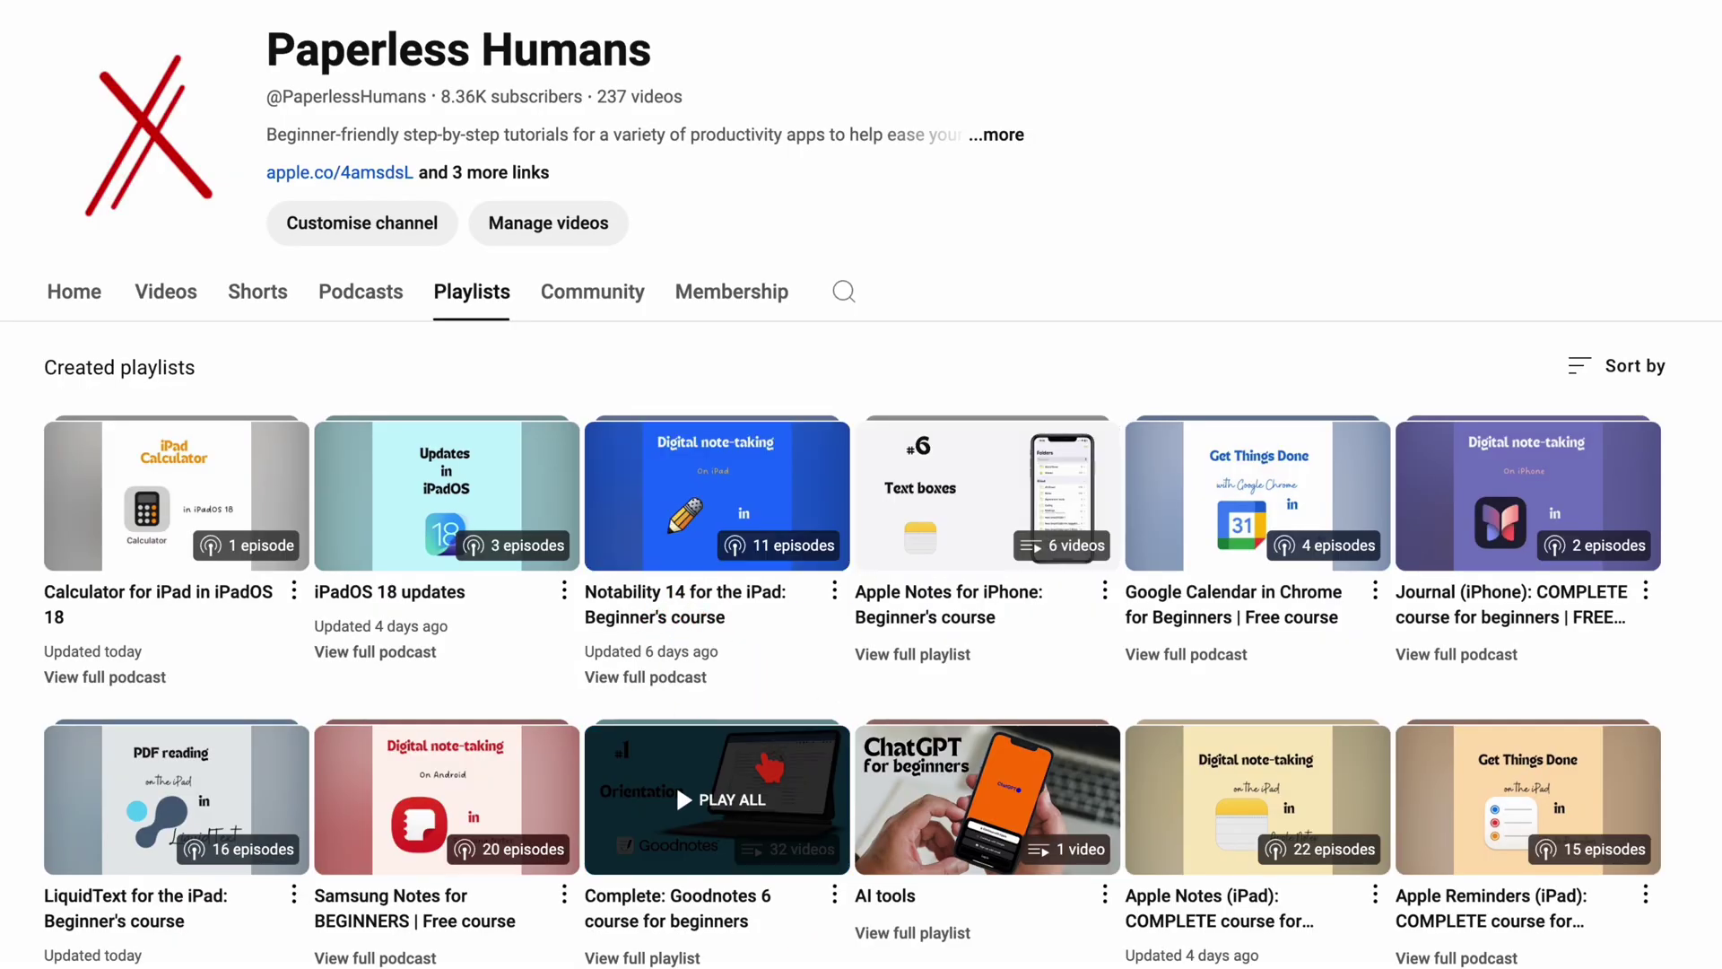
- Open the Noteful beginner course playlist and browse its videos
scroll(675, 782, "down", 3)
left_click(167, 836)
scroll(750, 901, "down", 2)
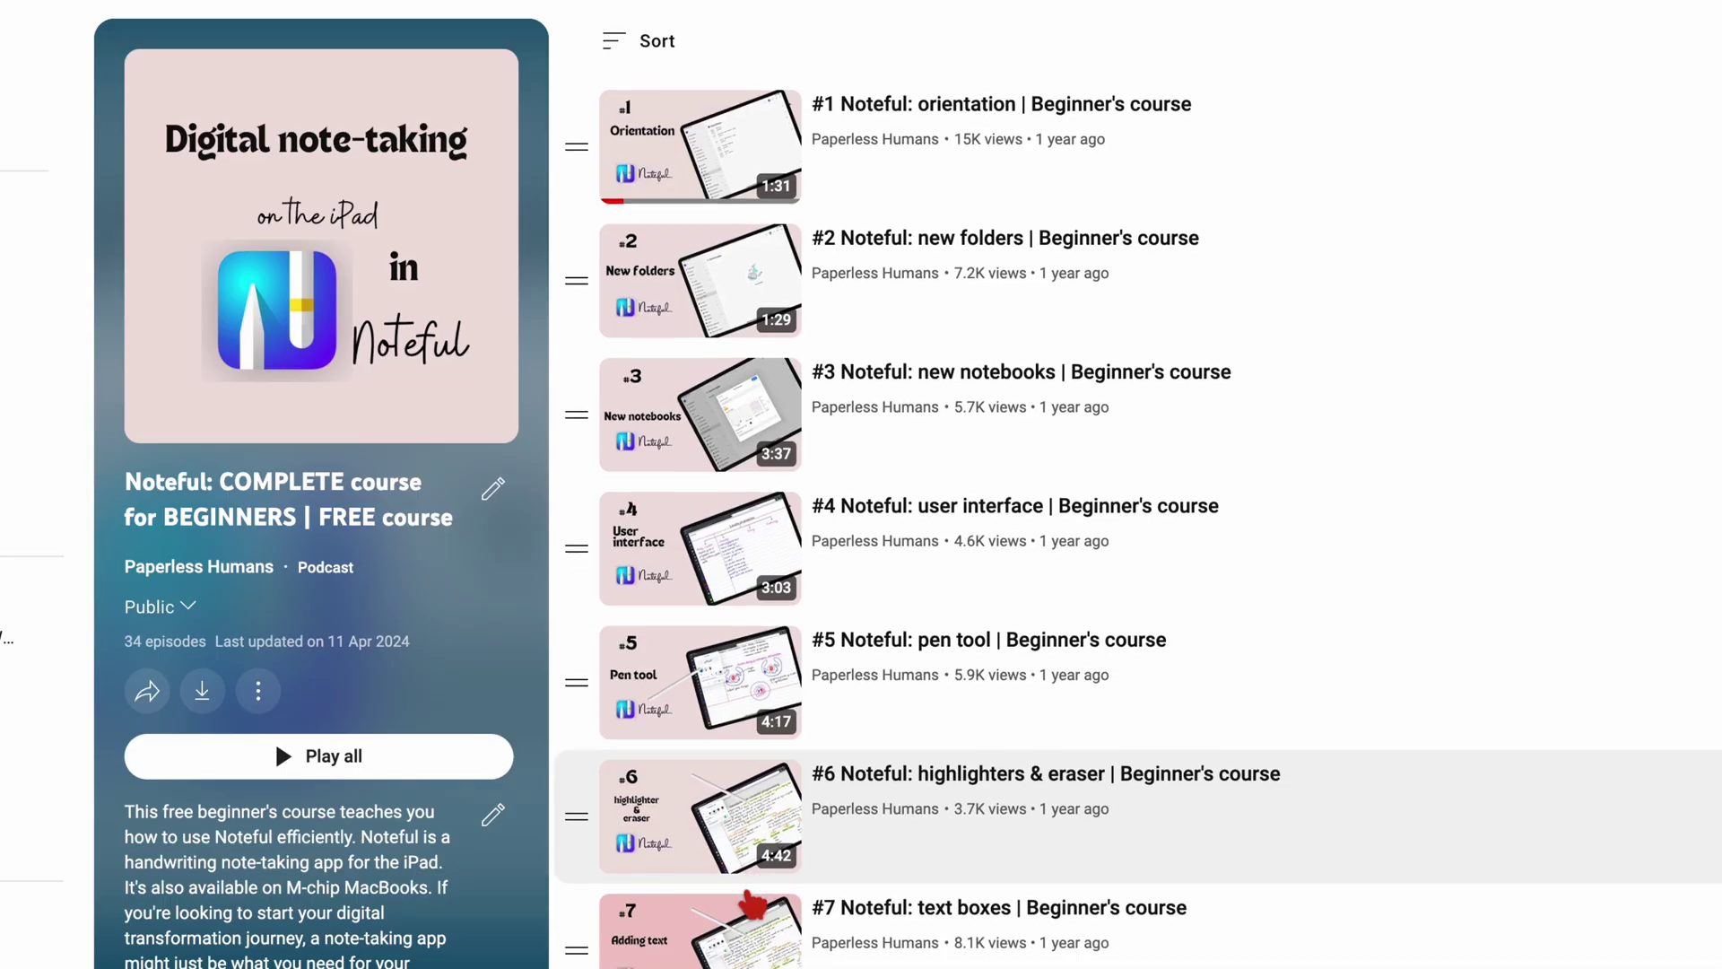
scroll(751, 904, "down", 2)
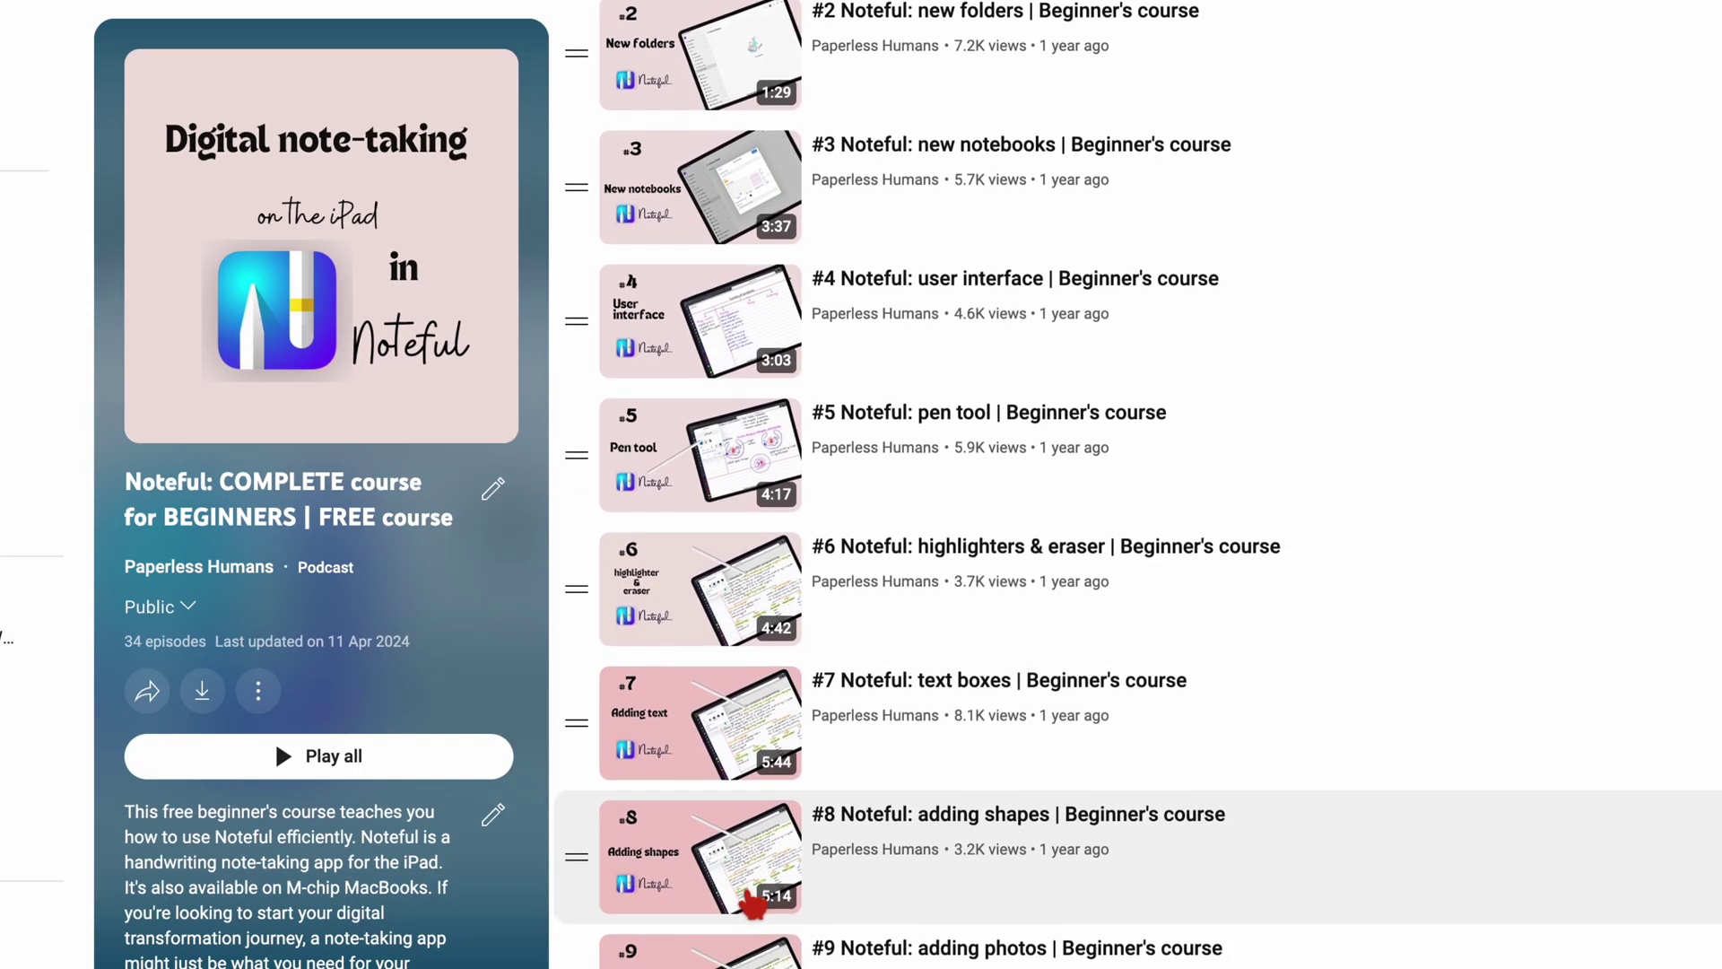
scroll(752, 904, "down", 3)
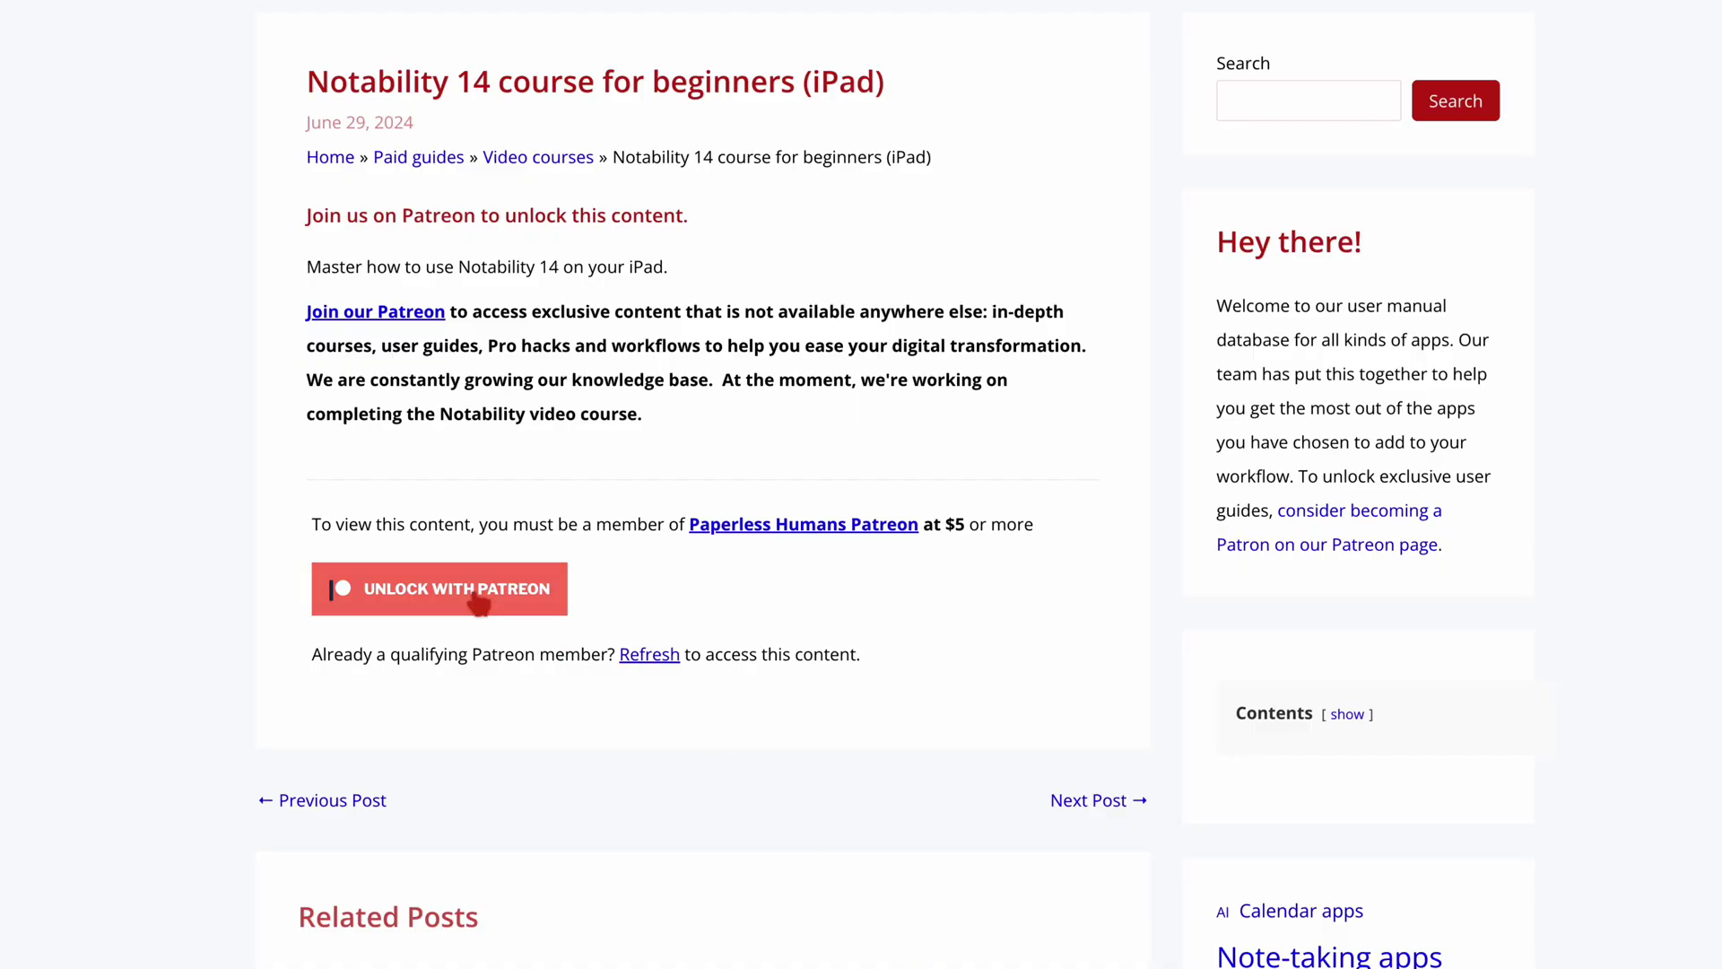
- Go to the Notability course's Patreon unlock, then scroll the Udemy Goodnotes 6 course content
left_click(475, 599)
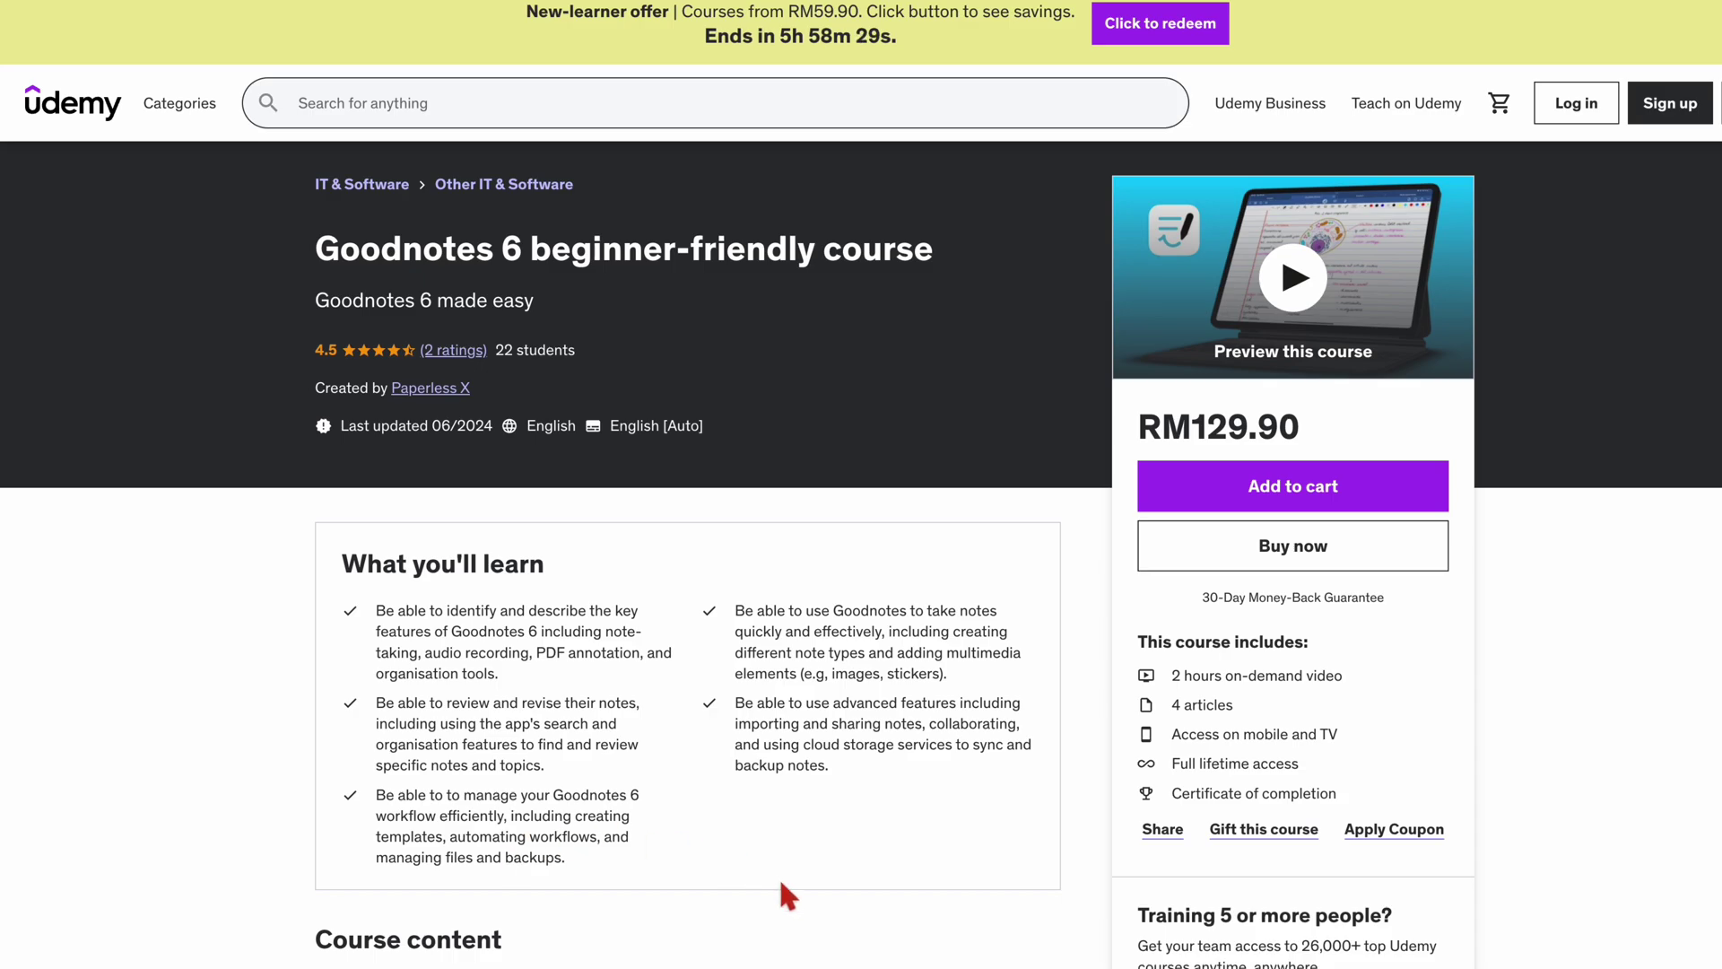
scroll(781, 885, "down", 3)
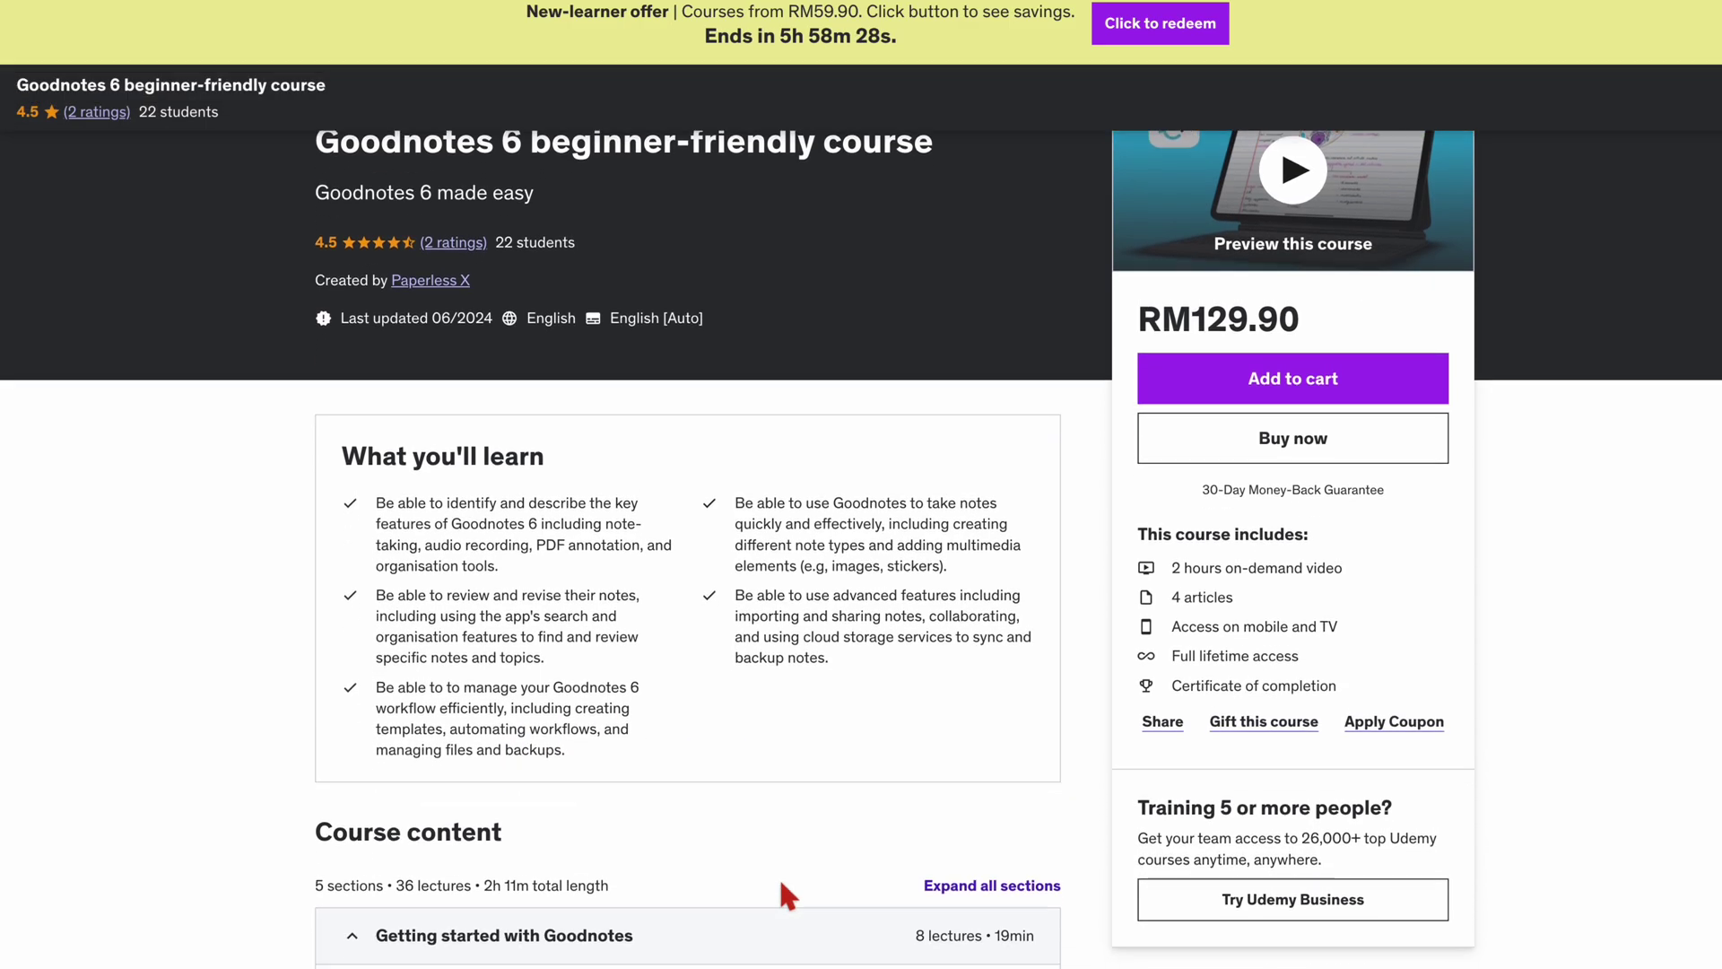
scroll(790, 896, "down", 1)
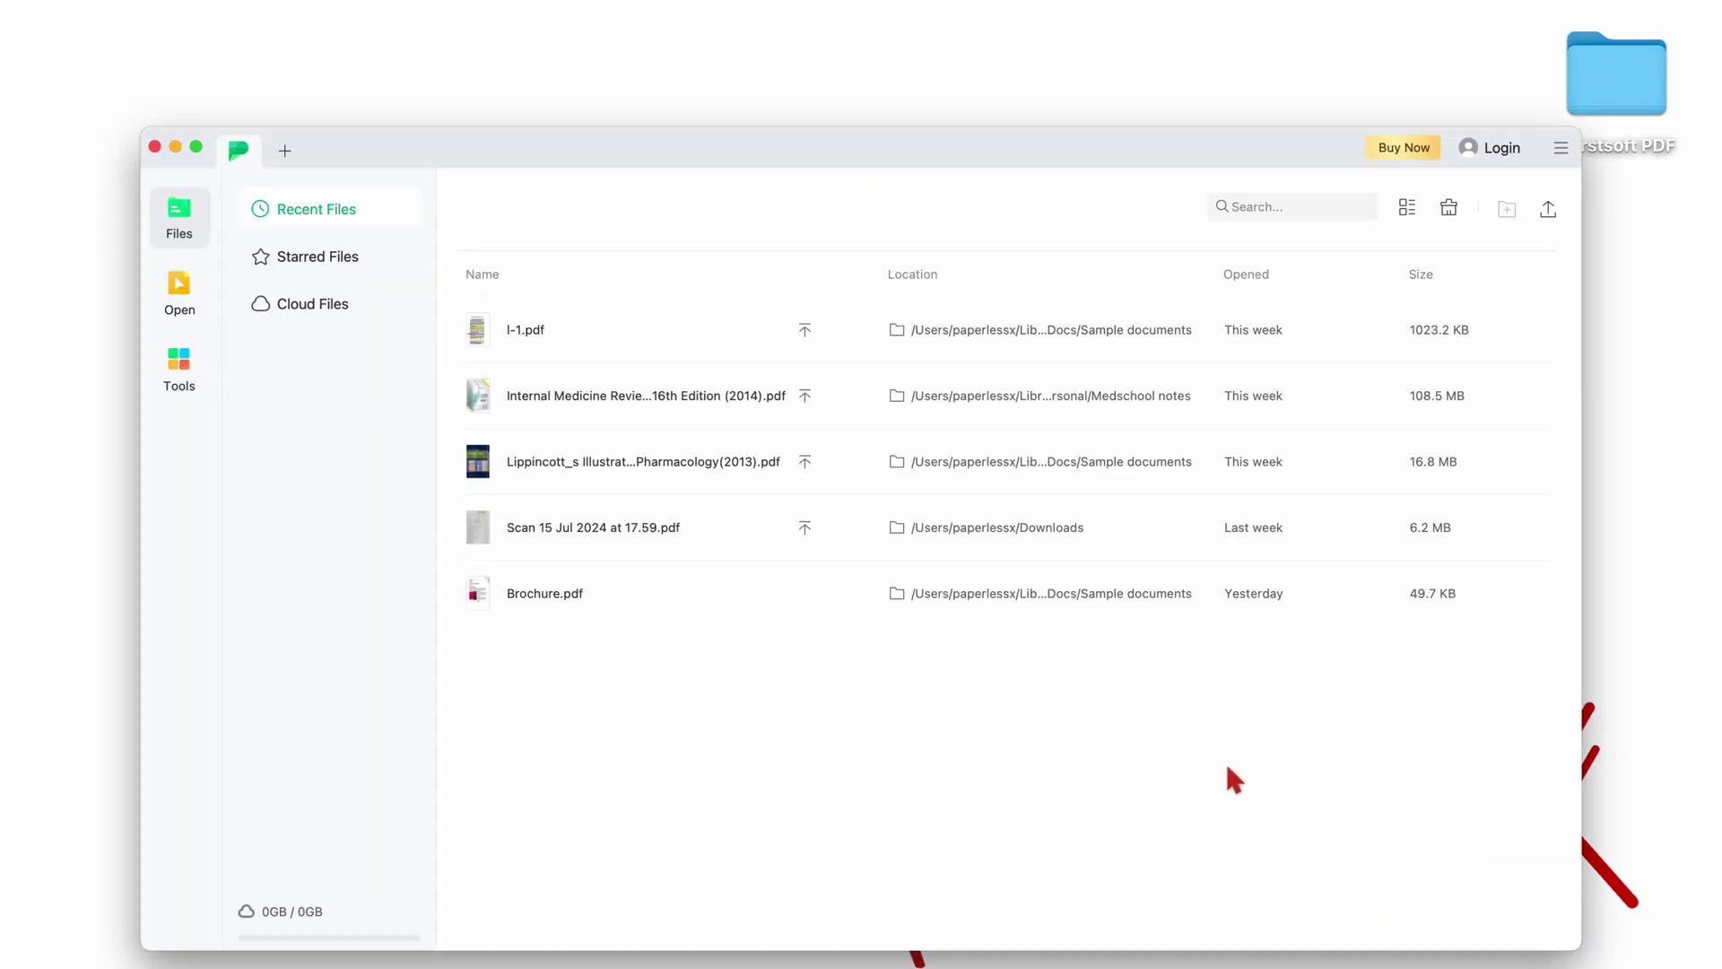
- Log in to the Afirstsoft account with the saved email and password
left_click(1484, 148)
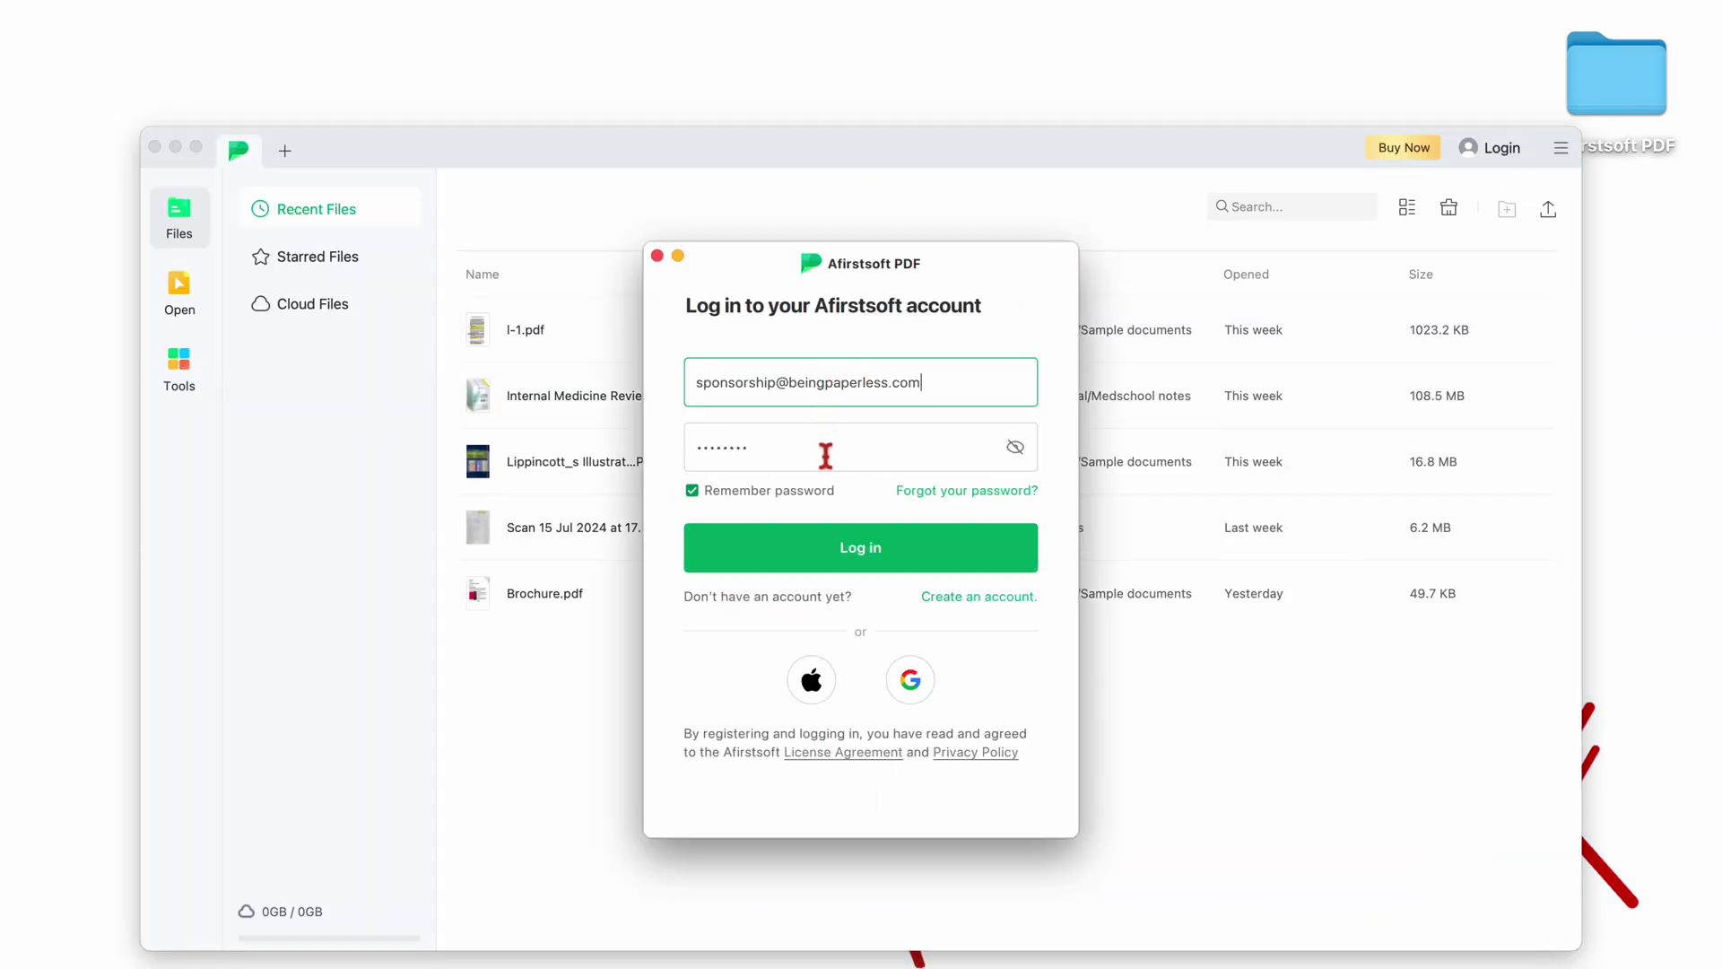
left_click(867, 565)
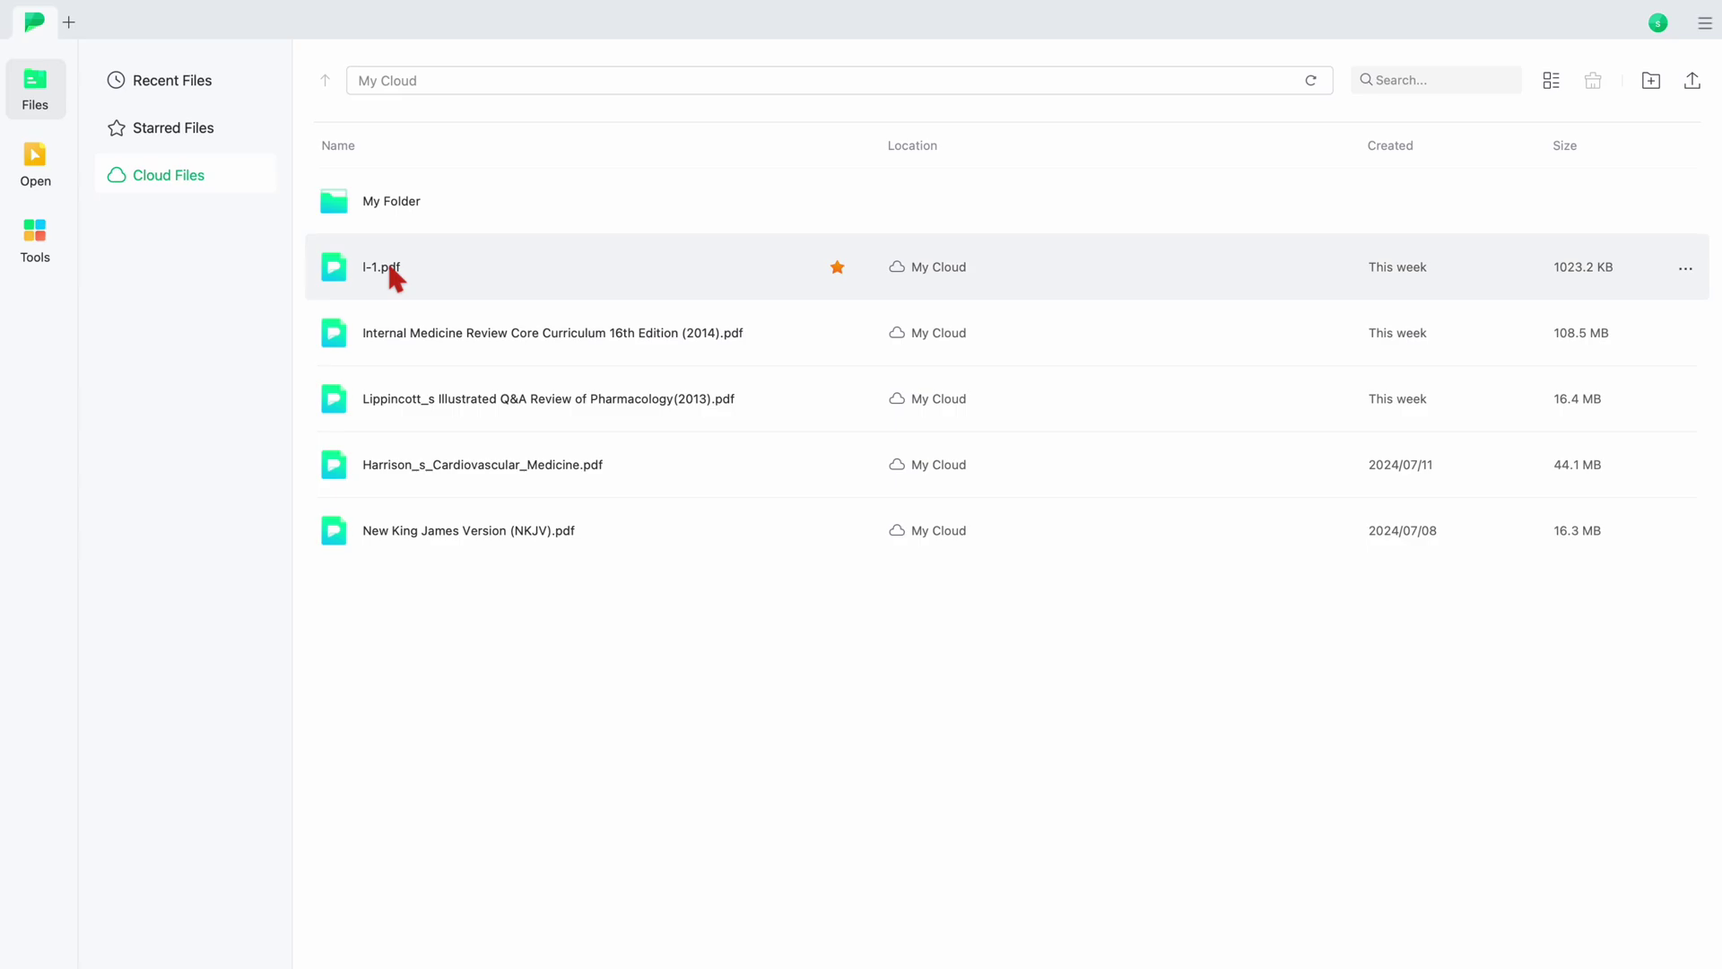
- Open I-1.pdf, the Internal Medicine Review and the Lippincott pharmacology review from Cloud Files
double_click(392, 268)
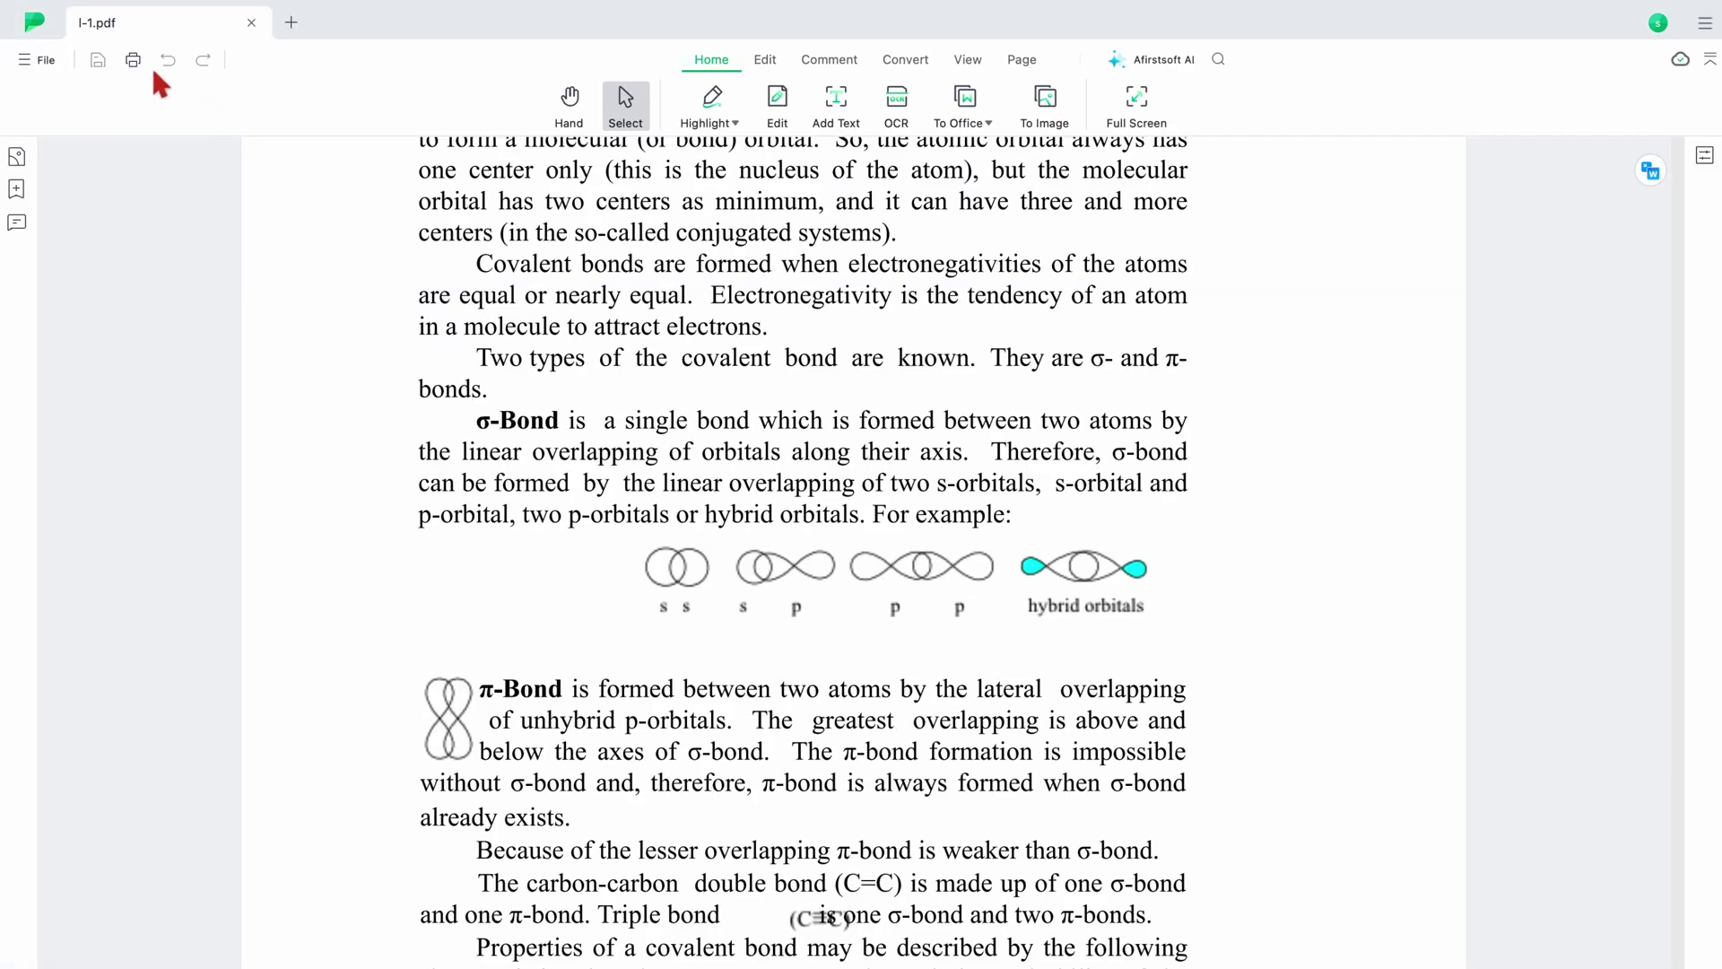
left_click(40, 25)
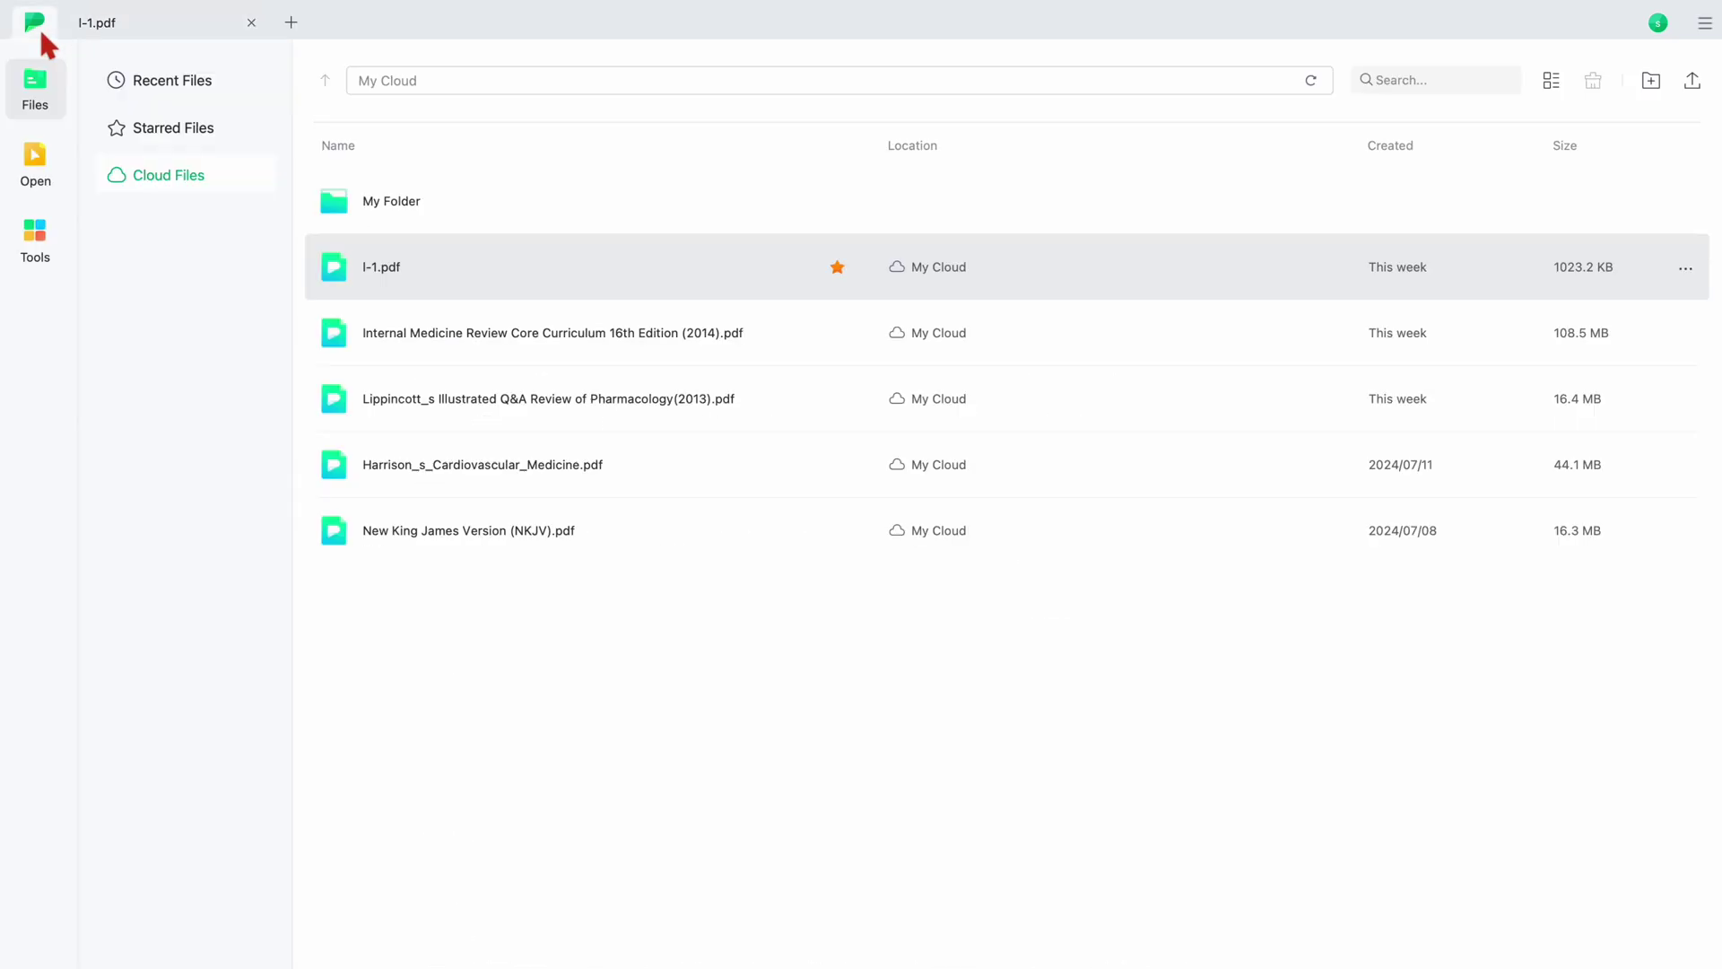
double_click(405, 335)
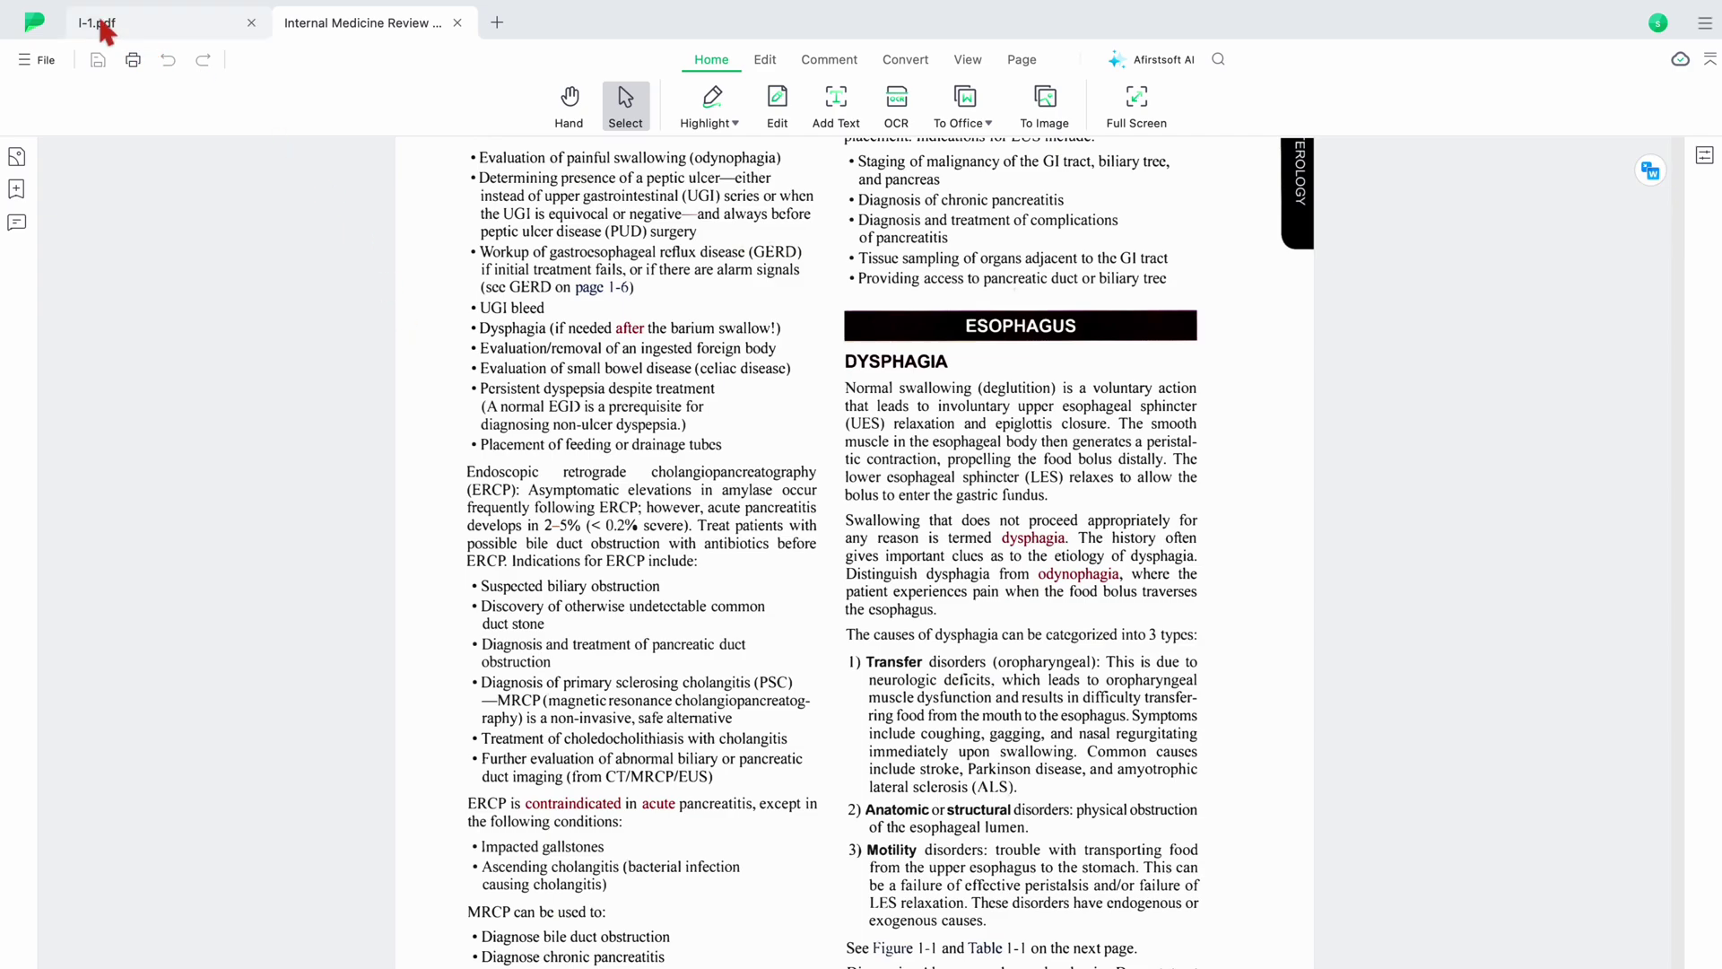
left_click(35, 29)
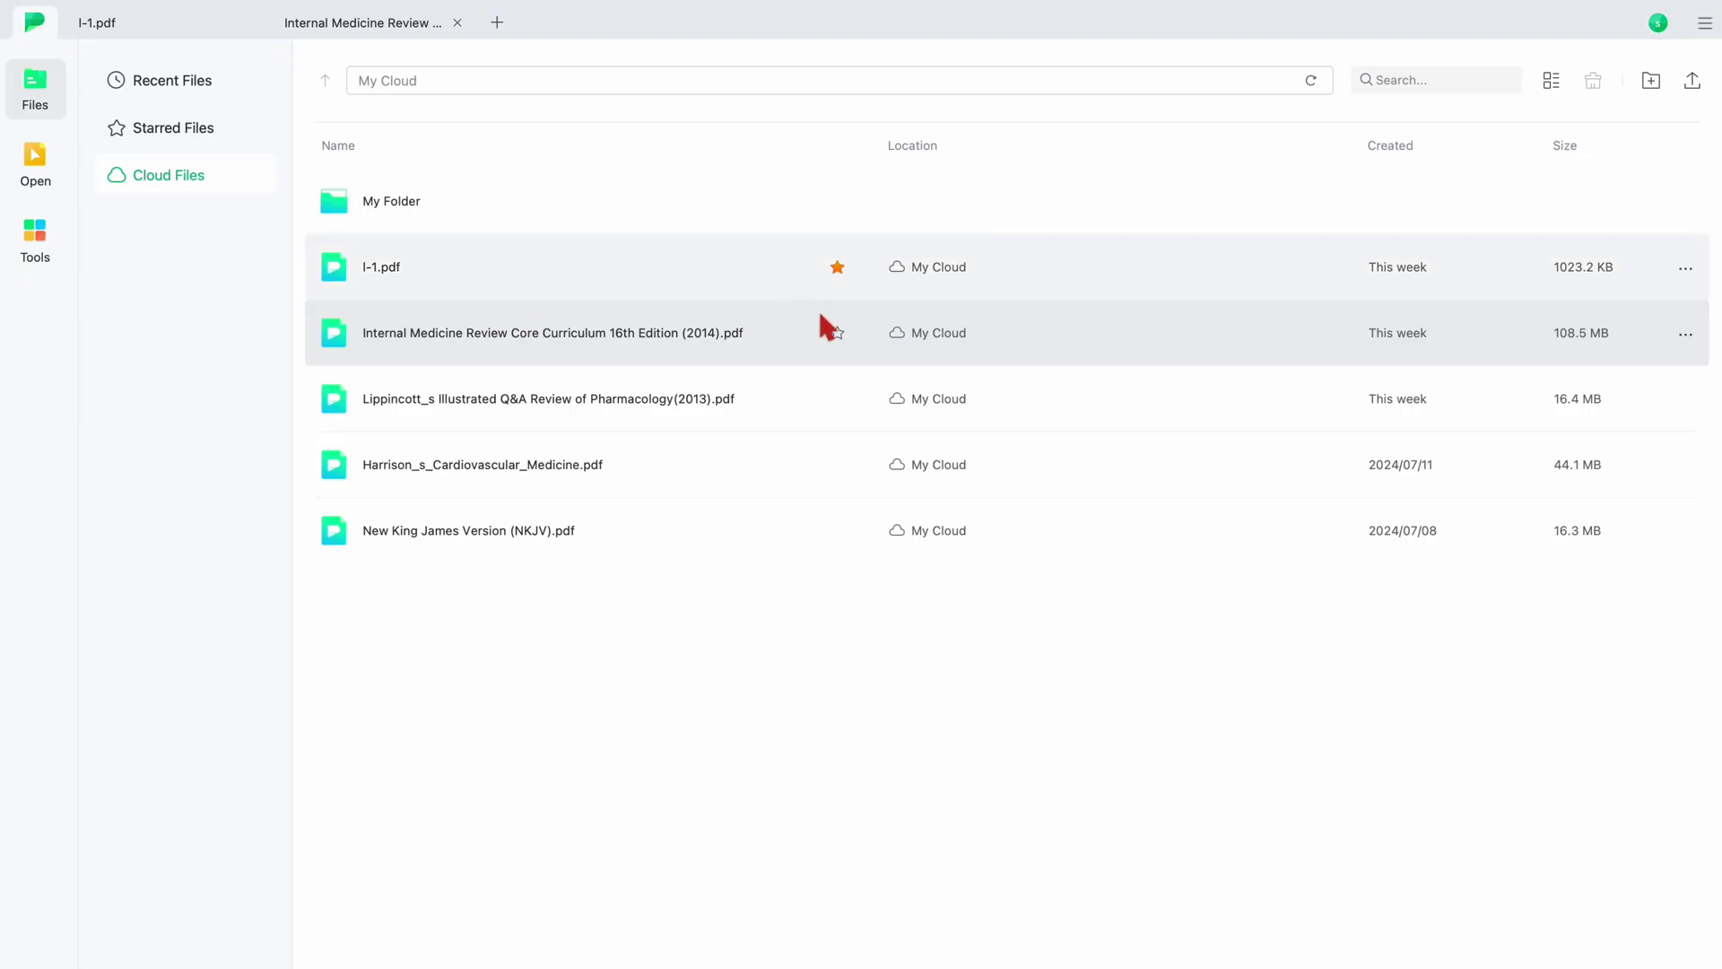
double_click(727, 397)
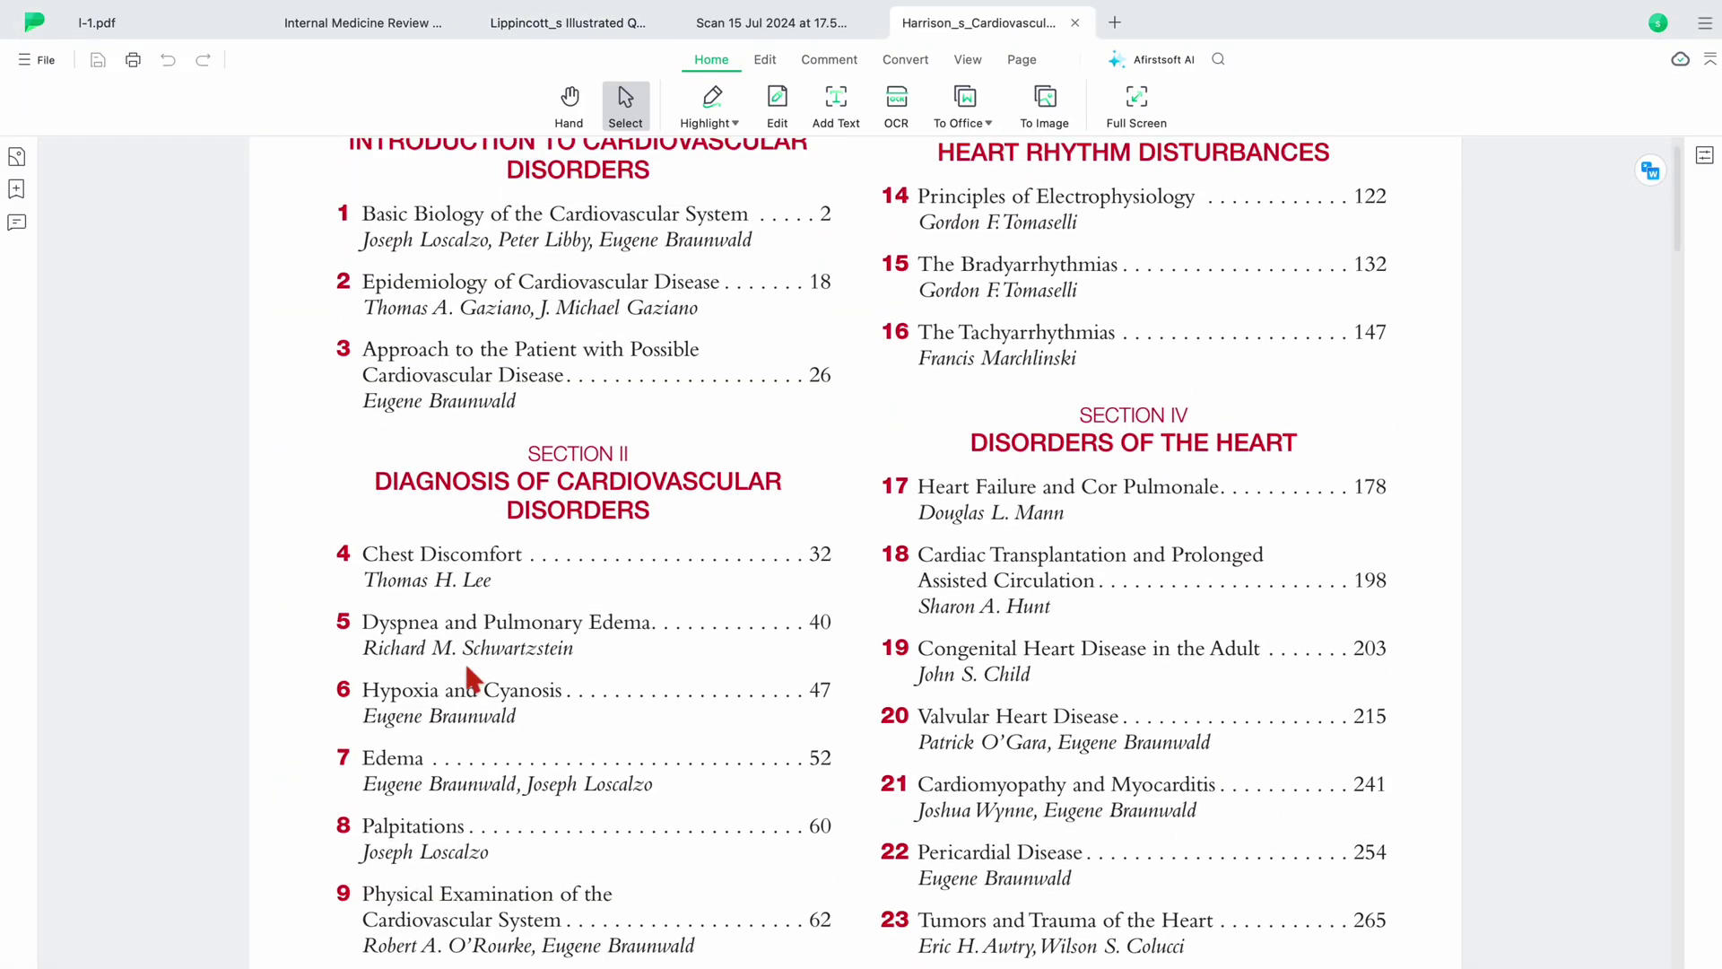
scroll(467, 669, "up", 1)
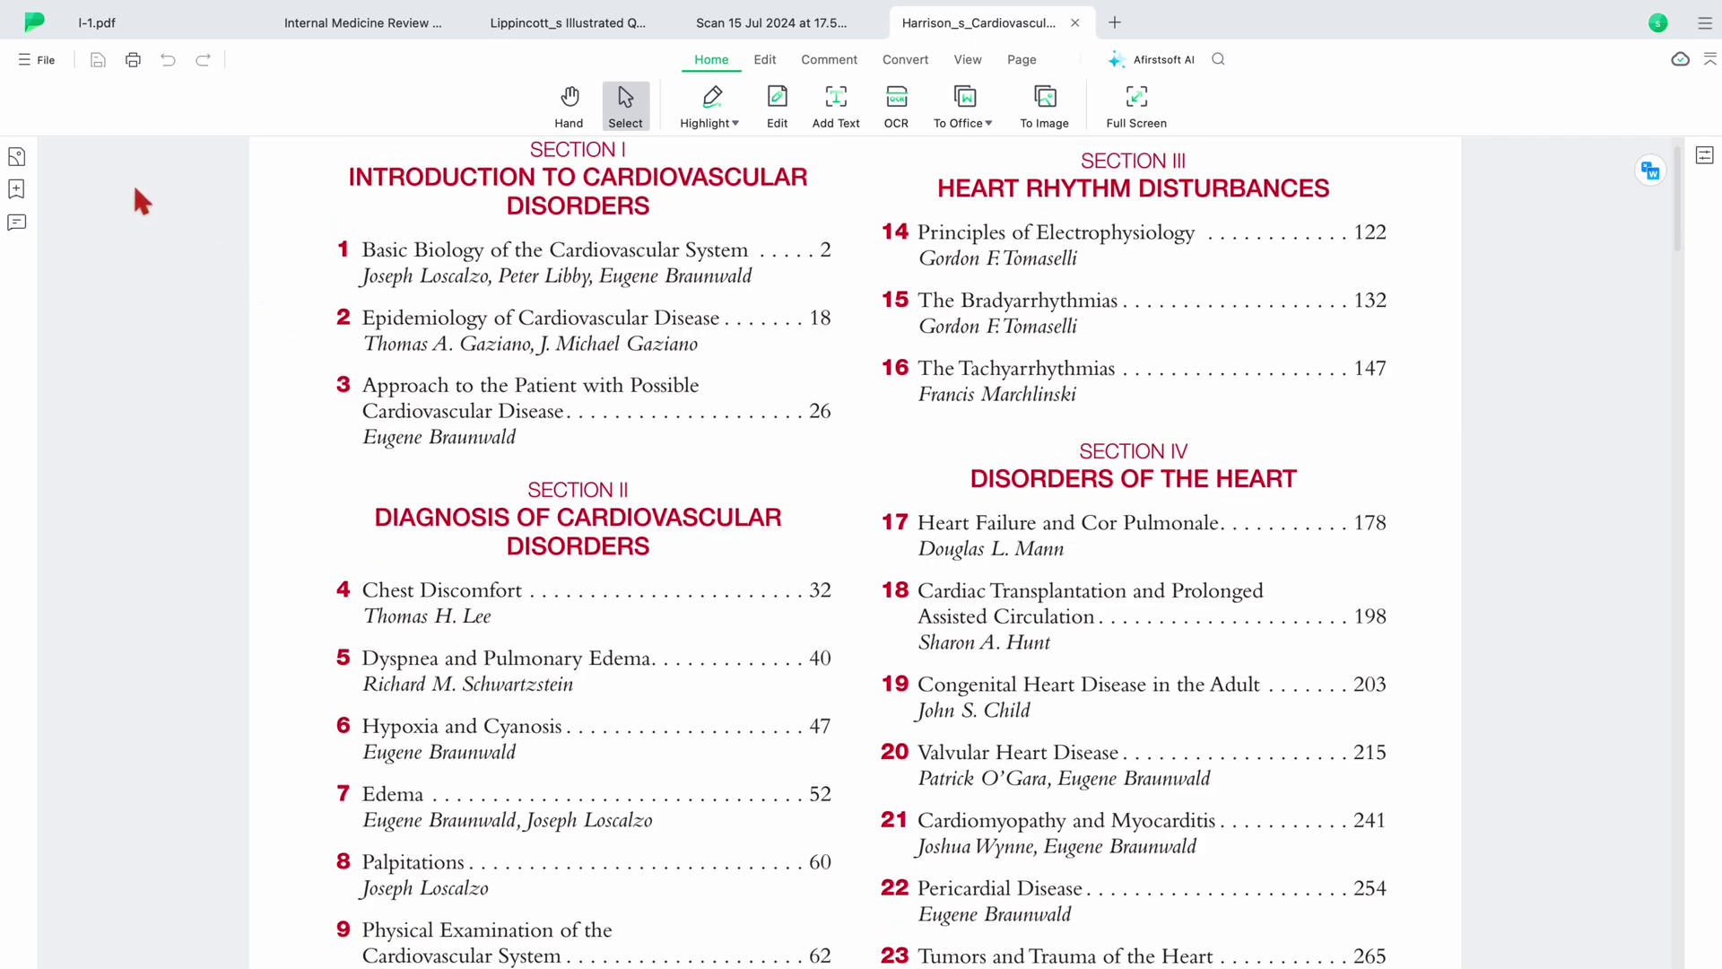
- Return to I-1.pdf and read through its annotated covalent-bond pages
left_click(107, 27)
scroll(615, 396, "up", 8)
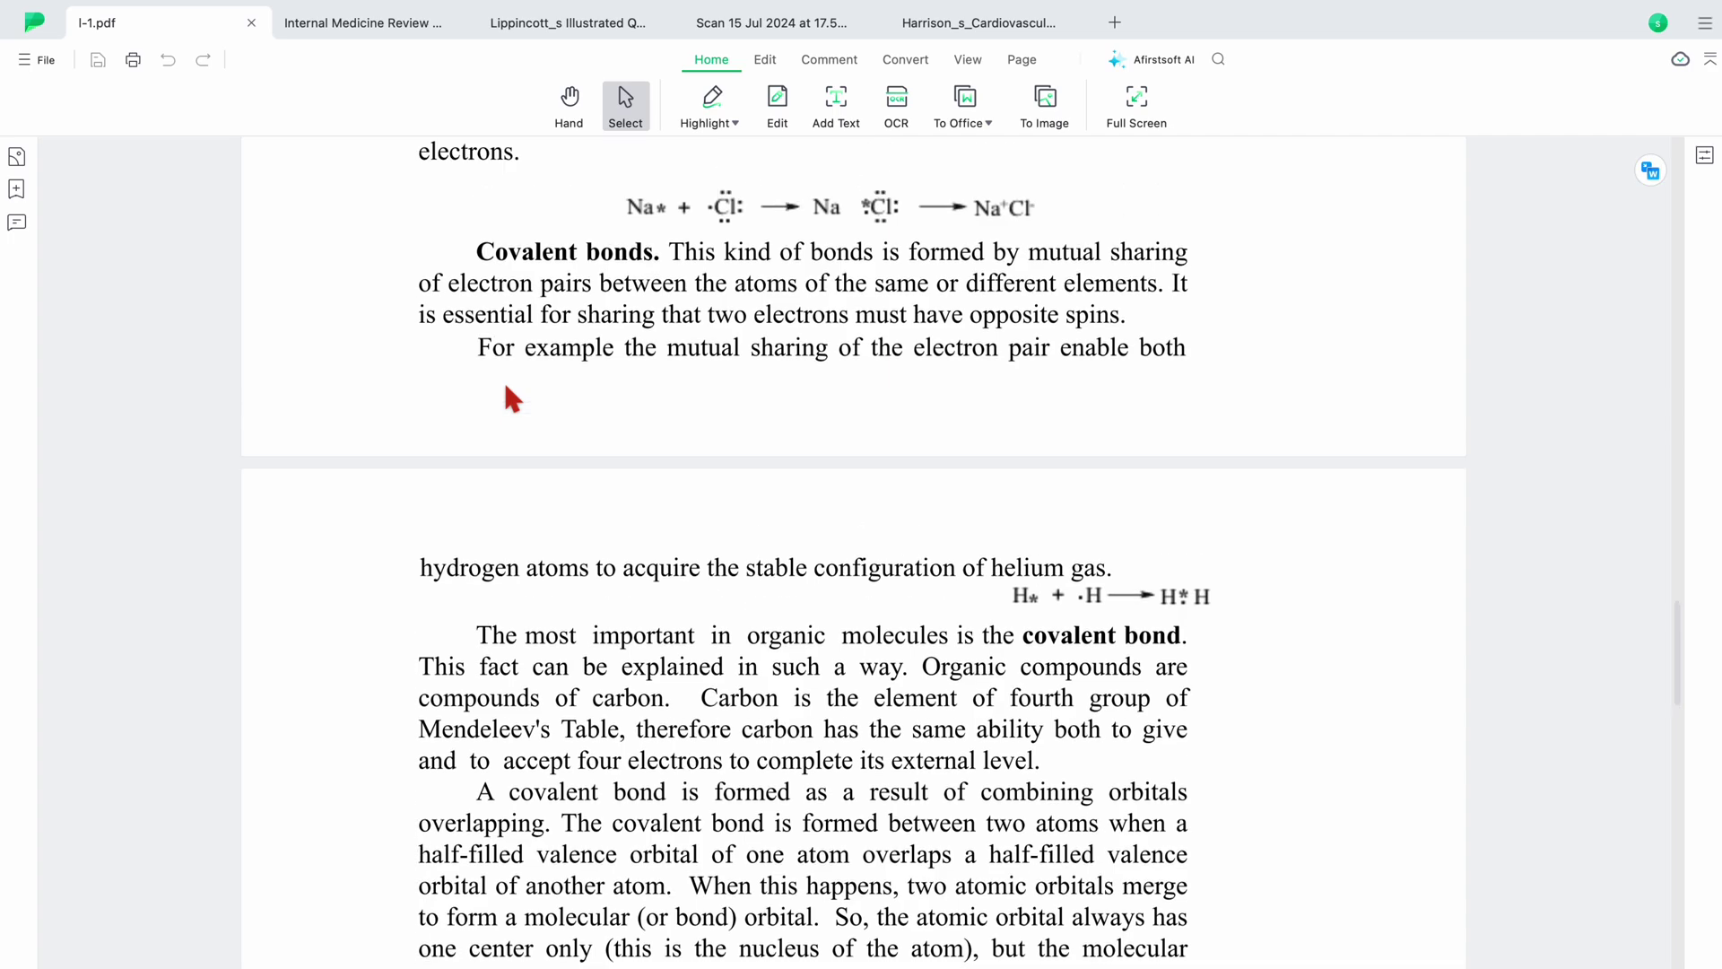
scroll(507, 393, "up", 6)
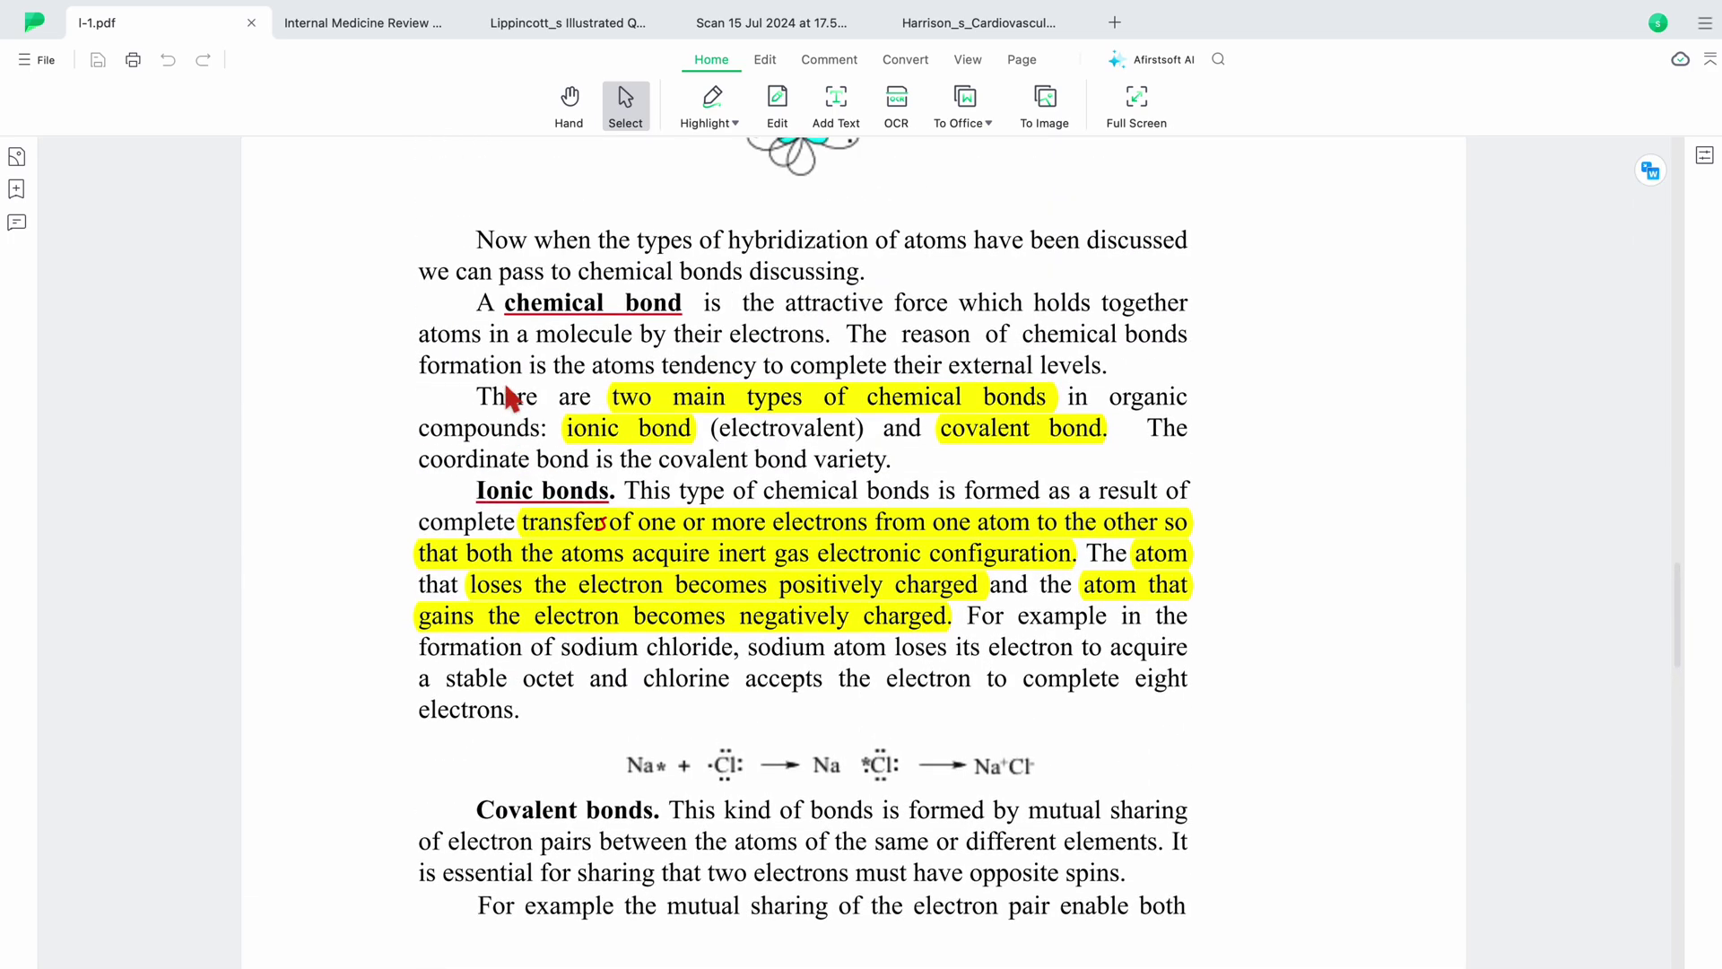
scroll(509, 395, "down", 6)
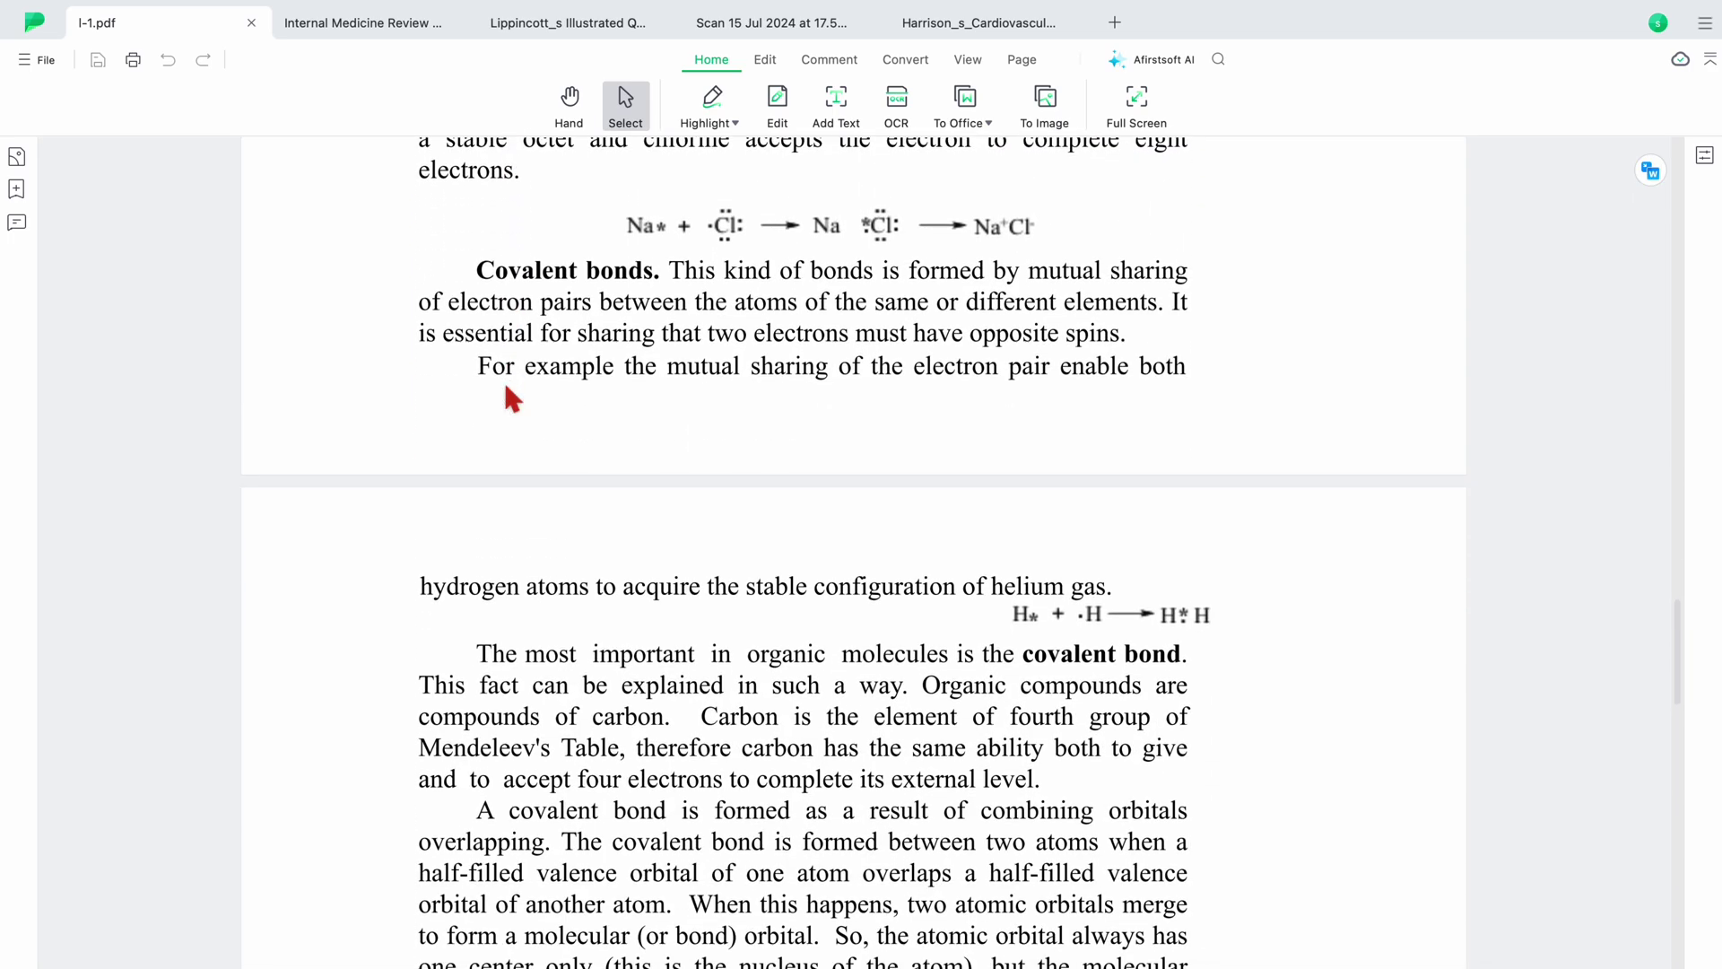
scroll(507, 387, "down", 2)
scroll(507, 388, "up", 15)
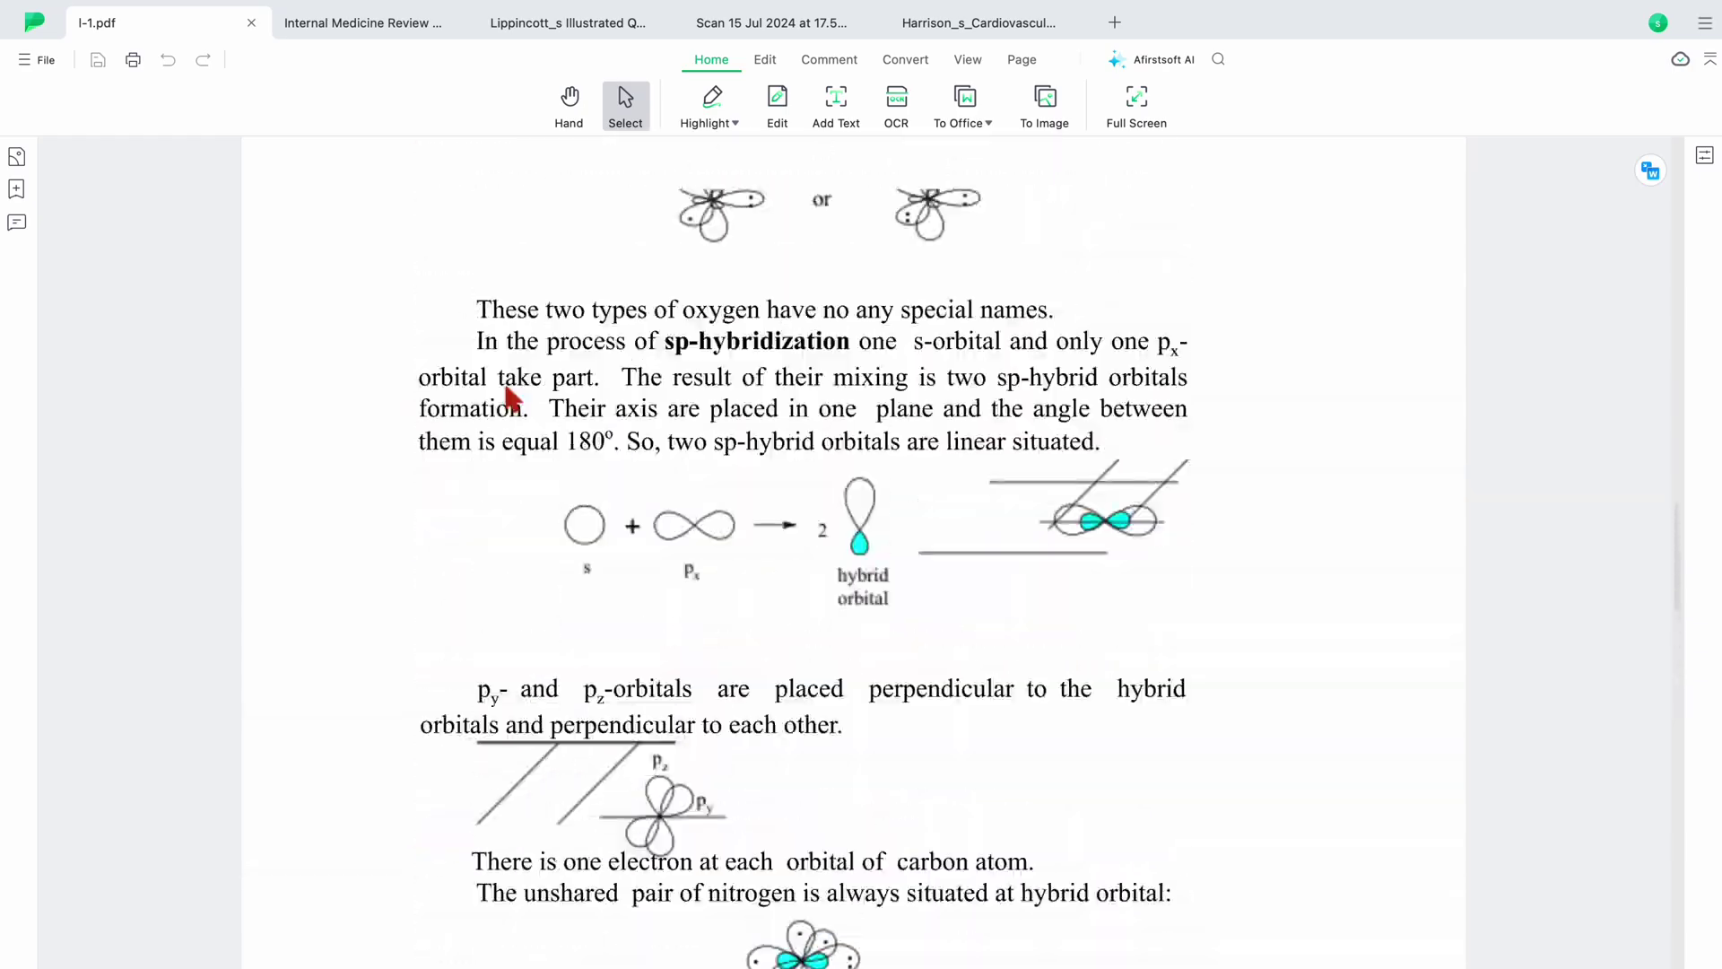
scroll(512, 396, "up", 20)
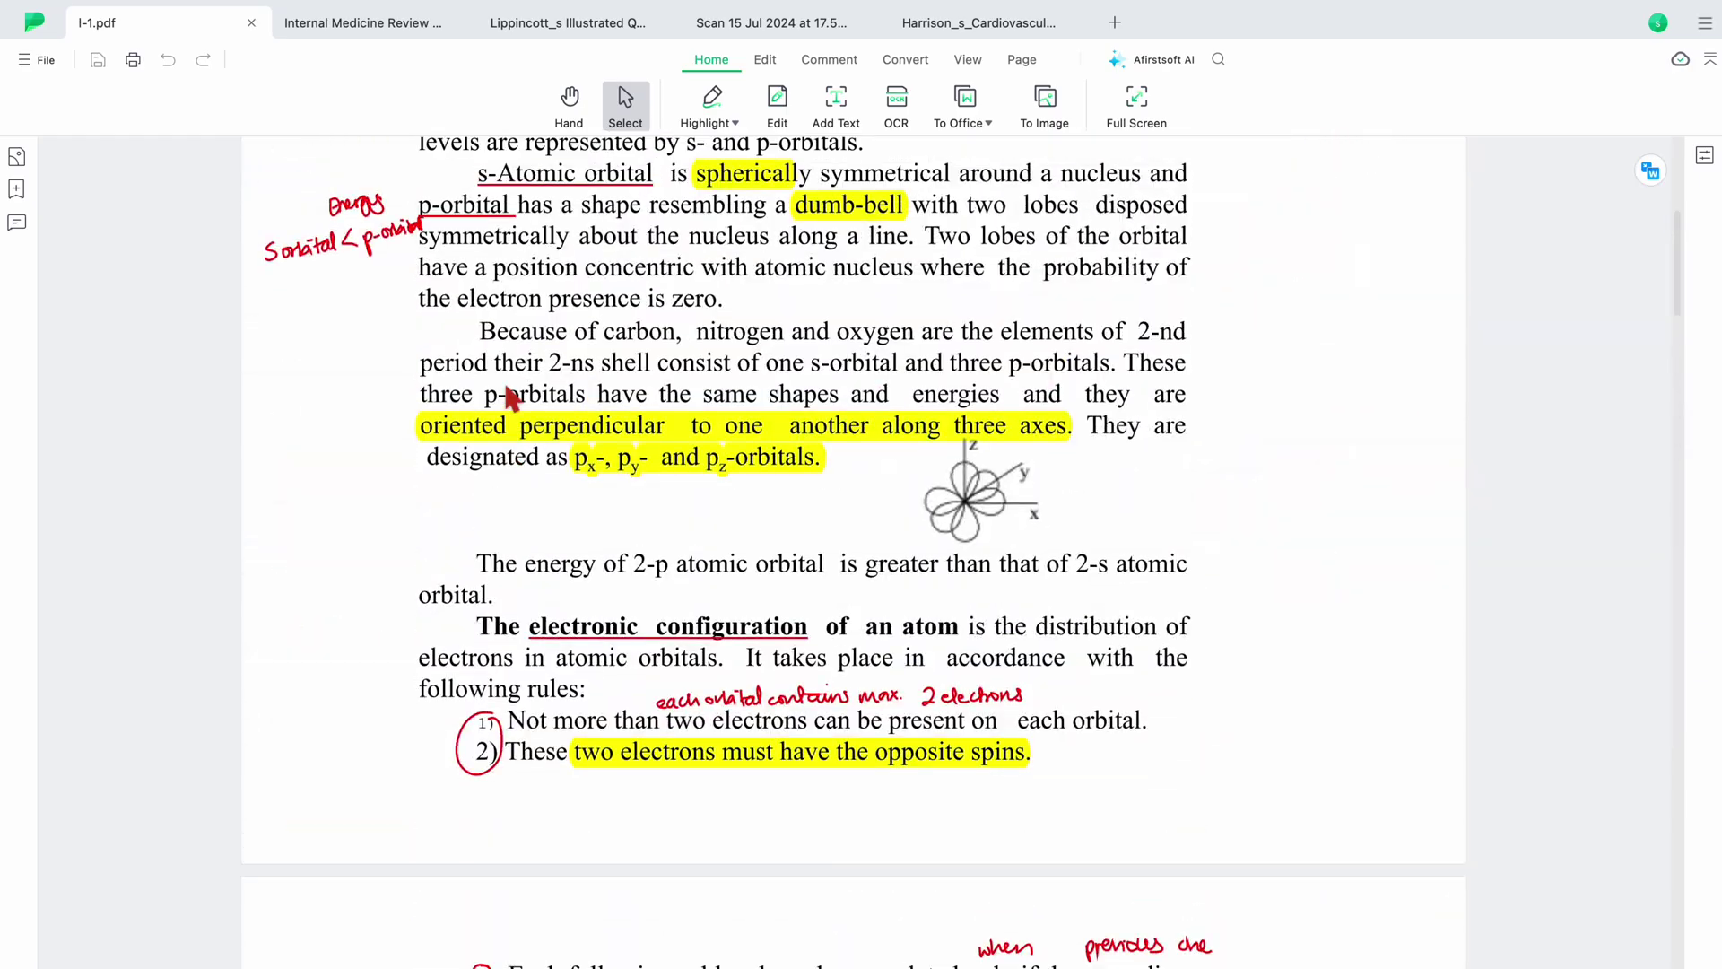
scroll(503, 380, "up", 5)
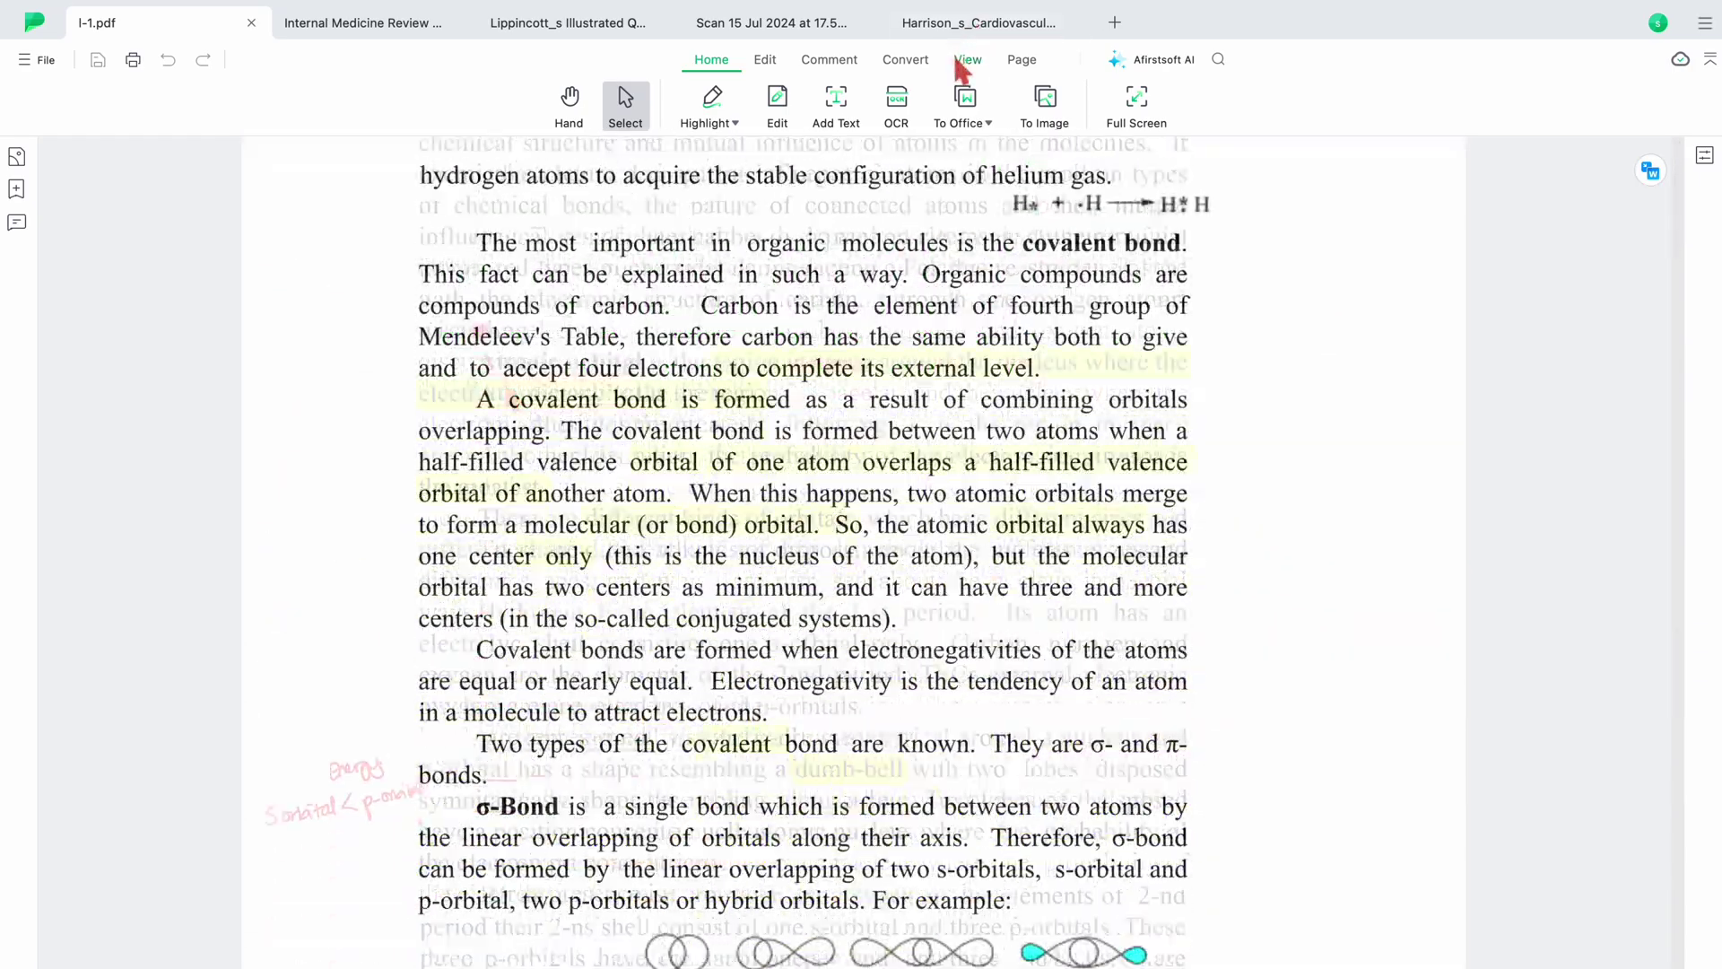
- Show the Lippincott PDF in Single Page layout and scroll through its questions
left_click(966, 59)
left_click(911, 101)
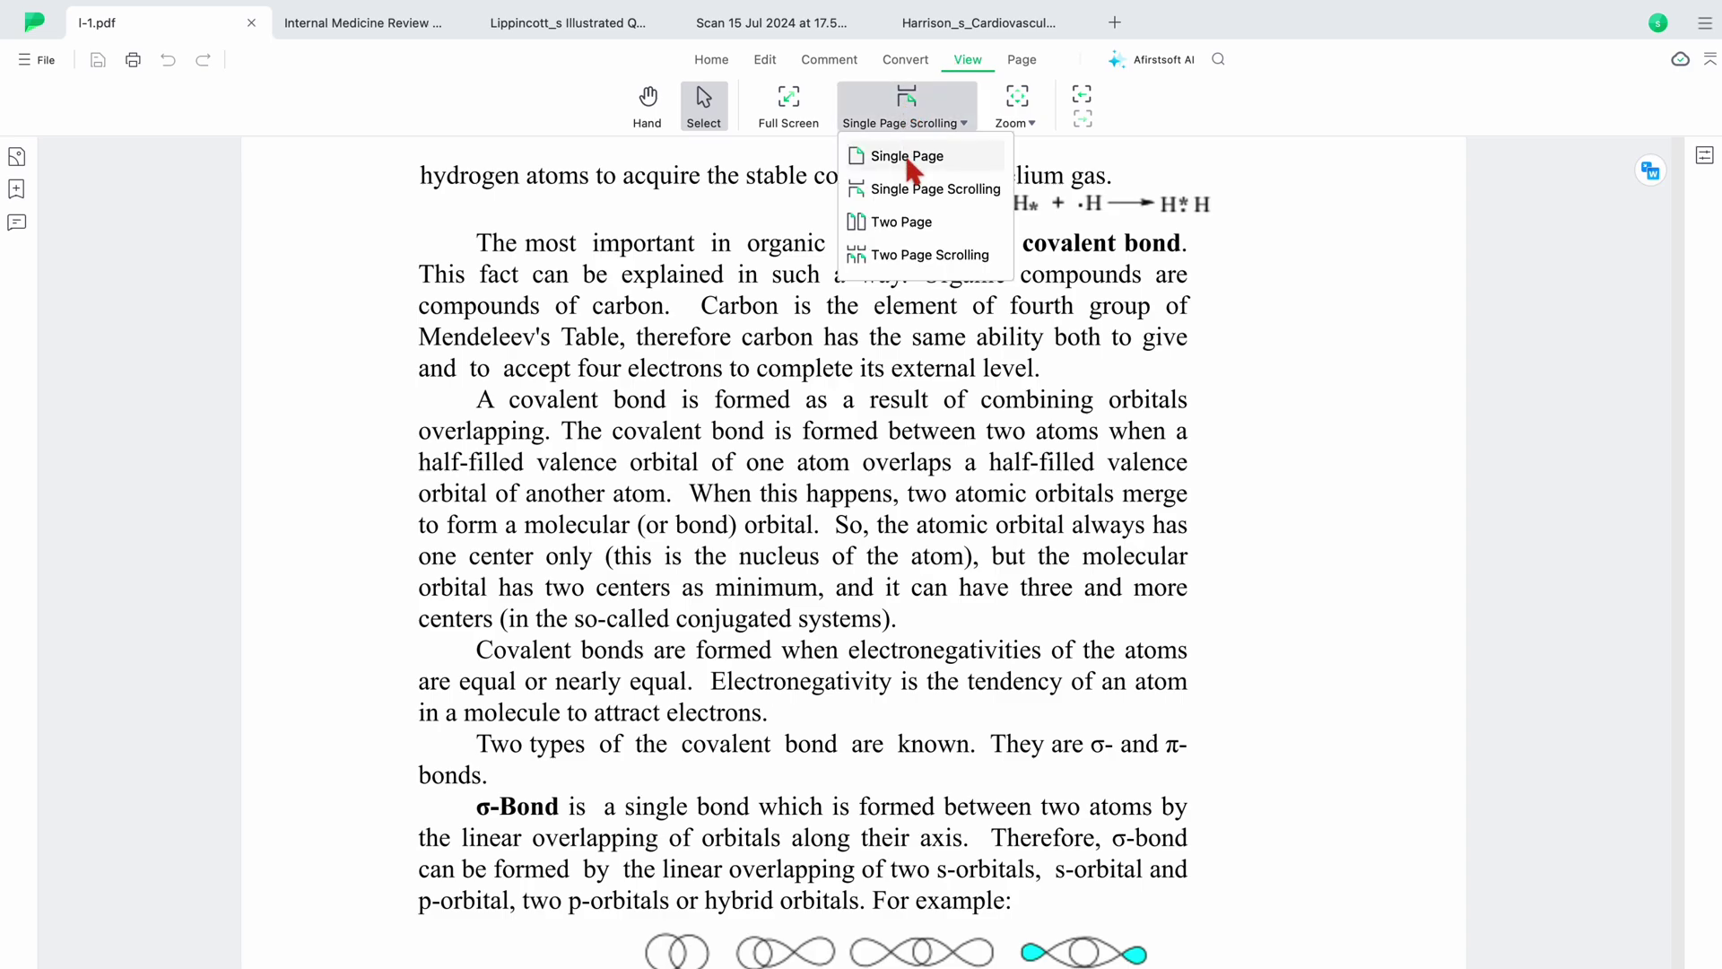
left_click(908, 160)
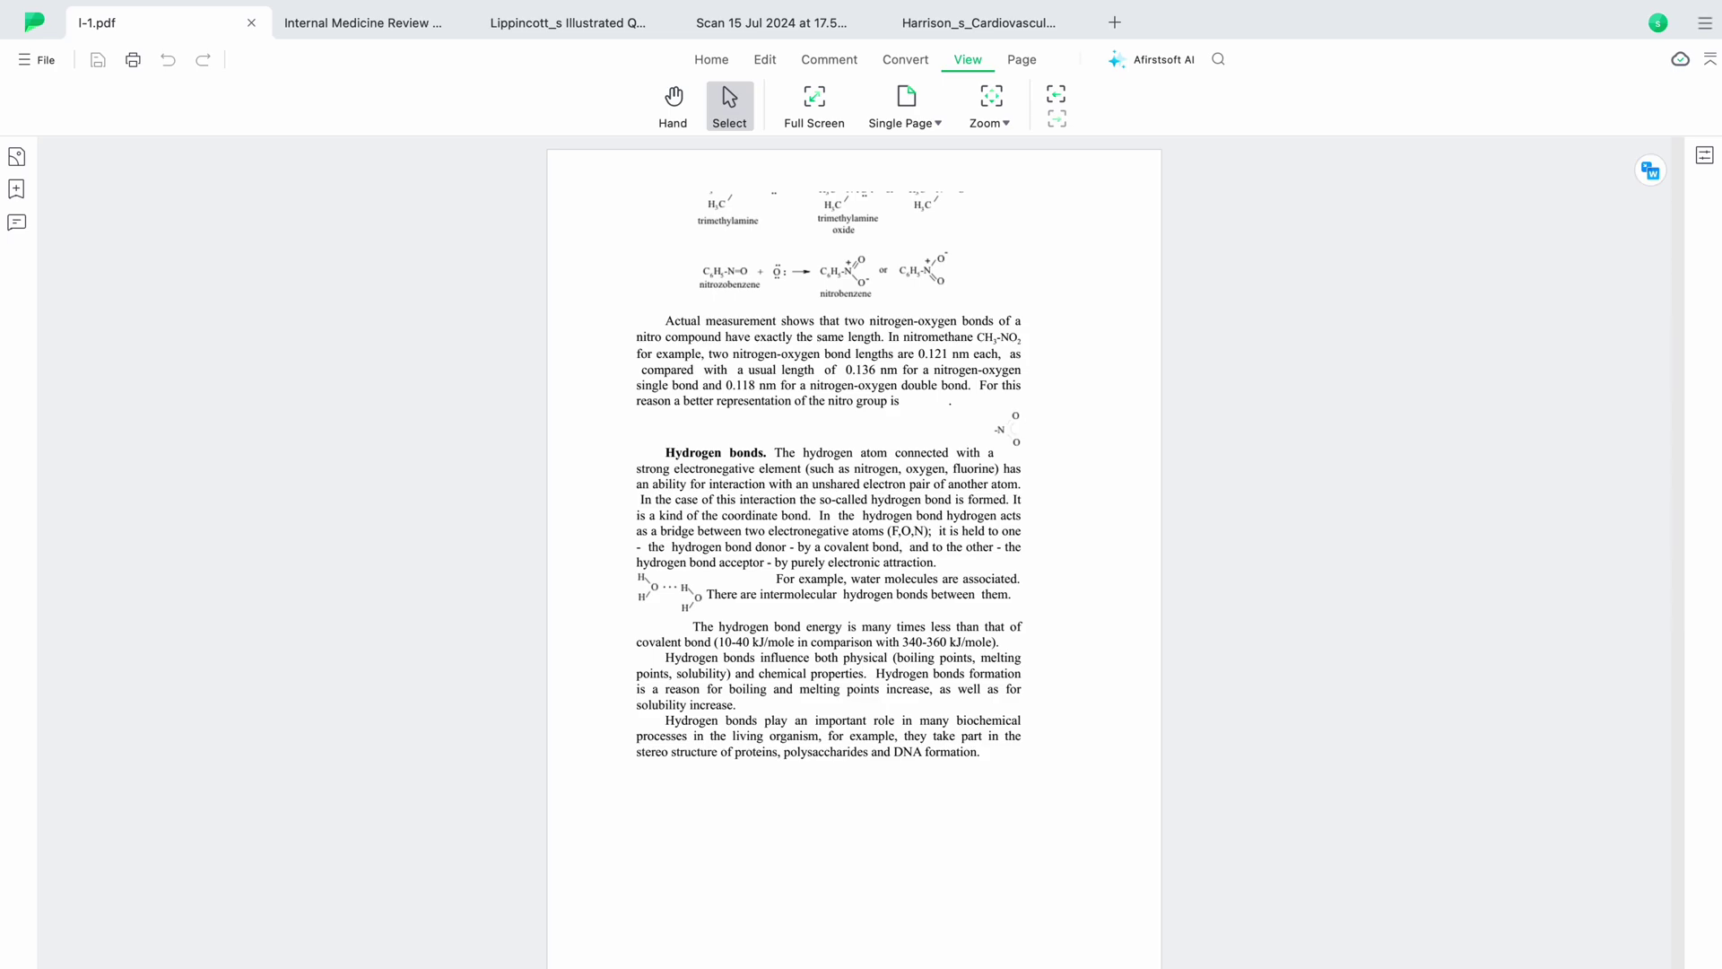
scroll(854, 538, "up", 8)
scroll(854, 538, "up", 15)
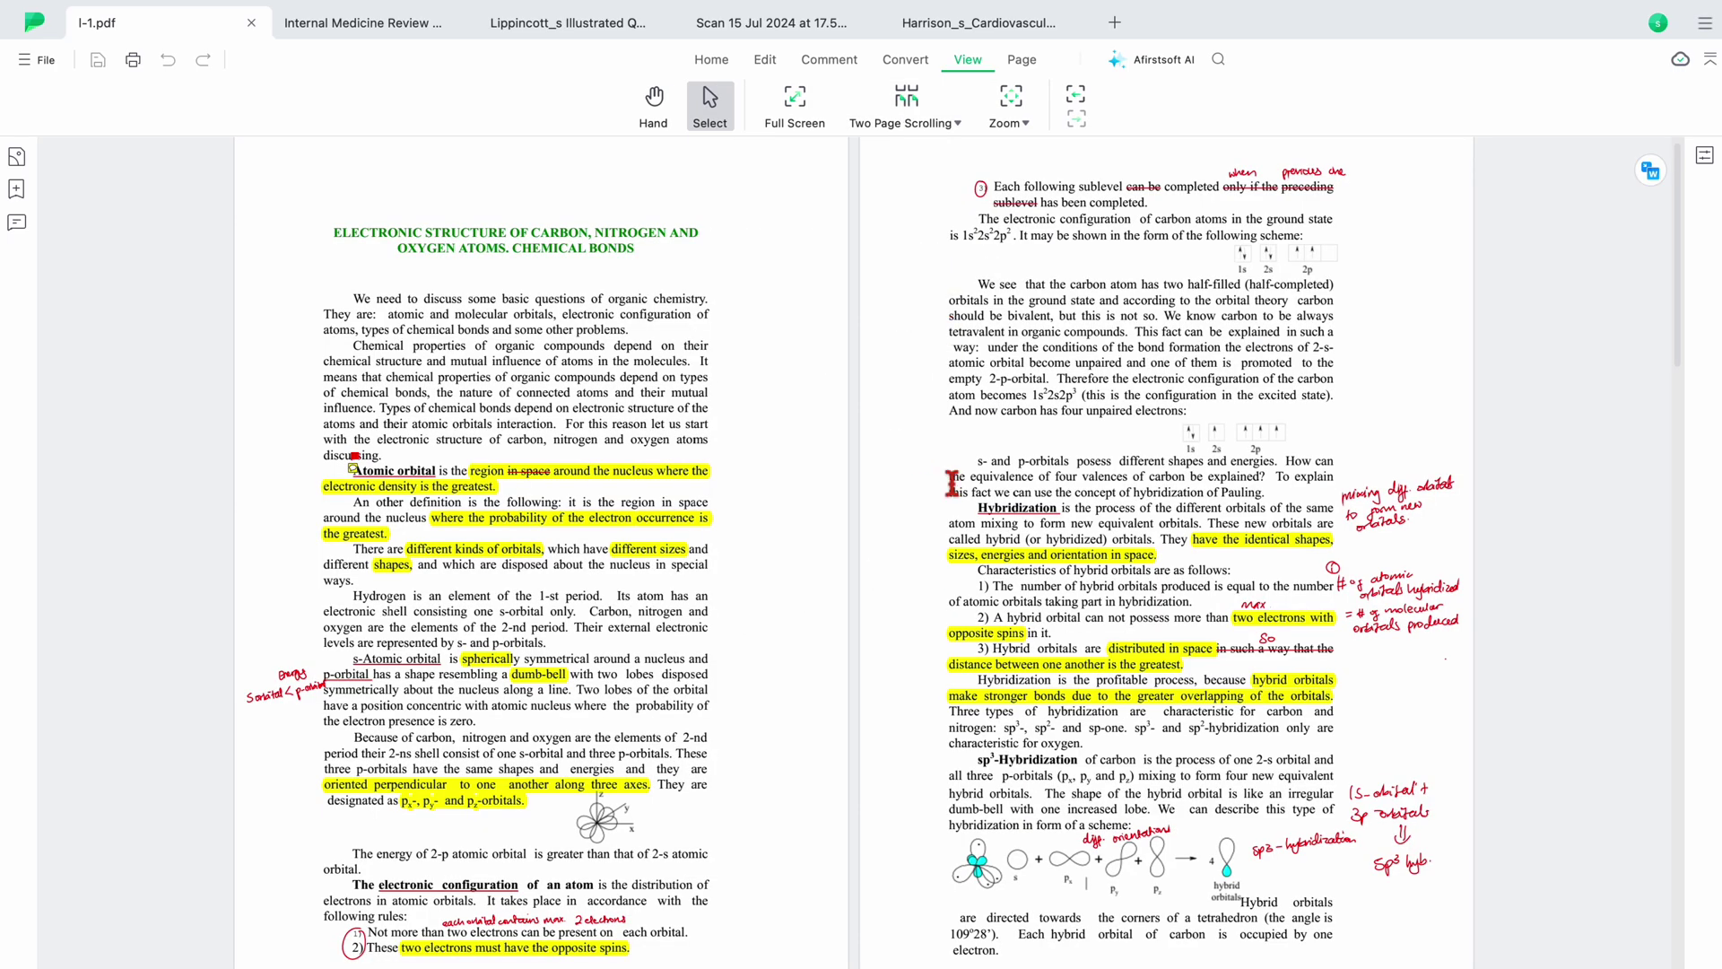
scroll(947, 492, "down", 5)
scroll(947, 492, "down", 5)
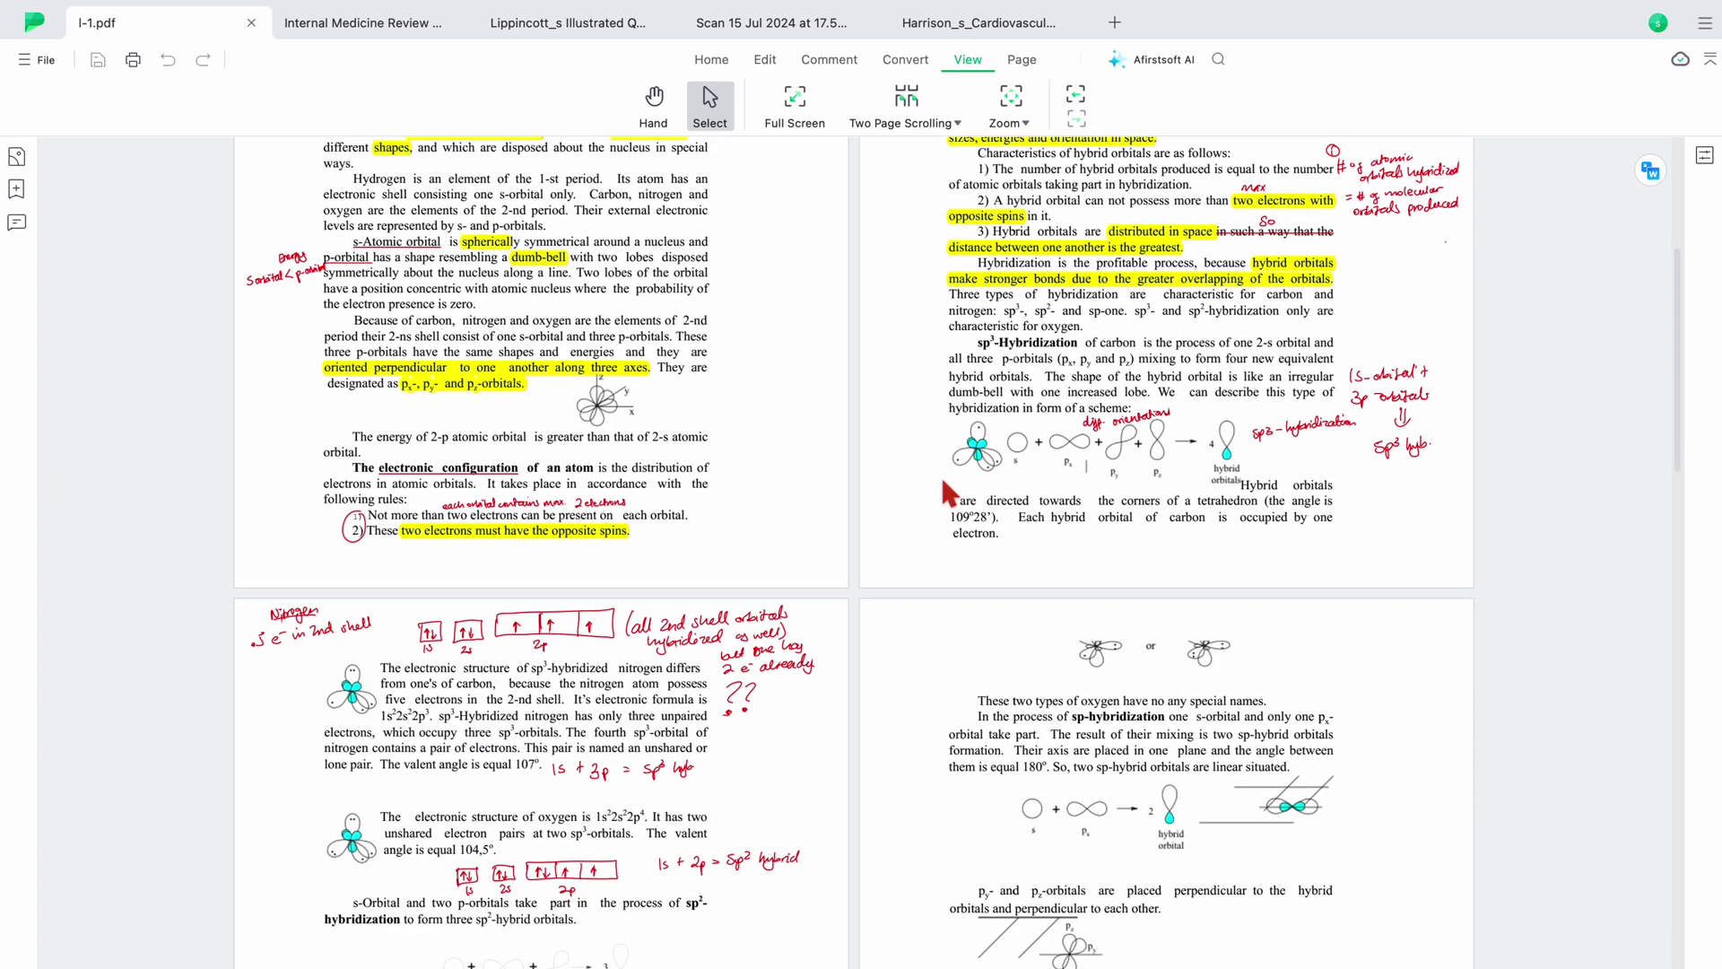
scroll(944, 481, "down", 7)
scroll(946, 491, "down", 10)
scroll(940, 474, "down", 3)
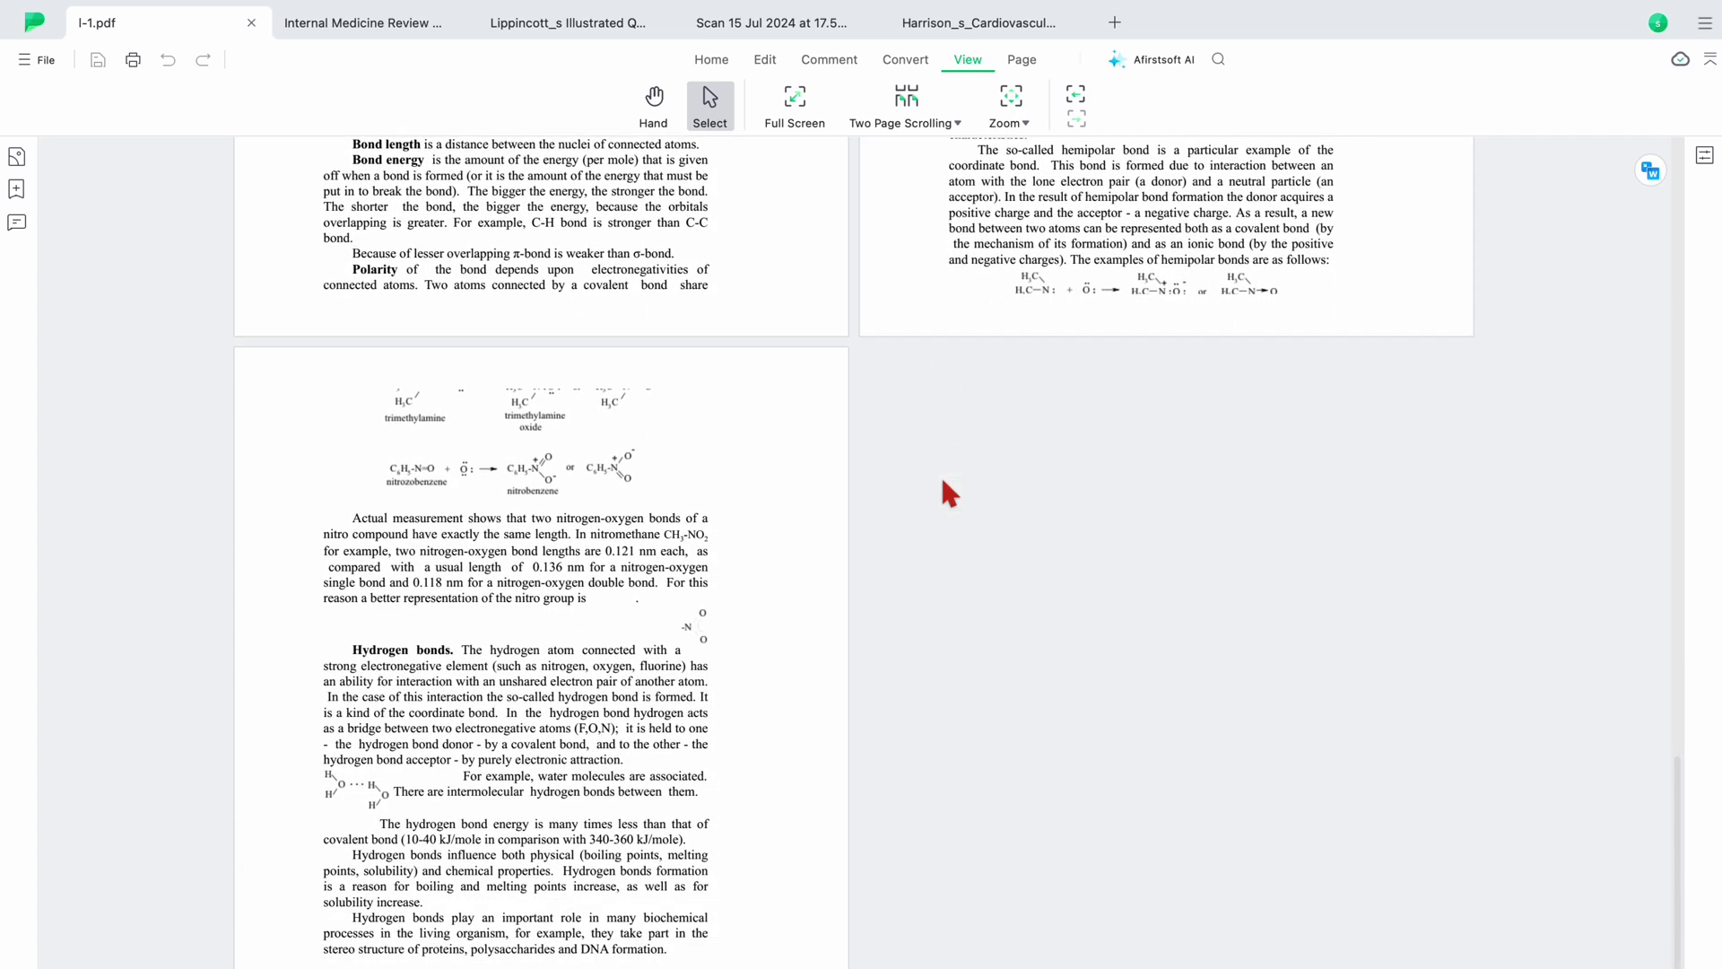
scroll(940, 474, "up", 4)
scroll(942, 483, "up", 7)
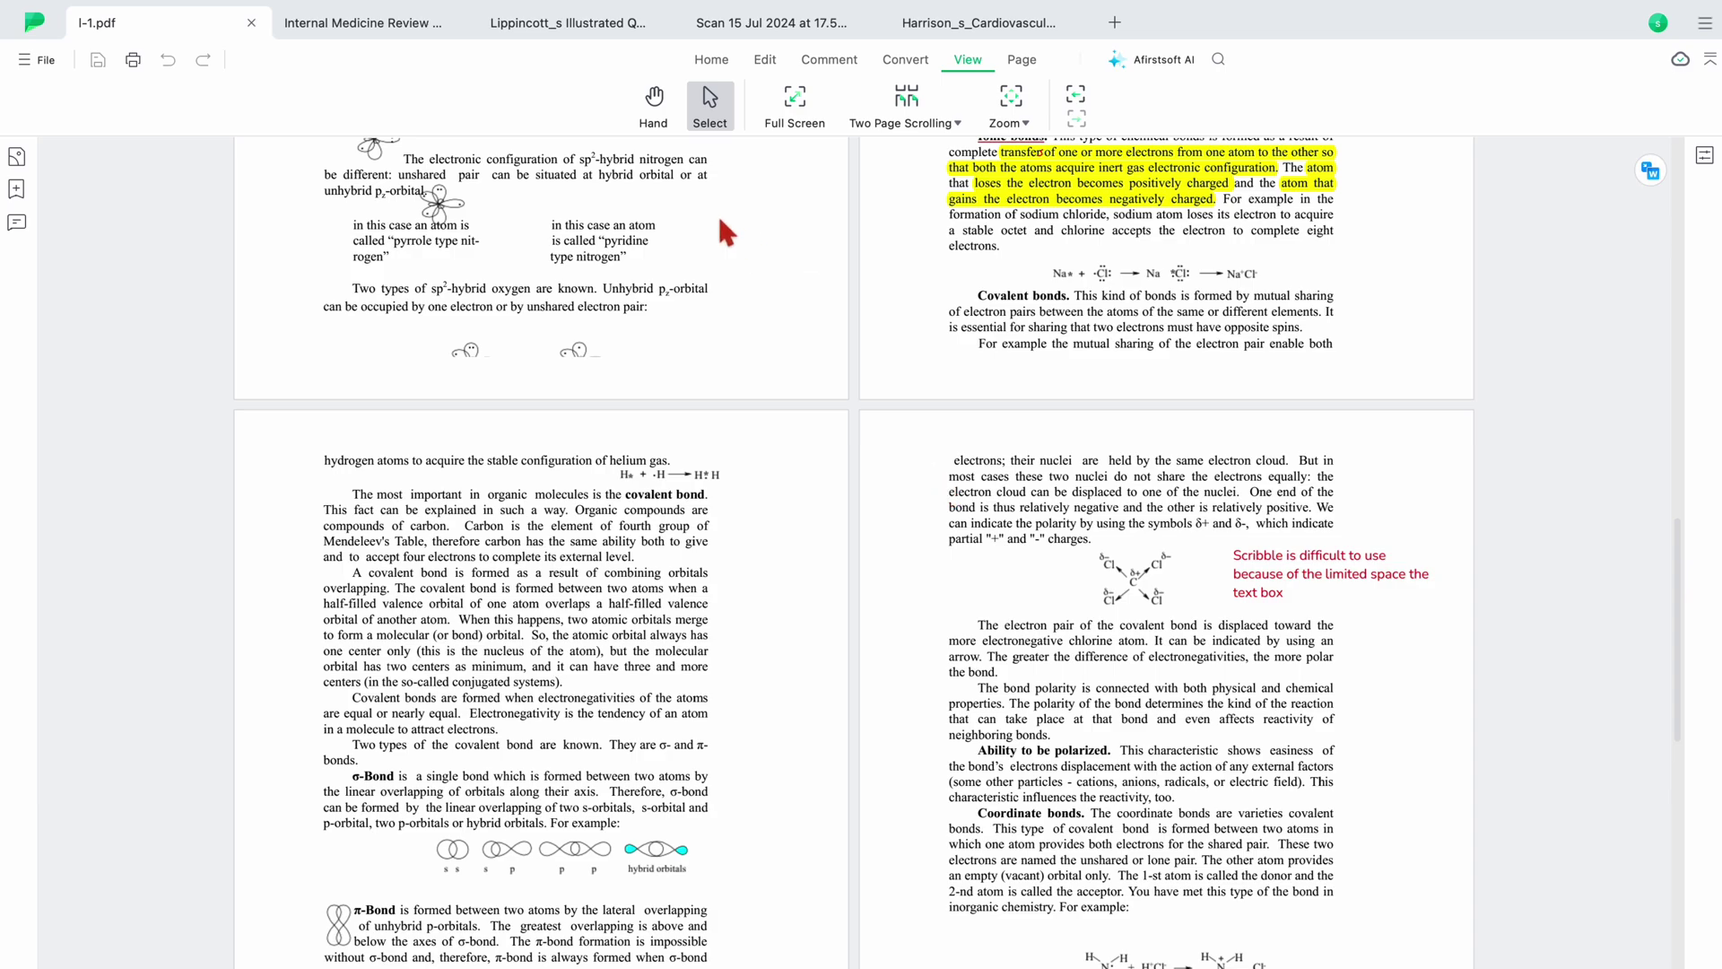
- Check the Internal Medicine Review, then set Lippincott to Single Page Scrolling at about 200% zoom
left_click(354, 24)
scroll(889, 563, "down", 5)
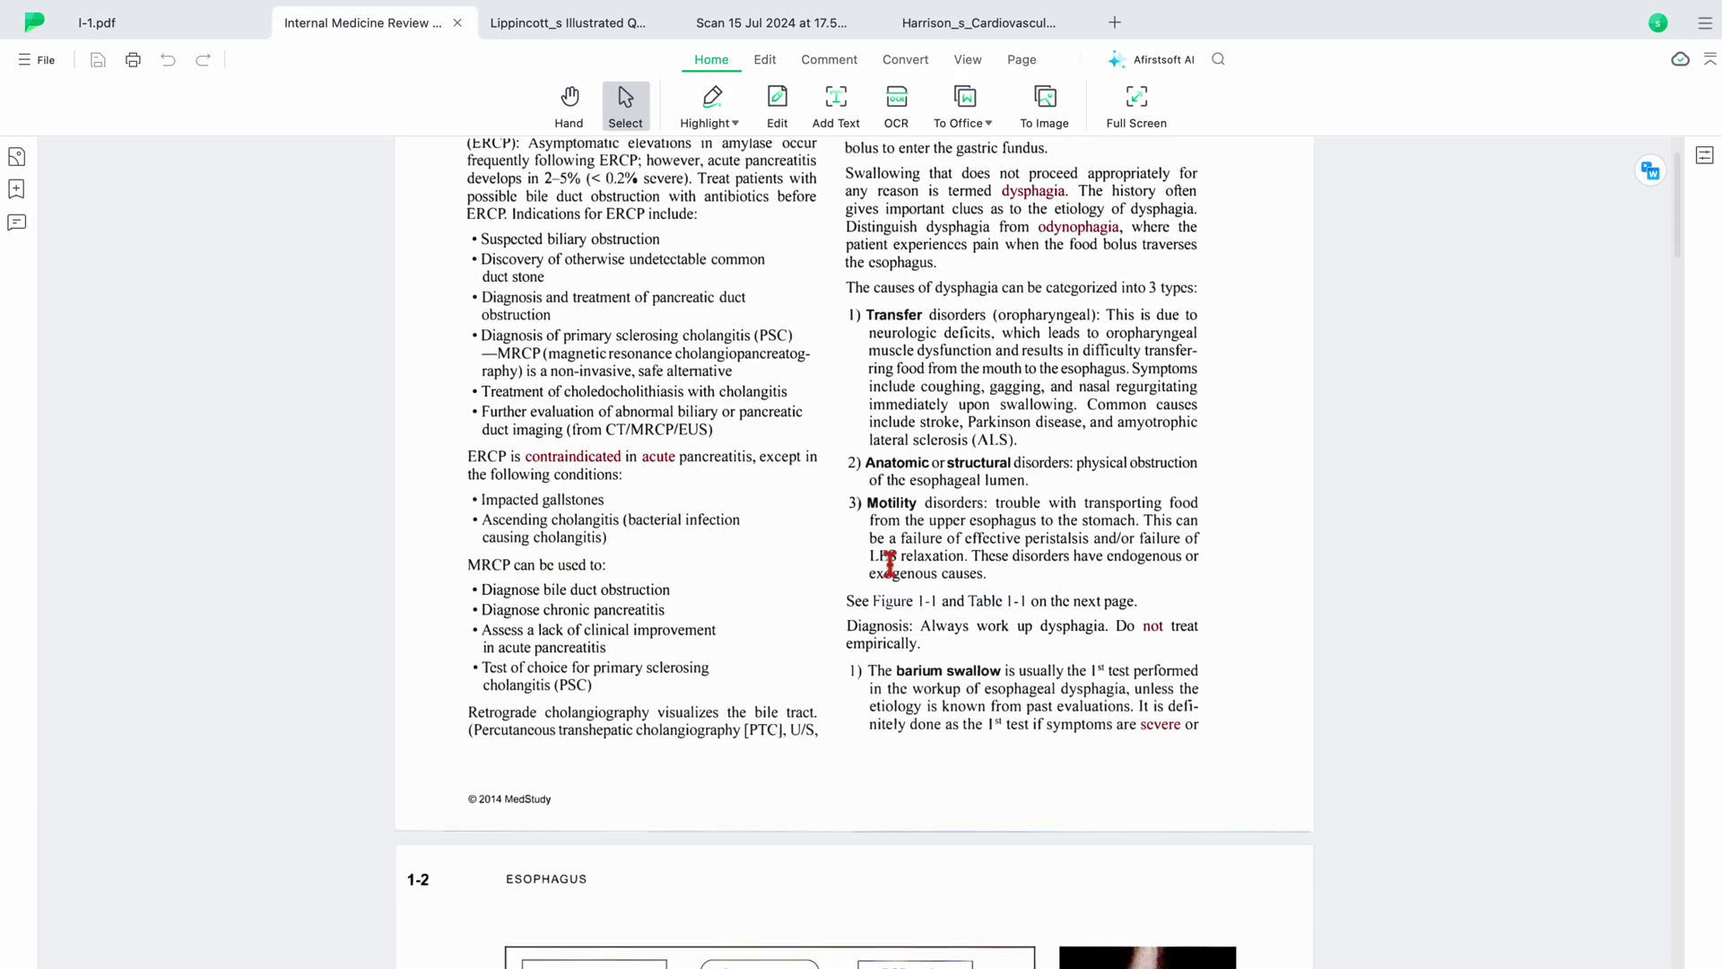
scroll(890, 563, "down", 8)
key("ctrl+Tab")
left_click(913, 130)
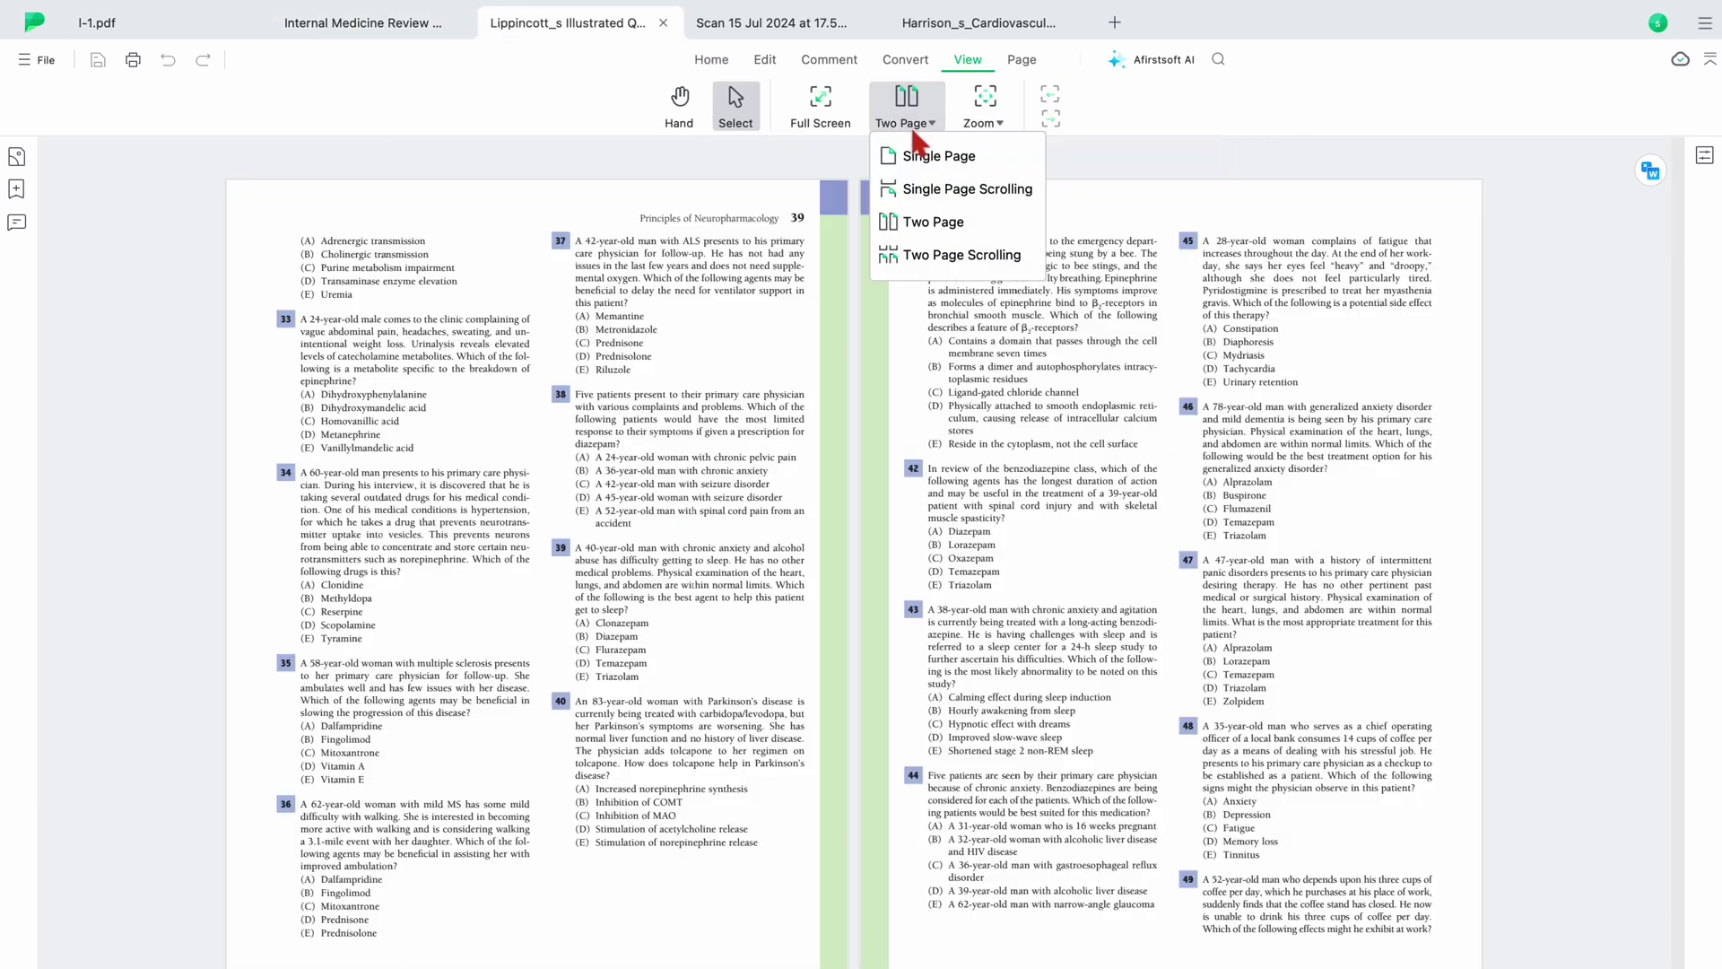
left_click(910, 155)
left_click(924, 106)
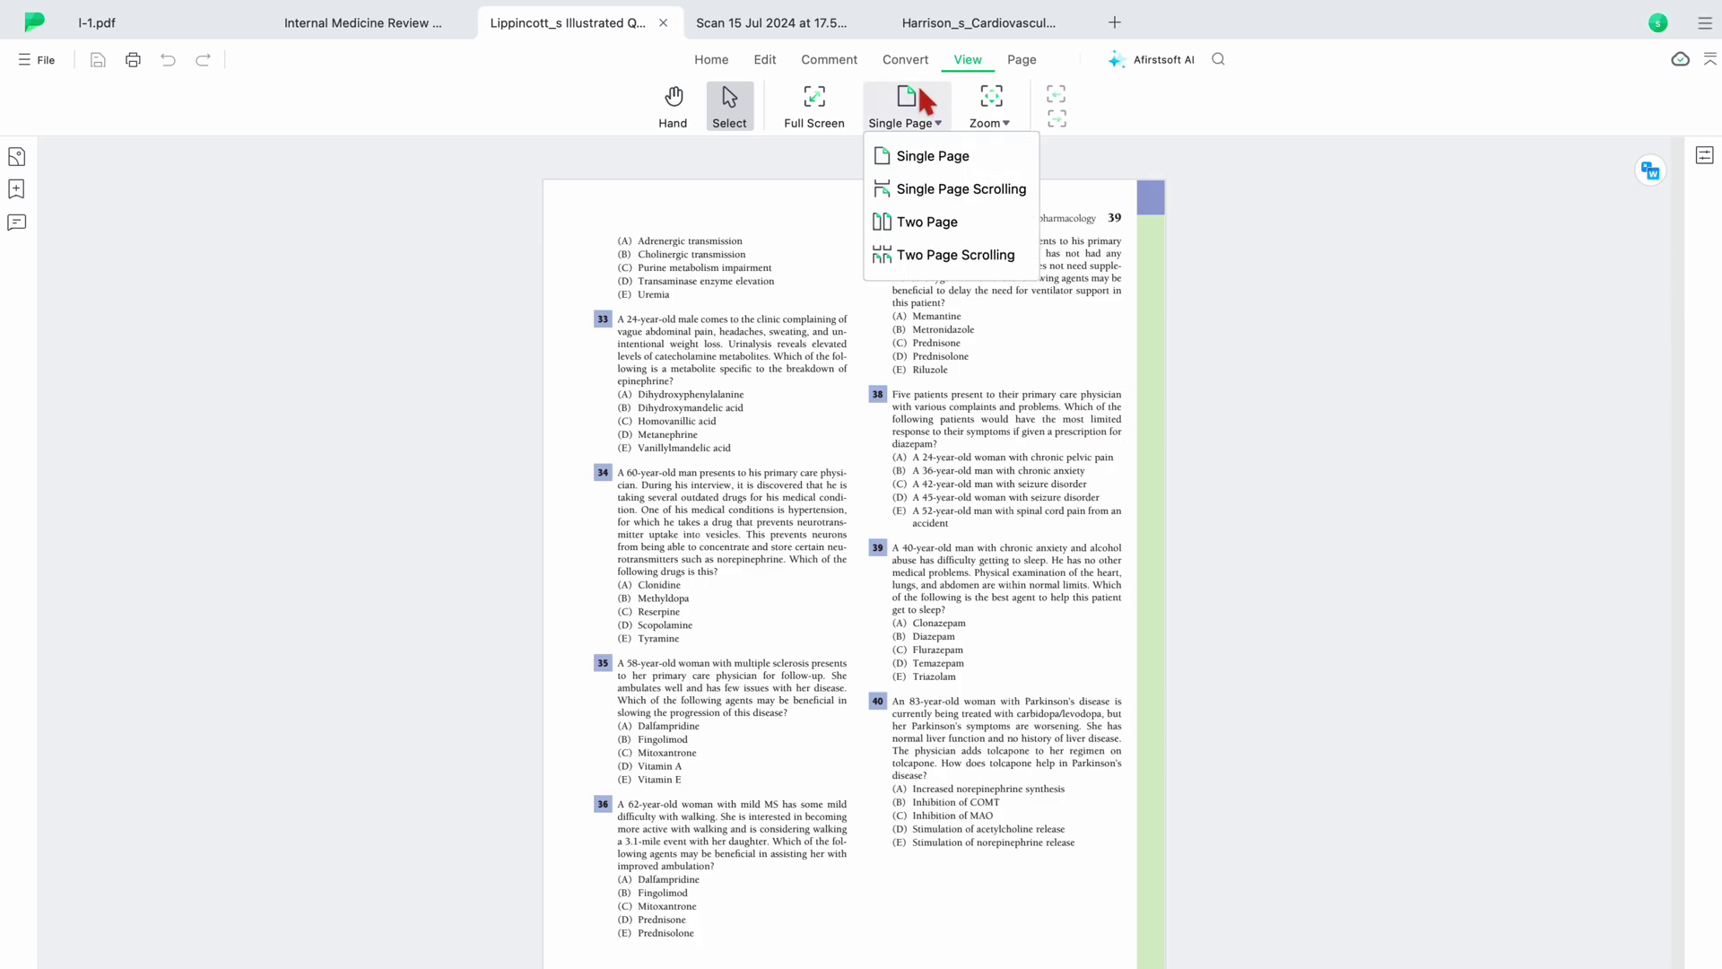
left_click(919, 190)
key("ctrl+plus")
key("ctrl+plus")
key("ctrl+plus")
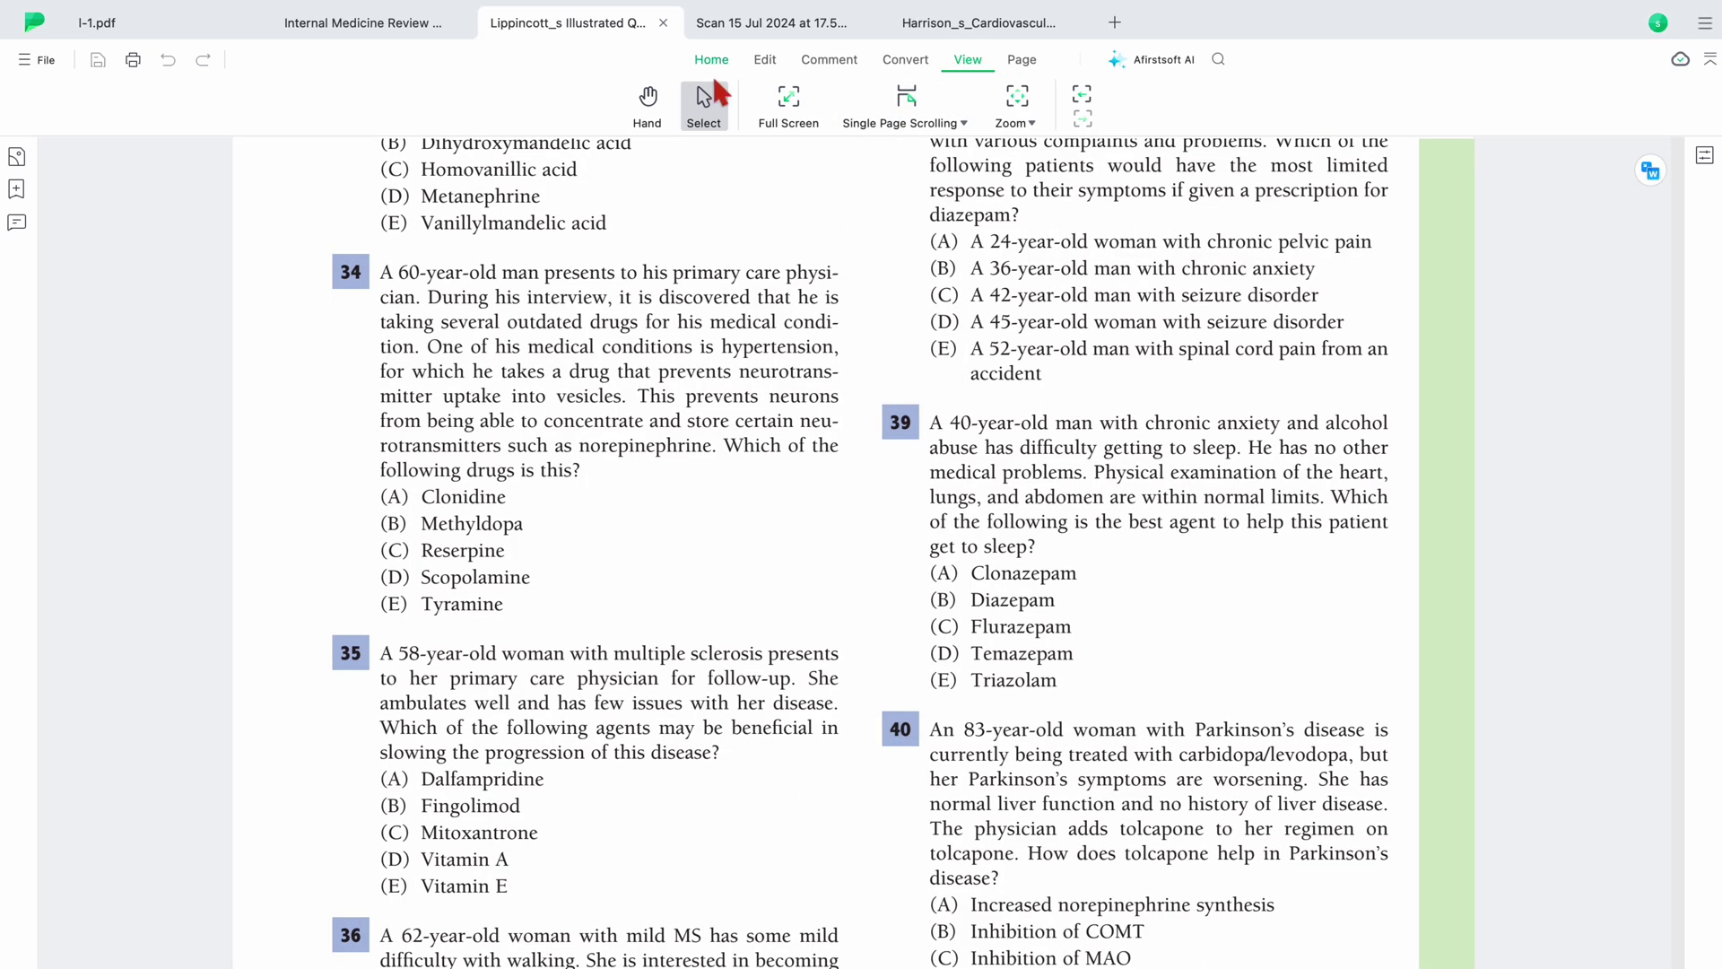
- Read Lippincott in full screen down to the answers for questions 72–75, then exit full screen
left_click(788, 98)
scroll(929, 744, "down", 20)
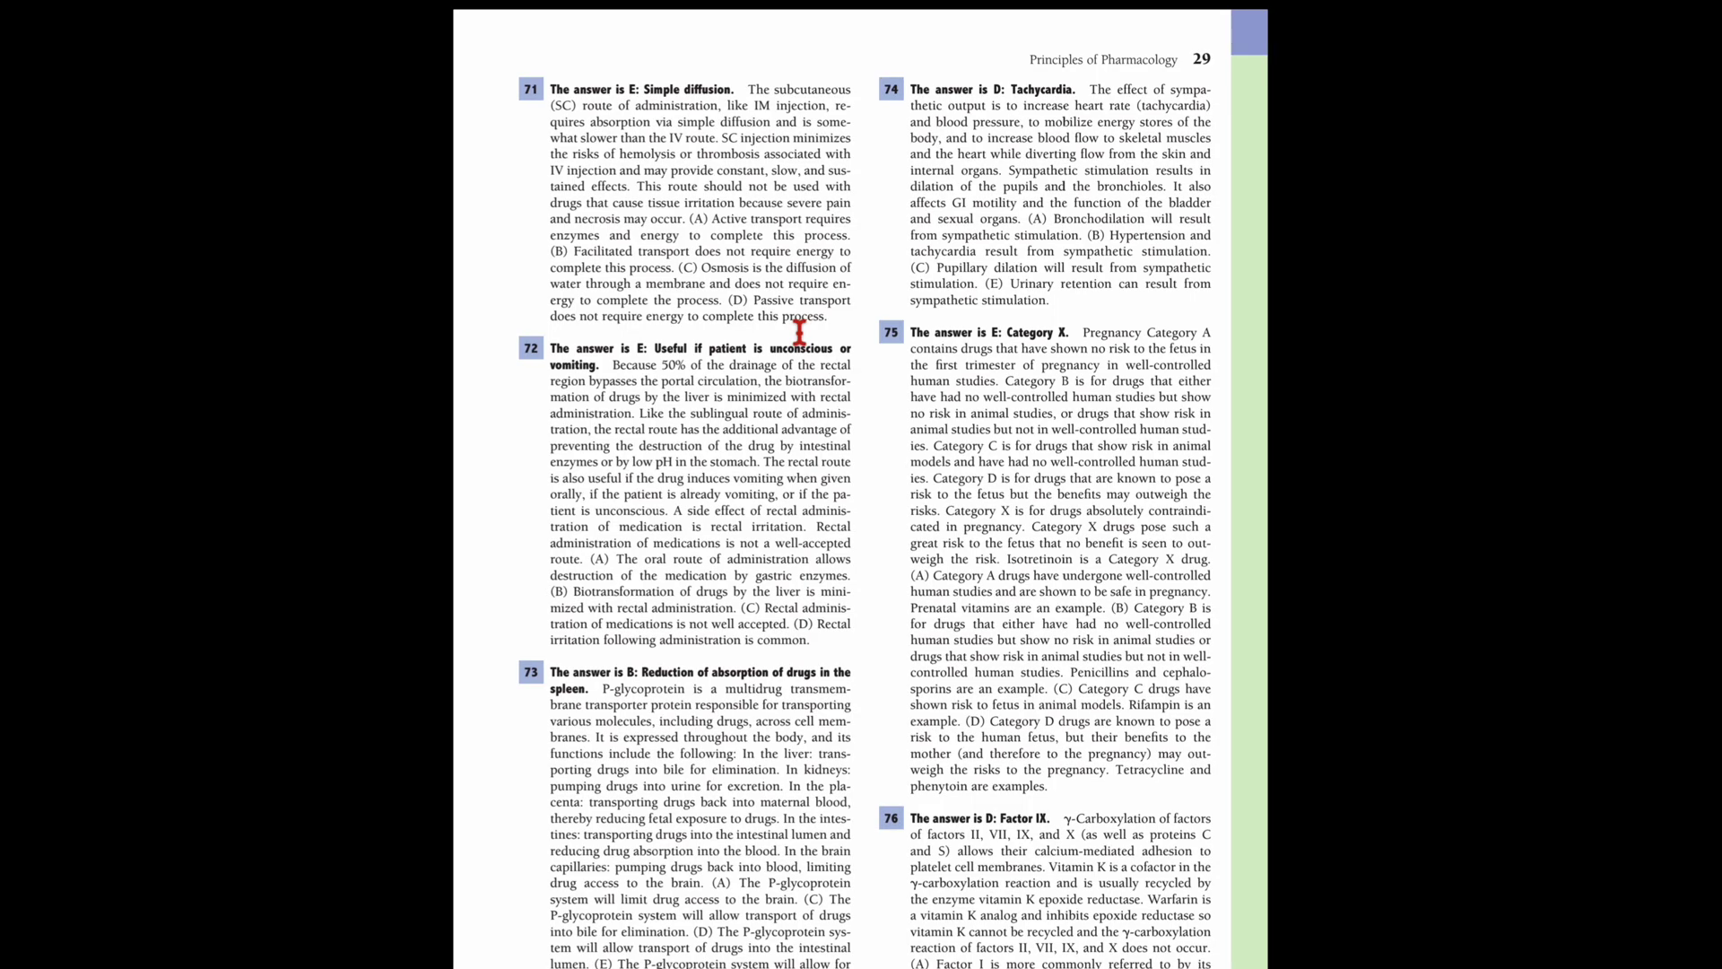
key("Escape")
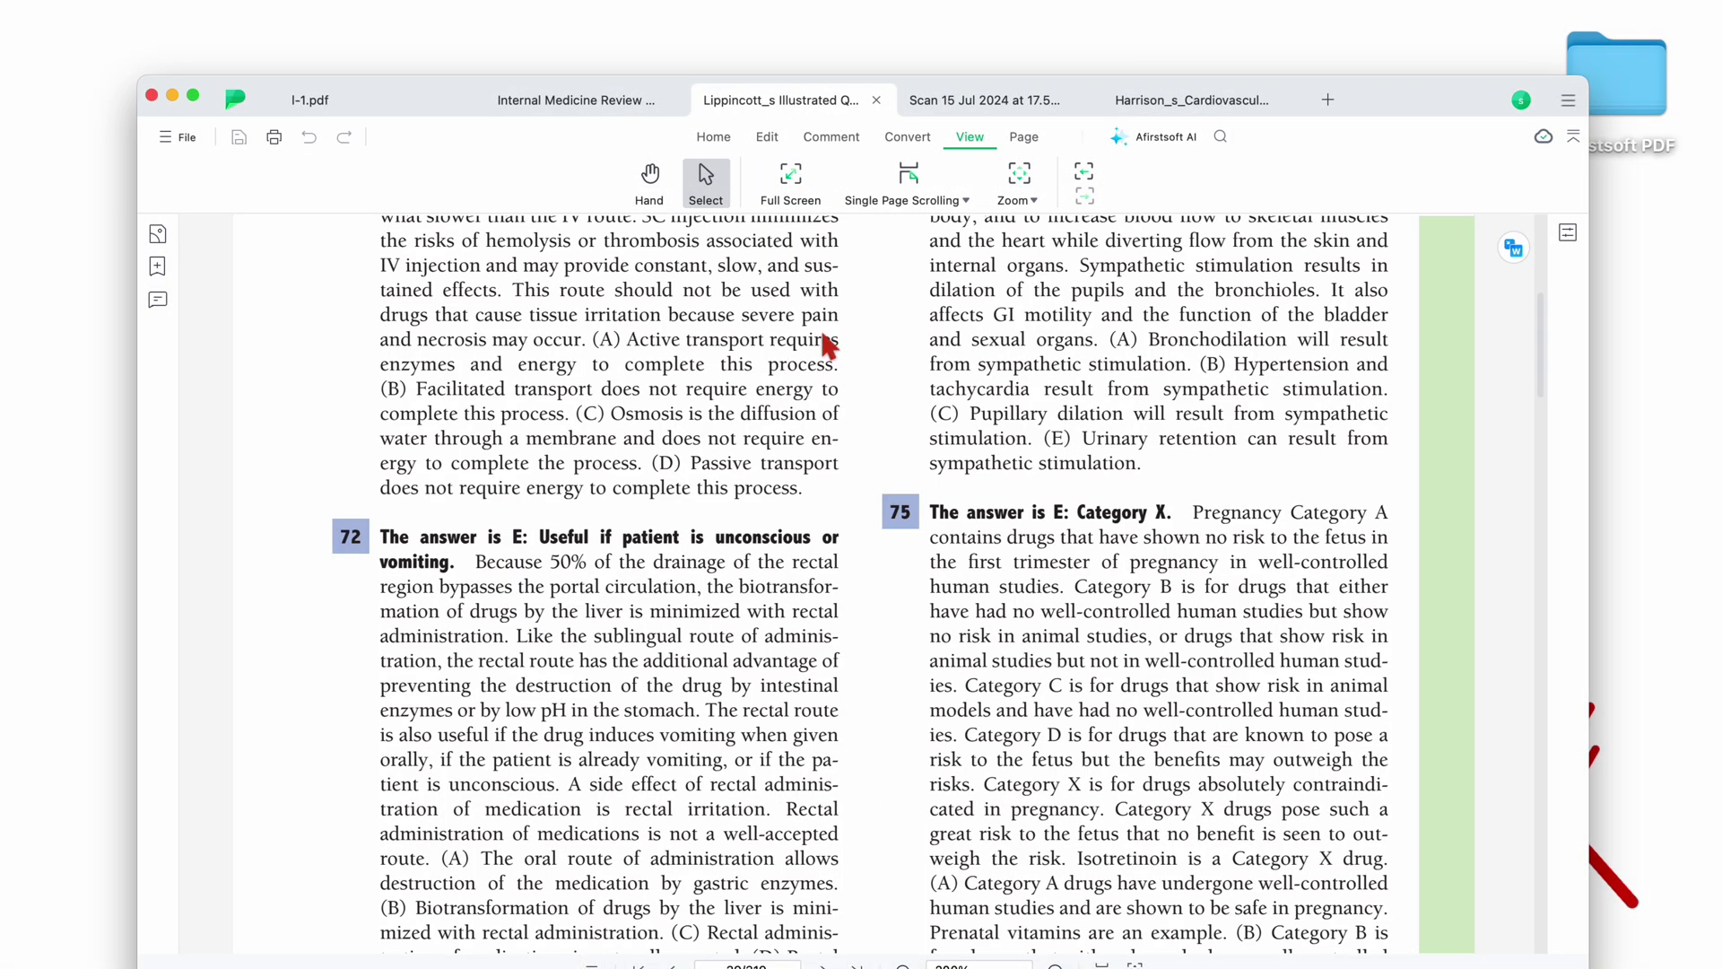
- Maximize the window and highlight the 'Covalent bonds.' heading in yellow
left_click(193, 95)
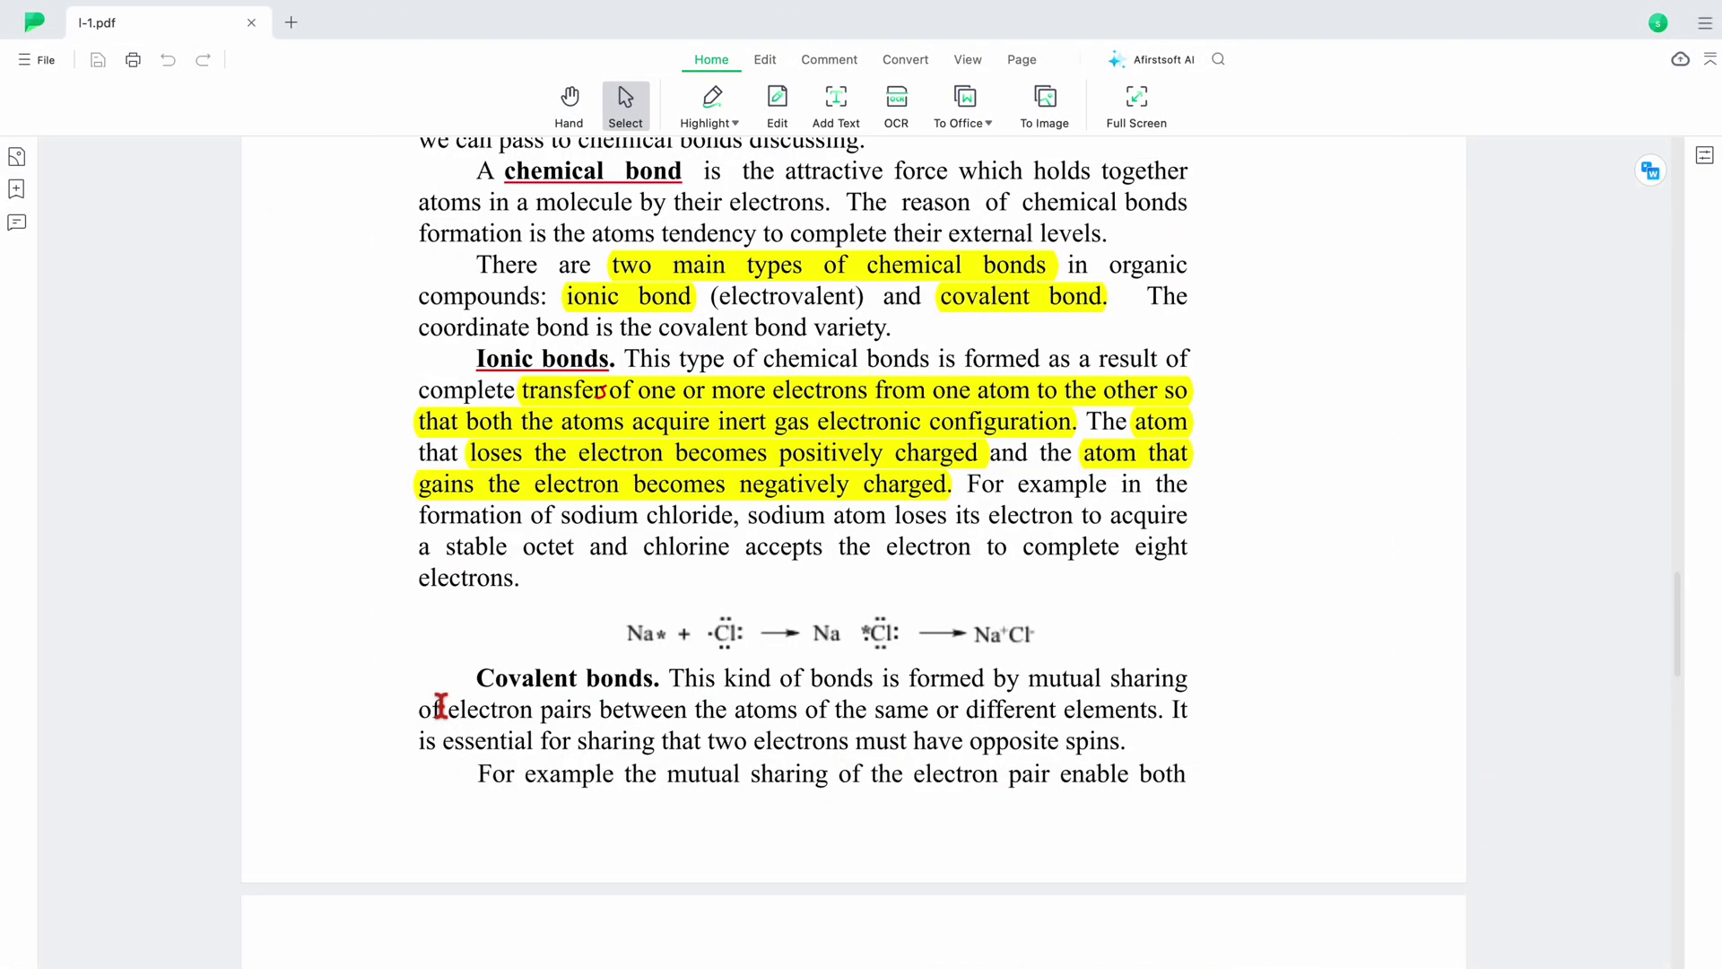
scroll(441, 706, "down", 2)
left_click_drag(478, 580, 662, 592)
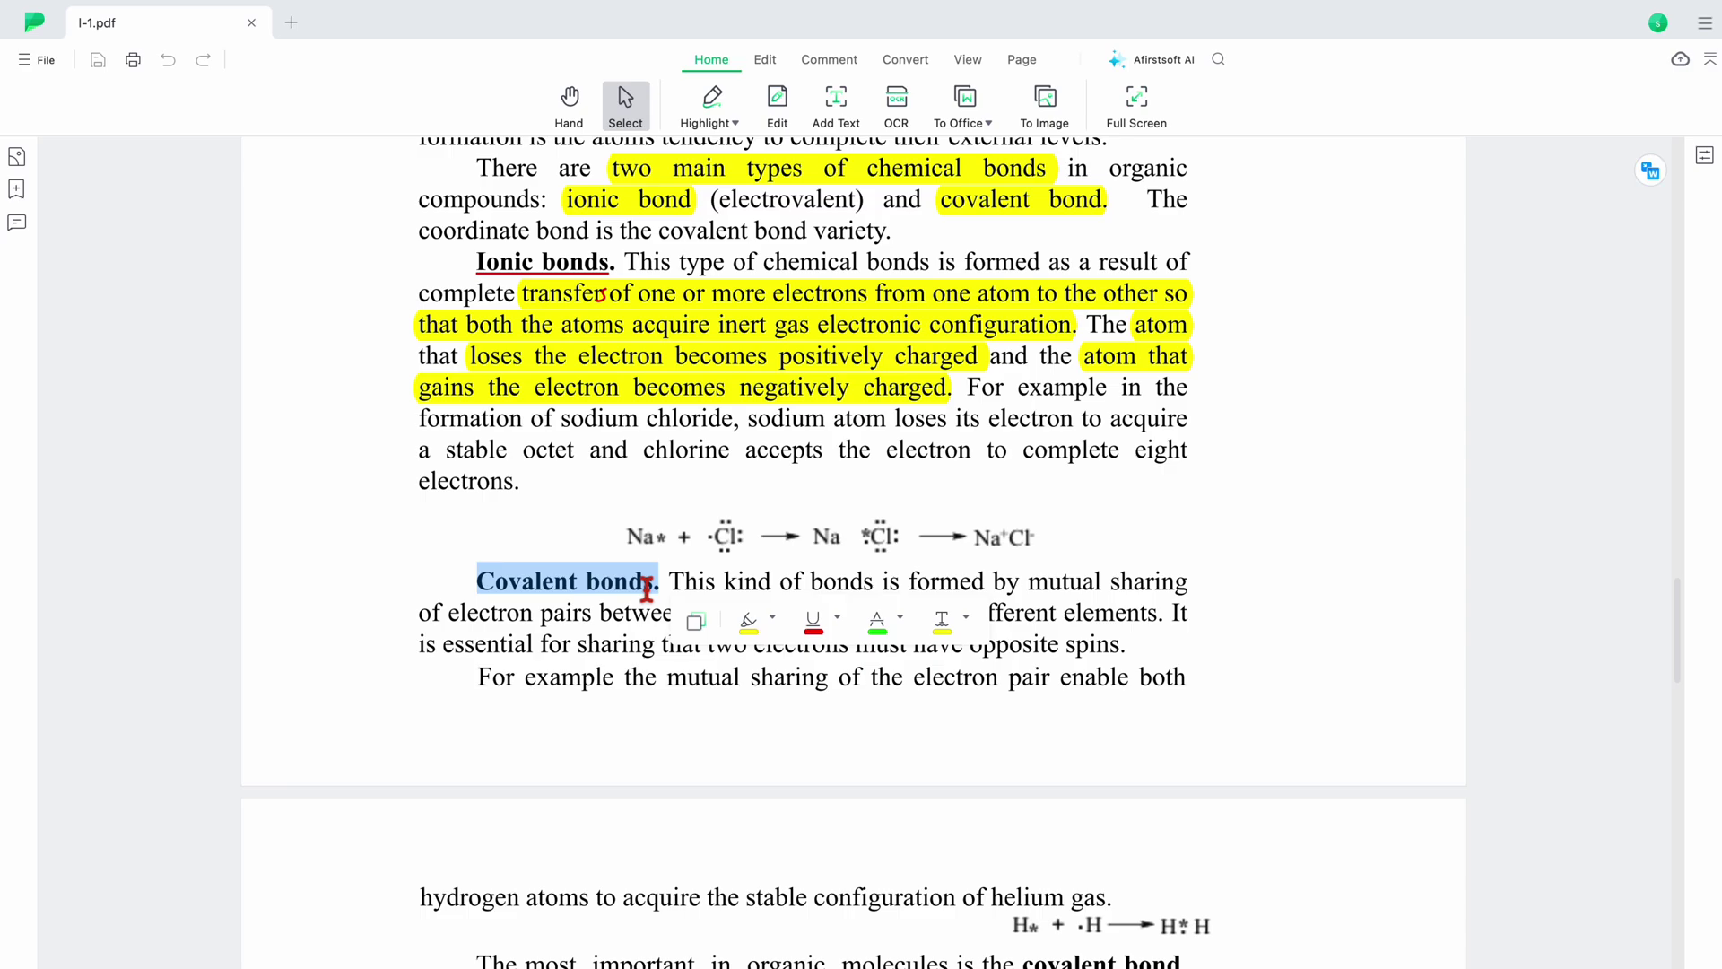
left_click(748, 619)
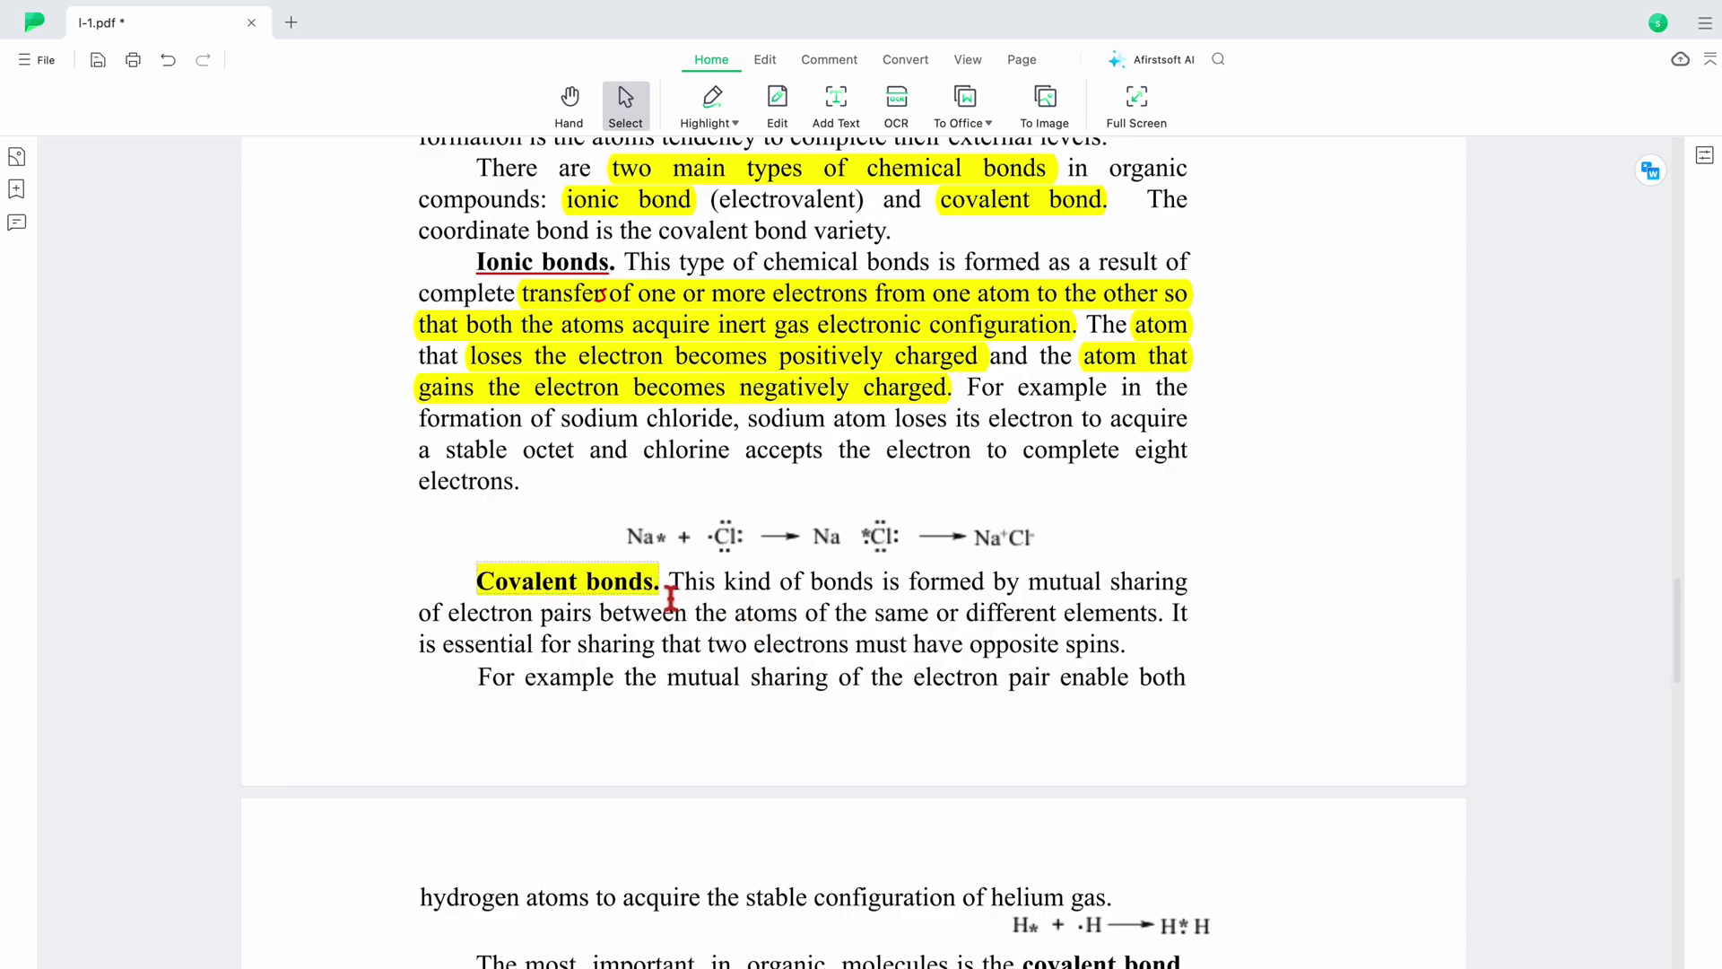
- Highlight the phrase 'Two types of the covalent bond' in green
scroll(671, 596, "down", 6)
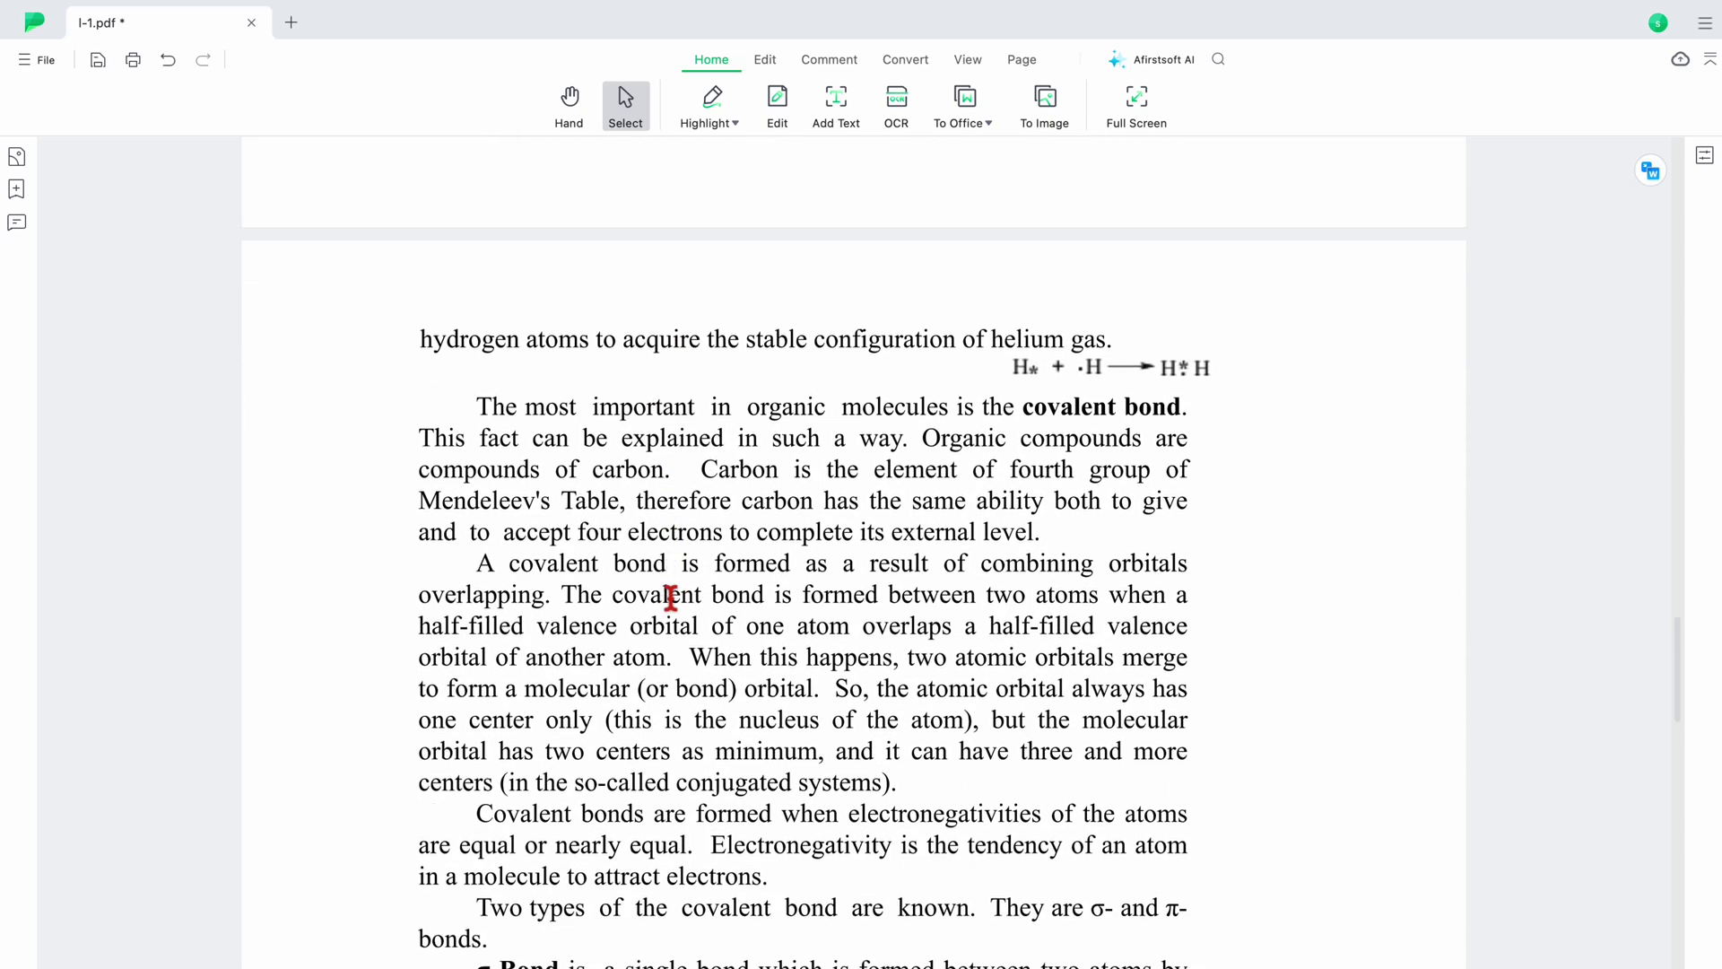
scroll(671, 597, "down", 1)
scroll(671, 596, "down", 2)
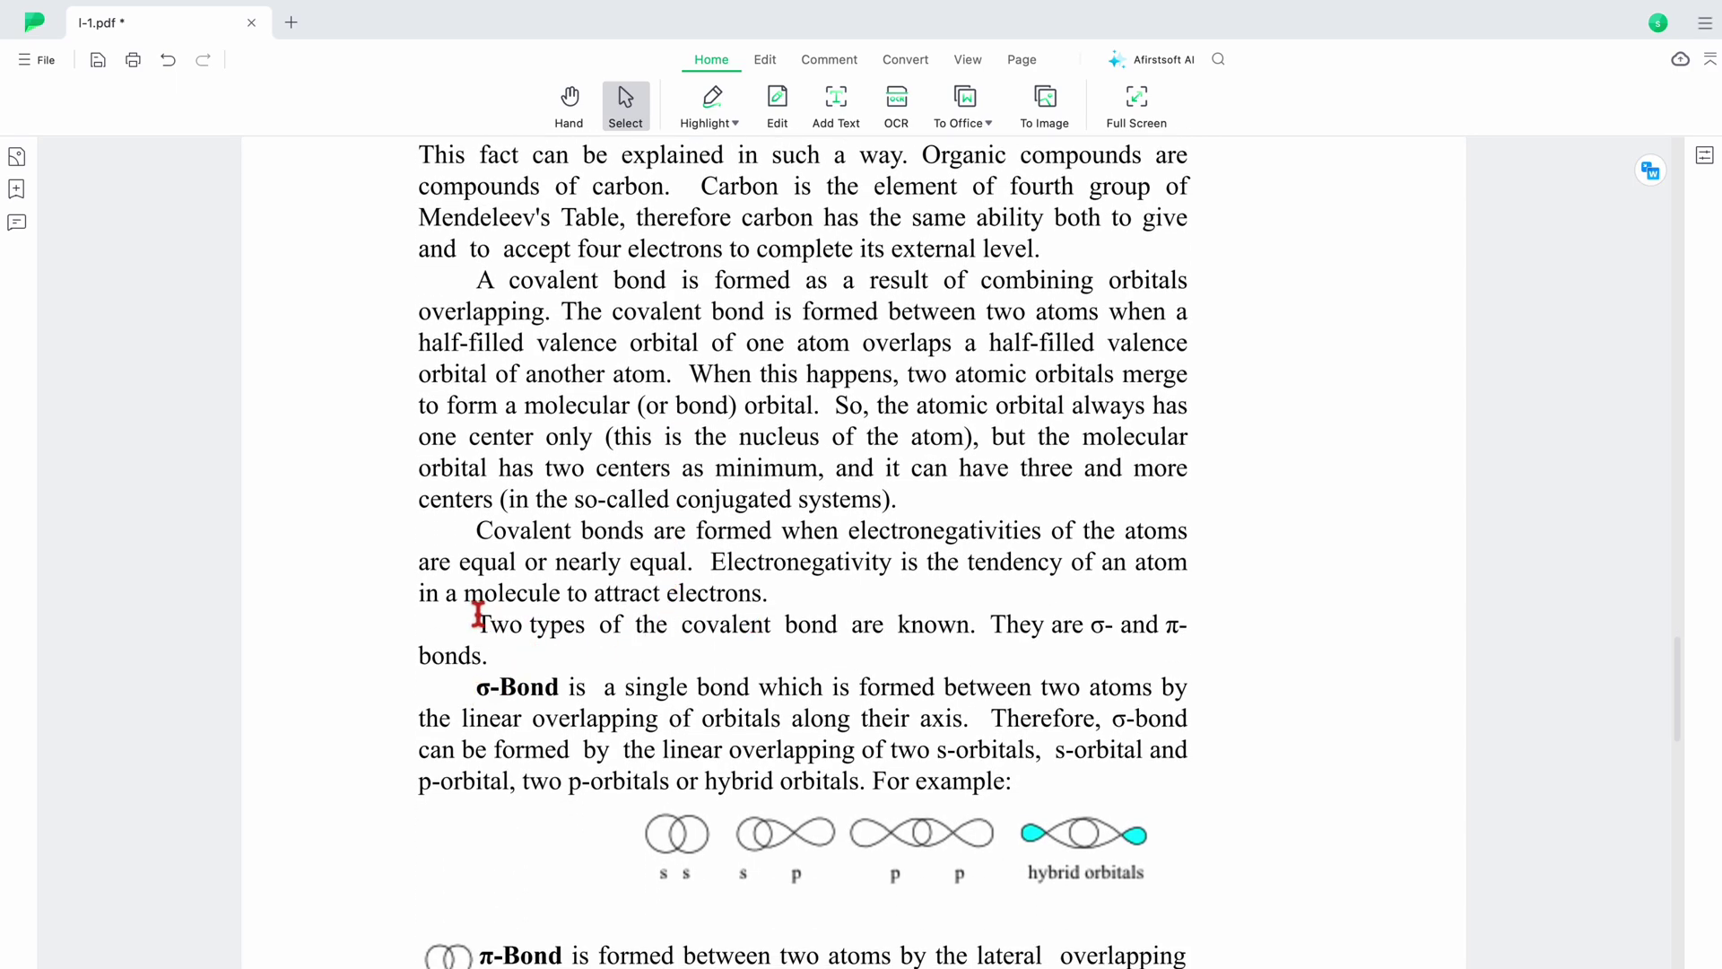
left_click_drag(478, 622, 843, 628)
left_click(954, 668)
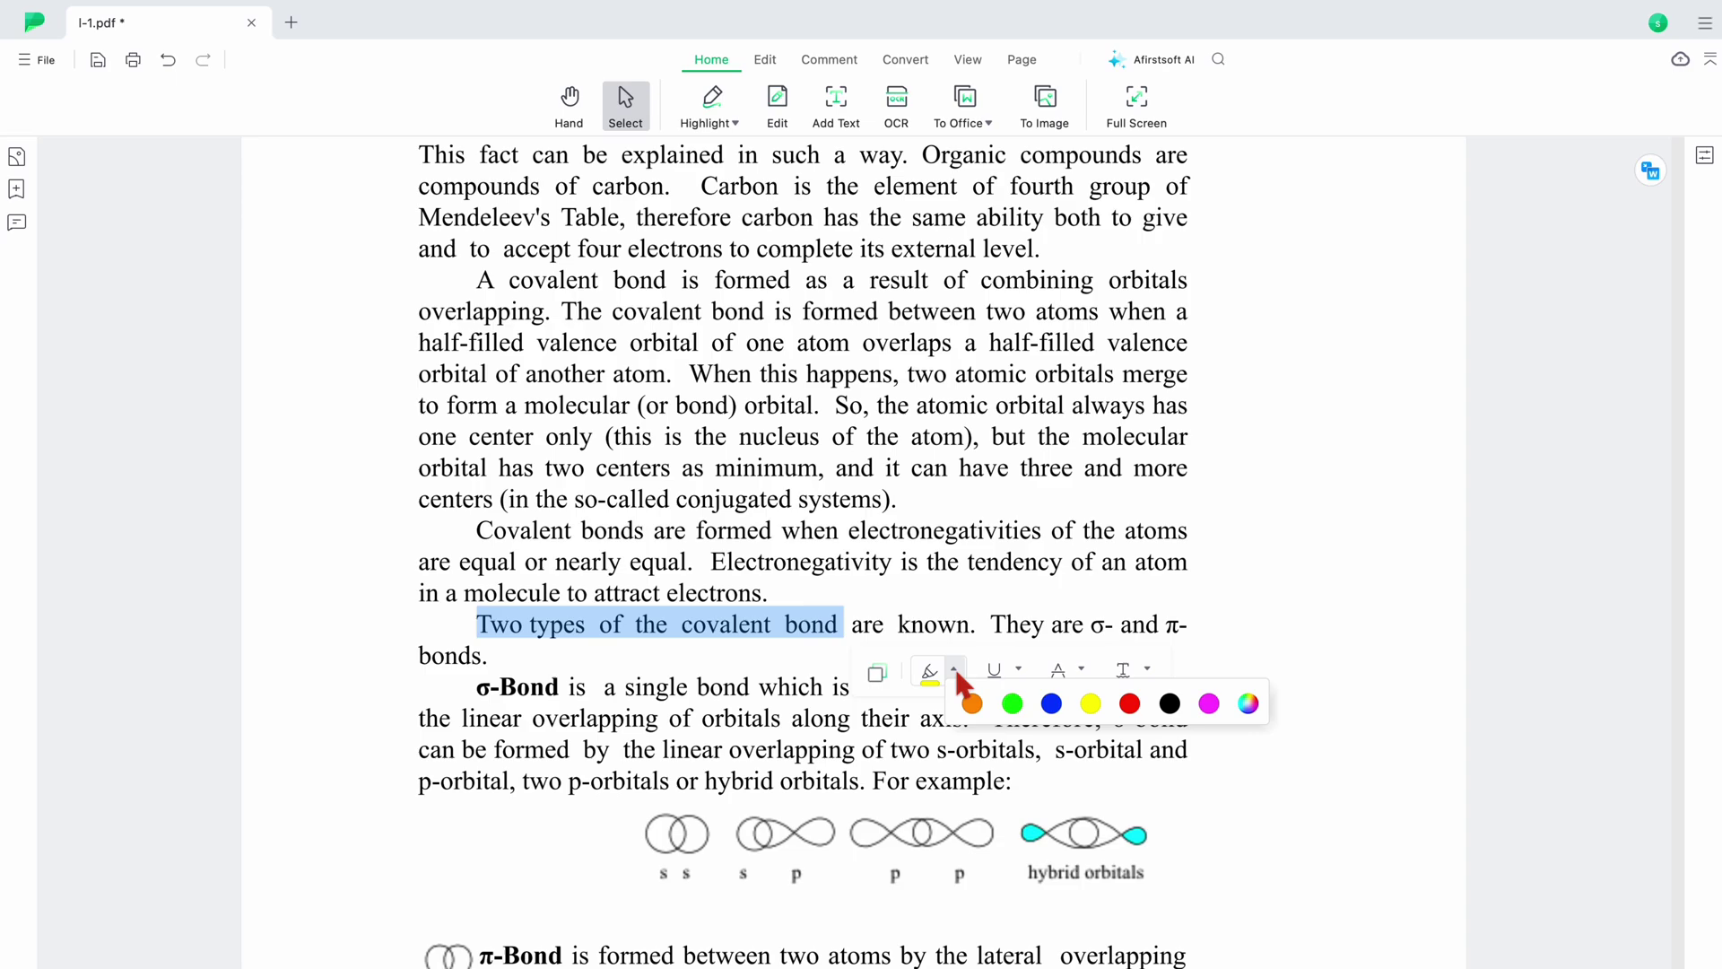
left_click(1012, 703)
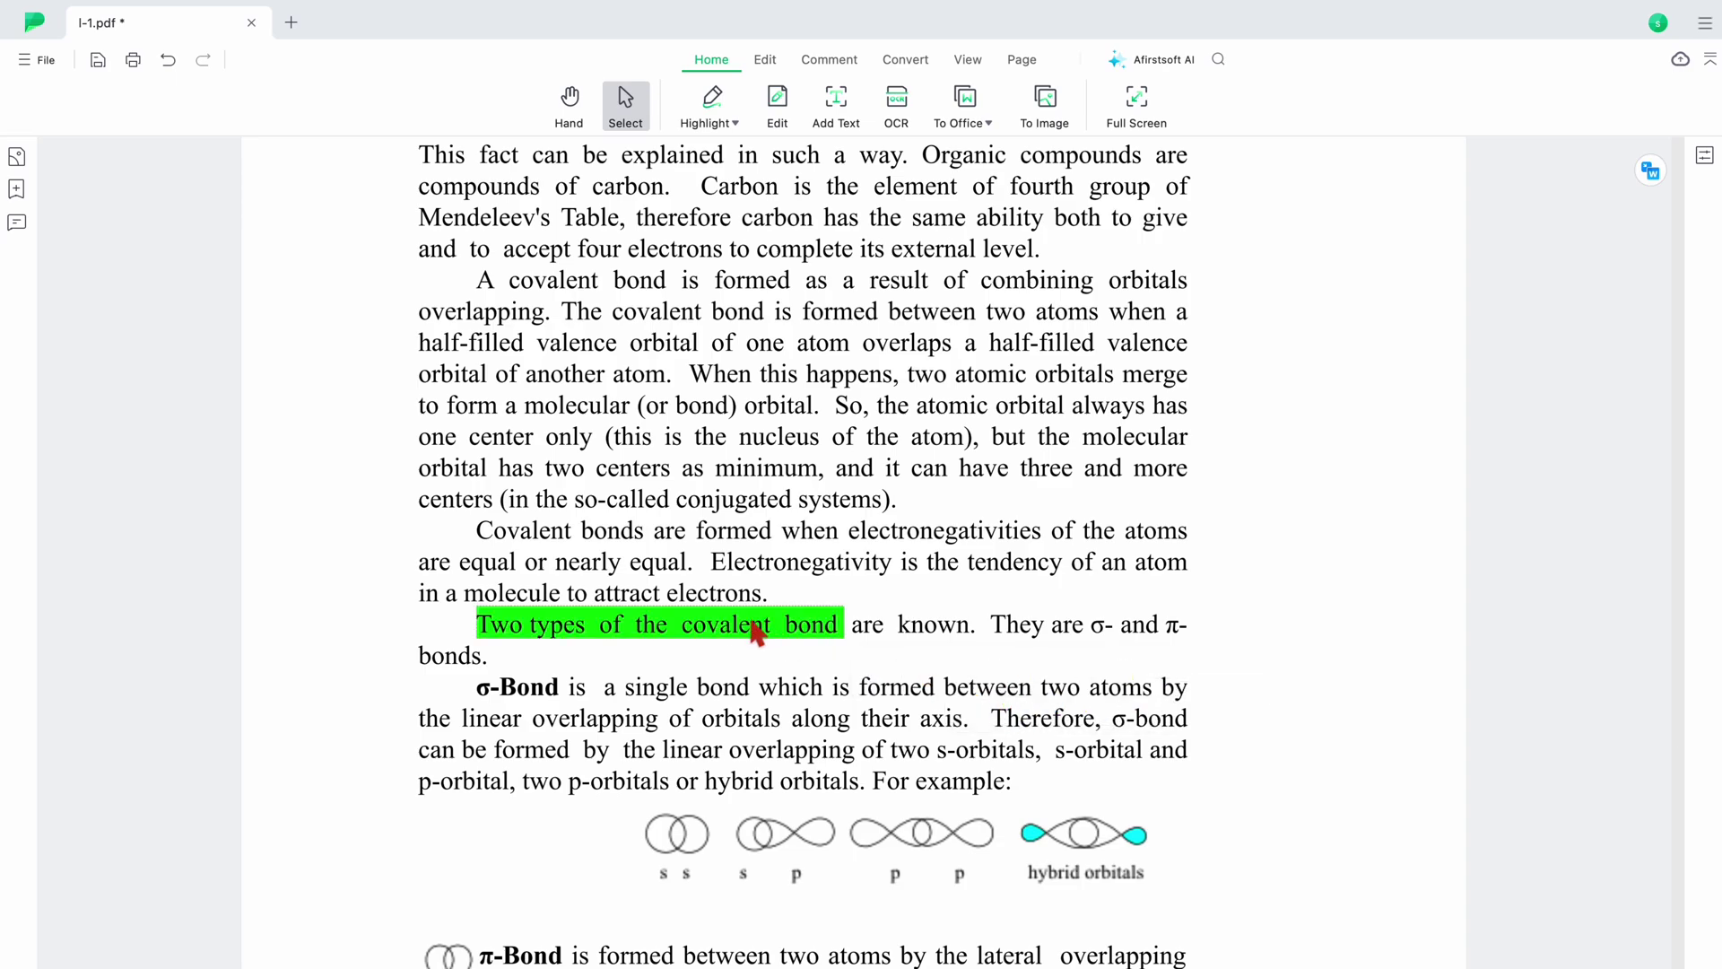
- Set the Highlight tool to light orange and highlight 'σ-Bond'
left_click(734, 123)
left_click(983, 161)
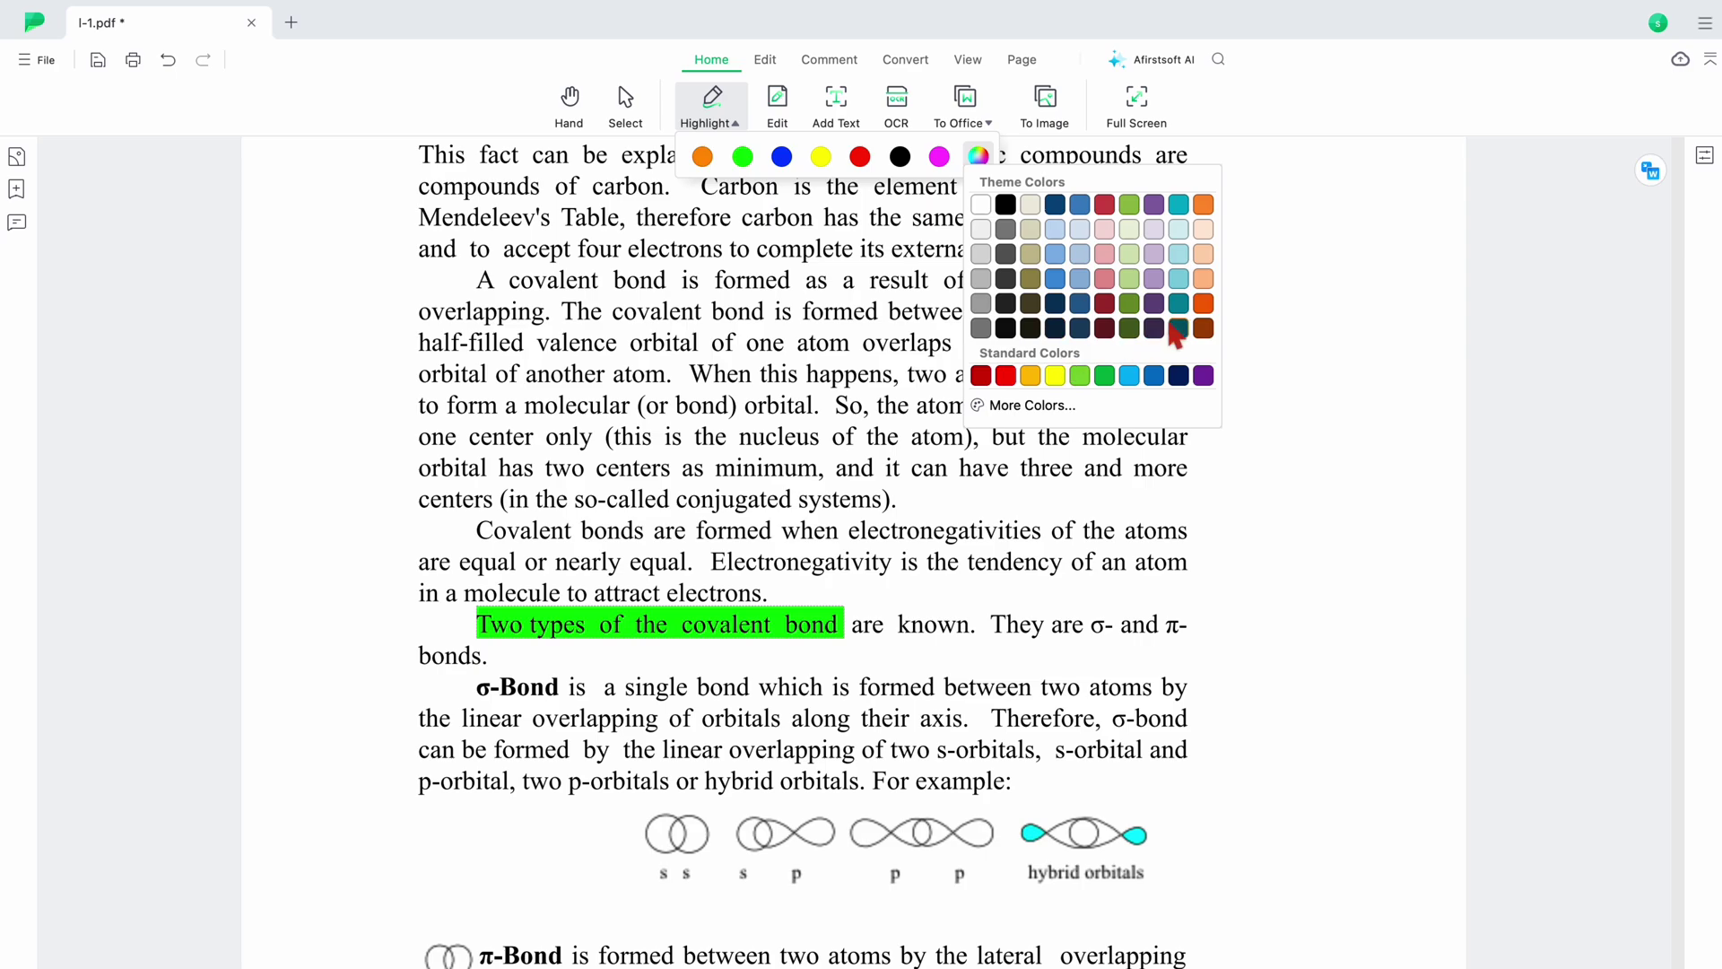
left_click(1211, 230)
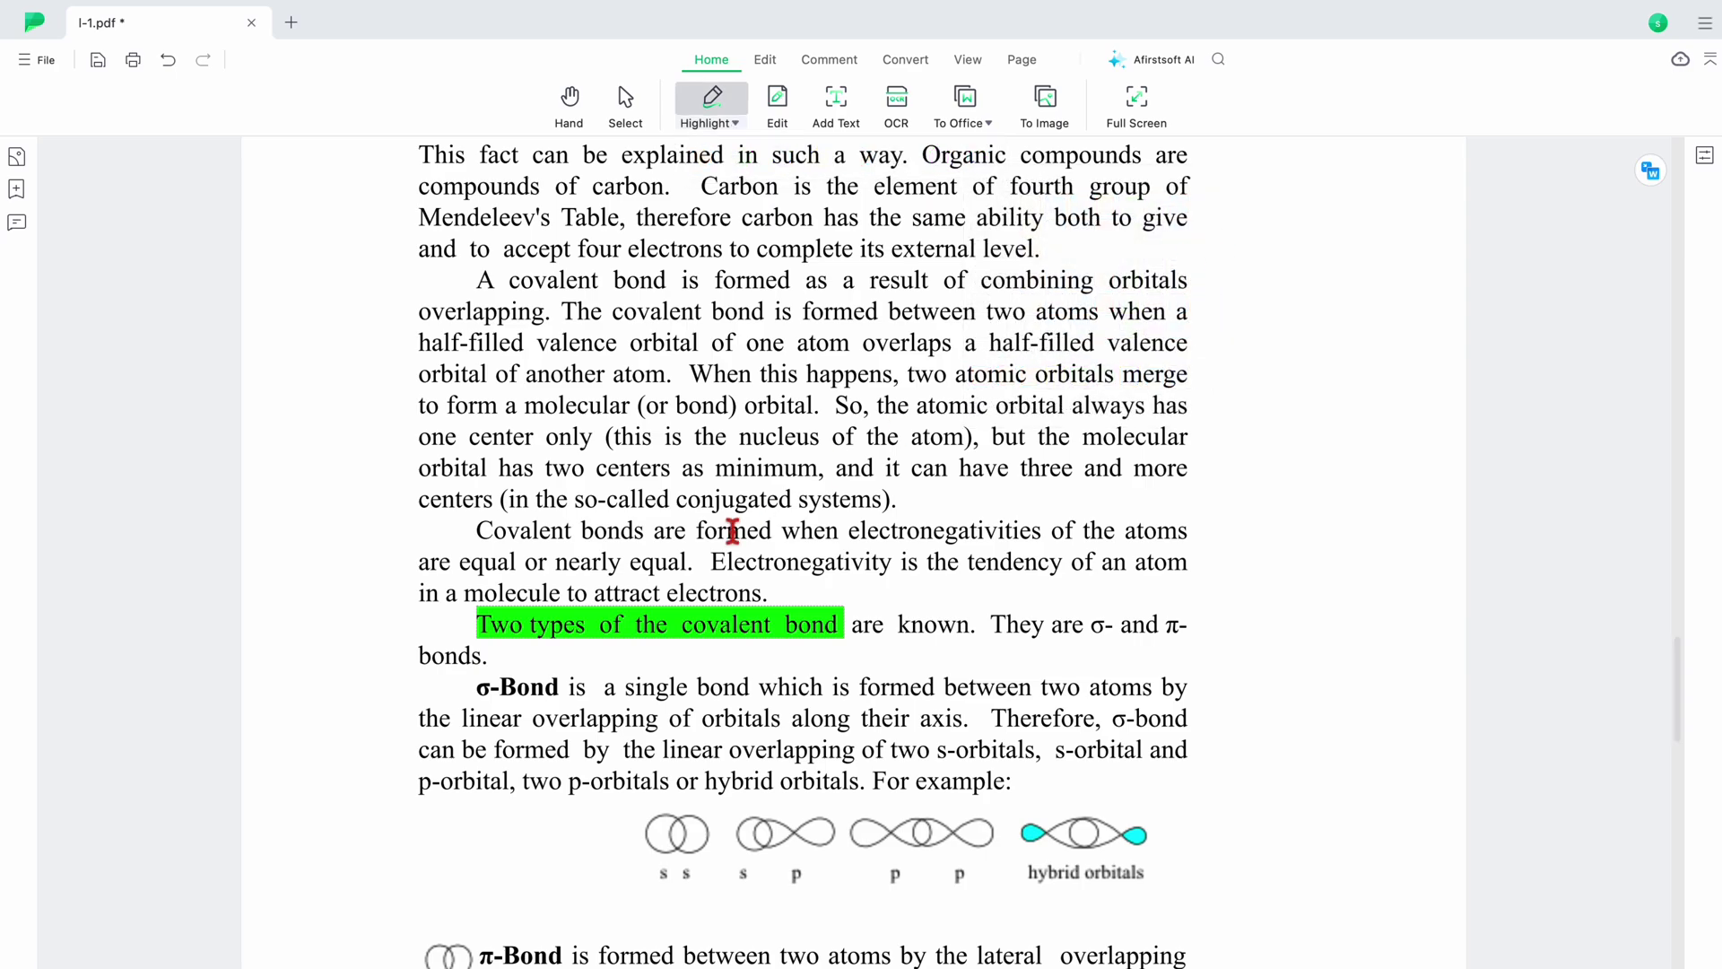
left_click_drag(479, 691, 569, 714)
- Recolour the green highlight to light orange
scroll(563, 745, "down", 2)
scroll(628, 773, "down", 1)
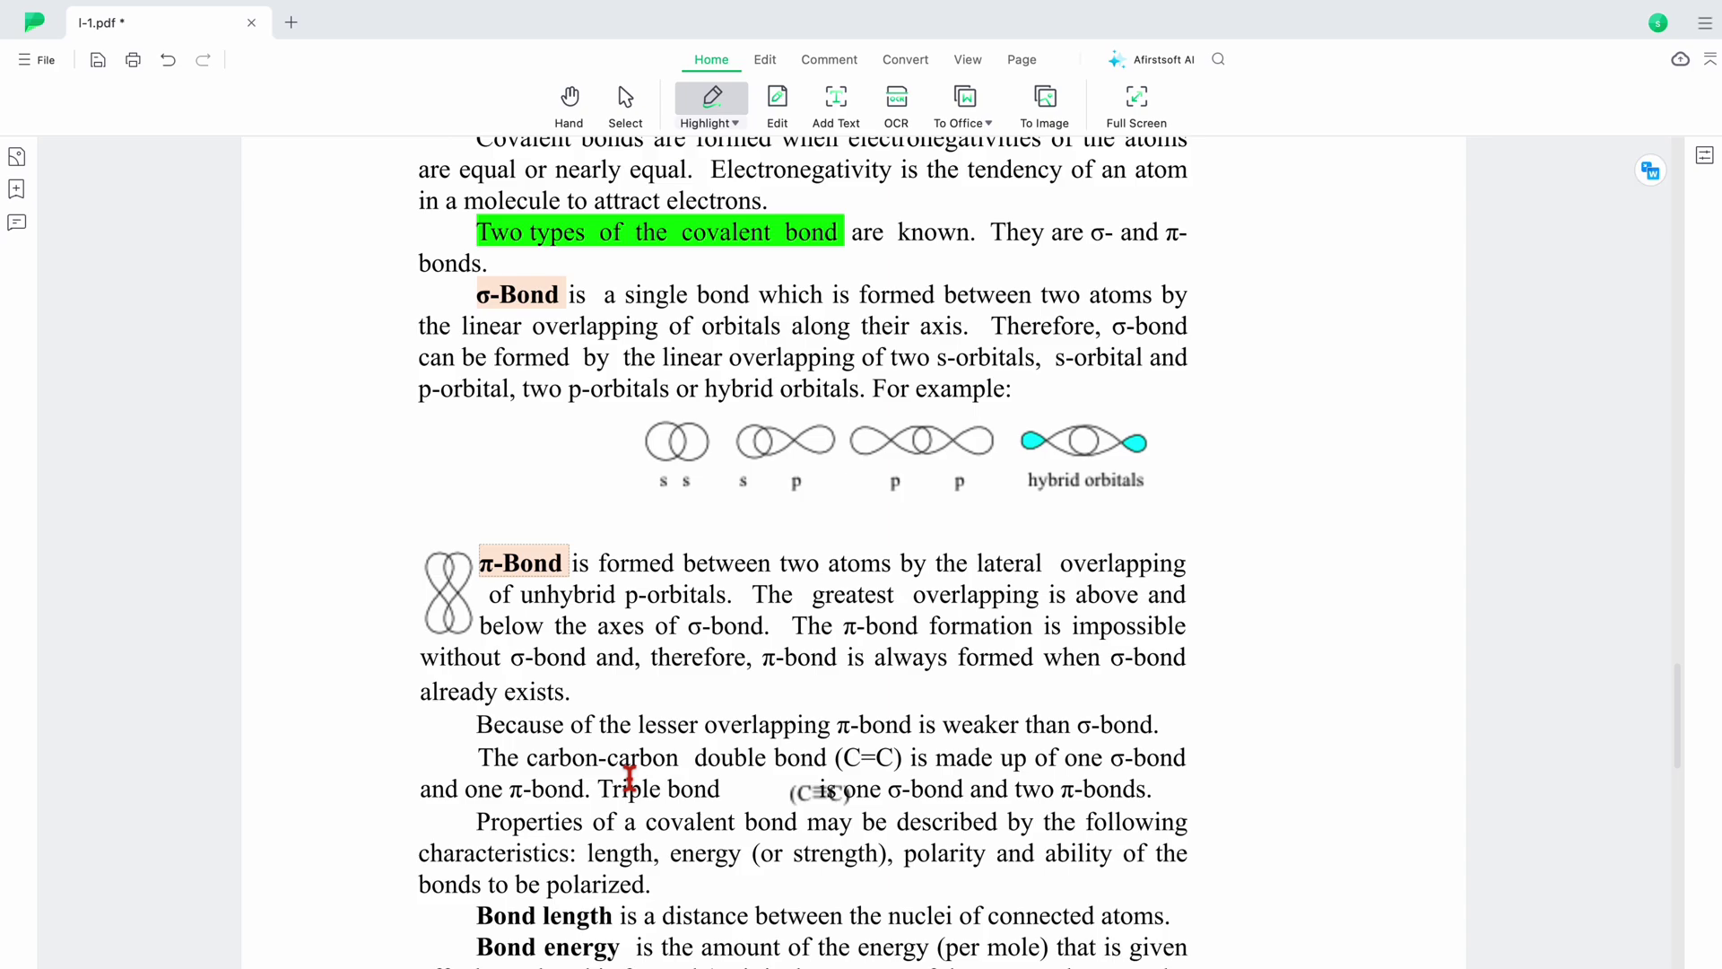
scroll(630, 779, "down", 1)
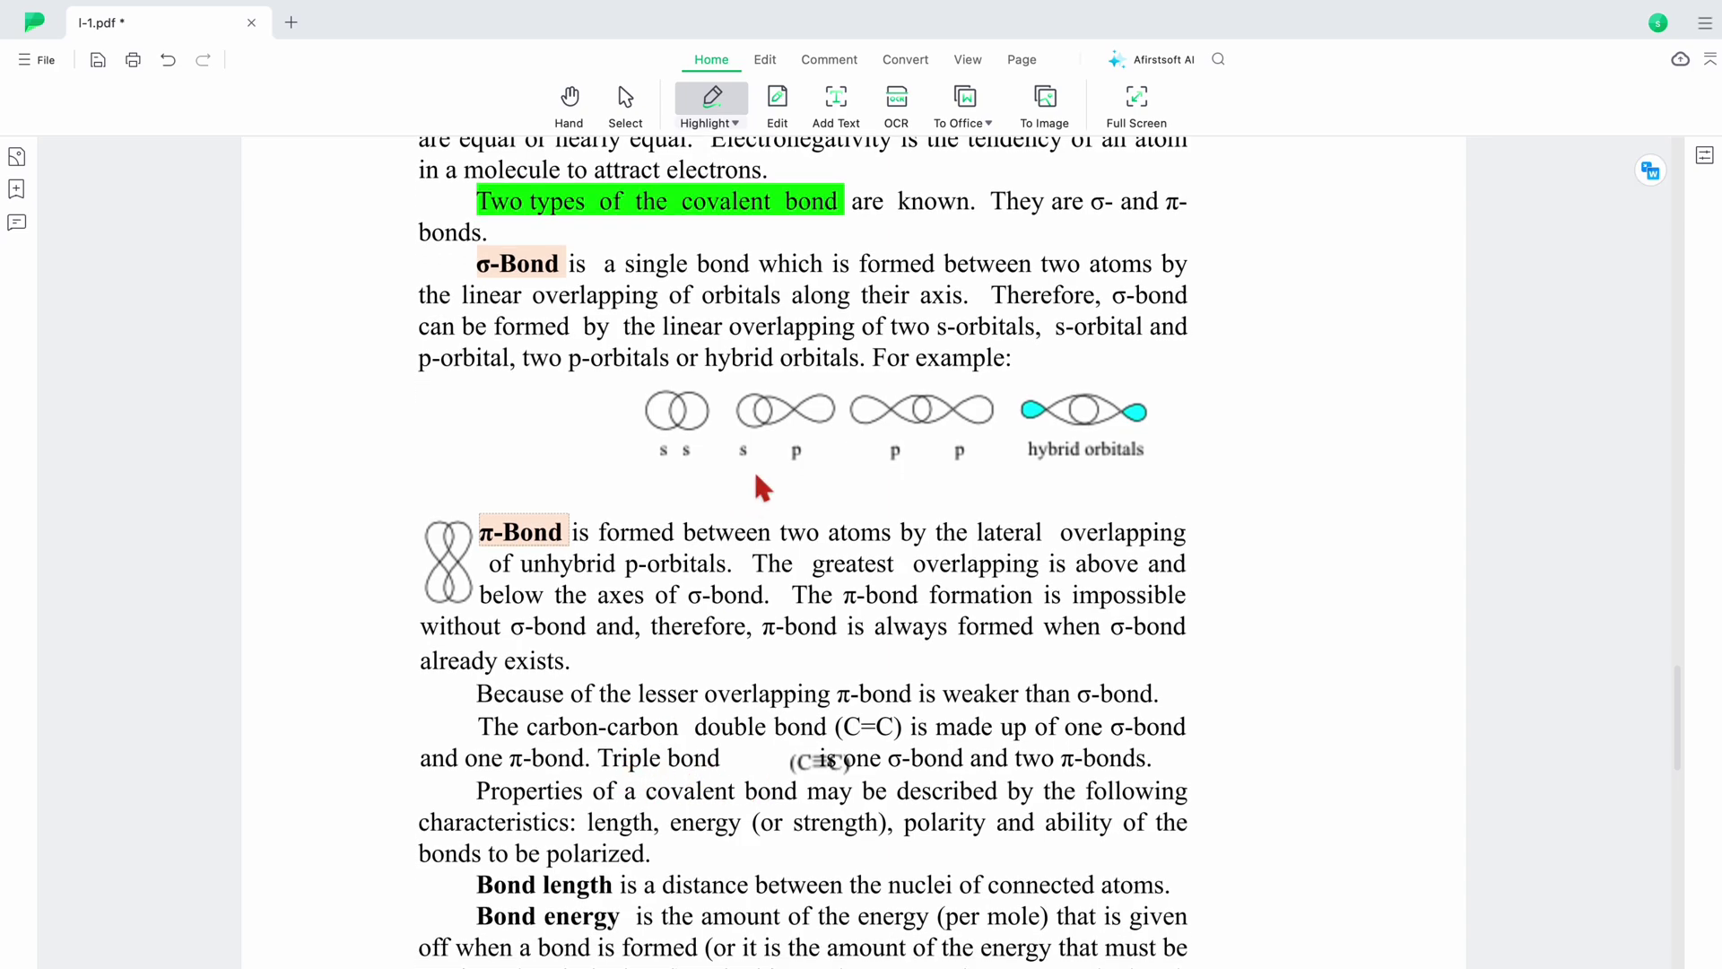
scroll(763, 489, "up", 1)
left_click(789, 354)
left_click(816, 391)
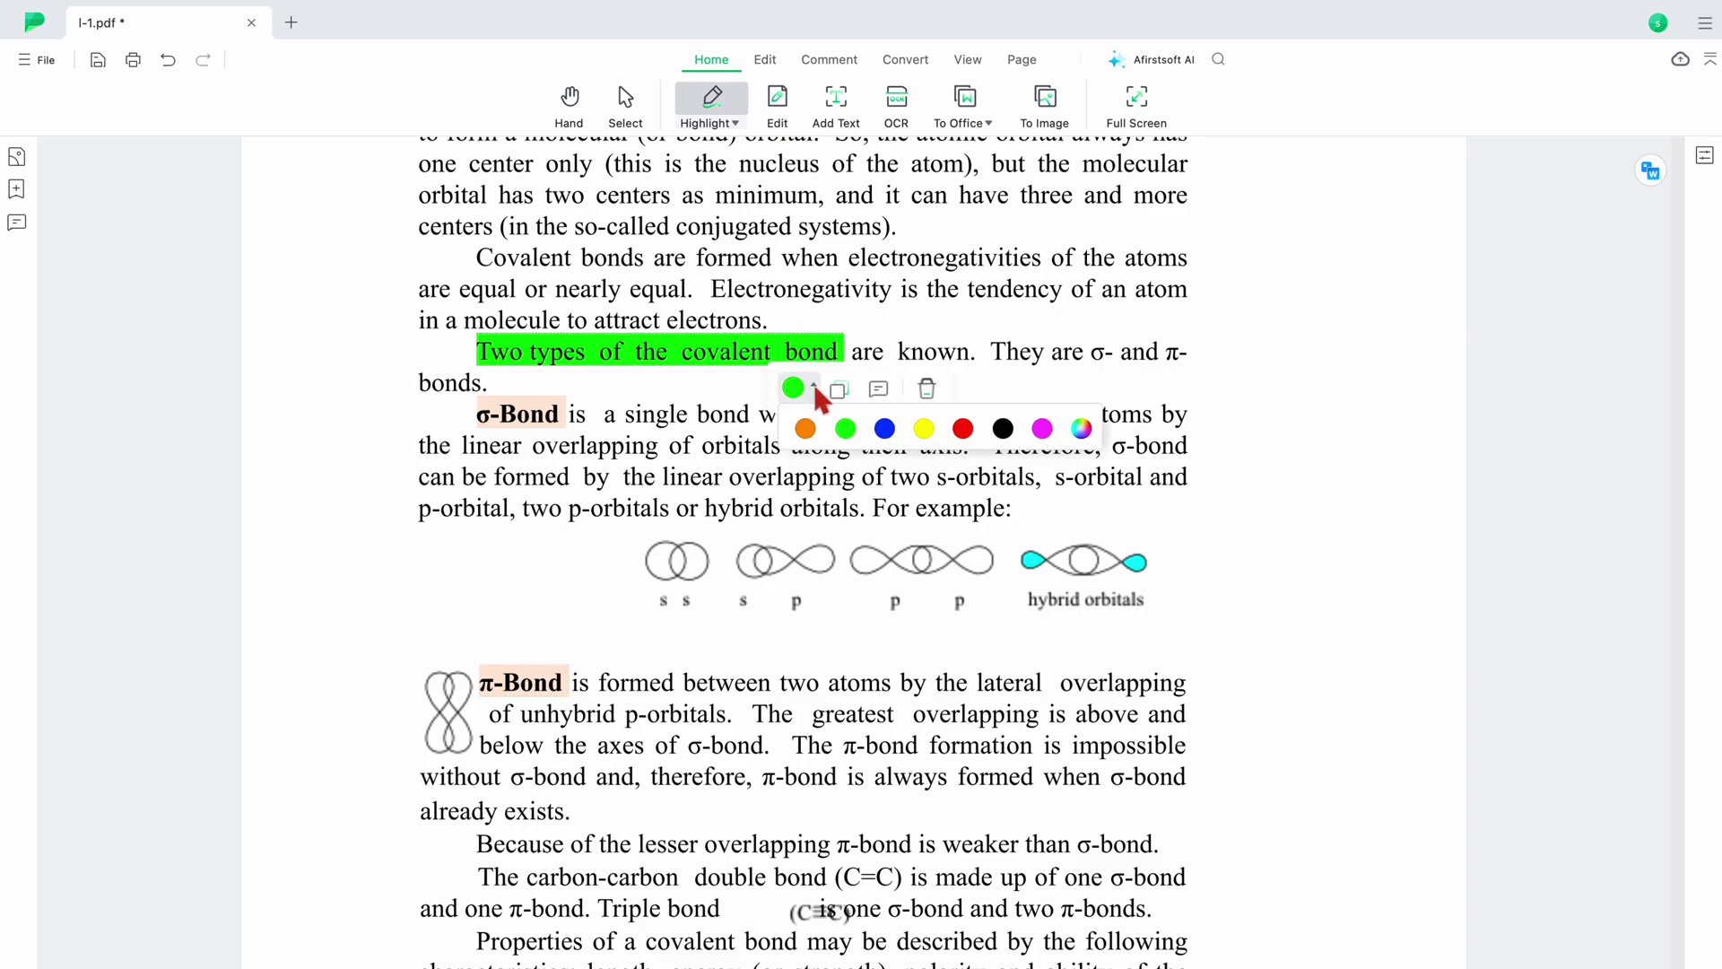
left_click(1082, 429)
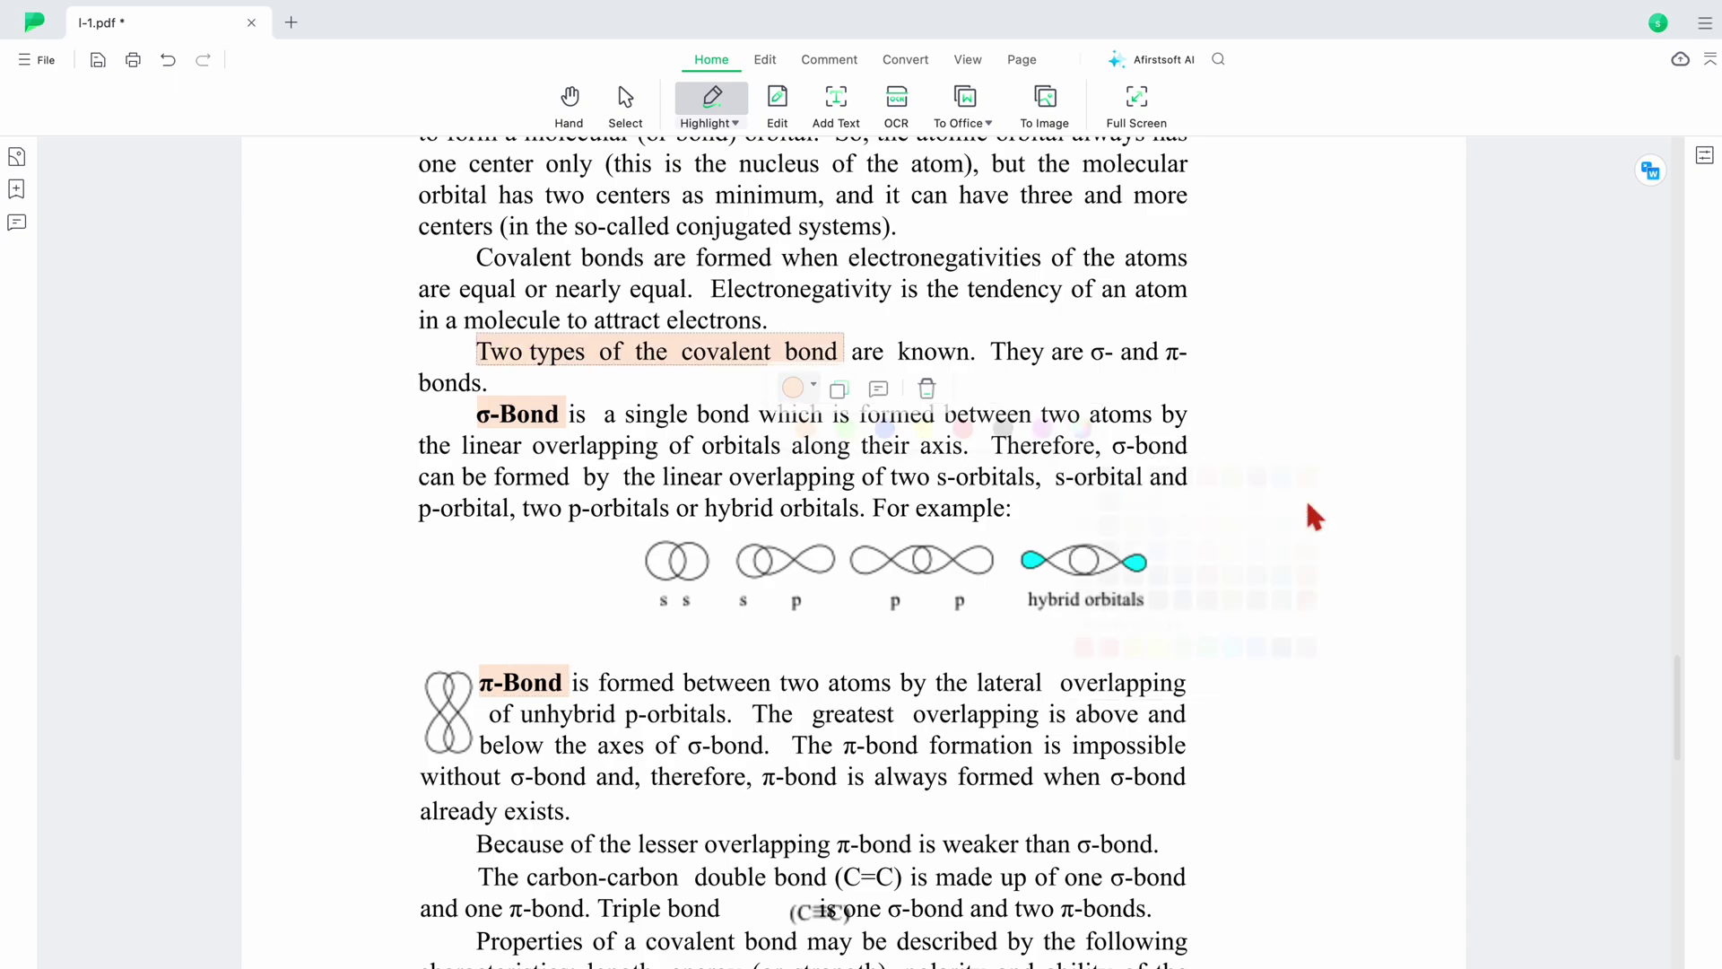
- Highlight the Properties heading and recolour it light teal
scroll(711, 674, "down", 4)
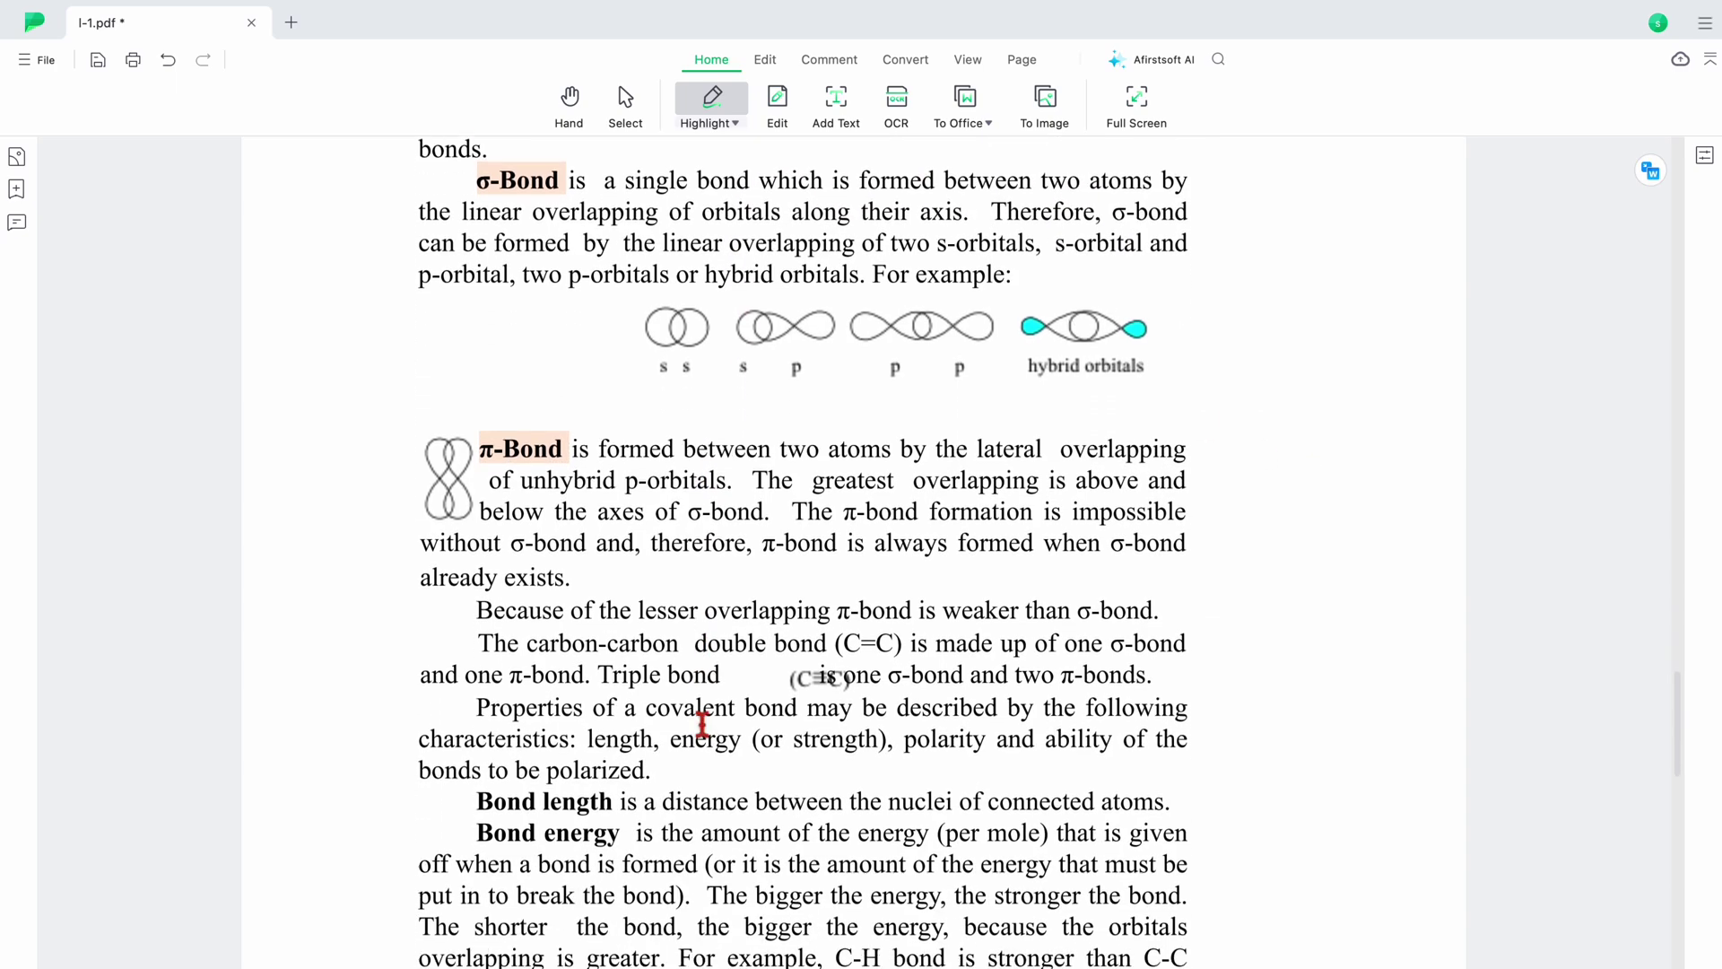
left_click_drag(477, 605, 805, 619)
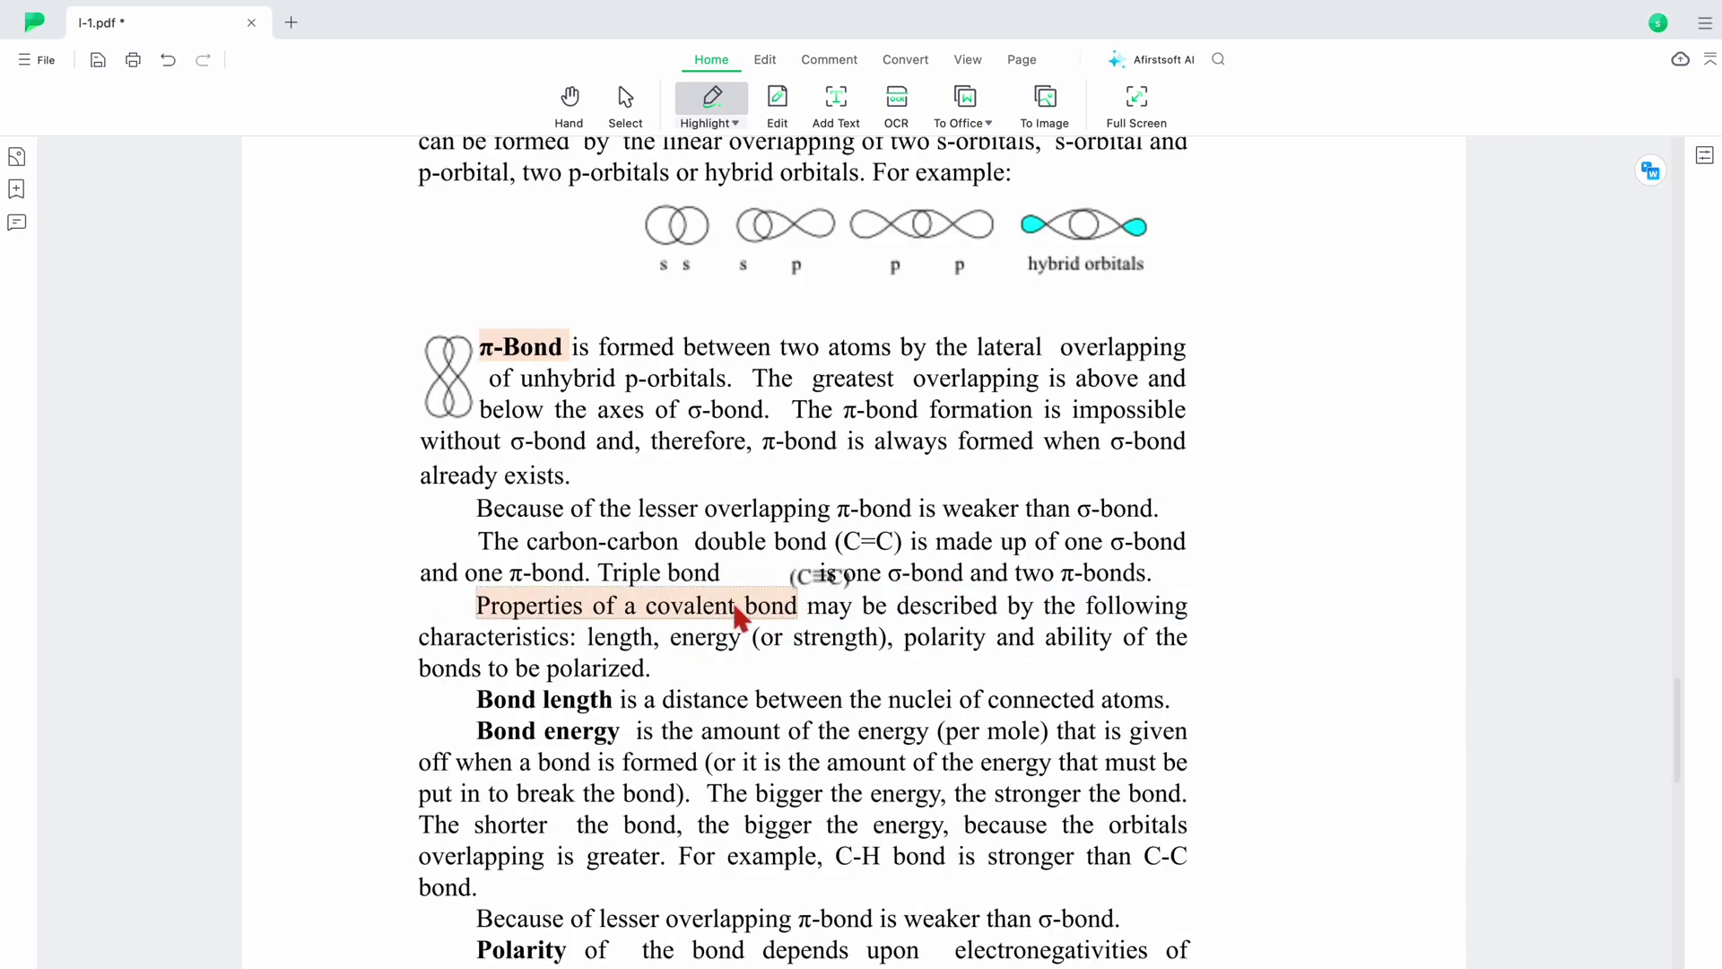
left_click(787, 636)
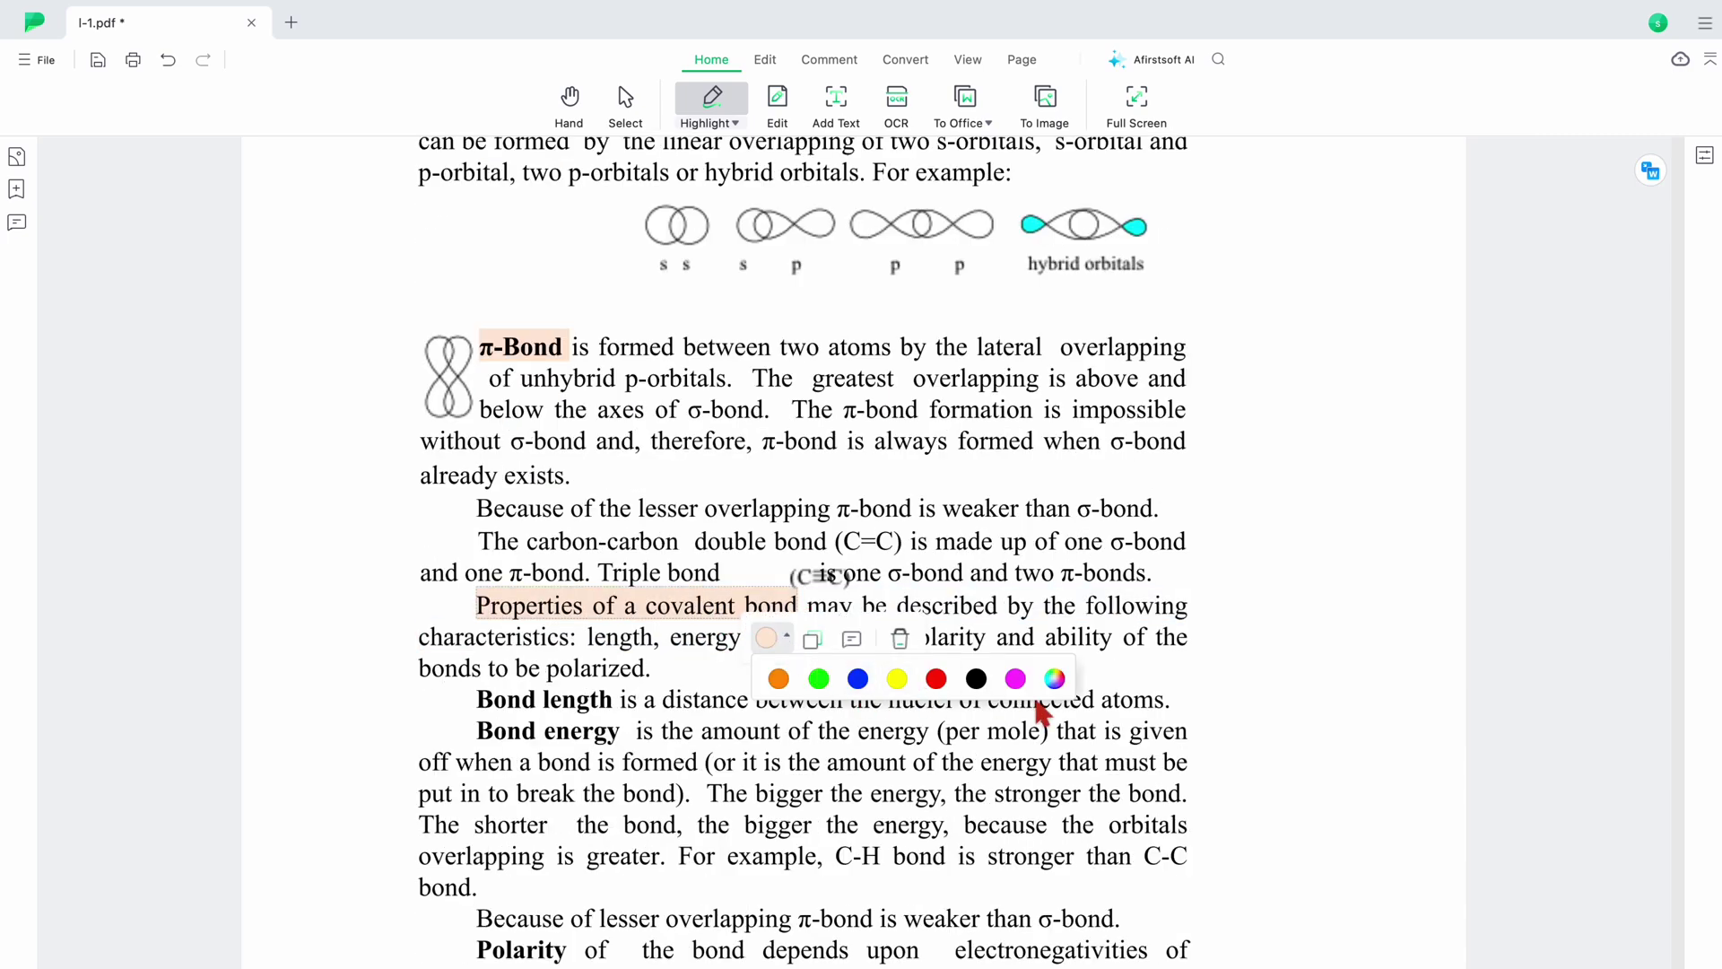
left_click(1055, 679)
left_click(1260, 755)
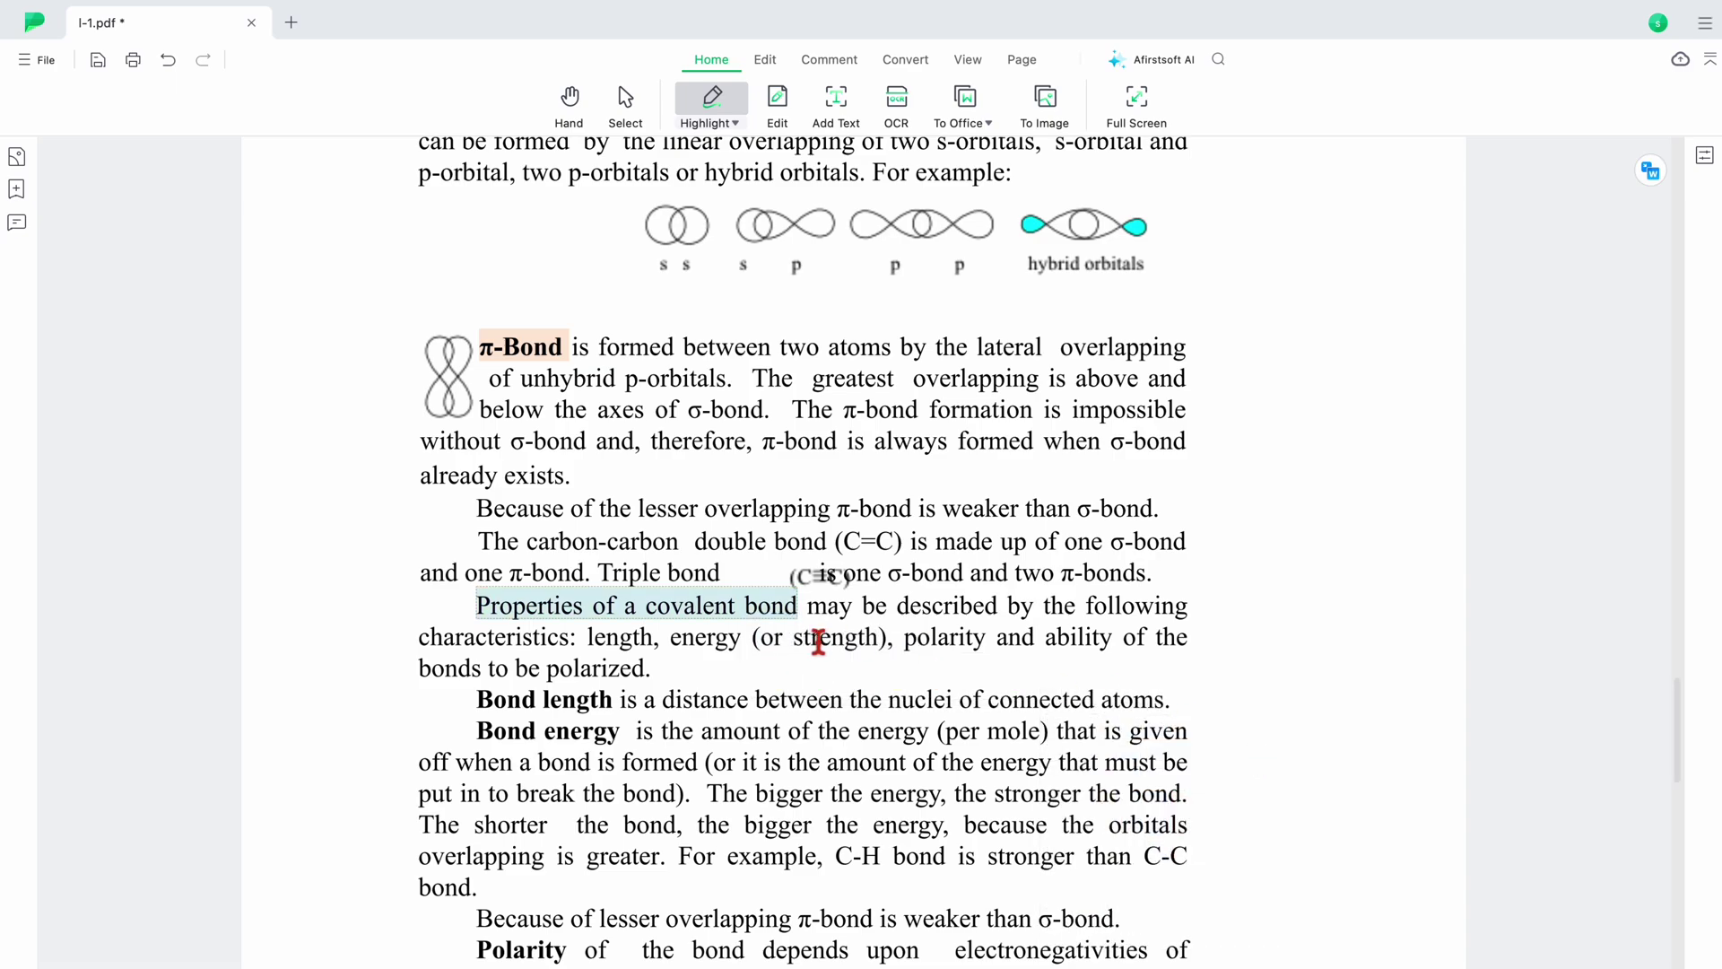
- Highlight 'Bond length' and 'Bond energy' in light blue, then select the Harrison heading THE CONTRACTILE PROCESS
left_click(713, 103)
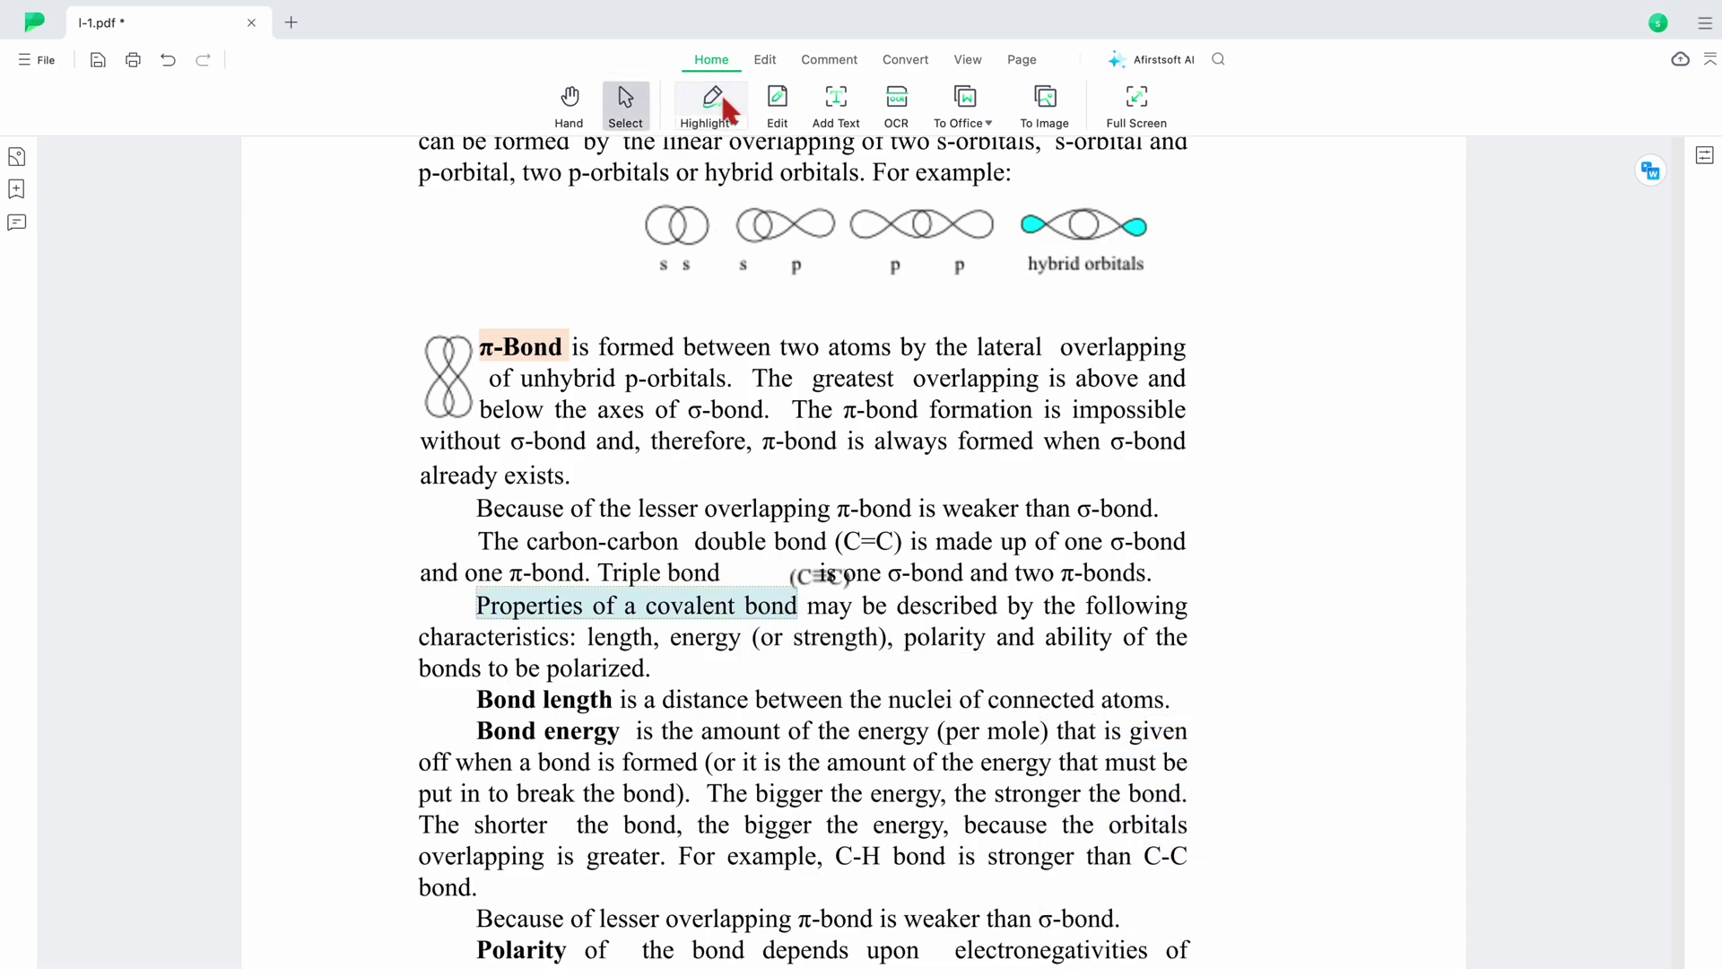
left_click(736, 124)
left_click(979, 158)
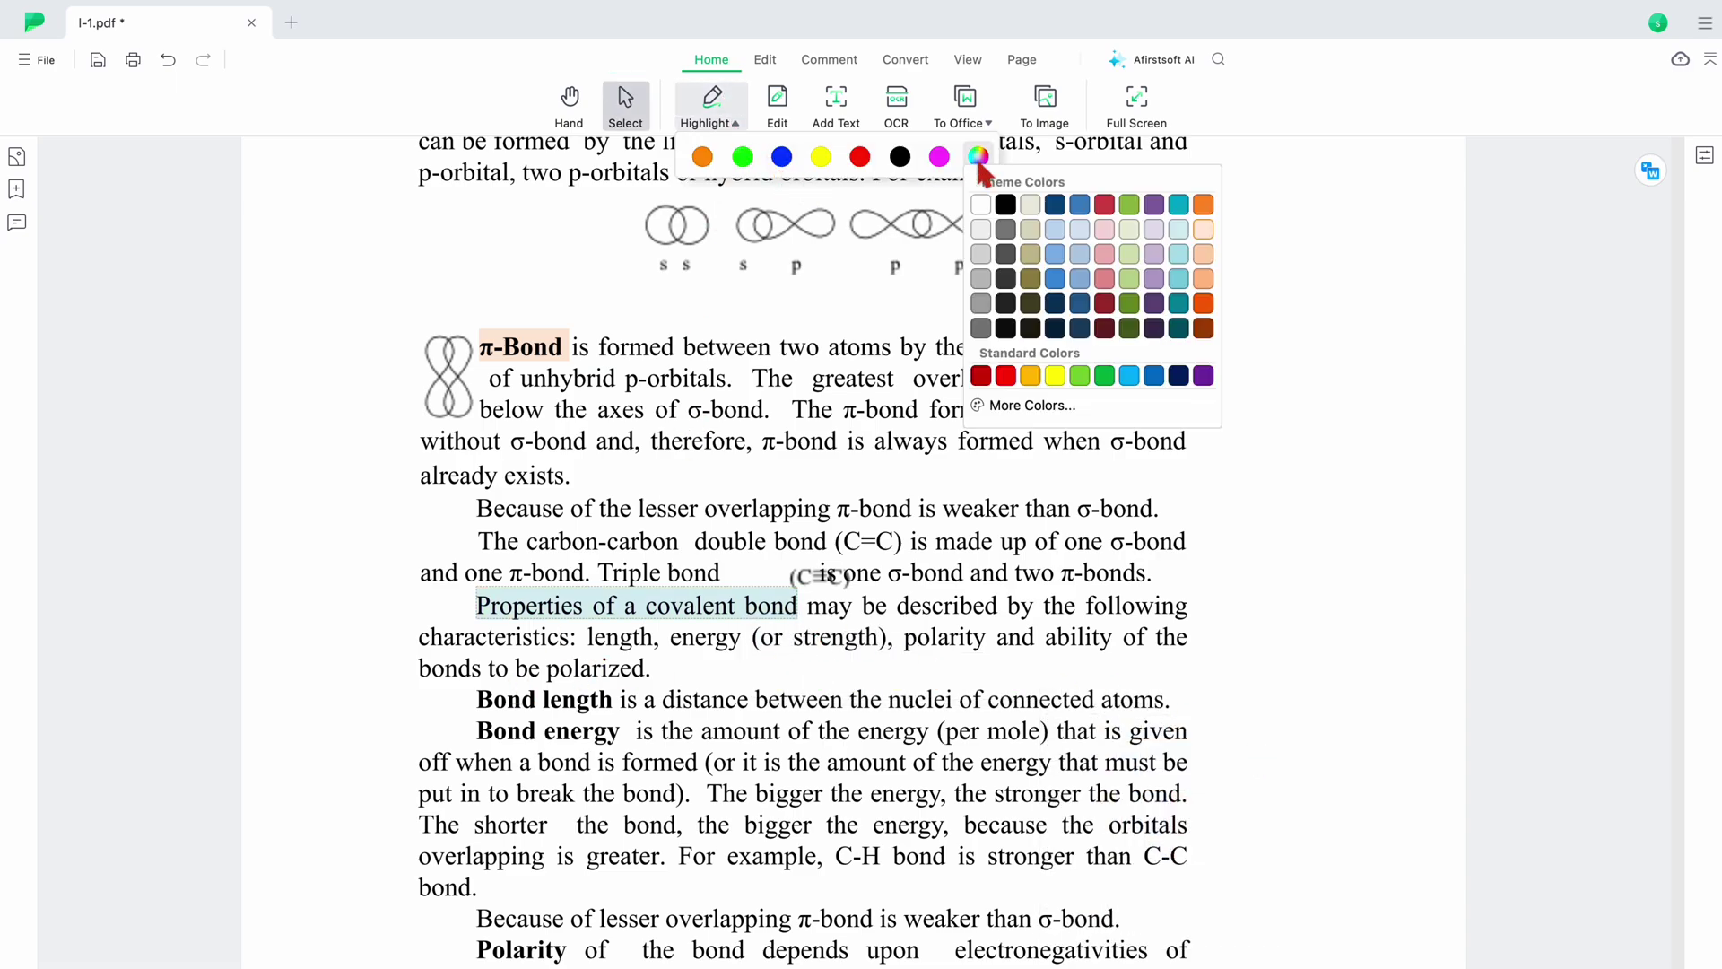
left_click(1189, 249)
left_click_drag(478, 698, 621, 699)
left_click_drag(483, 731, 619, 732)
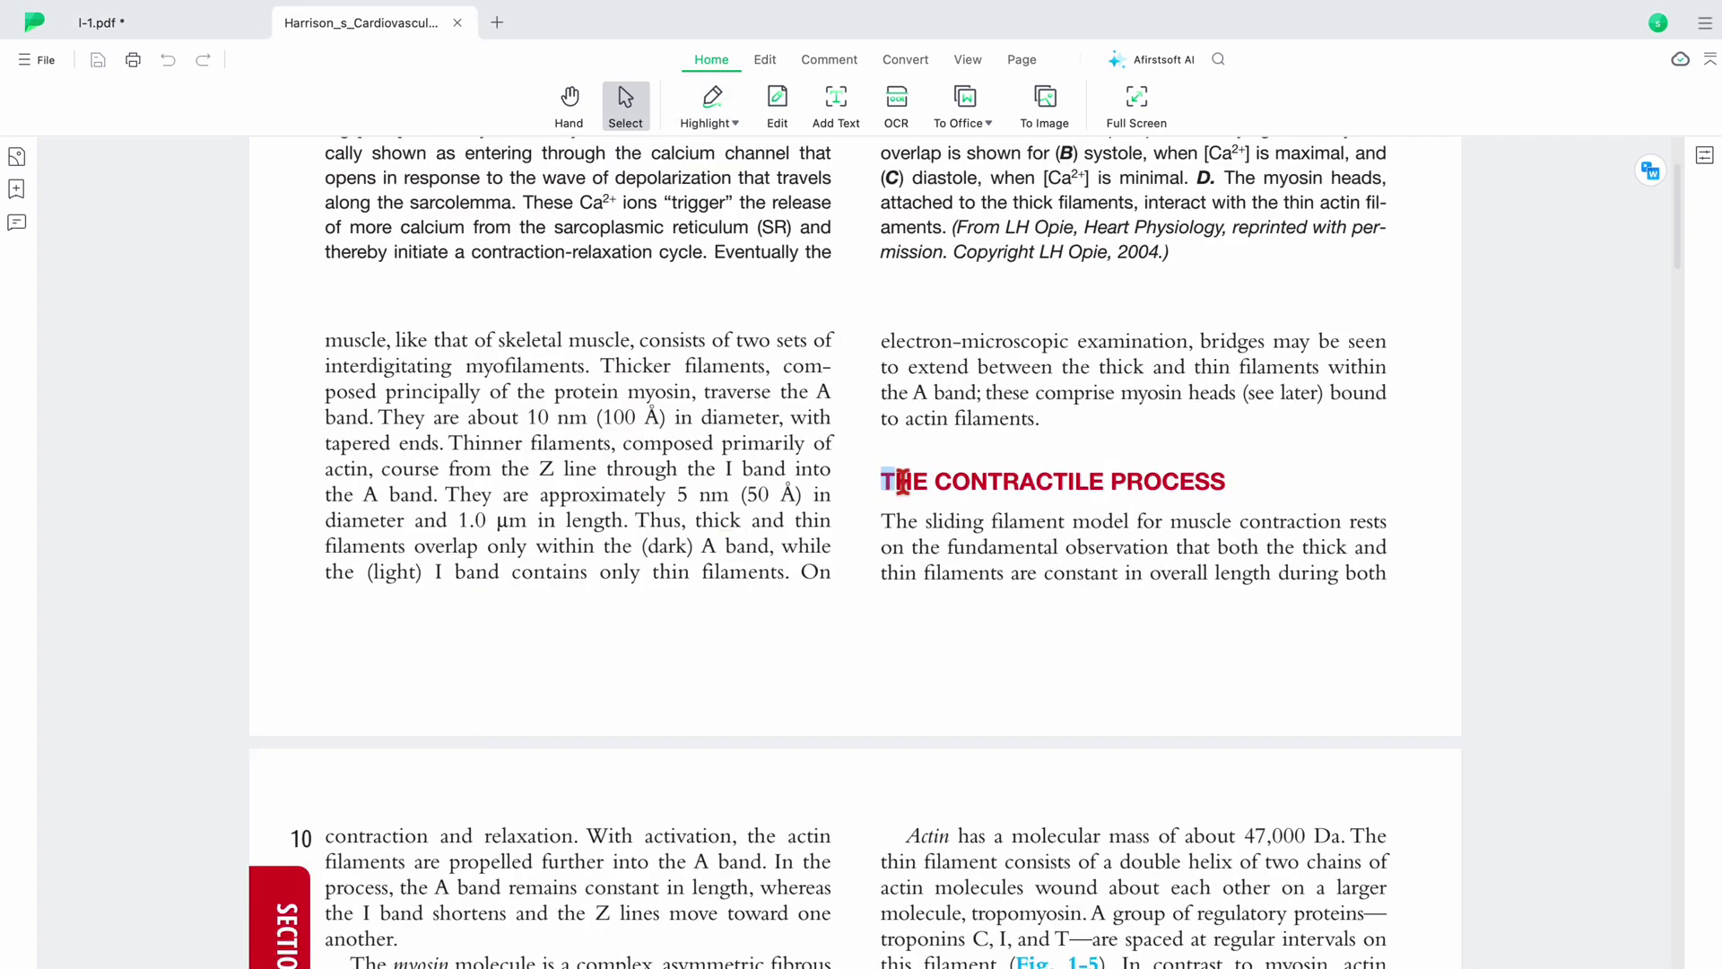
mouse_move(899, 481)
left_mouse_down()
mouse_move(1242, 478)
mouse_move(883, 482)
left_mouse_up()
left_click(1049, 525)
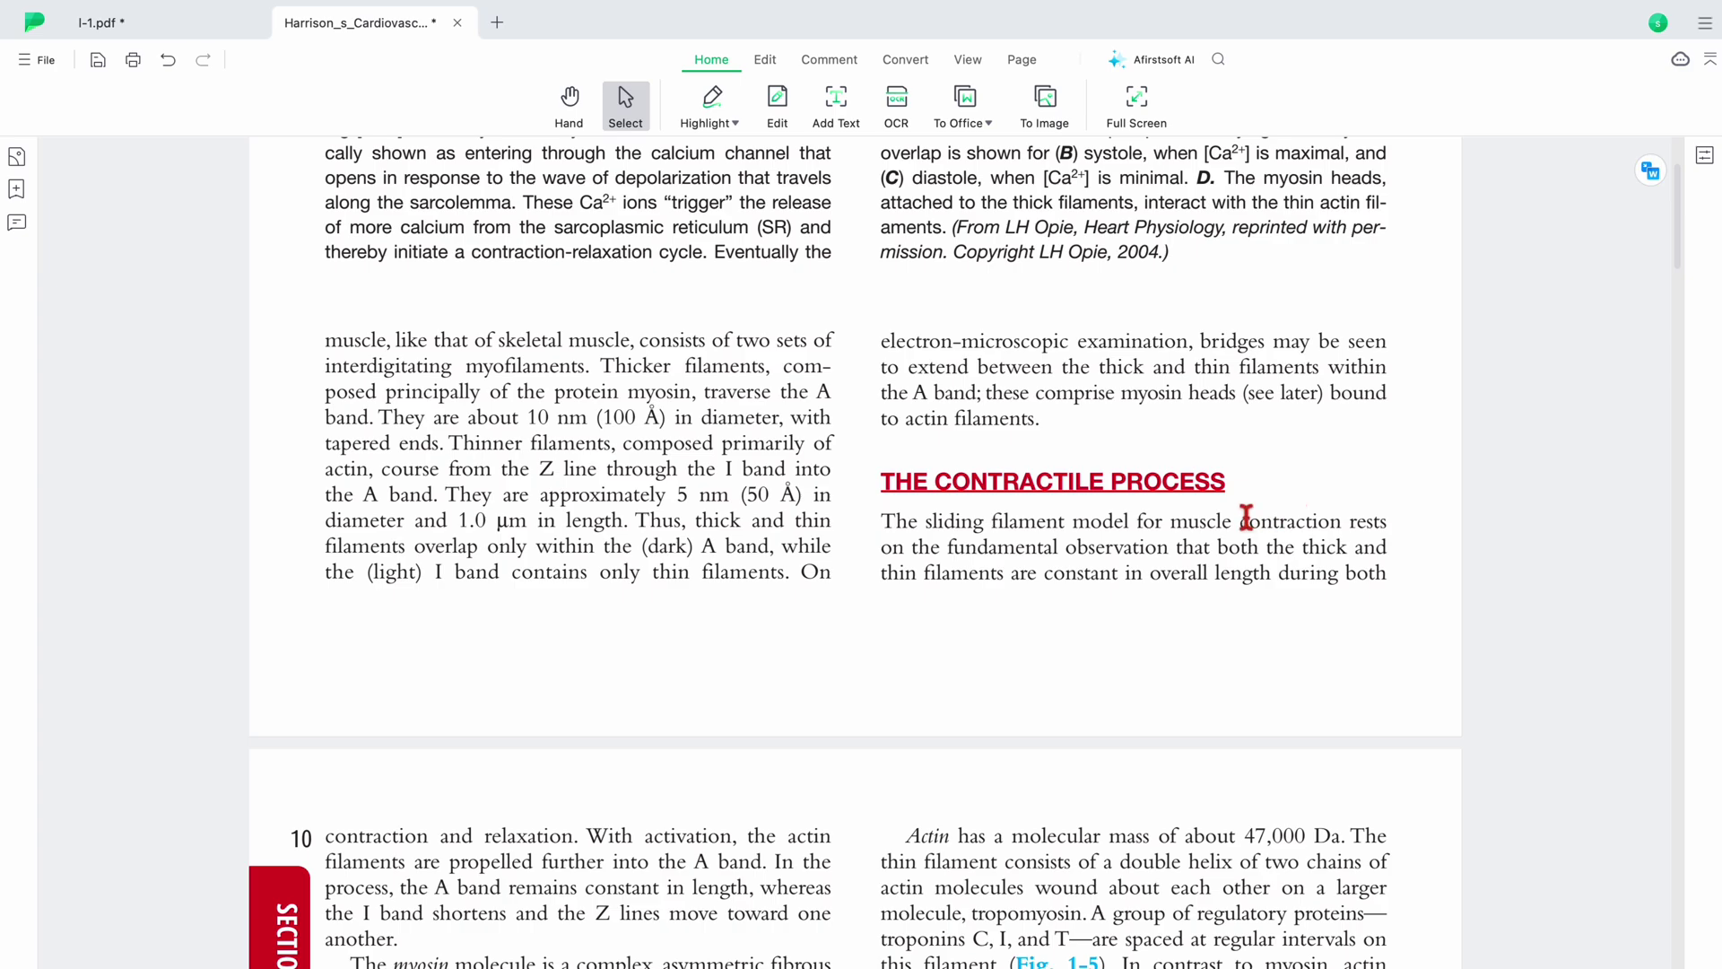
left_click_drag(891, 523, 1063, 547)
left_click(1215, 585)
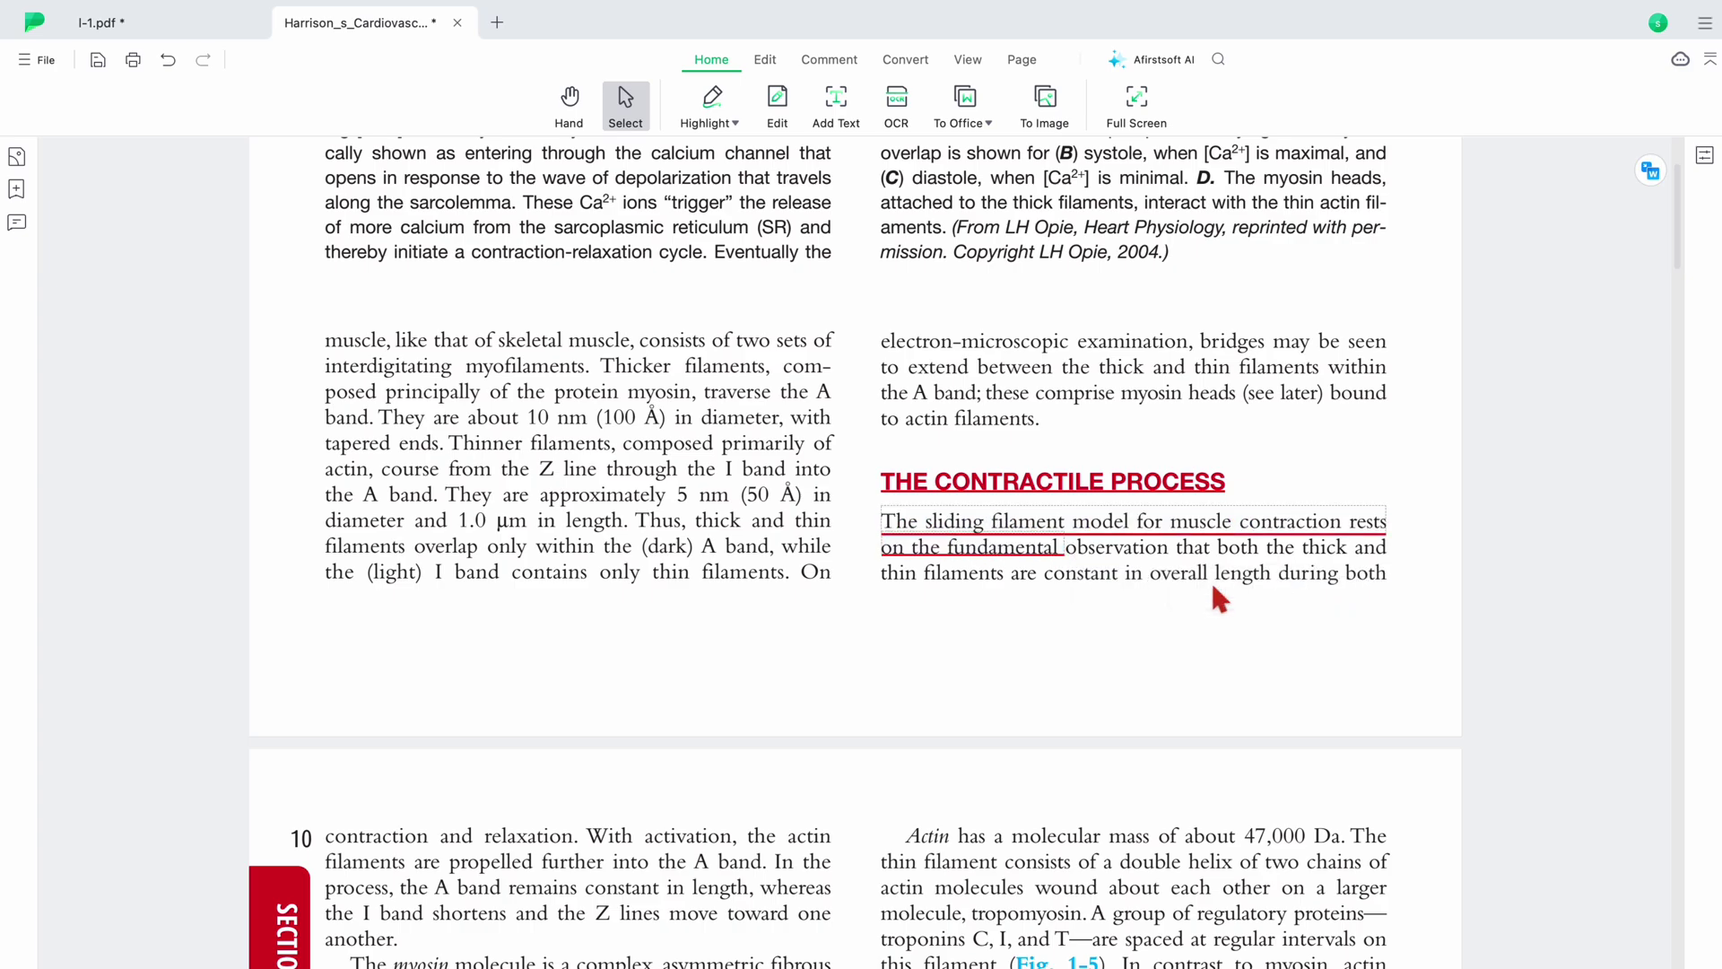
left_click(1309, 625)
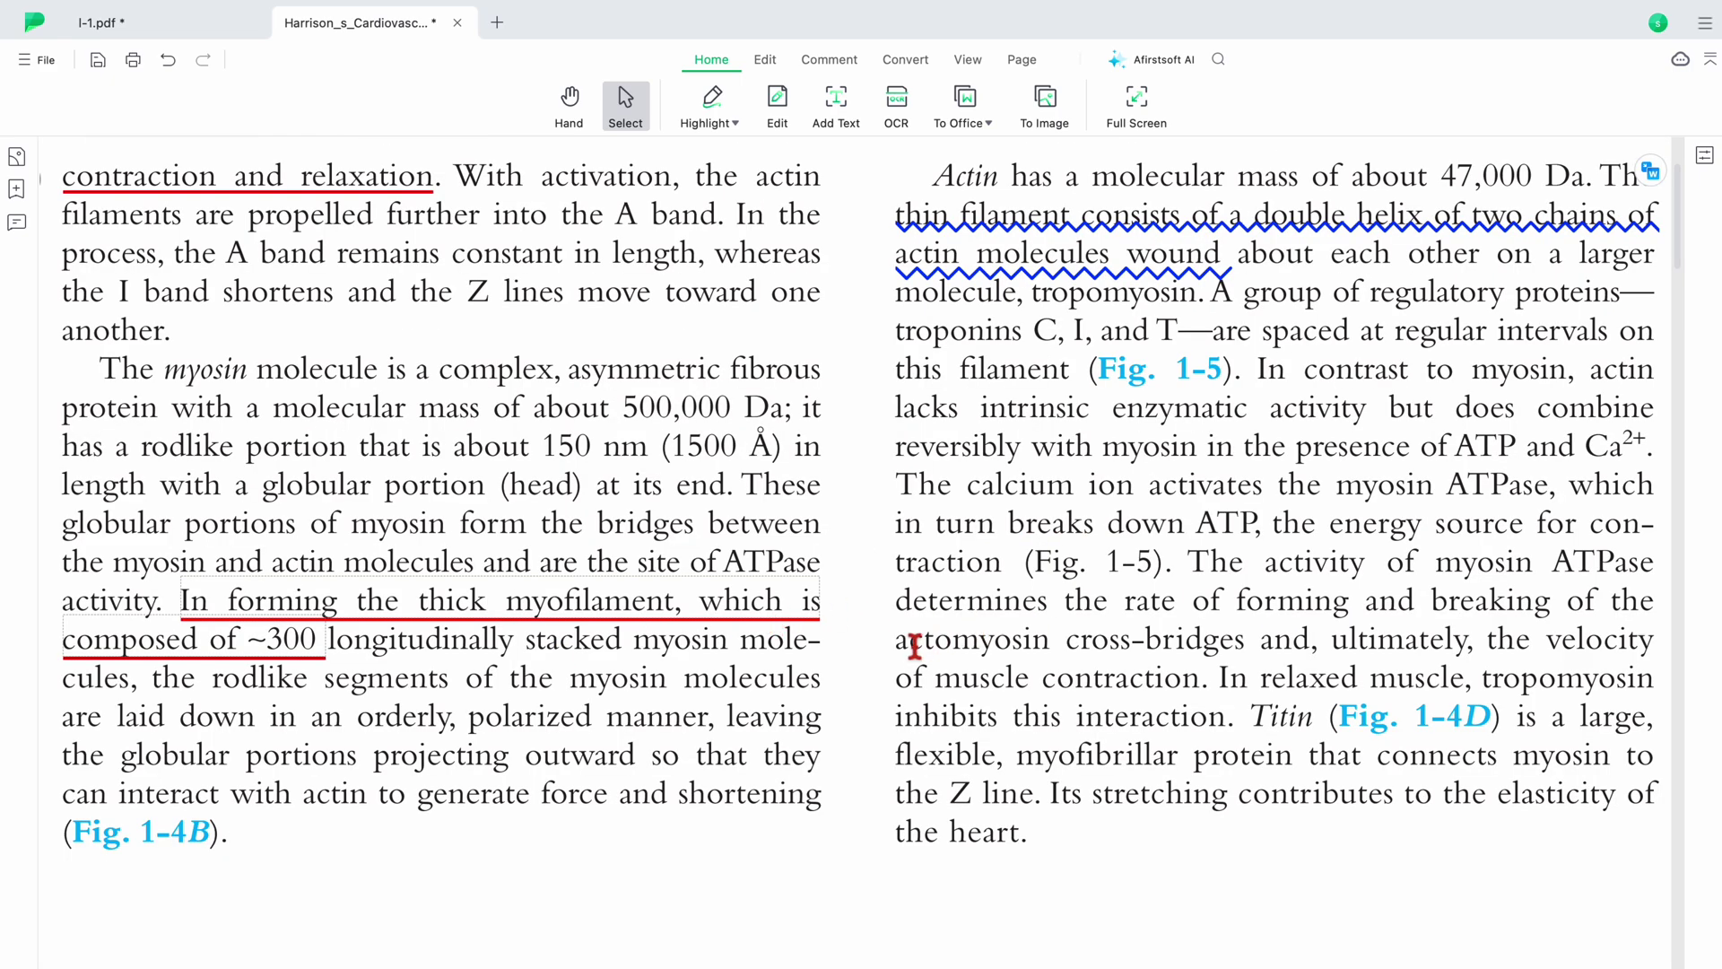
left_click_drag(897, 638, 1029, 679)
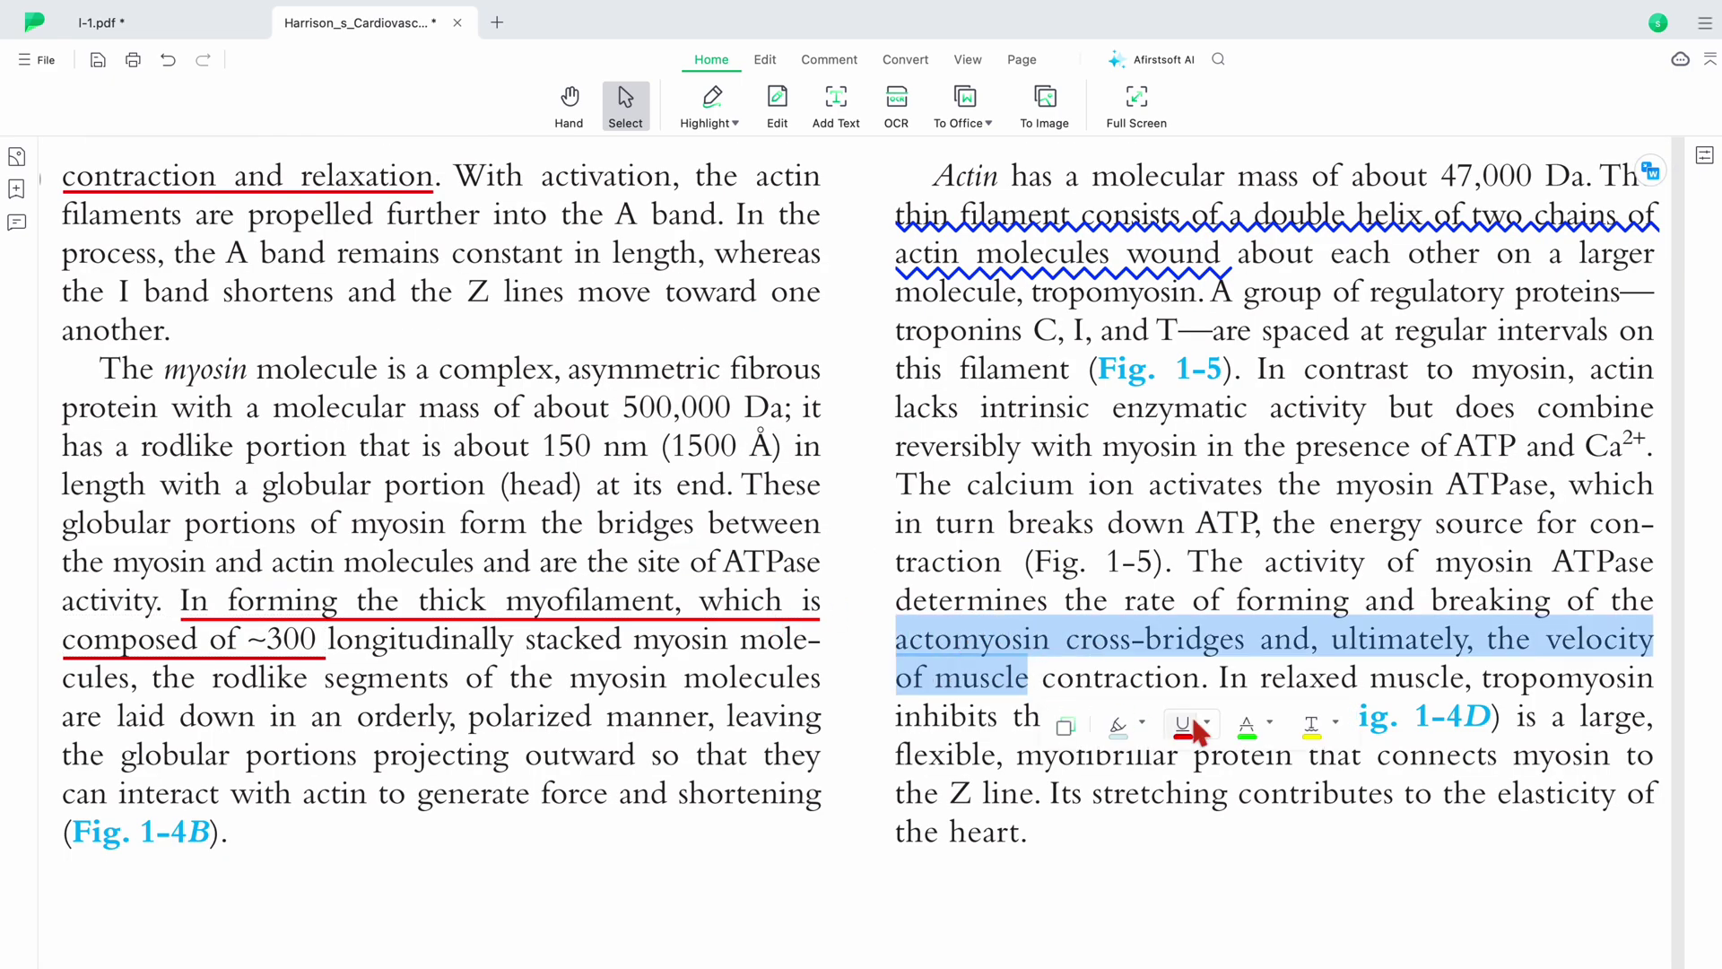
left_click(1317, 728)
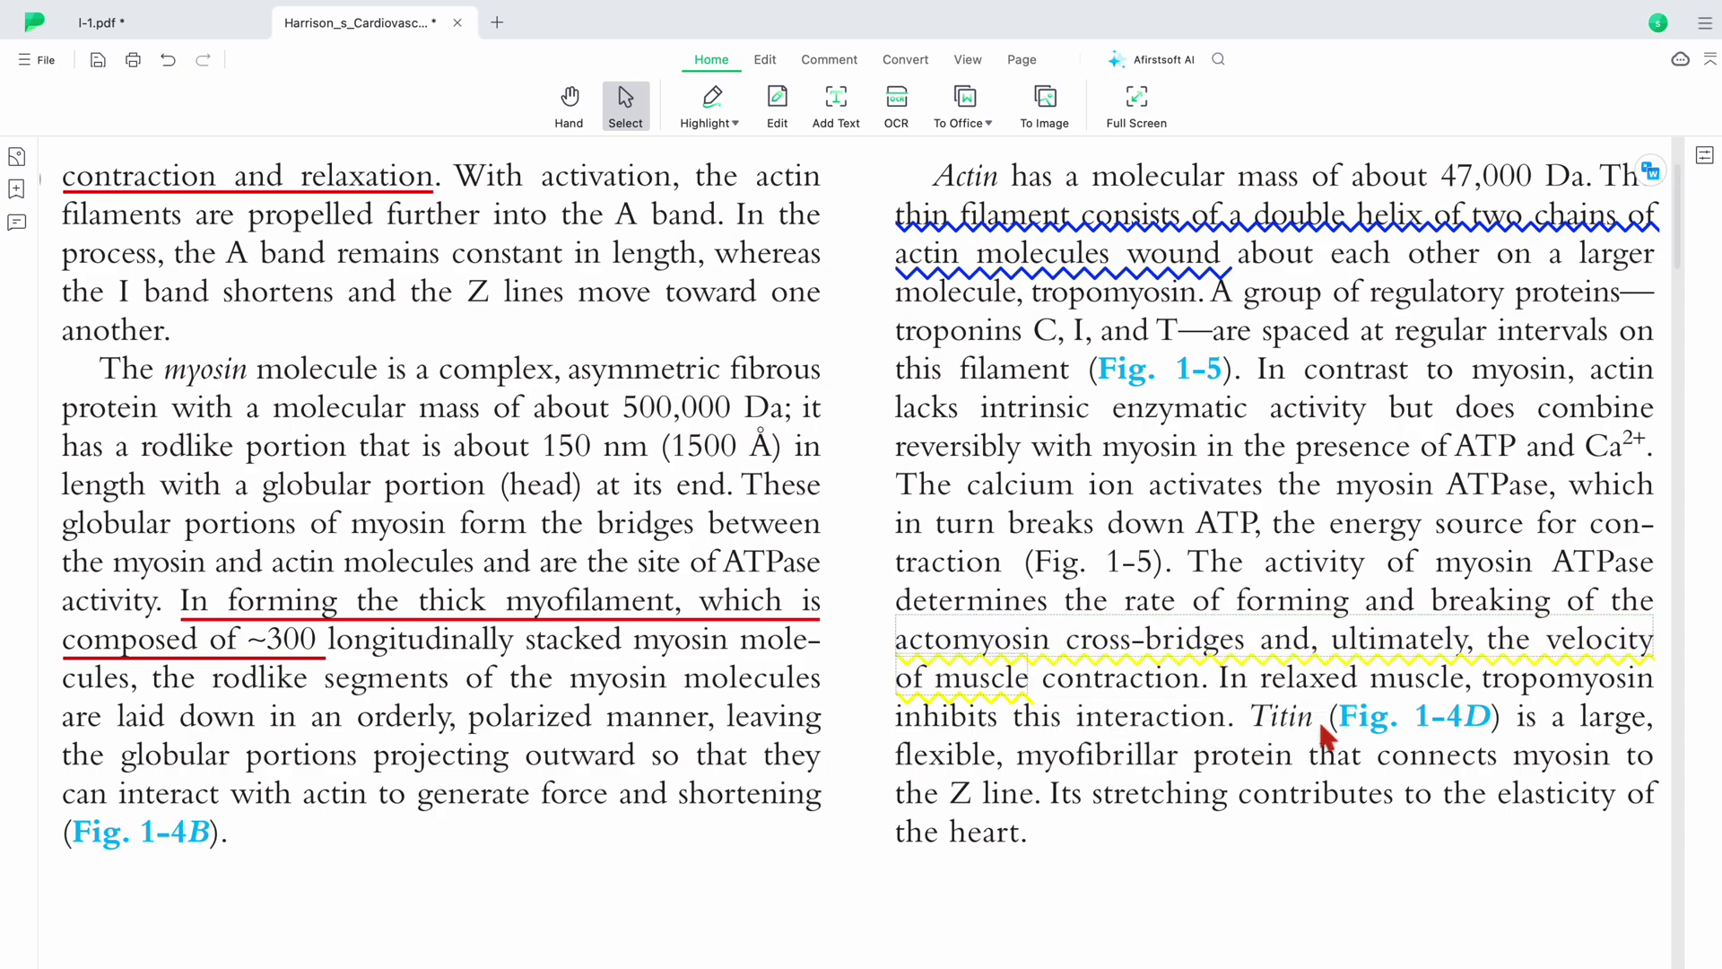
left_click(976, 698)
left_click(1009, 718)
left_click(1060, 758)
left_click(1112, 639)
scroll(1135, 747, "down", 2)
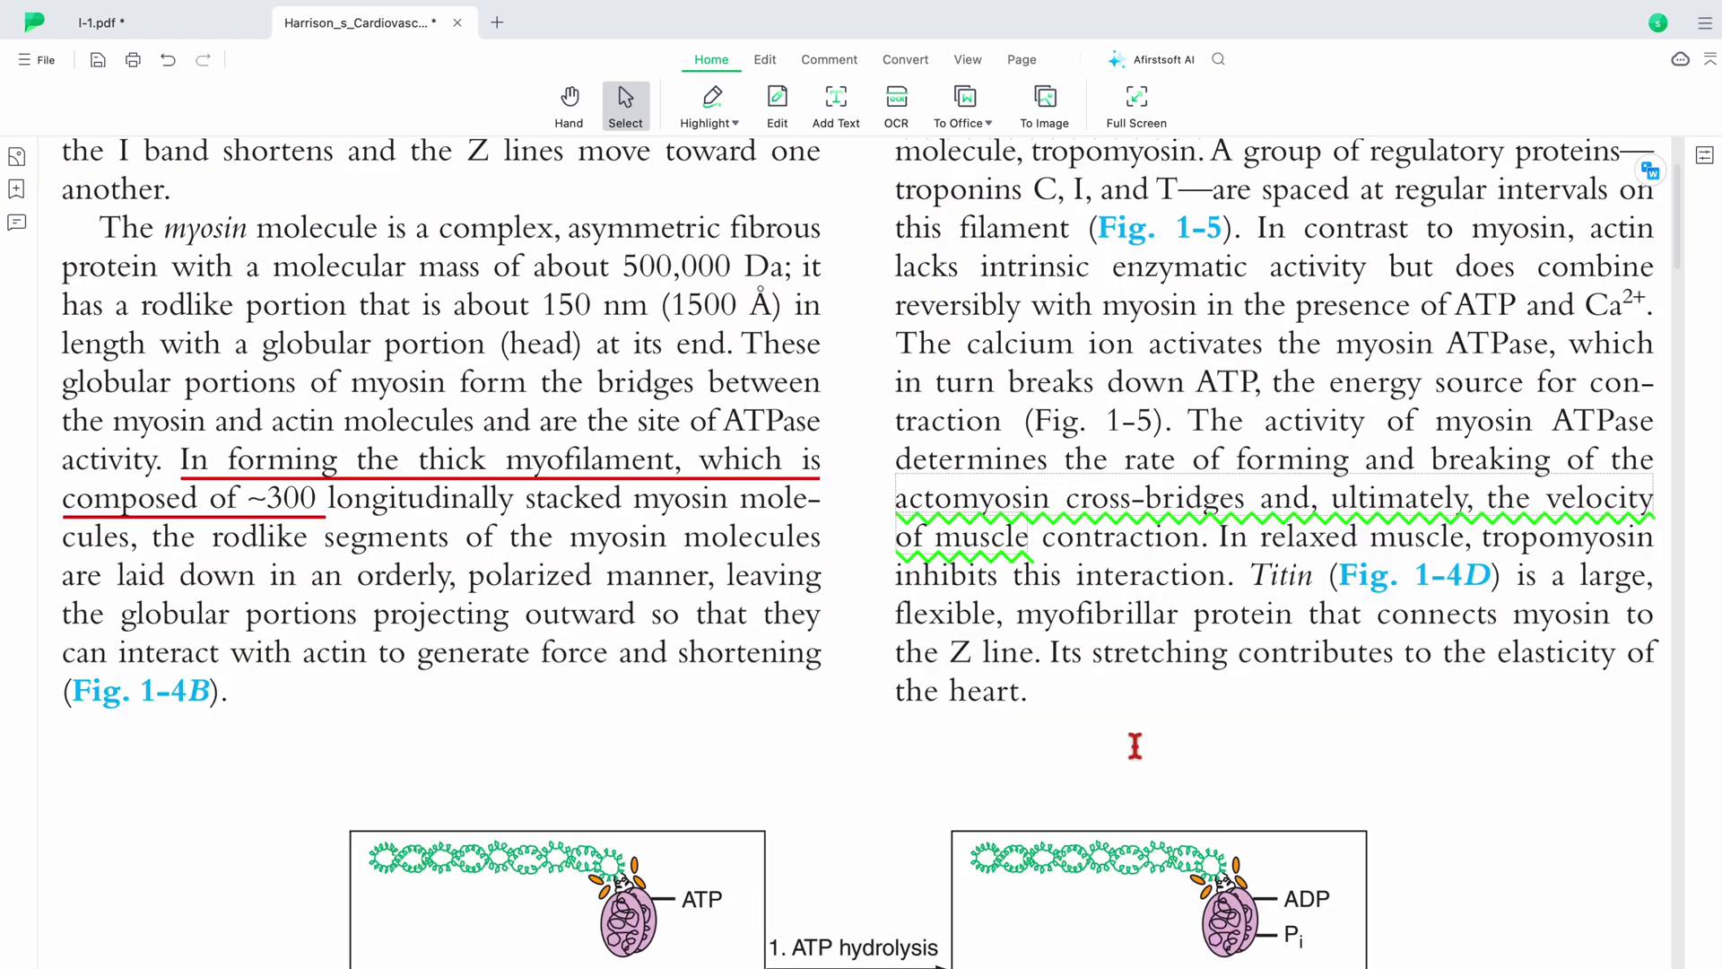
scroll(1135, 746, "up", 5)
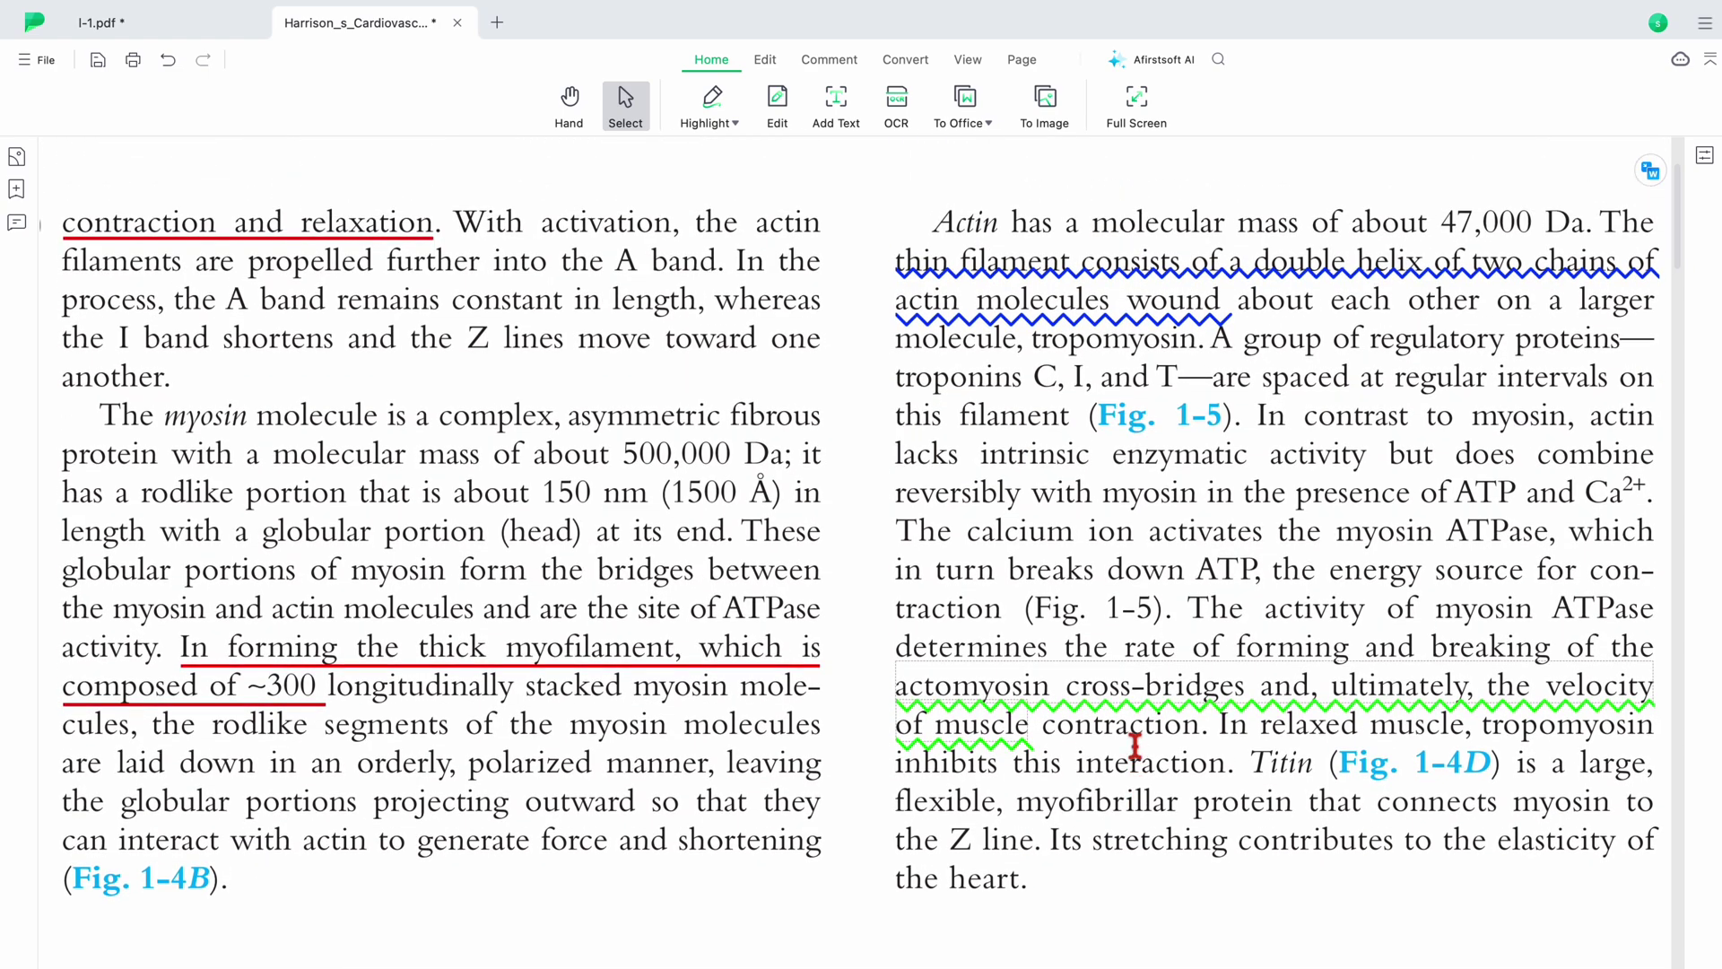
scroll(1134, 747, "up", 9)
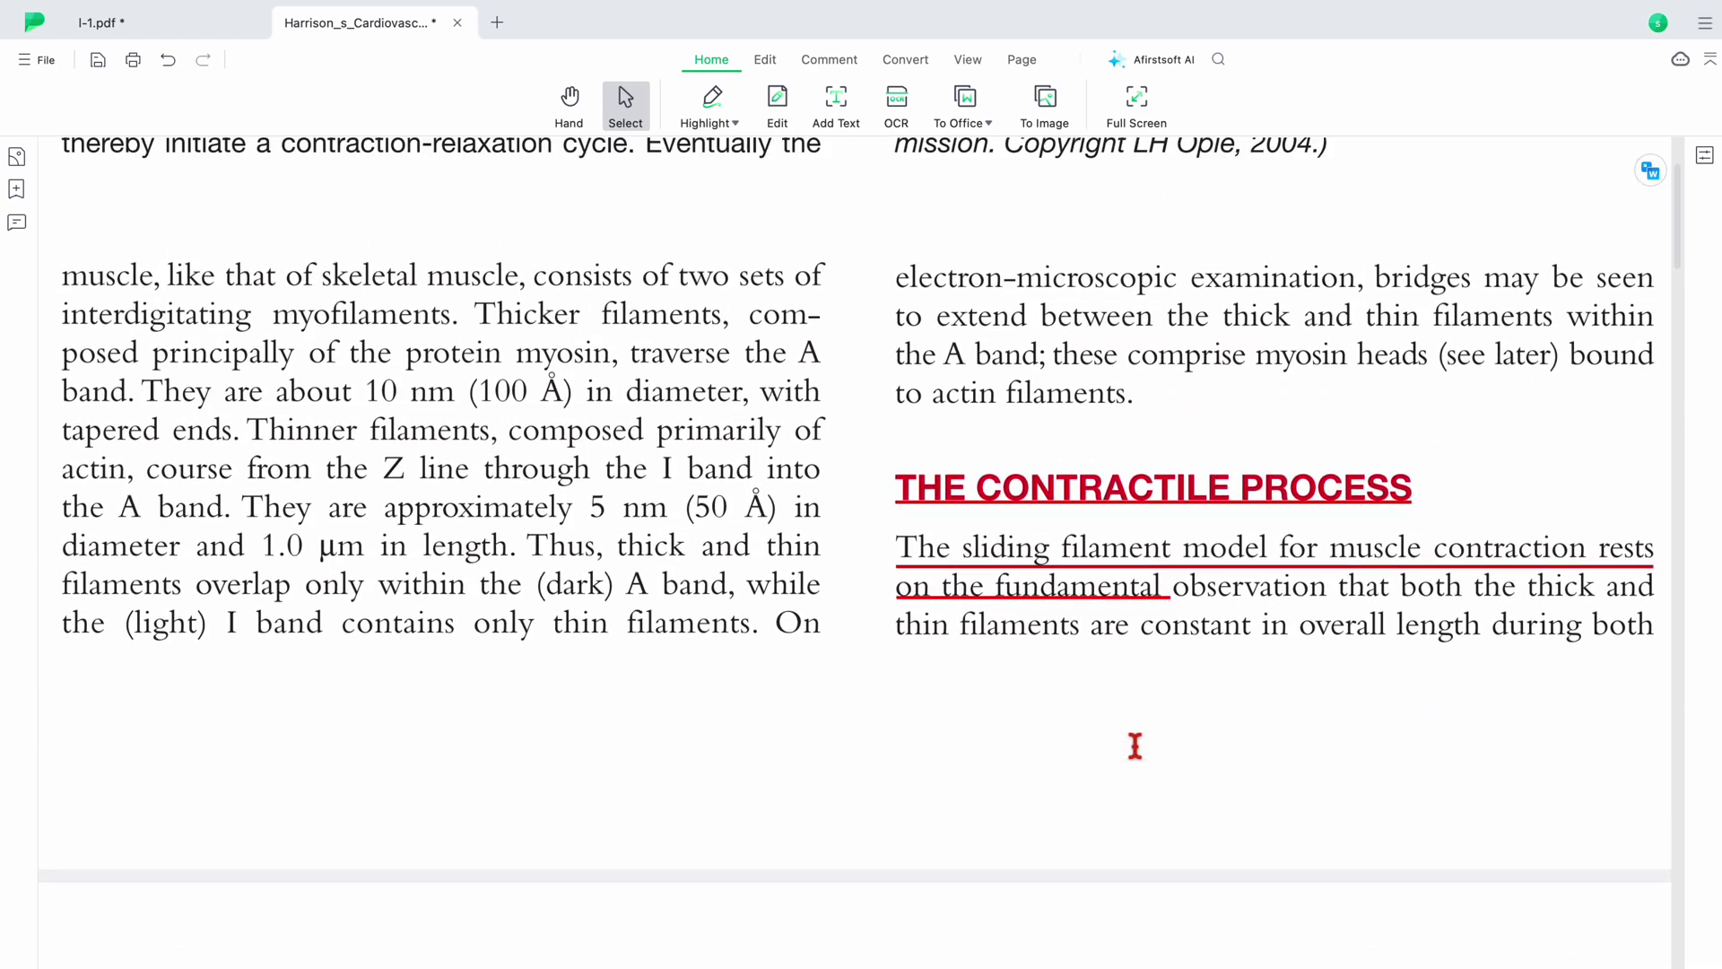
scroll(1135, 746, "down", 12)
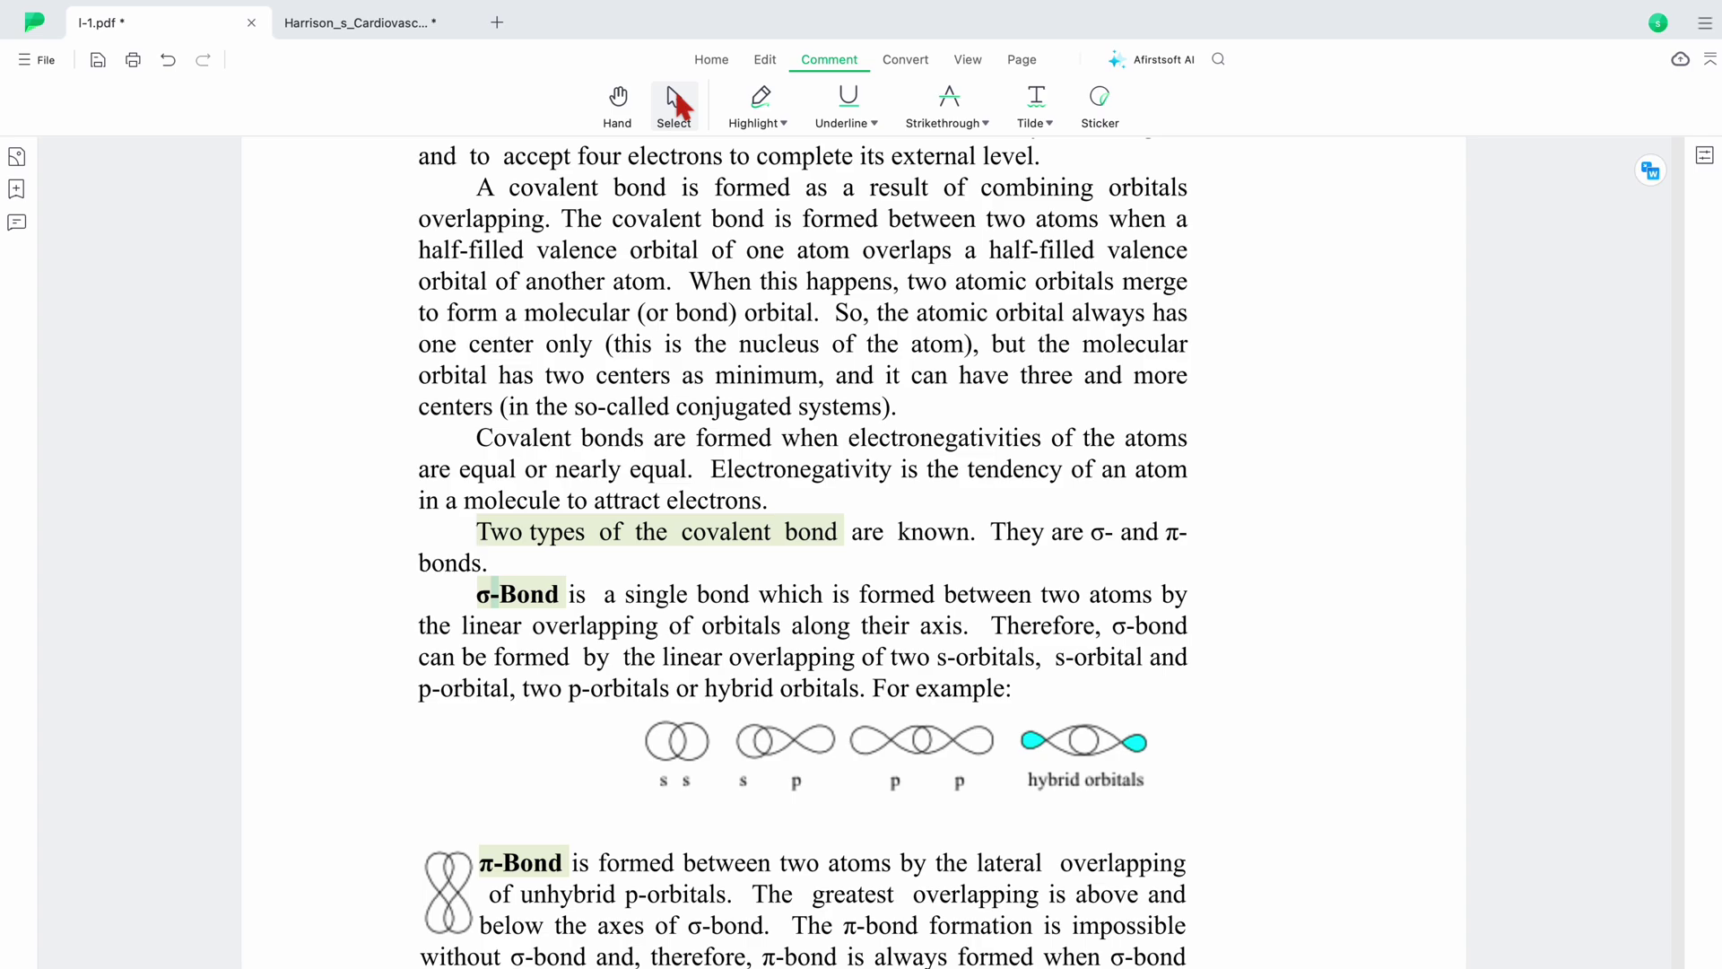
- Add a comment on the 'Two types of the covalent bond' highlight about the items to remember
left_click(679, 106)
left_click(644, 538)
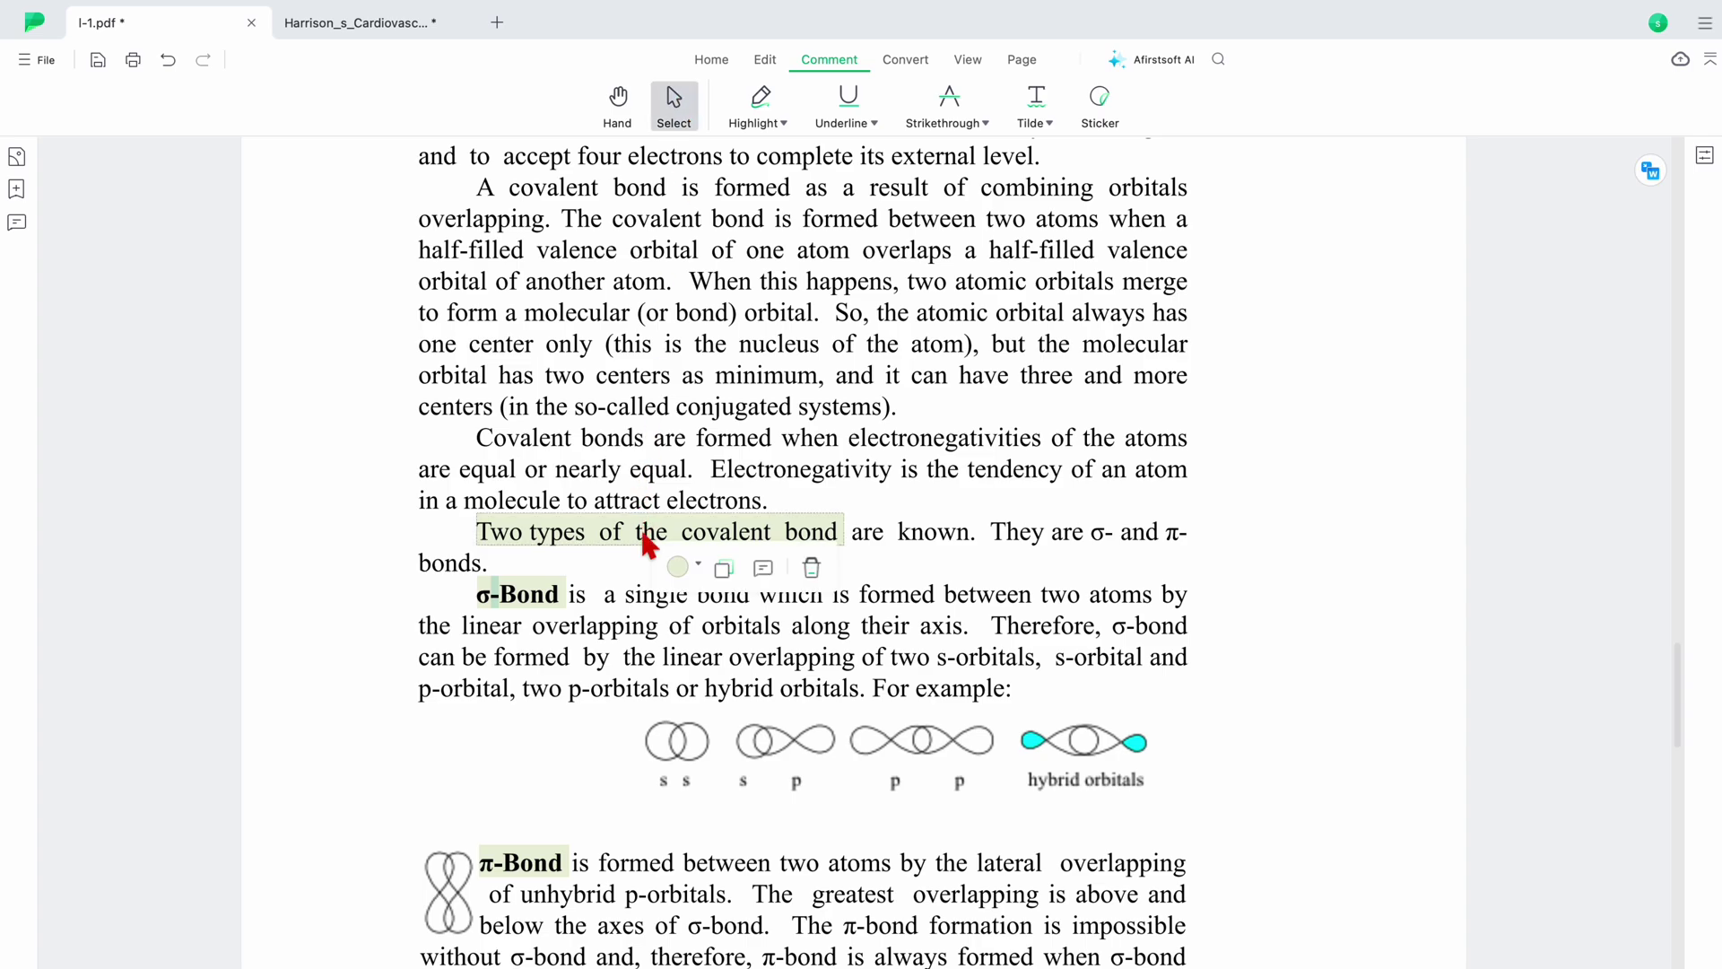
left_click(764, 569)
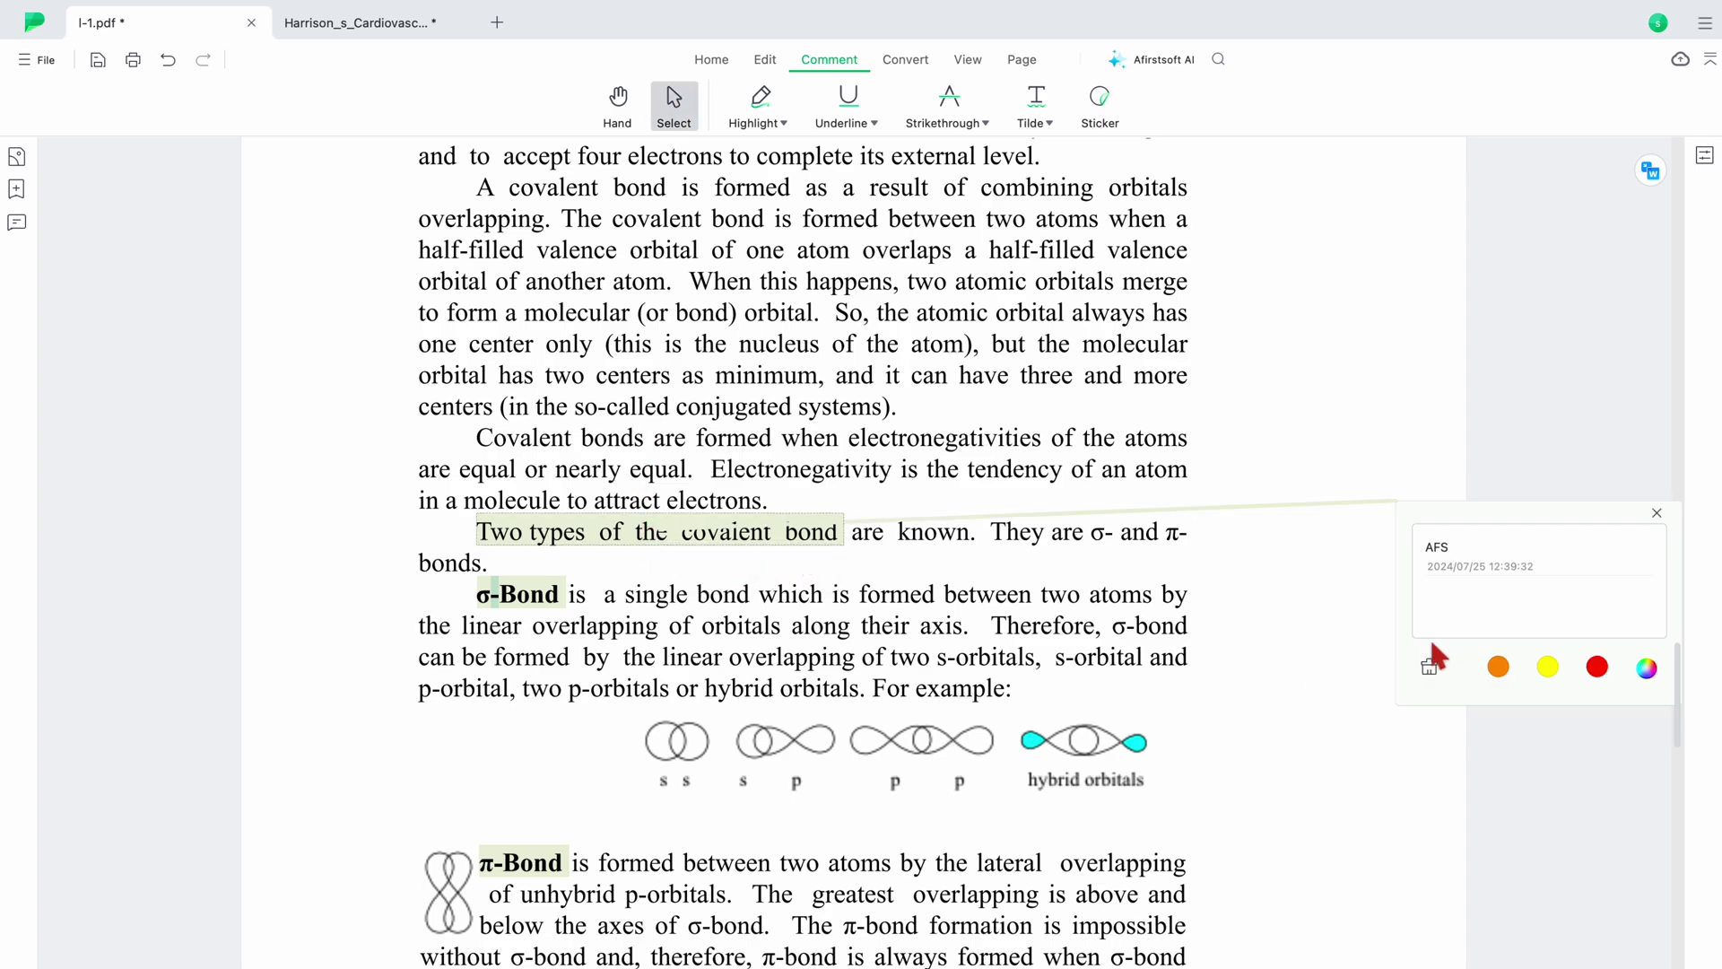
left_click(1496, 614)
type("Commenting onthis part, let's see if we can get the ite")
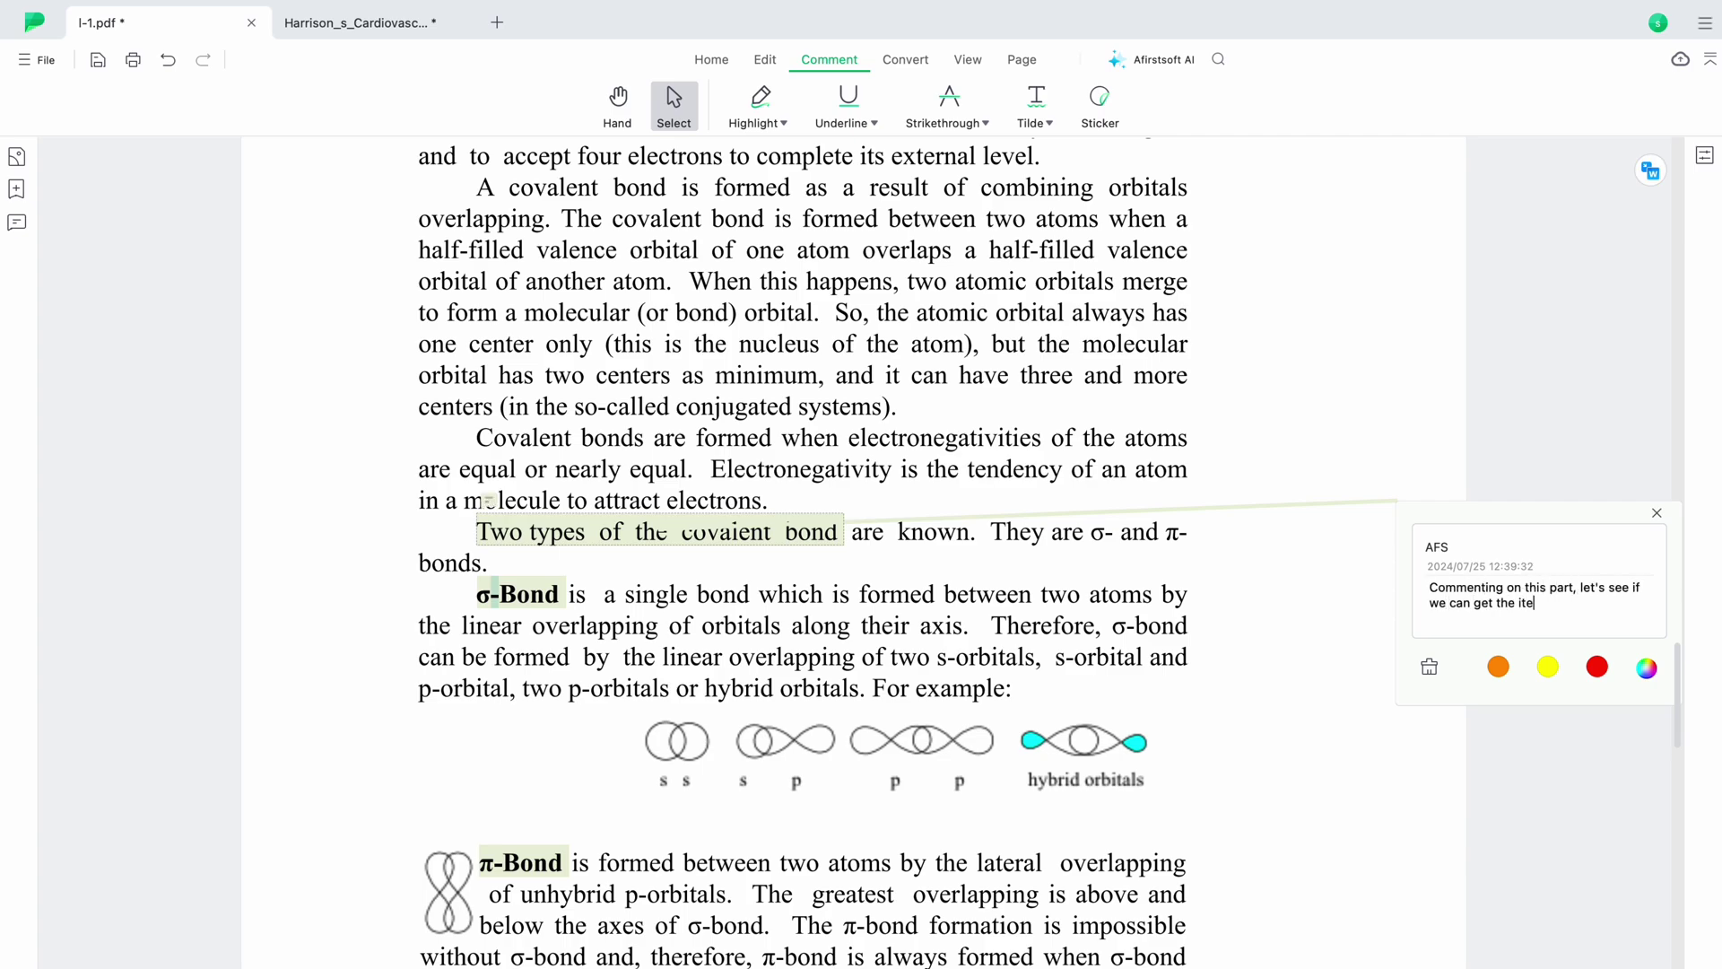
type("ms we need to remember, in this one comment. I am not sure what I am supposed to share")
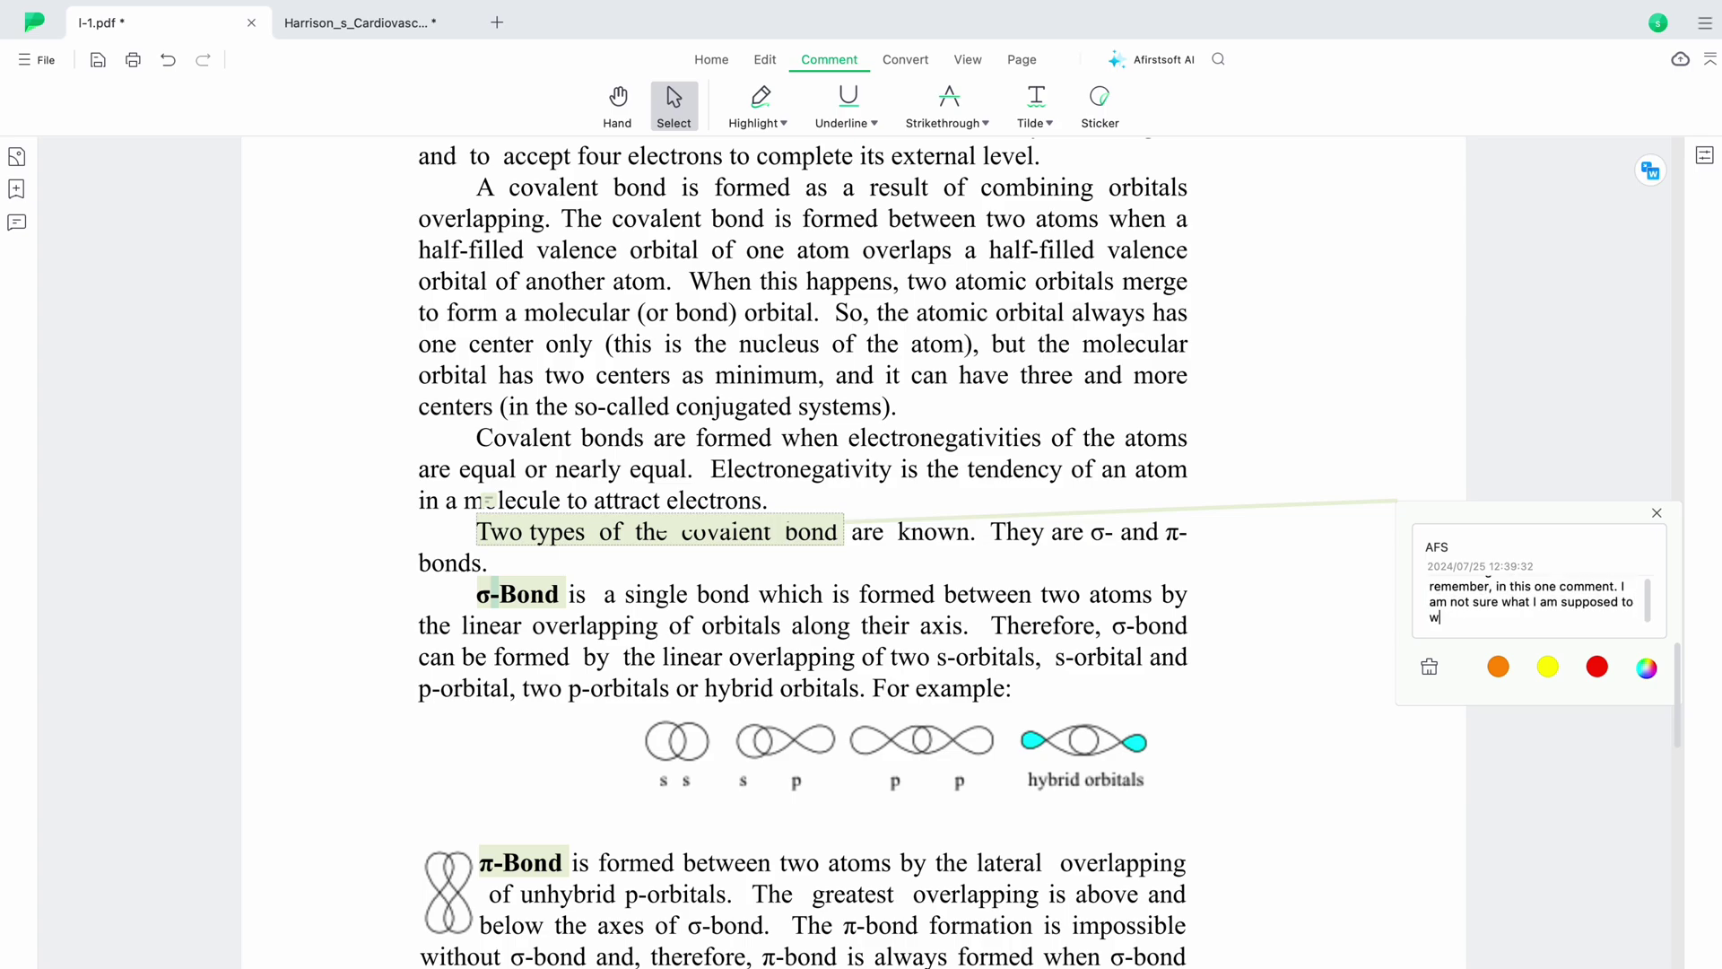
type("Maybe not a lot, let me work on another part of the")
type(" PDF.")
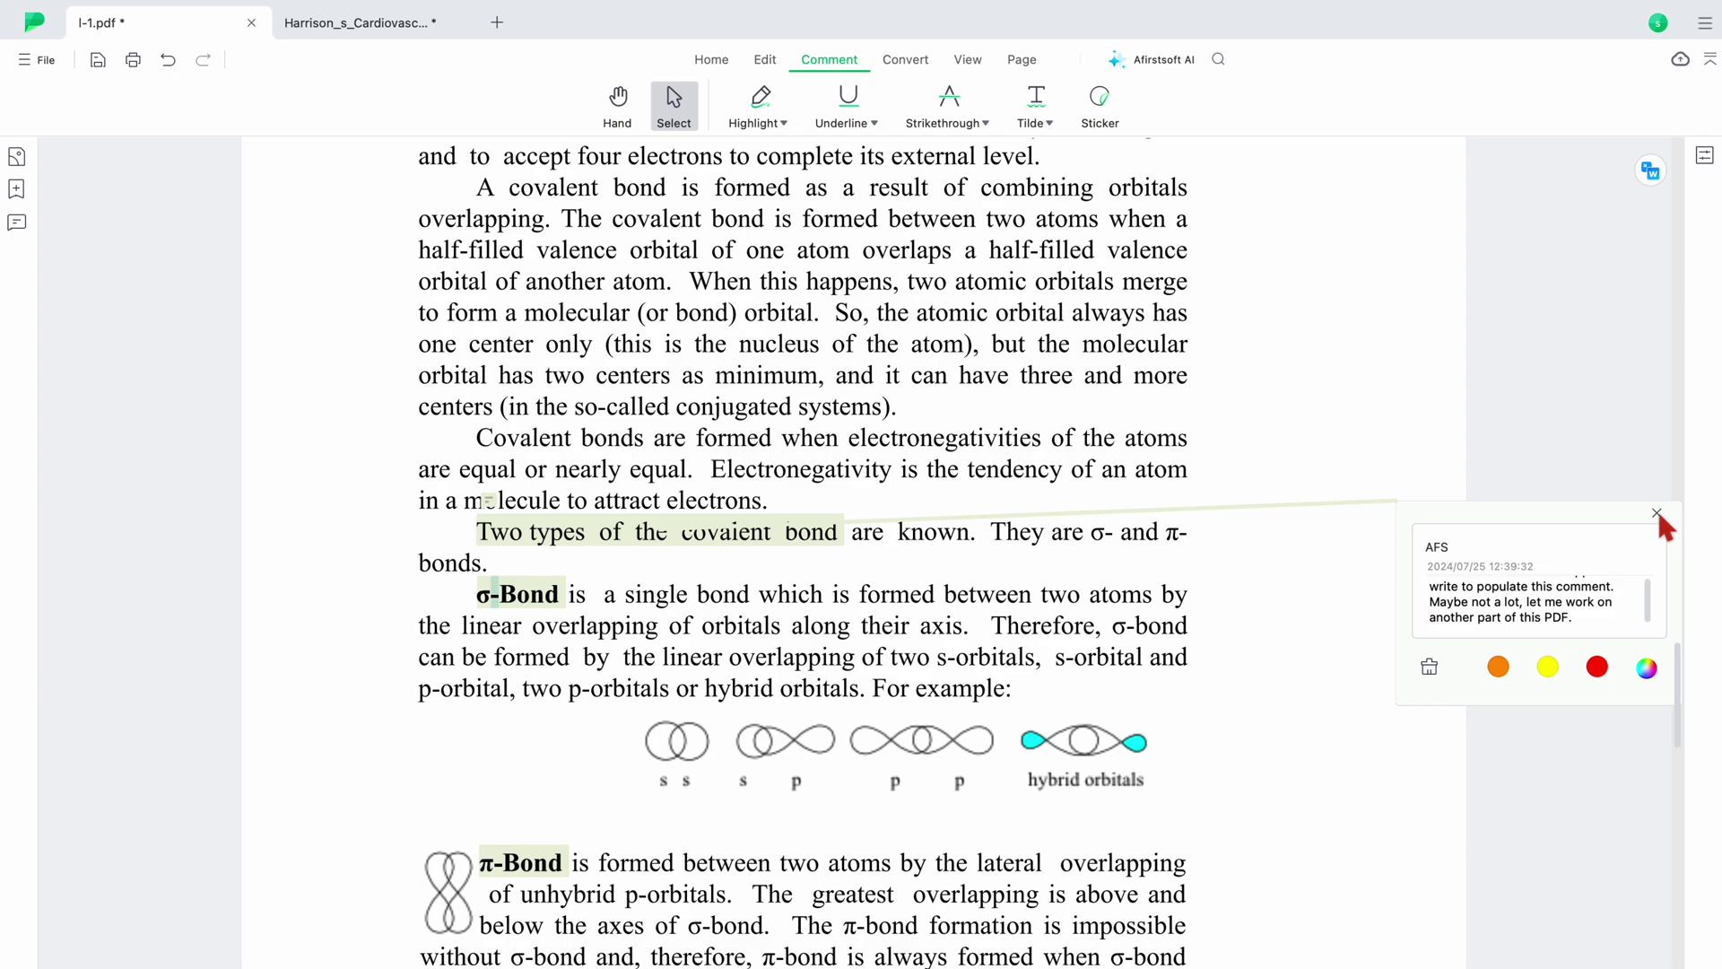
left_click(1657, 514)
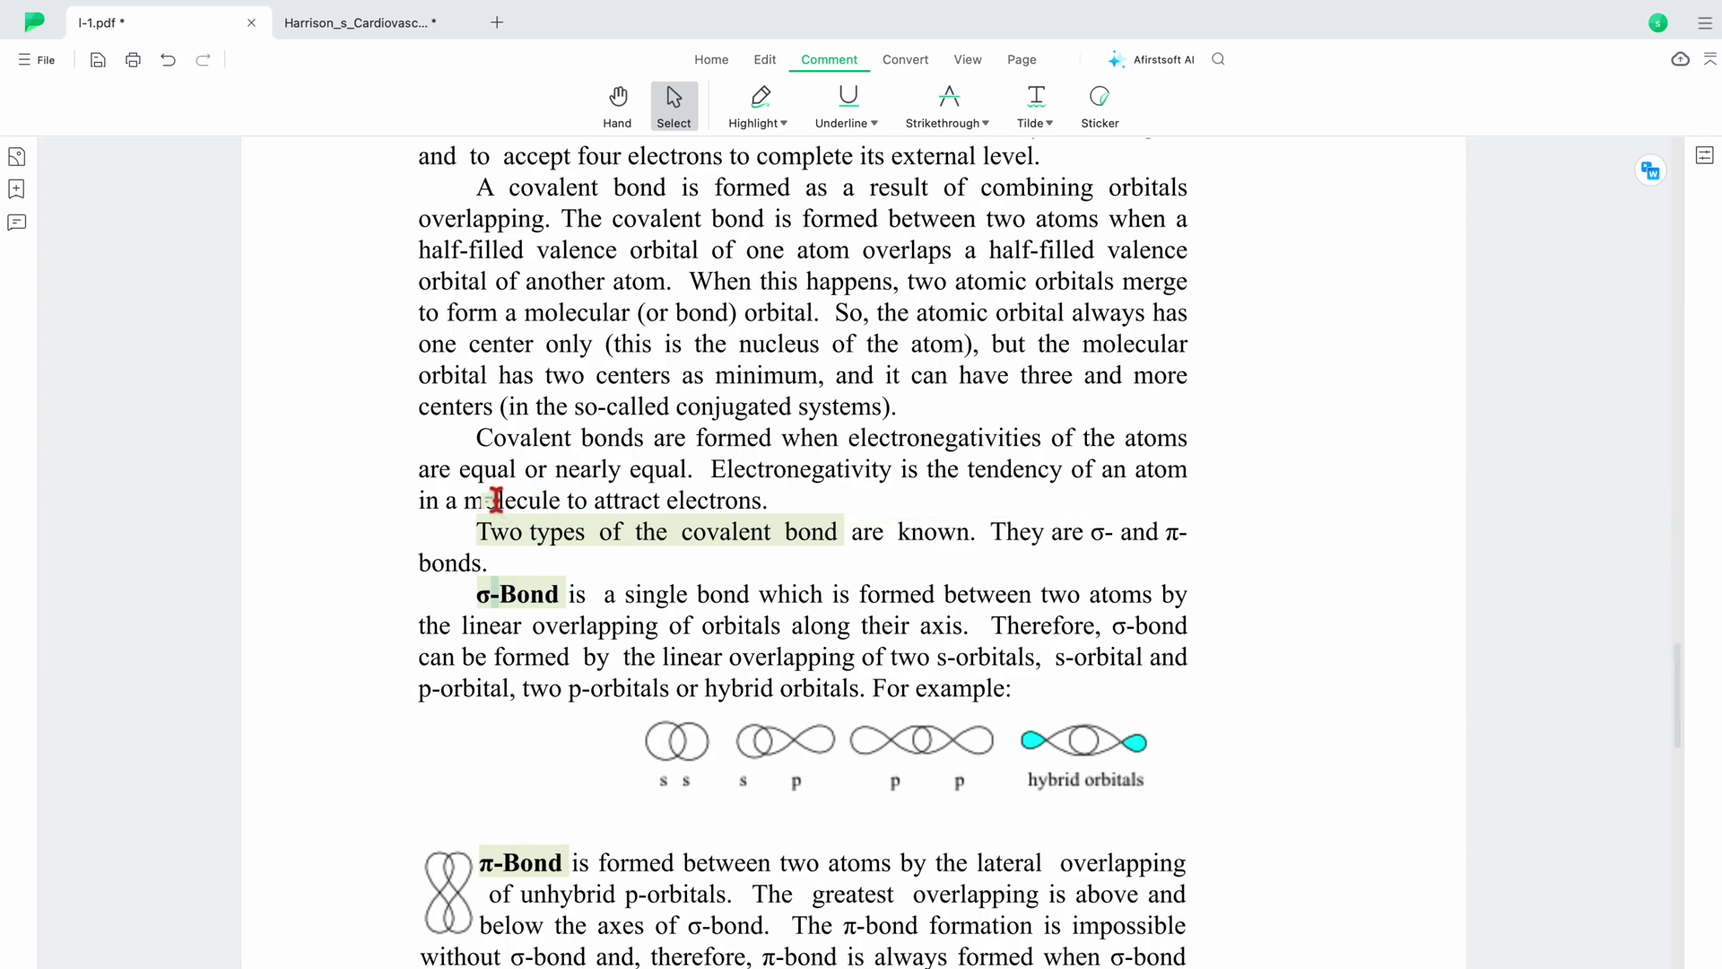
mouse_move(507, 529)
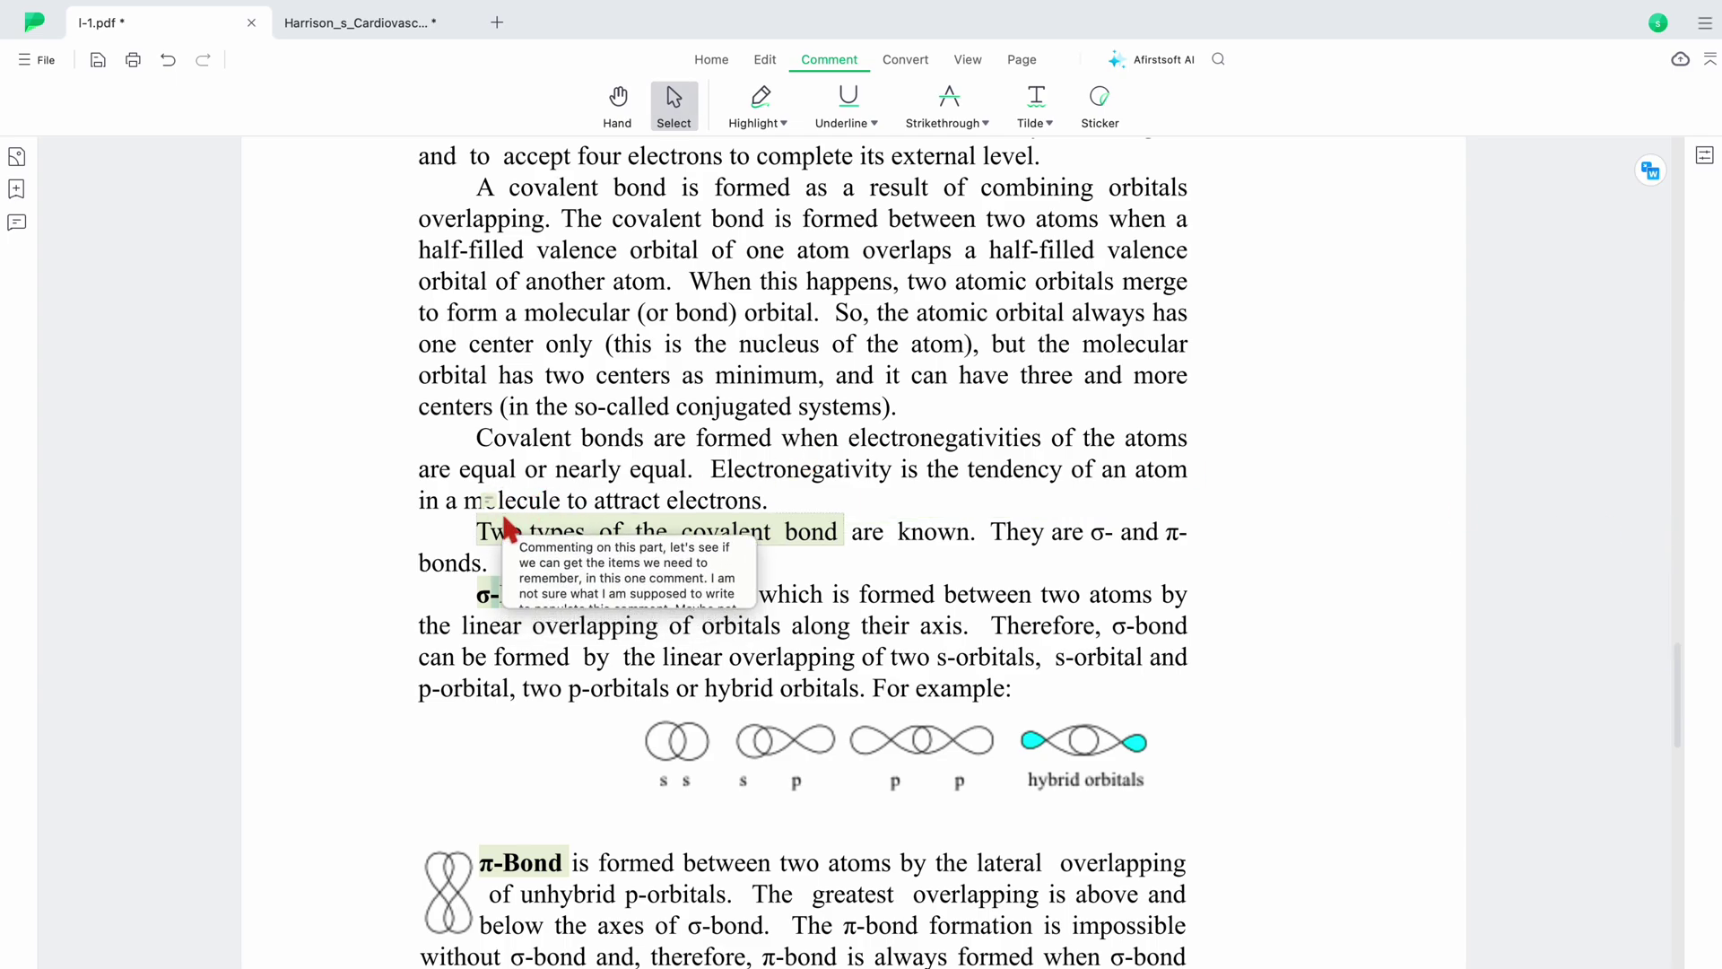
- Comment on the 'Properties of a covalent bond' highlight, asking whether it's longer than the last
scroll(507, 529, "down", 3)
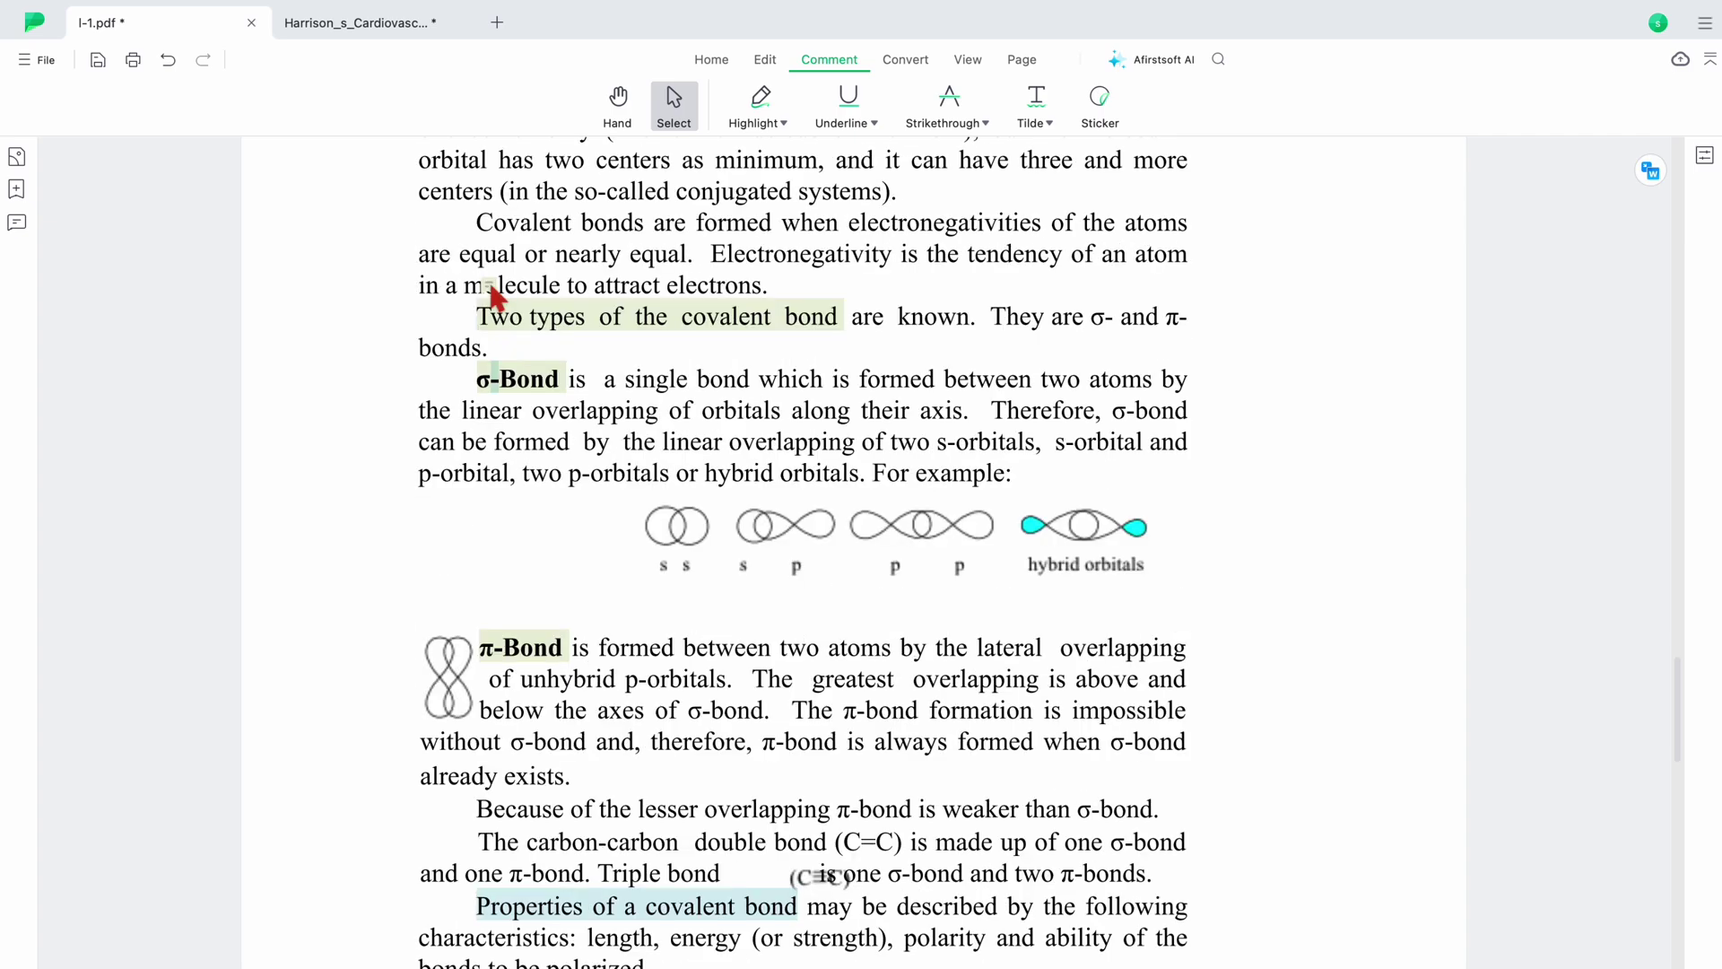
scroll(532, 460, "down", 3)
scroll(532, 460, "down", 3)
left_click(639, 377)
left_click(762, 410)
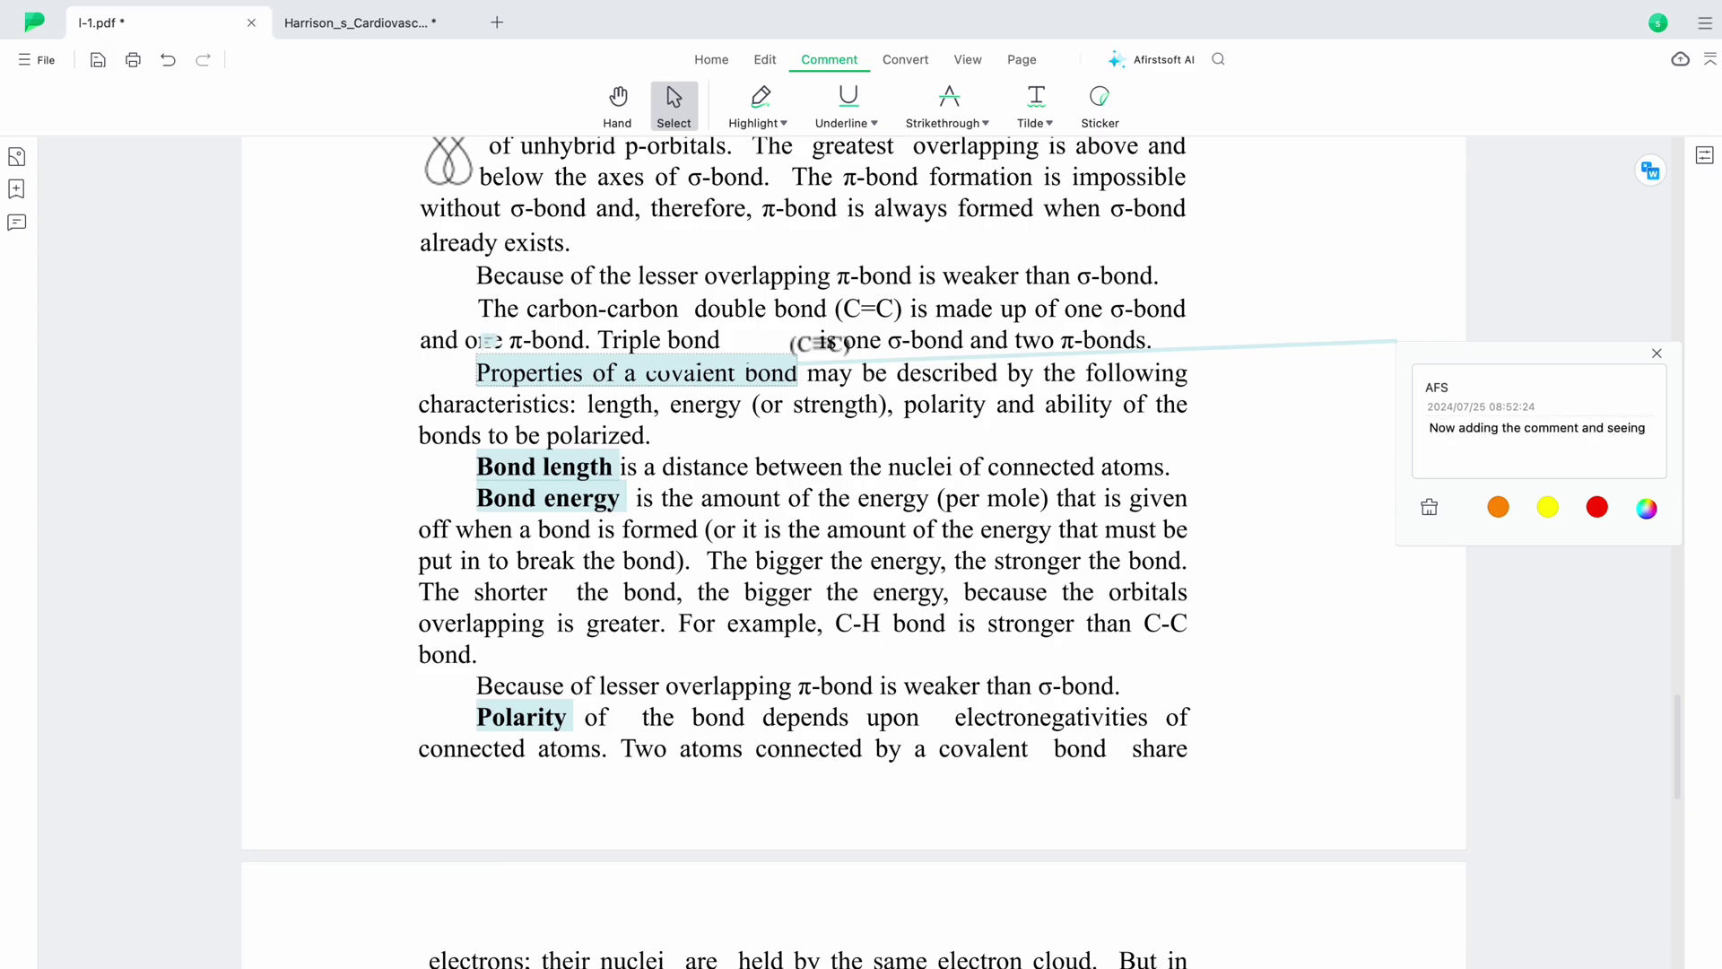
type("Now adding the comment and seeing if this one is going to be longer than the last o")
type("ne... no, apparently not.")
left_click(1562, 258)
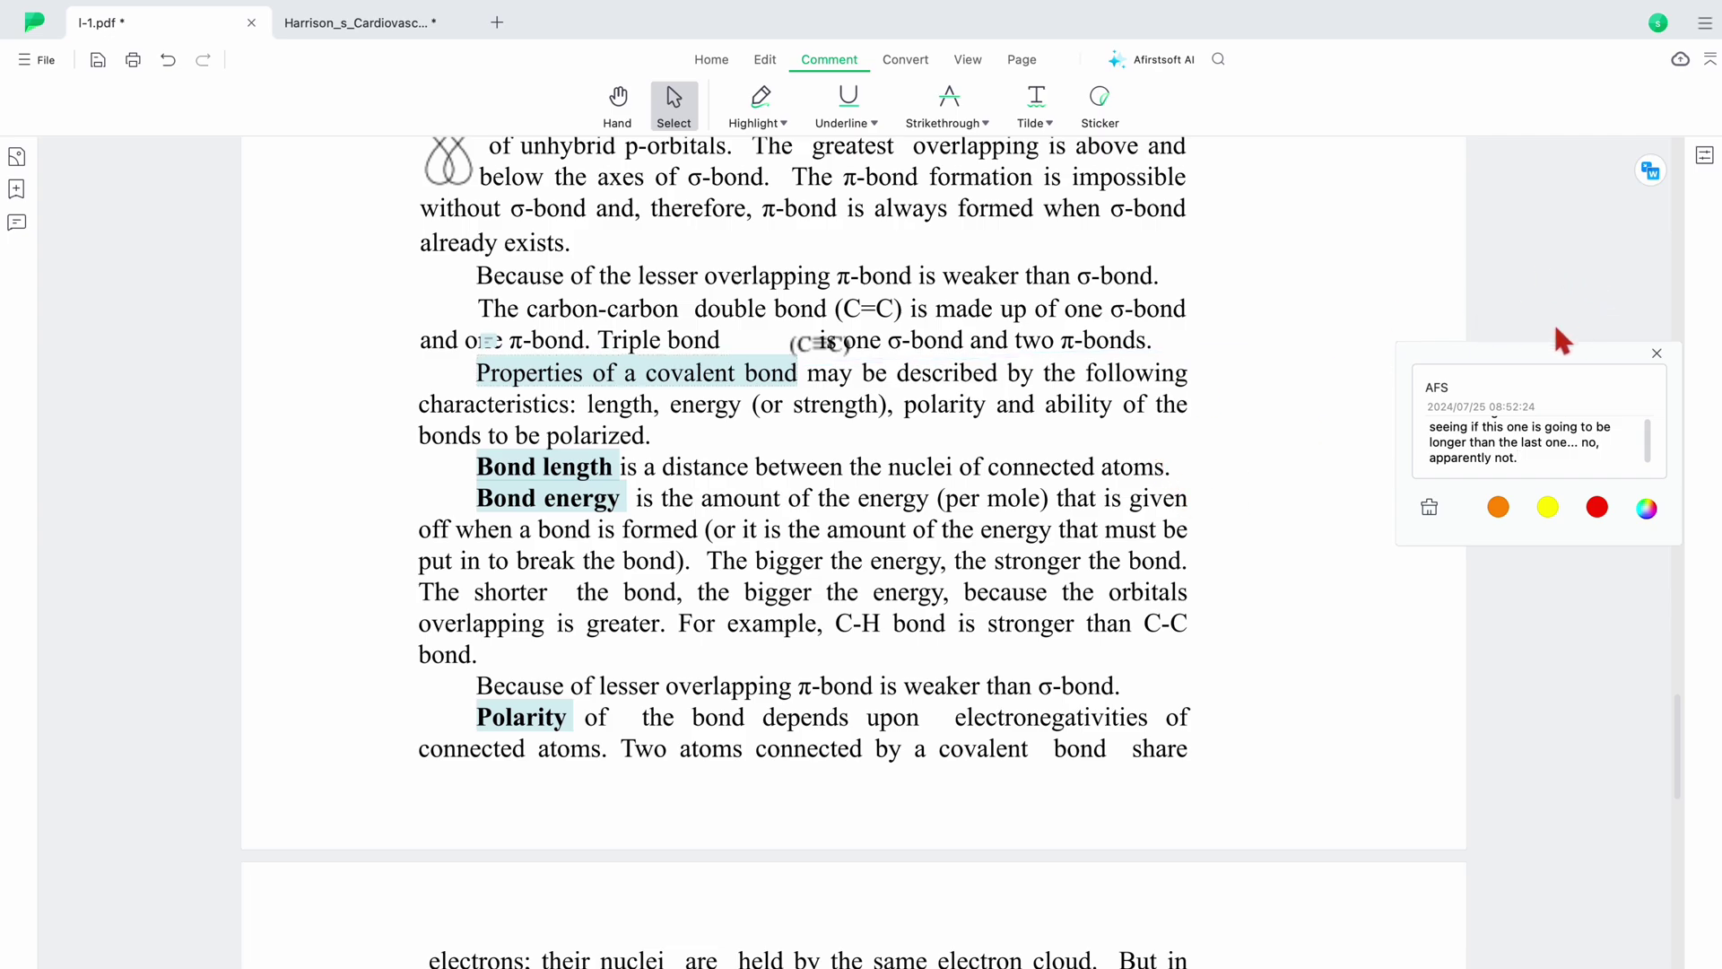
left_click(1657, 353)
- Reopen the Properties highlight's comment to verify the saved note
scroll(1112, 857, "down", 4)
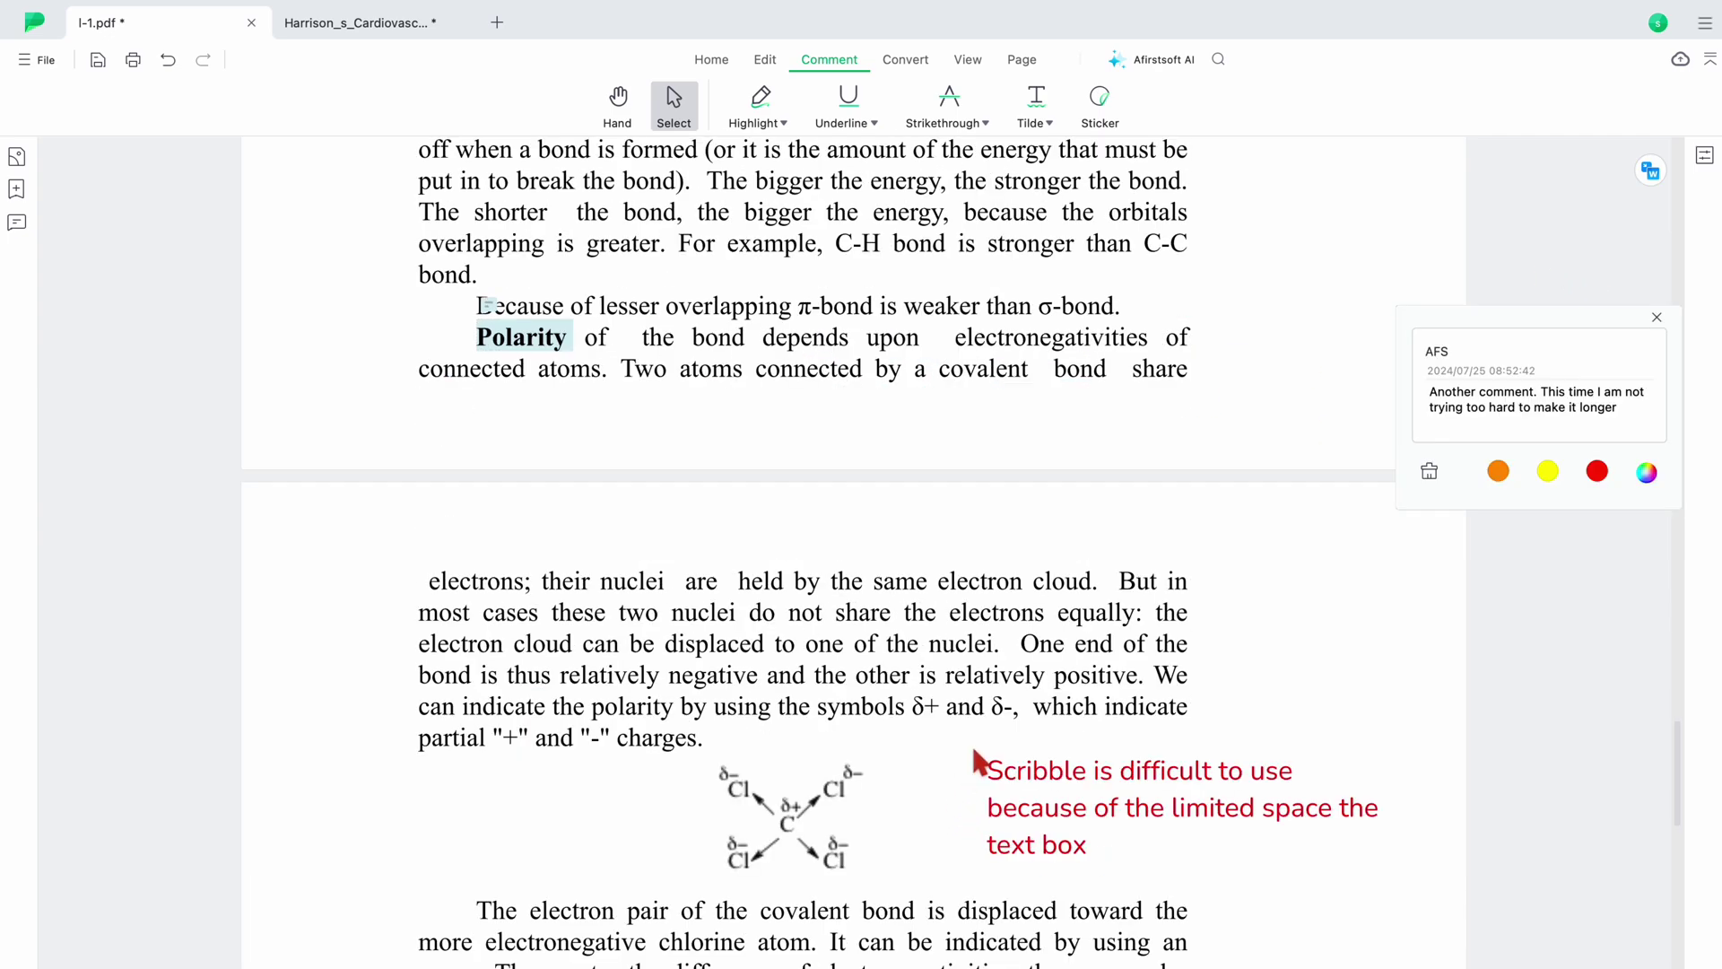
scroll(1245, 622, "up", 5)
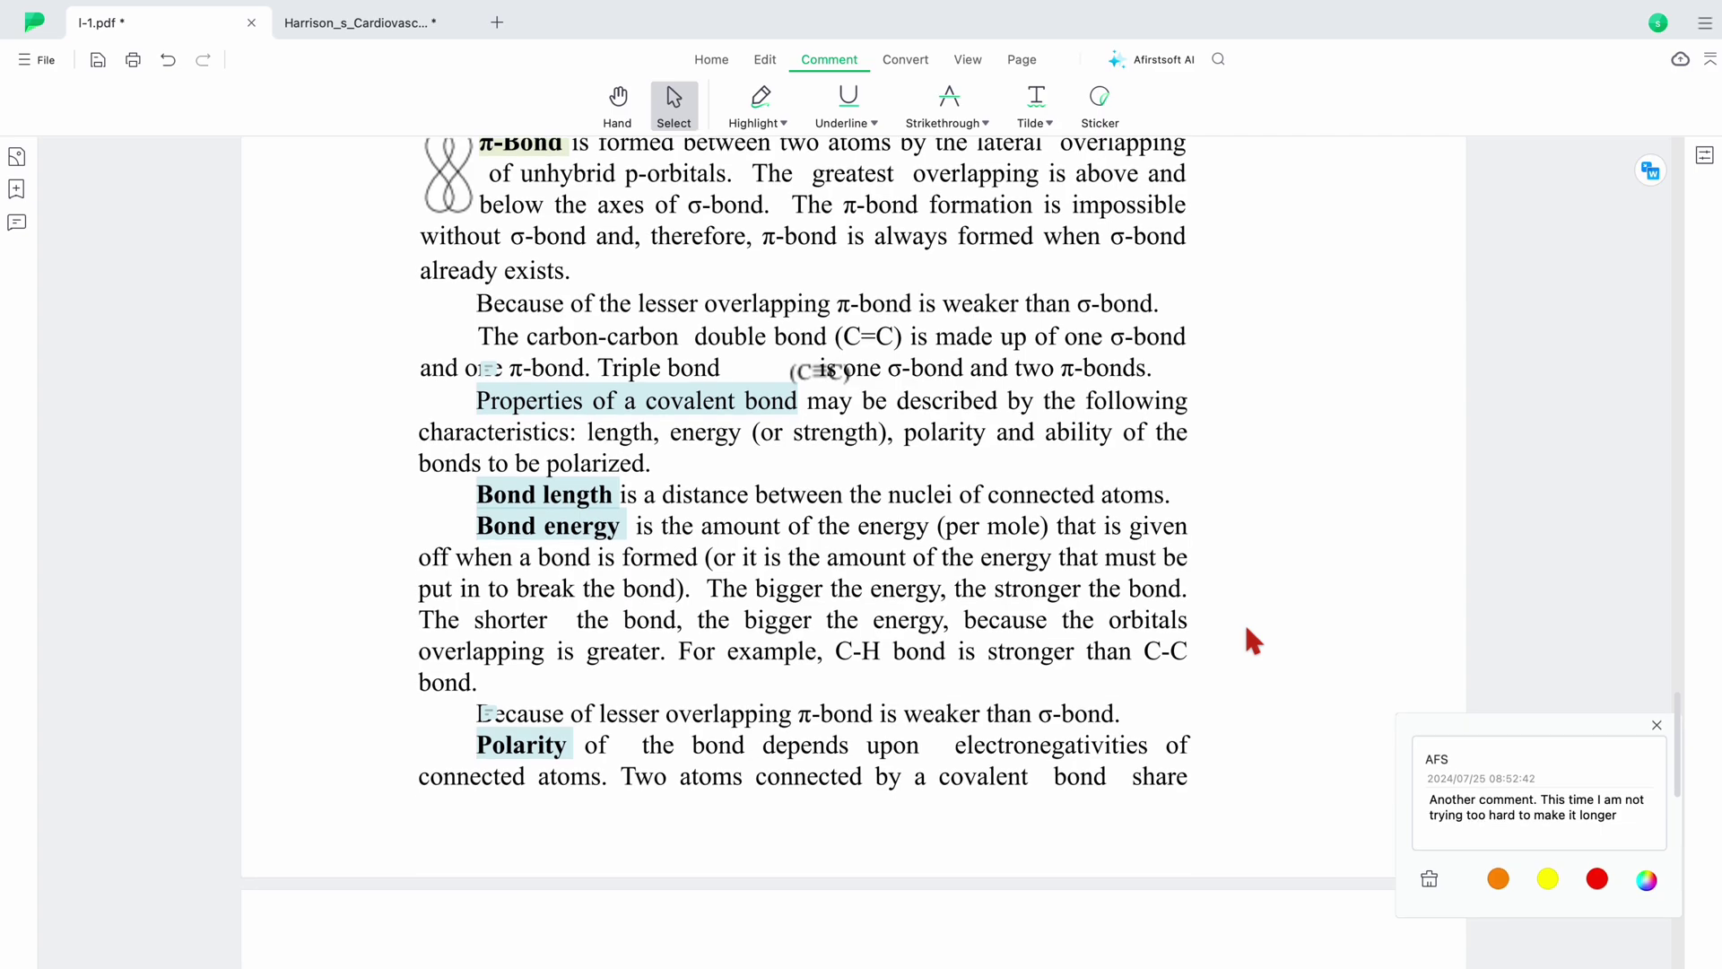
scroll(1346, 538, "up", 2)
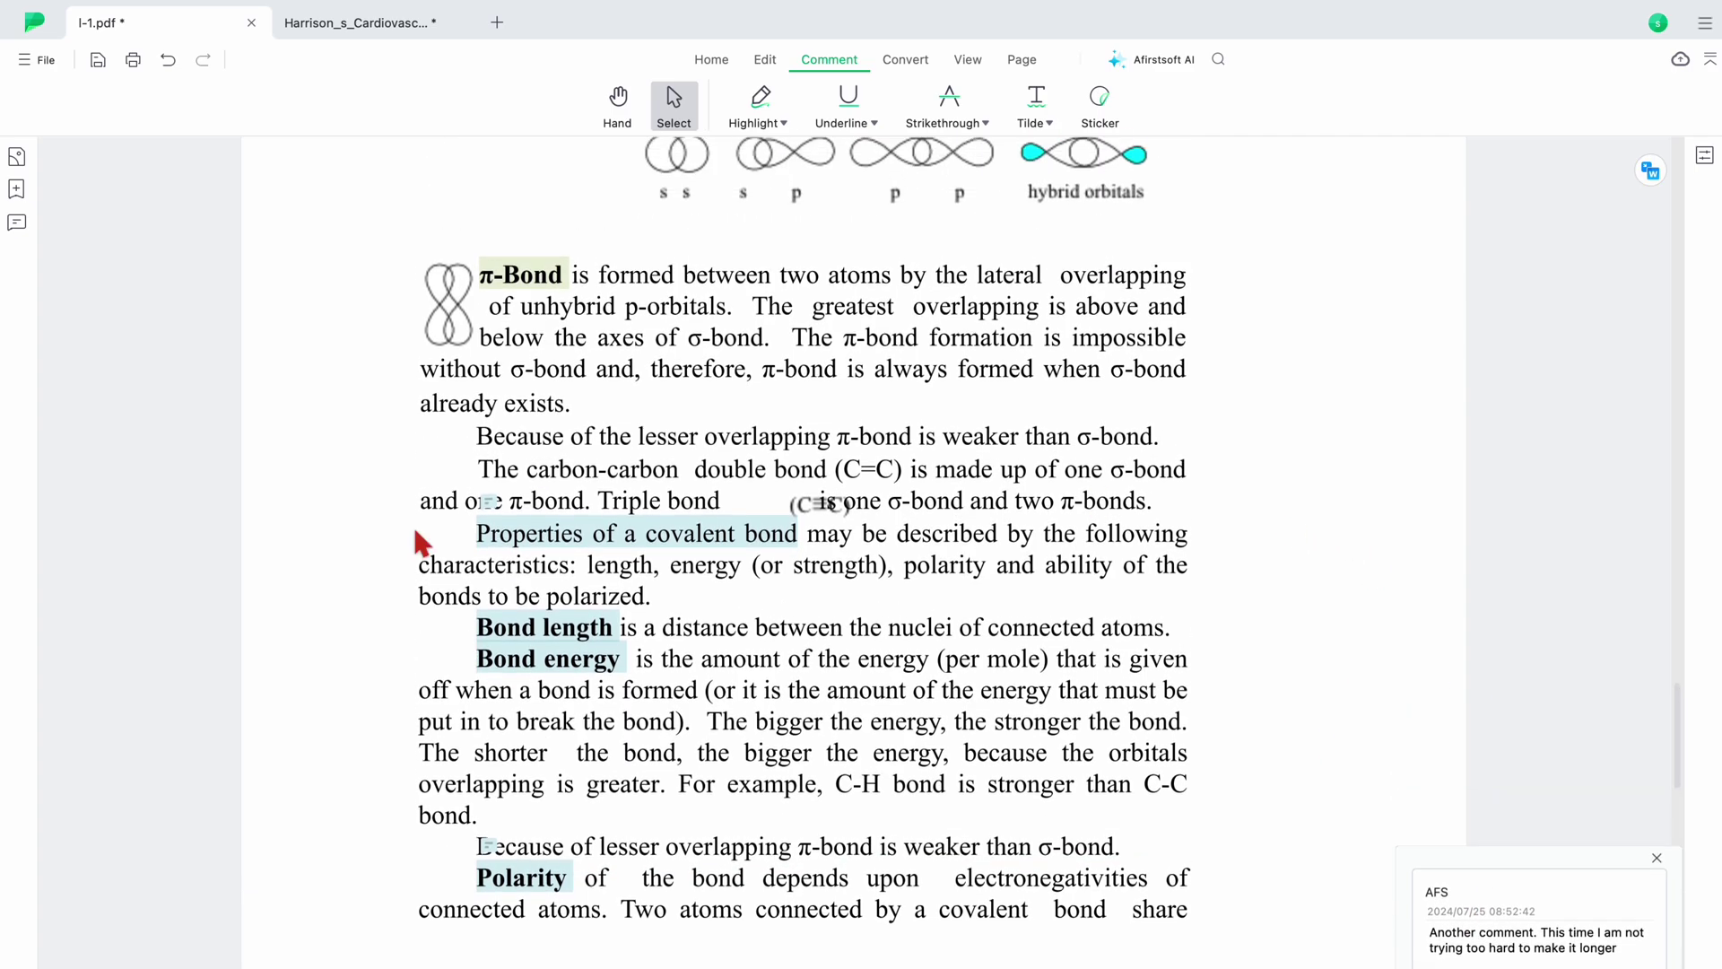
left_click(495, 536)
left_click(617, 572)
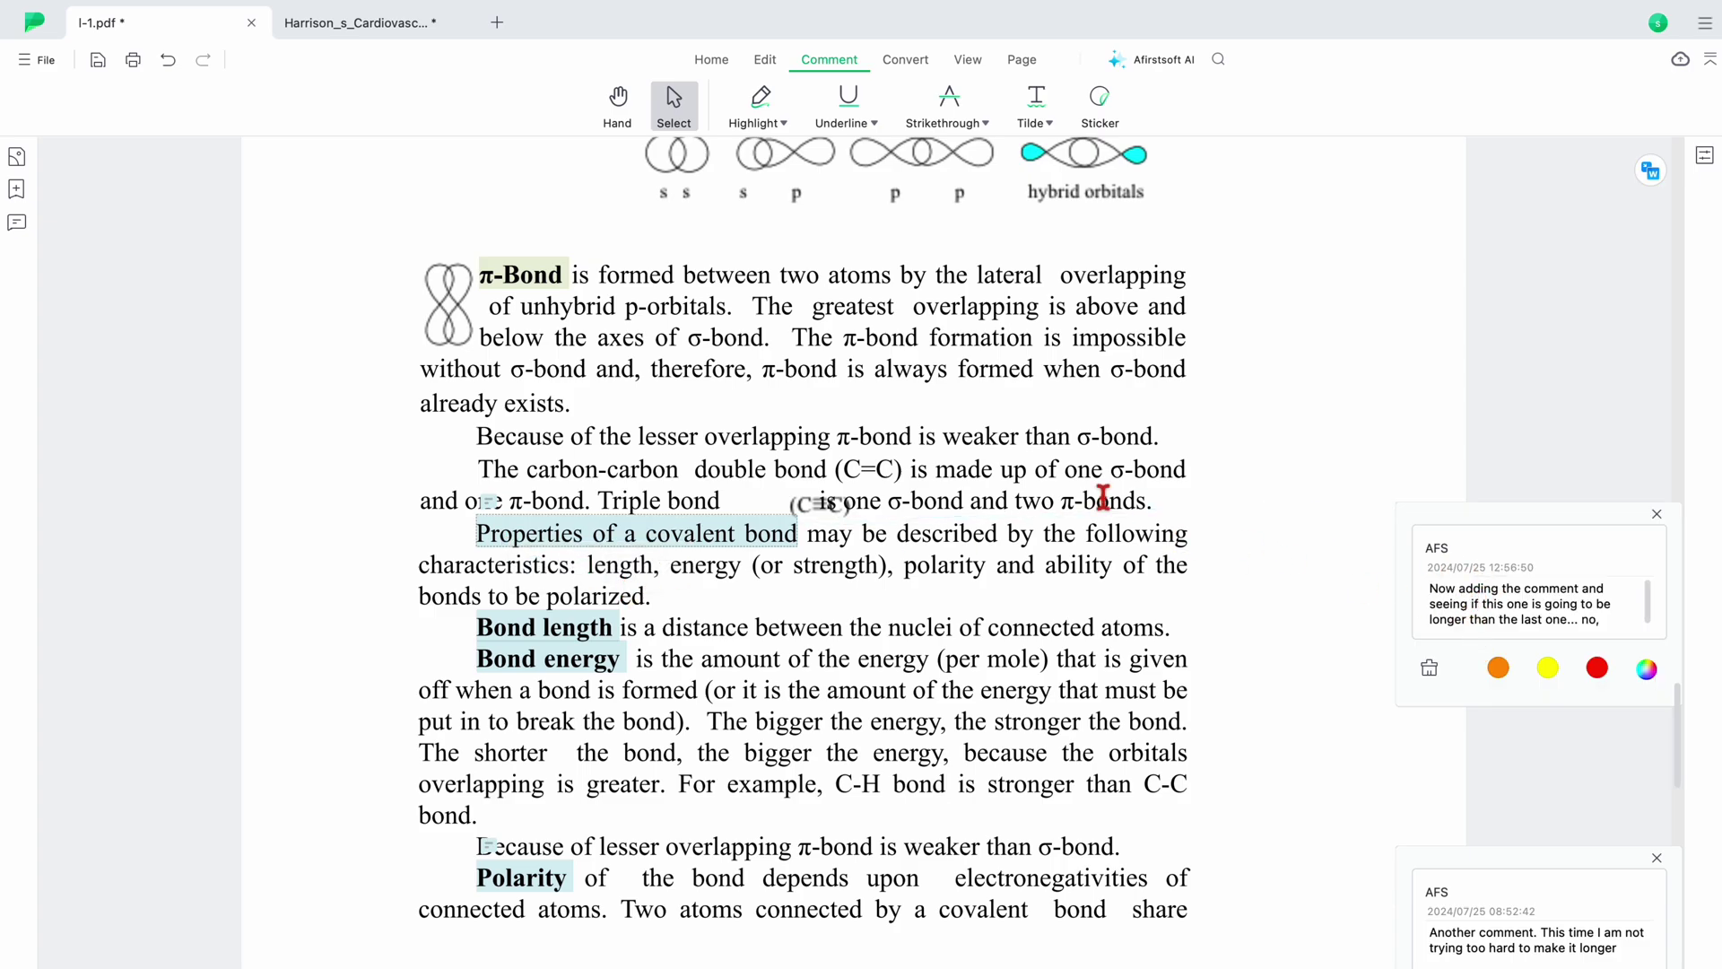
scroll(1112, 405, "up", 5)
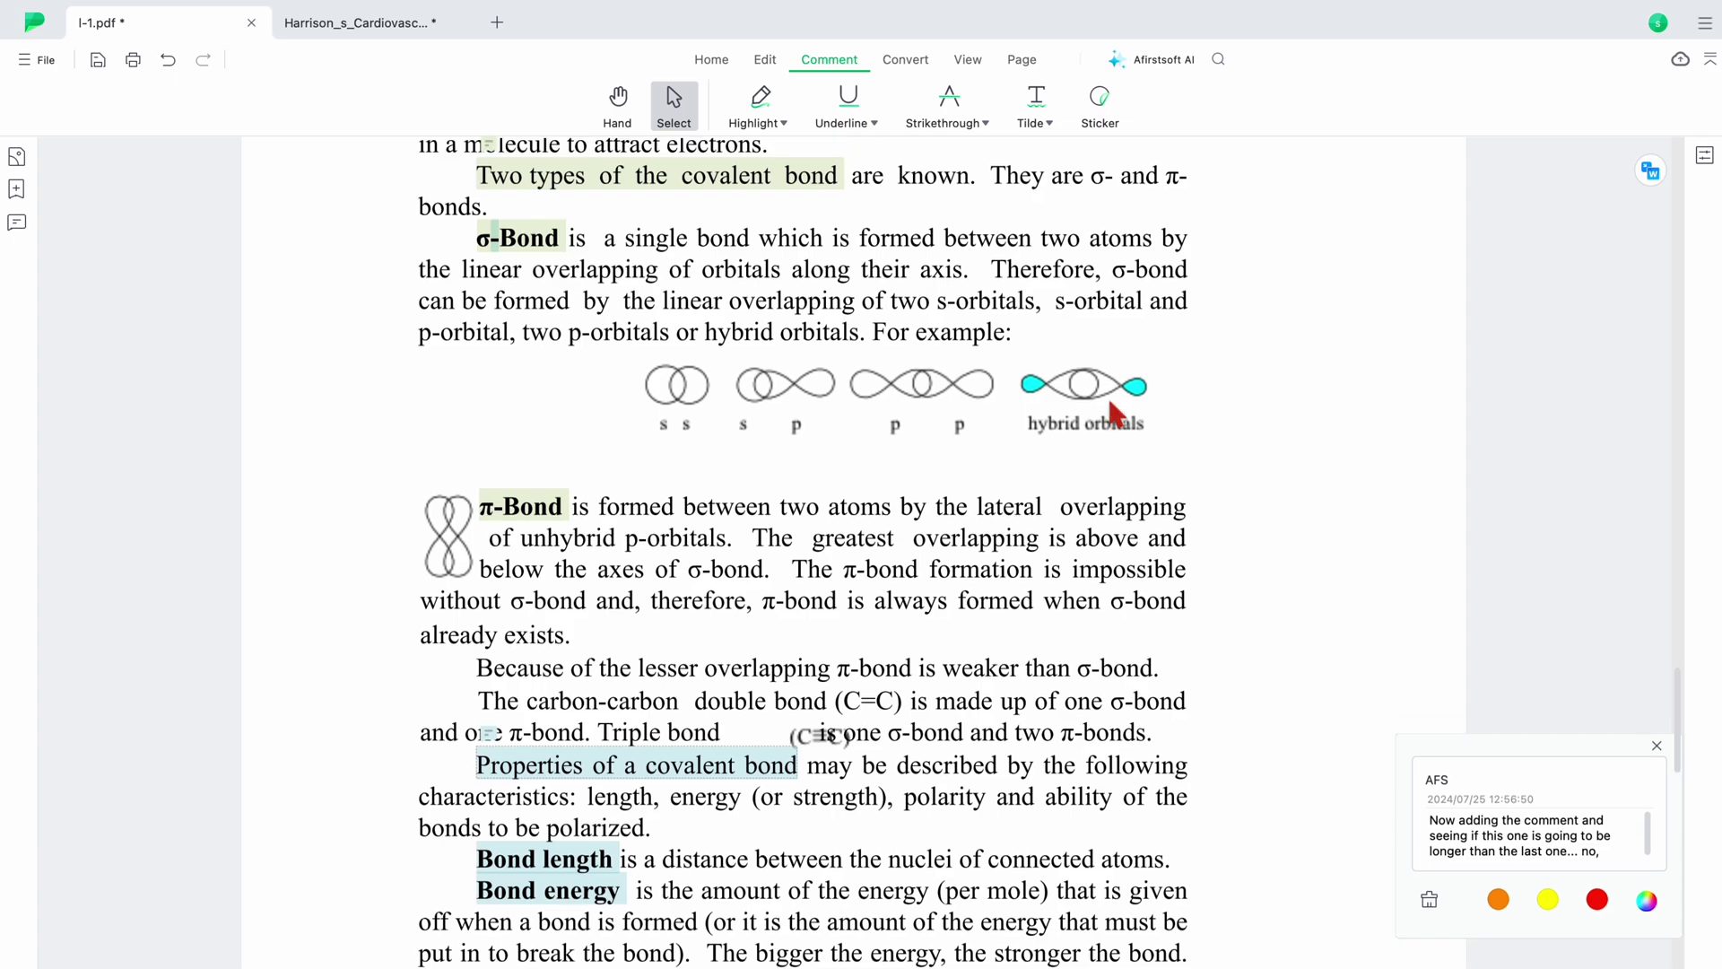
- Open the 'Two types of the covalent bond' comment and zoom in for easier reading
scroll(1116, 414, "up", 1)
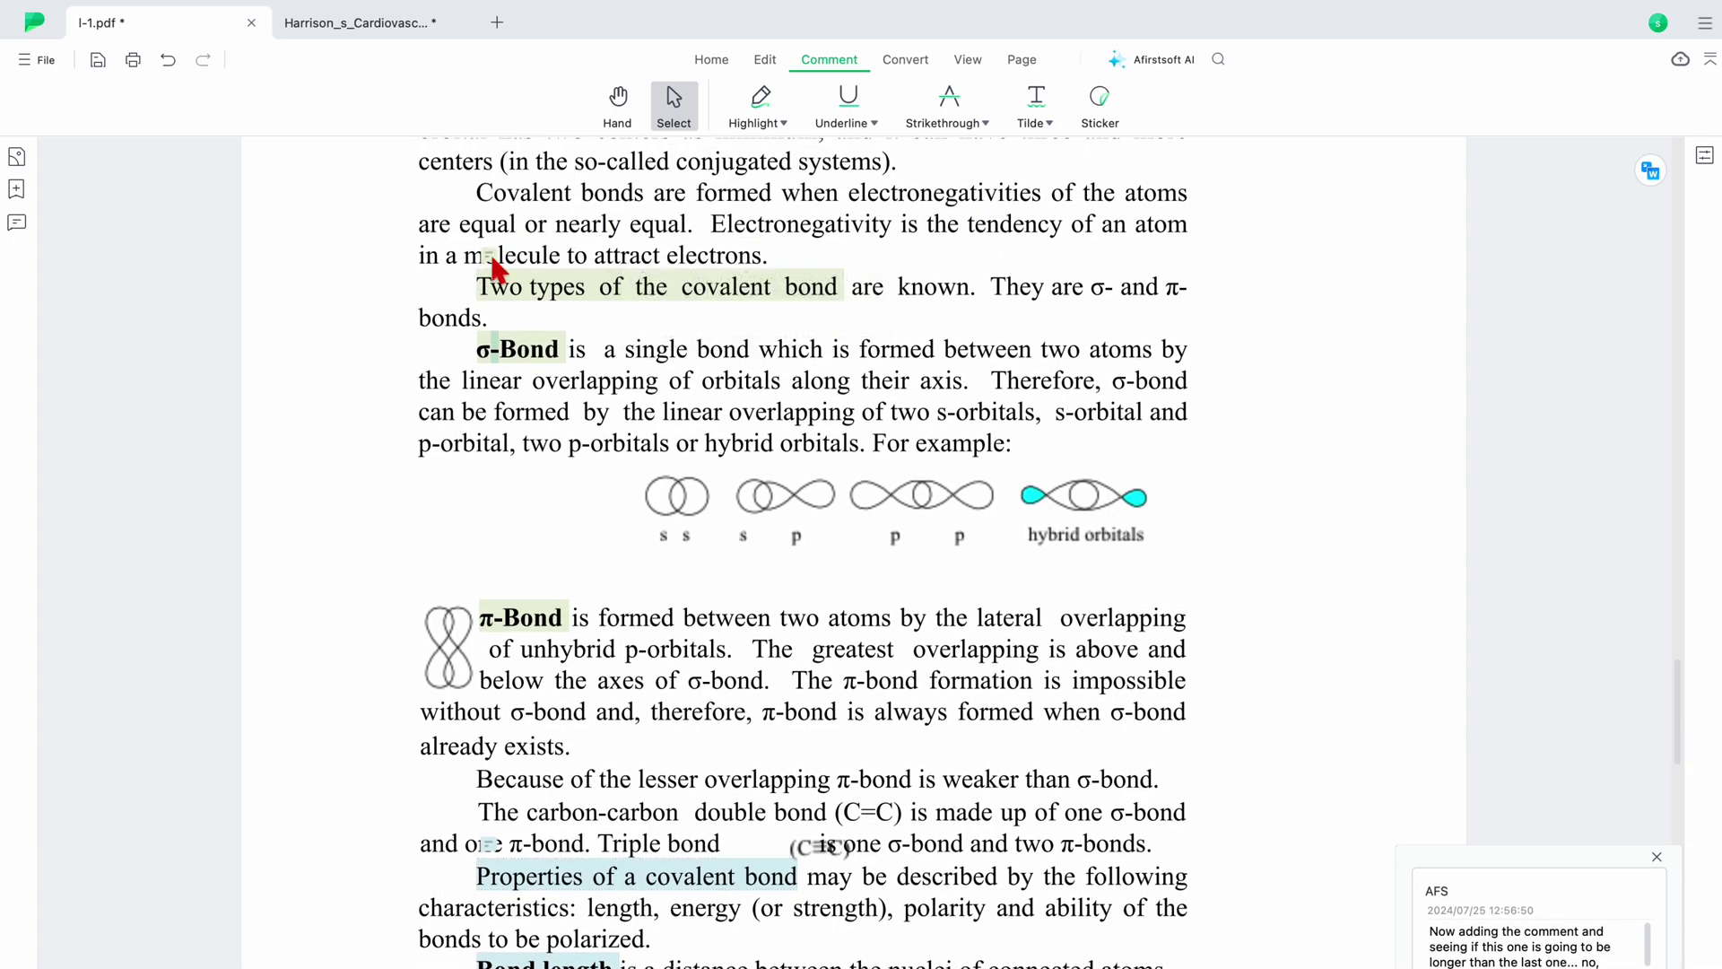
left_click(503, 287)
left_click(673, 332)
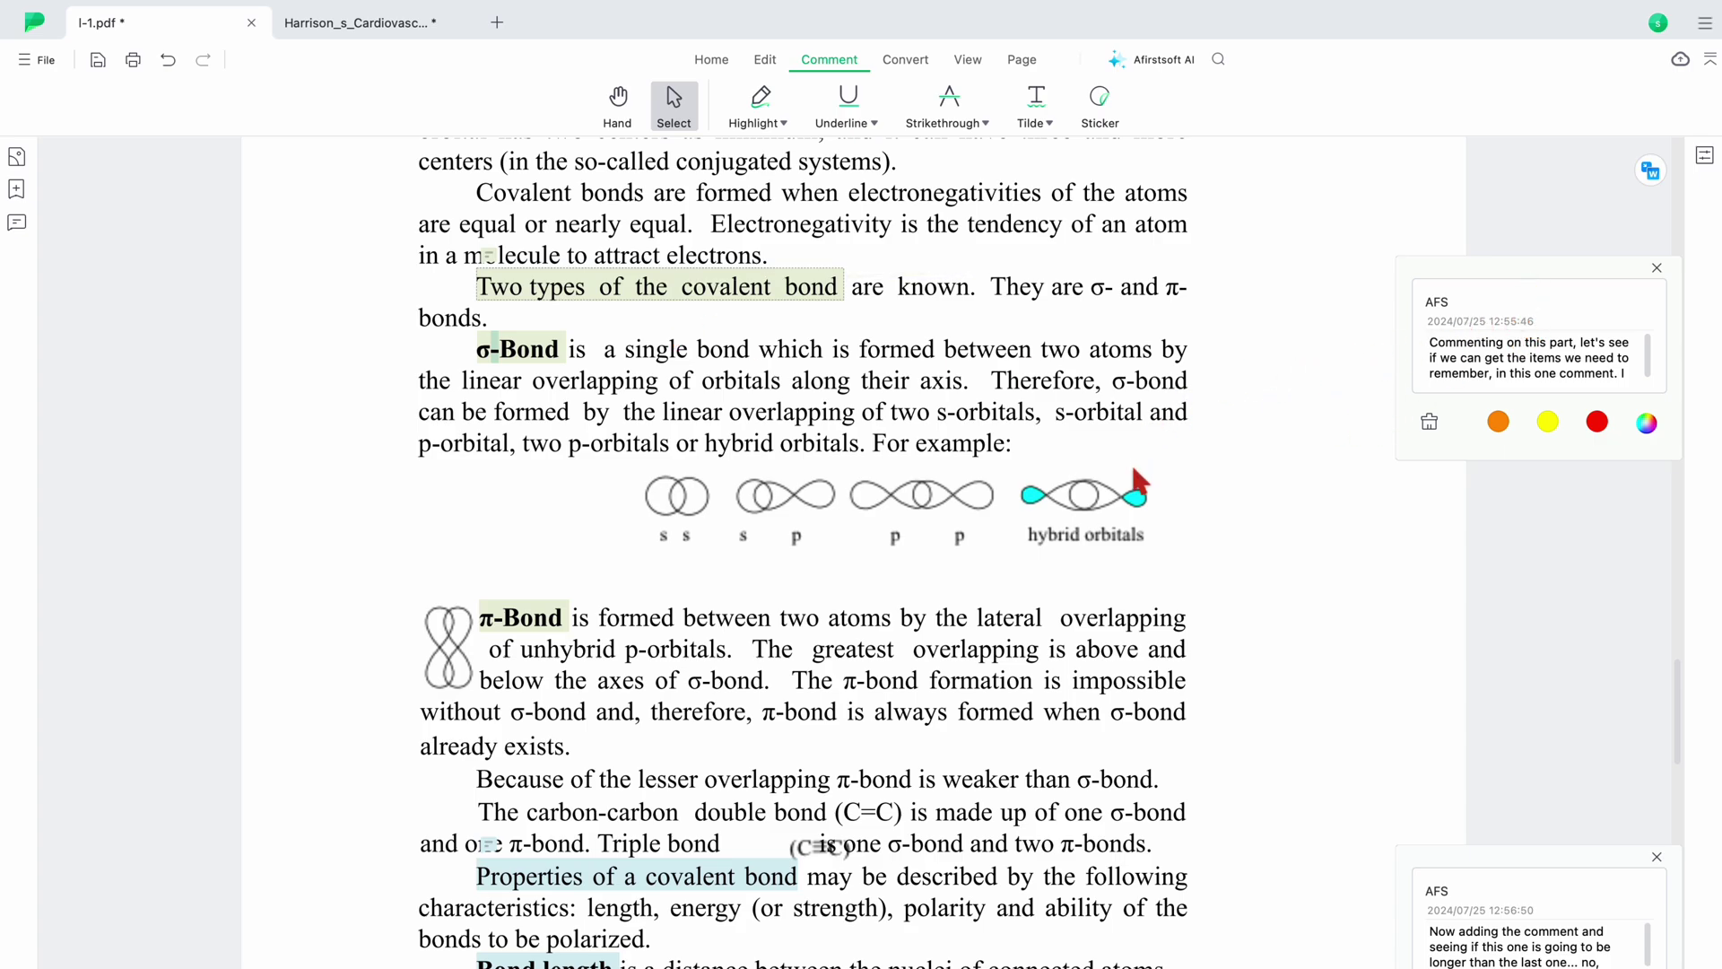
scroll(1302, 481, "down", 5)
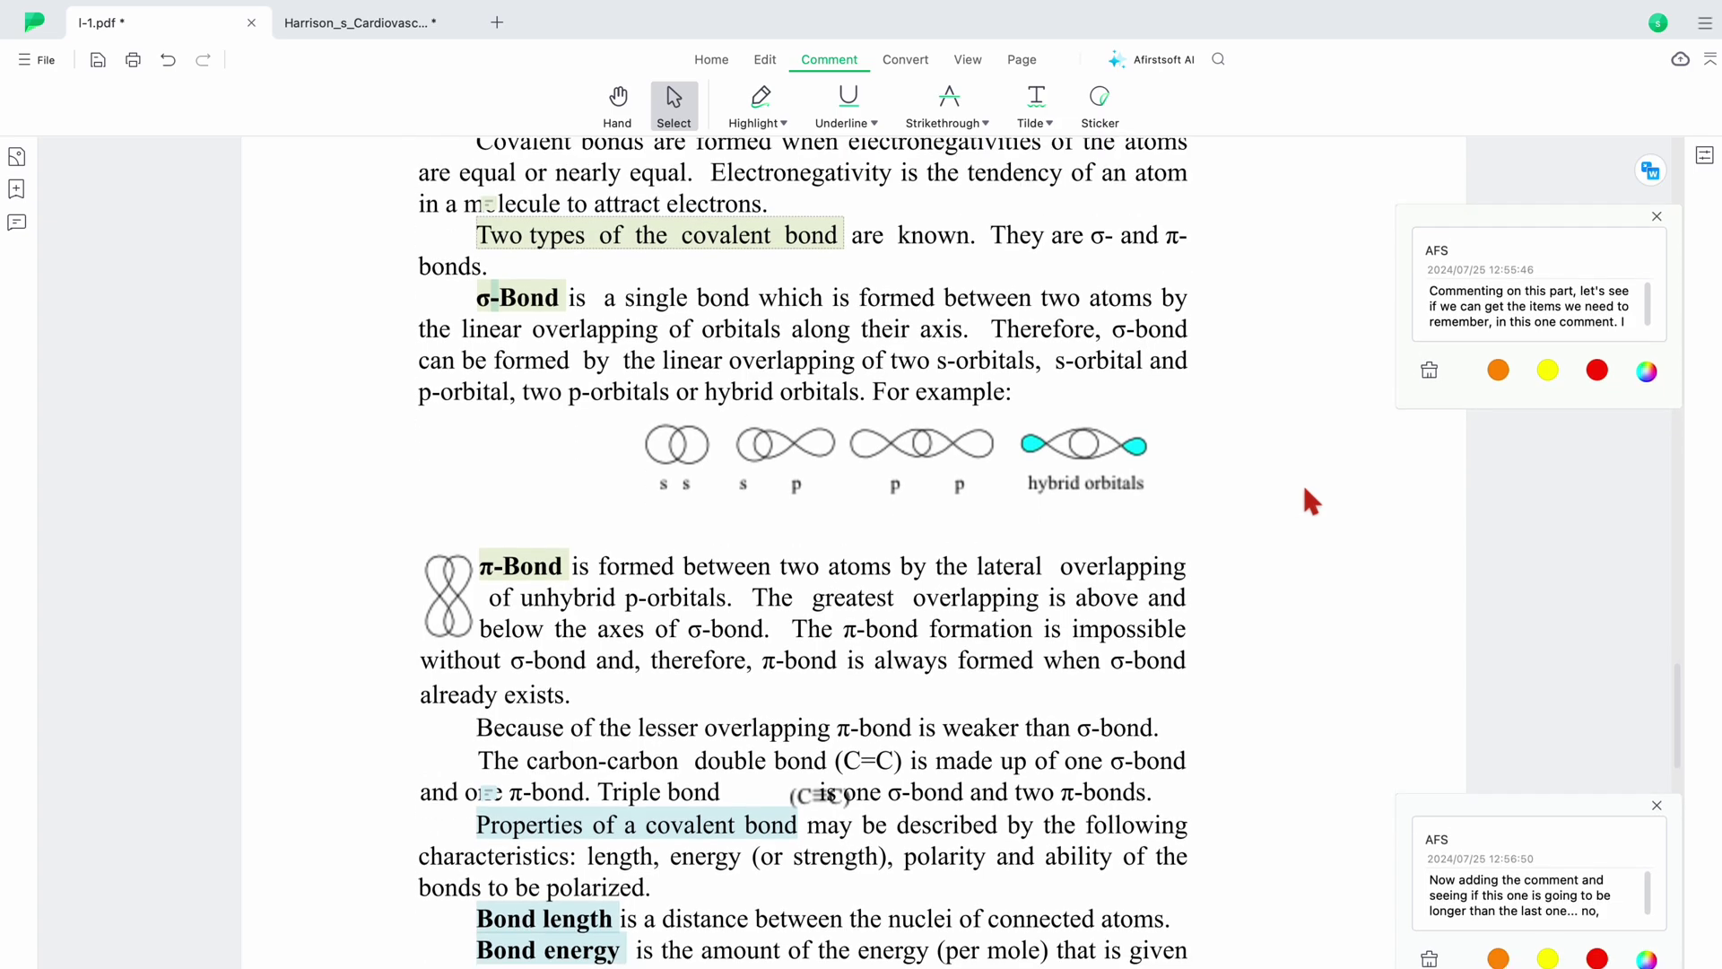
scroll(1302, 482, "down", 5)
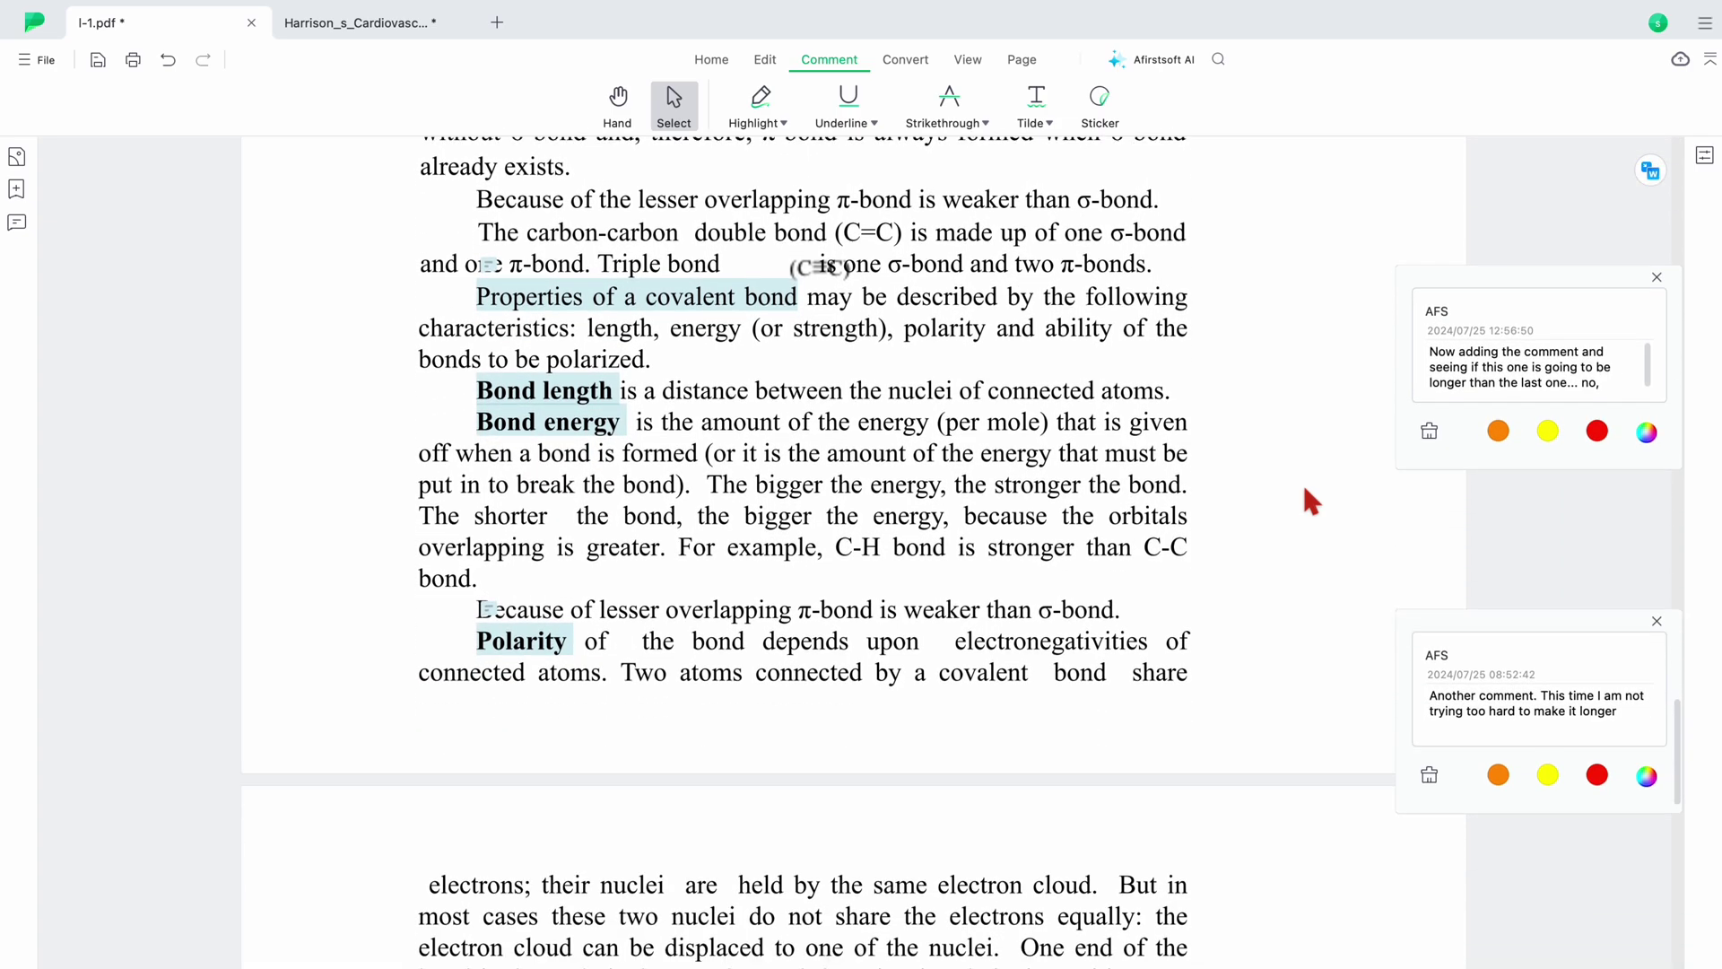
scroll(1302, 482, "up", 10)
key("ctrl+plus")
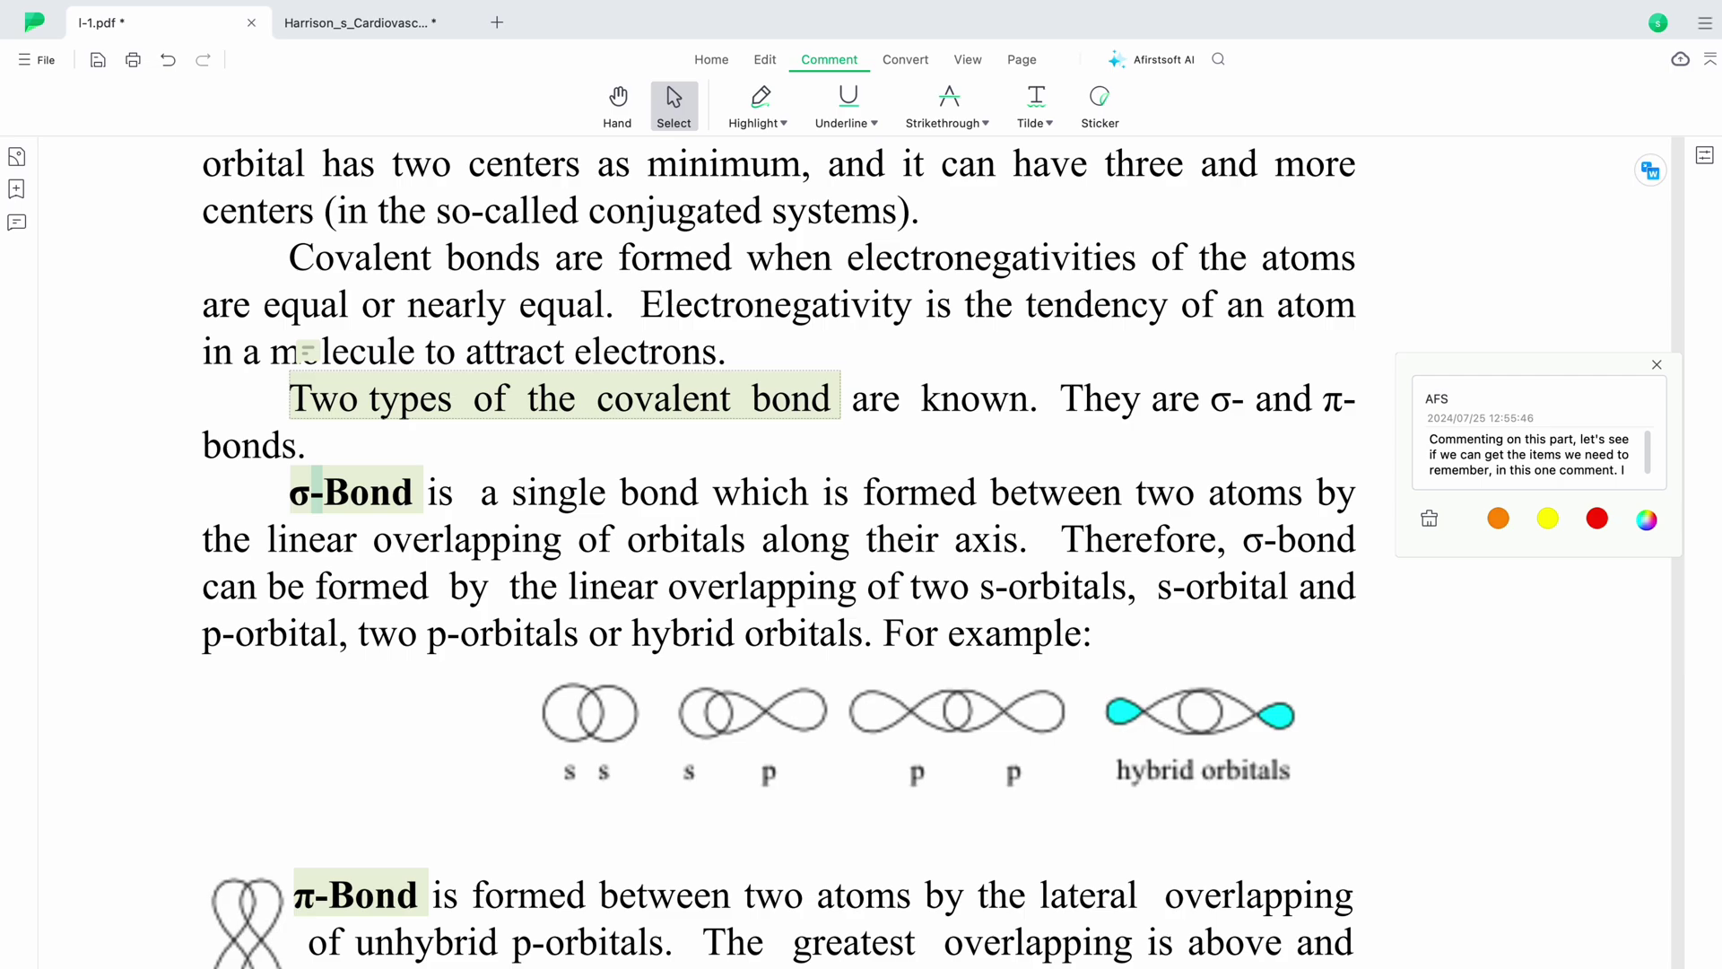
scroll(584, 891, "down", 2)
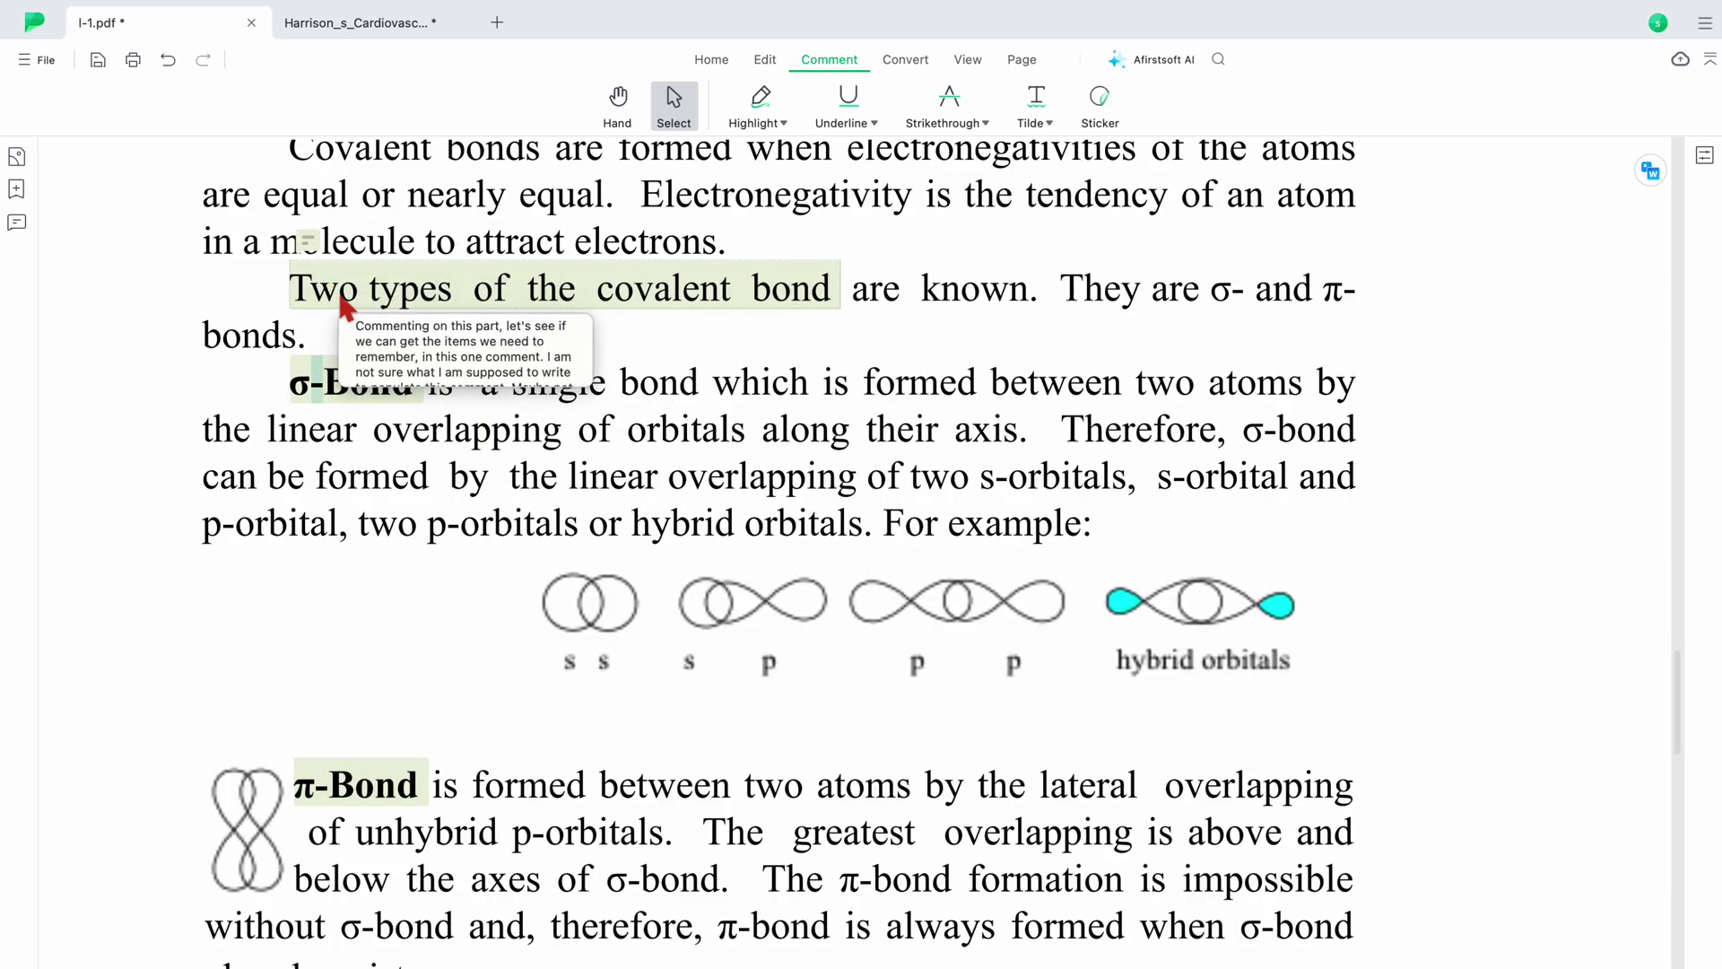
- Read the comments on the 'Two types' and 'Properties of a covalent bond' highlights
left_click(346, 308)
left_click(462, 327)
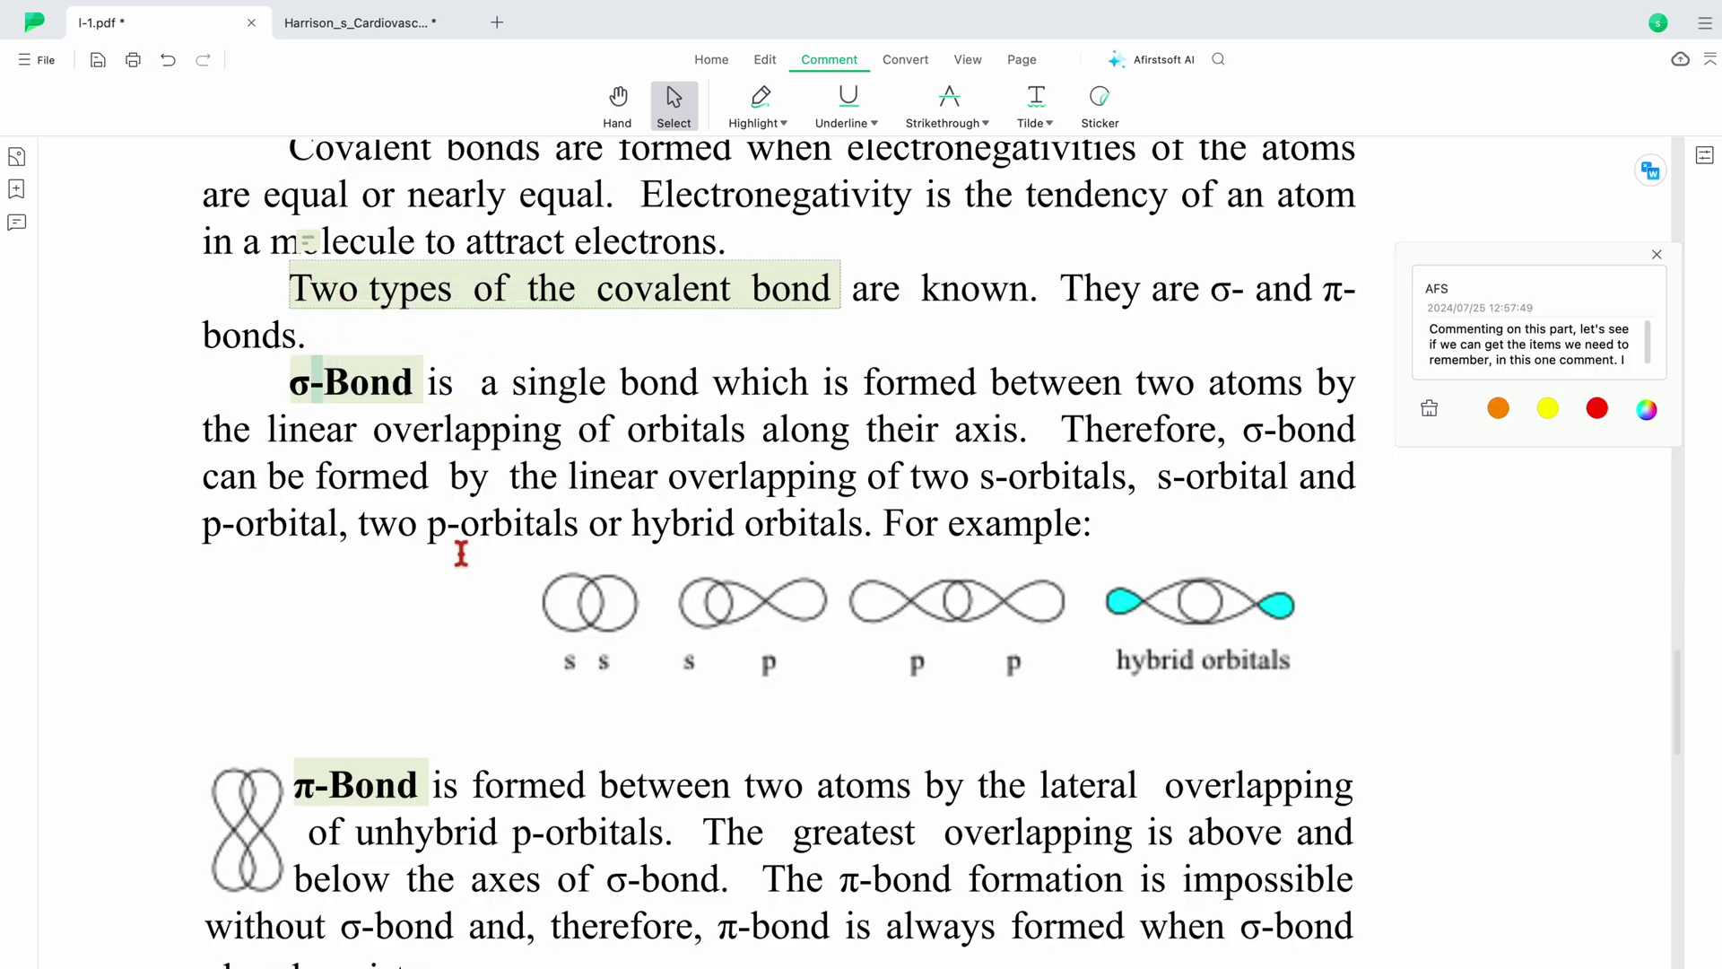
scroll(458, 571, "down", 11)
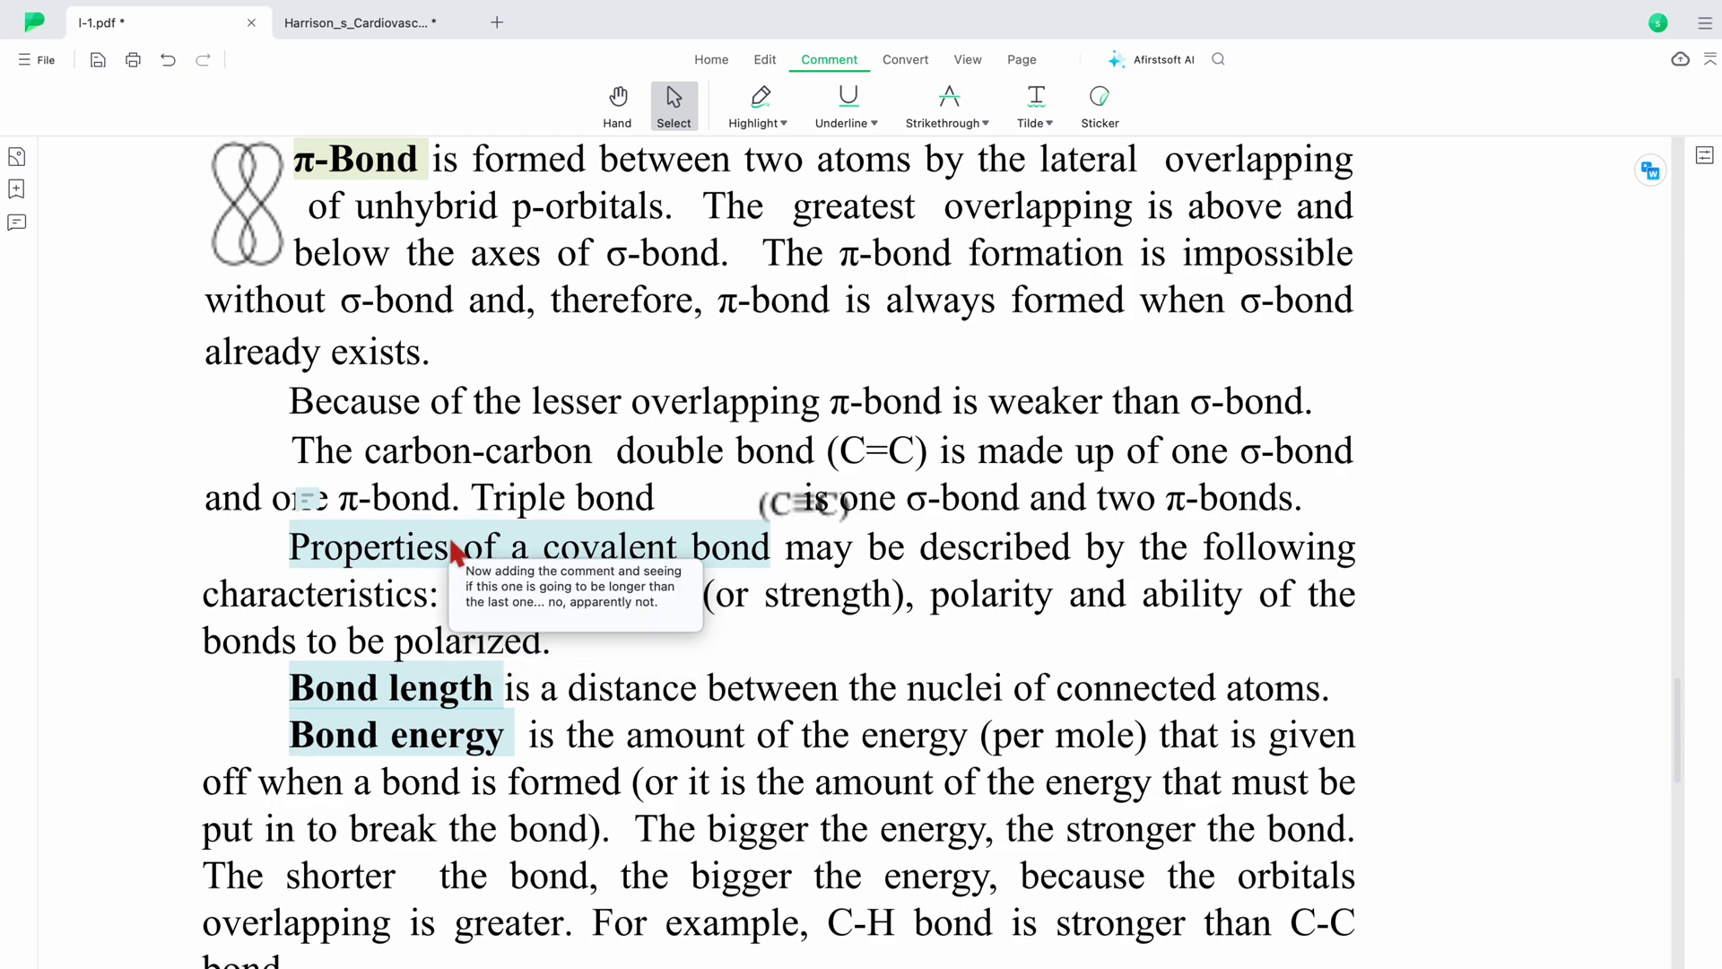
left_click(455, 557)
left_click(570, 580)
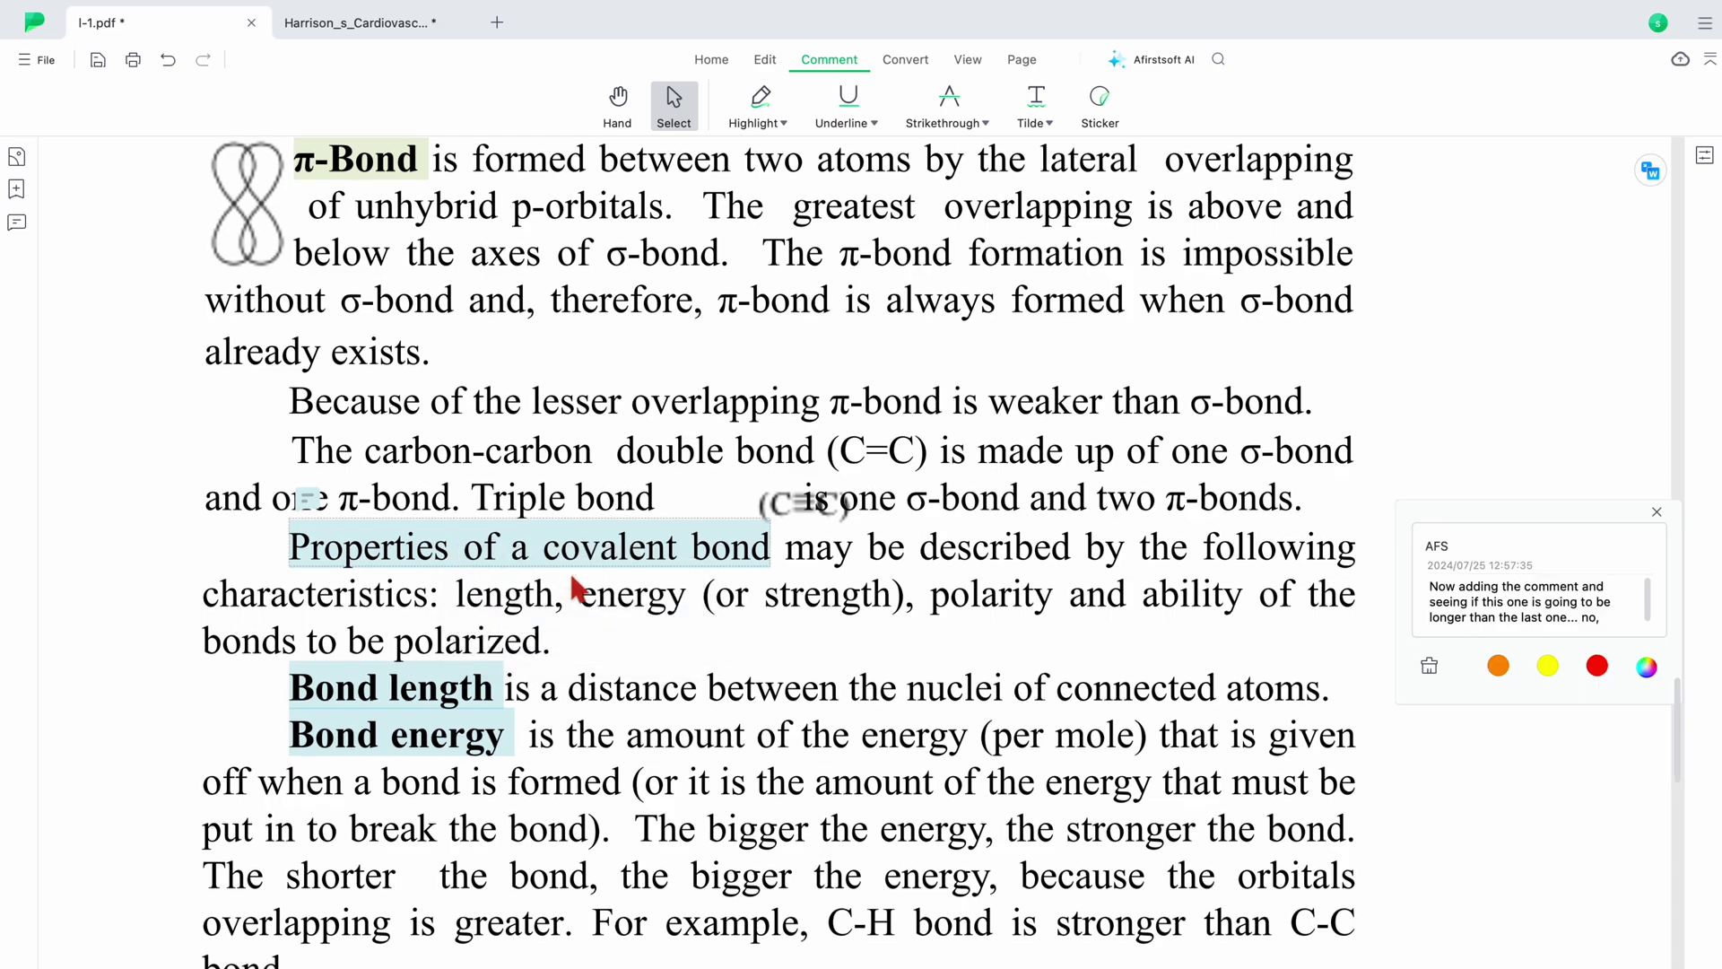
scroll(574, 585, "down", 8)
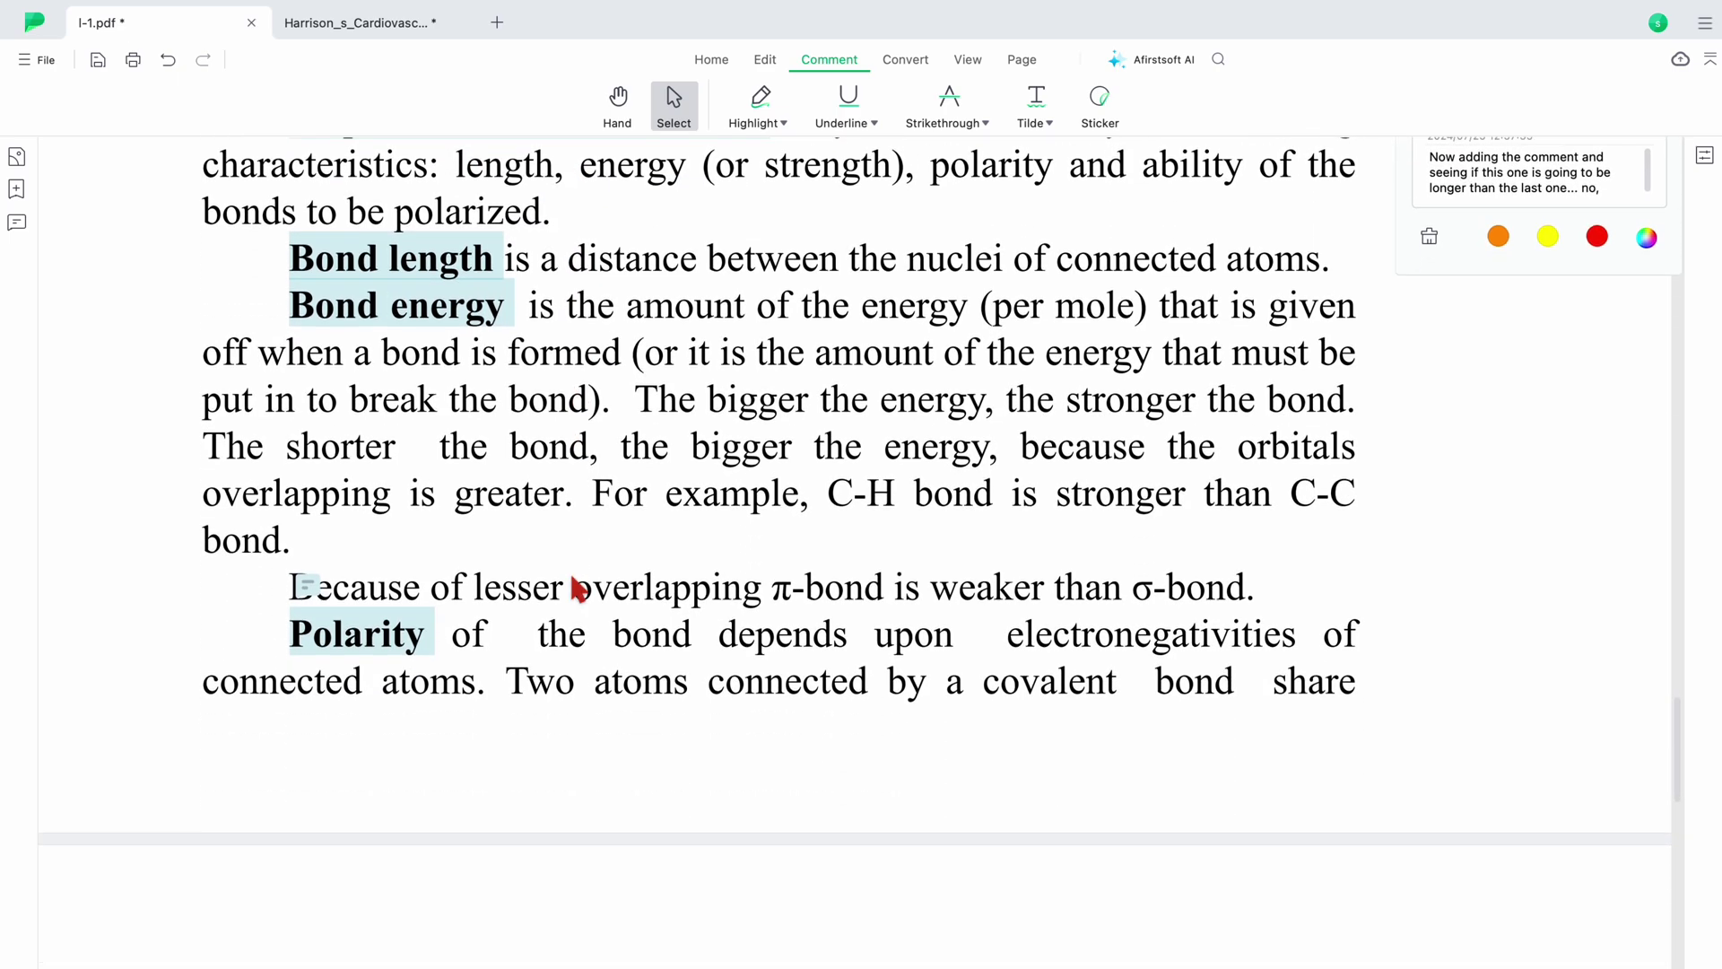
- Open the Polarity highlight's comment note and scroll through the commented page
left_click(384, 632)
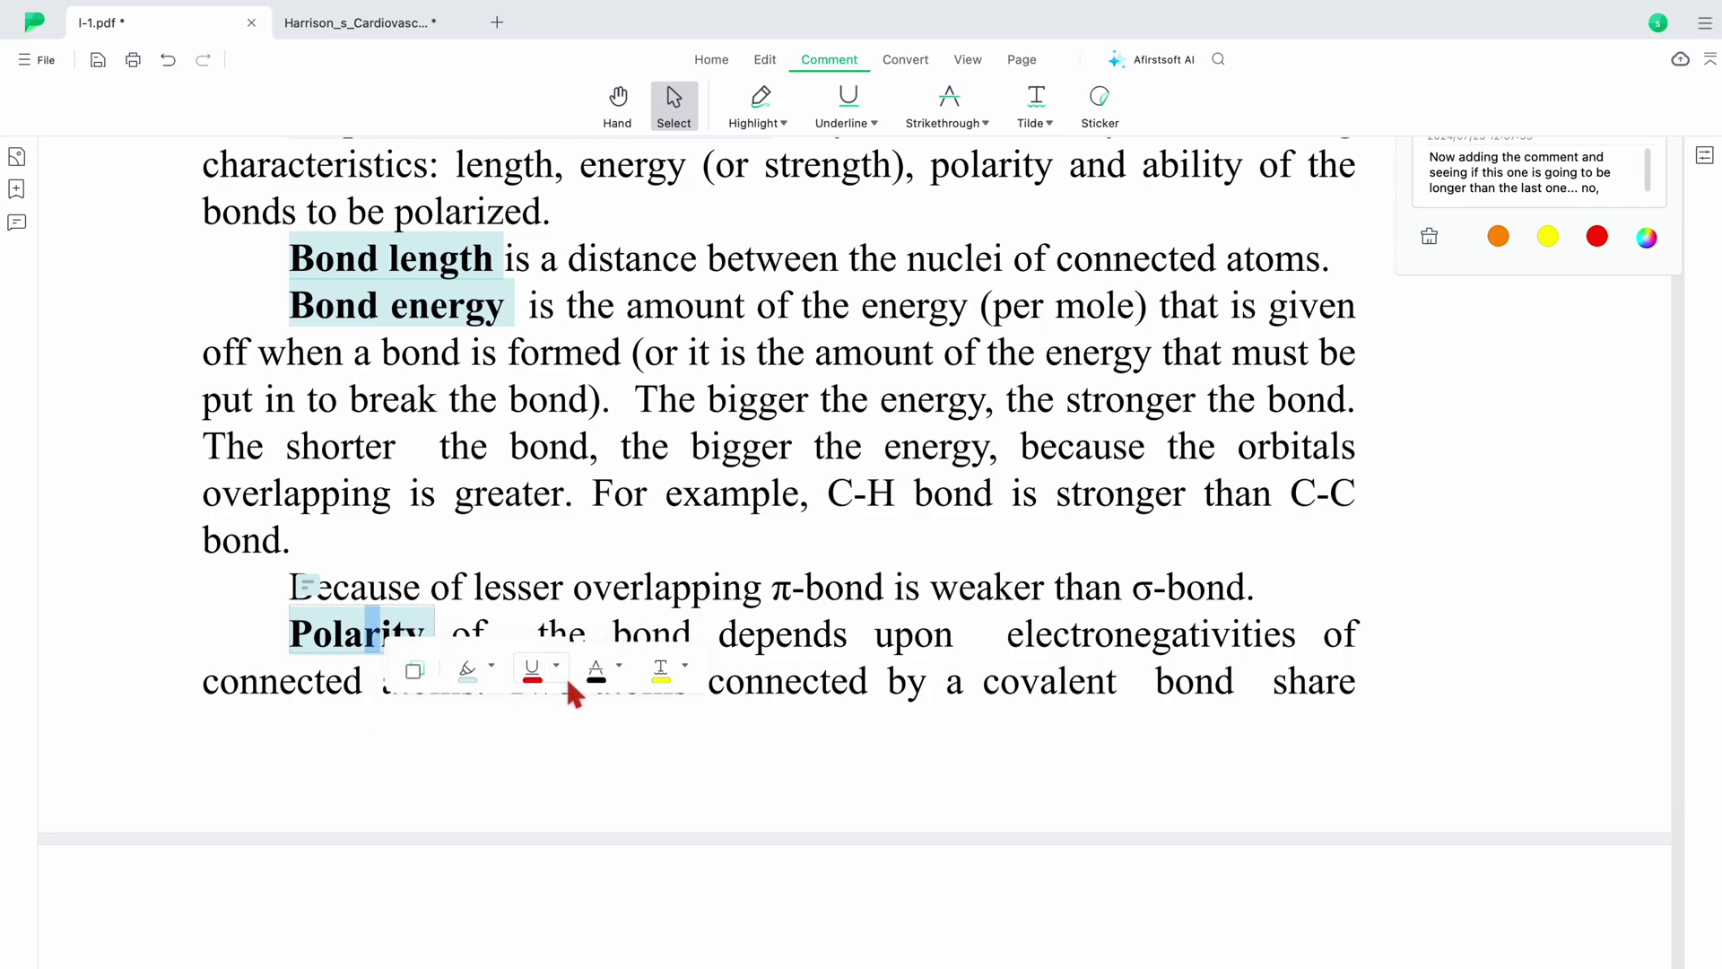
left_click(462, 570)
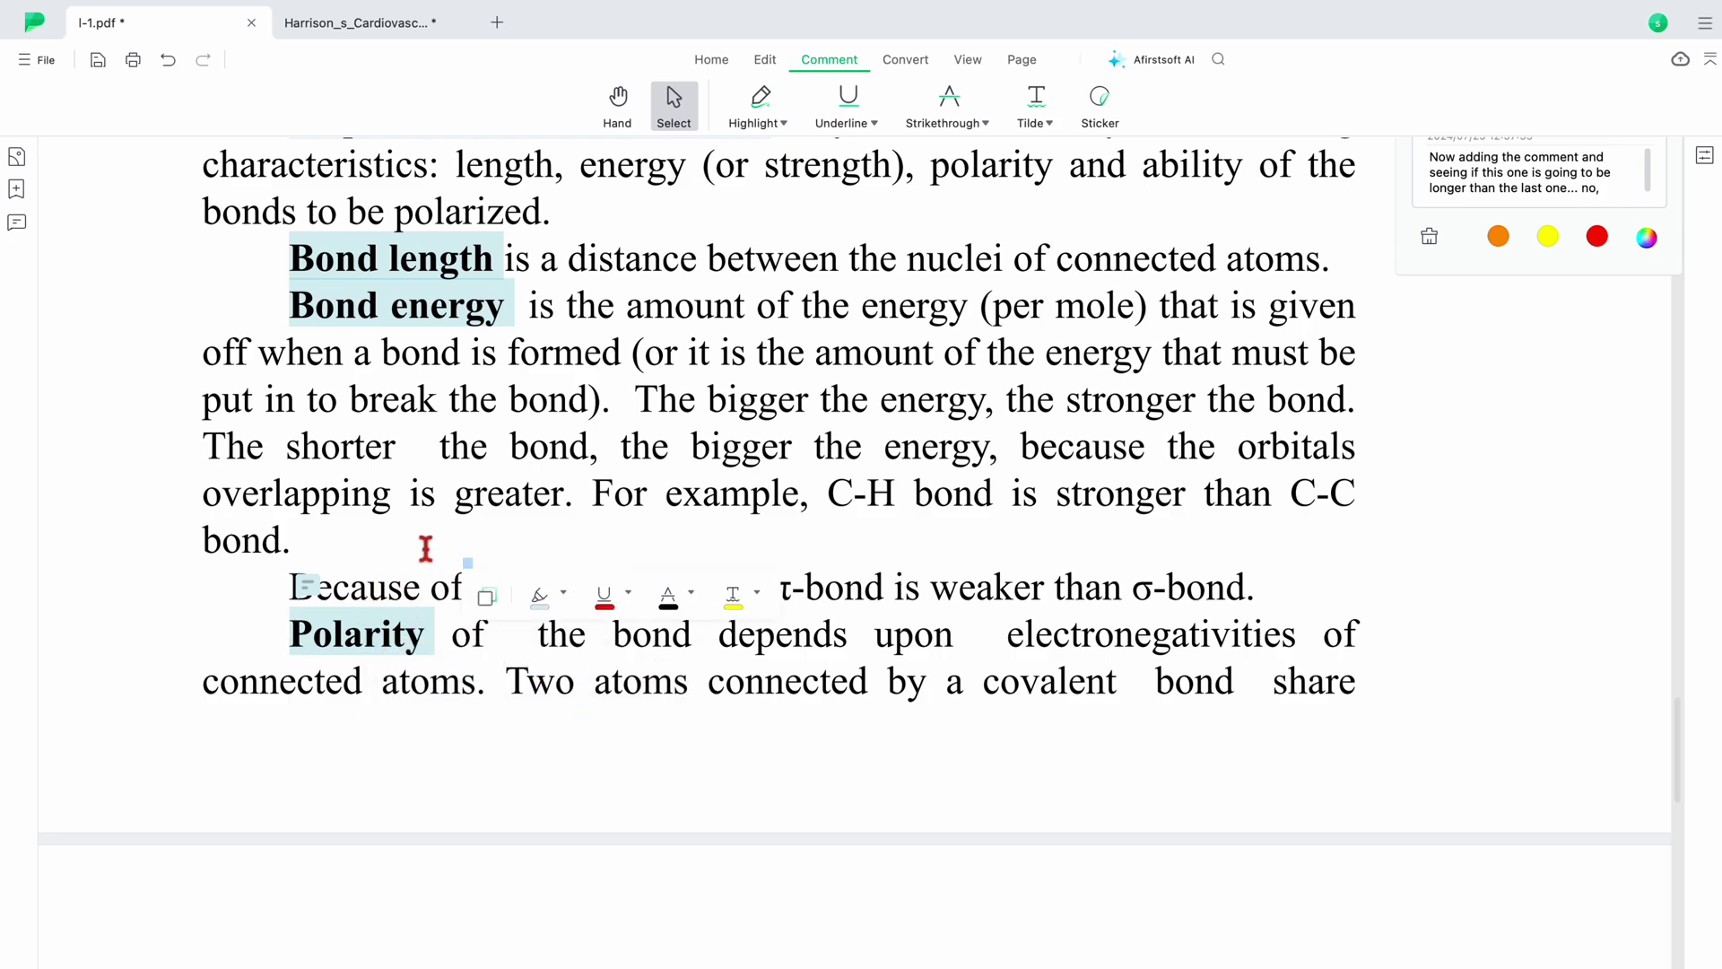
left_click(339, 647)
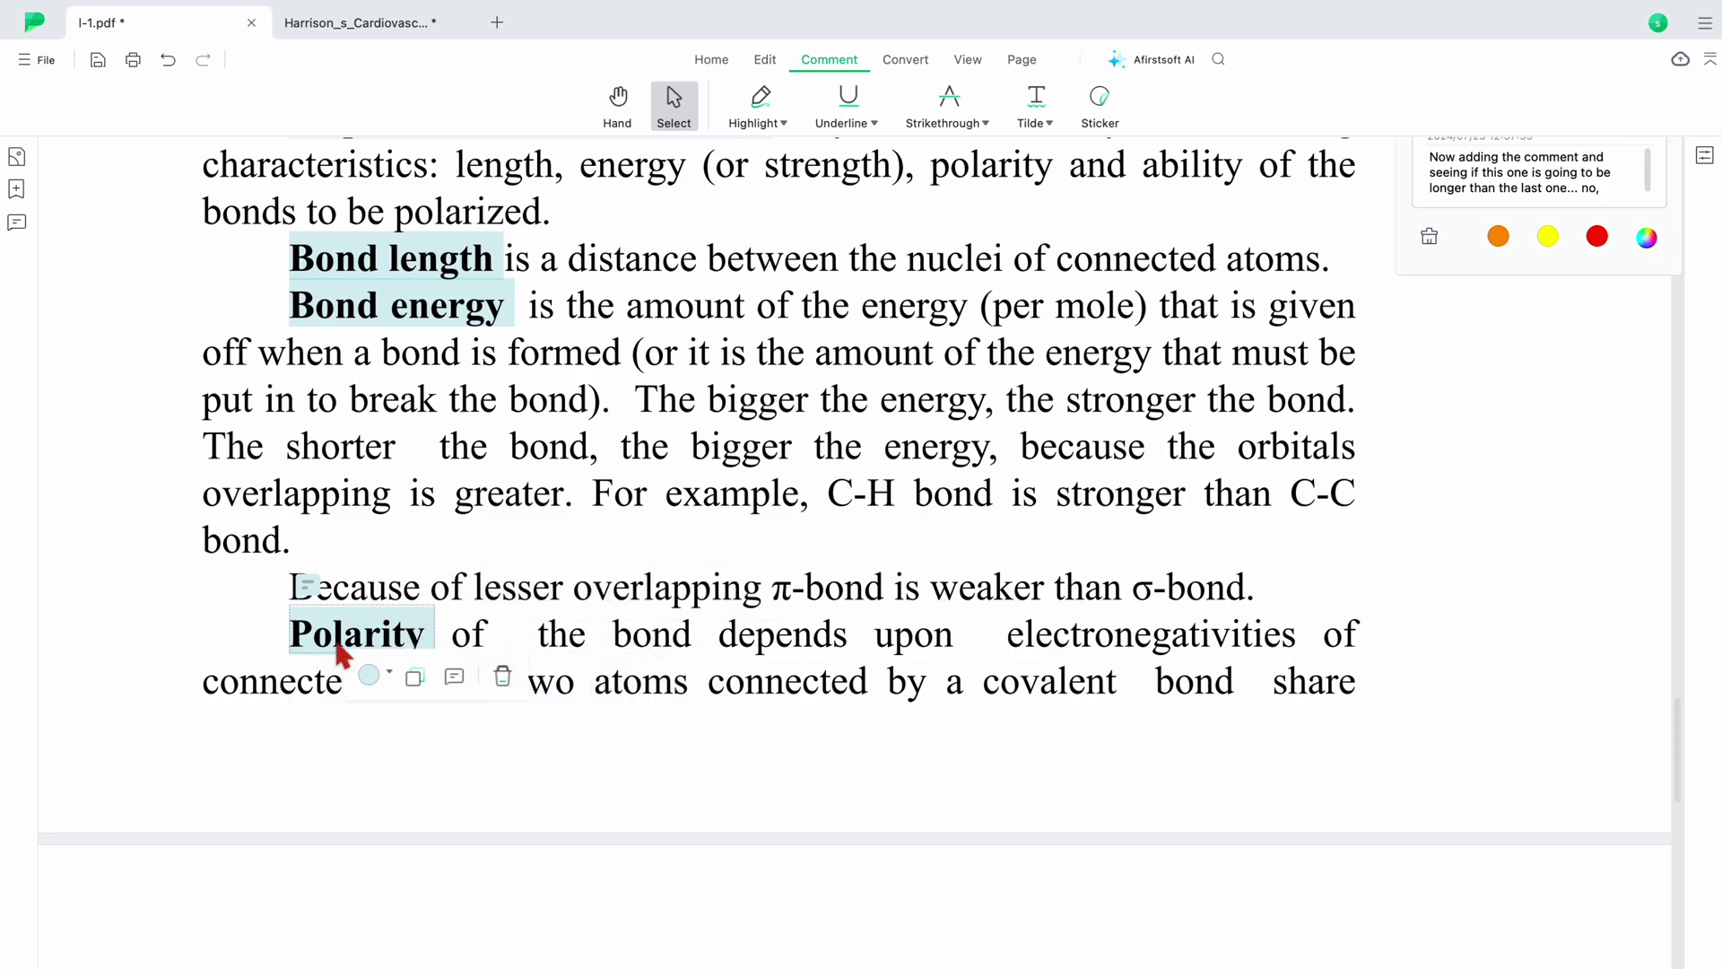
left_click(457, 678)
scroll(1302, 481, "down", 3)
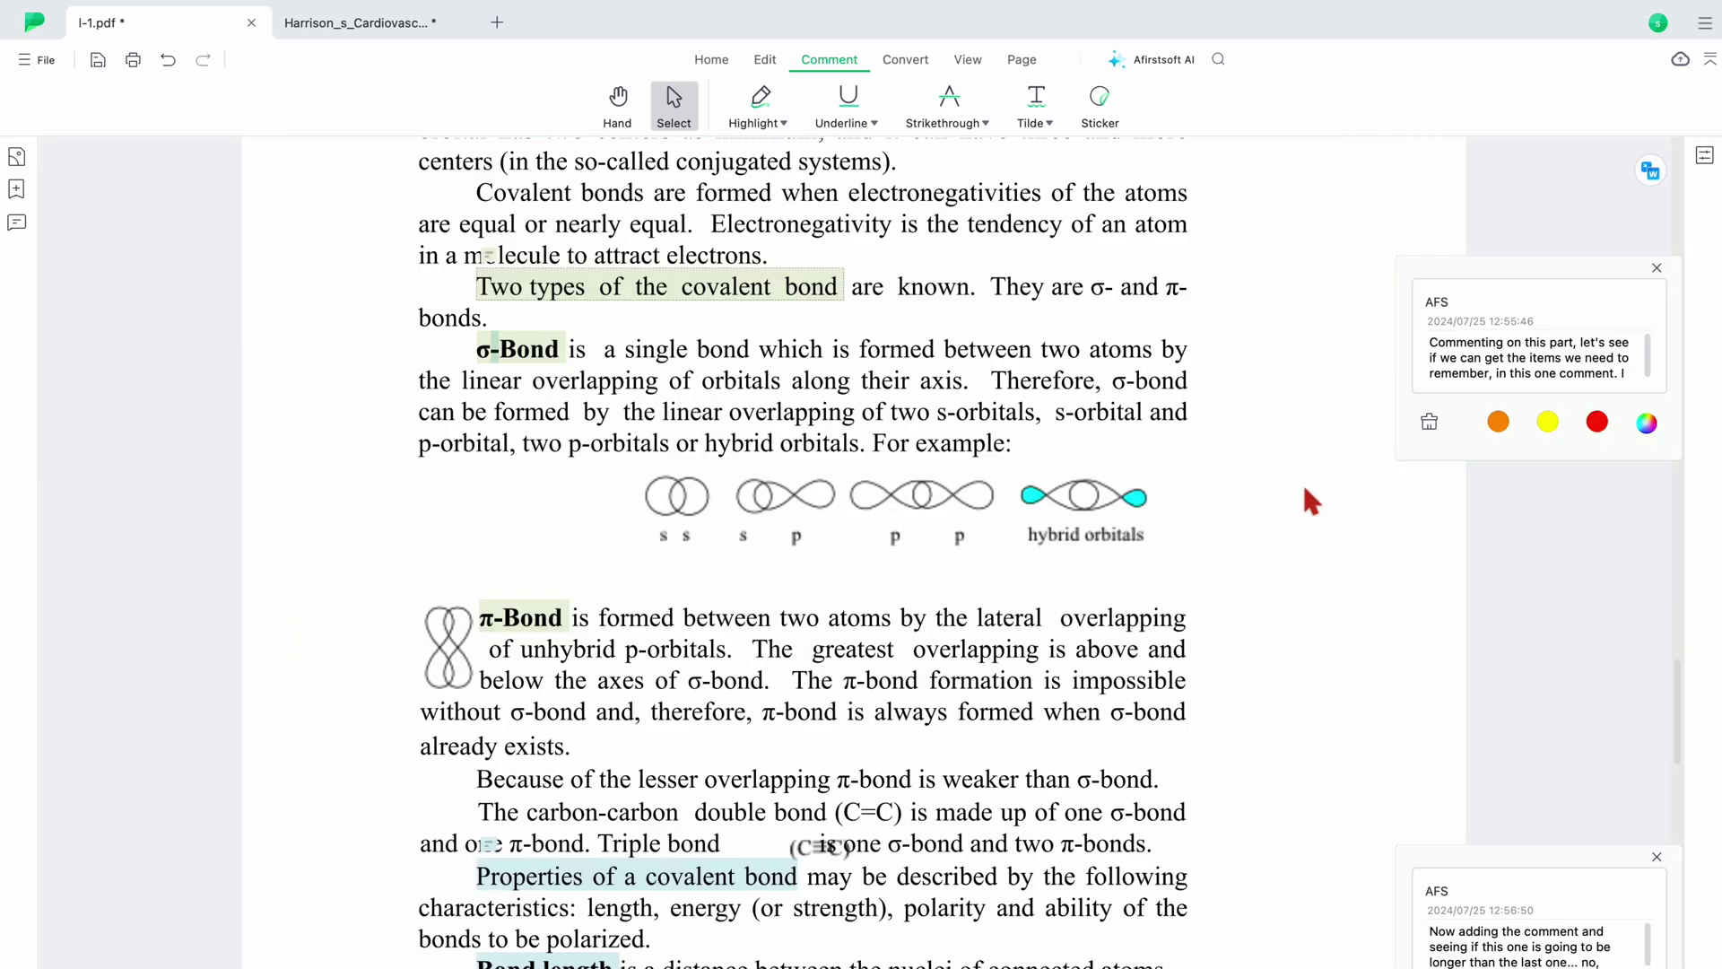
scroll(1302, 482, "down", 2)
scroll(1303, 482, "down", 5)
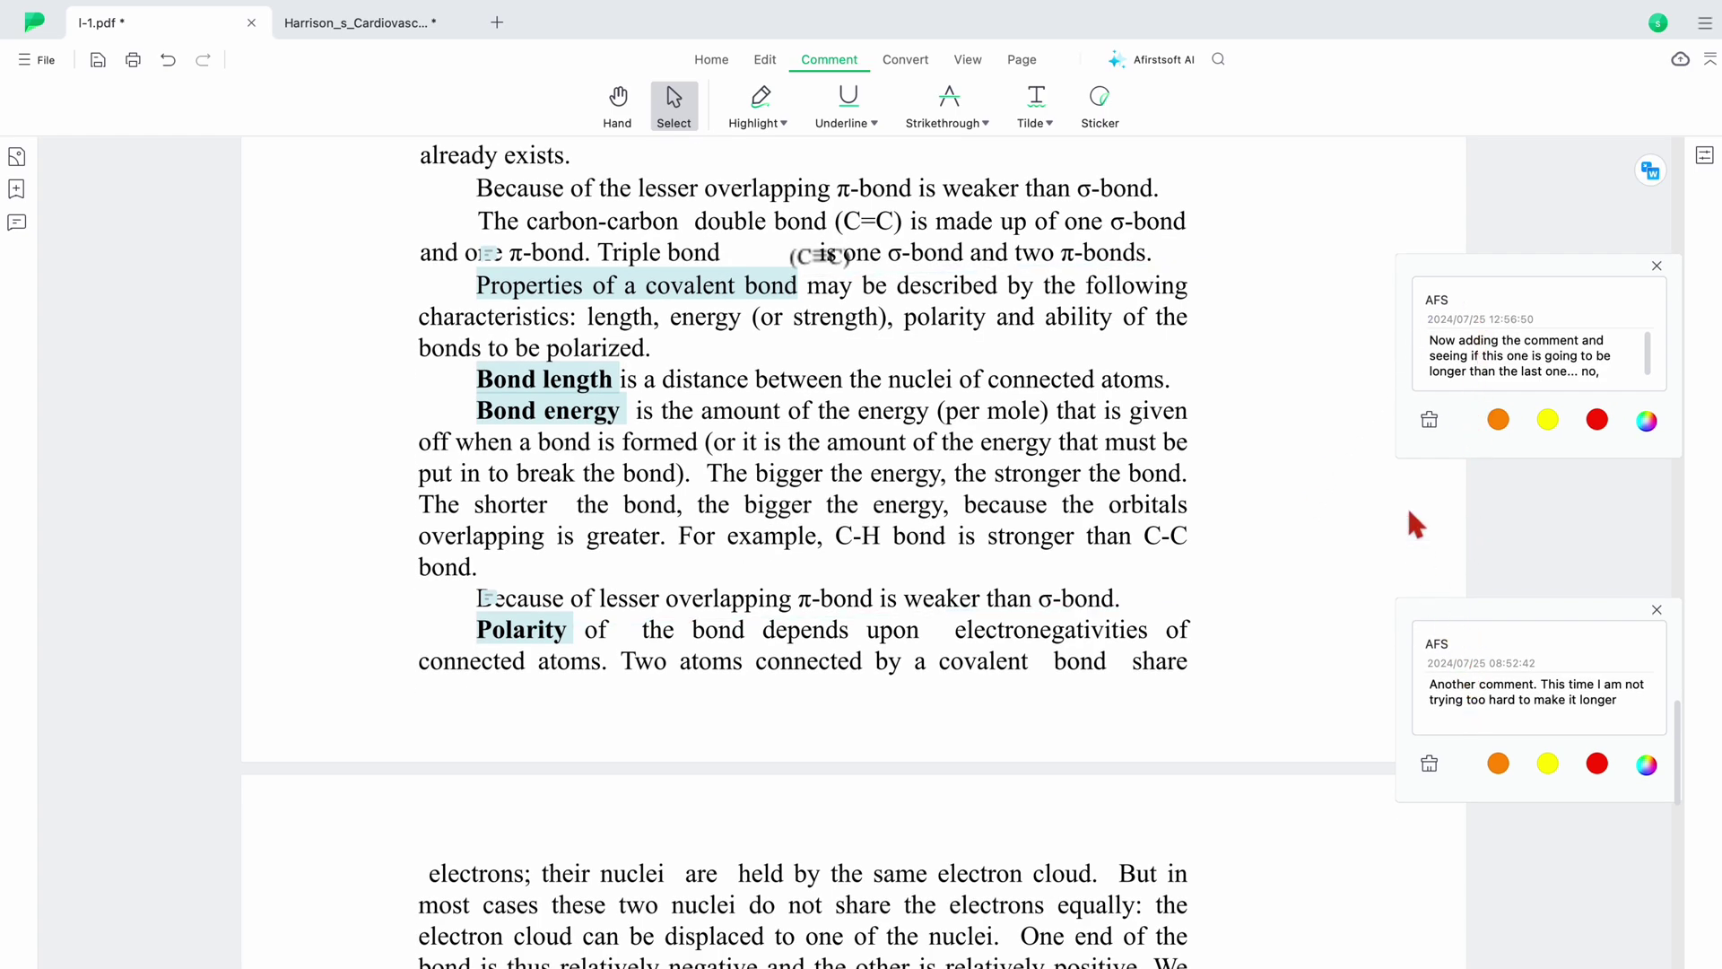
scroll(1382, 319, "up", 3)
scroll(1381, 318, "up", 3)
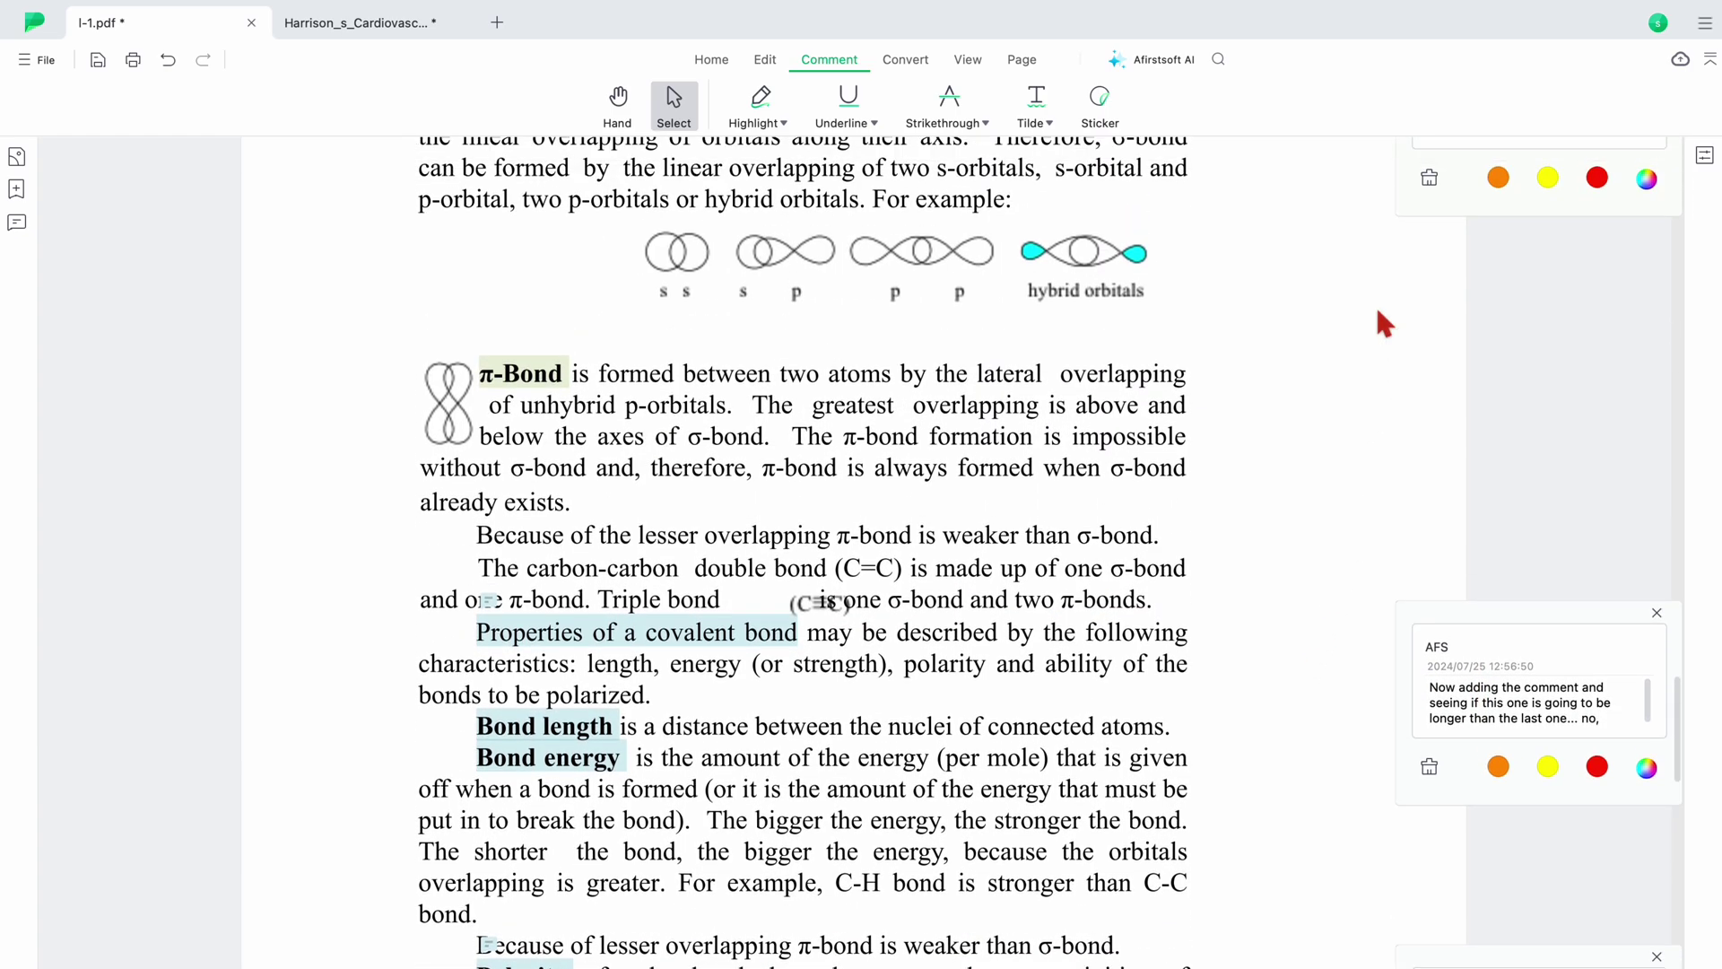
scroll(1379, 314, "up", 3)
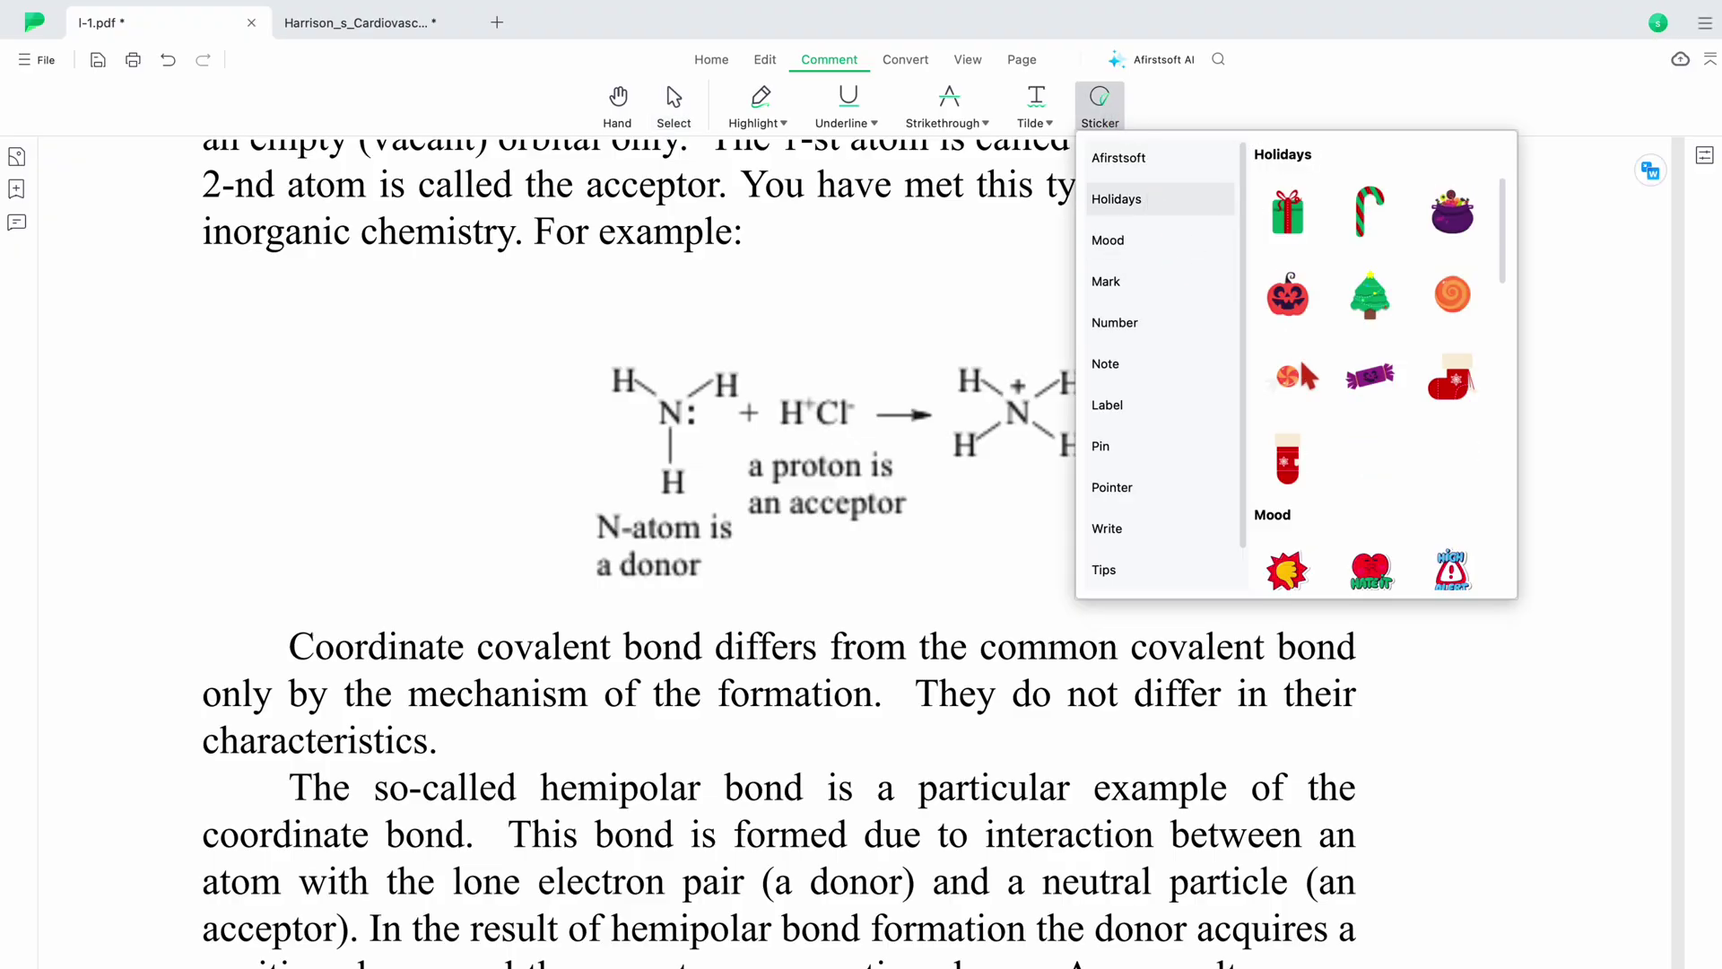
- Place the green swirl sticker beside Cl⁻ in the ammonia reaction and enlarge it
scroll(1312, 384, "down", 6)
scroll(1315, 408, "up", 2)
scroll(1310, 403, "down", 2)
left_click(1370, 364)
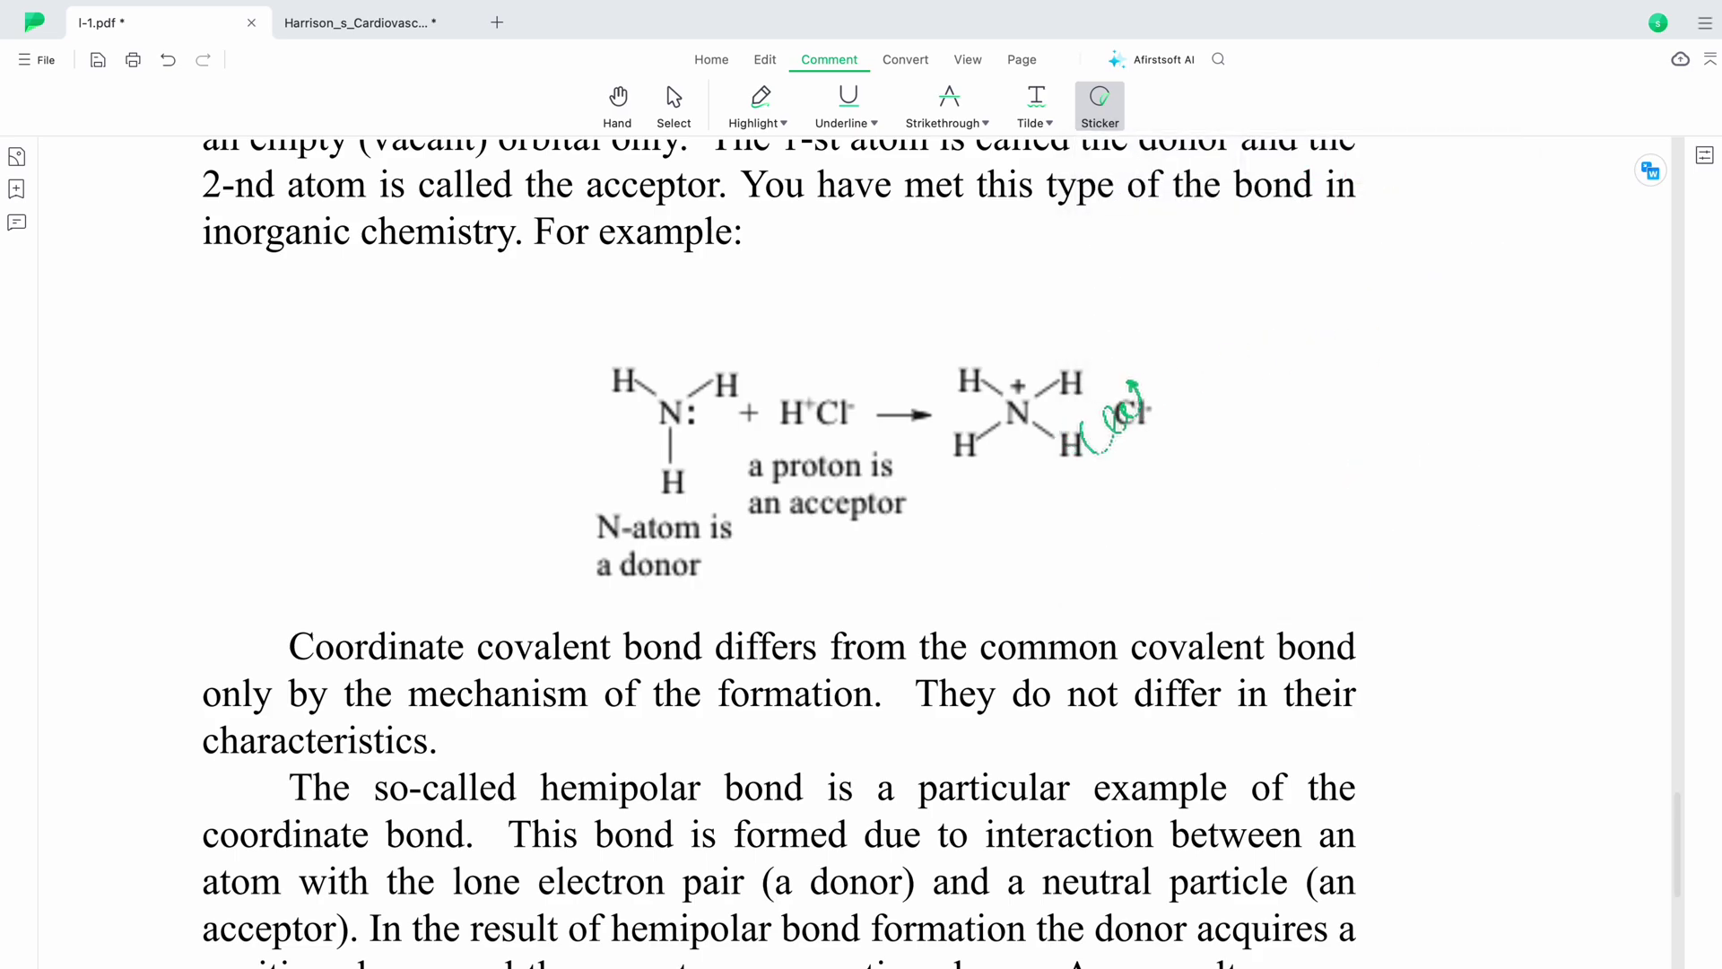
left_click(1368, 516)
left_click_drag(1368, 516, 1353, 445)
left_click_drag(1430, 518, 1405, 495)
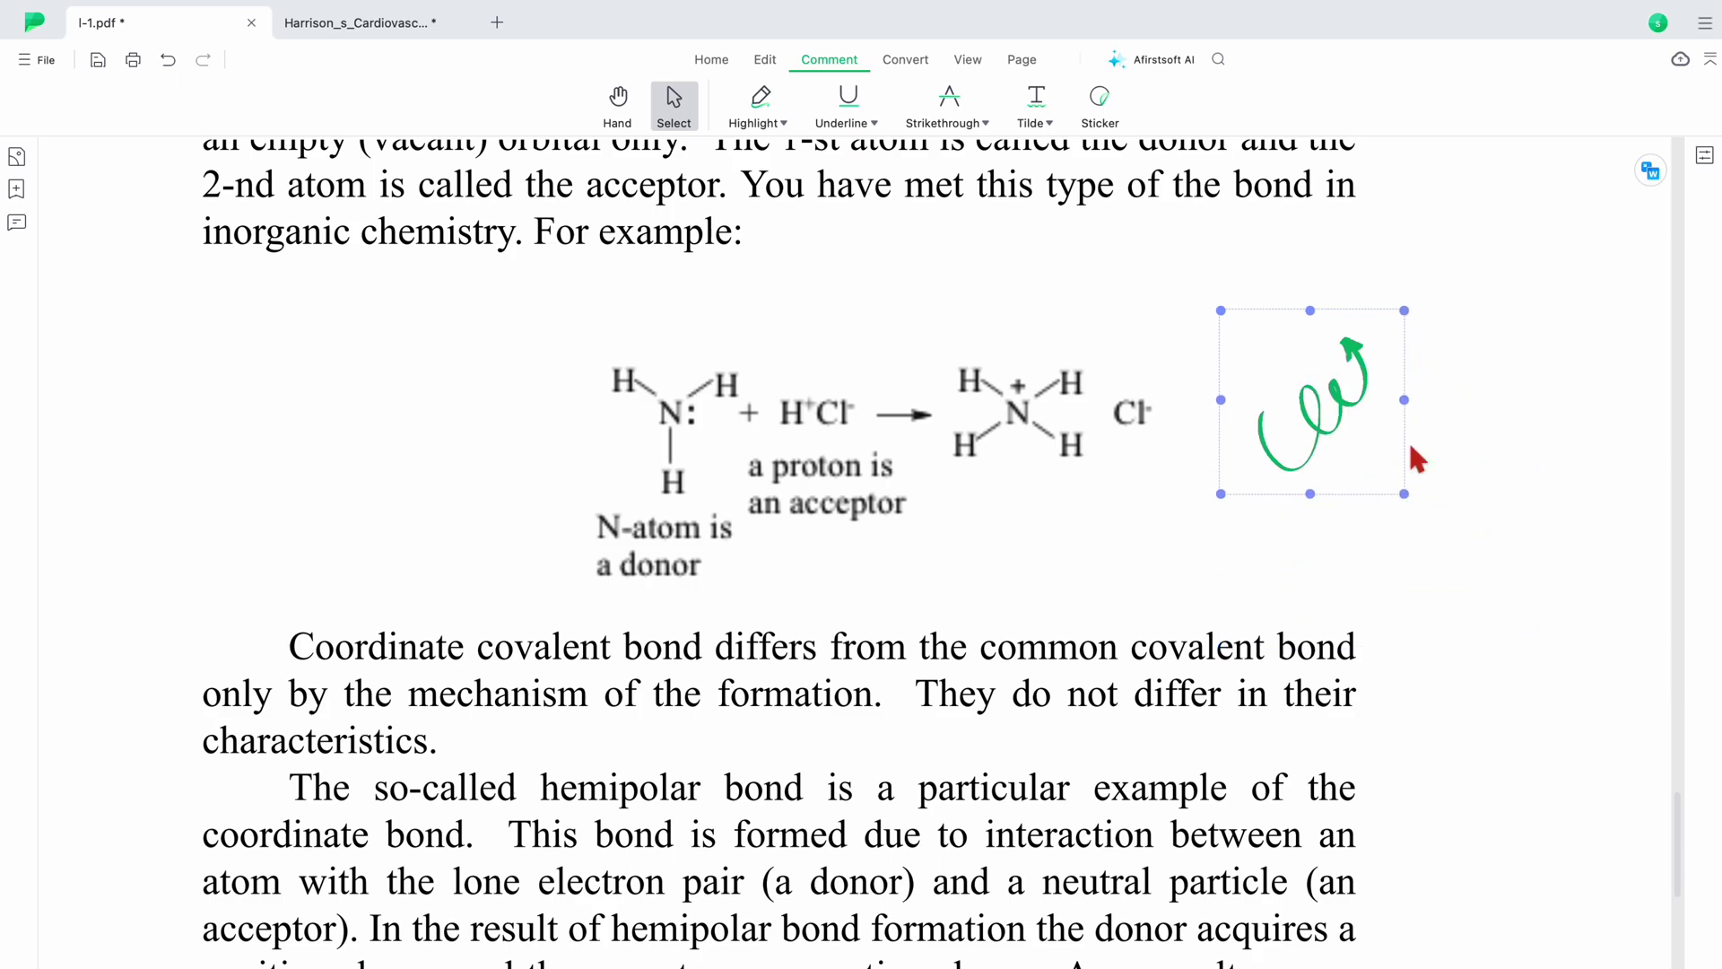
- Add a pop-up note reading 'I ca' to the swirl sticker
right_click(1320, 418)
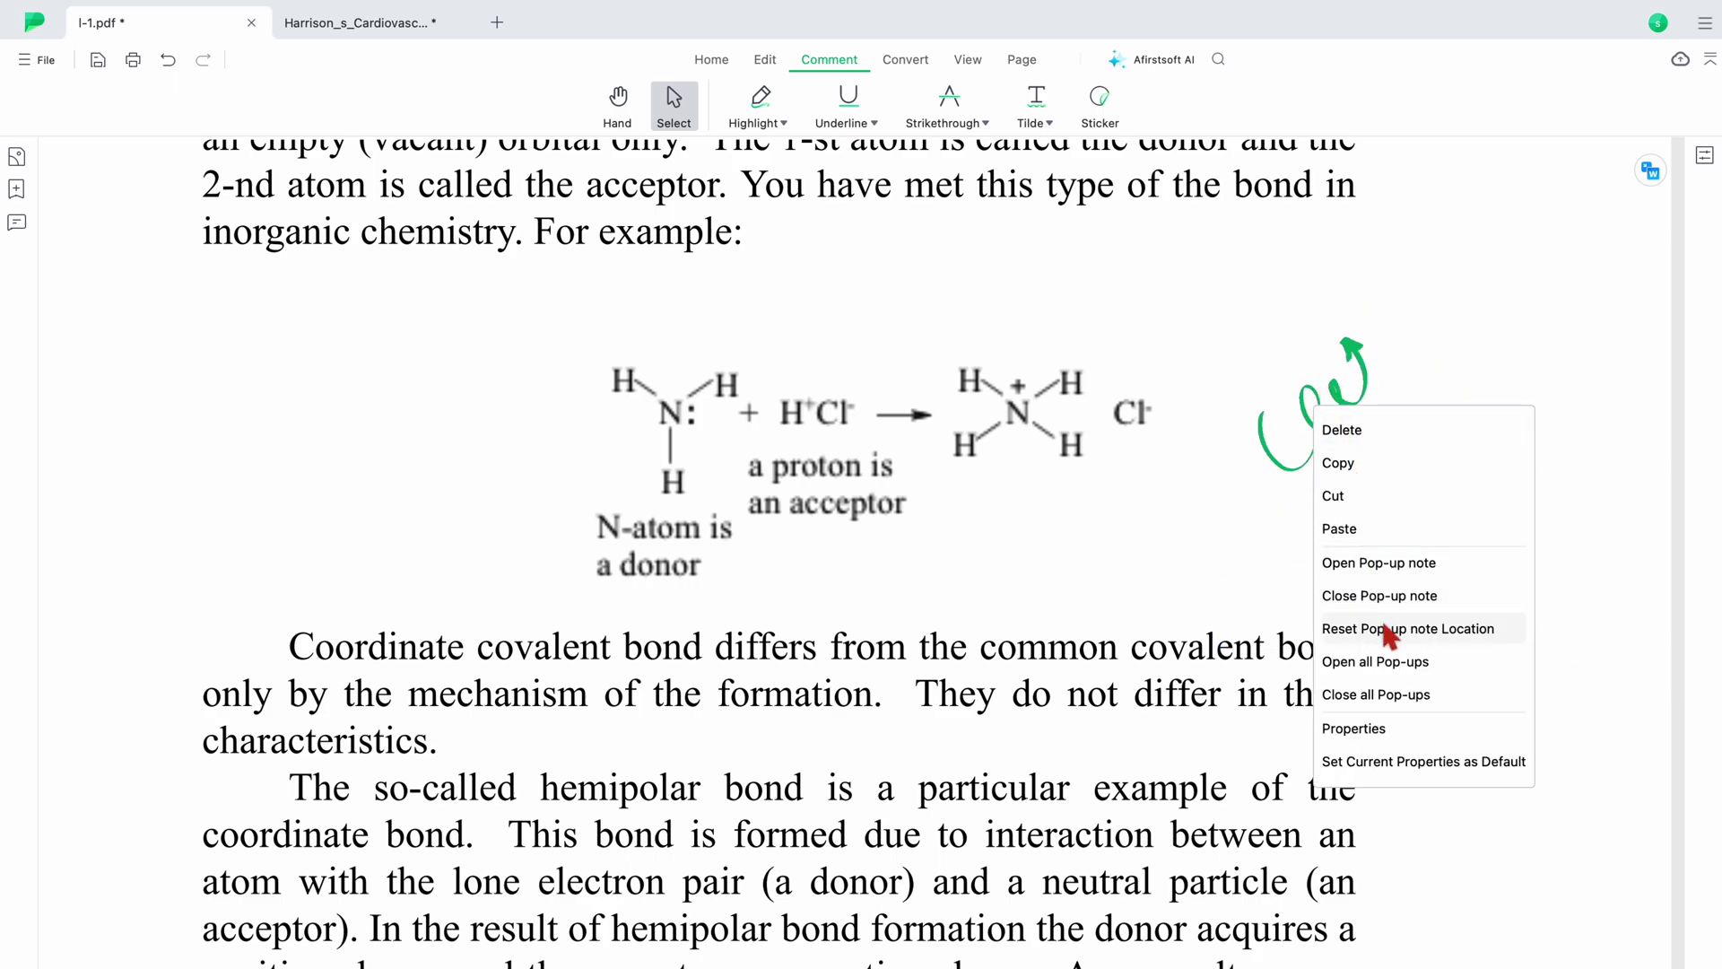
left_click(1390, 565)
type("I can even comment on the stickers, how fantastic is that?!")
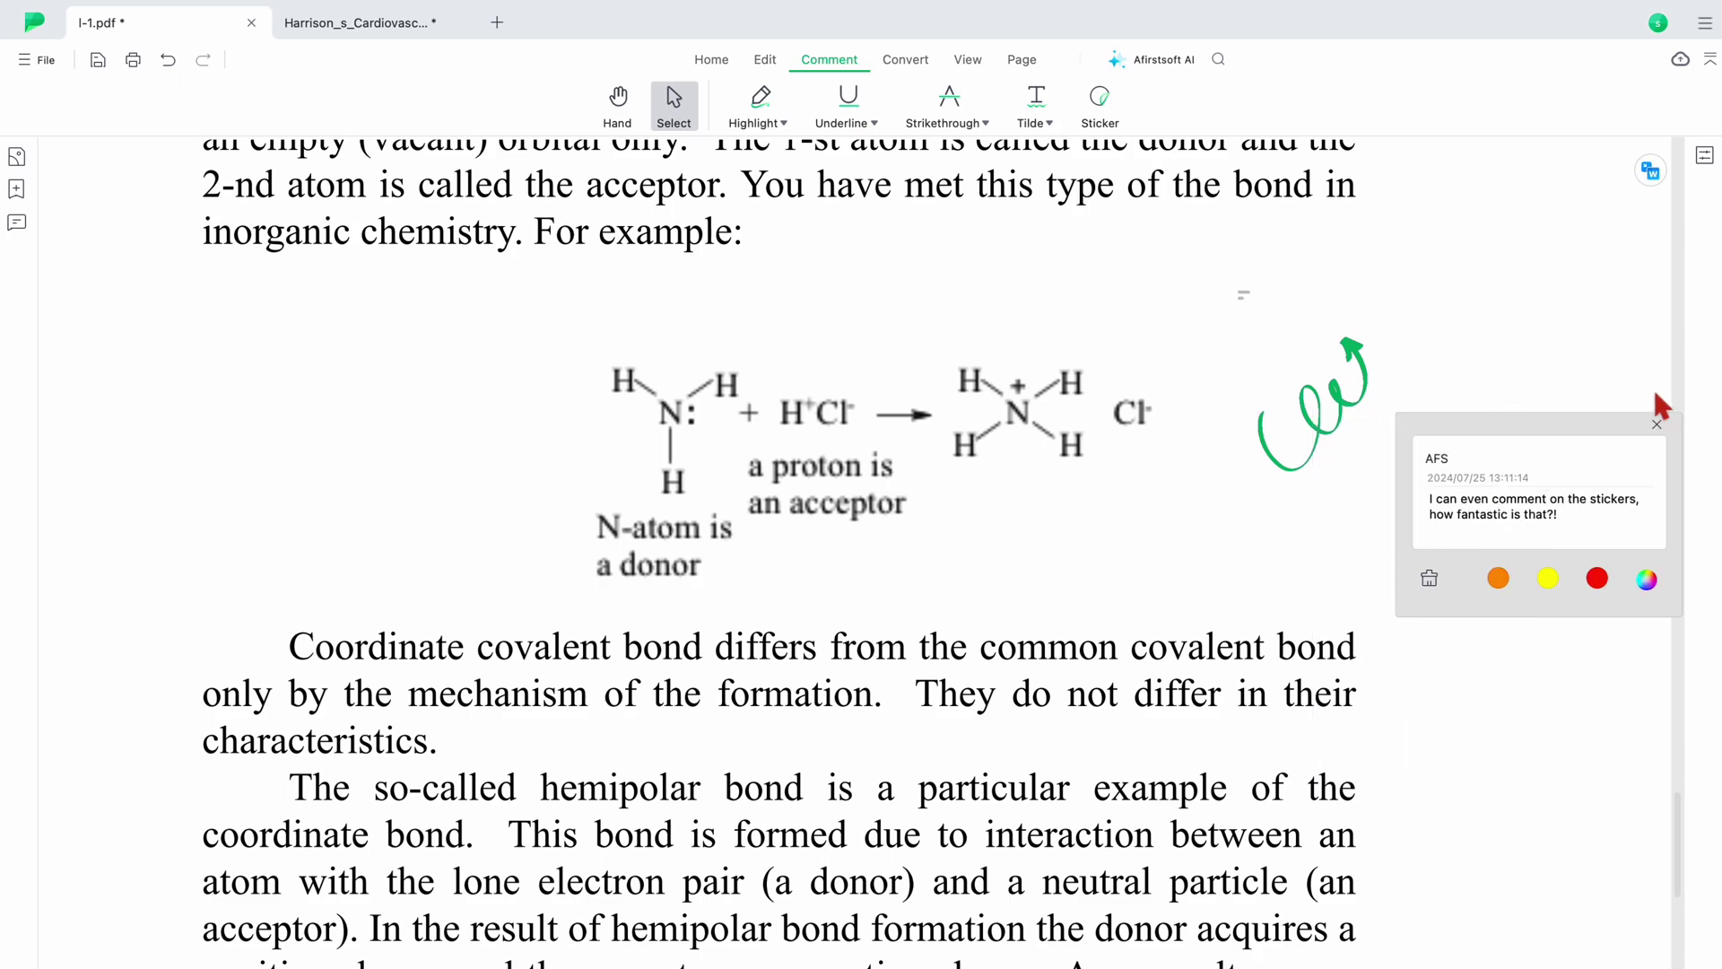
left_click(1657, 425)
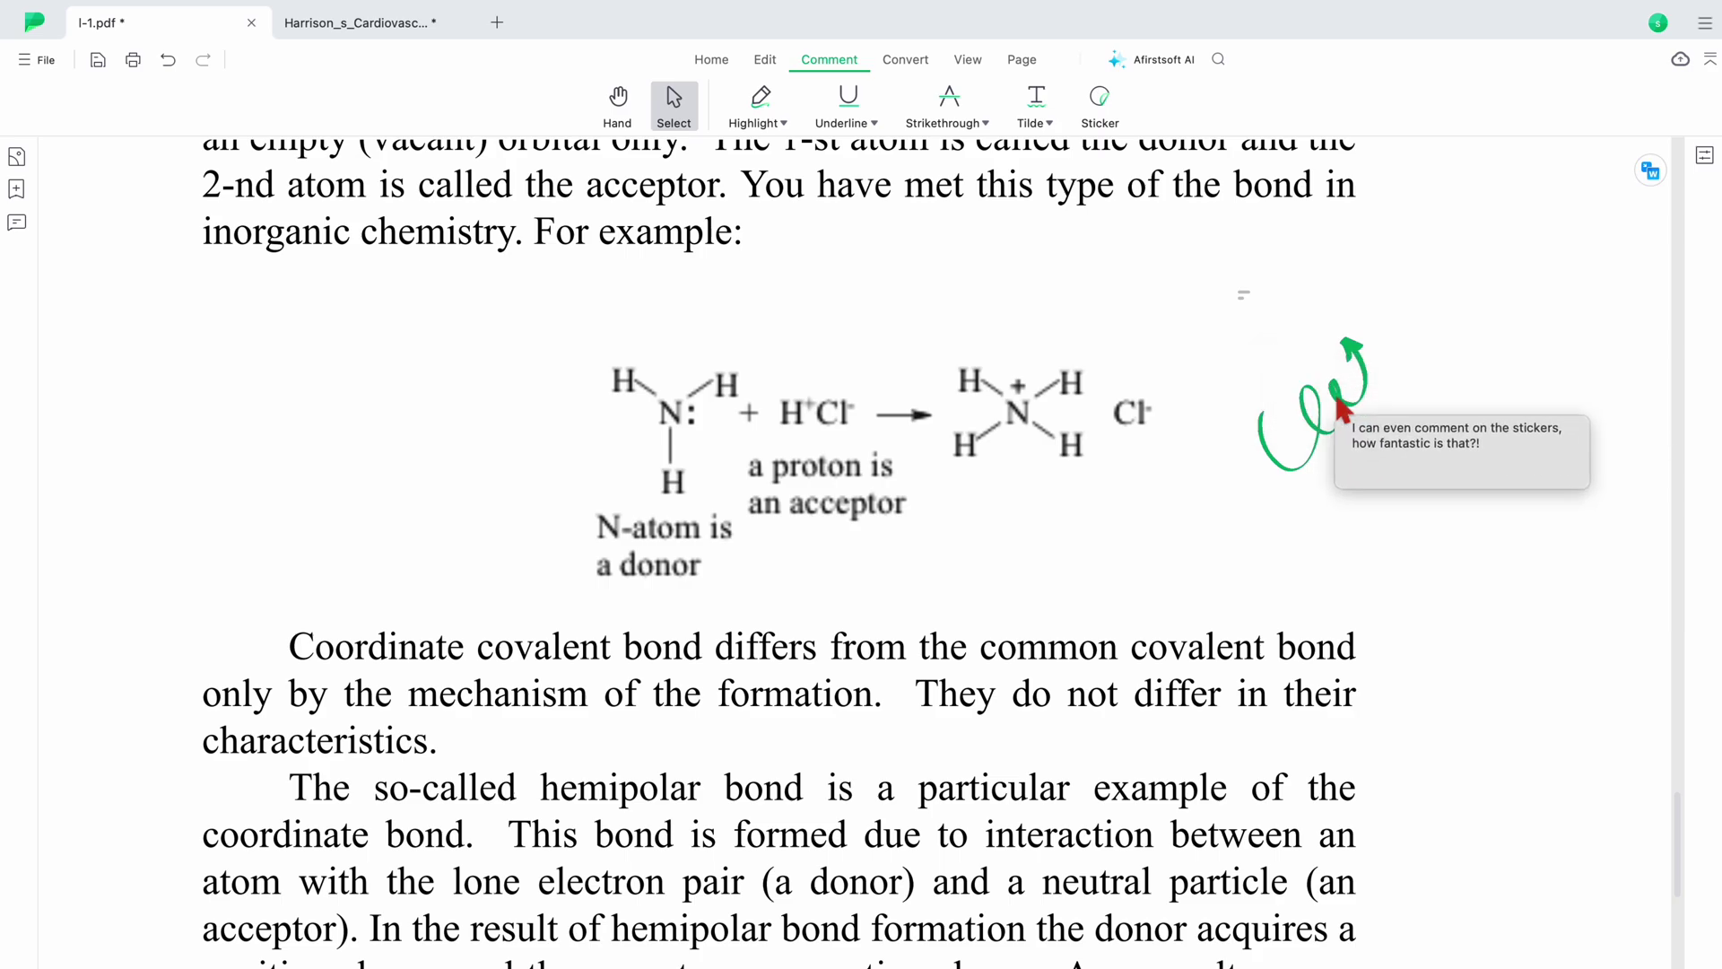
- Lower the swirl sticker's opacity to 45% in its Properties
left_click(1343, 372)
right_click(1345, 409)
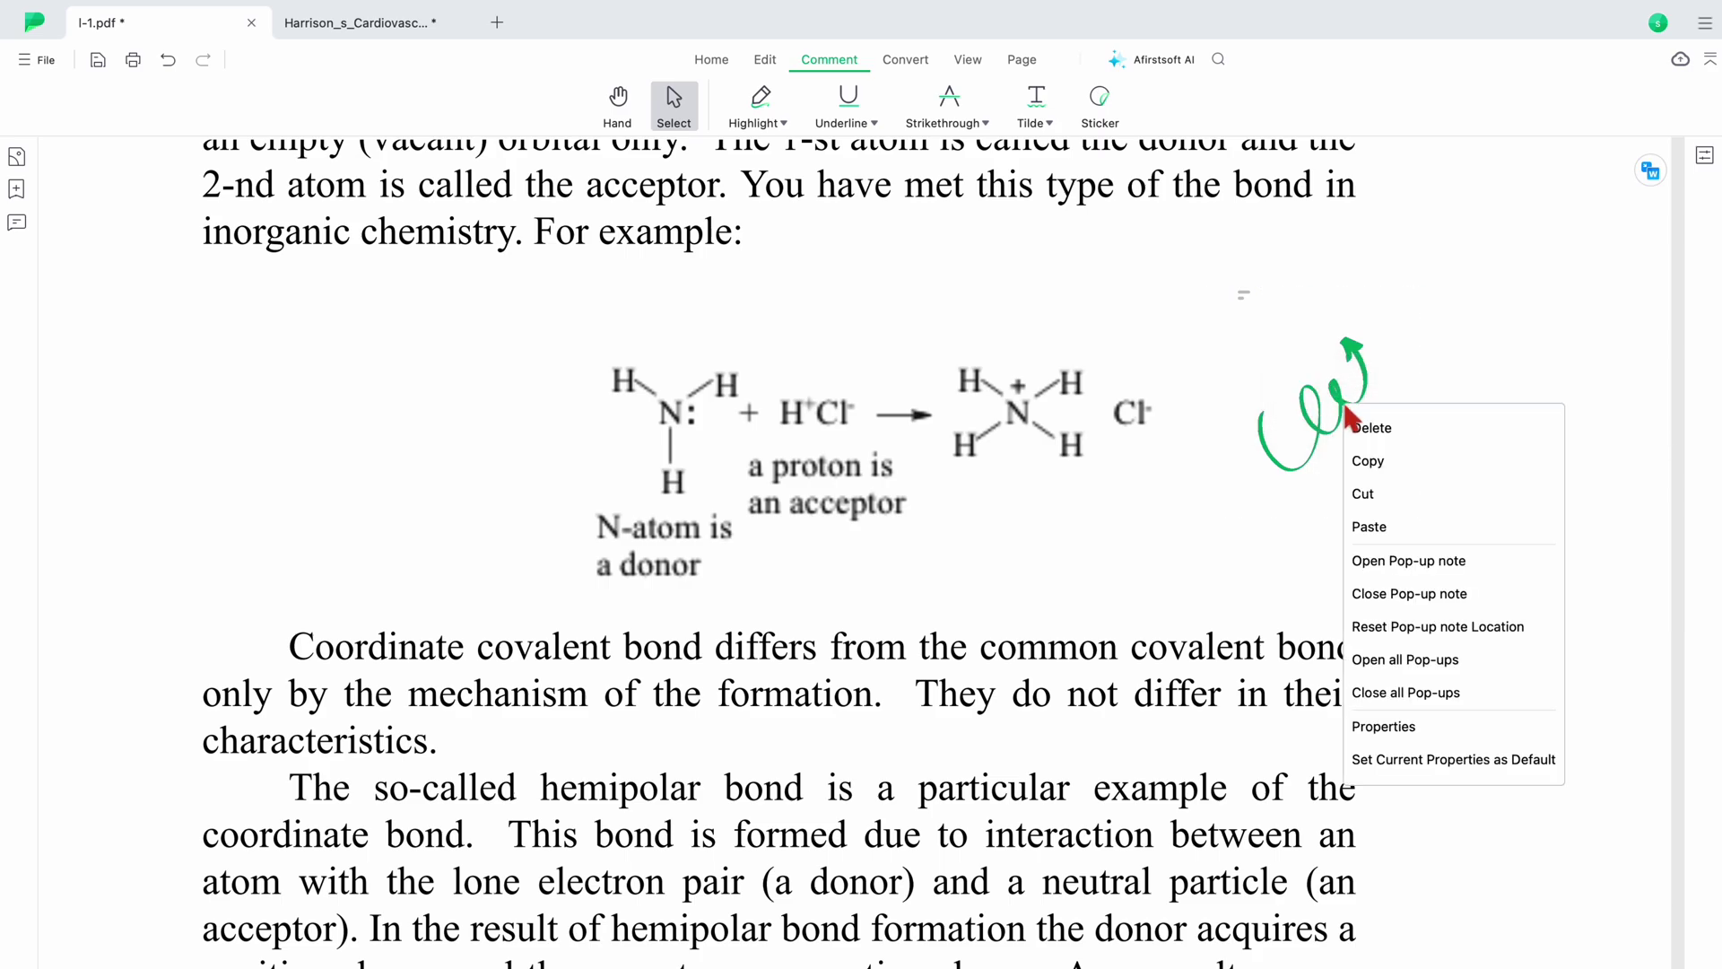
left_click(1435, 728)
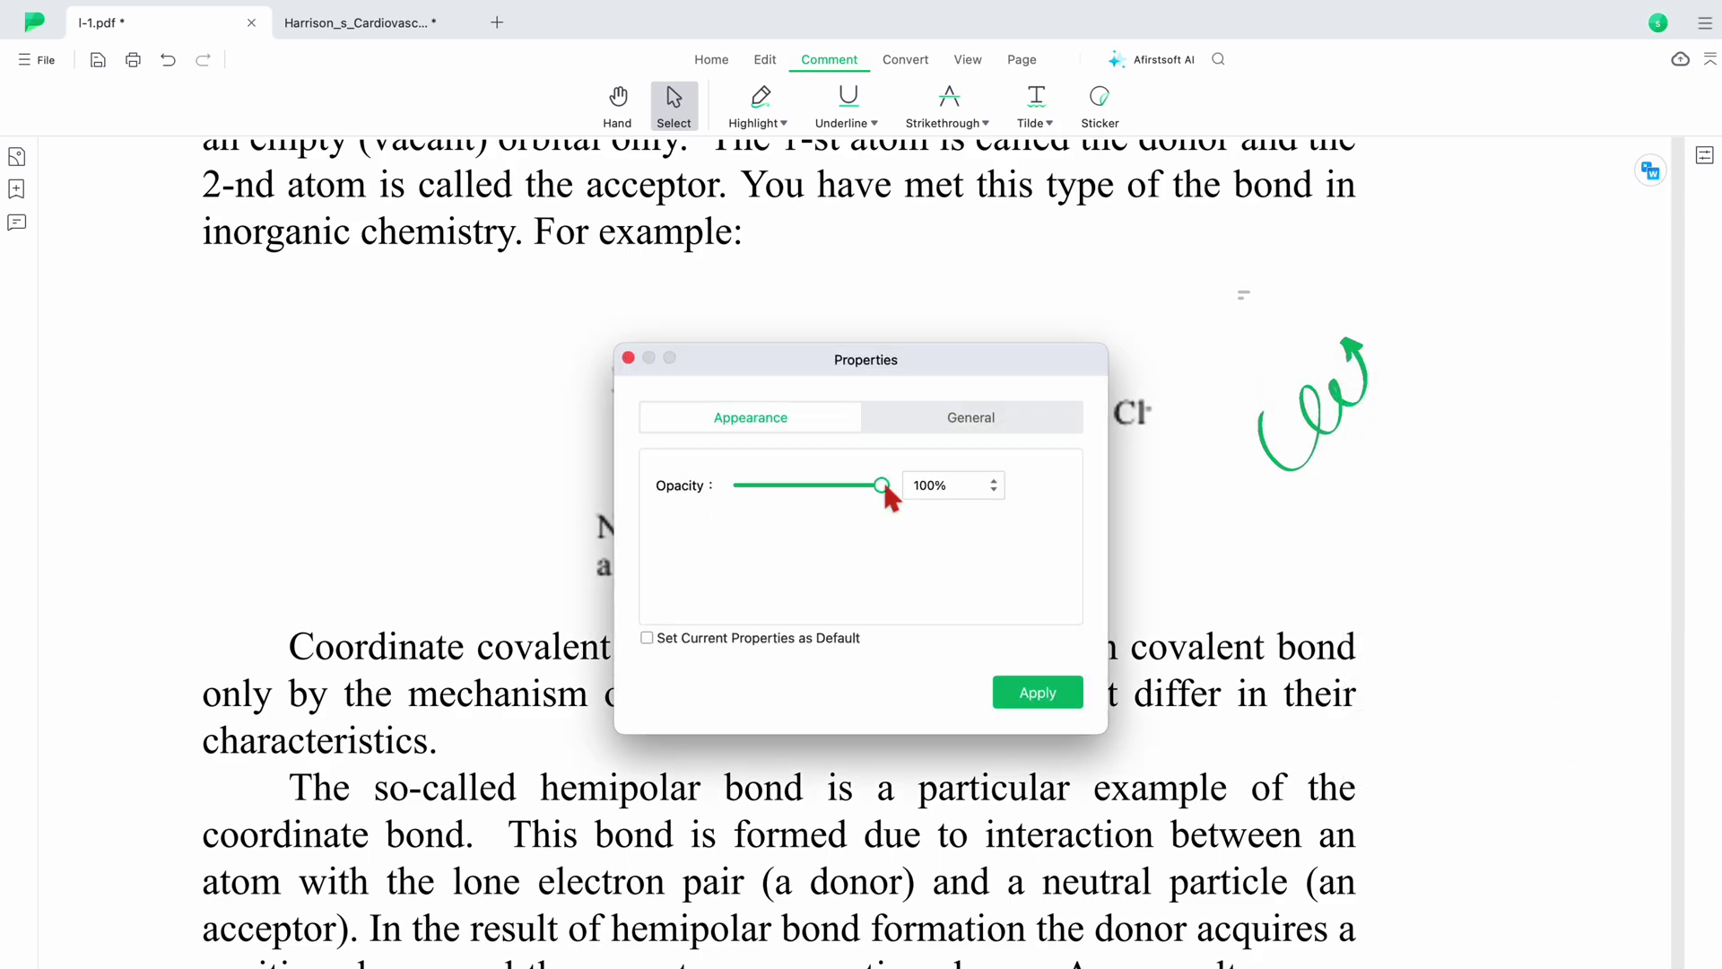
left_click_drag(883, 479, 804, 493)
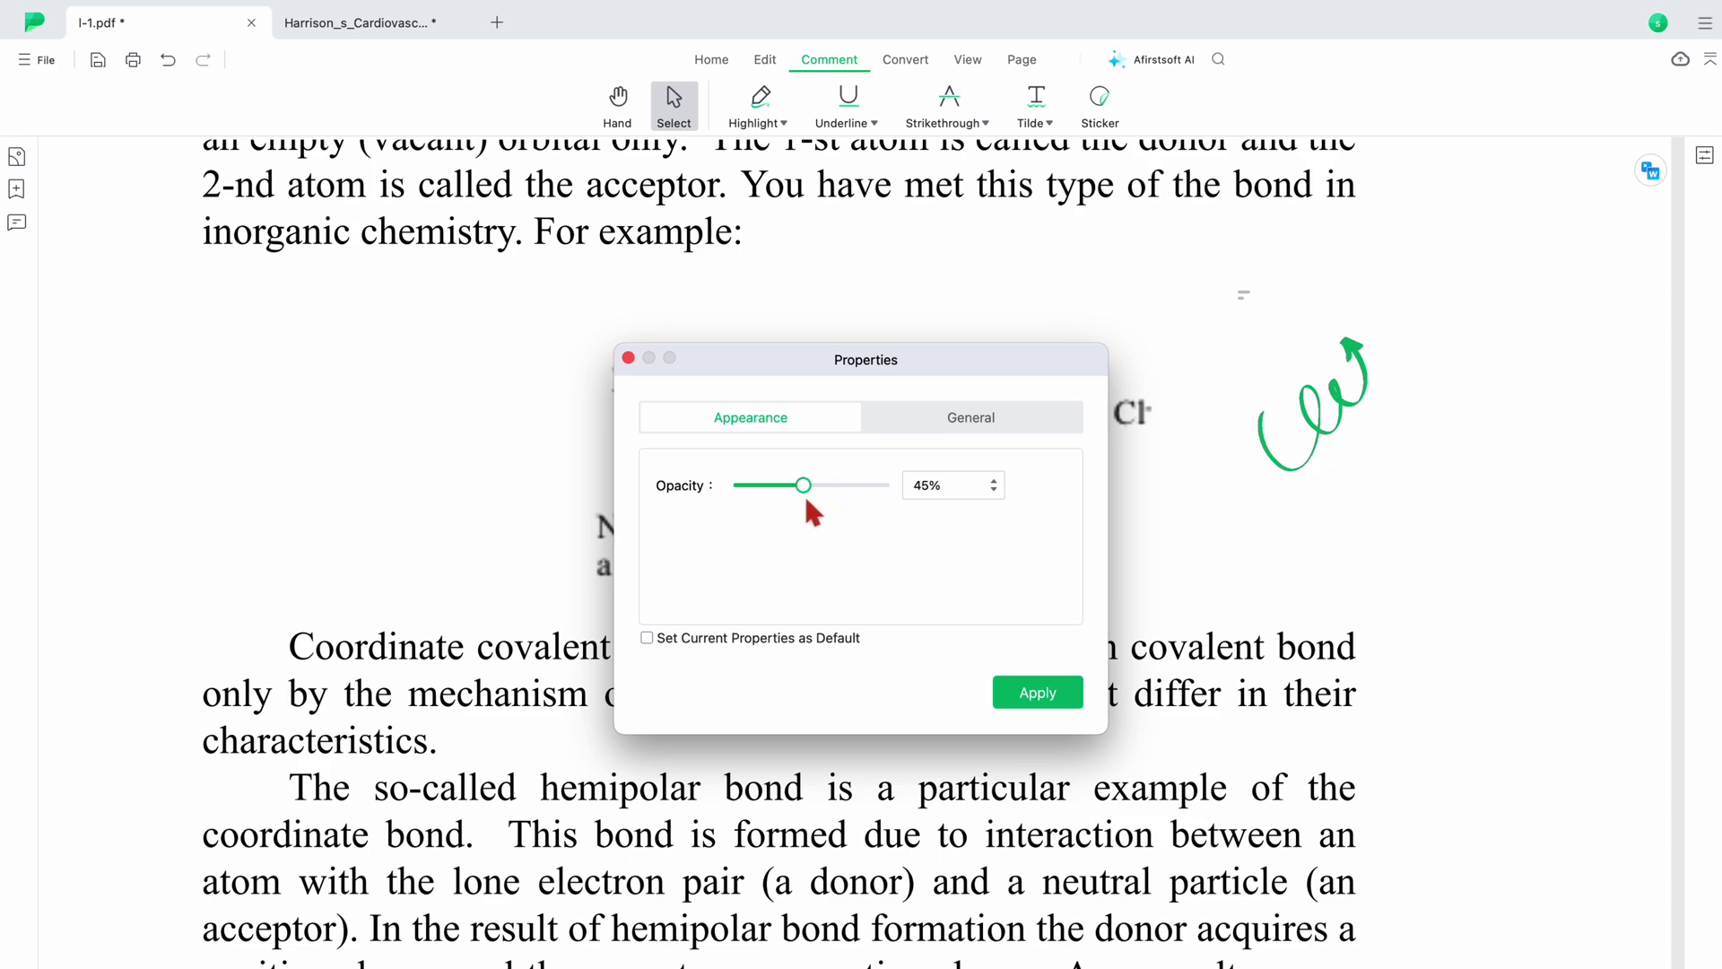
- Apply the 45% opacity, then browse the sticker collection through Pointer and Note to Mood stickers
left_click(1016, 695)
left_click(1100, 106)
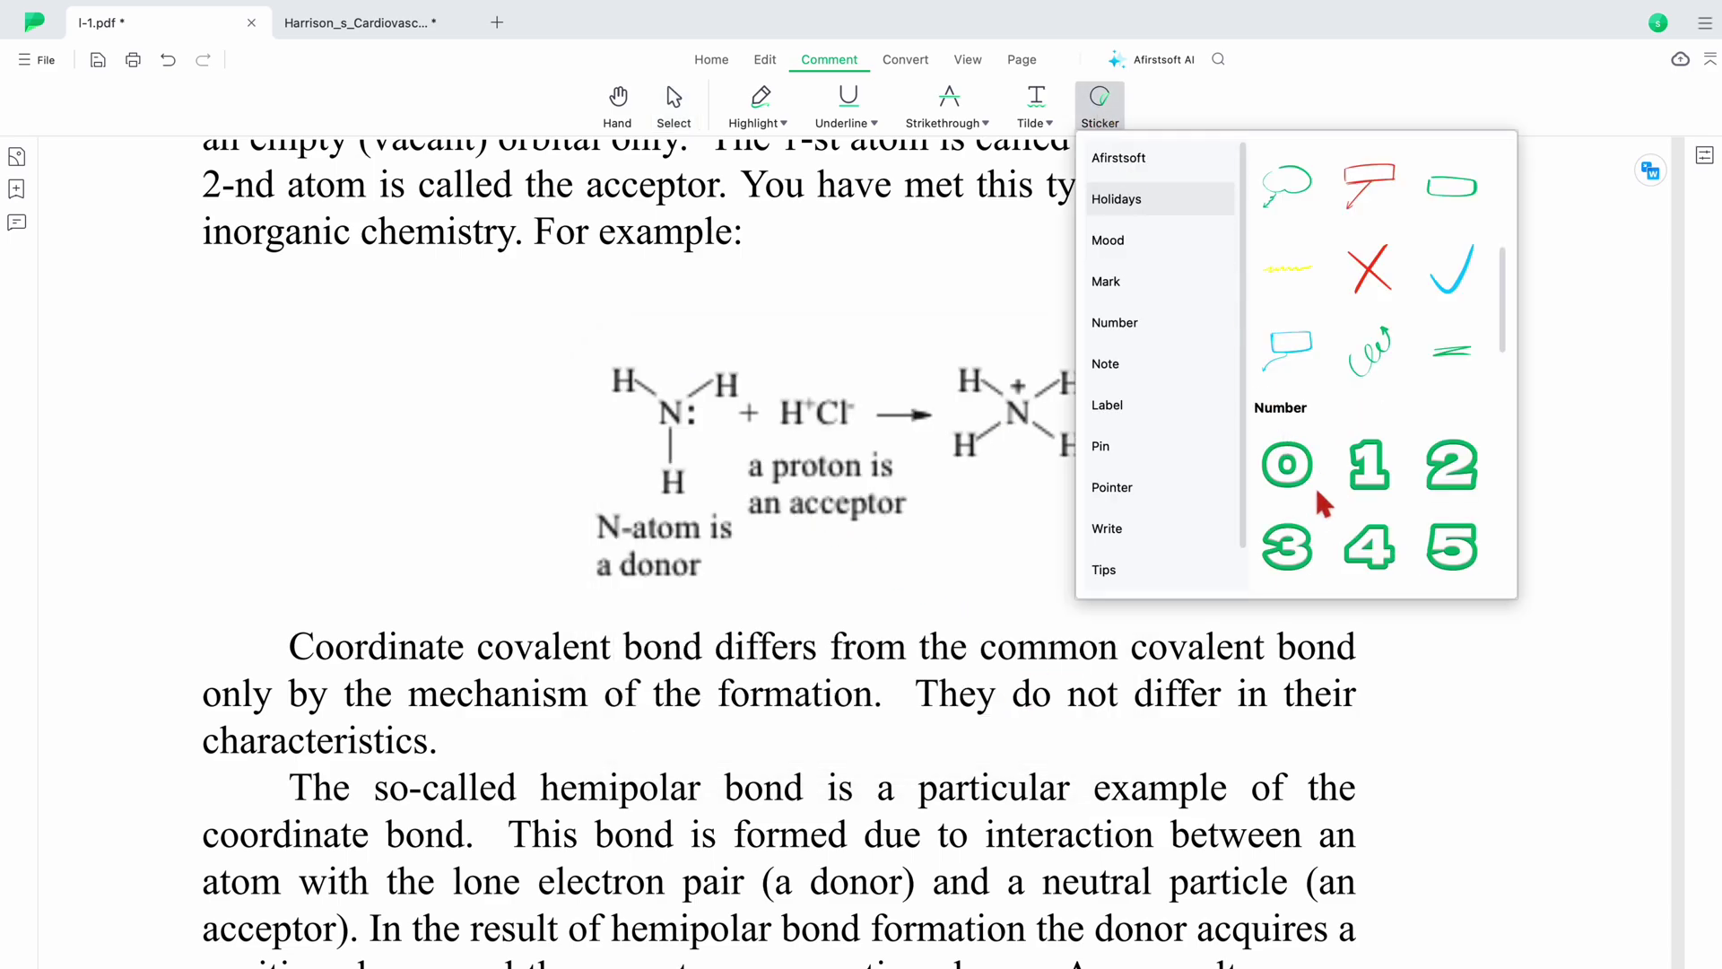
left_click(1112, 487)
scroll(1121, 489, "down", 1)
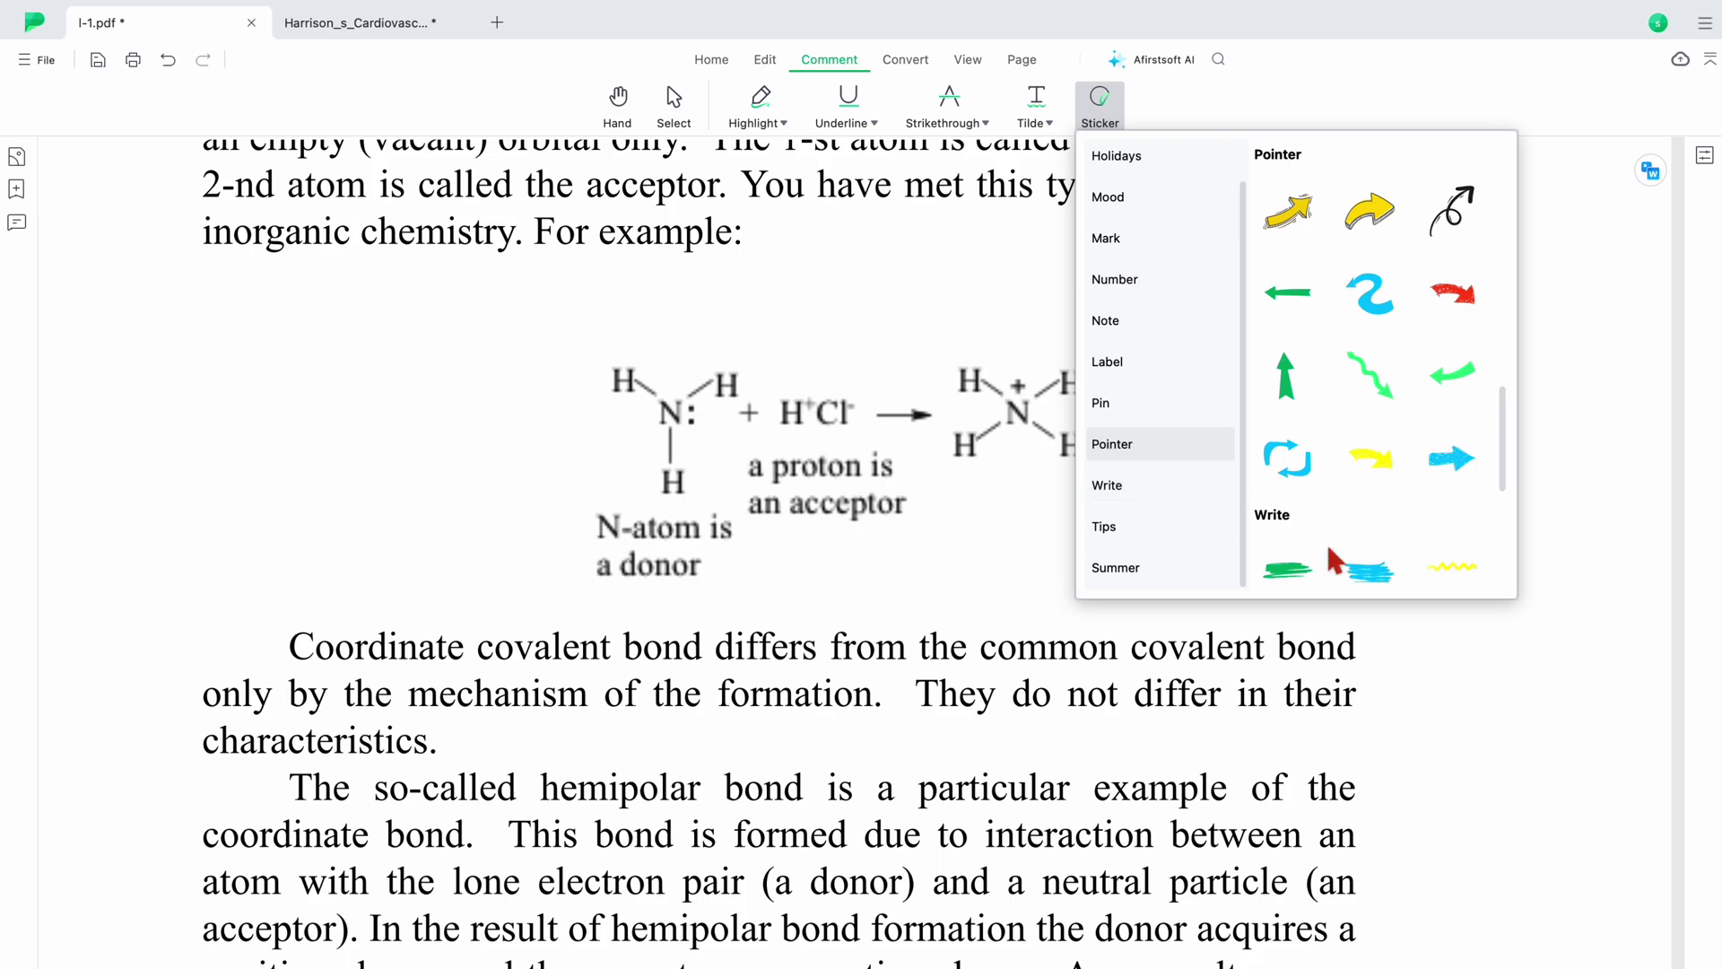
scroll(1345, 565, "down", 5)
left_click(1127, 328)
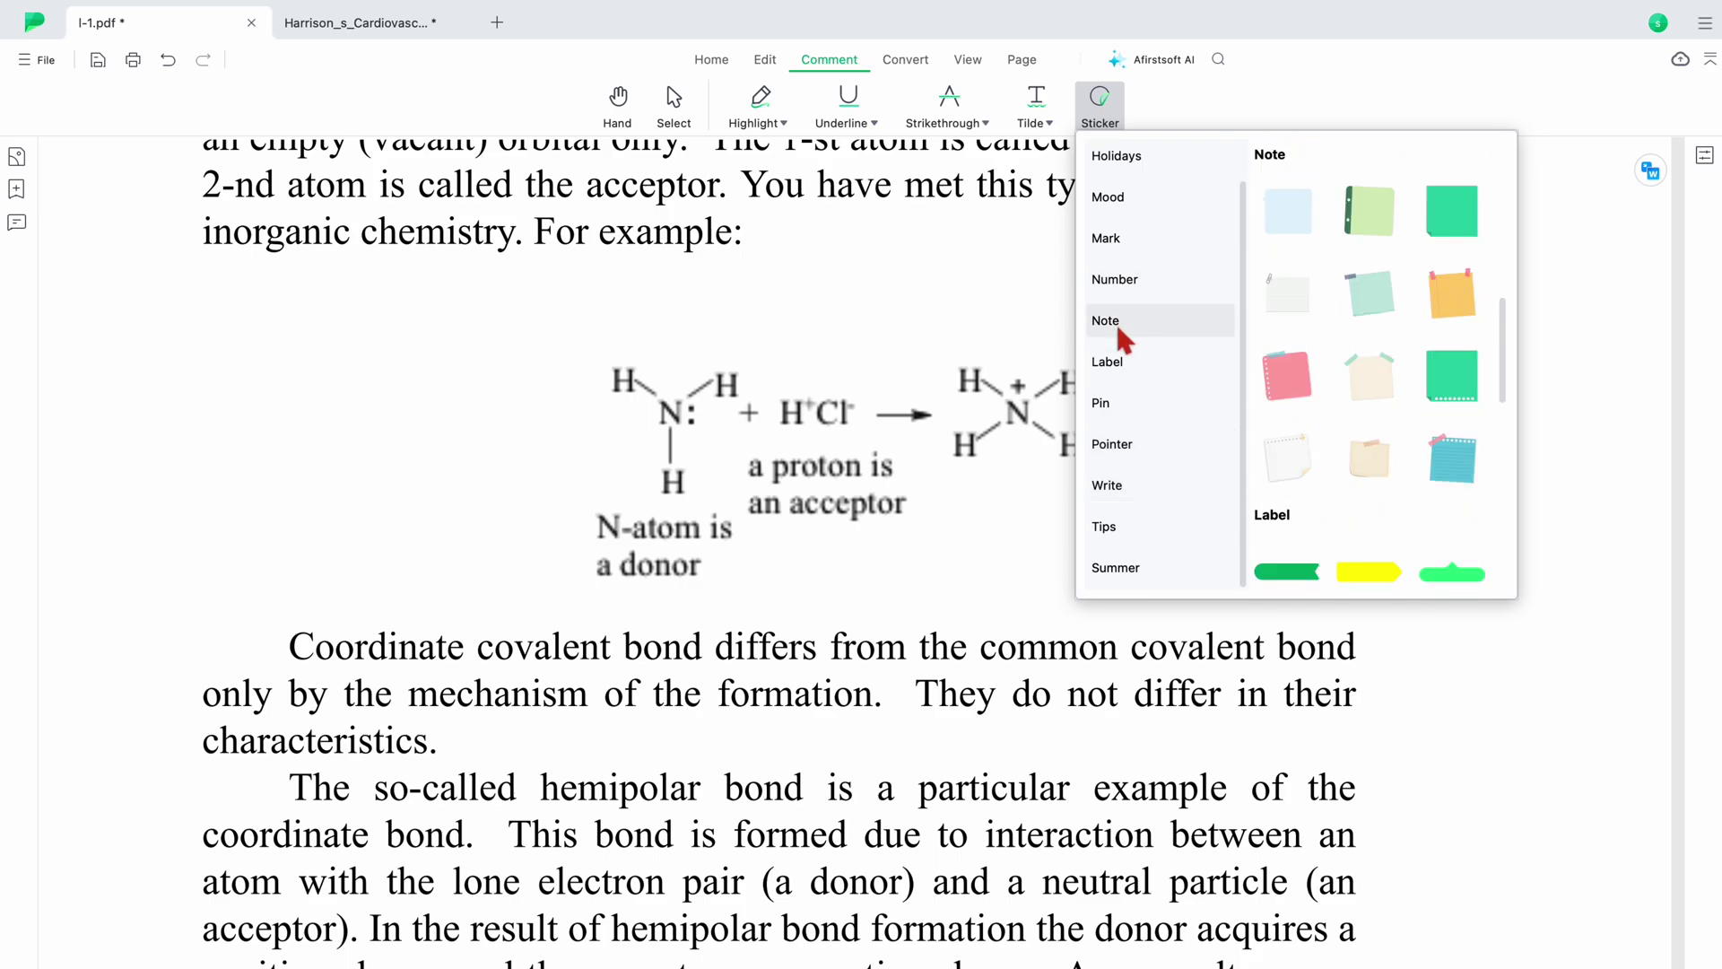
scroll(1148, 260, "up", 1)
left_click(1132, 249)
scroll(1378, 346, "up", 2)
scroll(1378, 345, "down", 2)
- Place a Great Idea sticker left of the ammonia reaction and enlarge it
left_click(1285, 225)
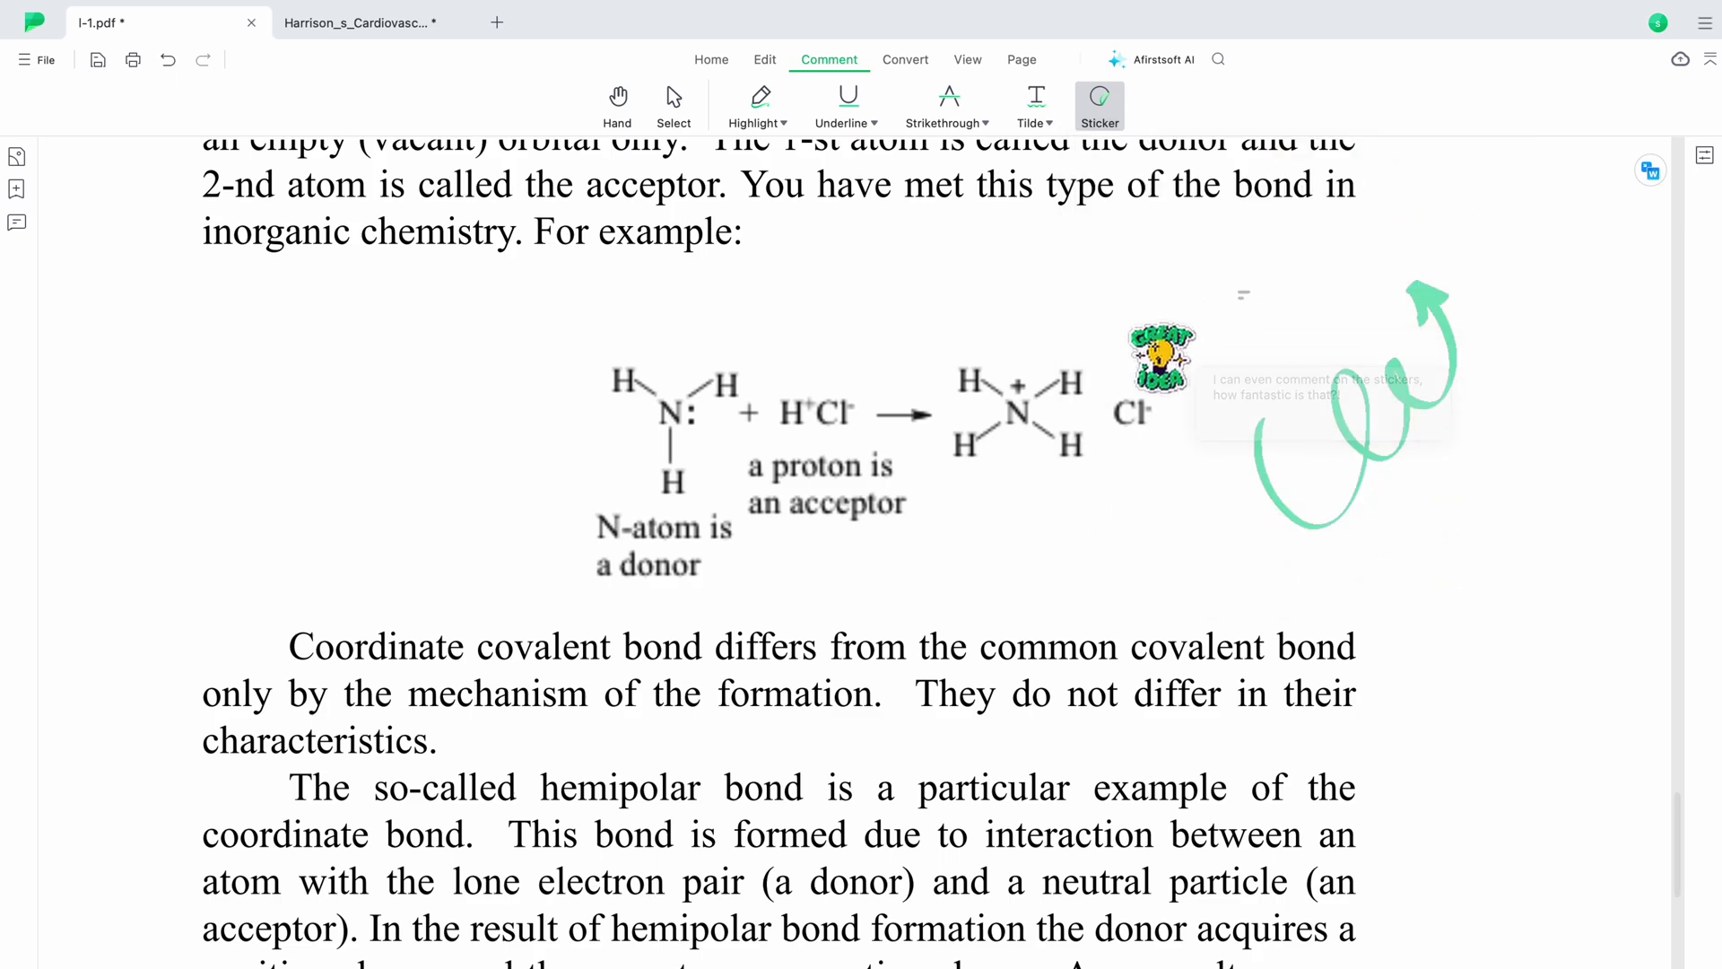
left_click(369, 393)
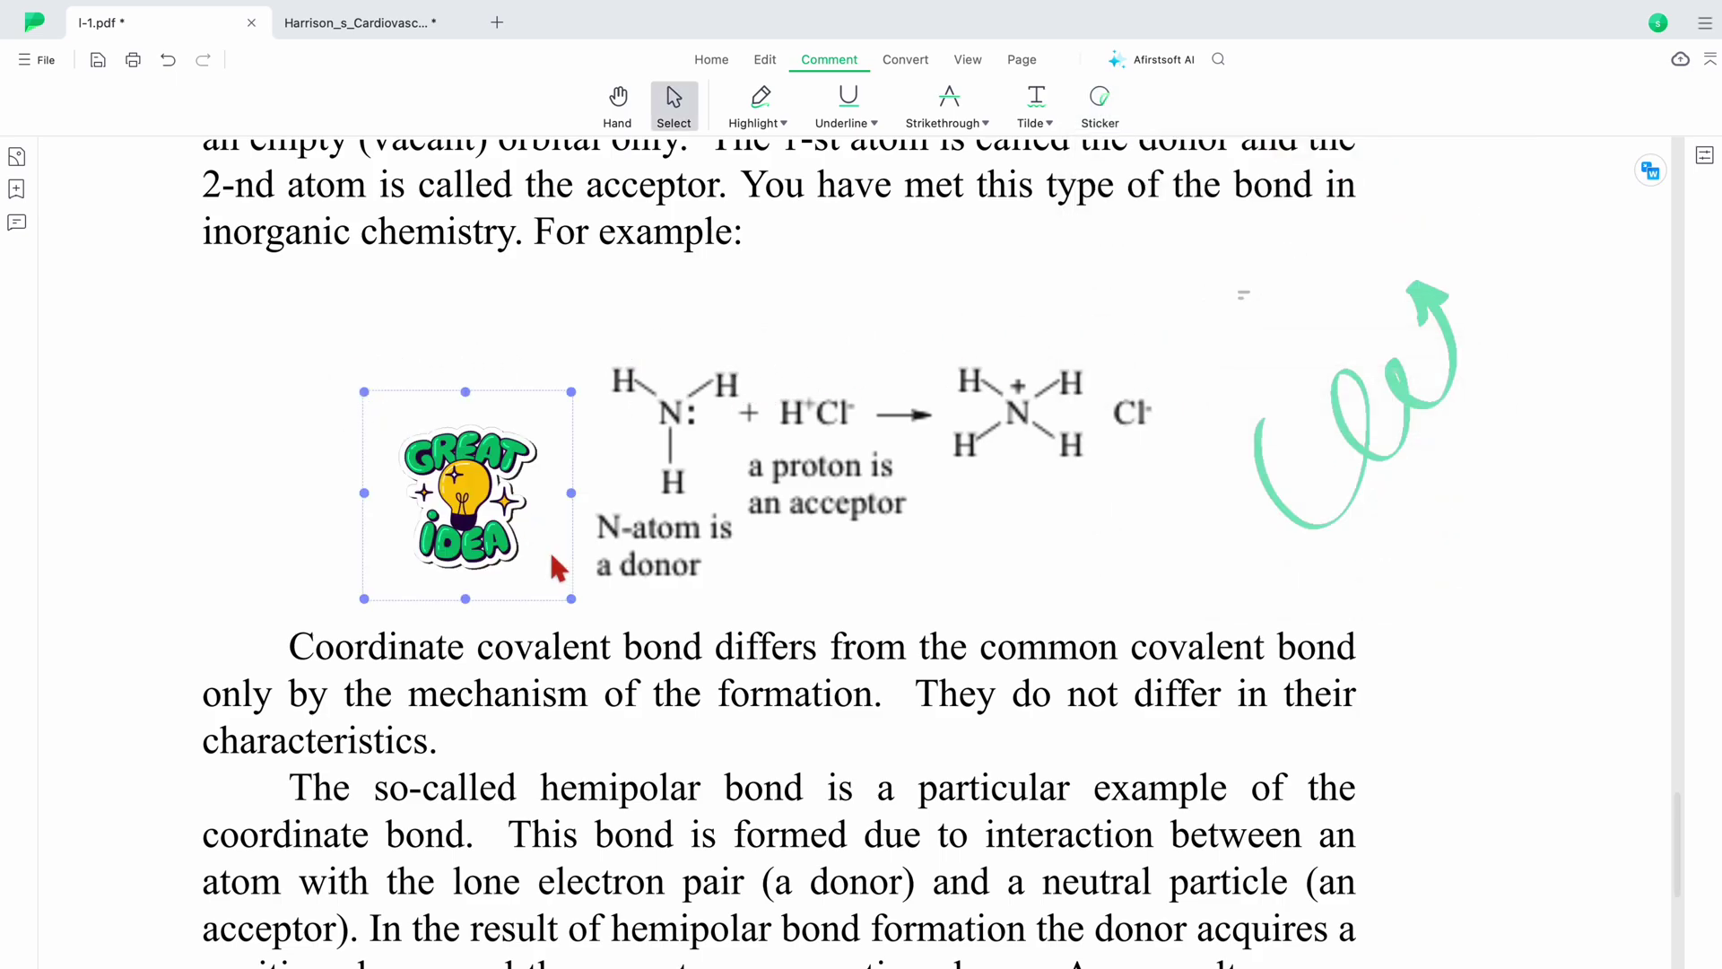
left_click_drag(578, 607, 682, 709)
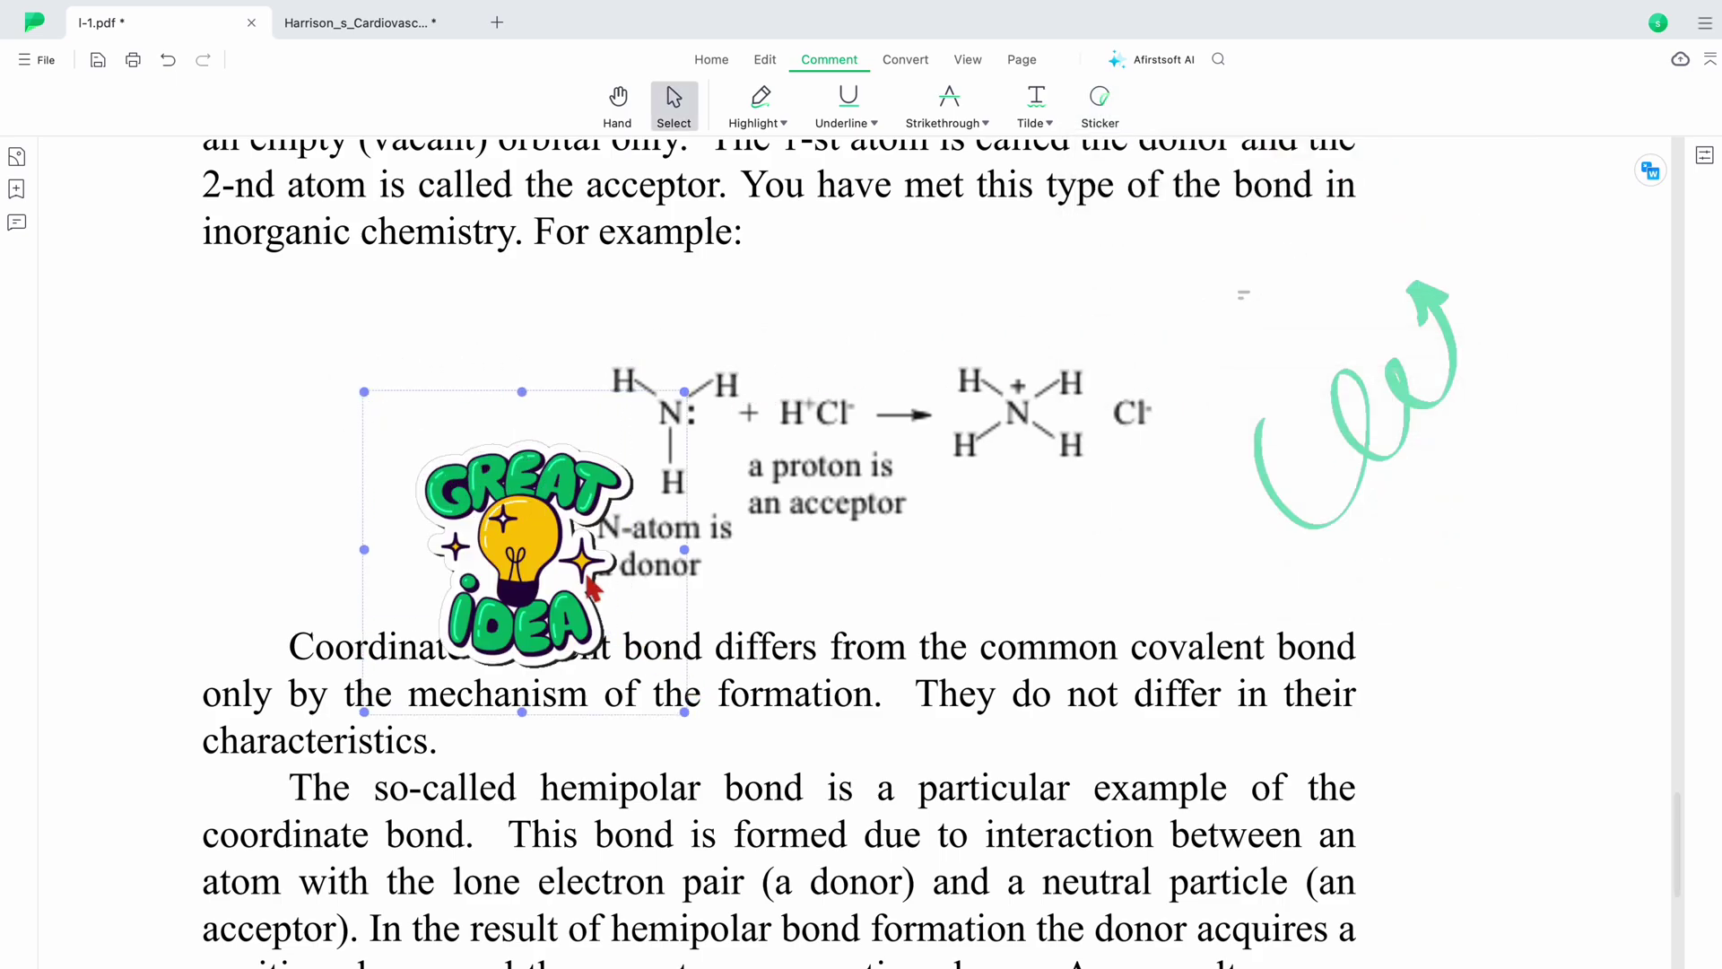
left_click_drag(579, 567, 360, 459)
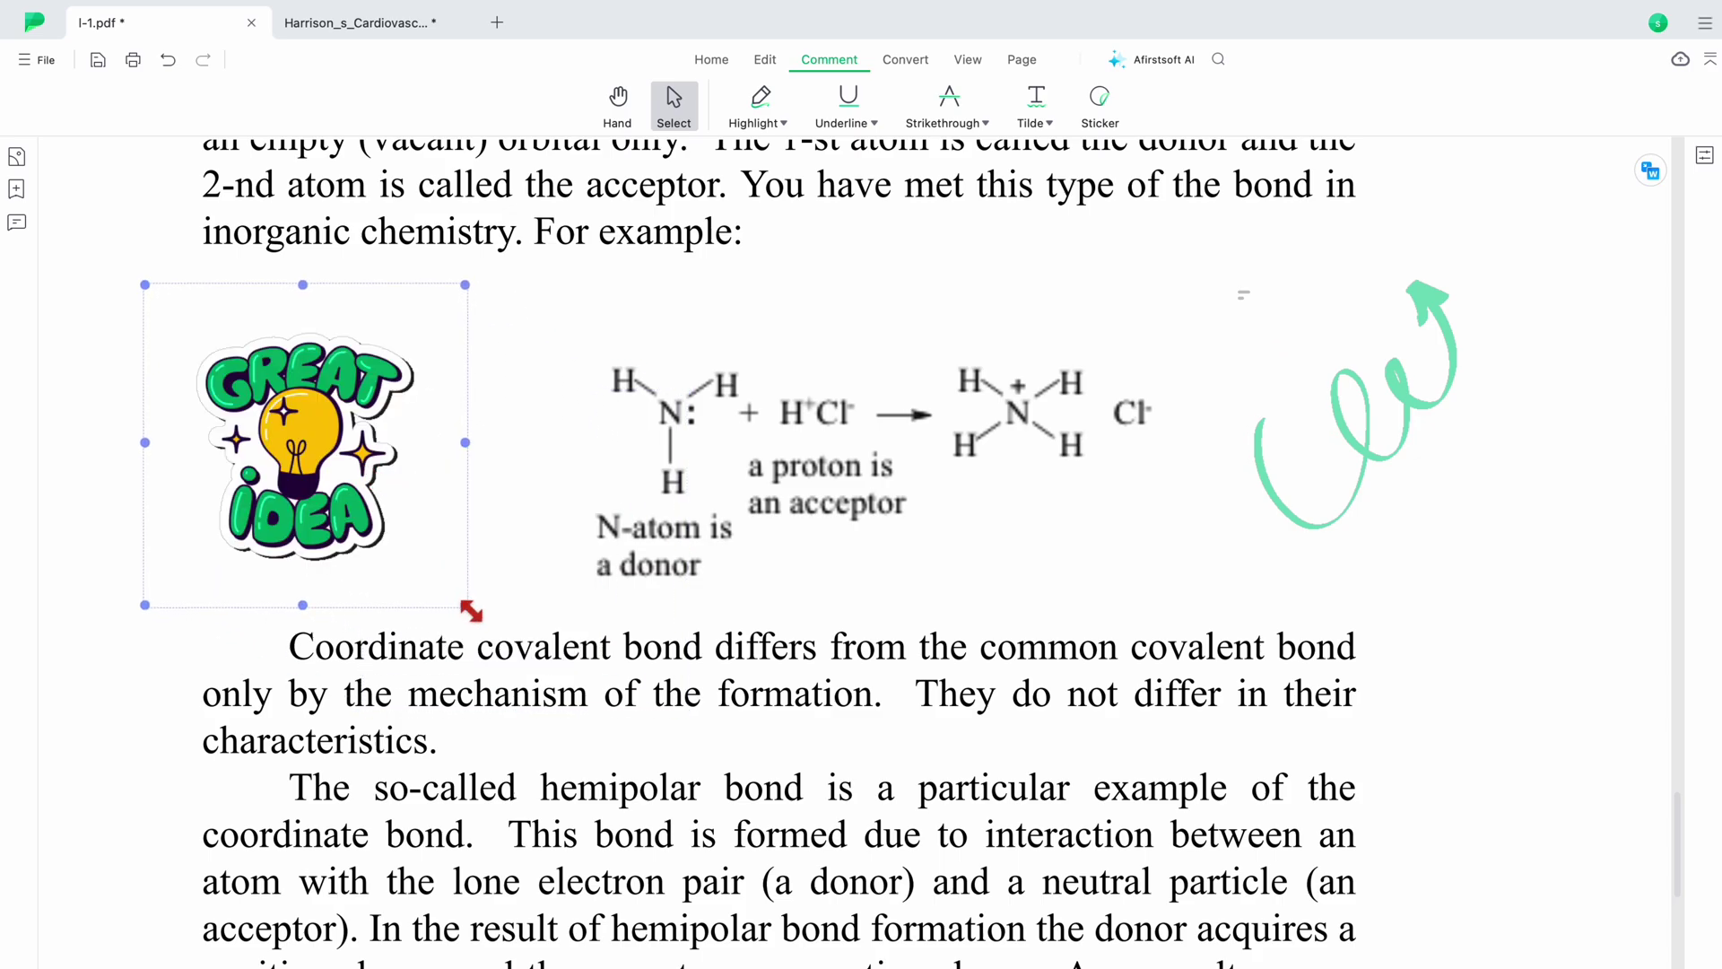
left_click_drag(471, 611, 511, 627)
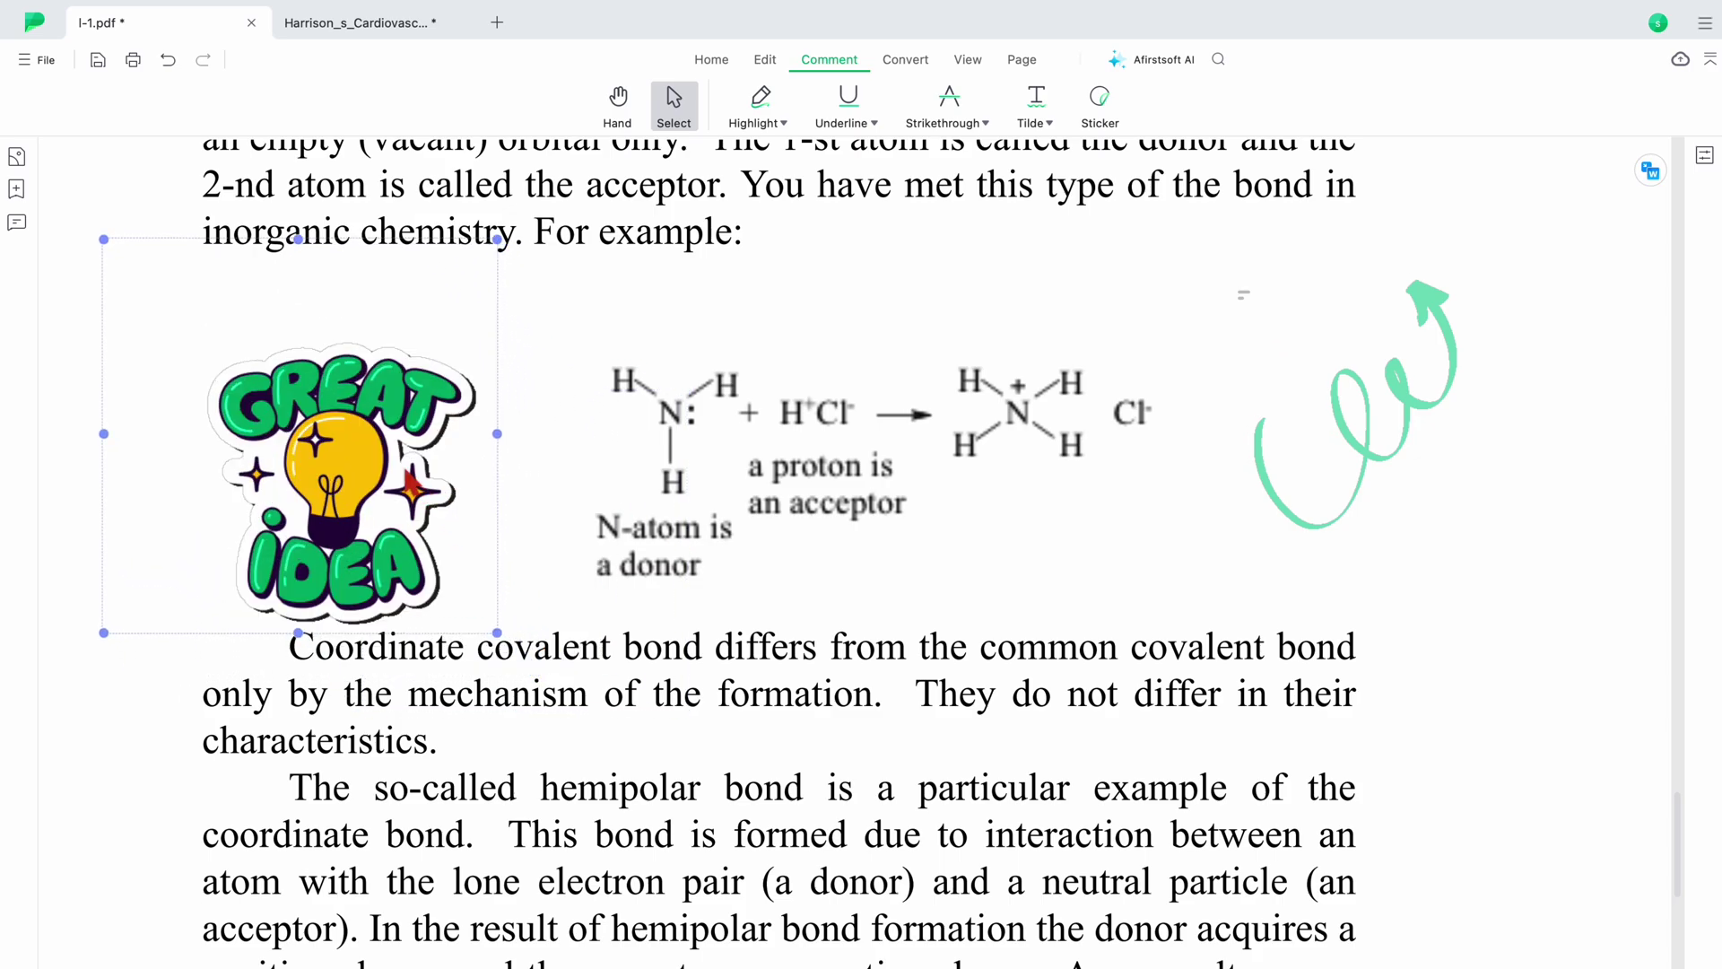
left_click(765, 503)
mouse_move(1319, 581)
left_click(1438, 554)
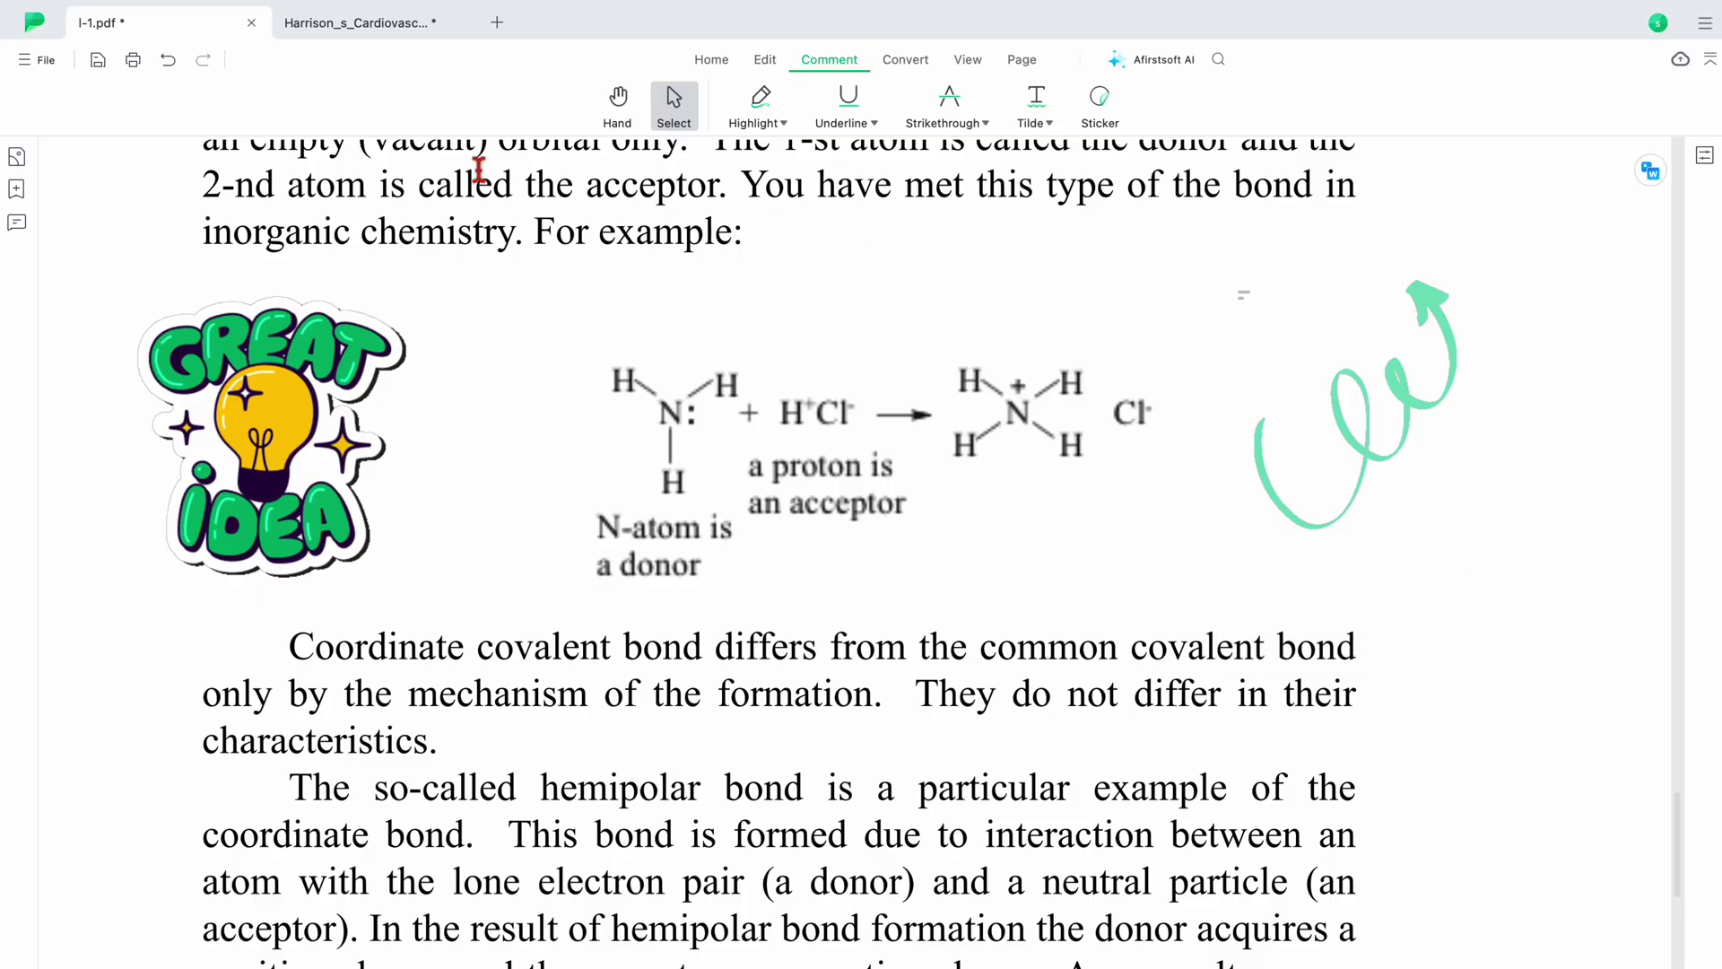
- Switch to the Harrison cardiovascular PDF, turn on text editing and scroll to the body text
left_click(408, 34)
scroll(580, 637, "down", 5)
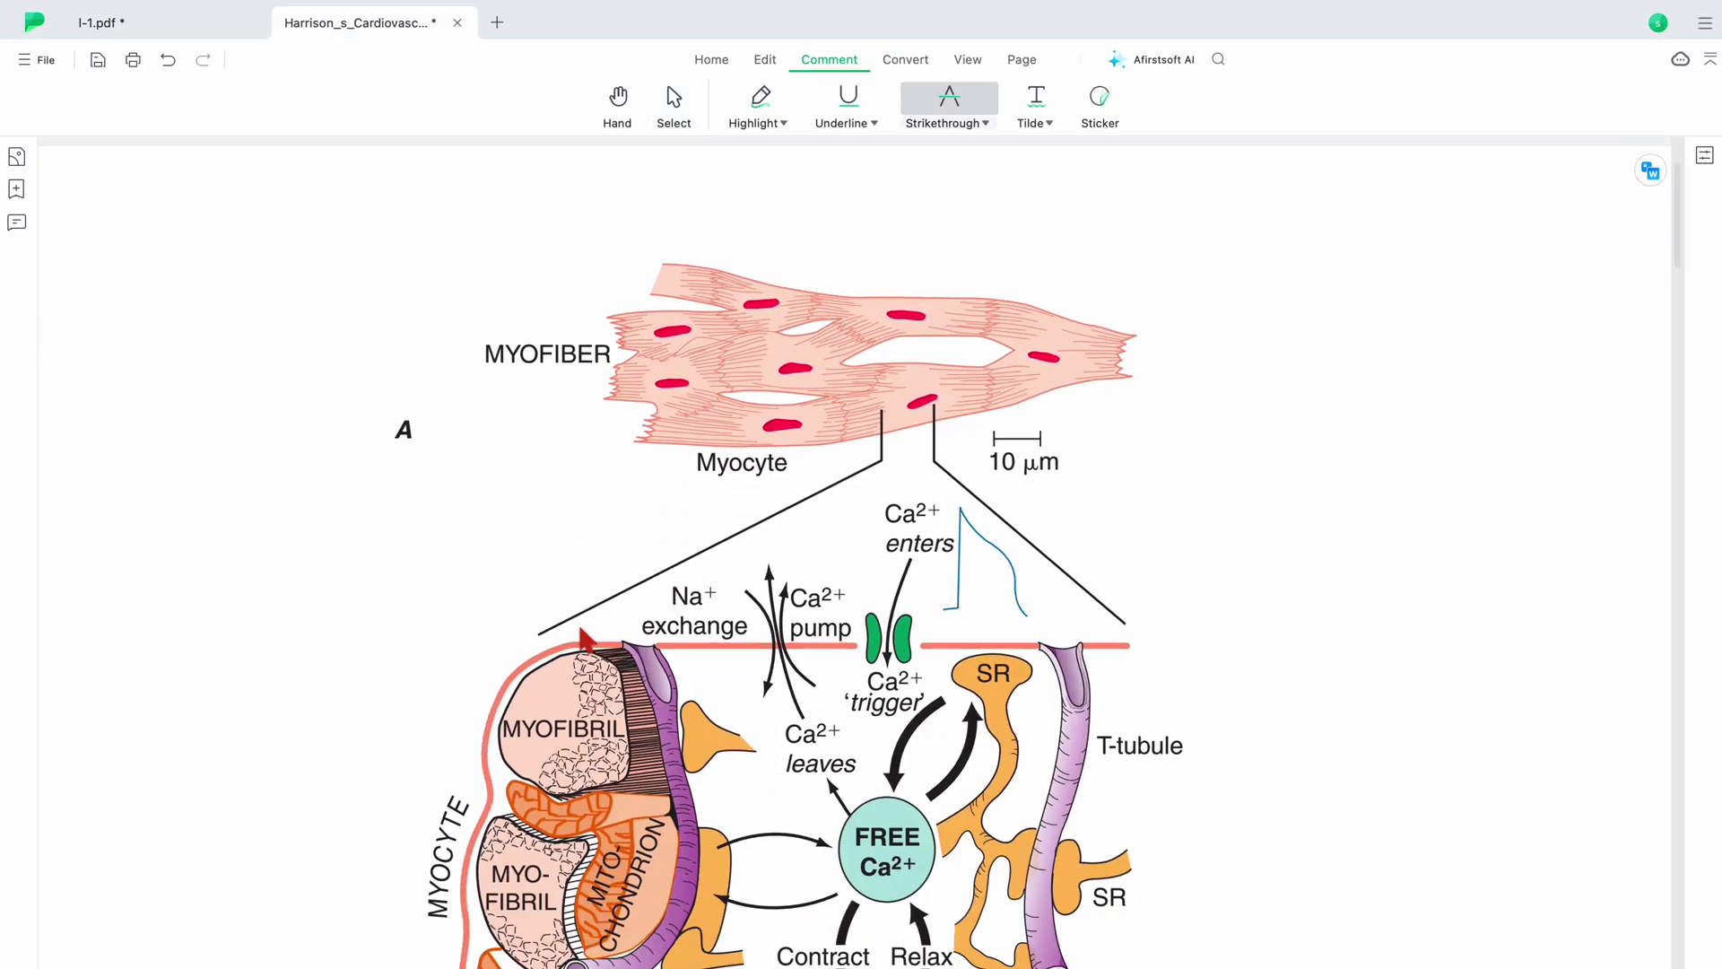
left_click(770, 57)
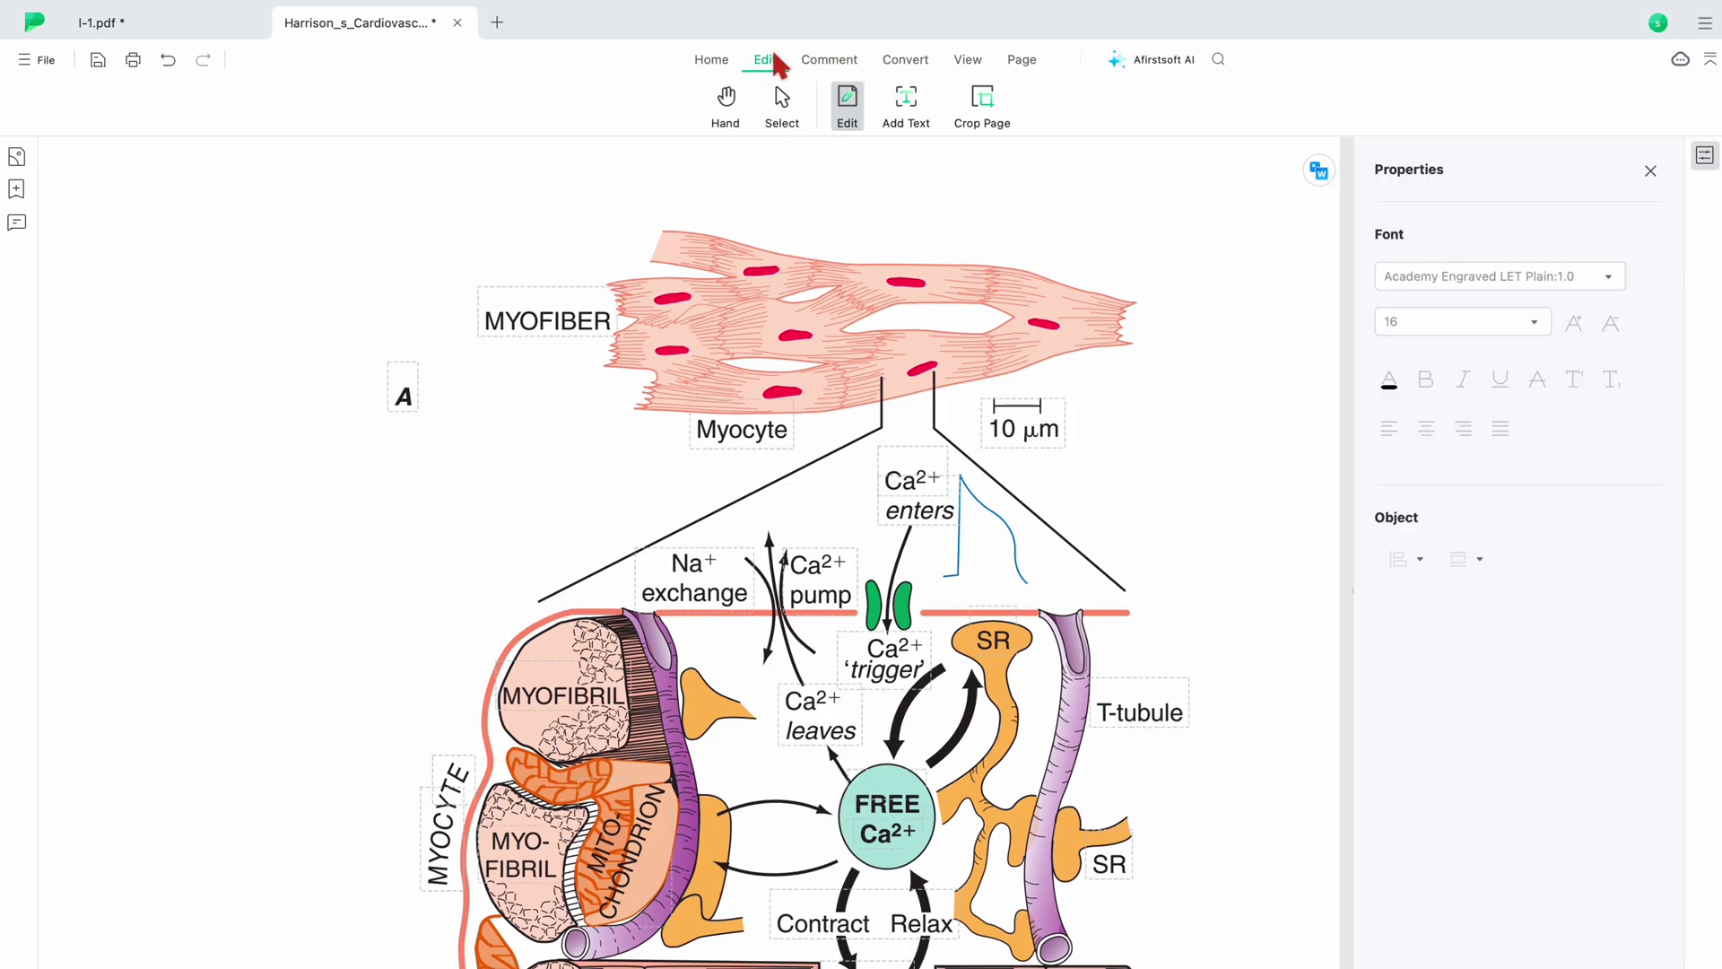
left_click(786, 430)
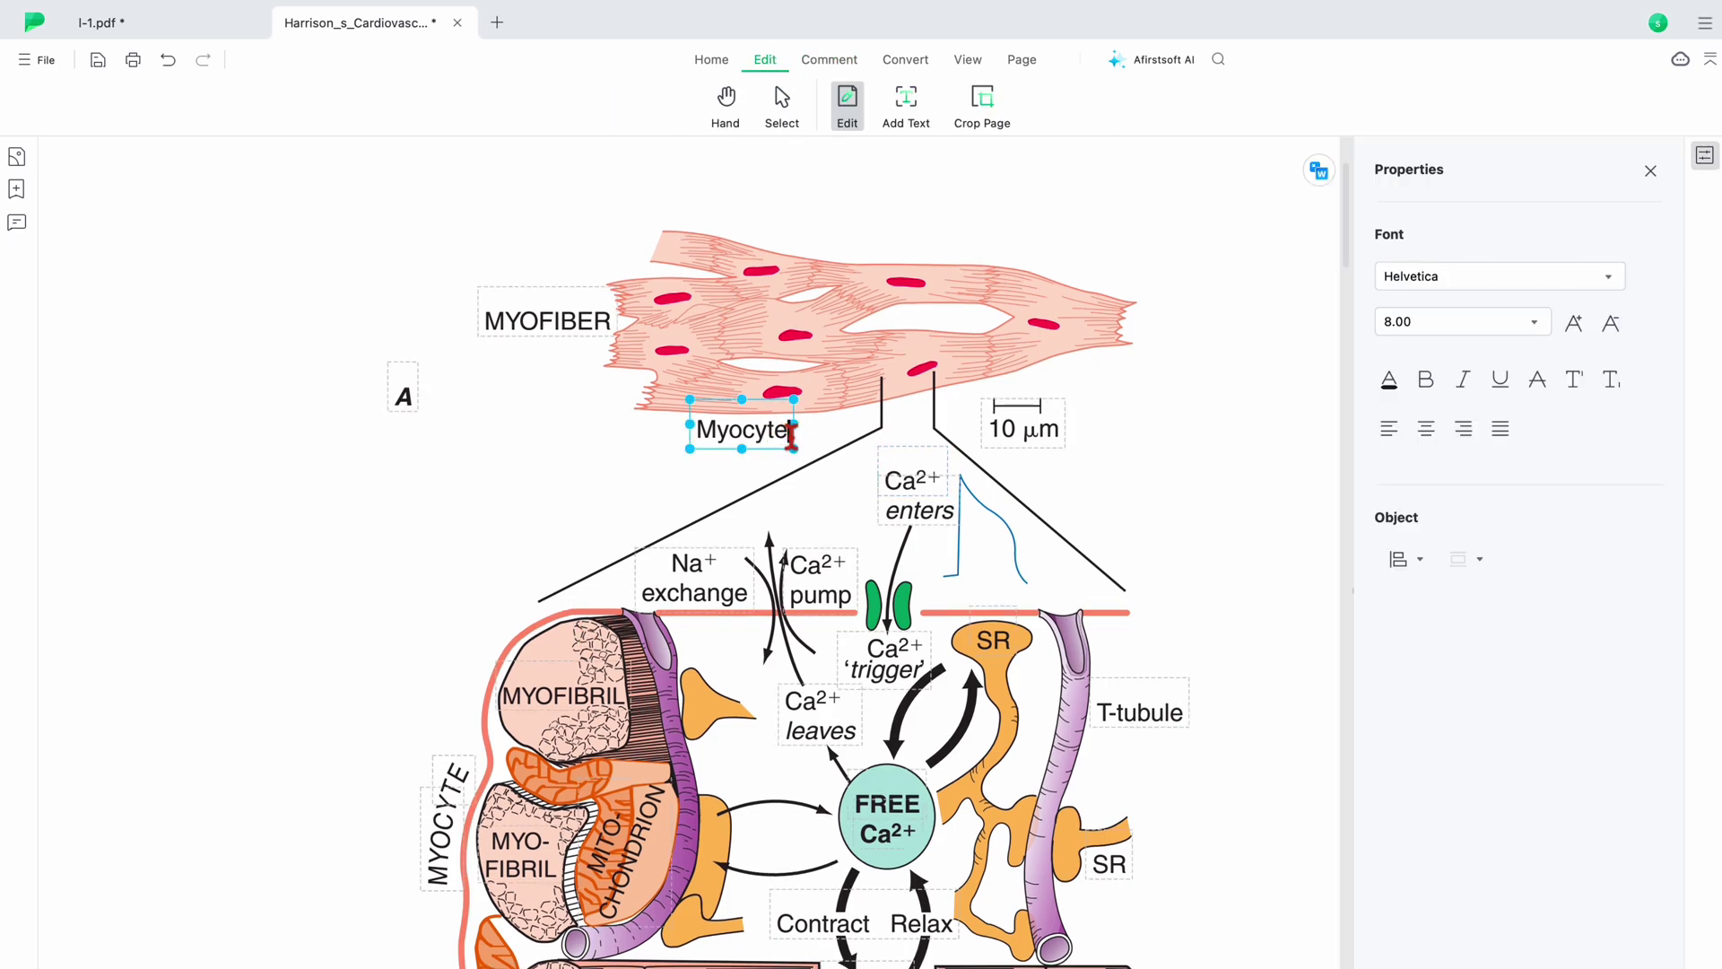
scroll(808, 495, "down", 8)
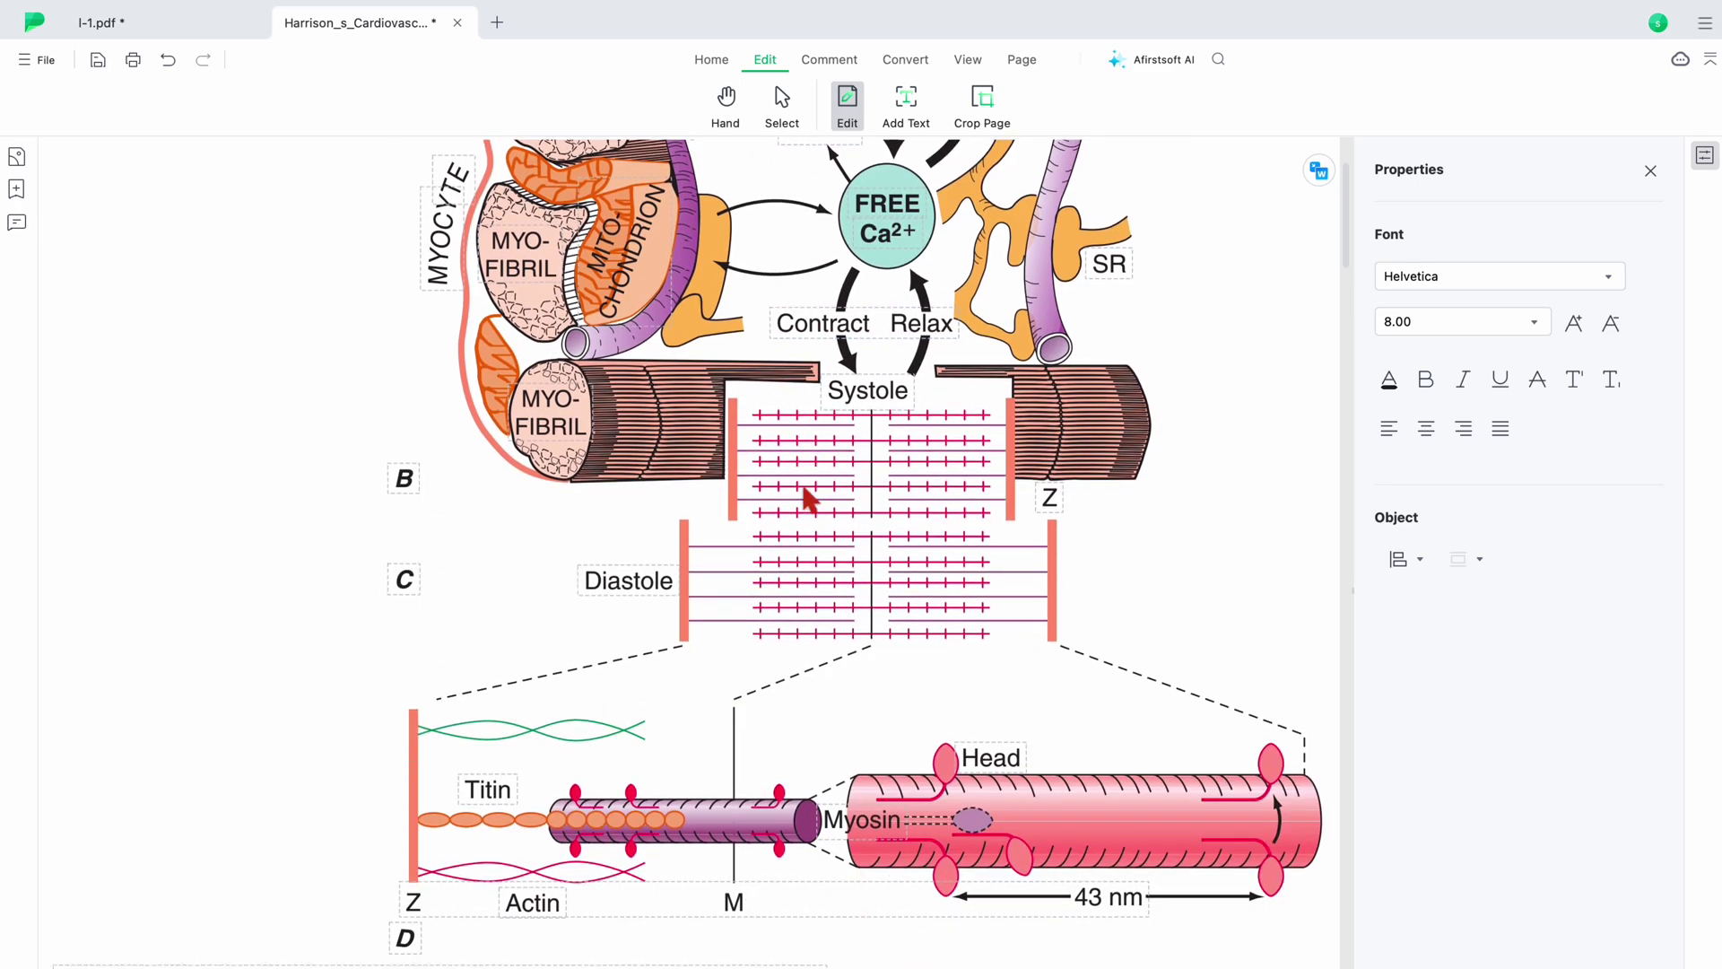
scroll(810, 499, "down", 1)
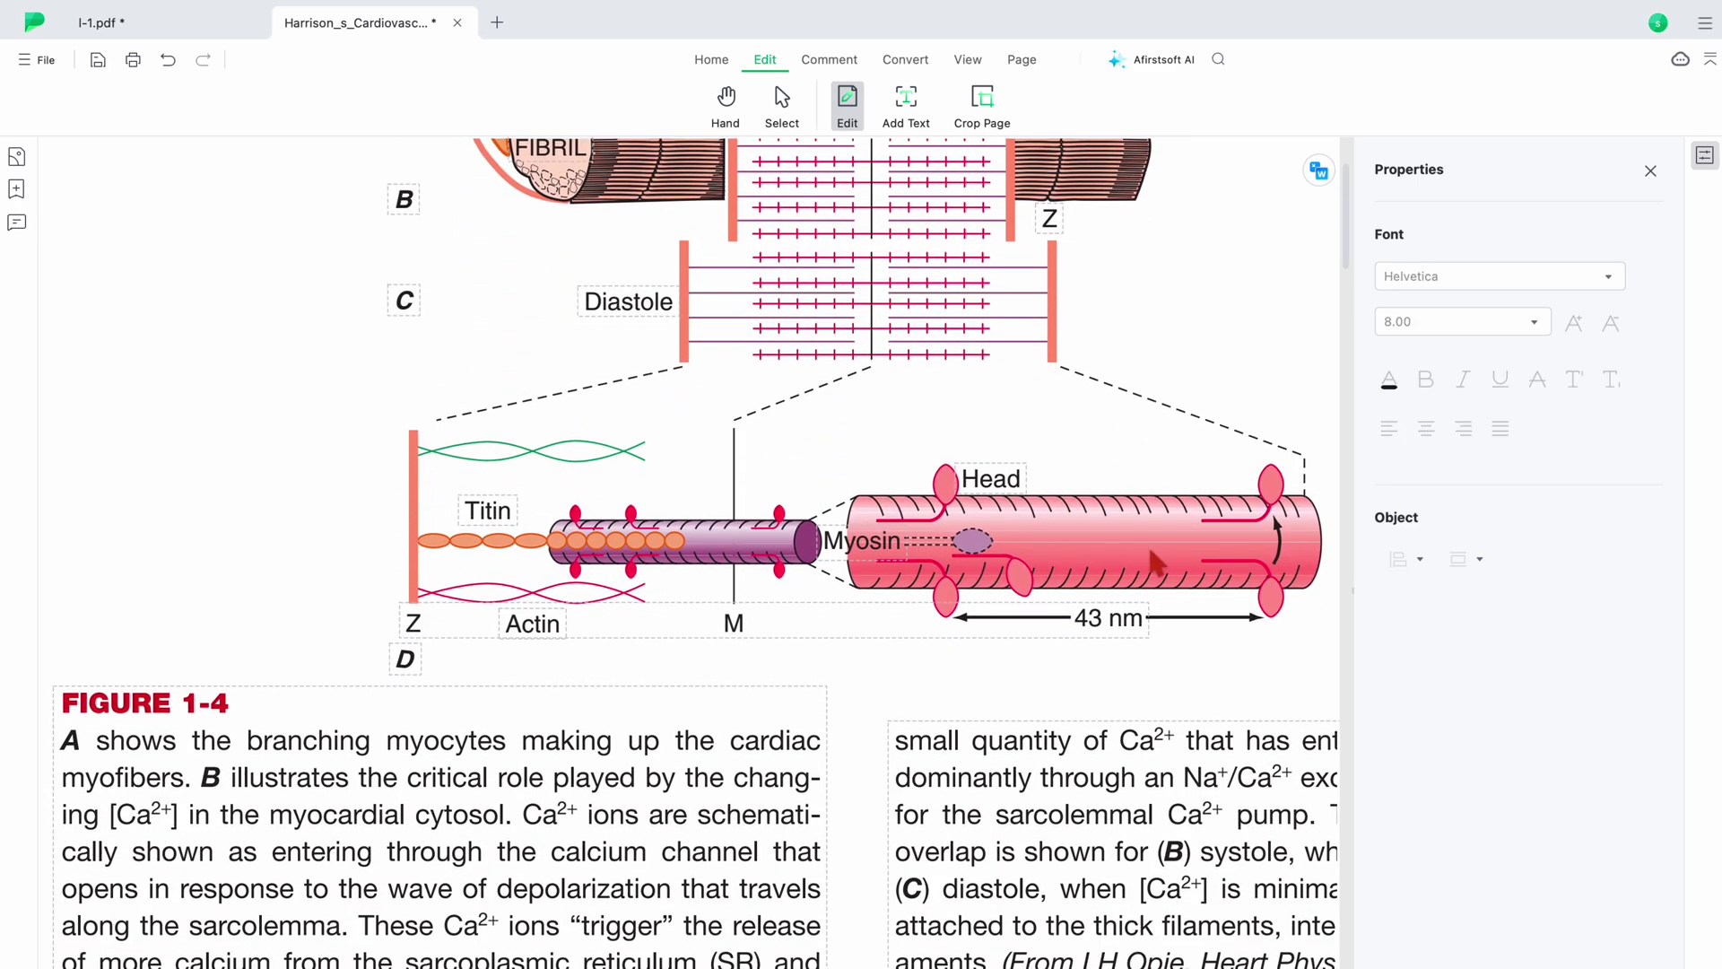
scroll(888, 578, "down", 10)
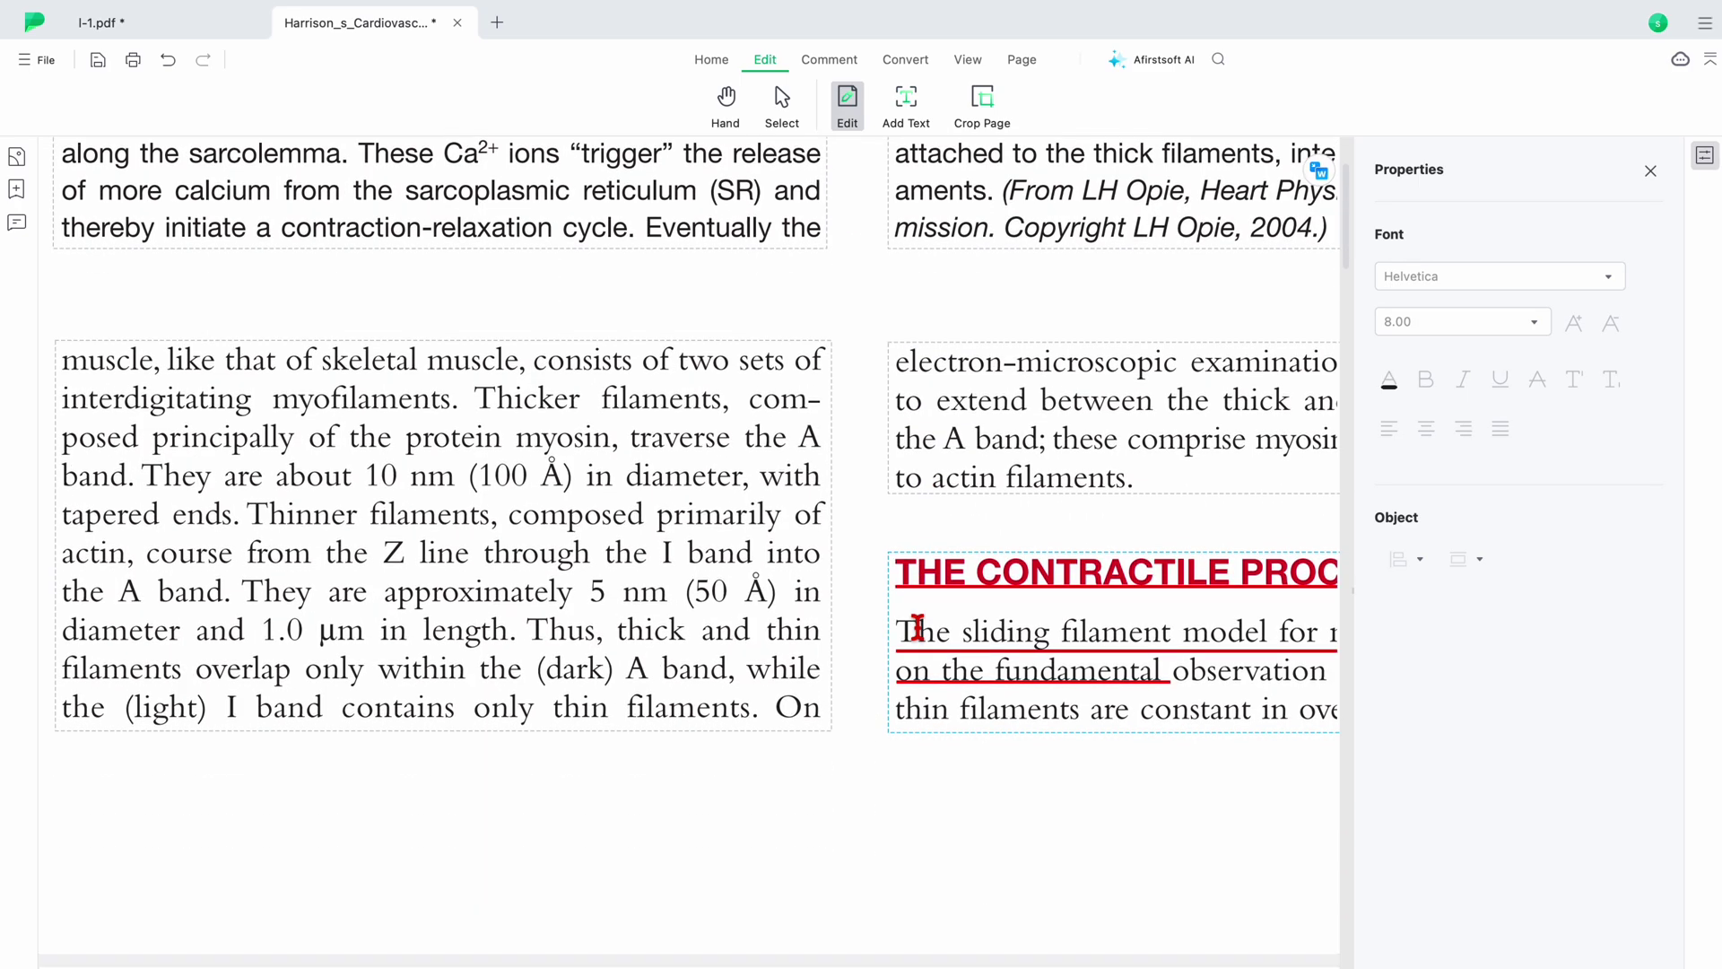
- Replace the left paragraph with 'I hope that this is not syncing because that would just ruin a per'
left_click_drag(823, 706, 89, 395)
key("BackSpace")
key("BackSpace")
key("BackSpace")
key("BackSpace")
key("BackSpace")
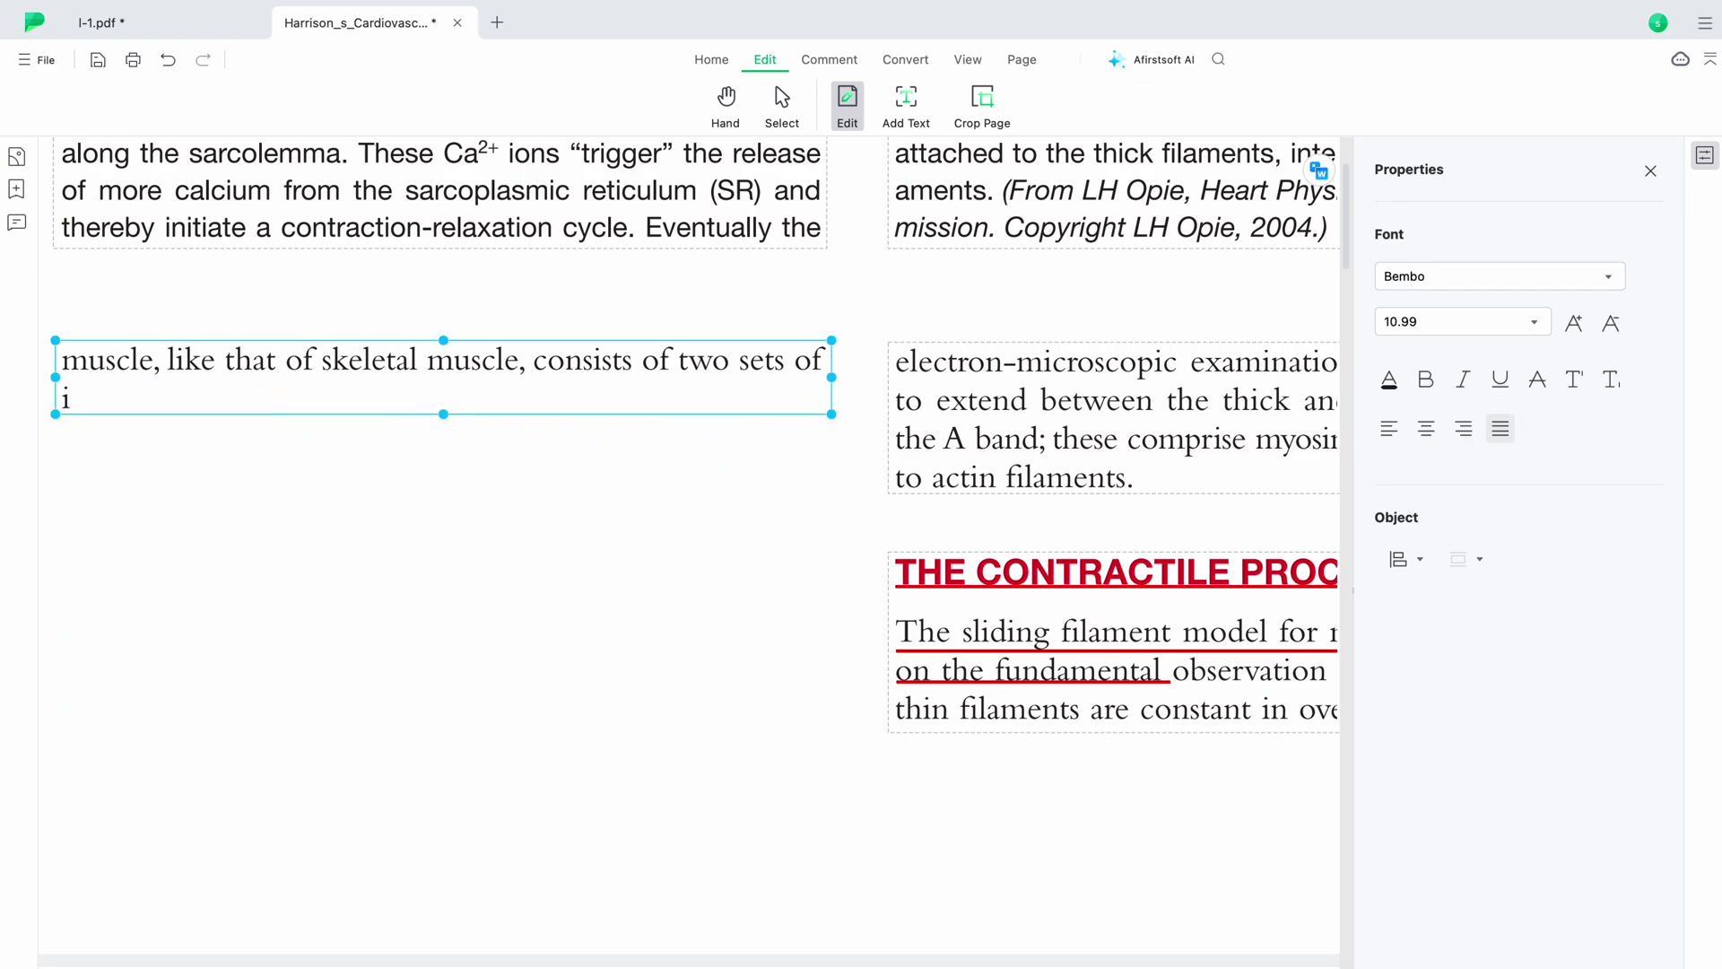
key("BackSpace")
key("BackSpace")
key("BackSpace")
key("BackSpace")
key("BackSpace")
key("BackSpace")
key("ctrl+a")
type("I hope that h")
key("BackSpace")
type("this is not syncing")
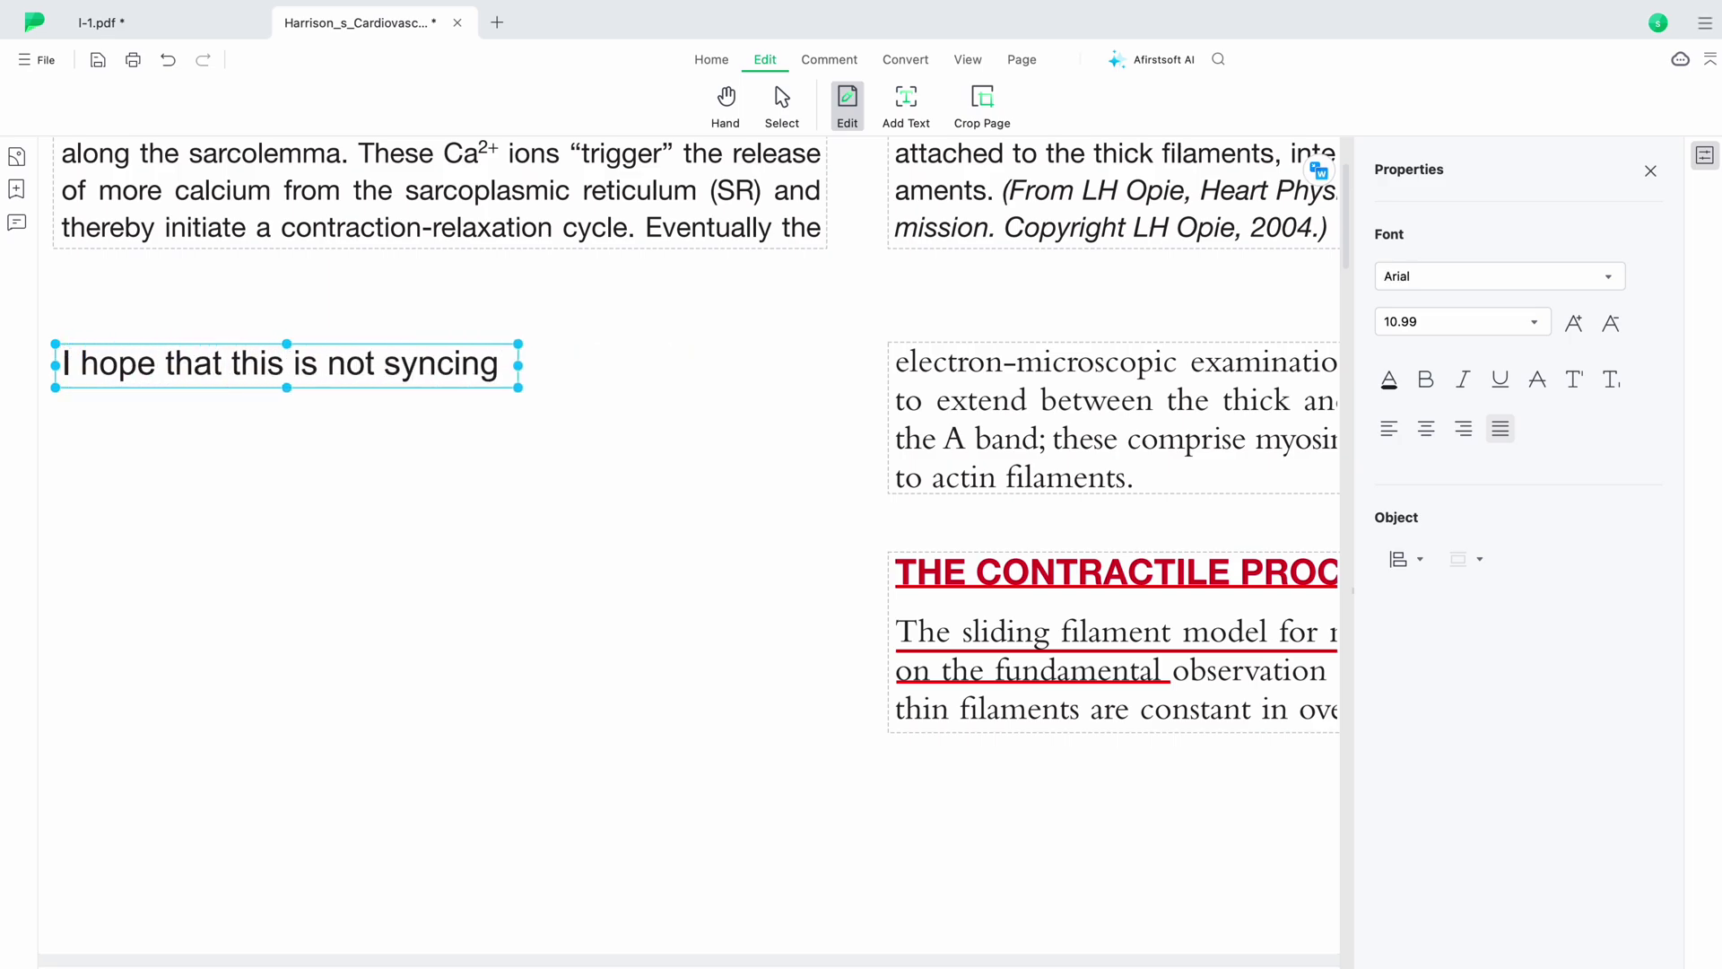
type(" because that would just ruin a per")
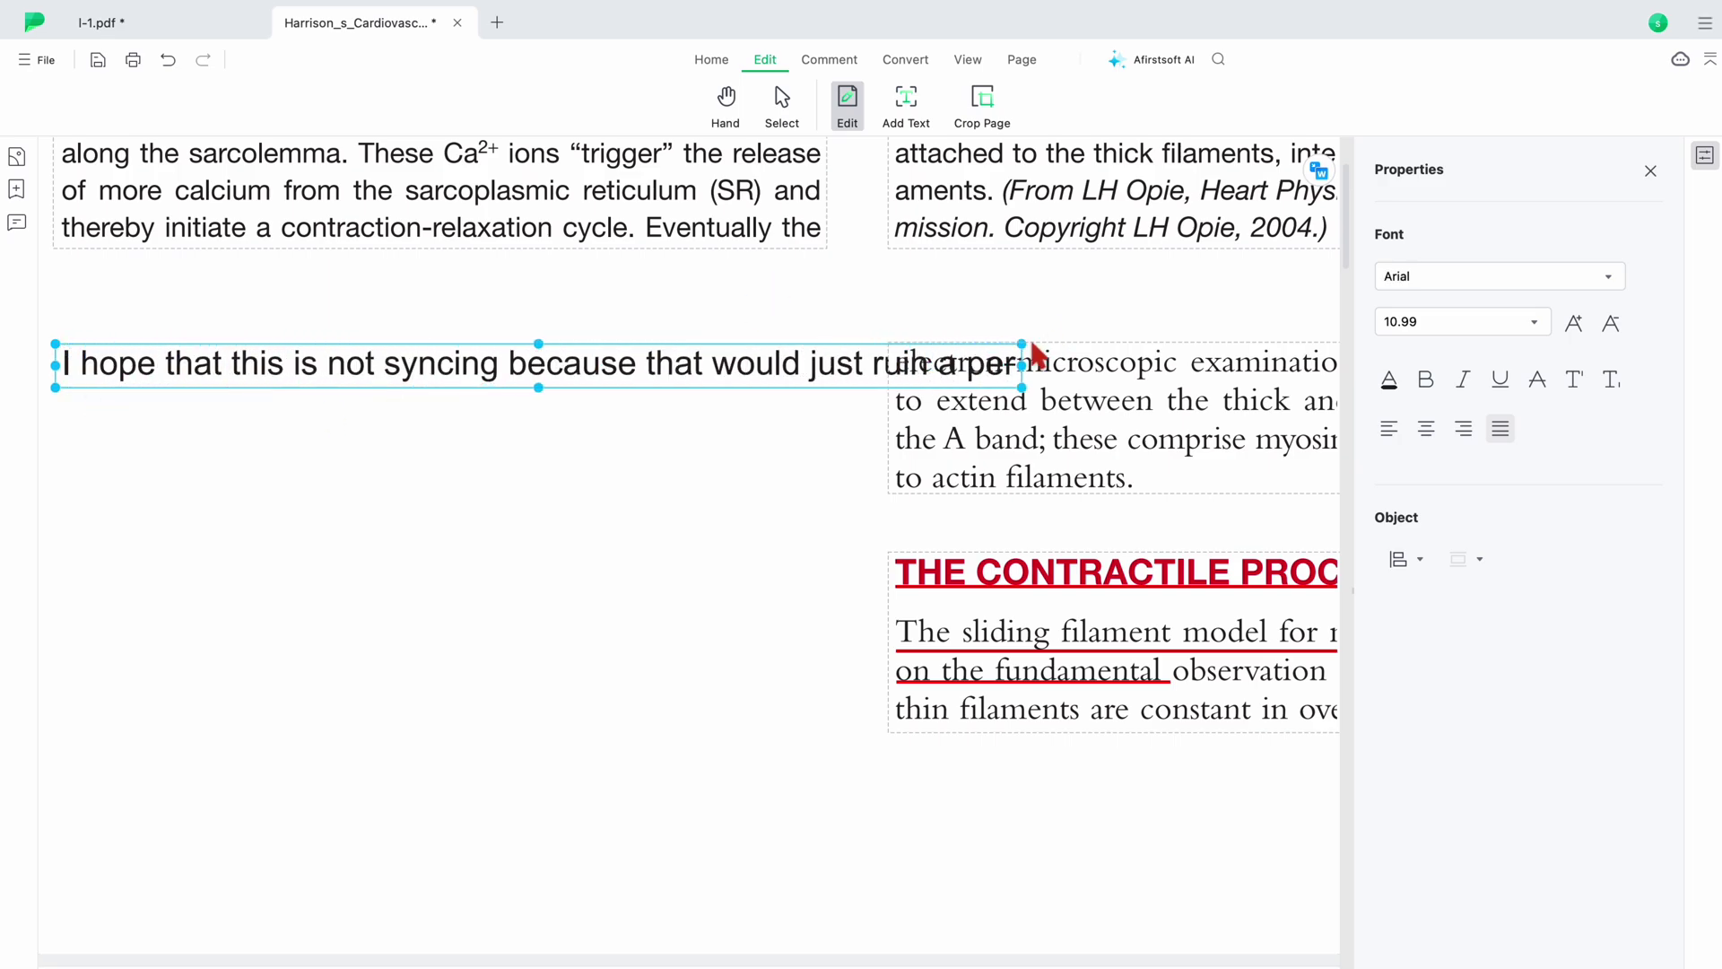
- Reposition the new text box back at the left margin
left_click(608, 361)
left_click_drag(54, 368, 171, 368)
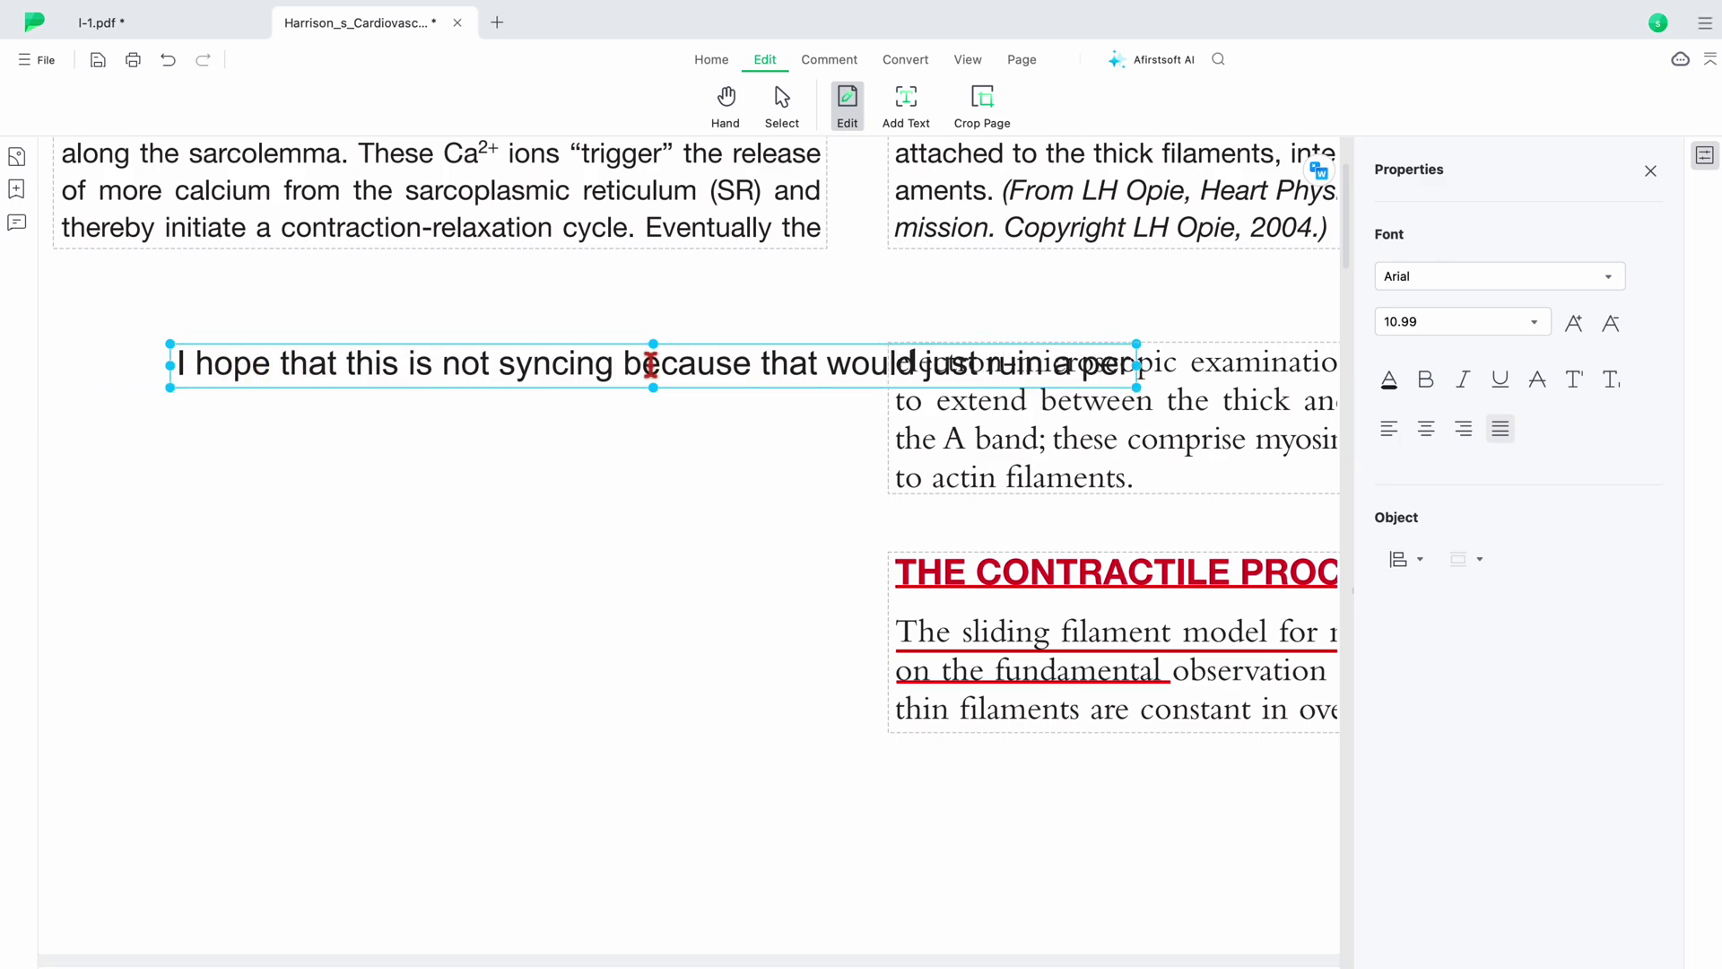
left_click(818, 334)
left_click(757, 346)
left_click_drag(758, 346, 703, 350)
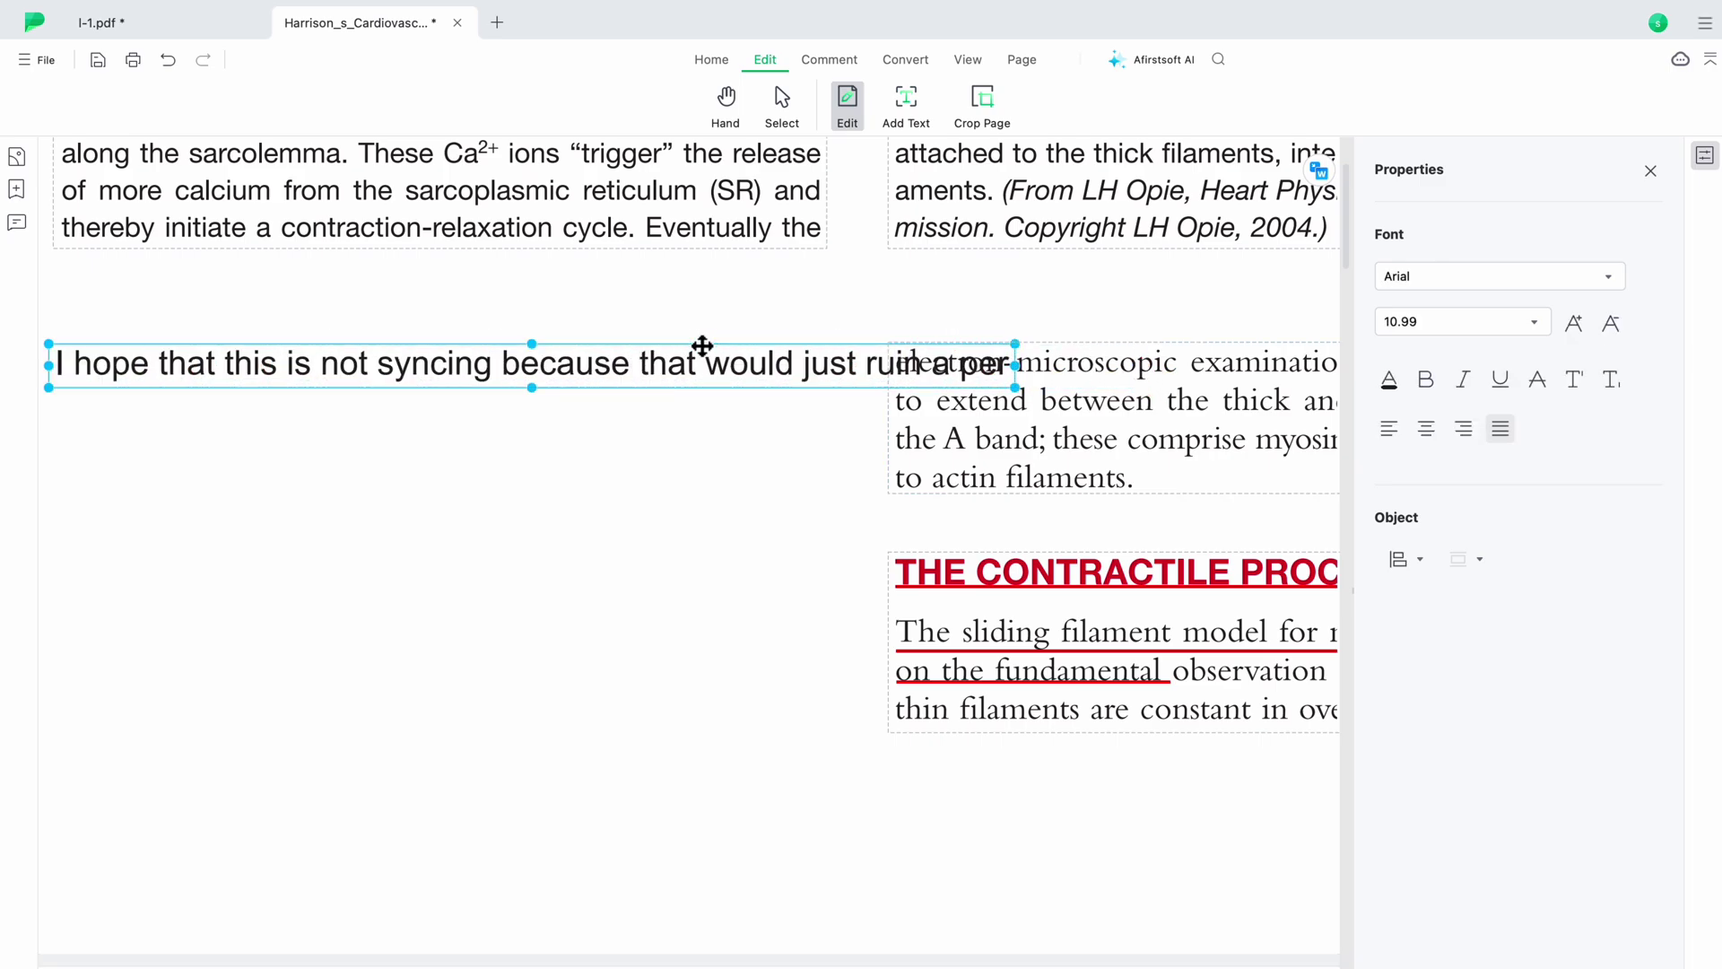
- Shrink the note's font size to 8
left_click(1016, 372)
key("ctrl+a")
left_click(1534, 321)
left_click(1612, 323)
left_click(1612, 323)
left_click(1612, 323)
left_click(1612, 323)
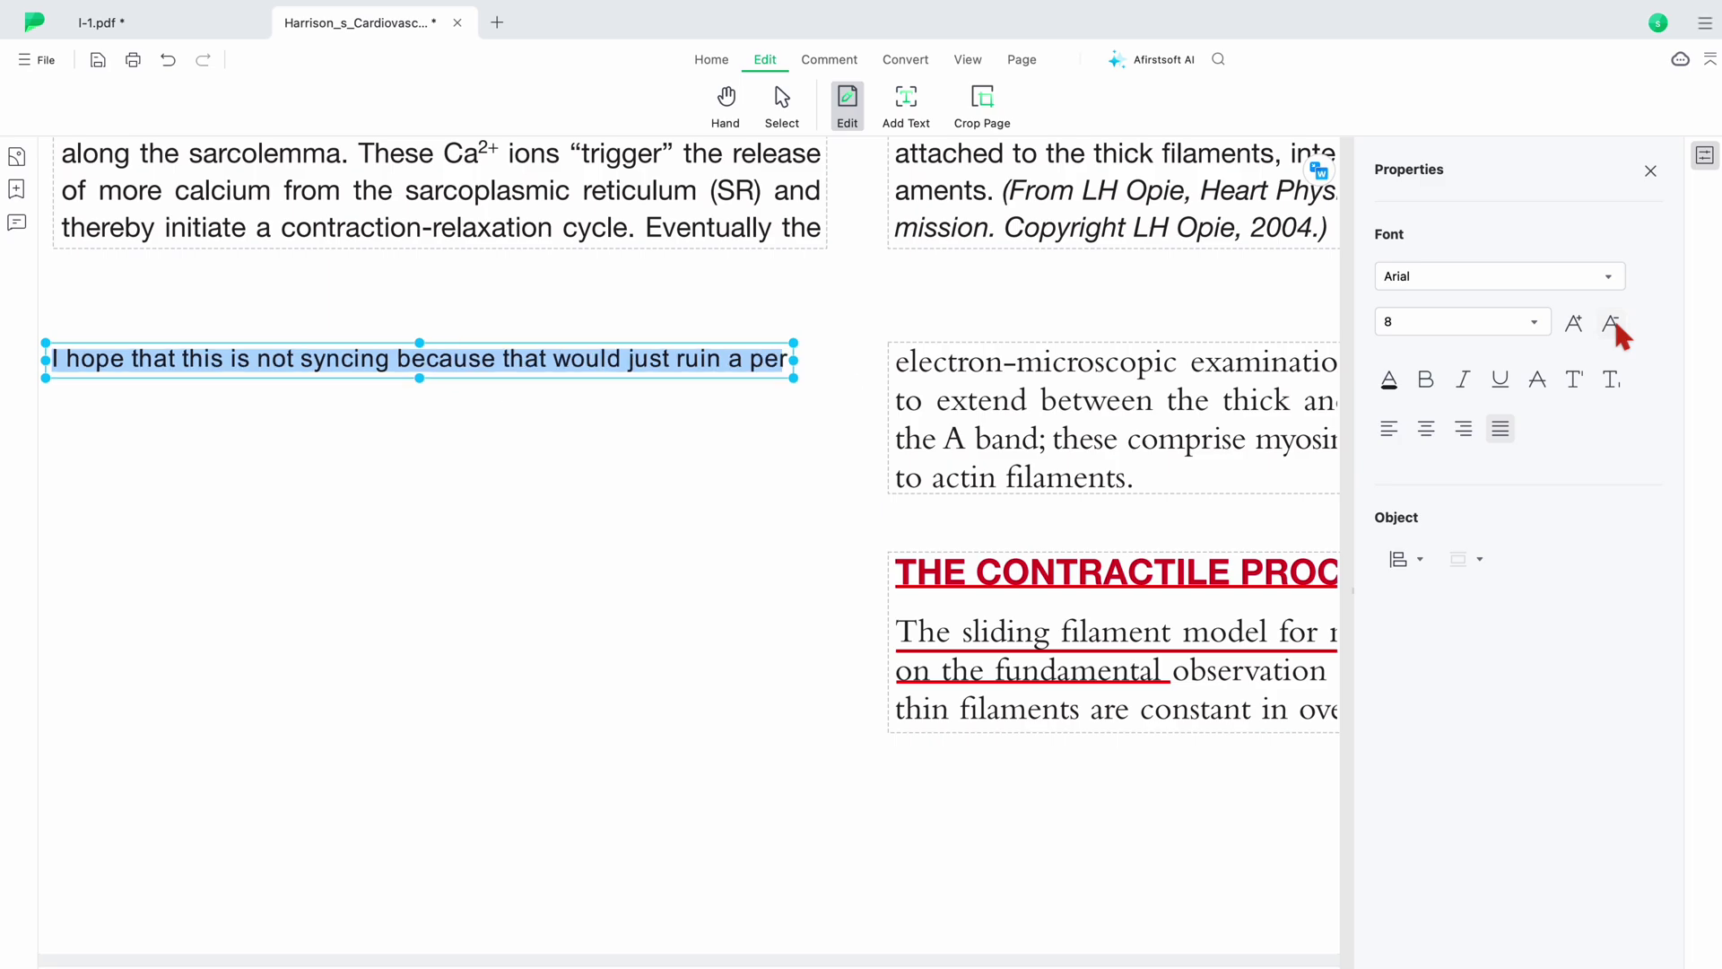
left_click(1576, 324)
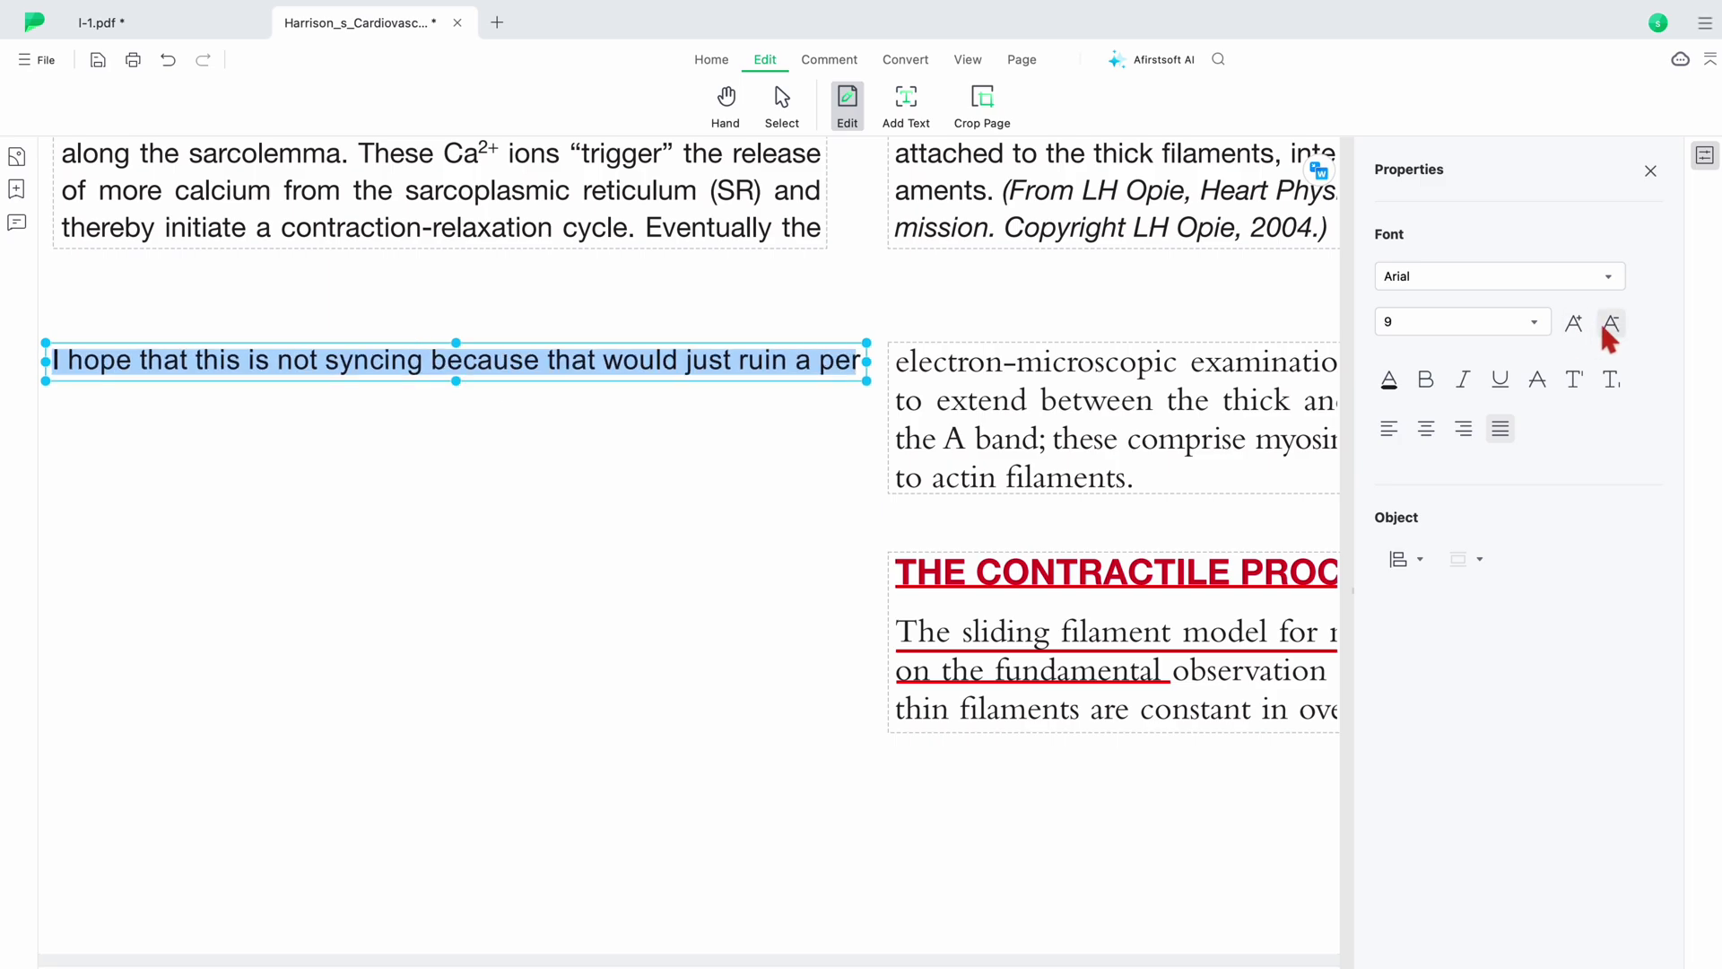
left_click(1612, 323)
- Finish the word 'perfectly' and add 'good' on a new line
left_click(782, 361)
key("BackSpace")
type("rfectly")
key("Return")
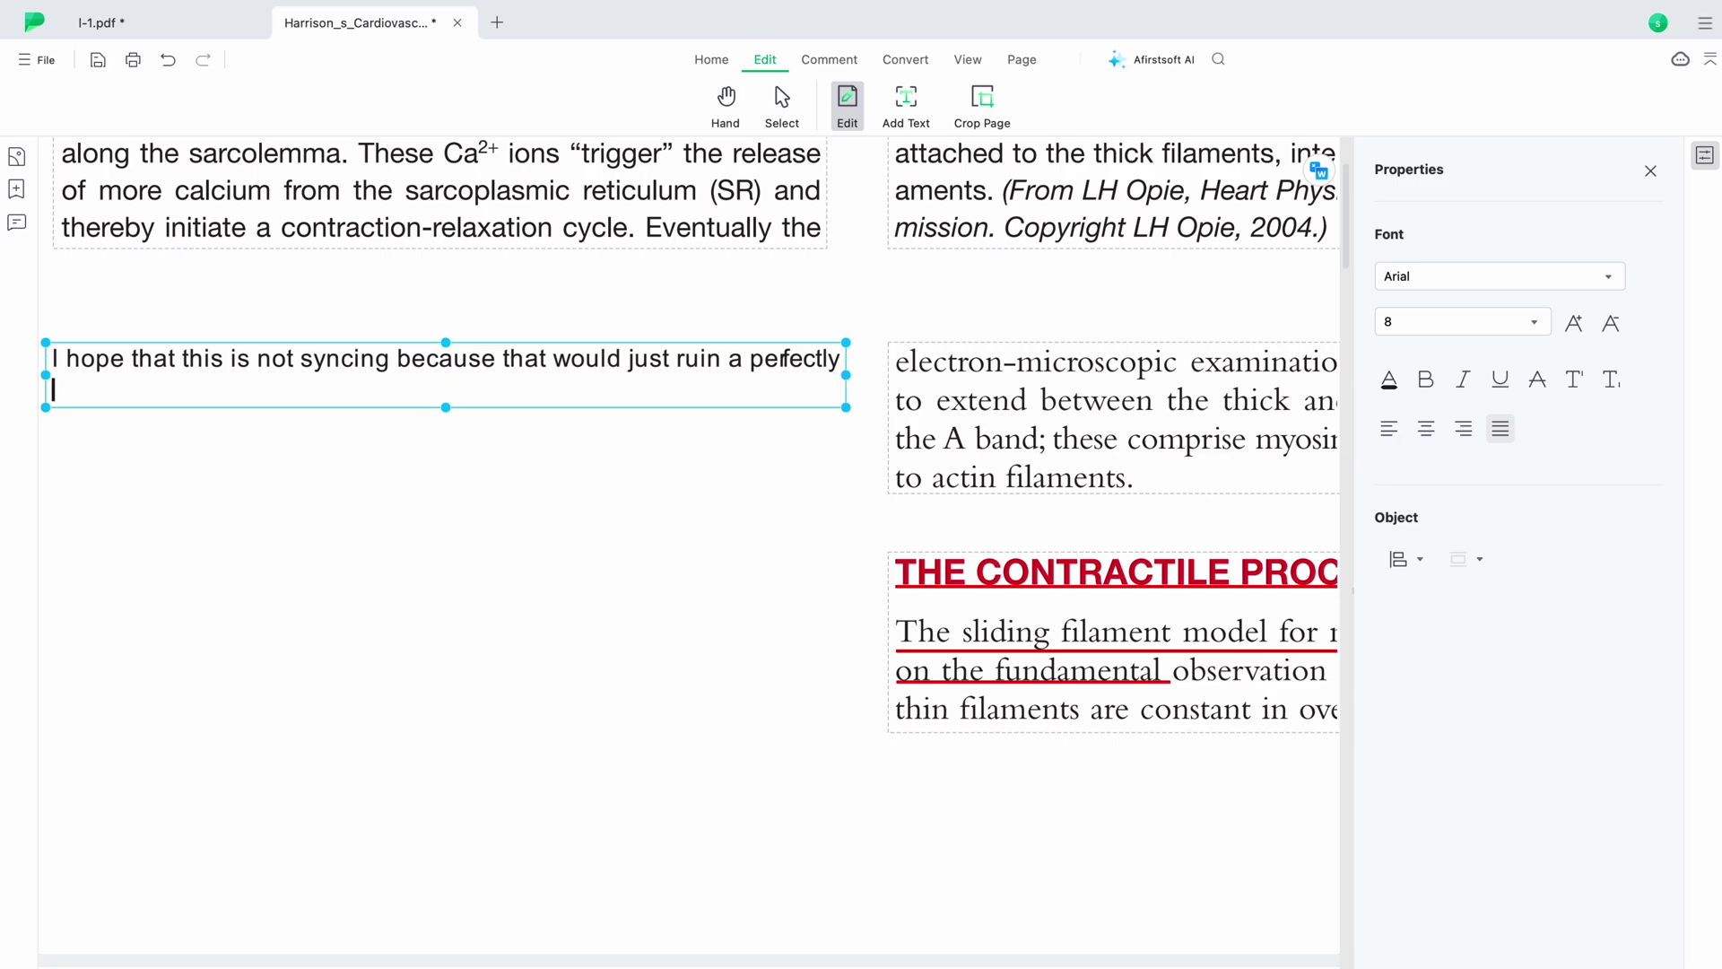
type("good PDF. Shouldn't this just automatically make demarcations,")
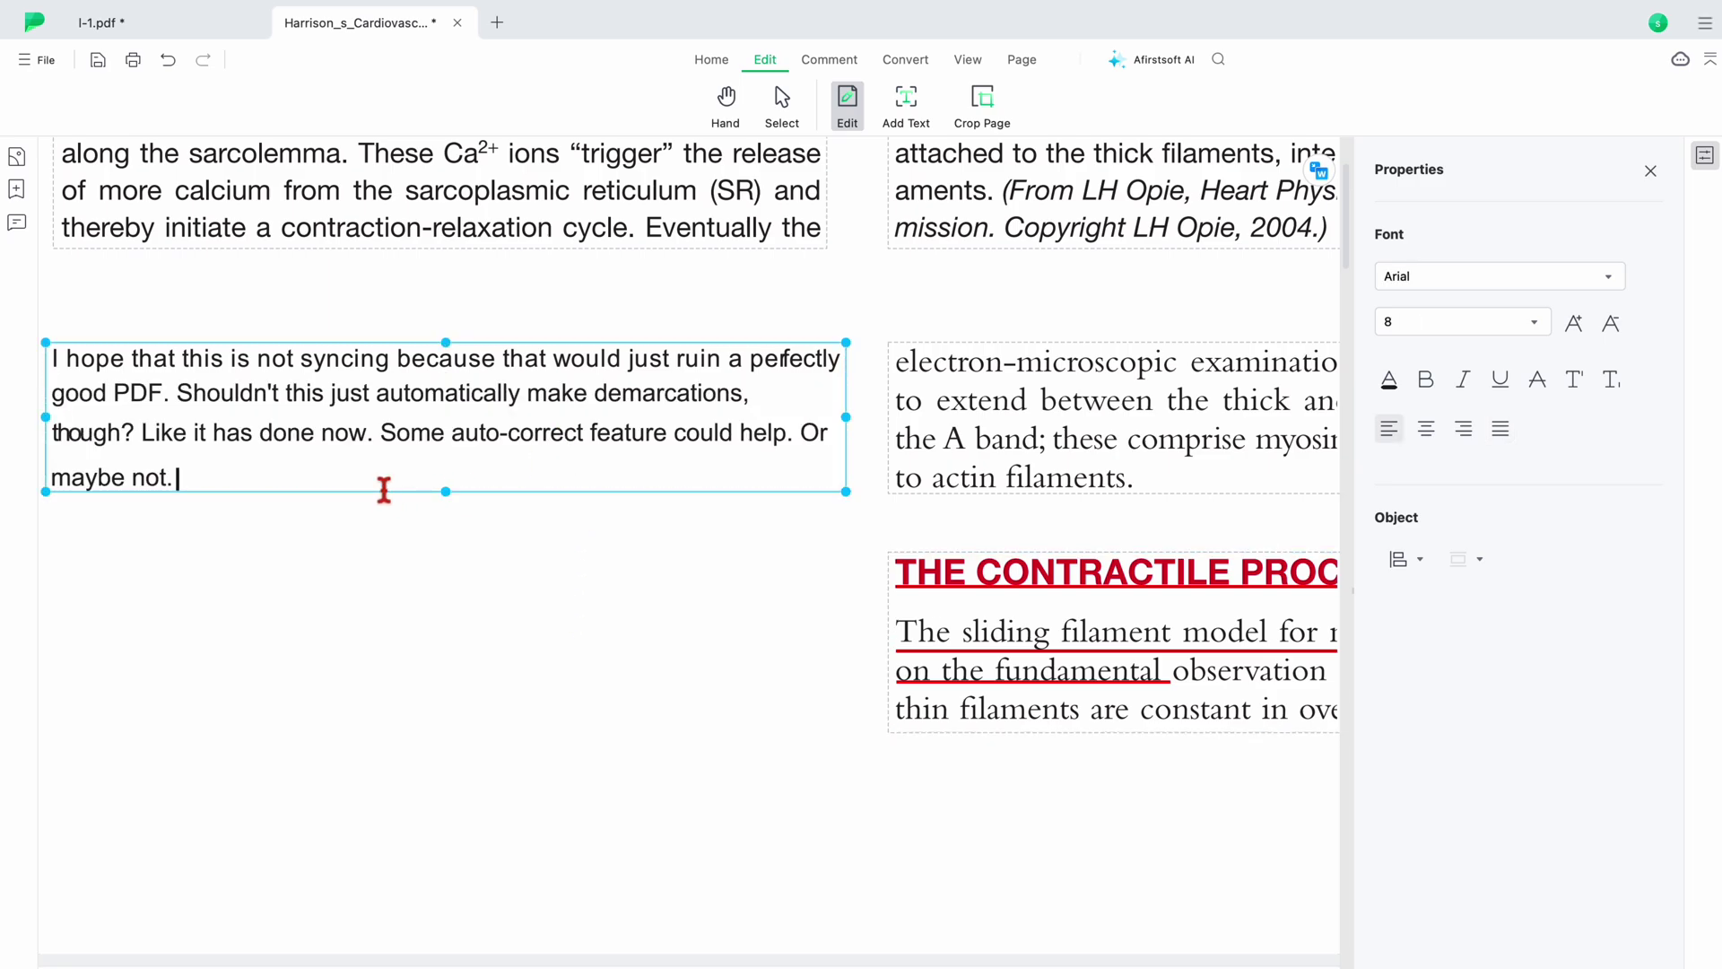
- Set the note in the Ayuthaya font, then try Baskerville
key("ctrl+a")
left_click(1491, 280)
scroll(1465, 472, "down", 10)
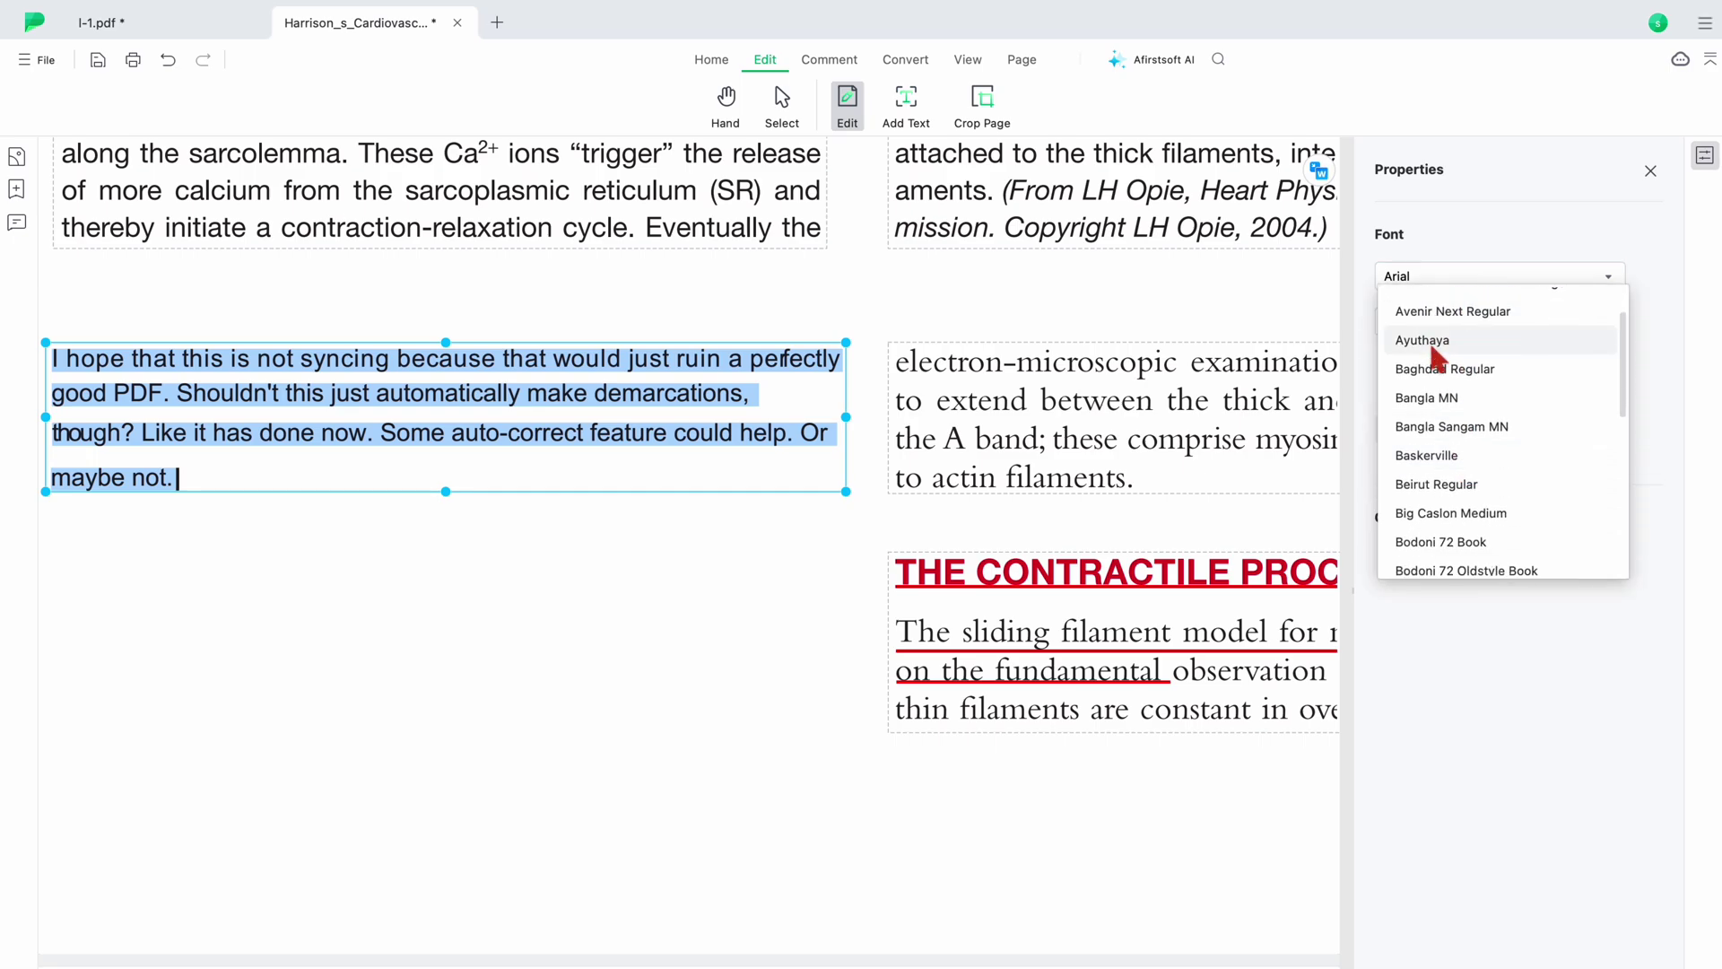
left_click(1433, 344)
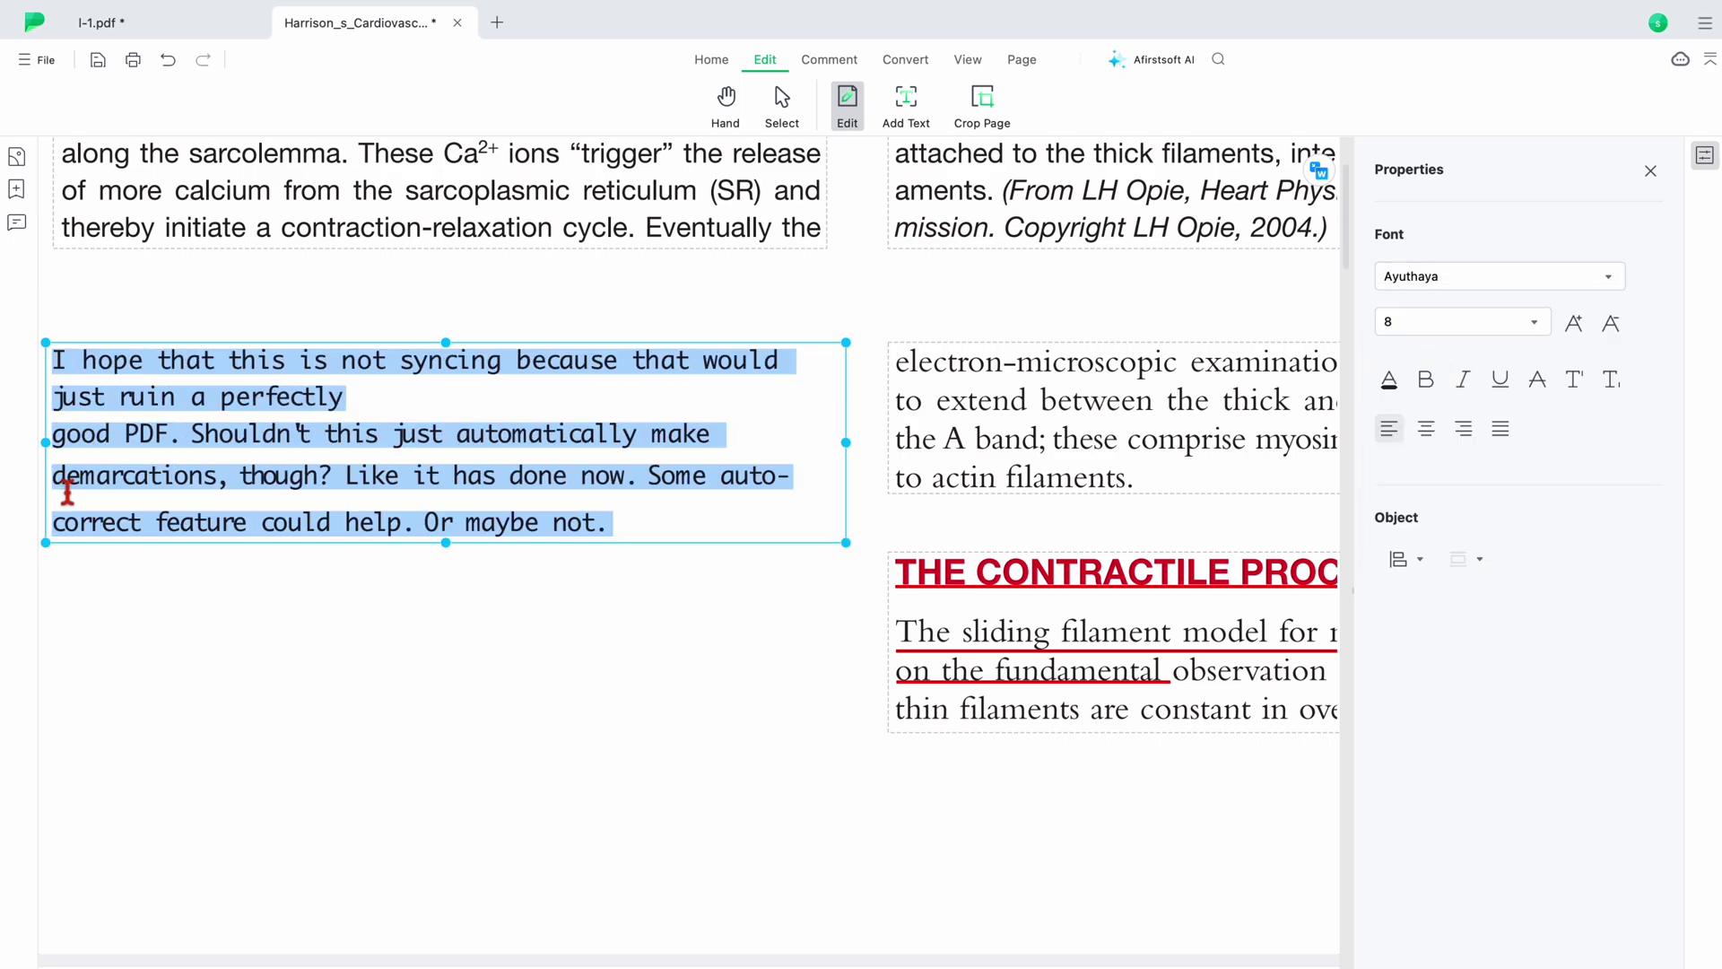
left_click(65, 450)
left_click(1498, 285)
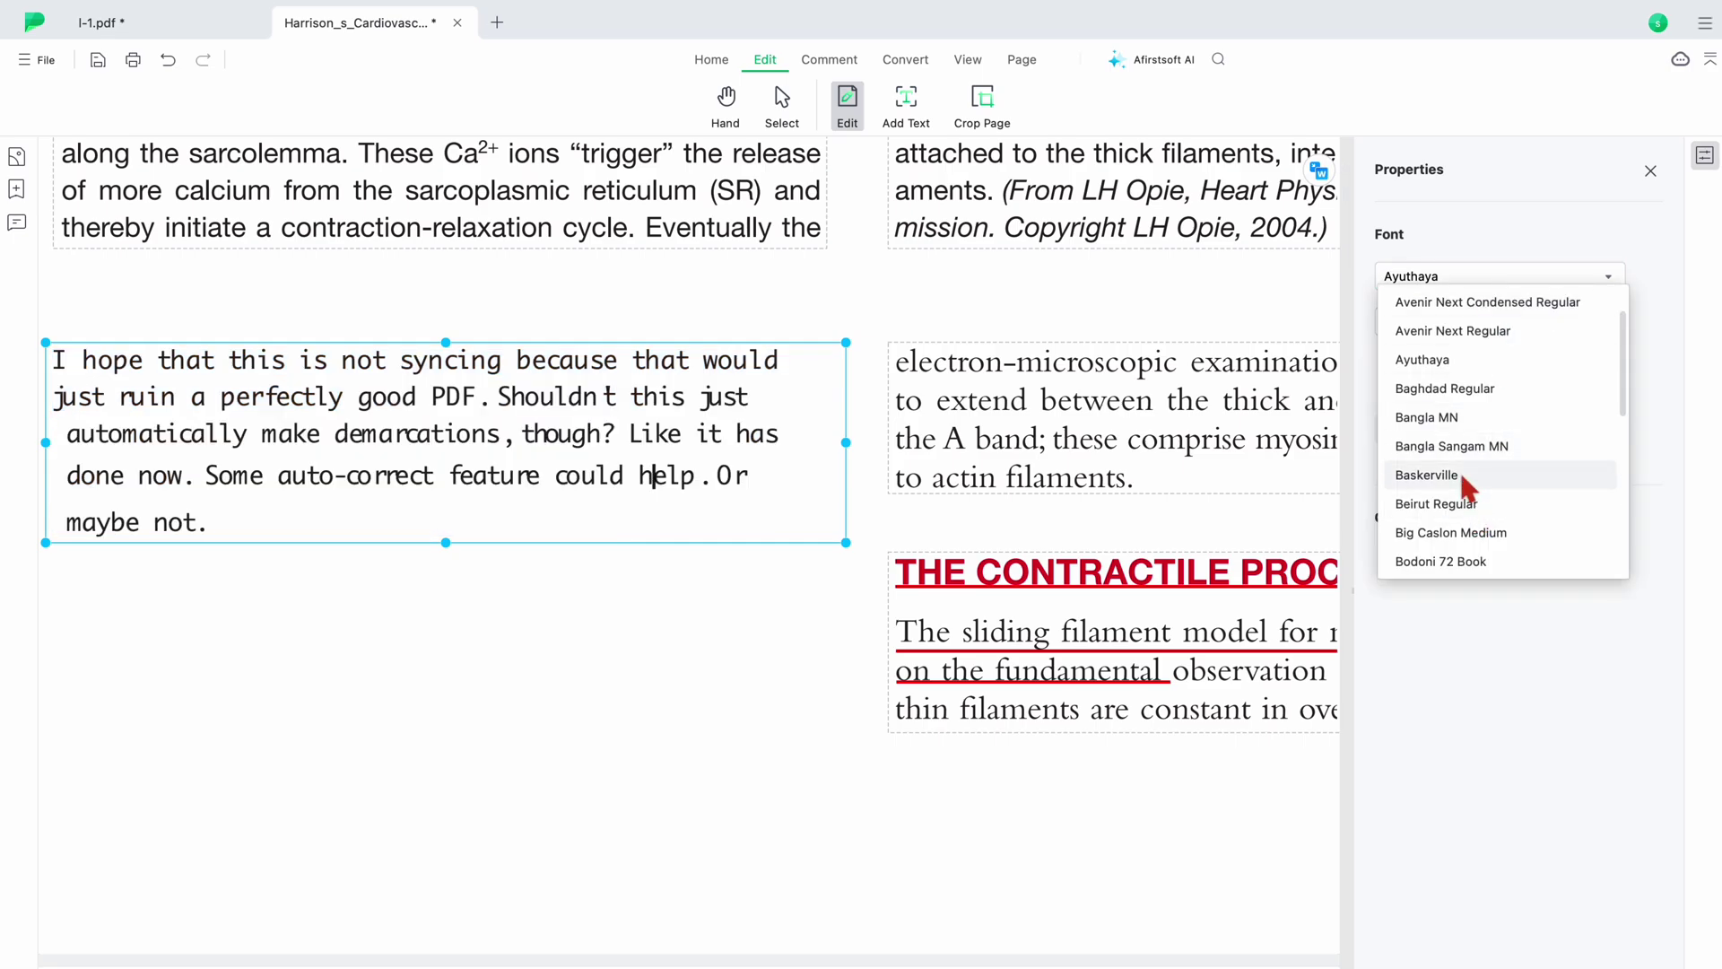
left_click(1463, 477)
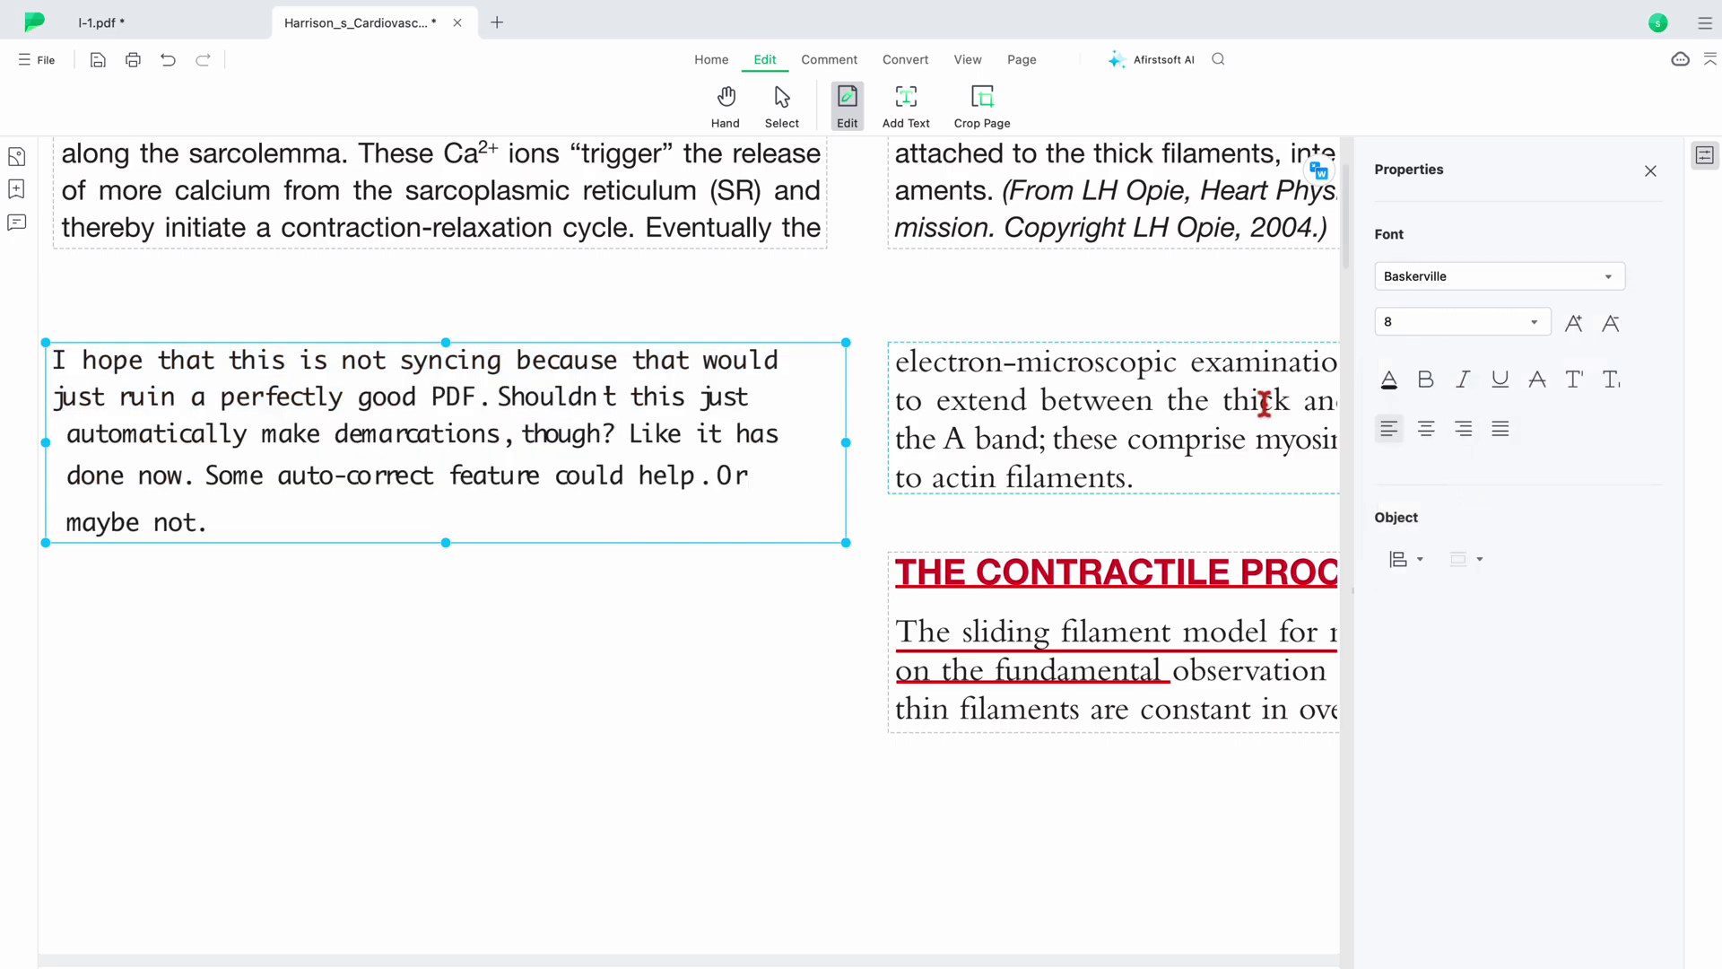
key("super+a")
- Reopen the Font dropdown for the note text
left_click(1538, 276)
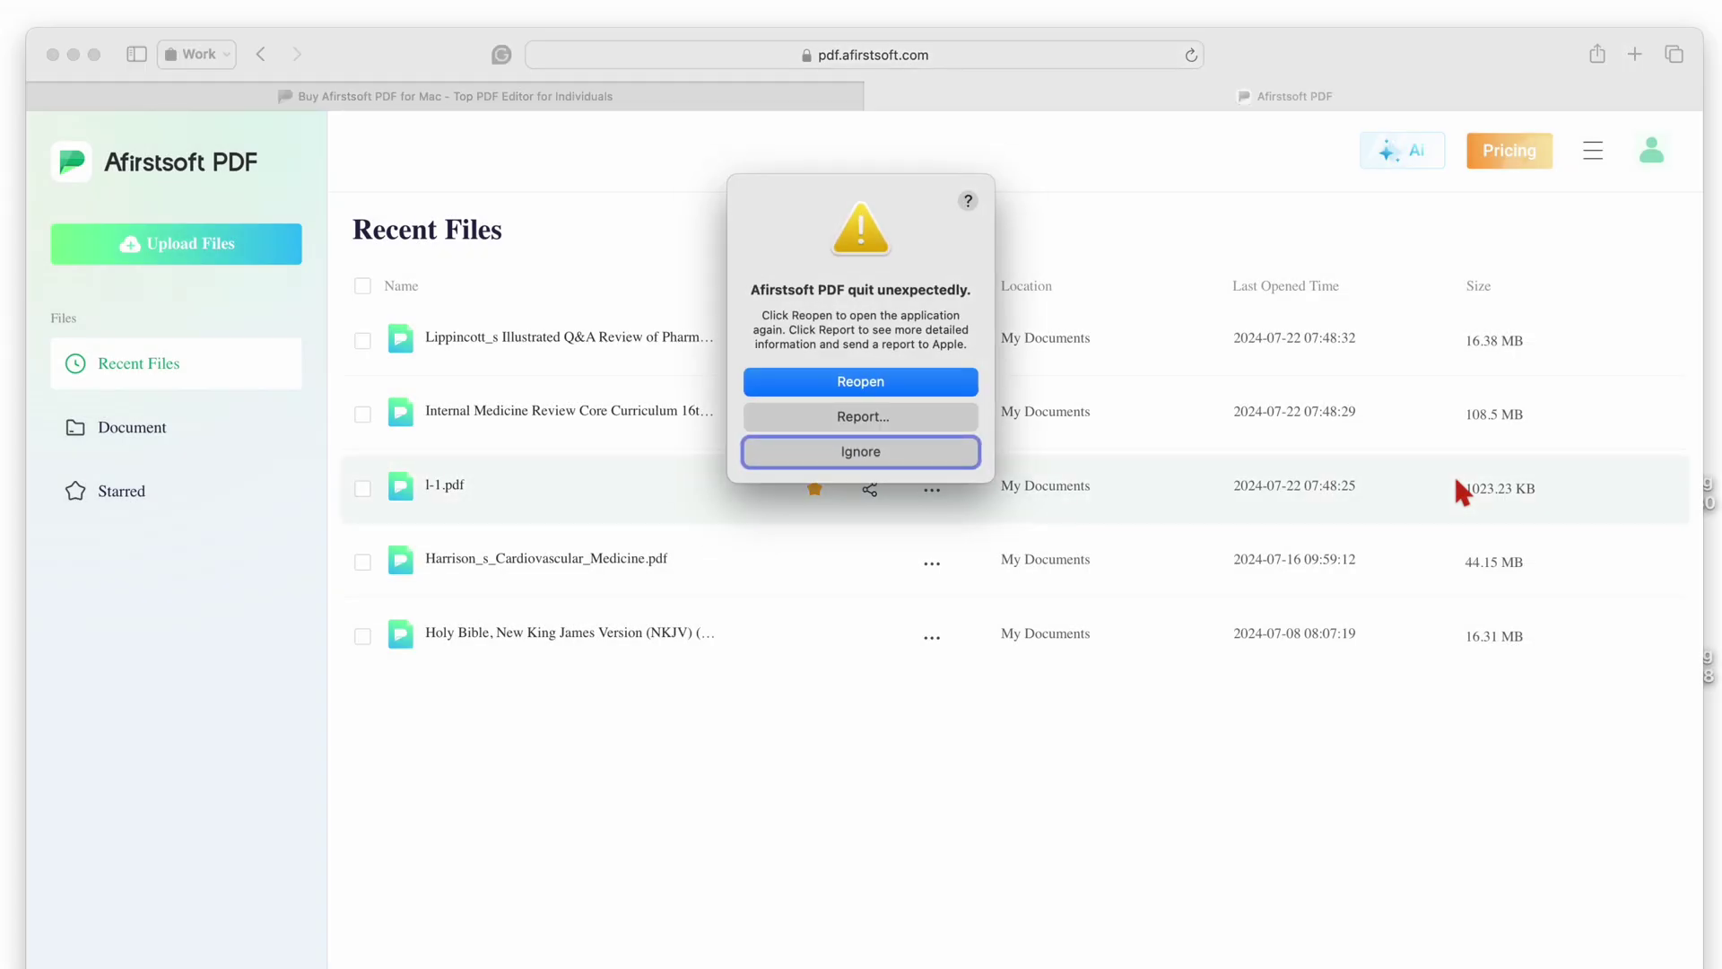
- Dismiss the crash notice and narrow the VASCULAR CELL BIOLOGY heading block to wrap onto two lines
left_click(902, 453)
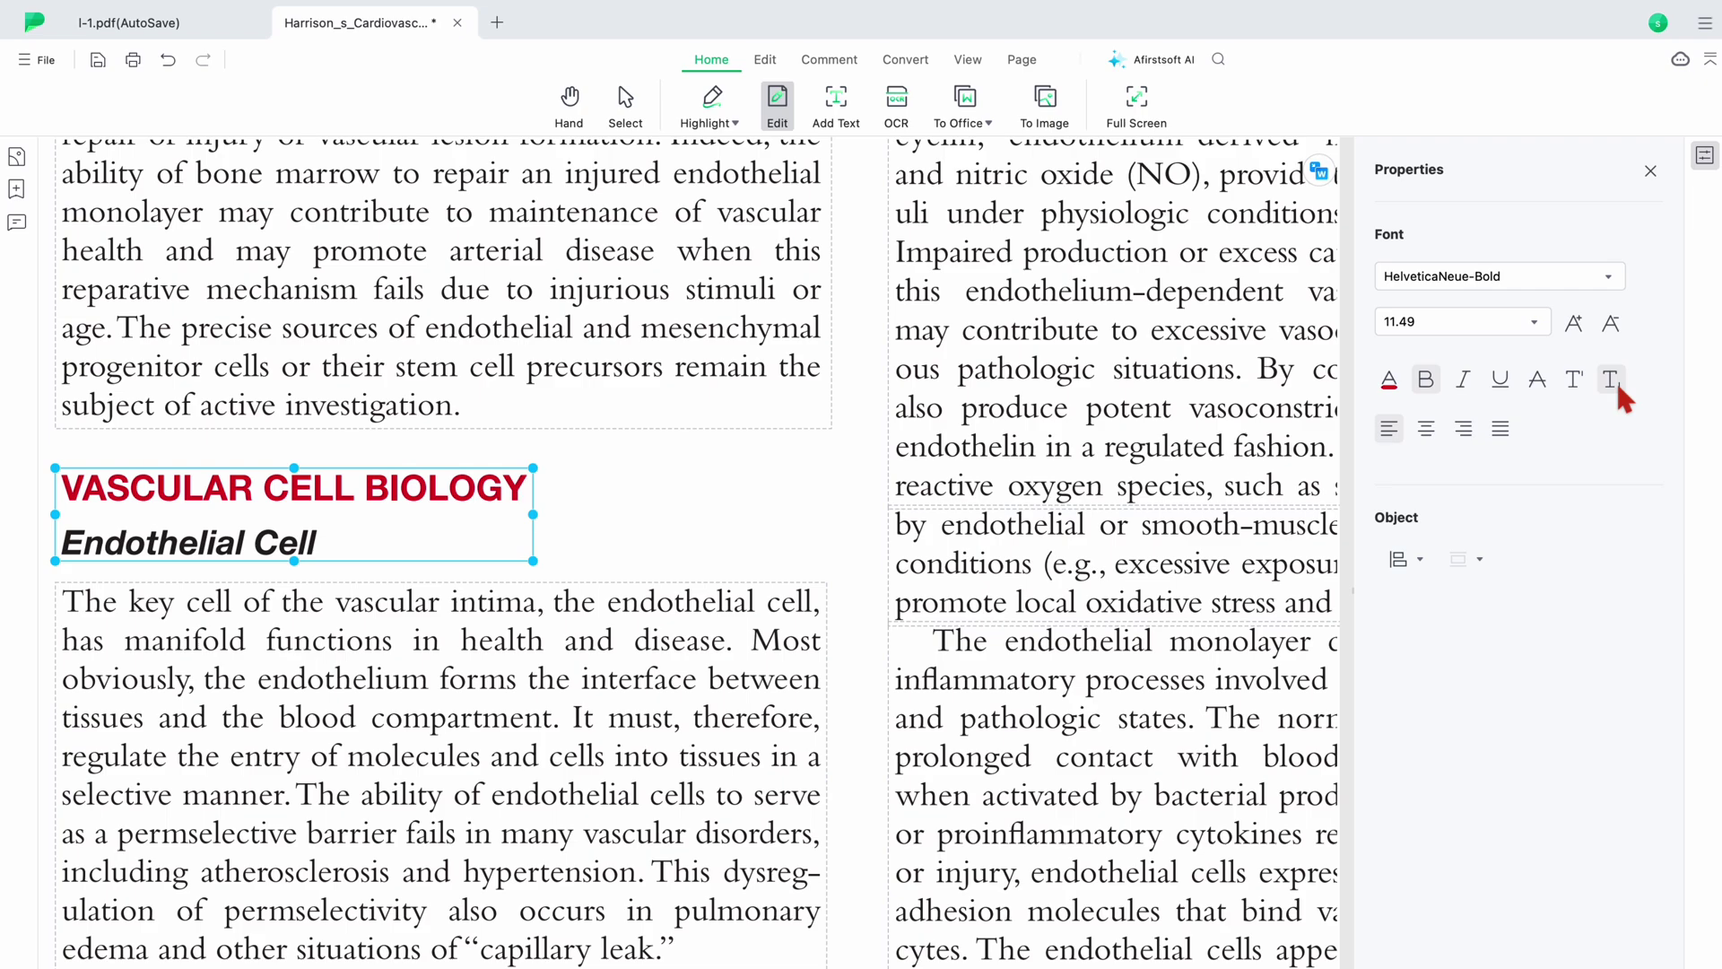
type("m")
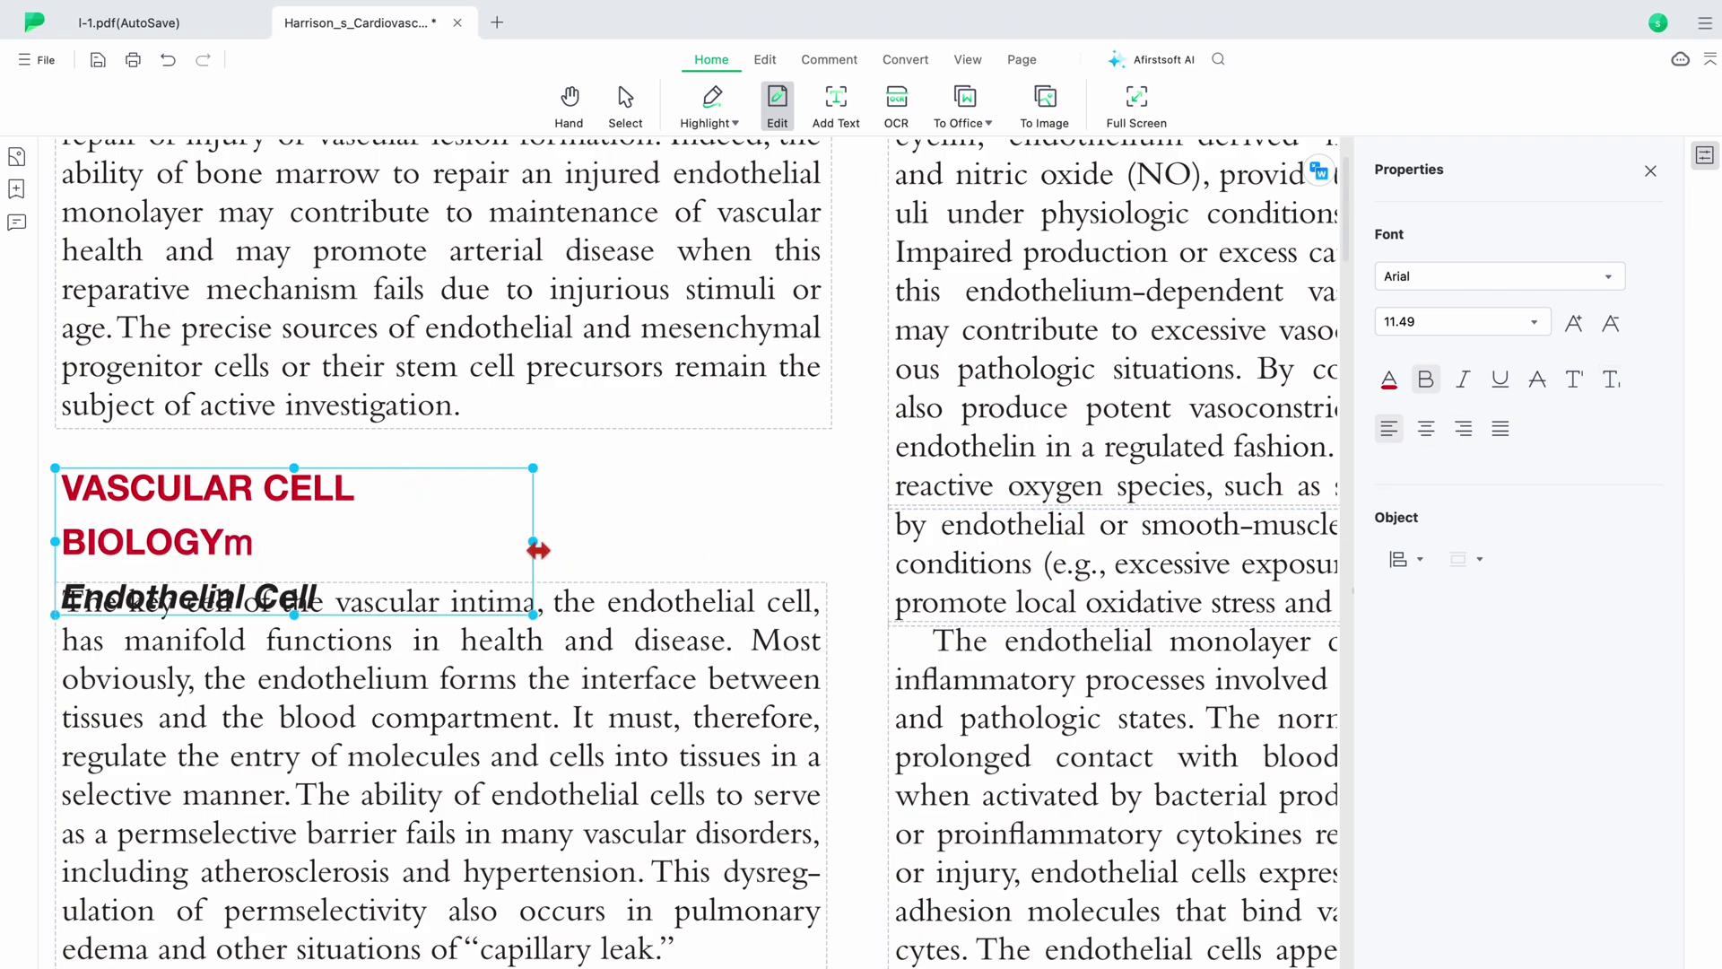
left_click_drag(539, 550, 684, 565)
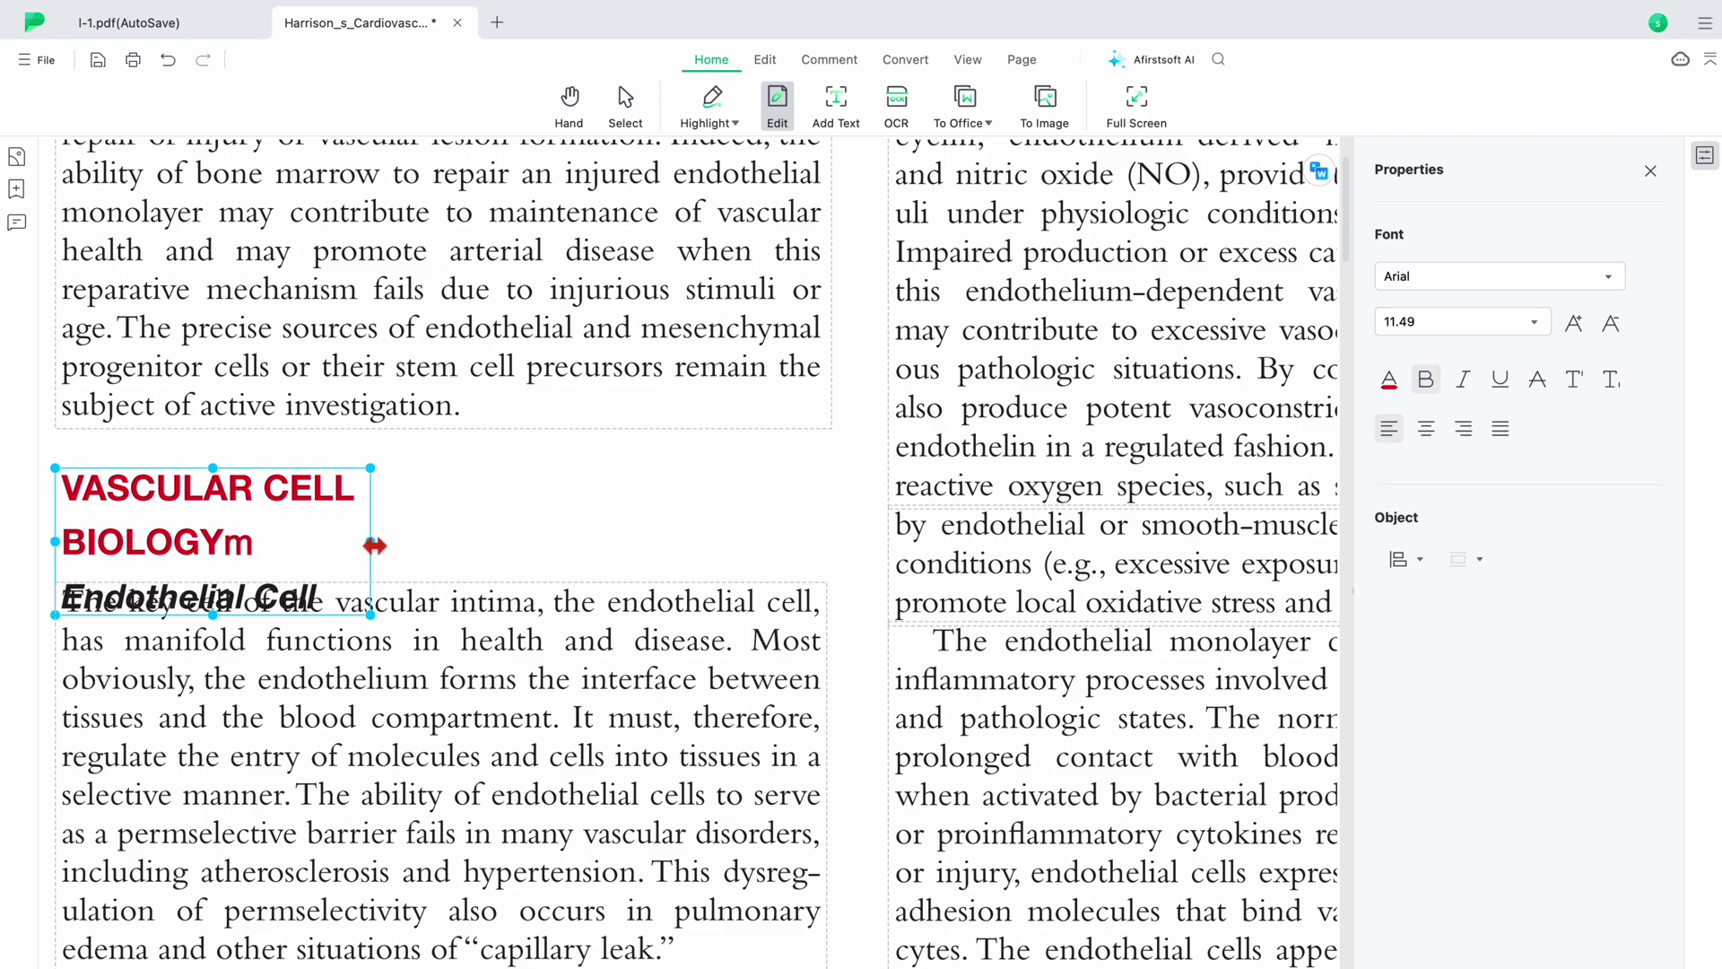
key("ctrl+equal")
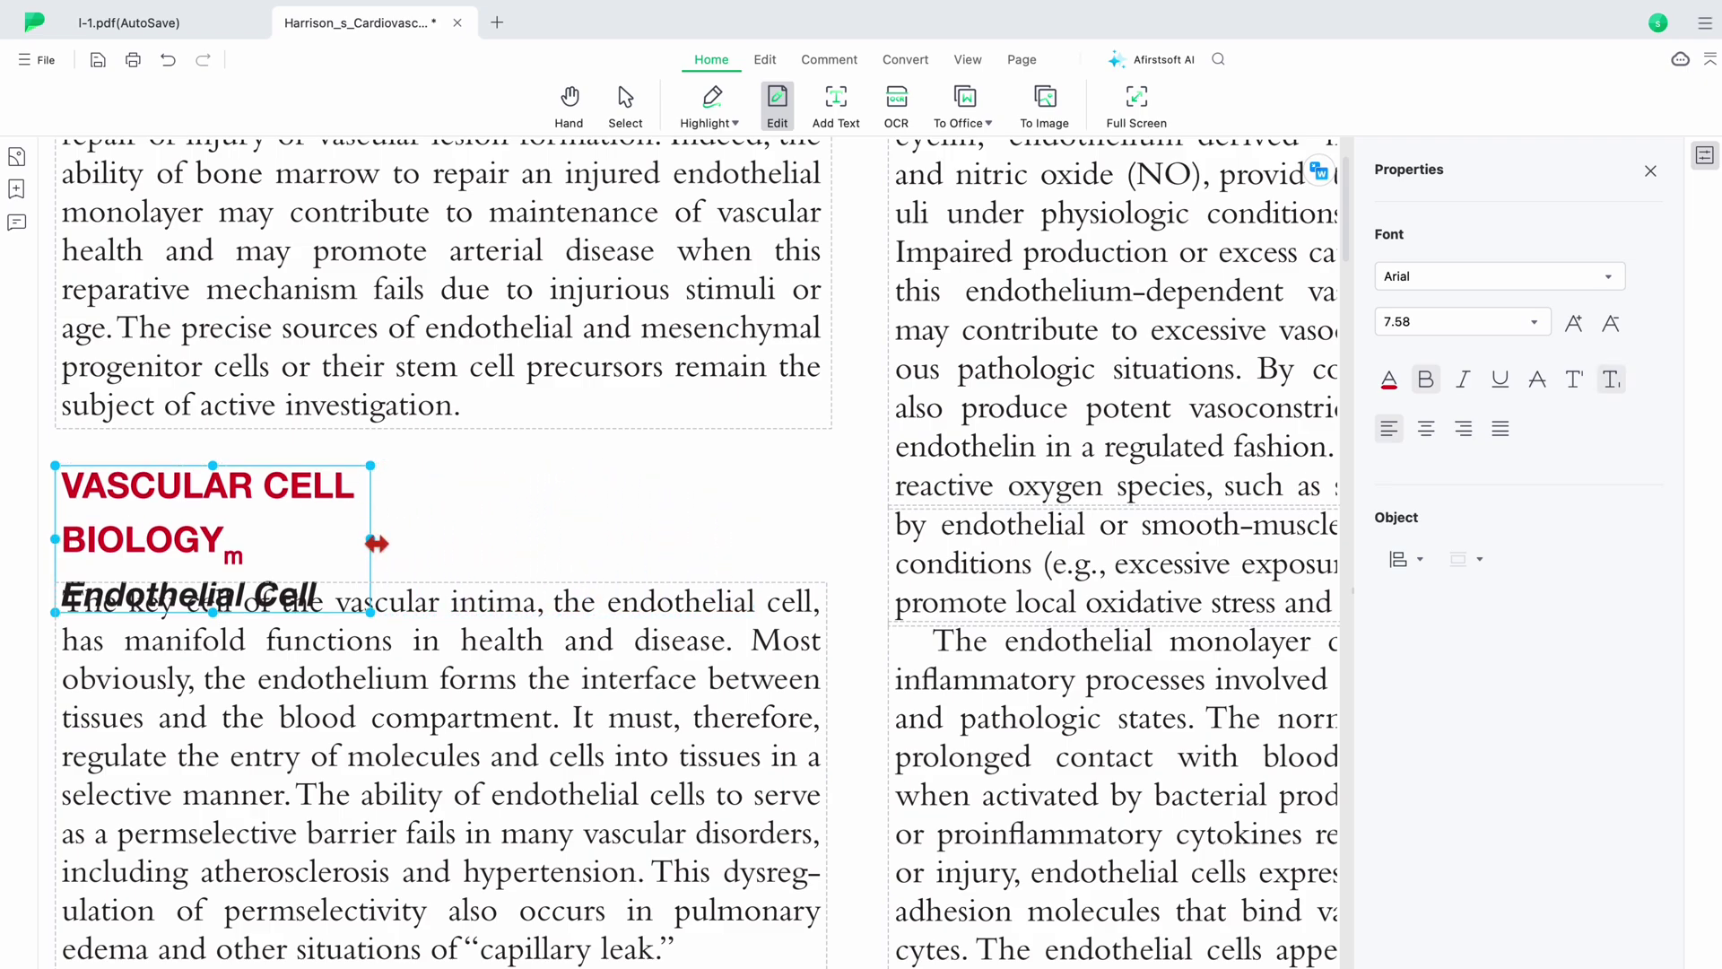
left_click_drag(371, 540, 644, 547)
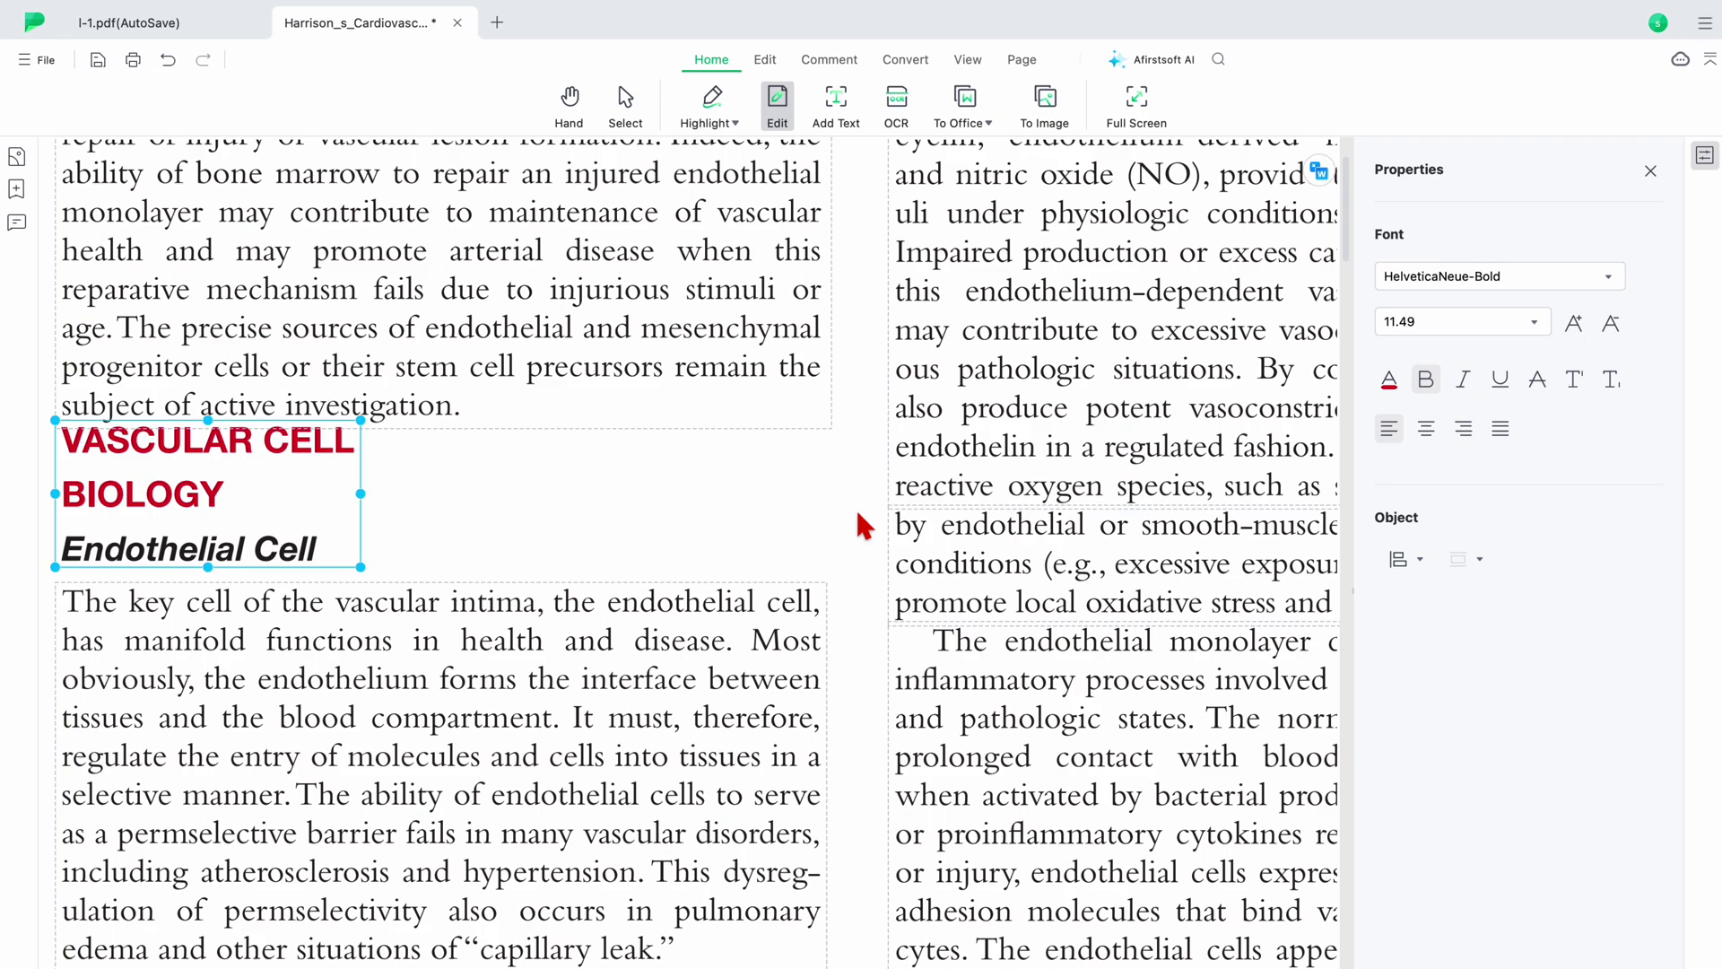
left_click(856, 508)
- Search for 'cardiovascular' with Whole Word Match and Case Sensitive on, finding 259 results
left_click(1651, 171)
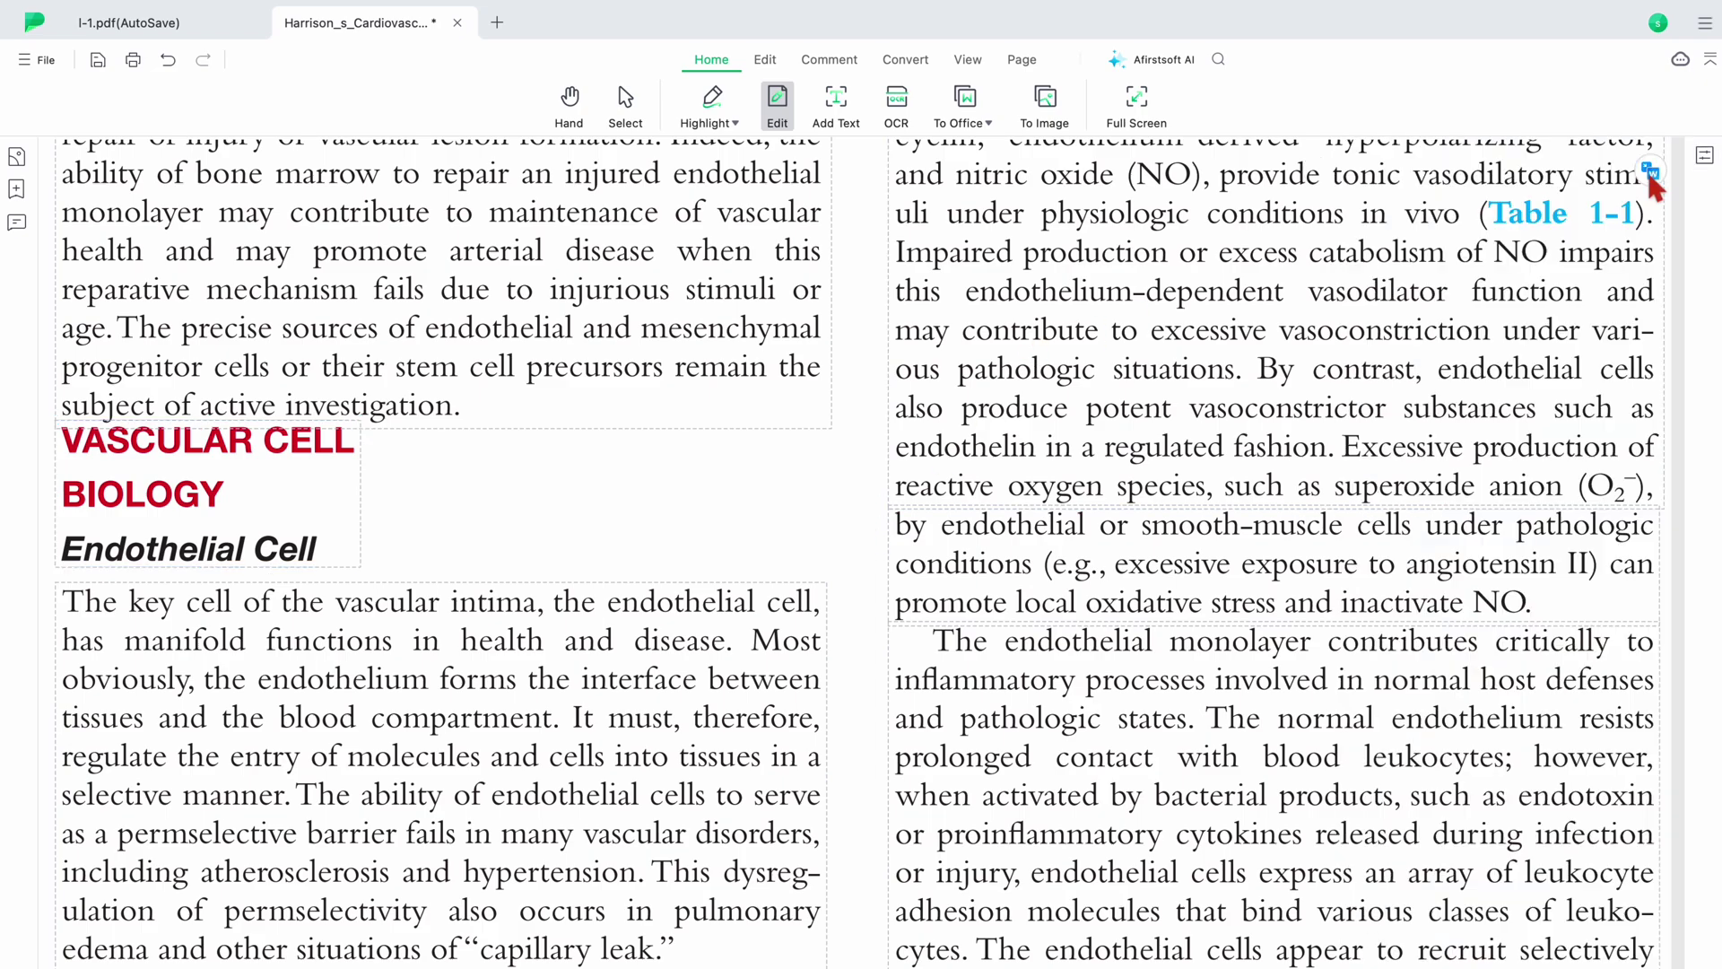
scroll(1227, 260, "up", 1)
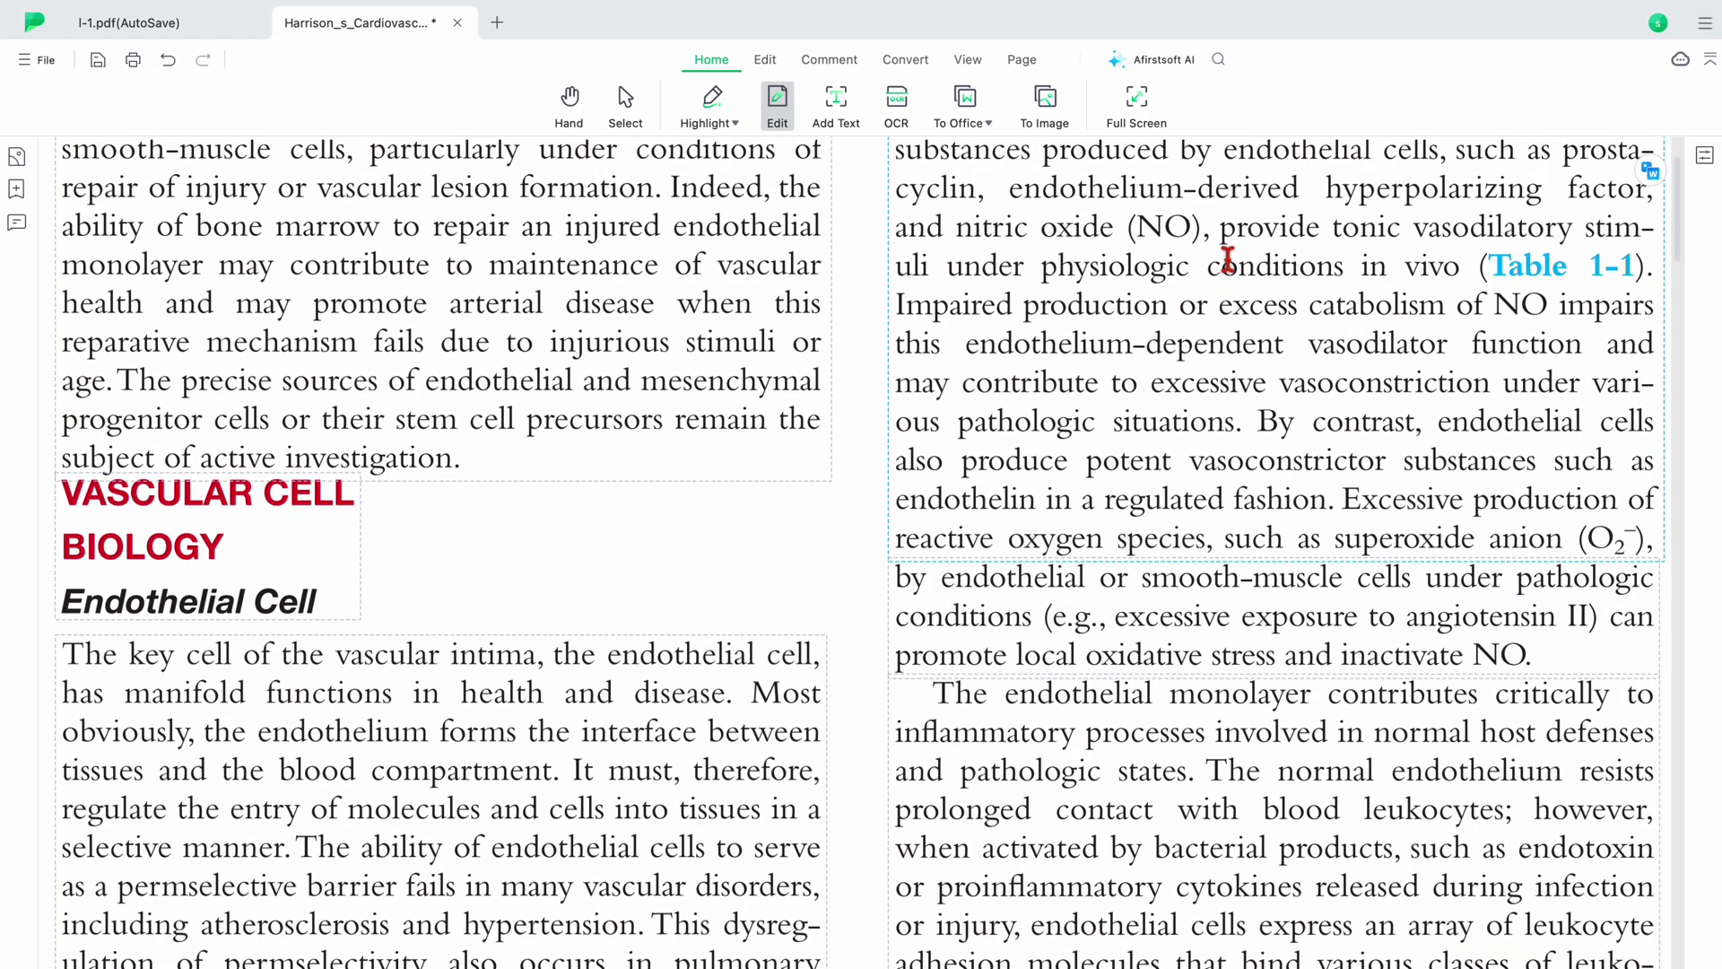
left_click(1218, 61)
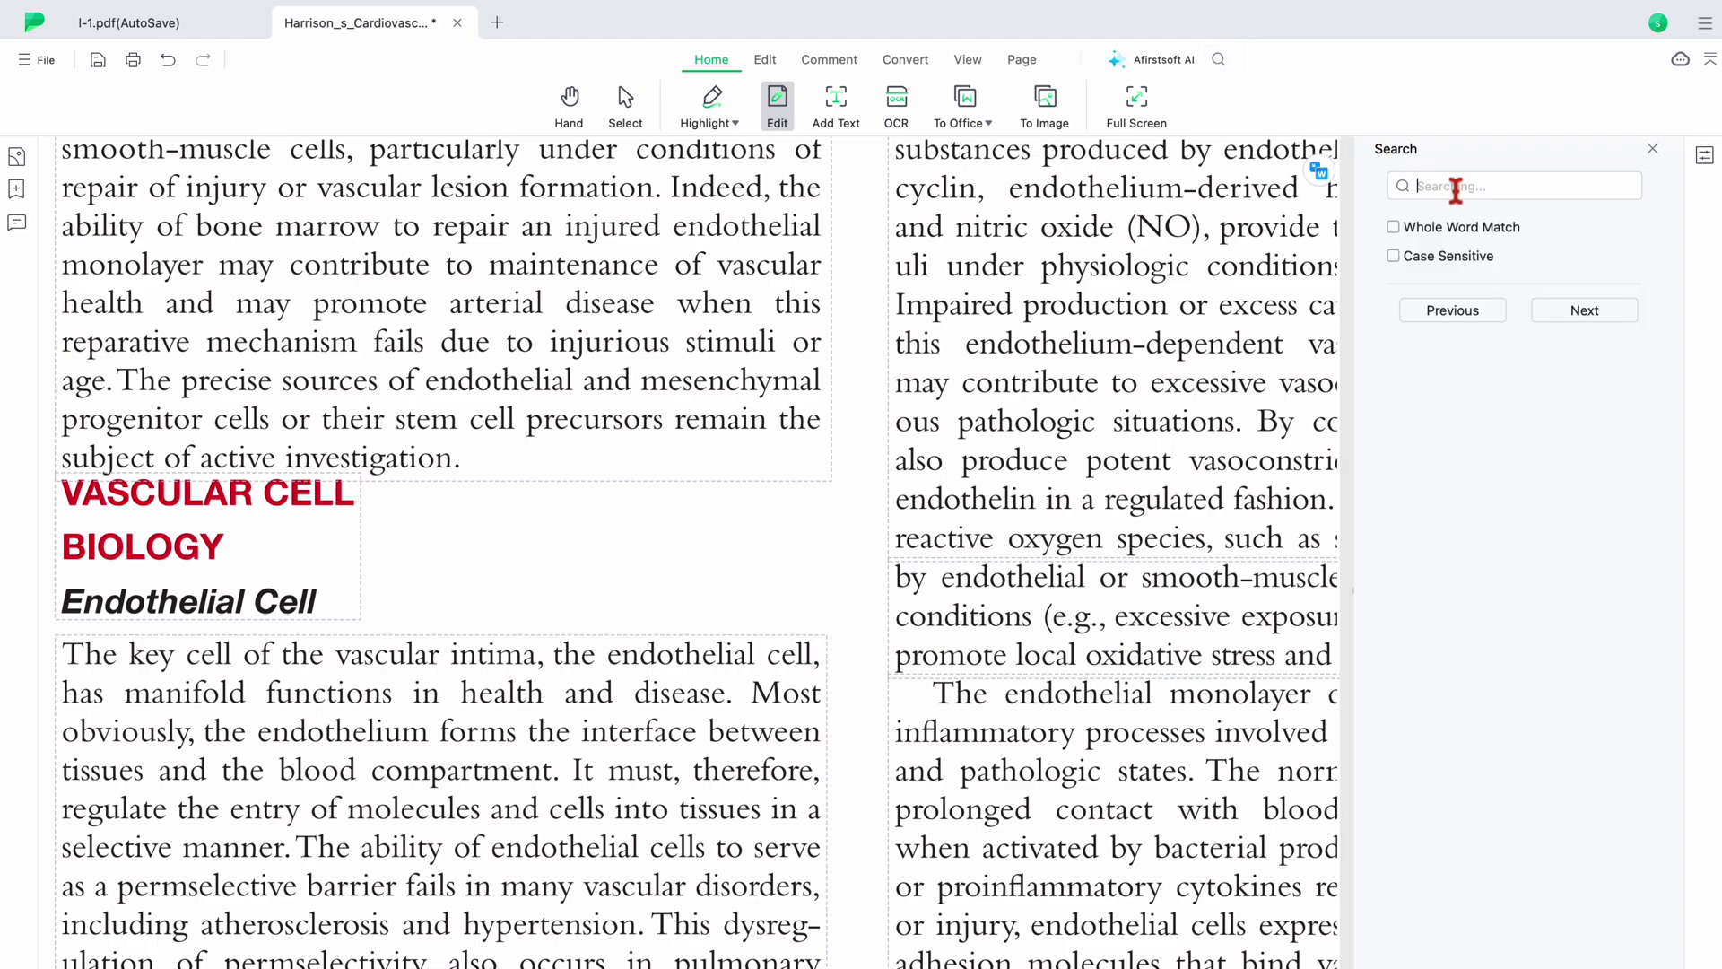
type("cardio")
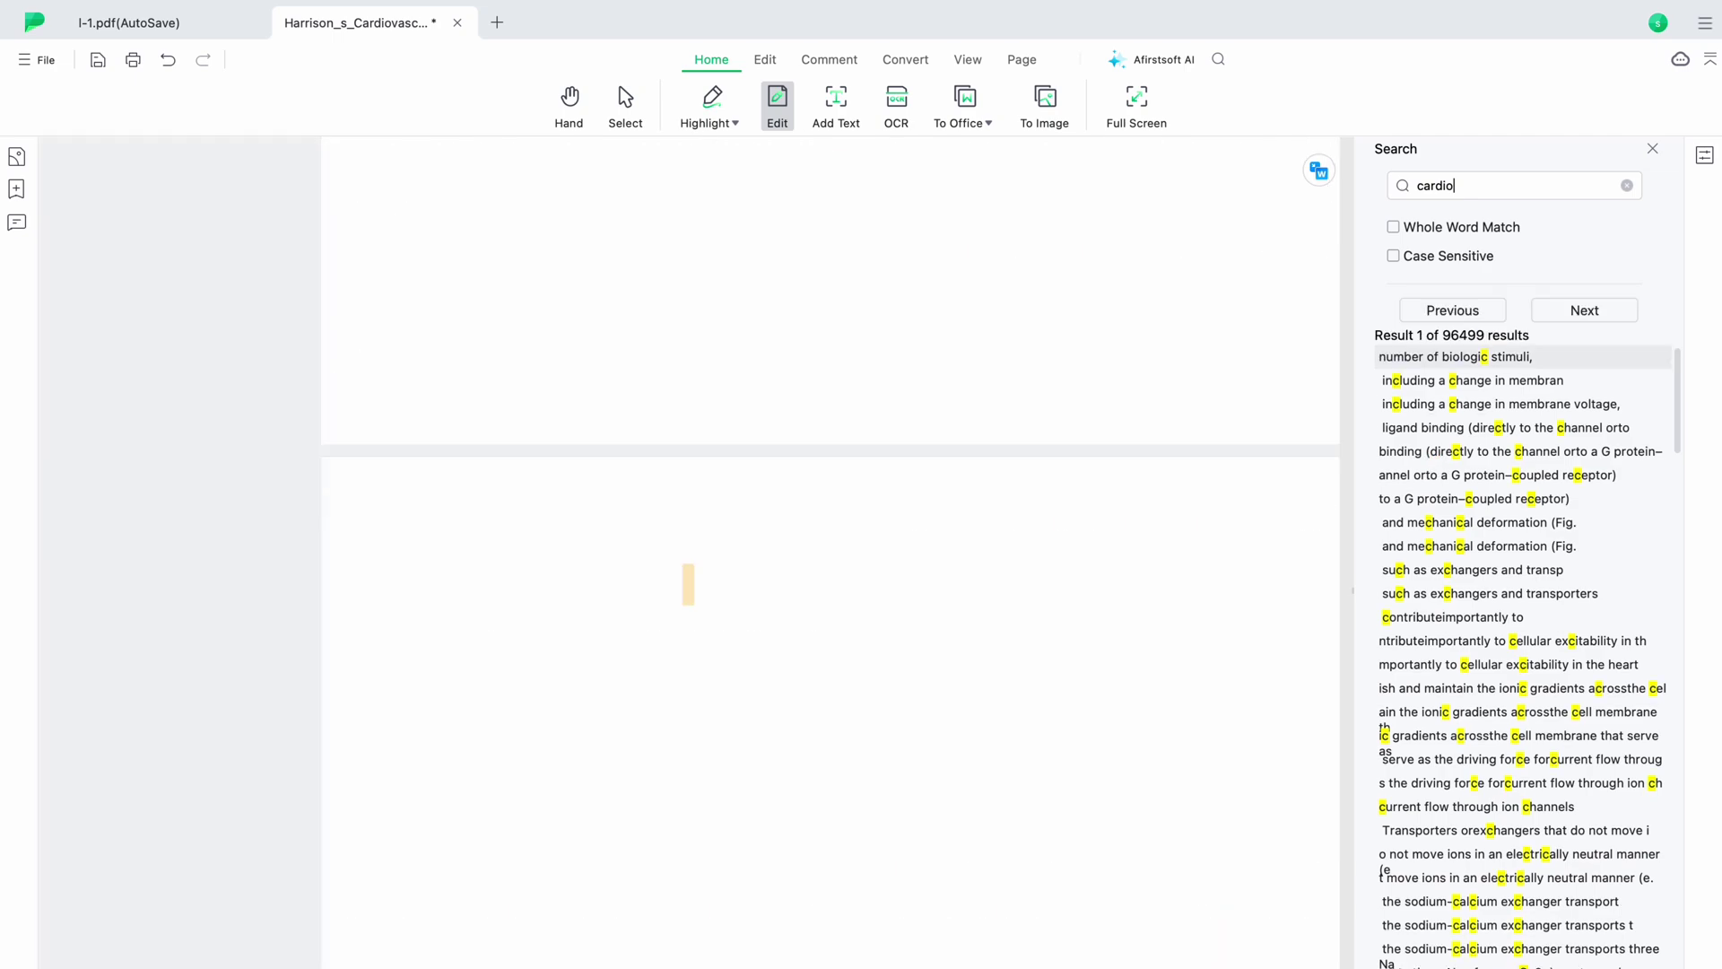
type("vac")
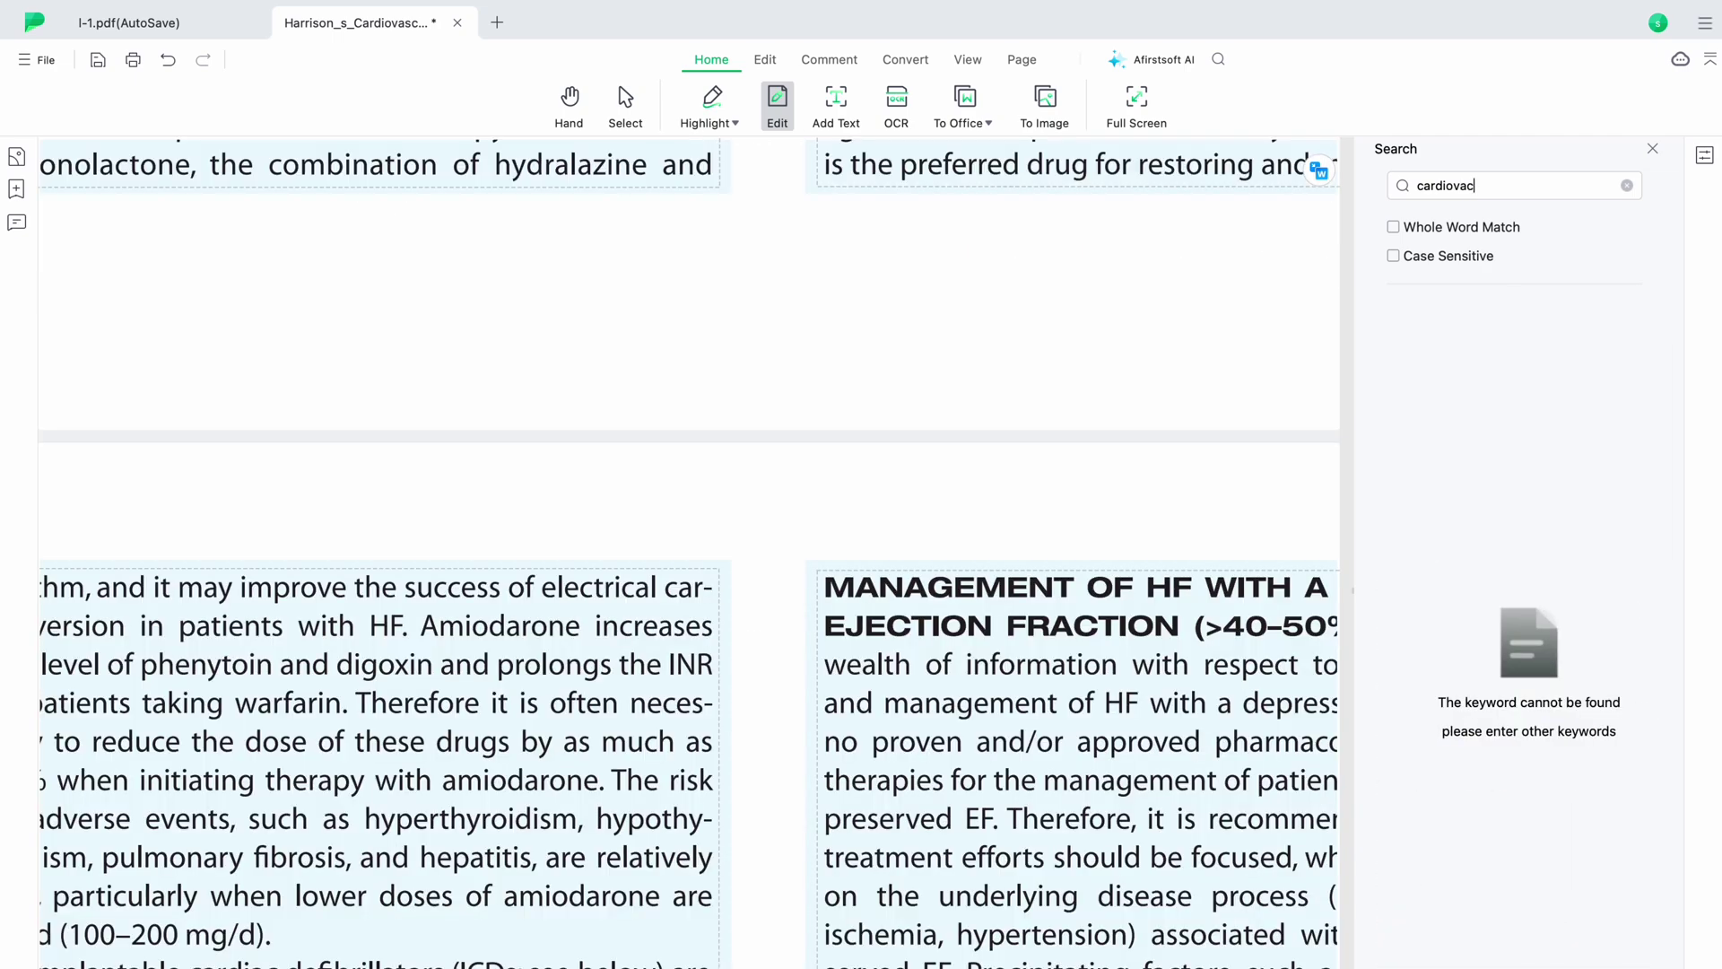
key("BackSpace")
type("scu")
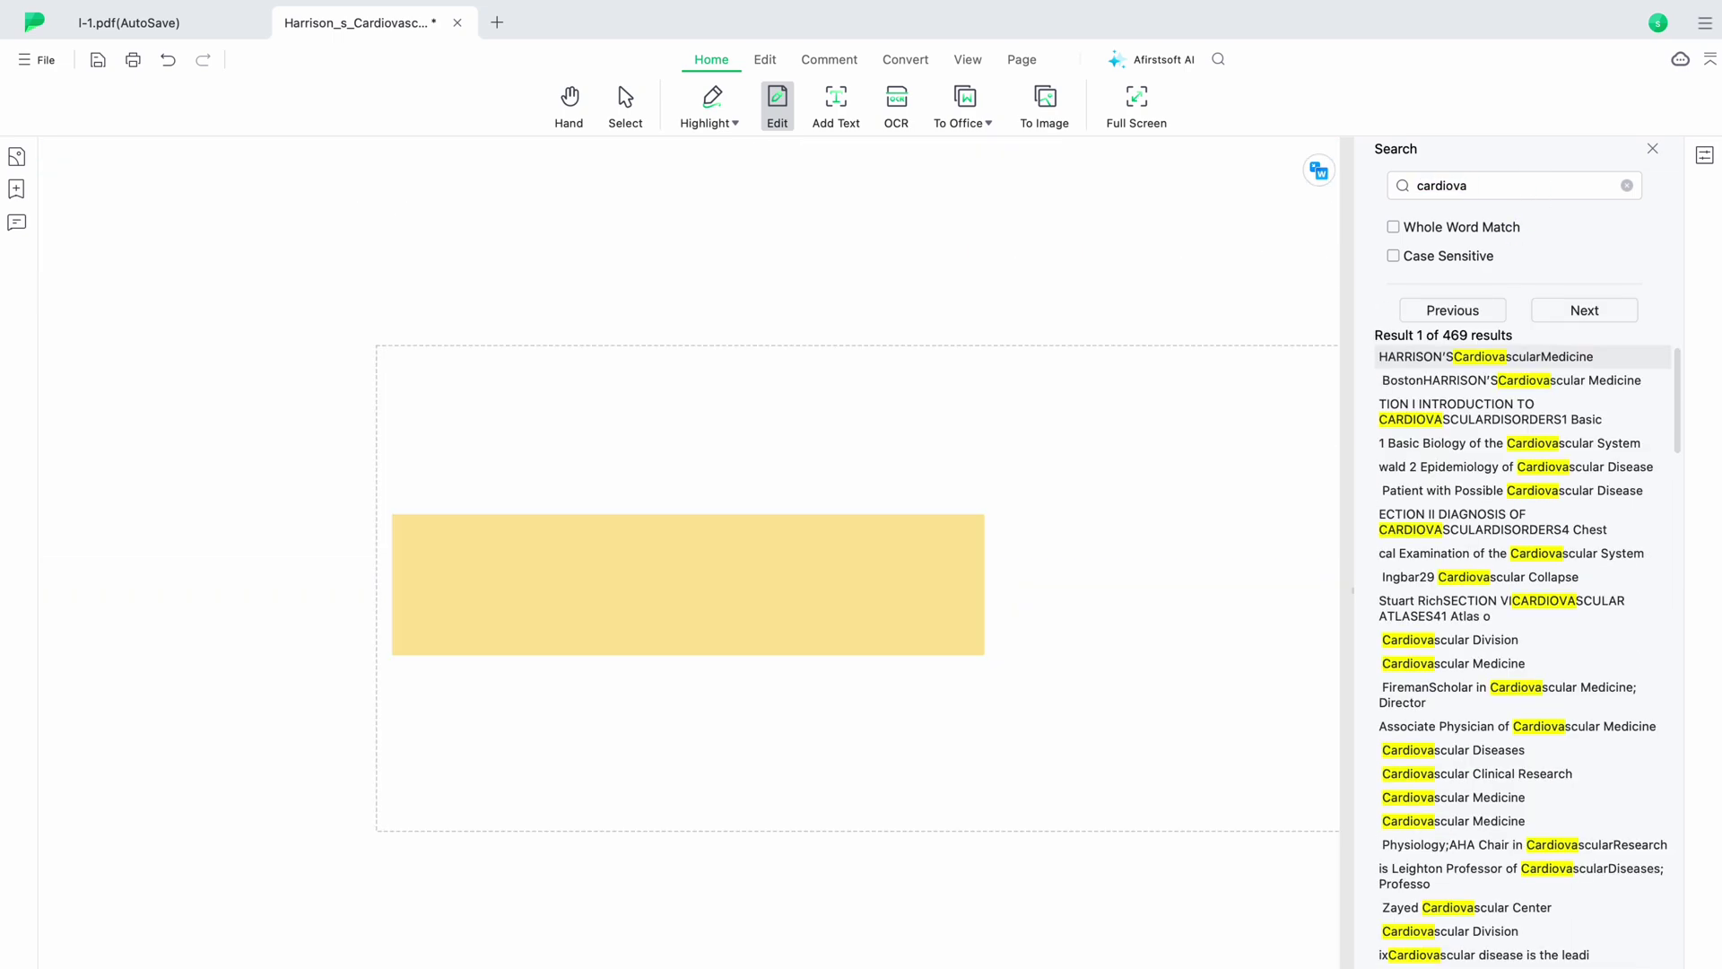
type("lar")
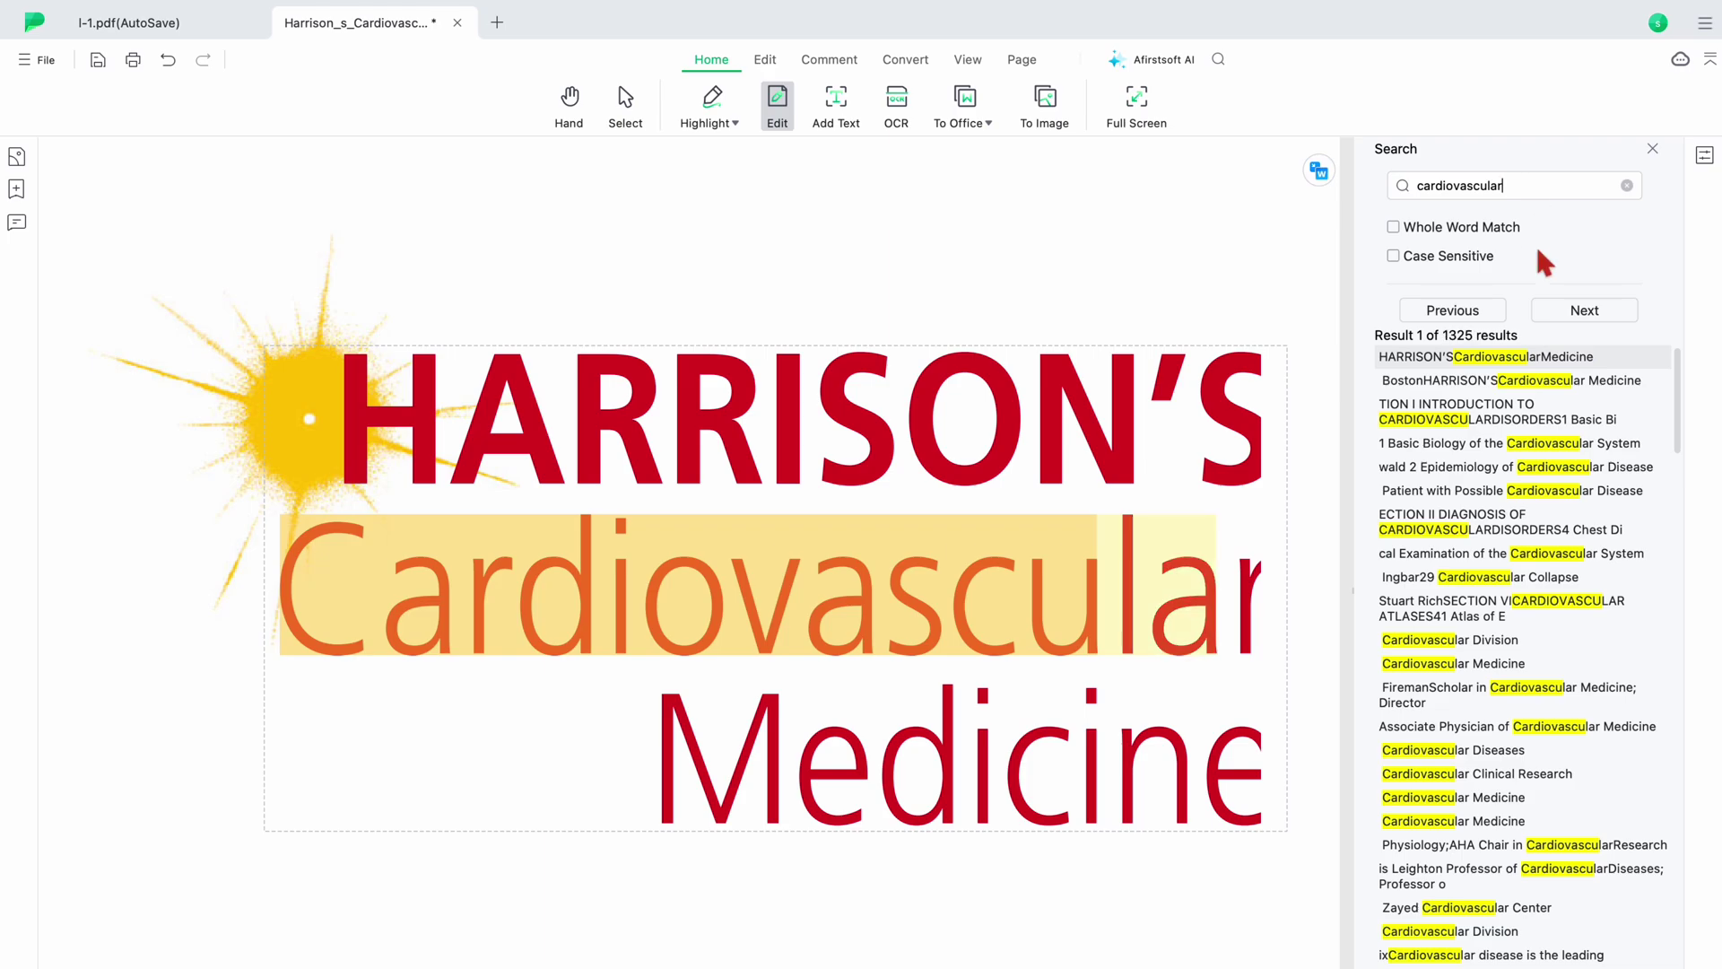
left_click(1393, 227)
left_click(1393, 255)
scroll(1474, 549, "down", 10)
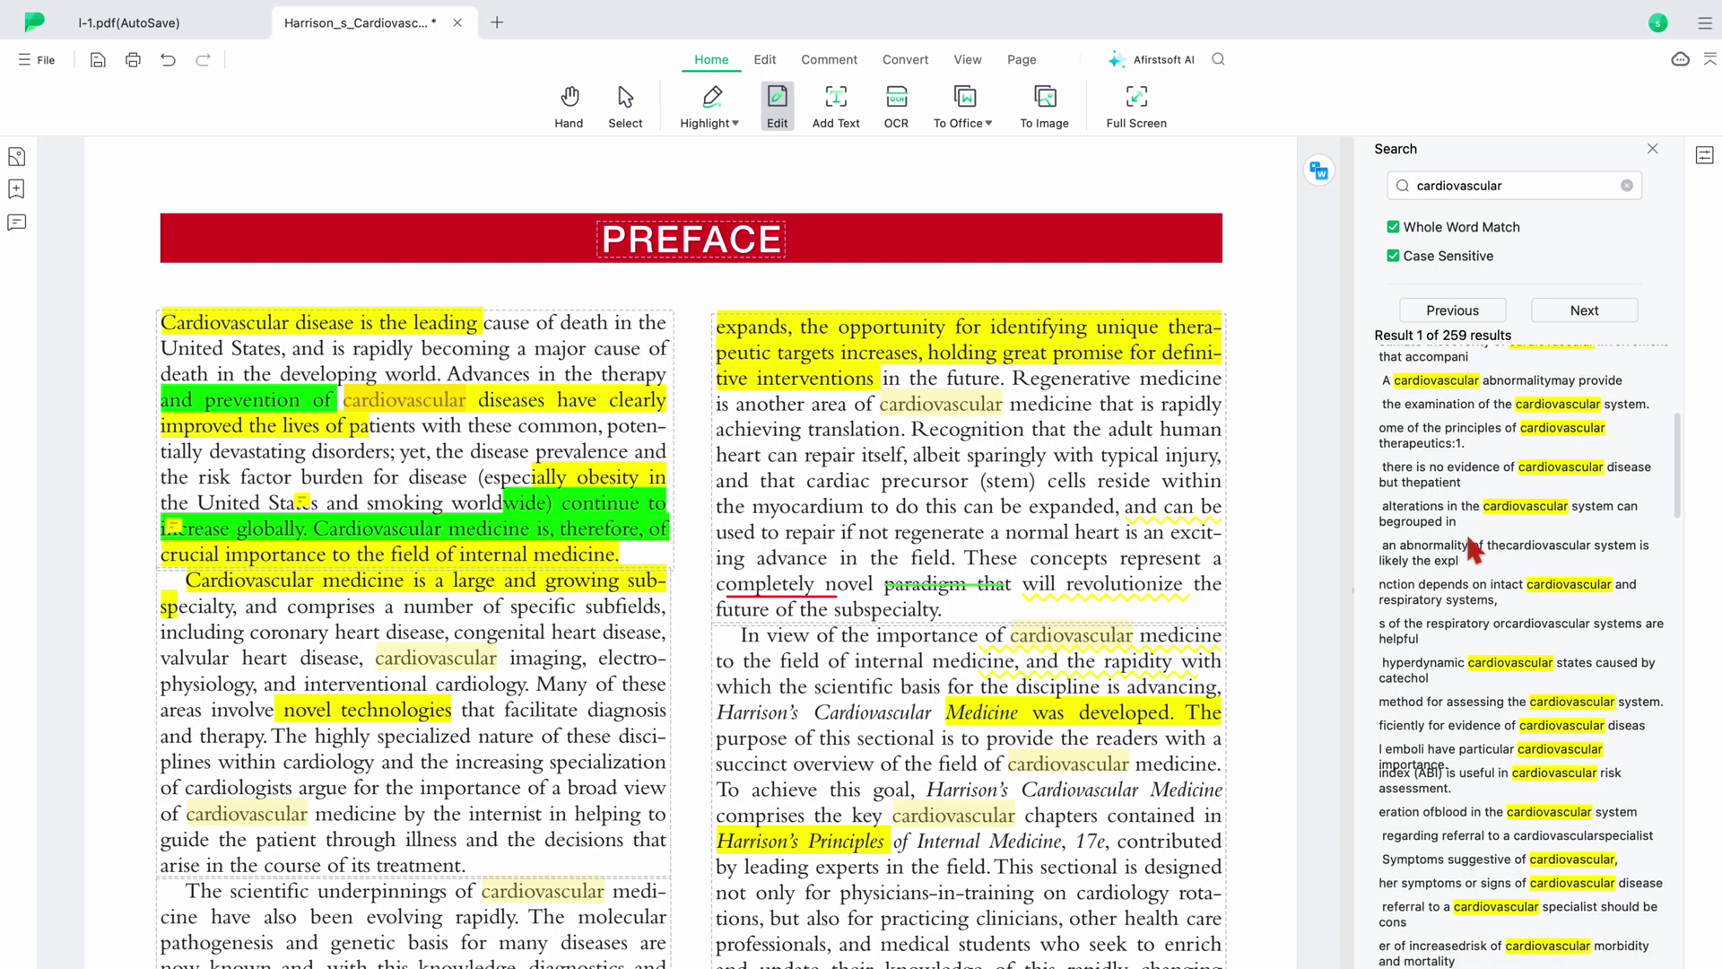
scroll(1473, 549, "down", 5)
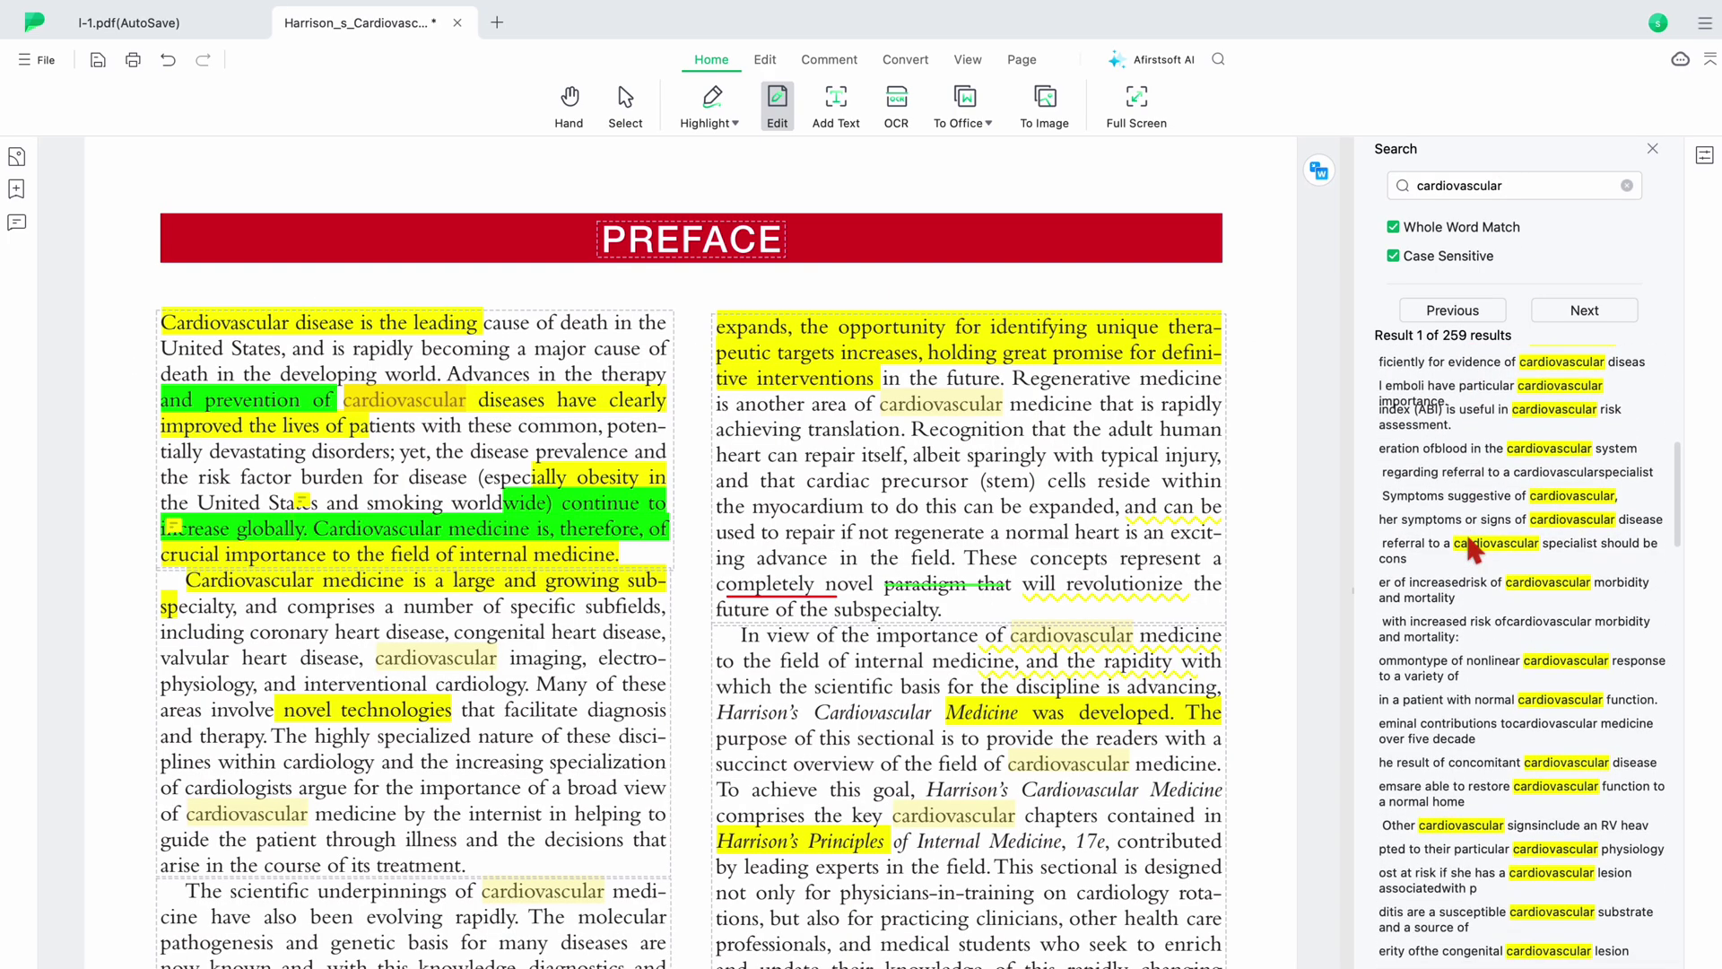
scroll(1474, 549, "down", 1)
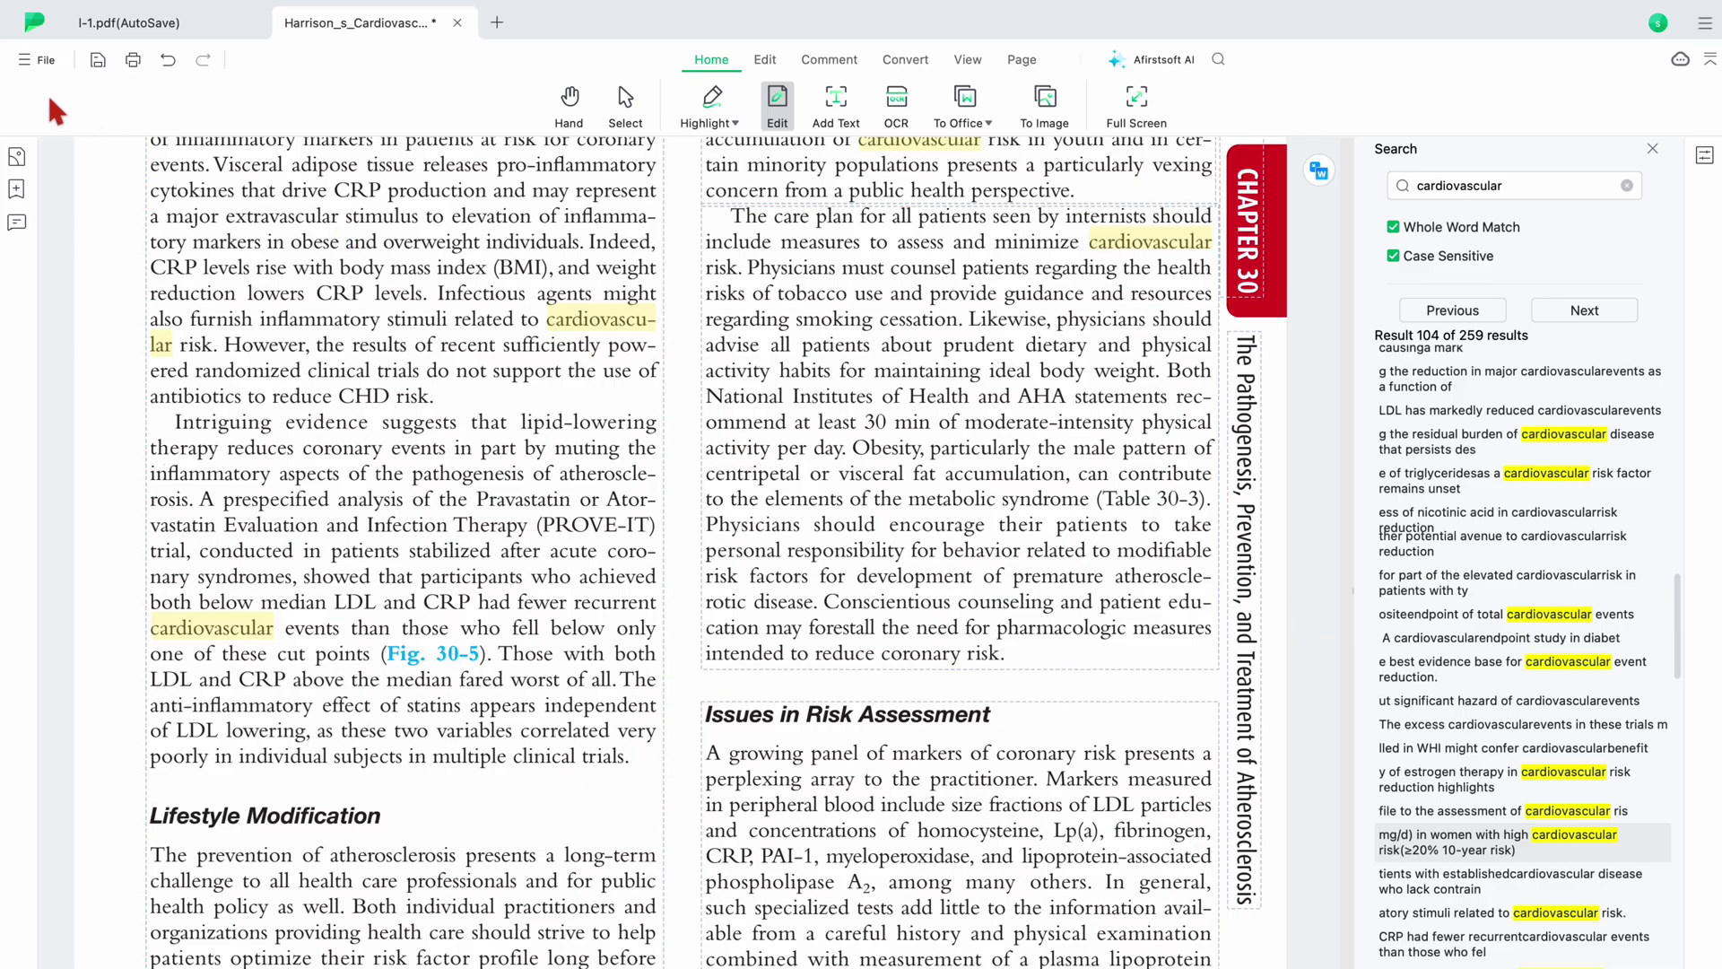
- Open Scan 15 Jul 2024 at 17.59.pdf from Recent Files and search it for 'complaint'
left_click(34, 23)
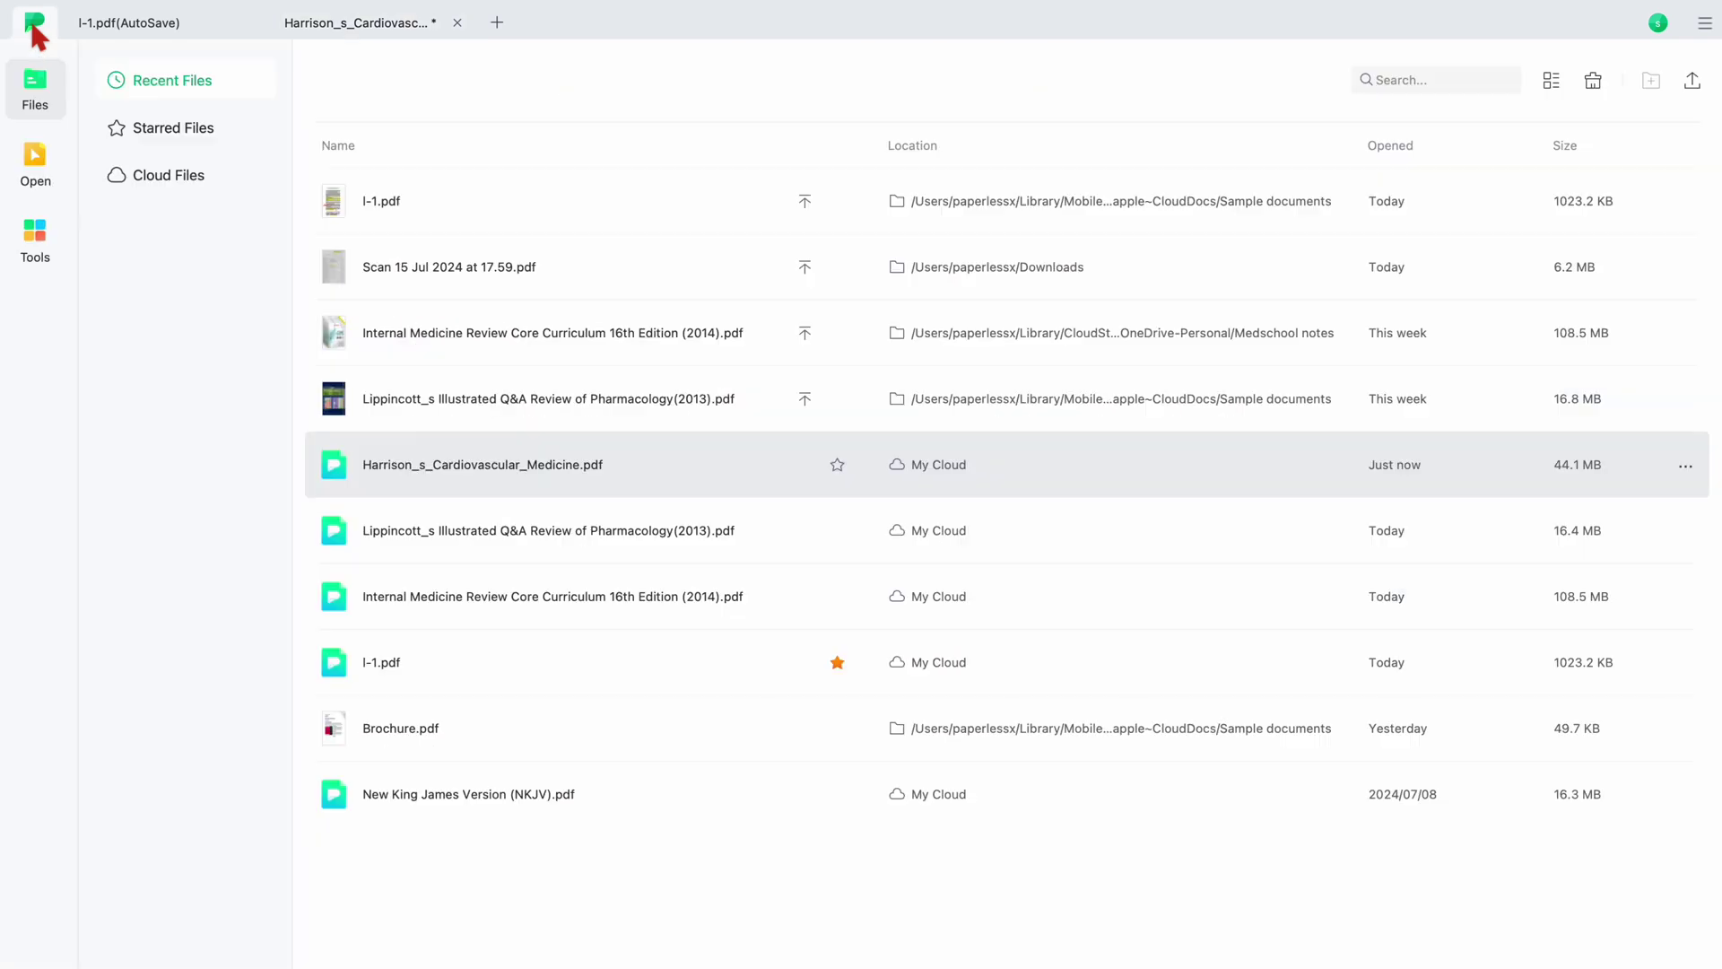
double_click(456, 271)
left_click(1450, 185)
type("complaint")
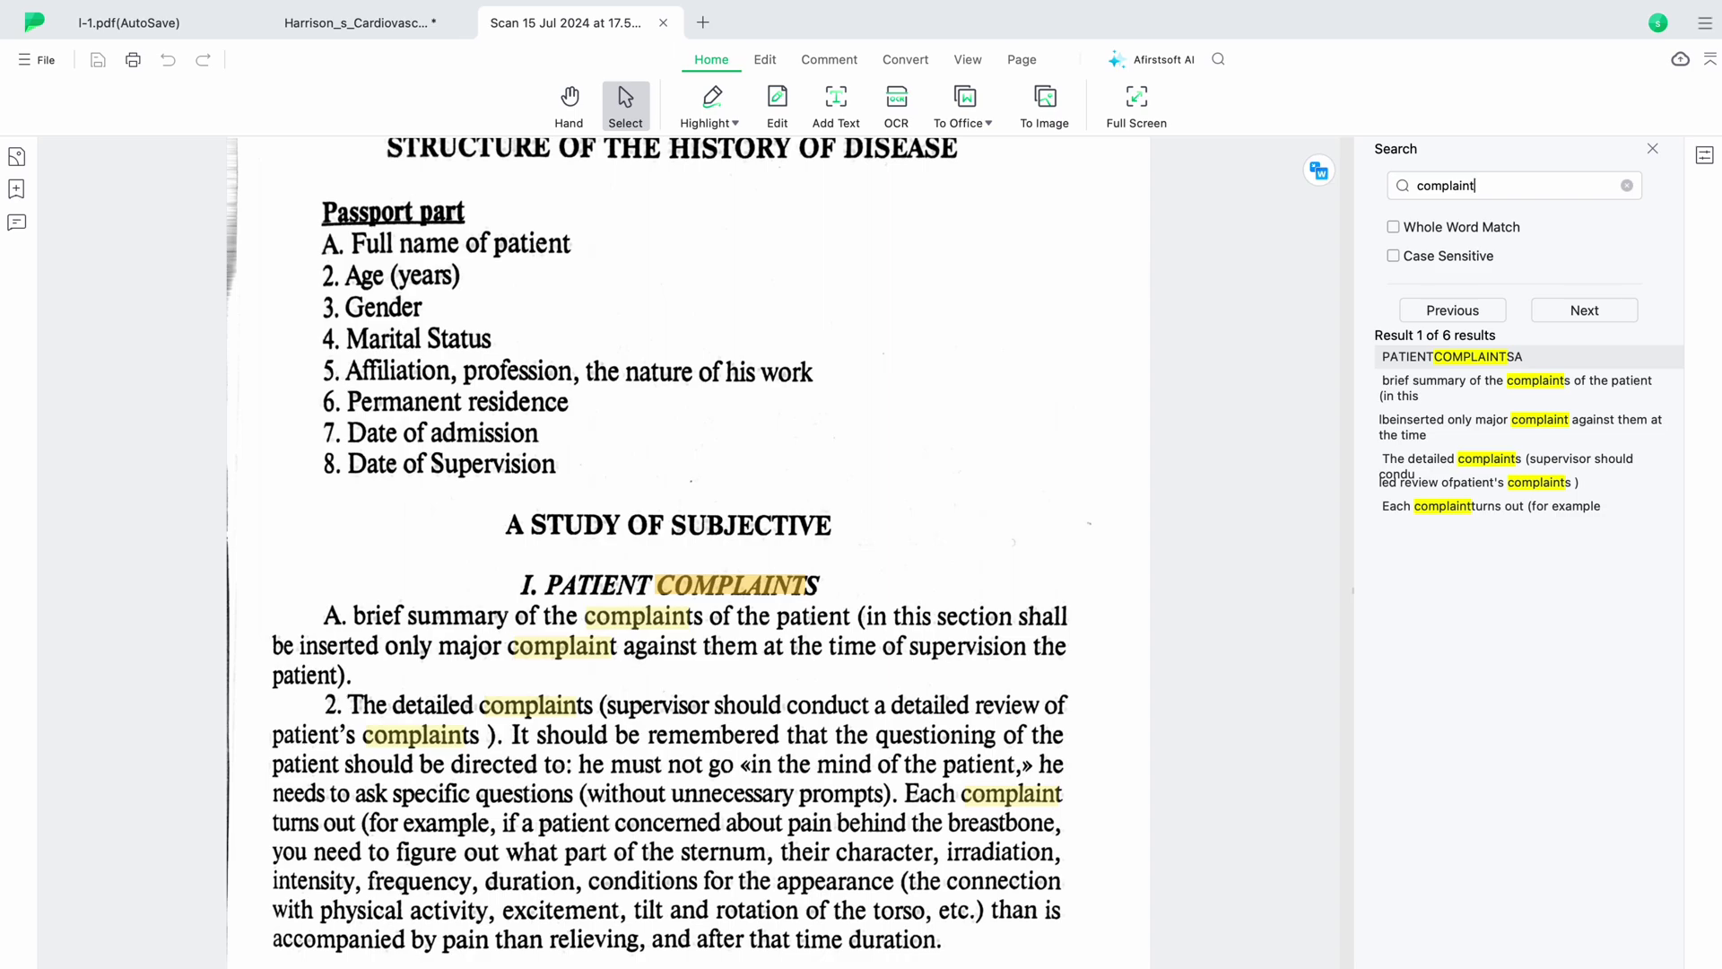
scroll(833, 661, "down", 1)
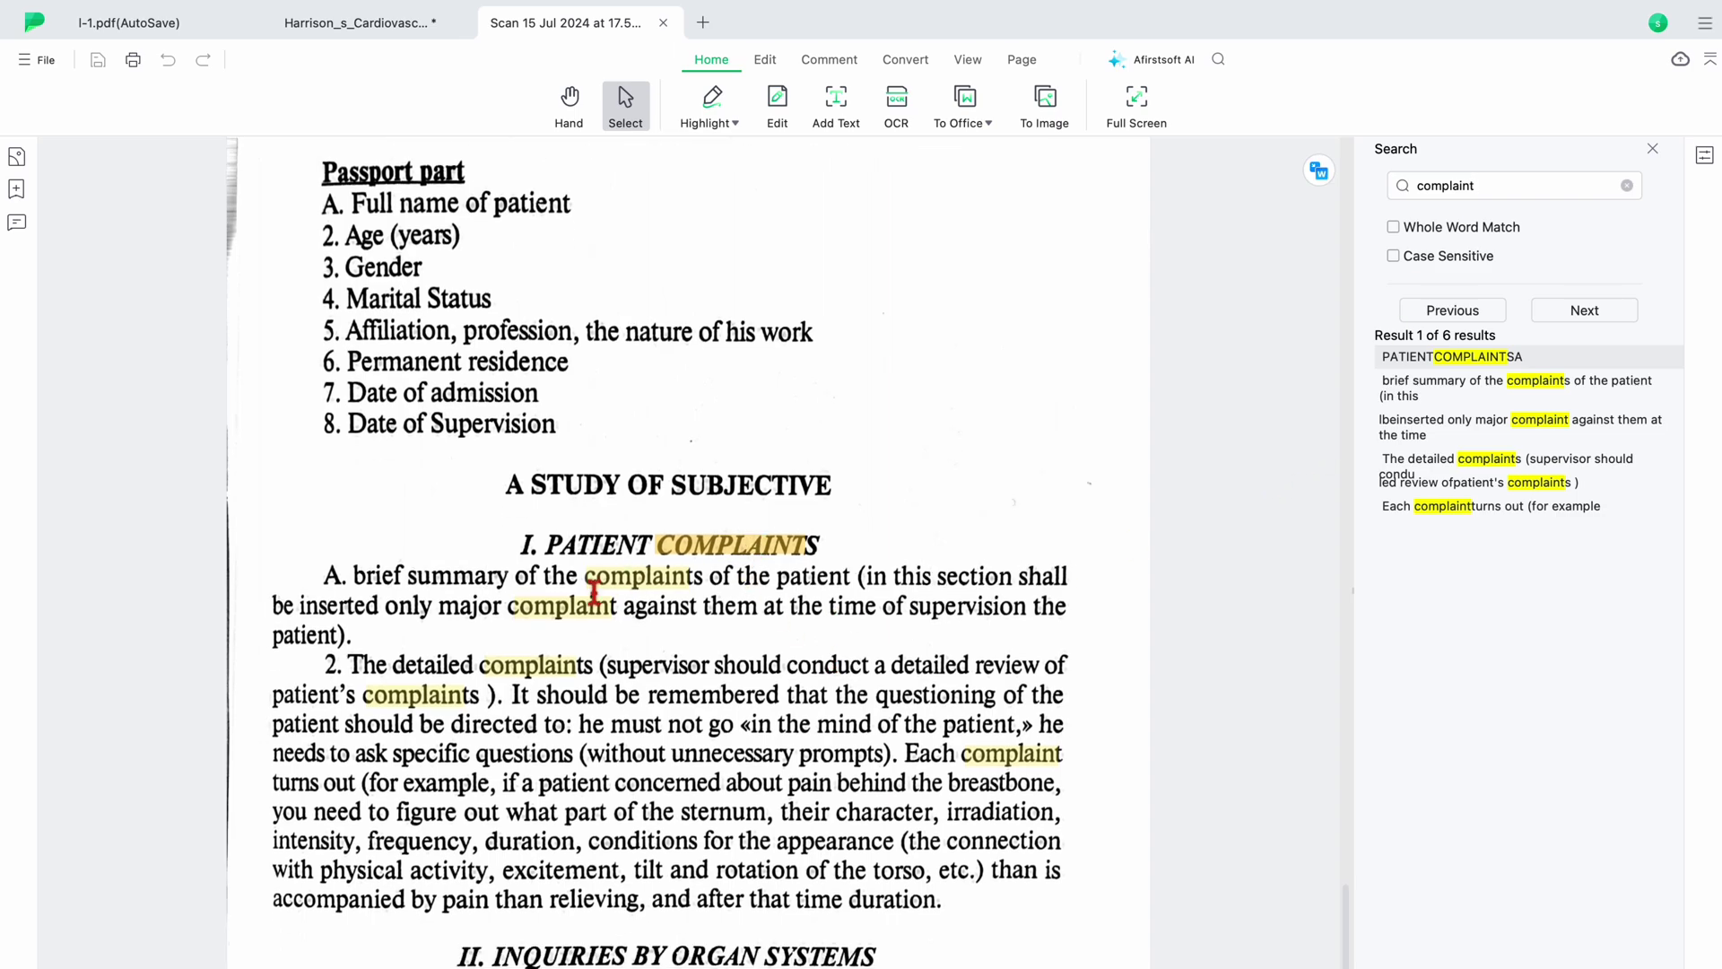
- Search the scan for 'free', then 'tera', reaching TERATOGENESIS
key("super+a")
type("free")
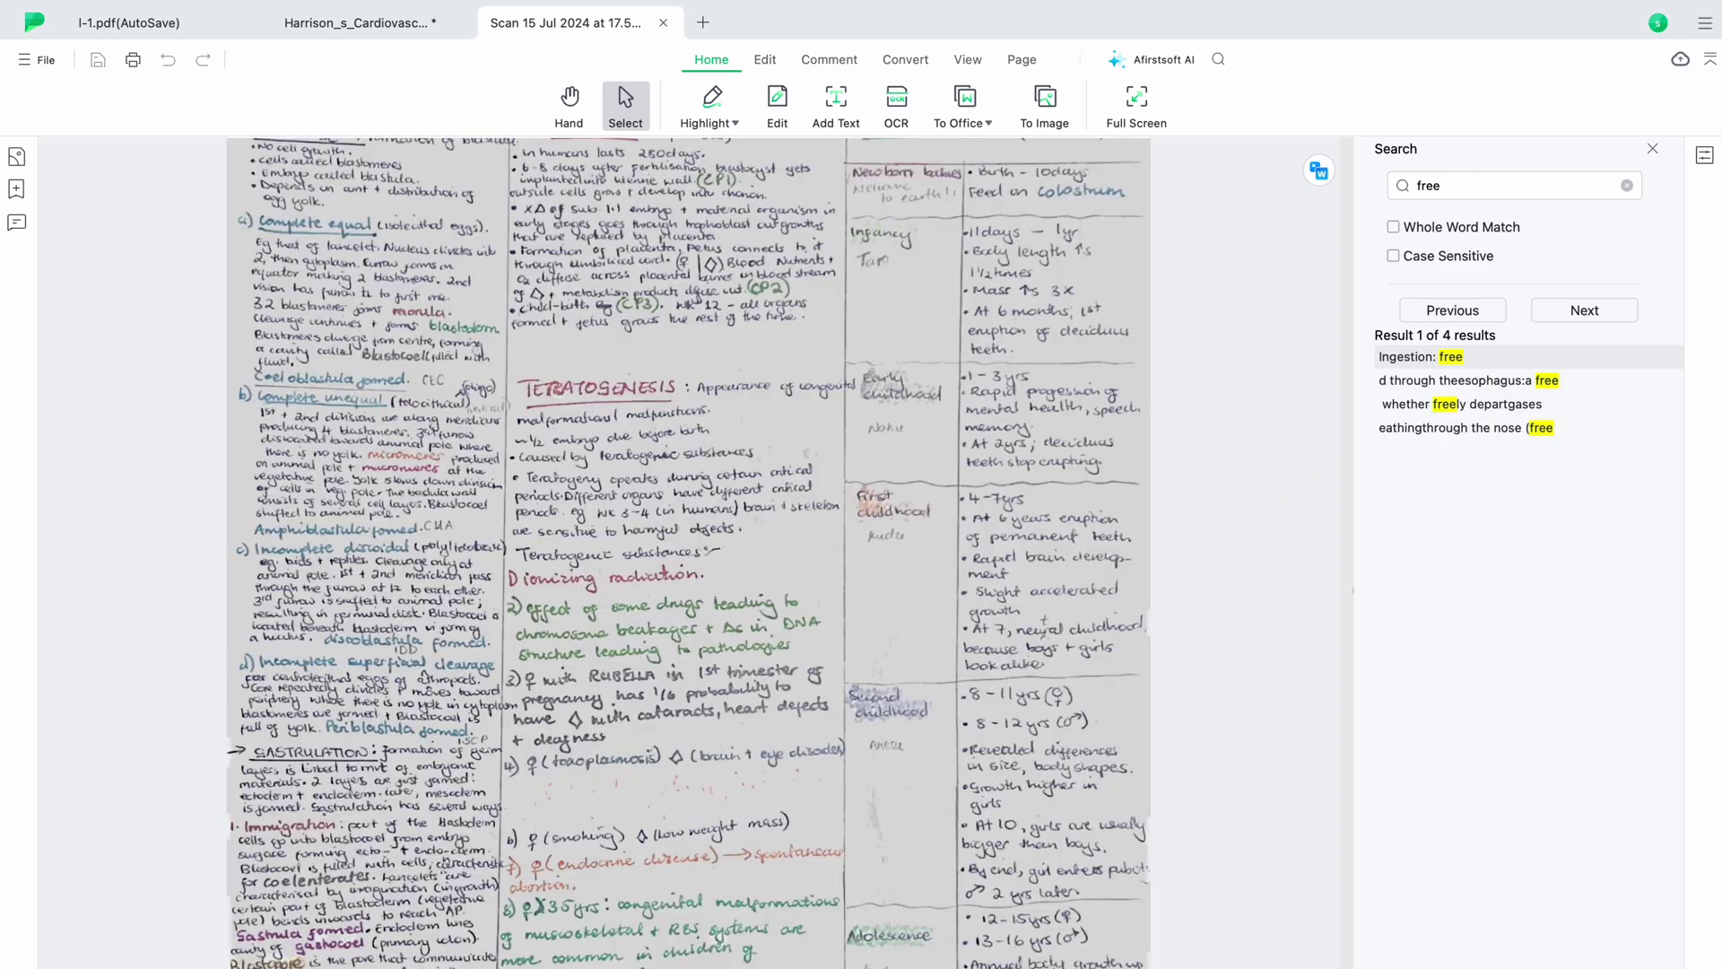
key("super+equal")
key("super+equal")
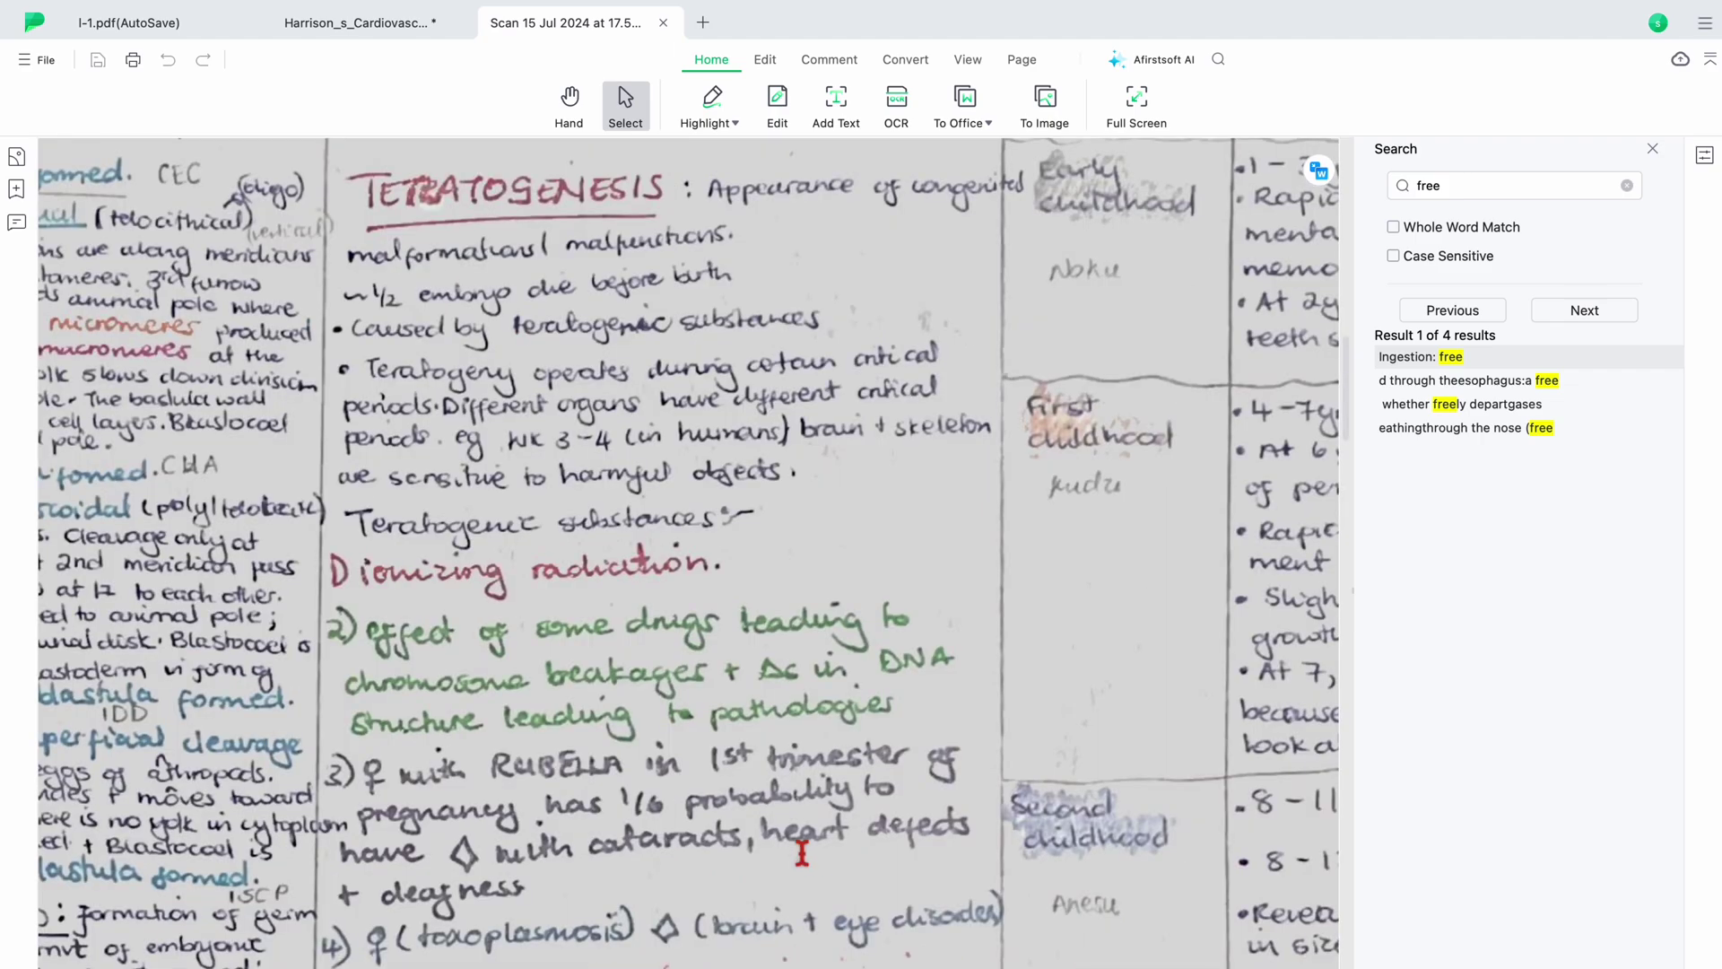
scroll(885, 438, "up", 1)
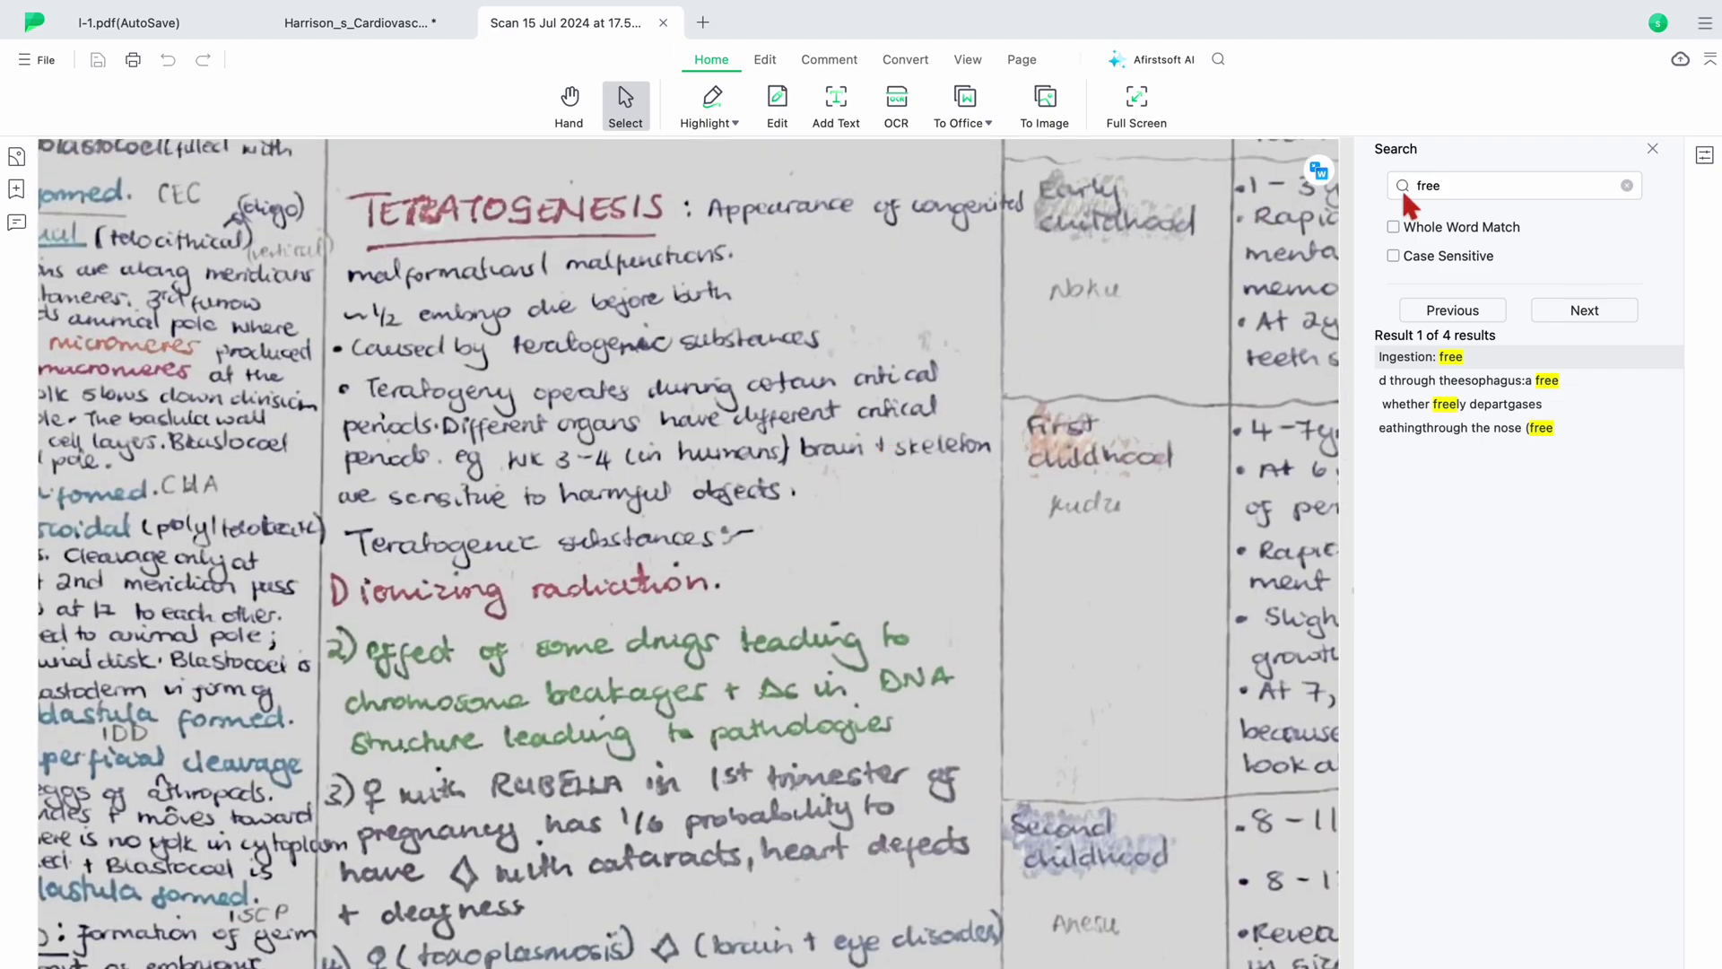
left_click(1626, 186)
type("tera")
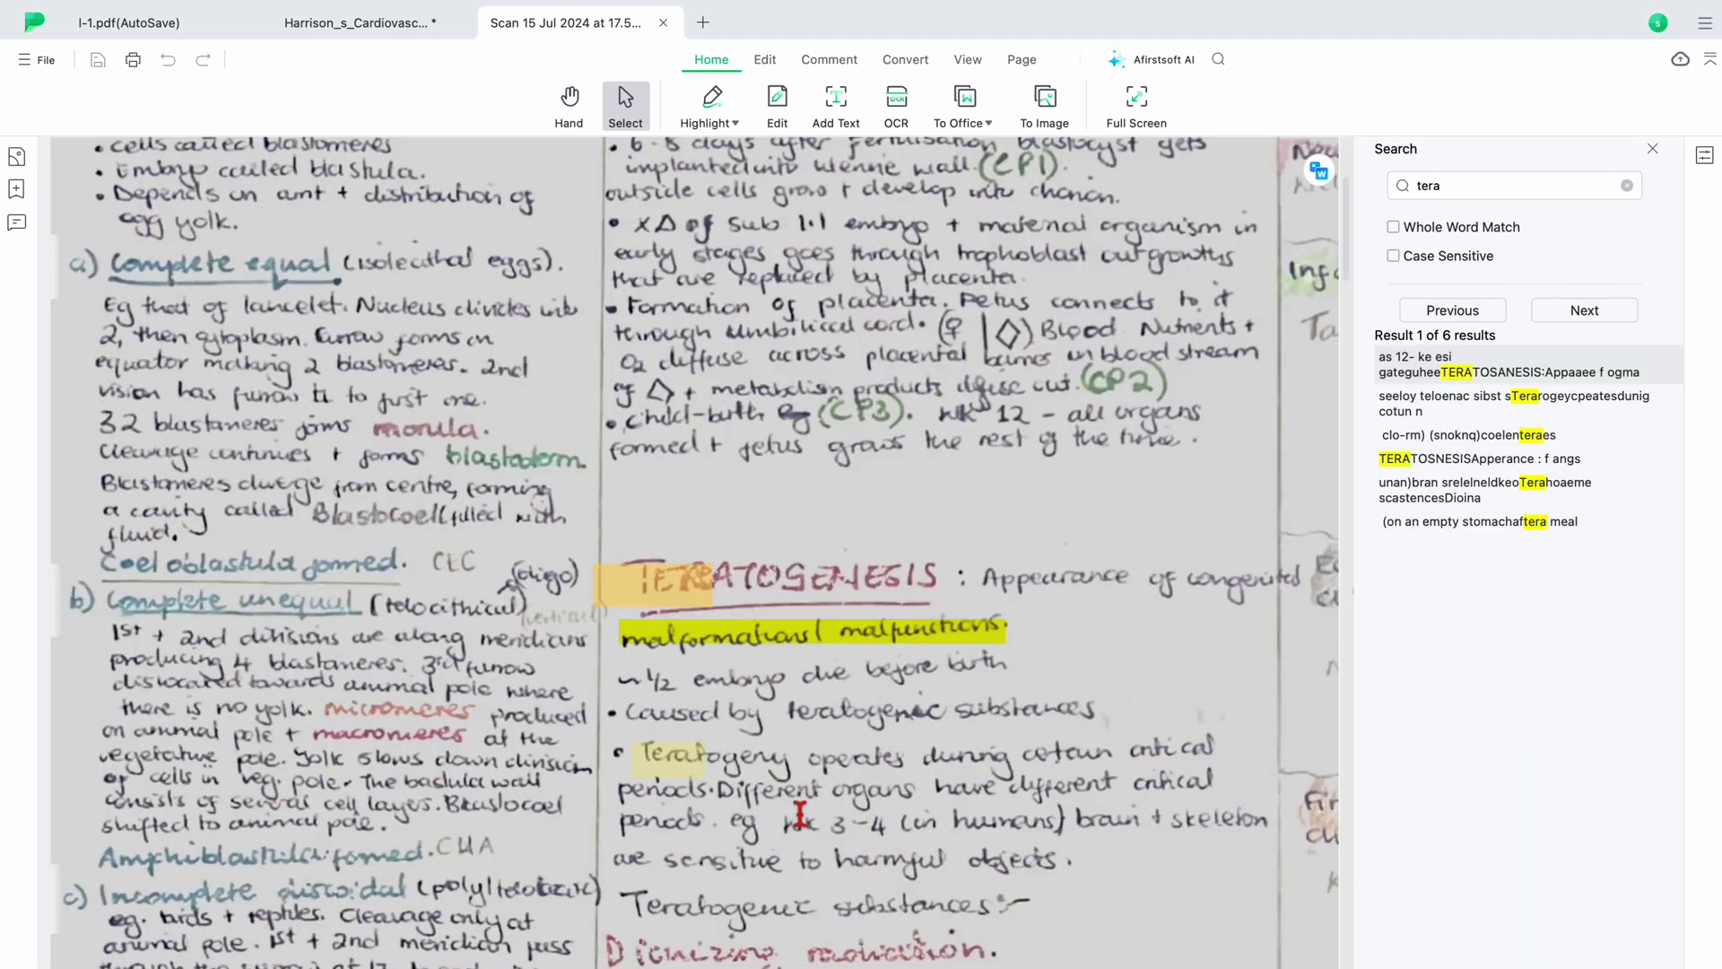
scroll(799, 813, "down", 5)
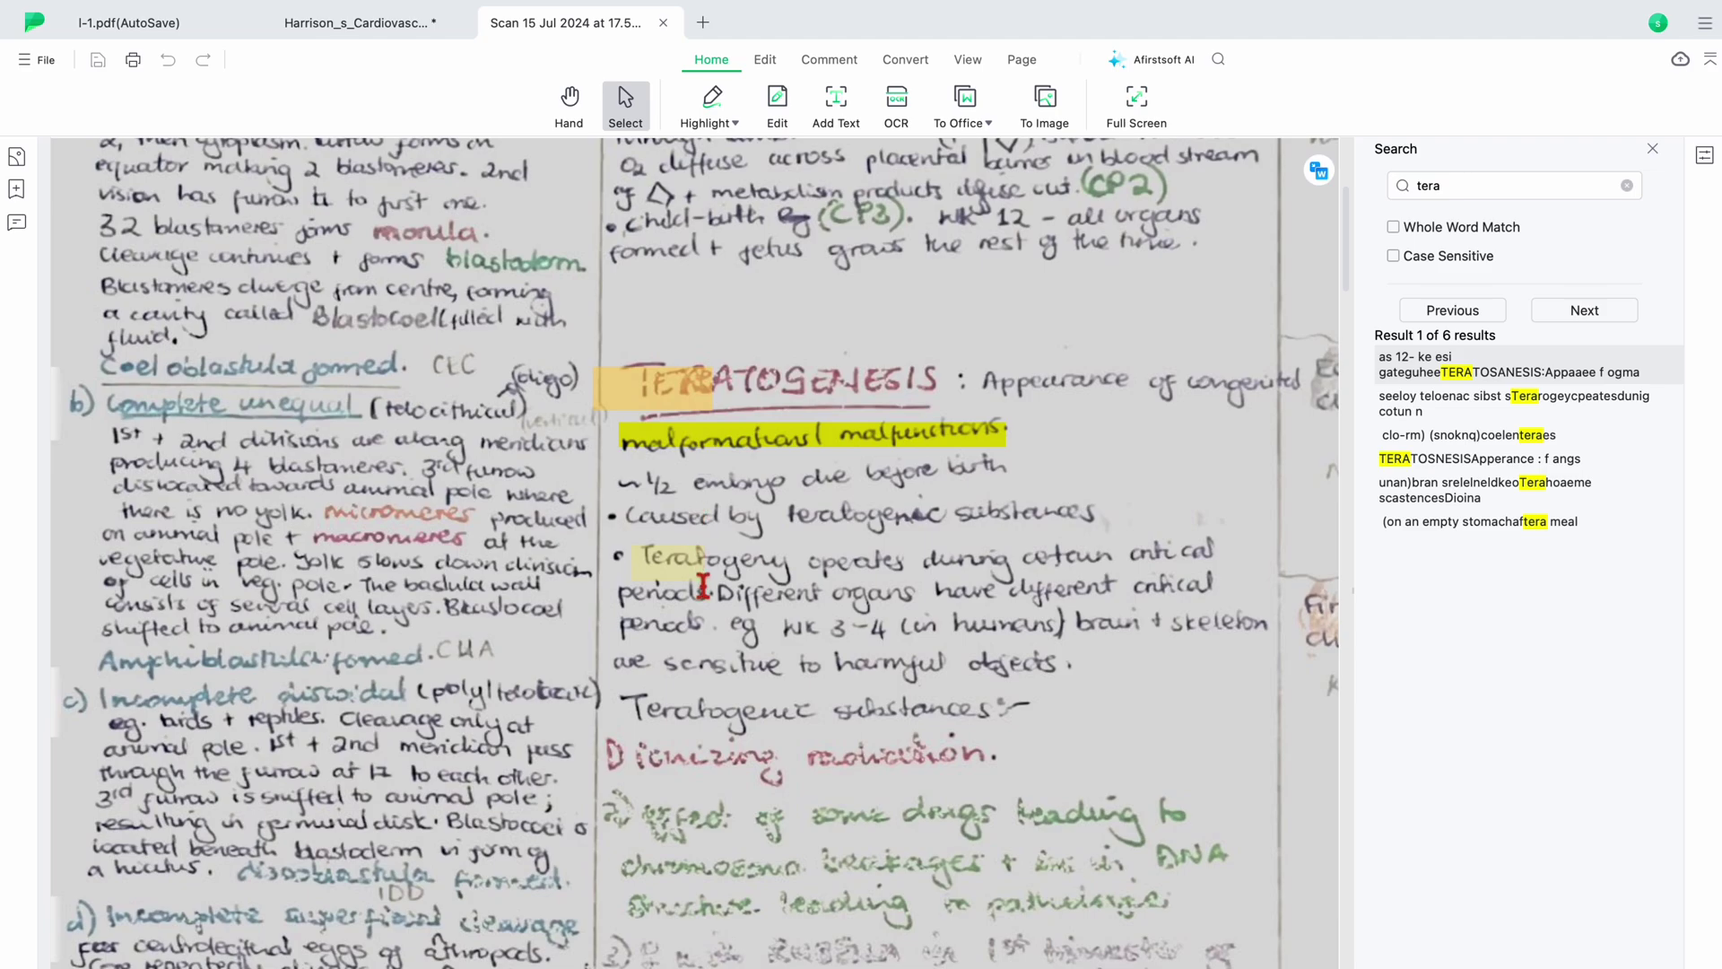
- Highlight 'various organelles' in yellow
left_click_drag(456, 668, 693, 669)
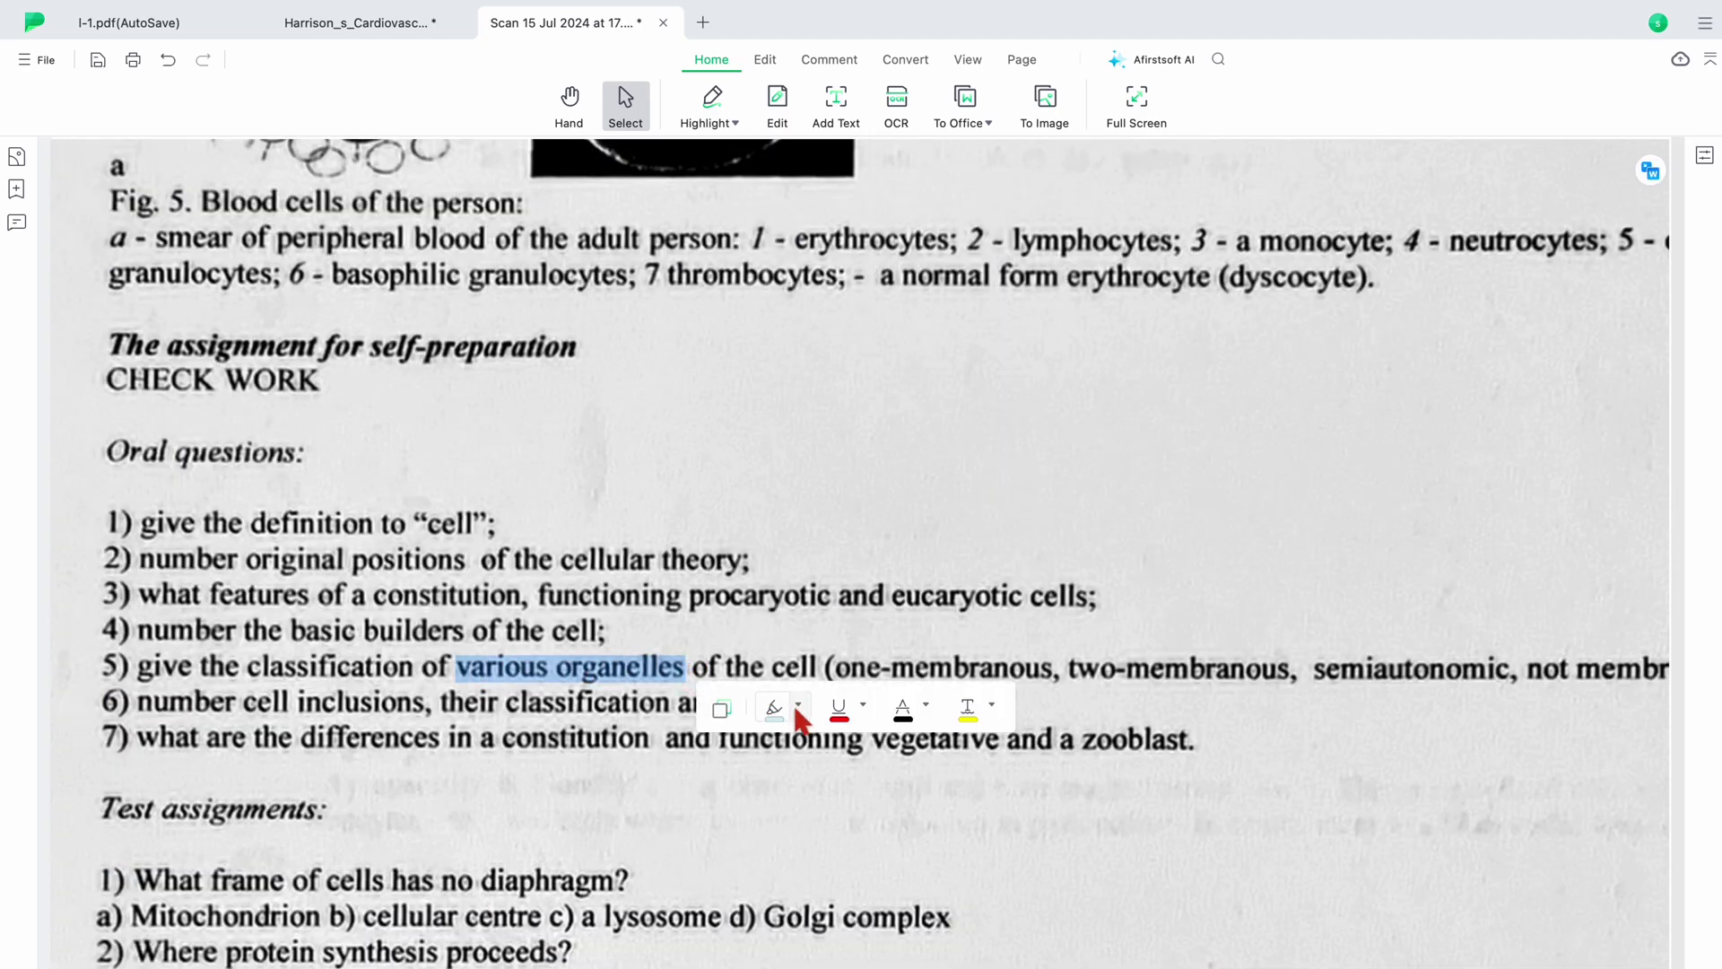
left_click(799, 706)
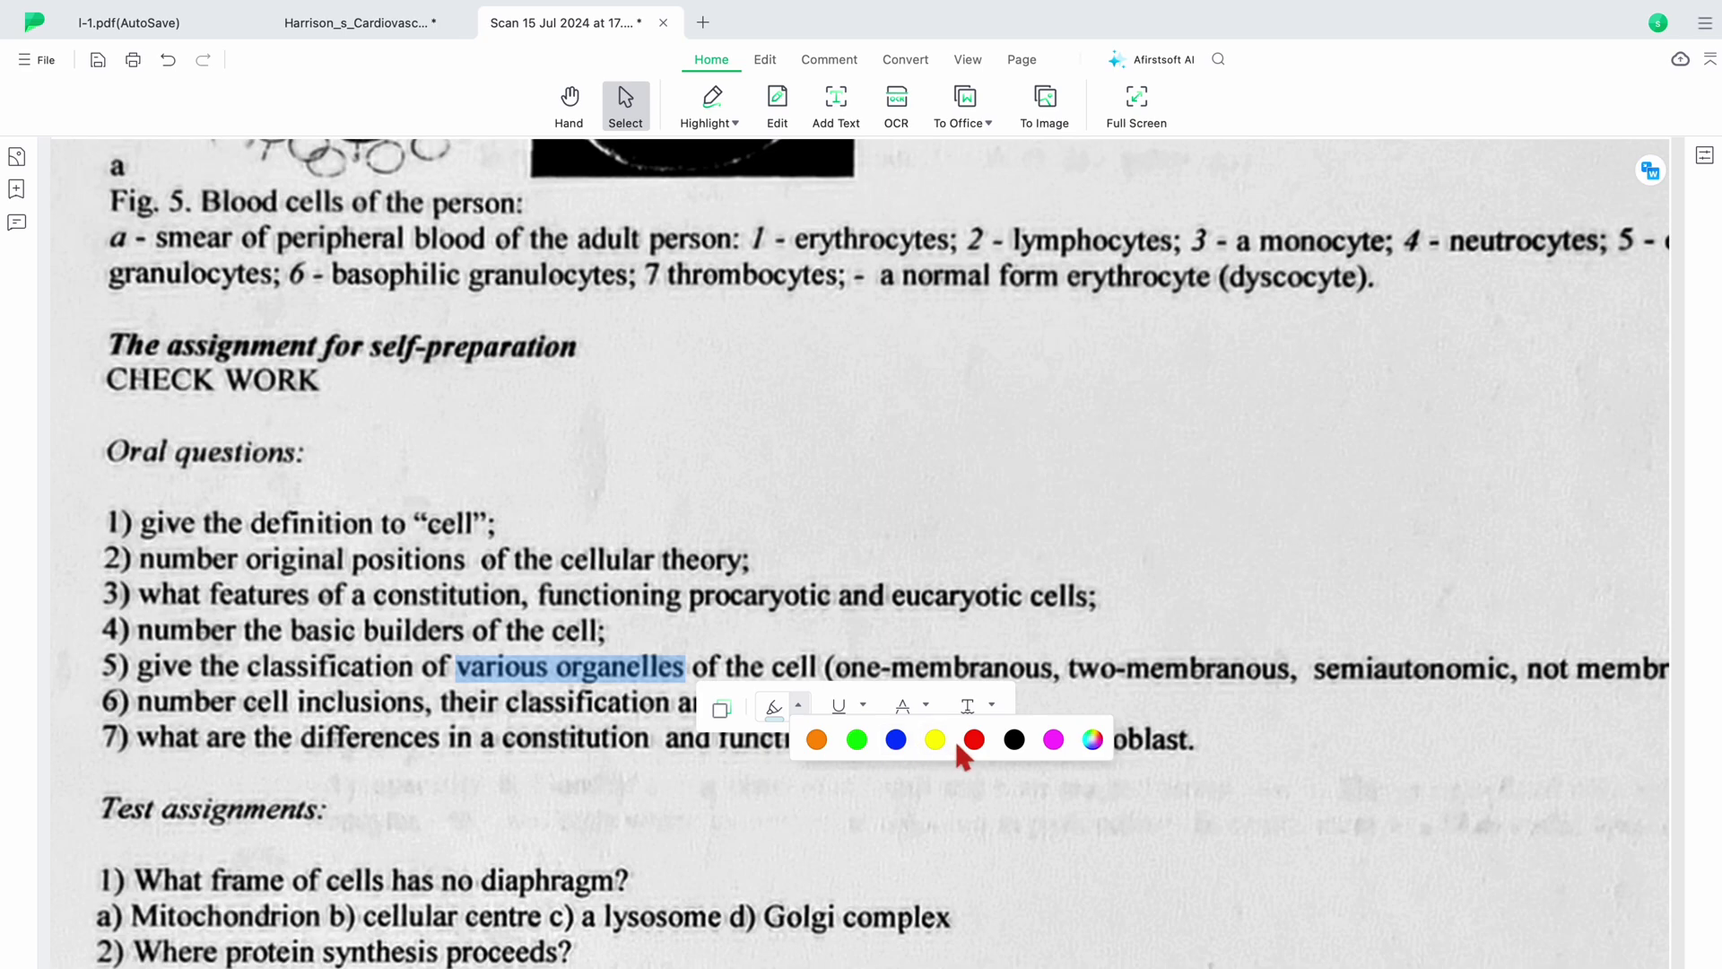
left_click(1091, 745)
left_click(346, 883)
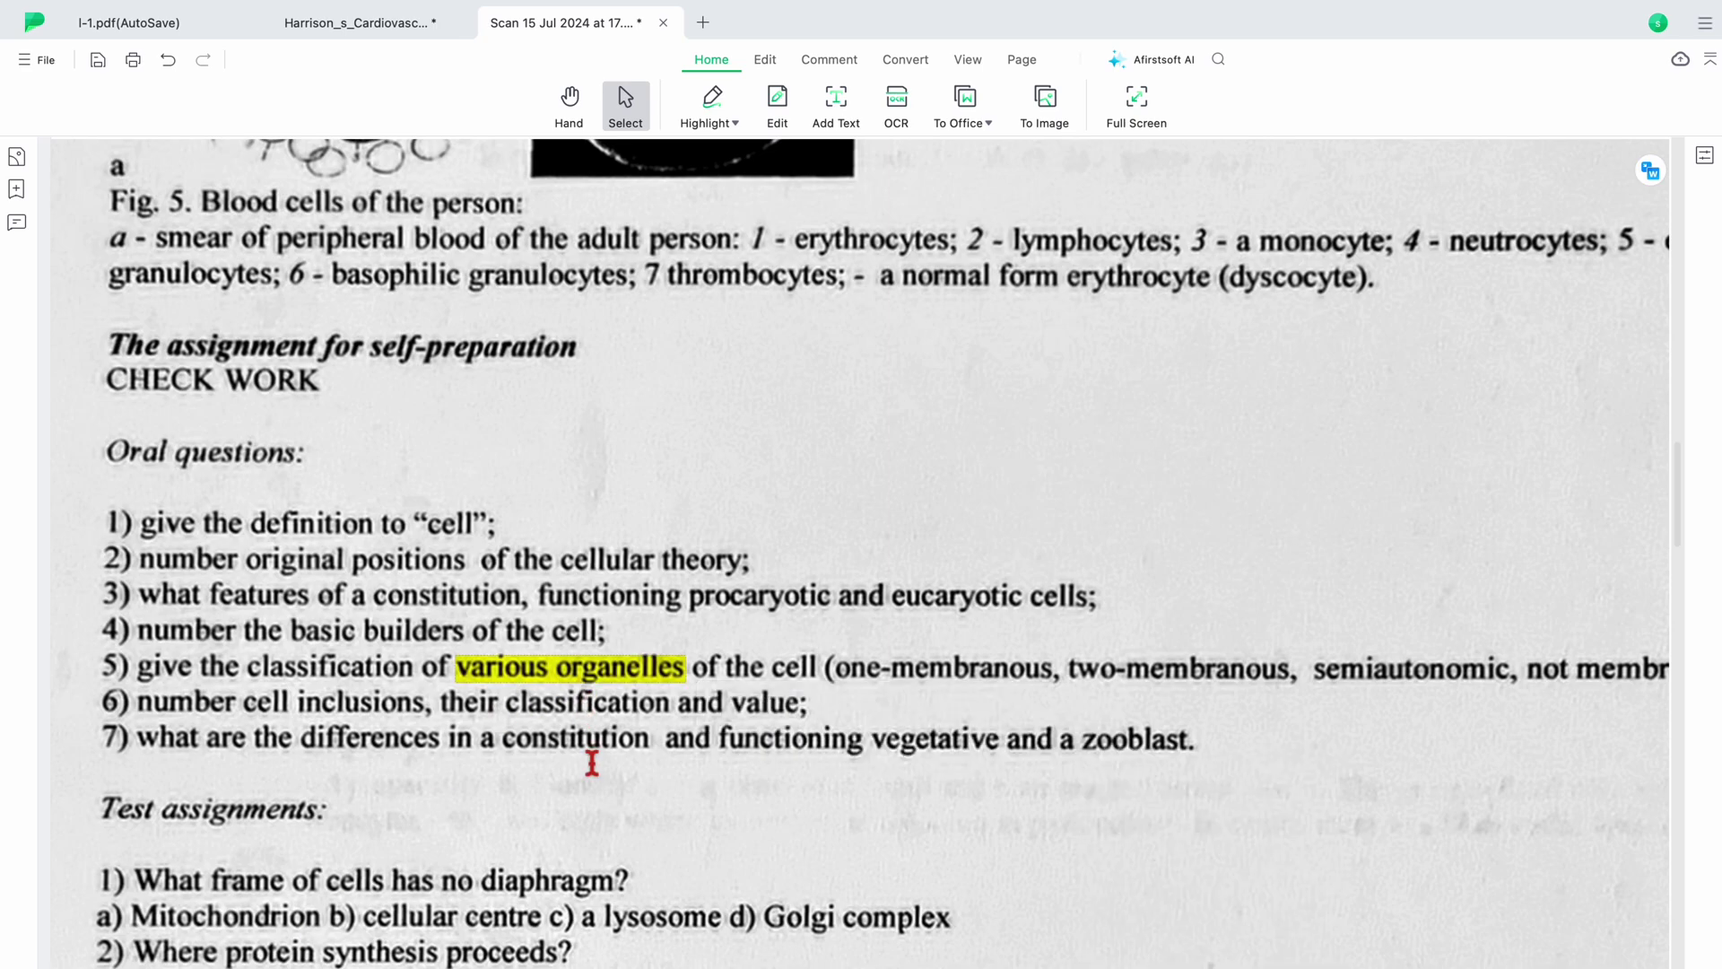
- Highlight the question about cells without a diaphragm in yellow
scroll(589, 758, "down", 3)
left_click_drag(638, 648, 136, 655)
left_click(231, 695)
scroll(500, 691, "down", 8)
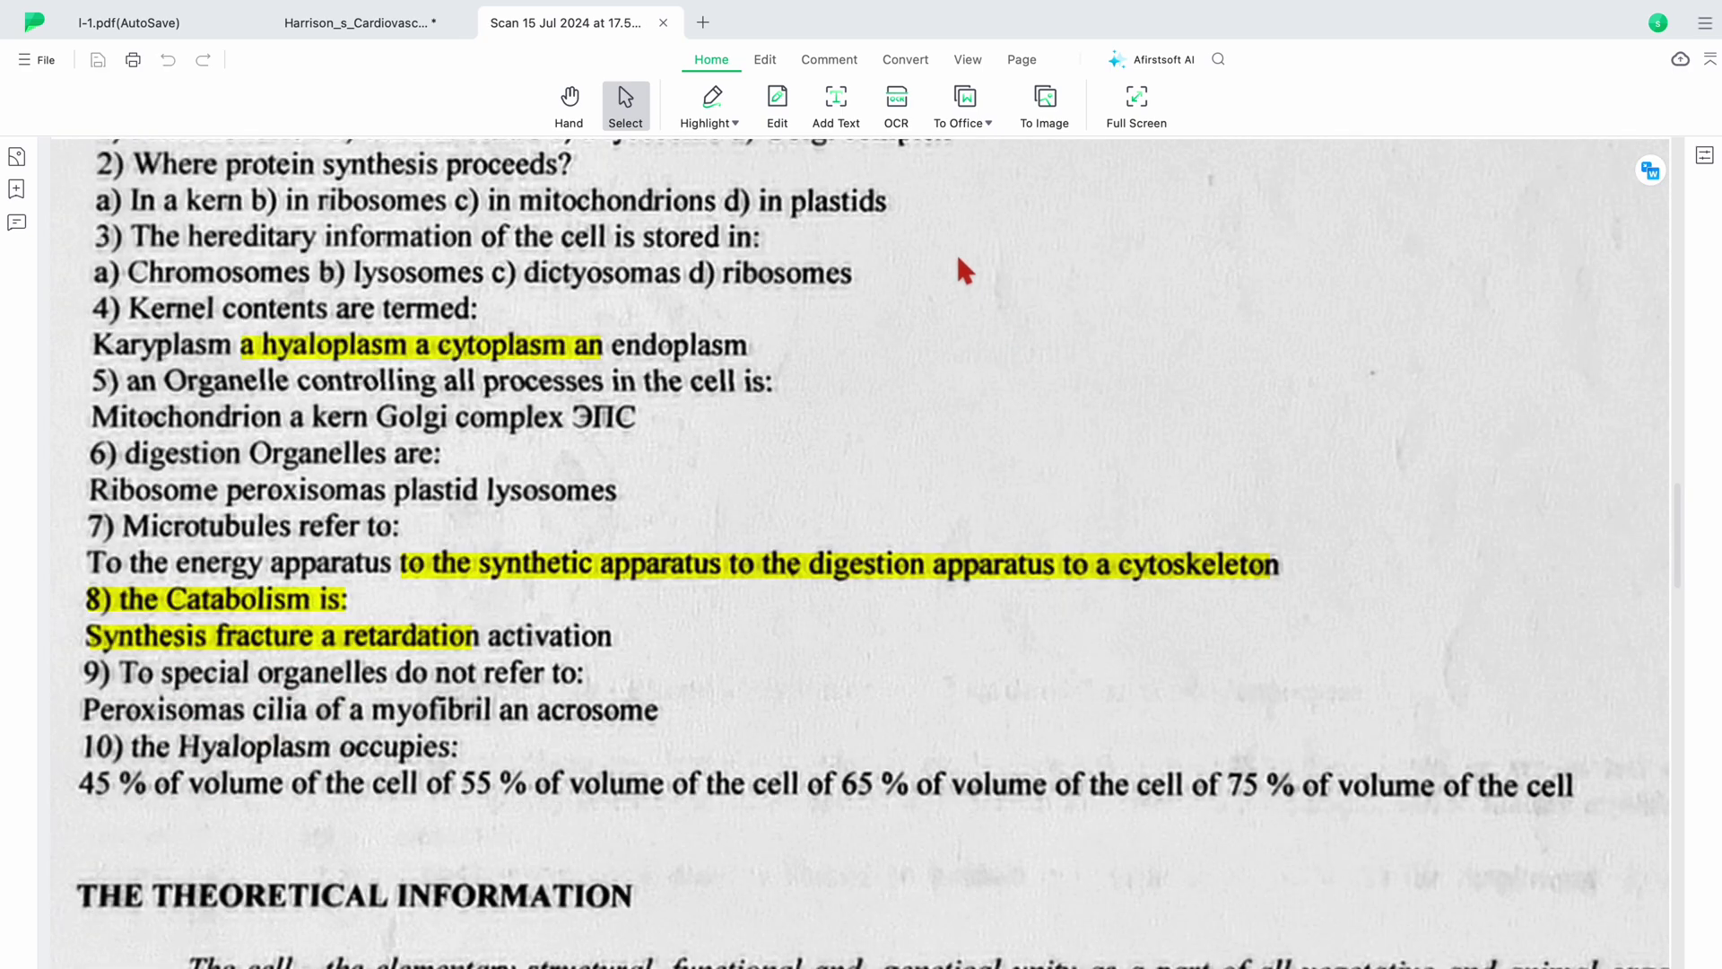
- Perform OCR on all pages of the scanned assignment and switch to text editing
left_click(898, 106)
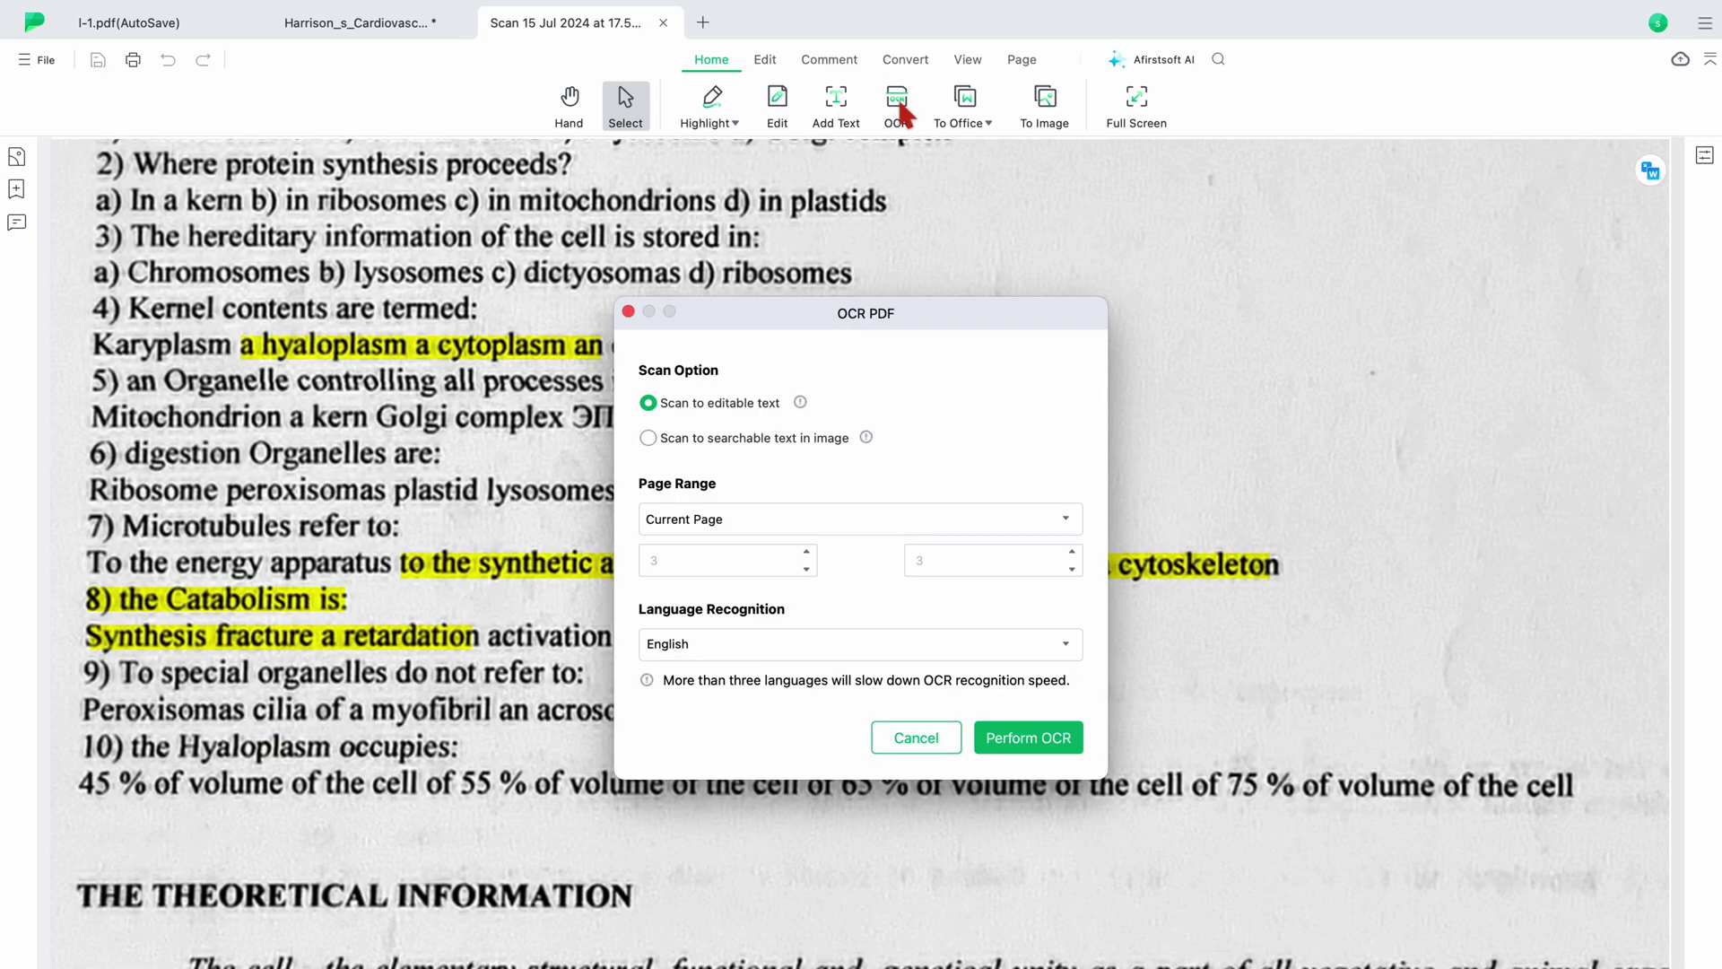
left_click(880, 519)
left_click(806, 539)
left_click(1025, 741)
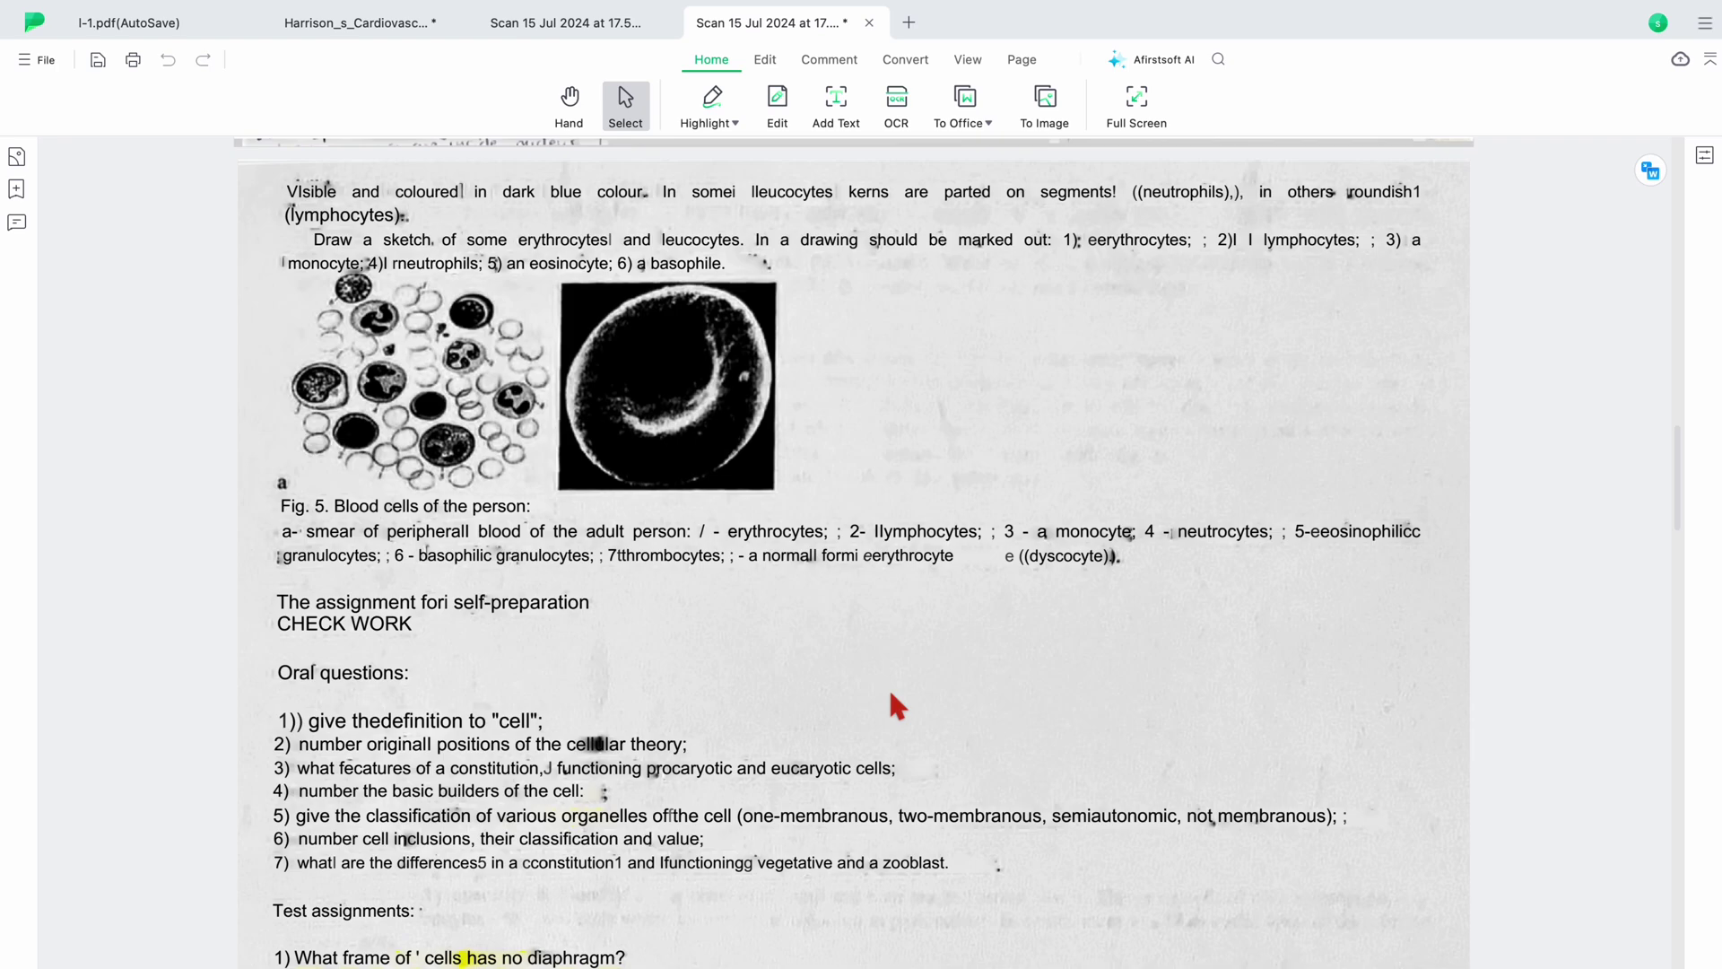
scroll(892, 703, "down", 10)
left_click(778, 99)
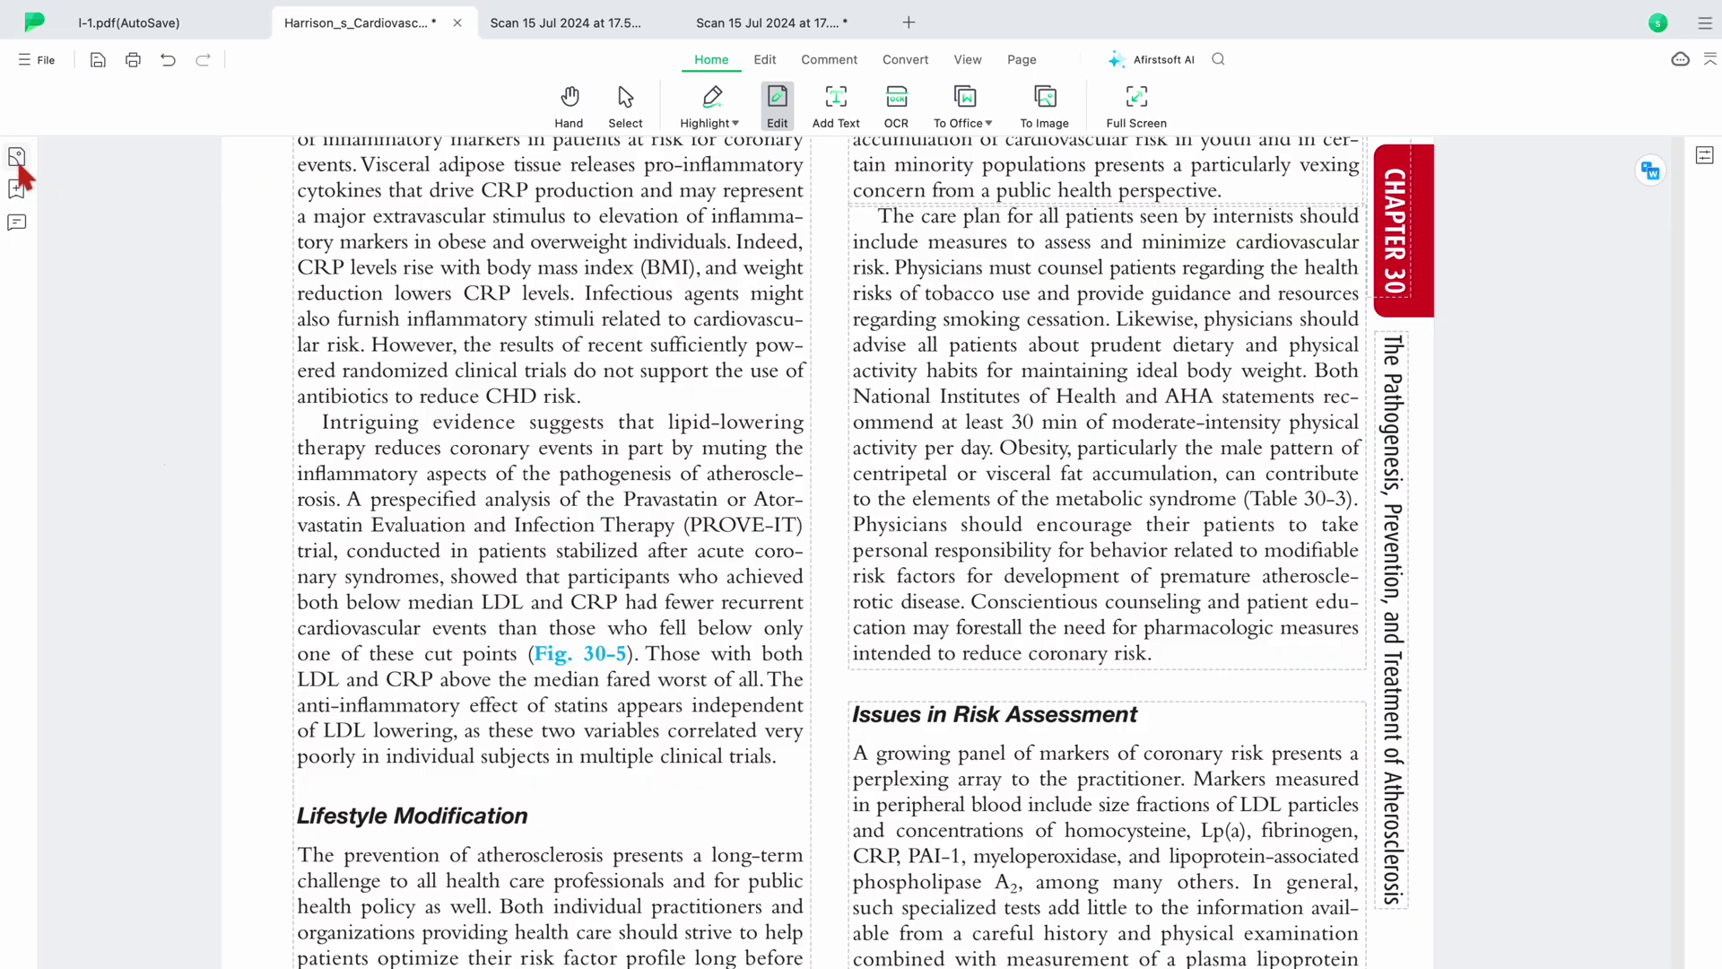
- Show the page thumbnails, enlarge them with the slider, and scroll through them
left_click(17, 160)
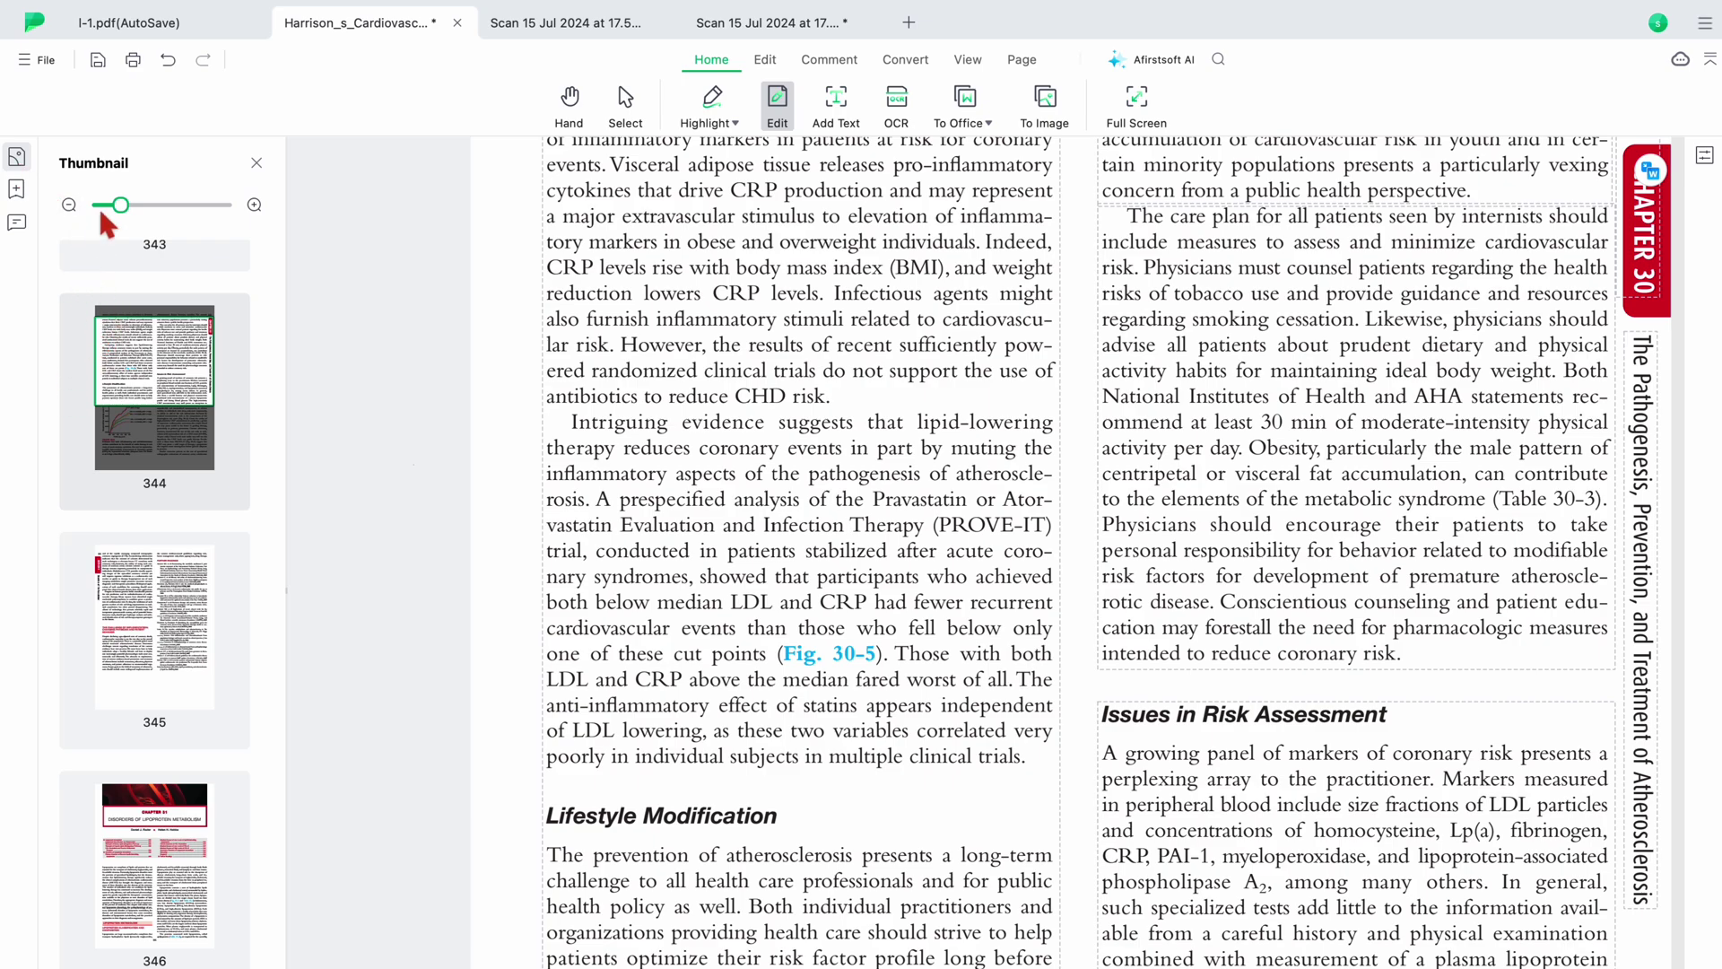
left_click_drag(101, 211, 190, 206)
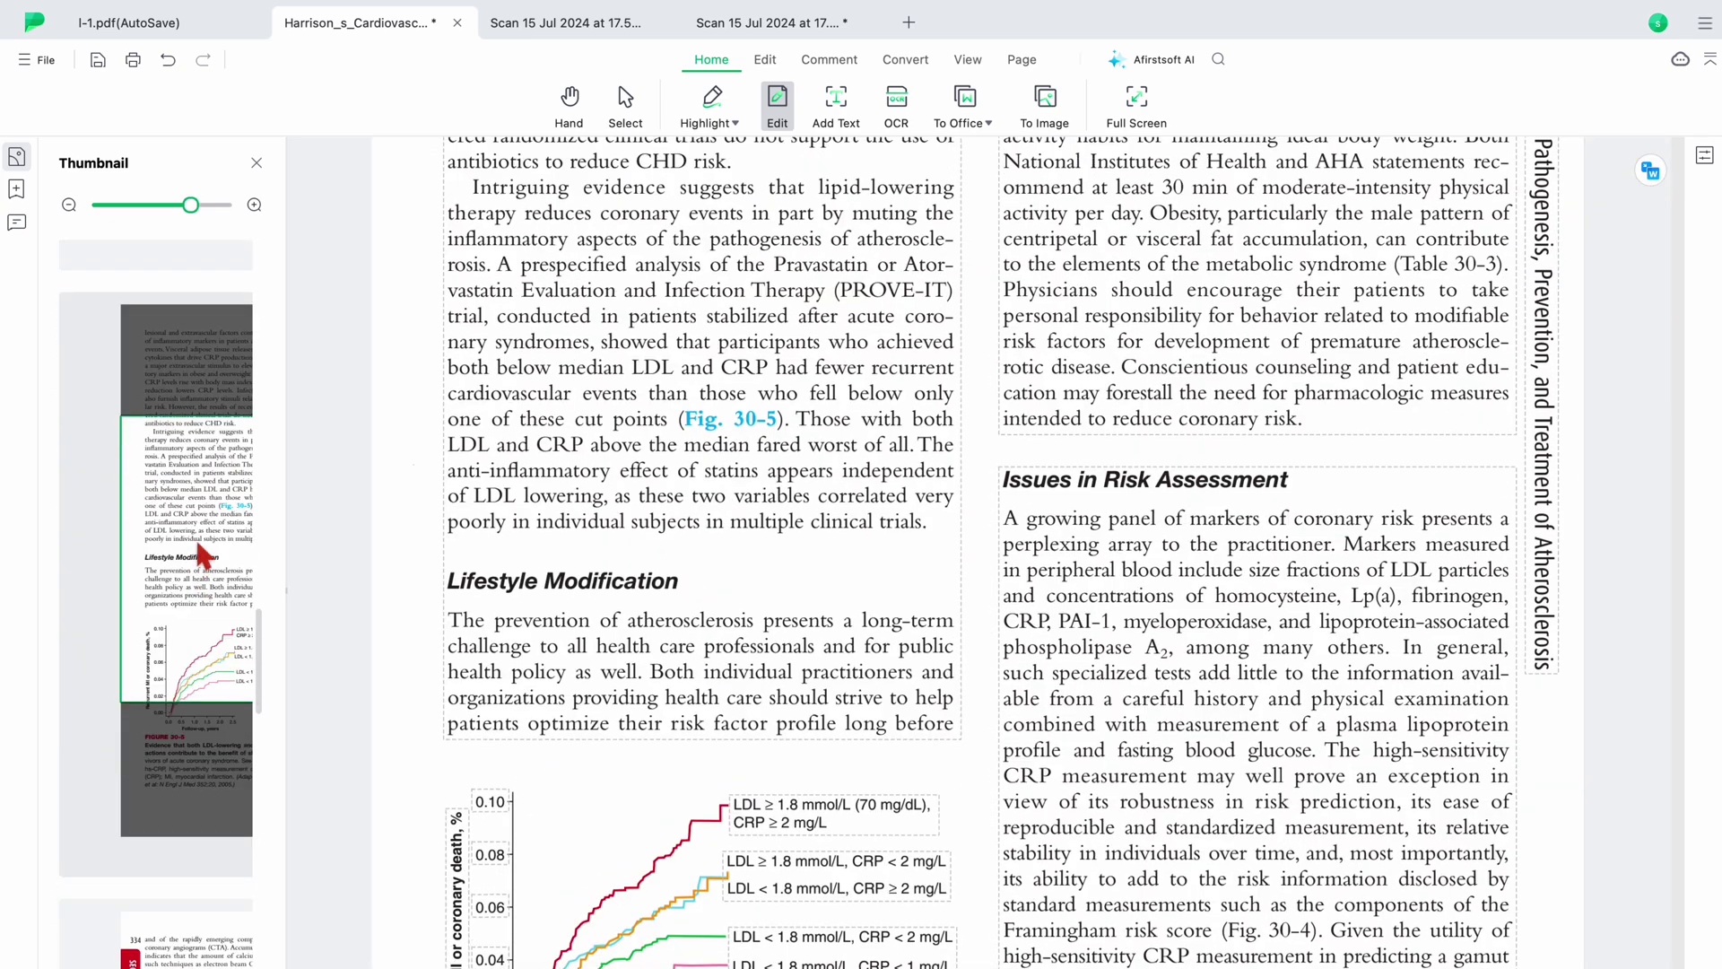
left_click(208, 516)
left_click_drag(204, 516, 201, 440)
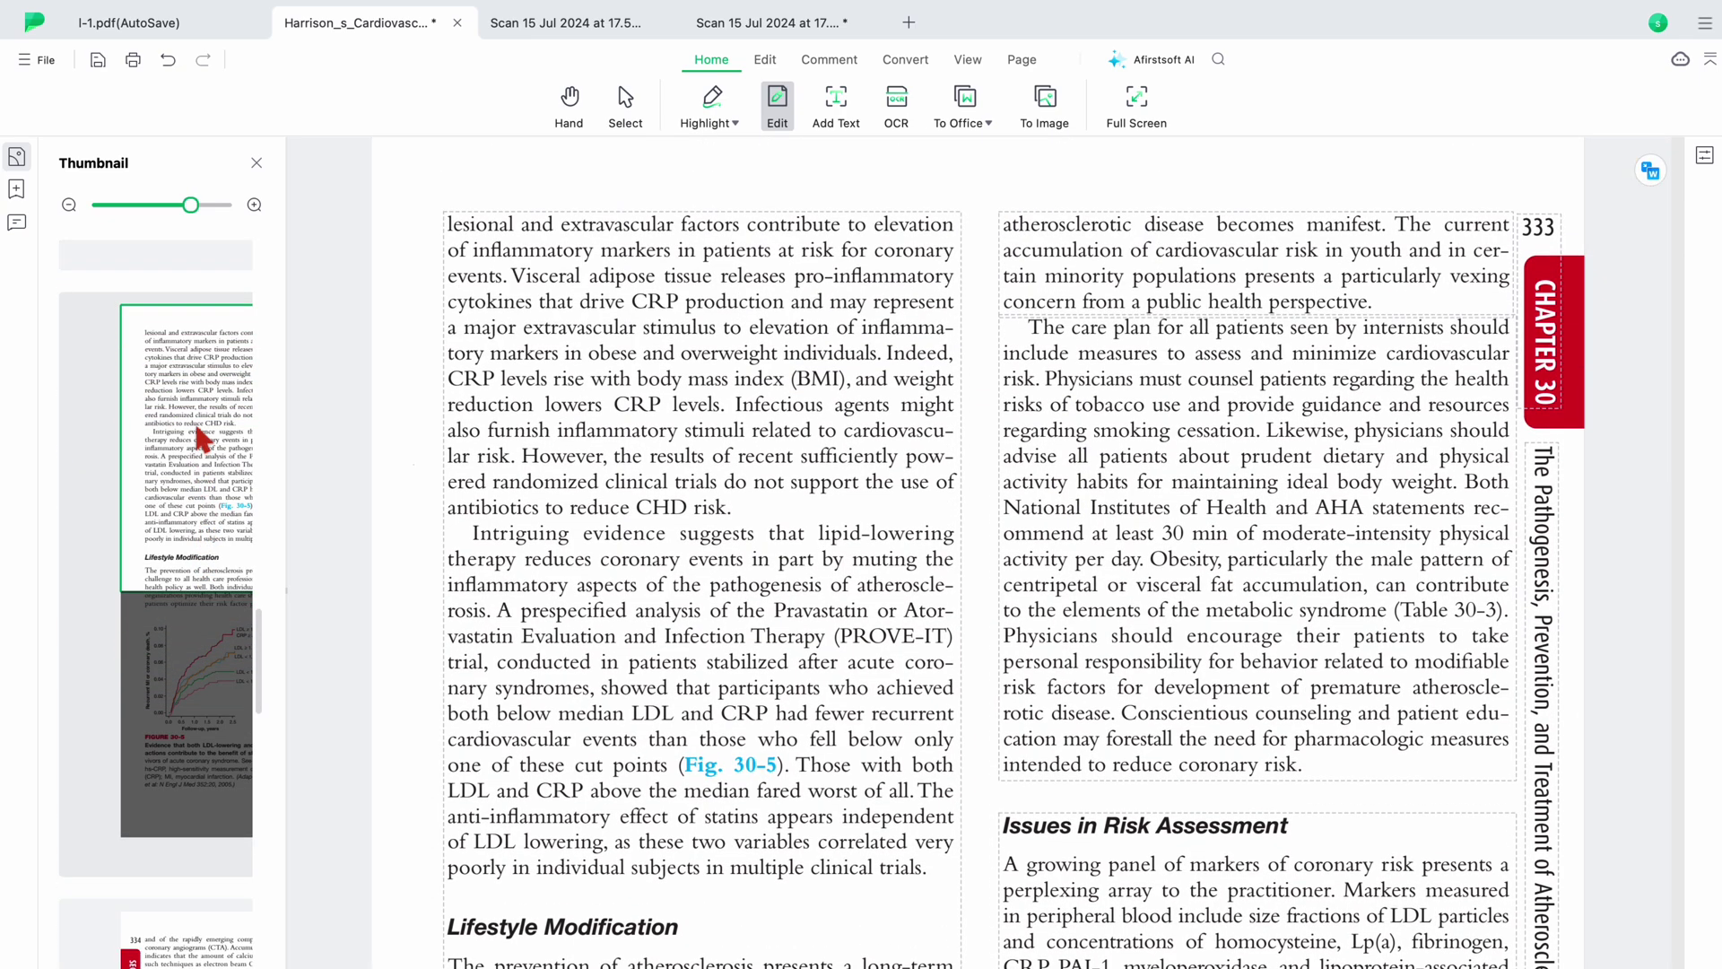
scroll(220, 740, "down", 3)
- Jump to the Chapter 31 opening page, shrink the thumbnails, and go to Figure 31-1 on page 336
left_click(199, 549)
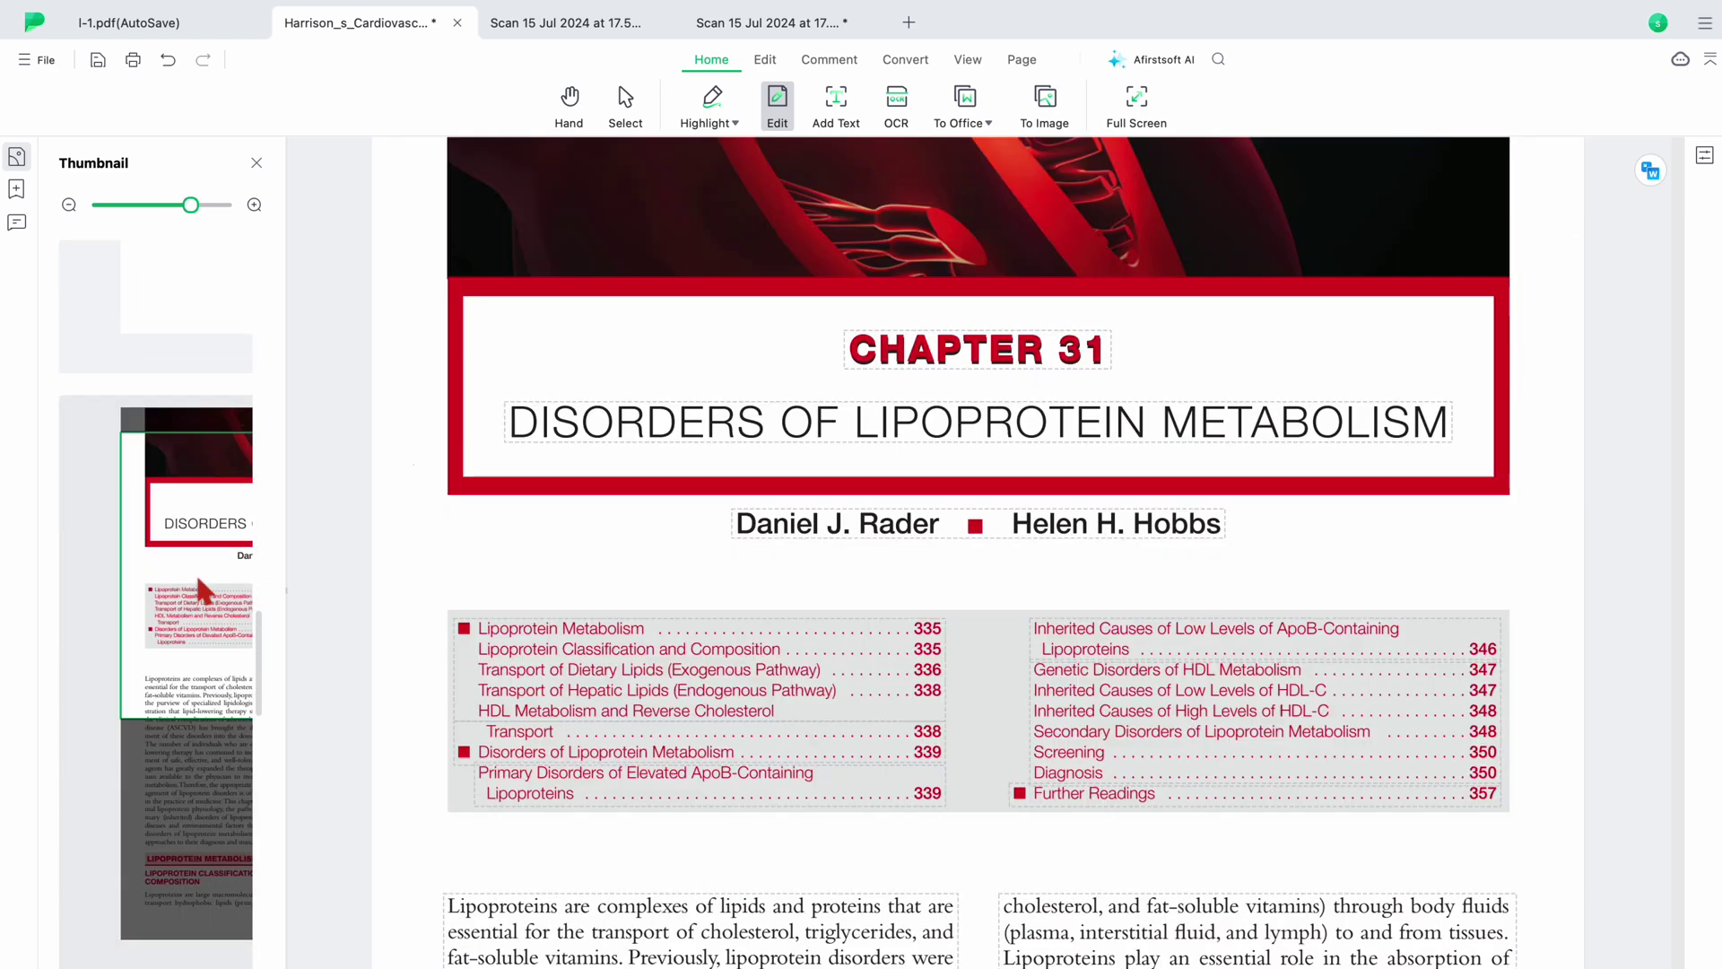
left_click_drag(200, 550, 191, 778)
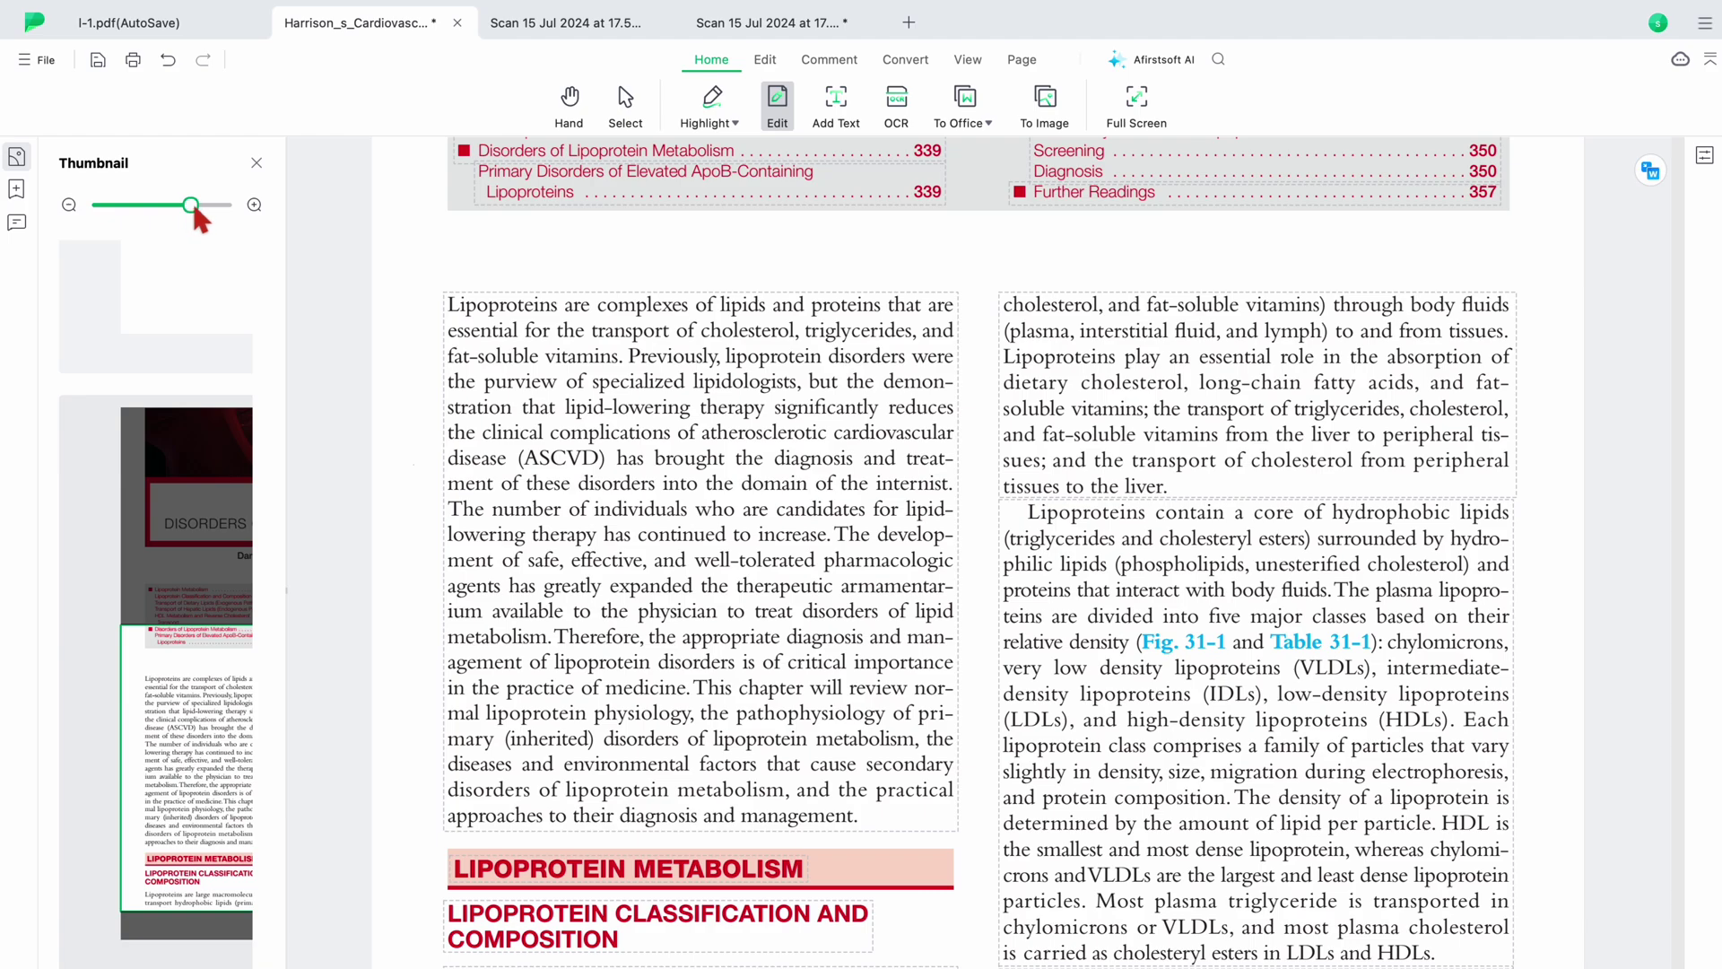
left_click_drag(191, 205, 129, 205)
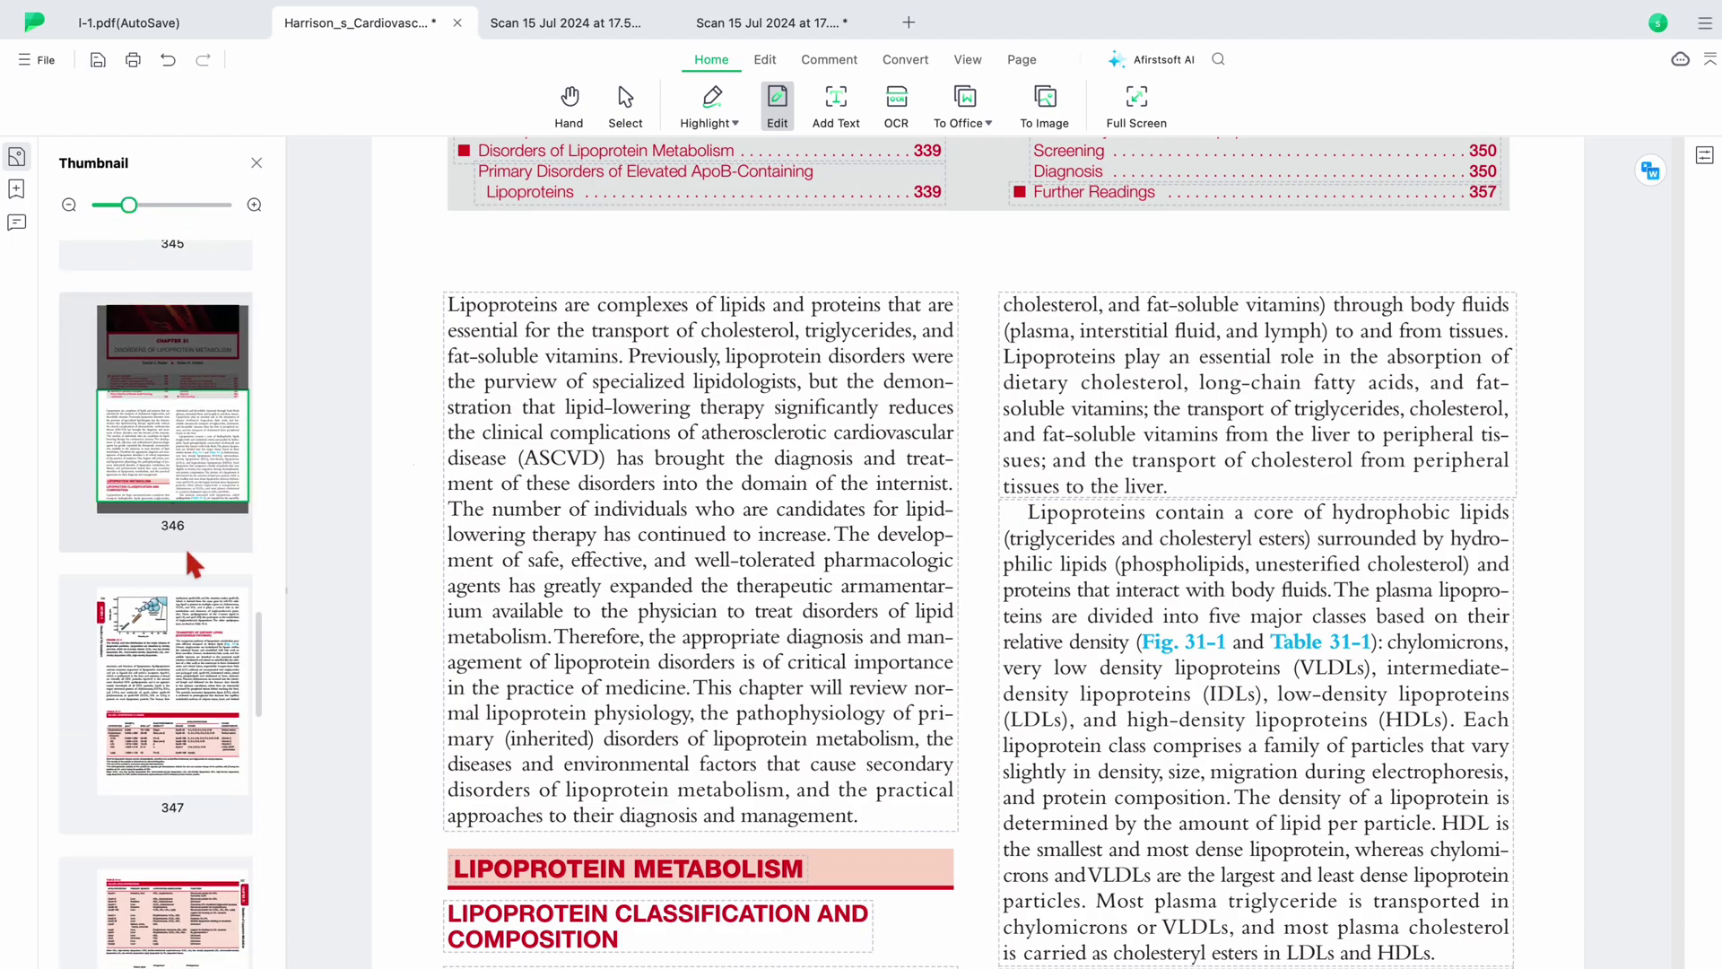
left_click(181, 618)
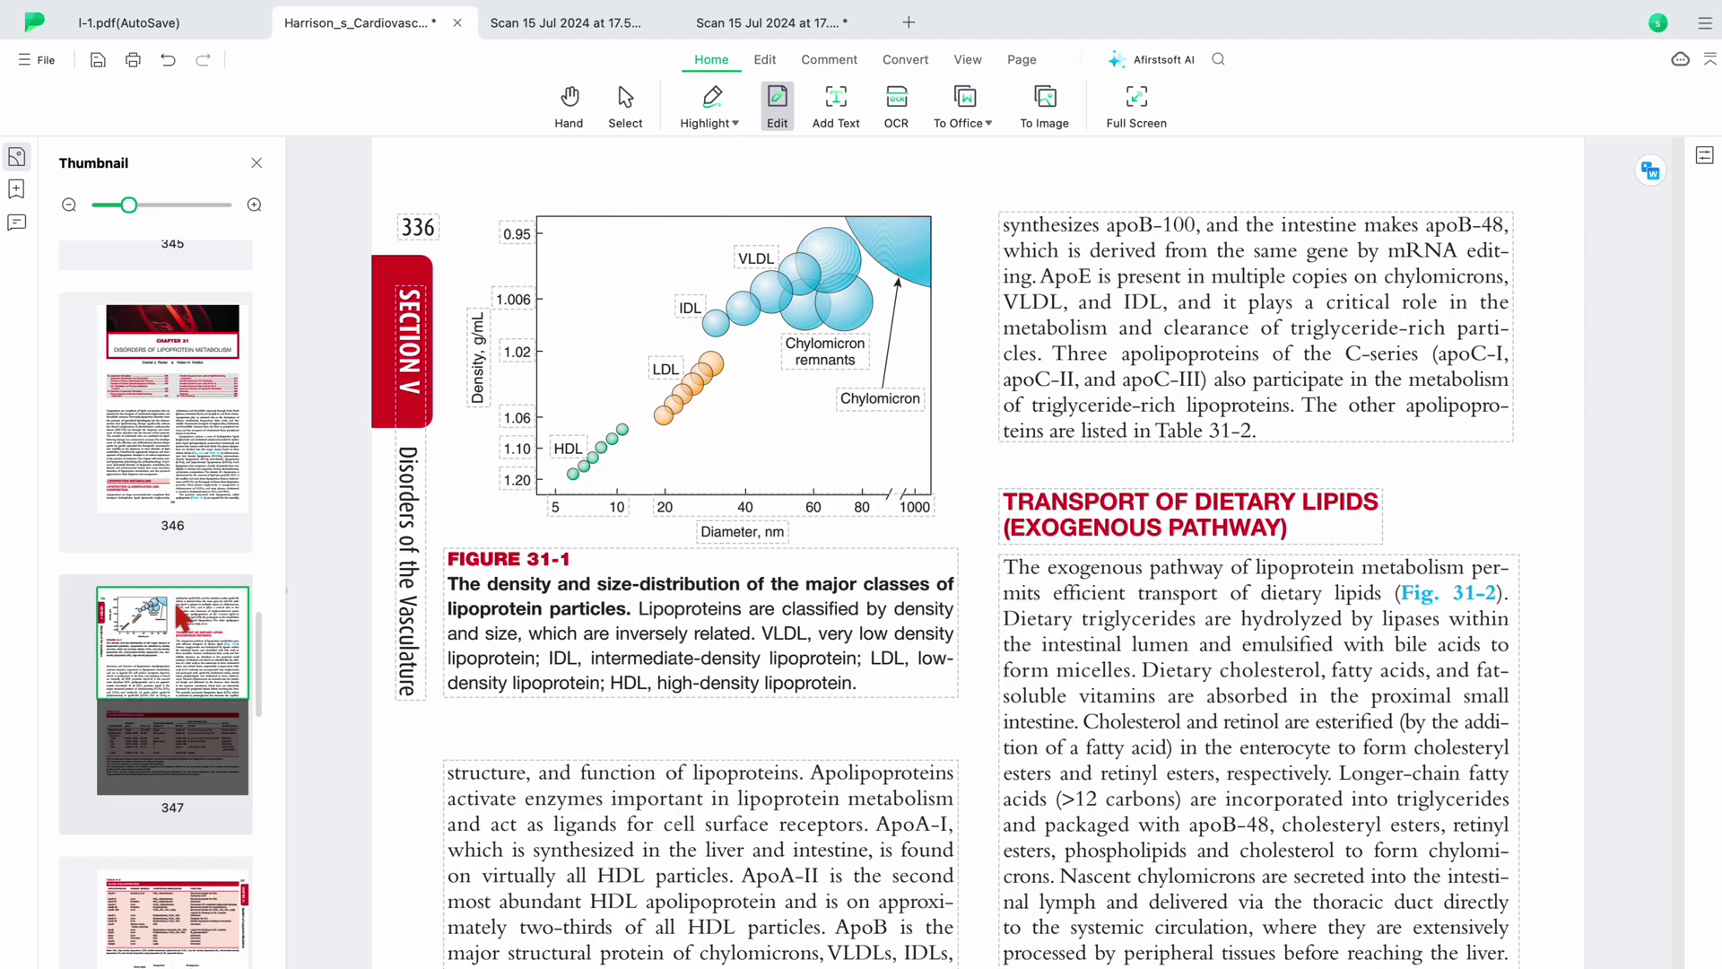
- Jump through bookmarks for Section I, chapters 2 and 3, Section II and 11 Electrocardiography
left_click(16, 190)
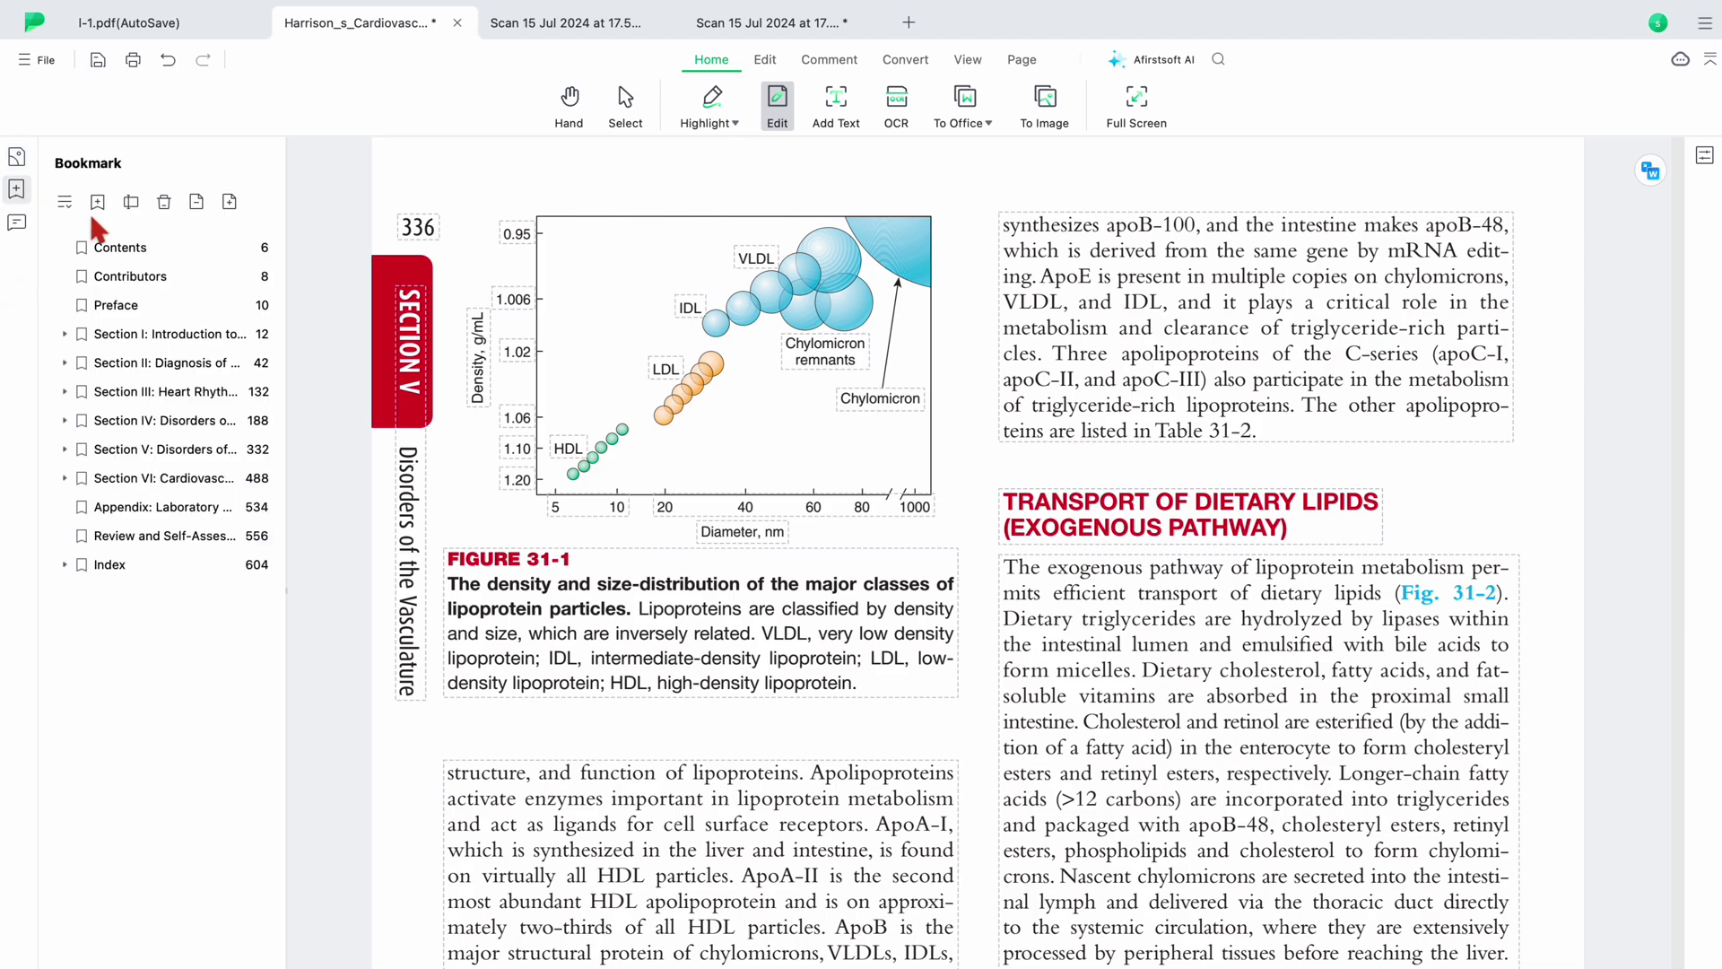
left_click(61, 328)
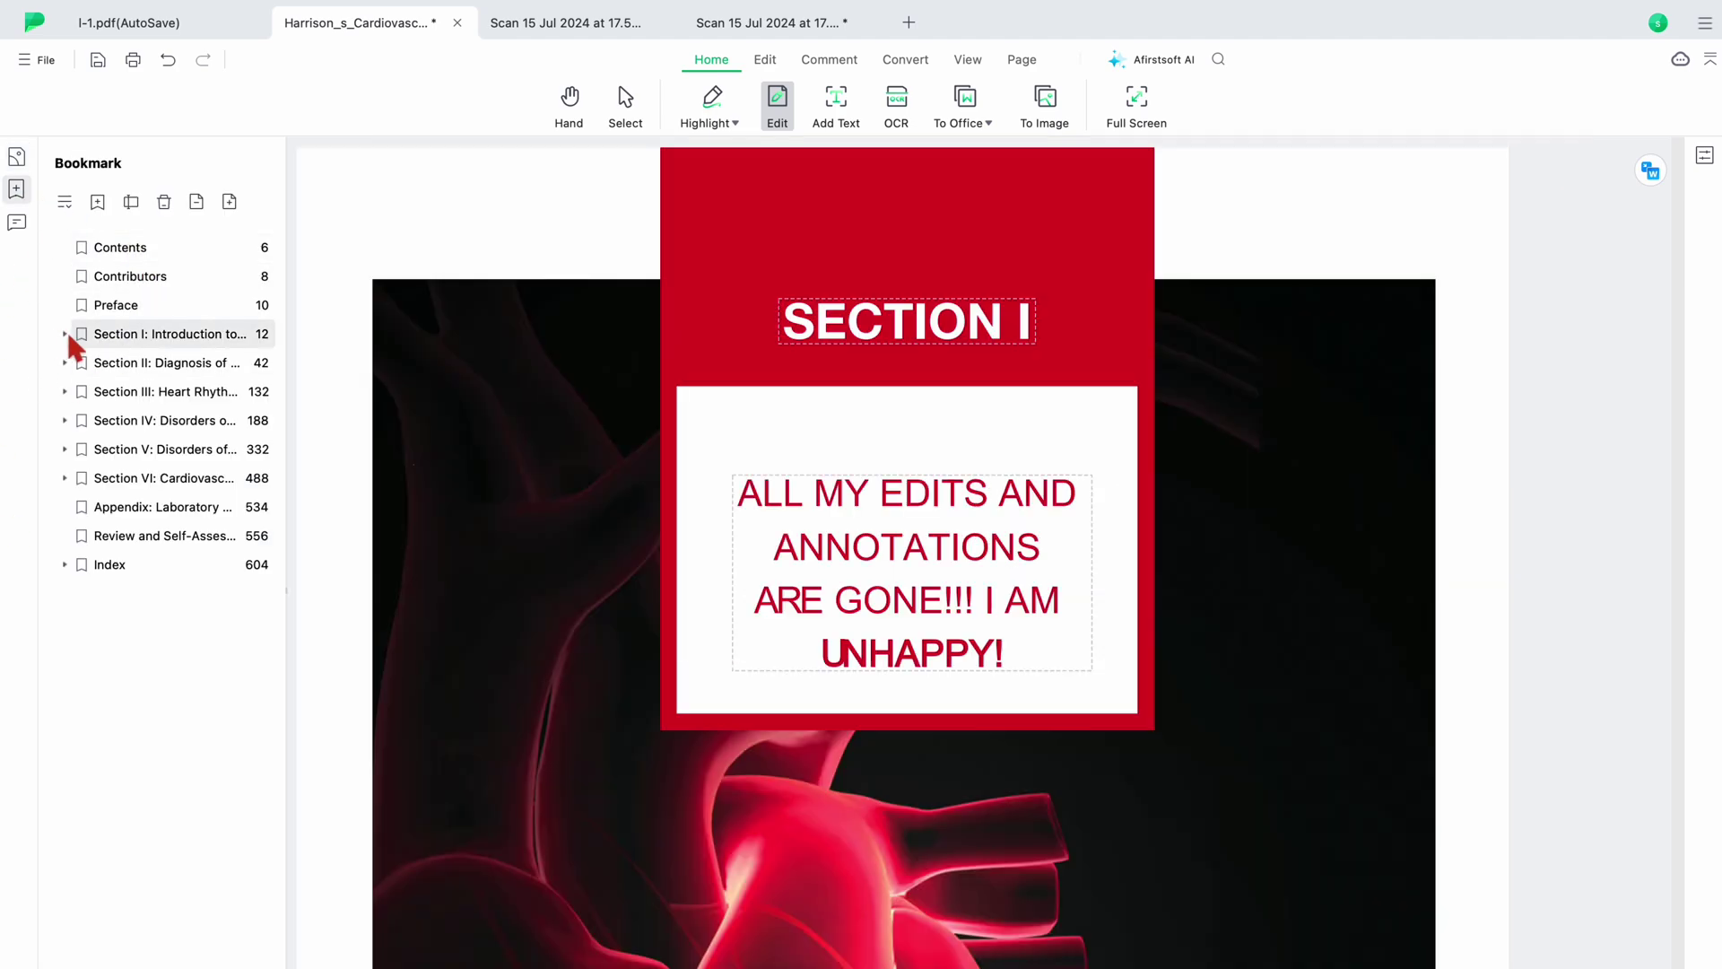
left_click(64, 333)
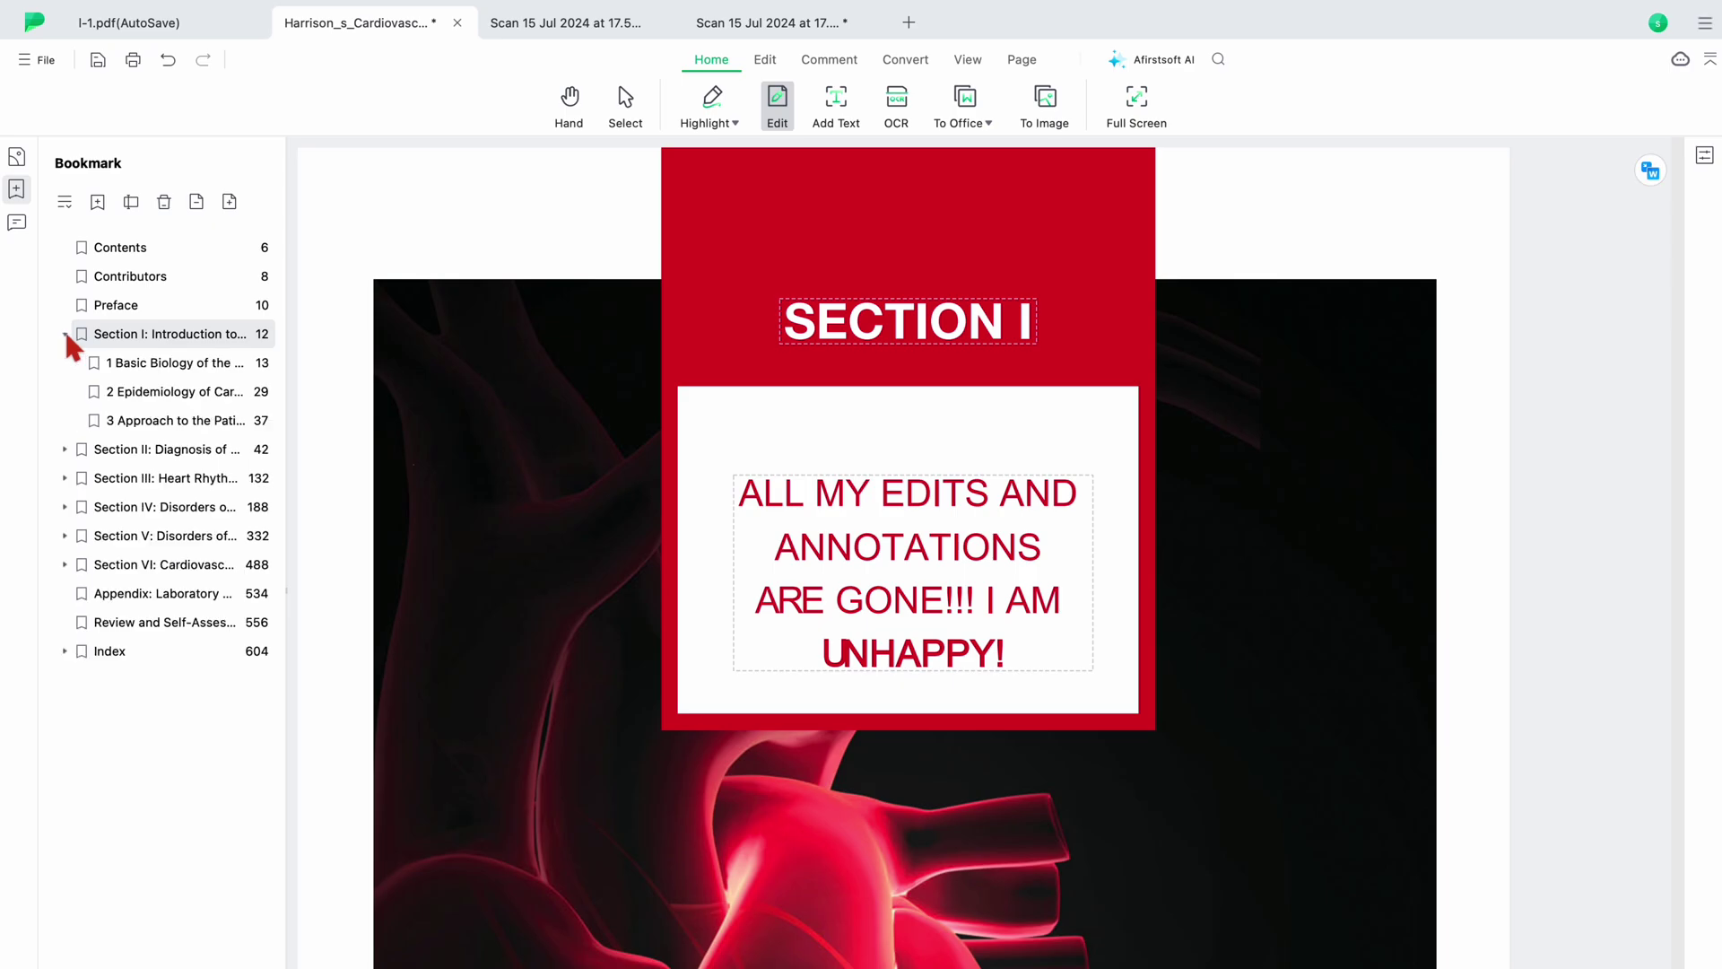
left_click(189, 392)
left_click(179, 420)
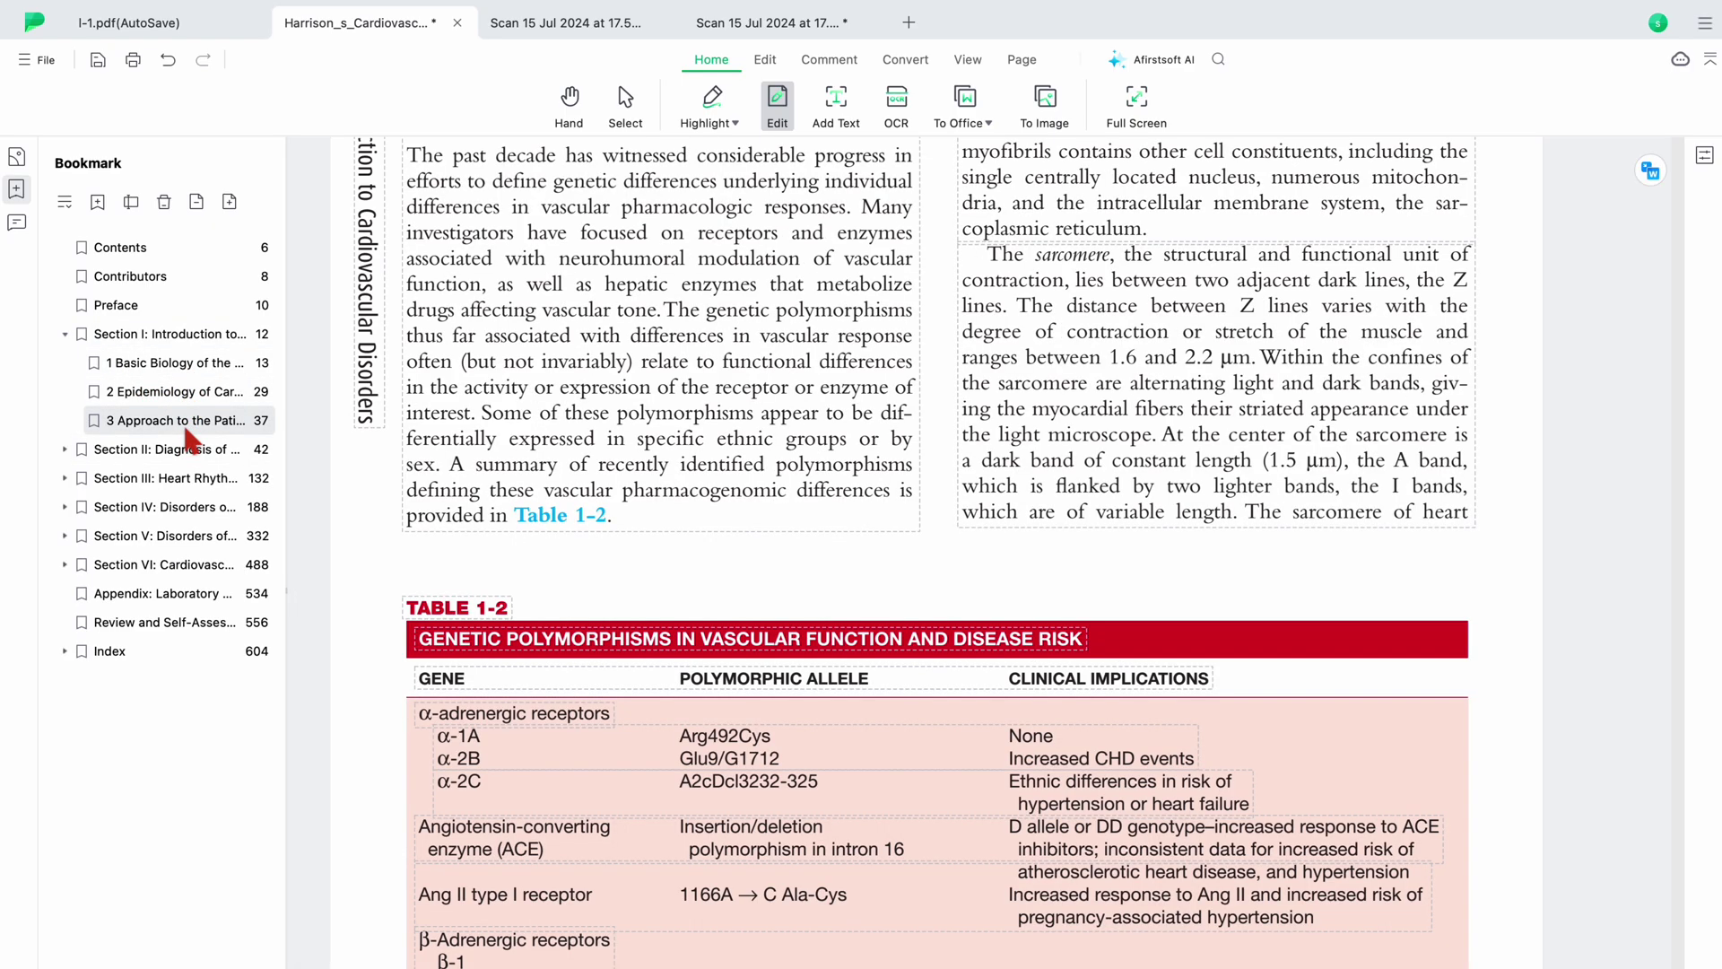
left_click(65, 448)
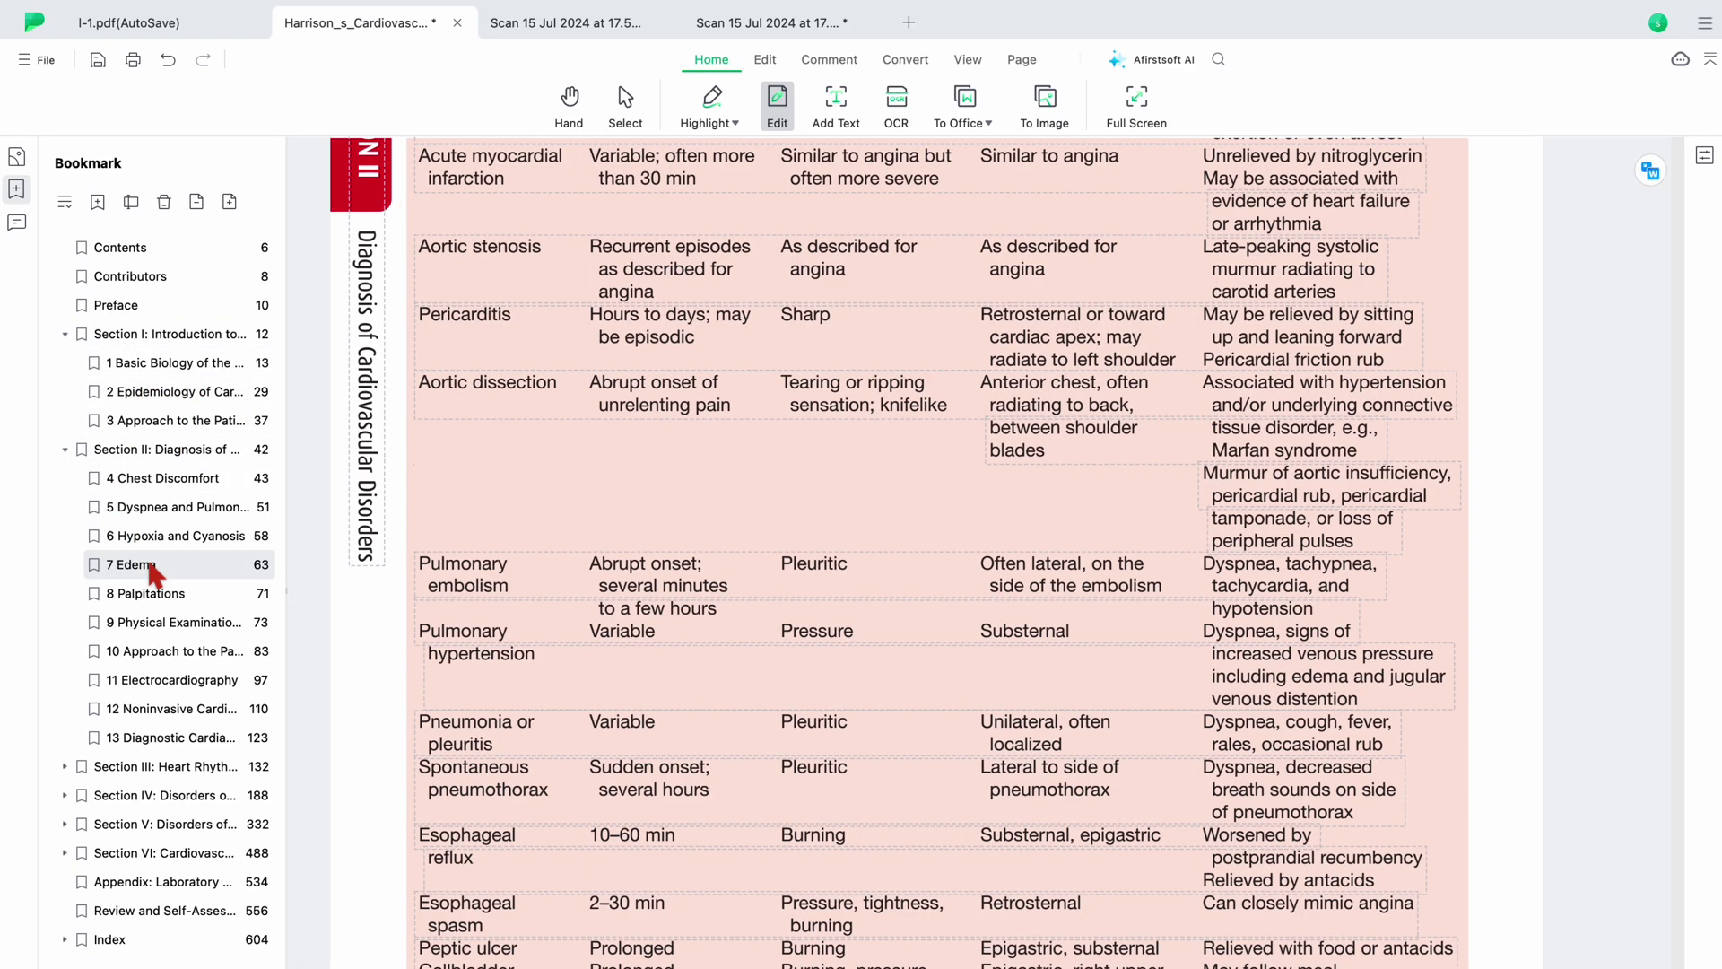
left_click(166, 680)
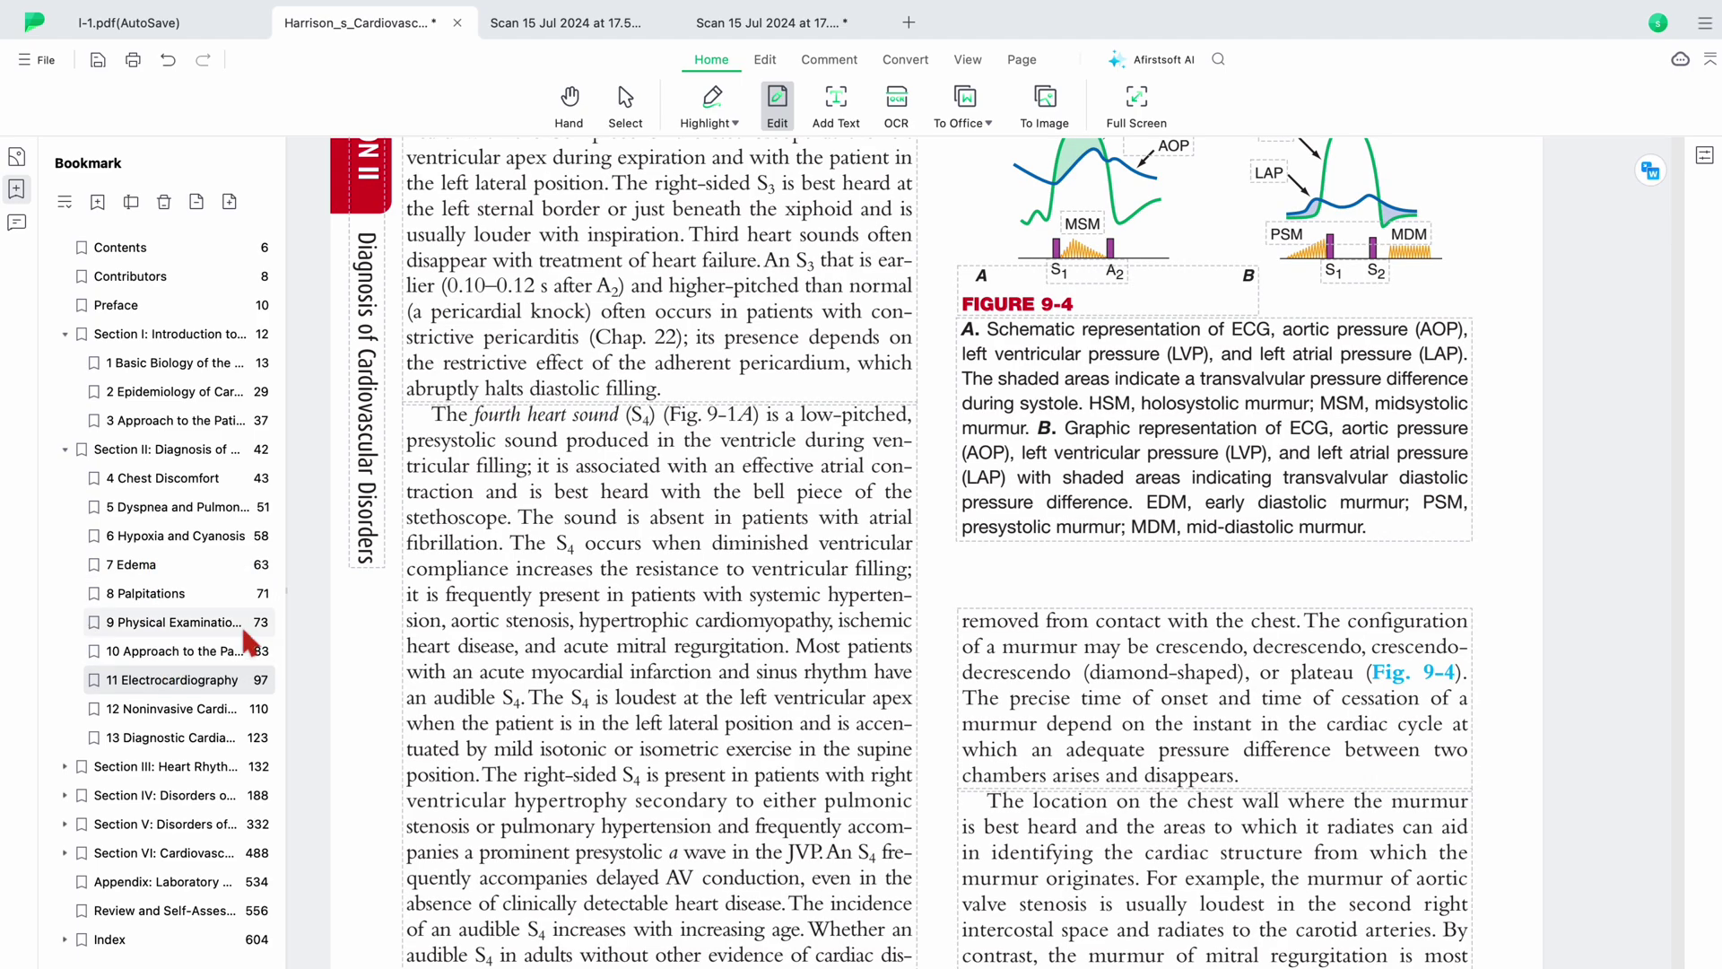
scroll(463, 642, "down", 10)
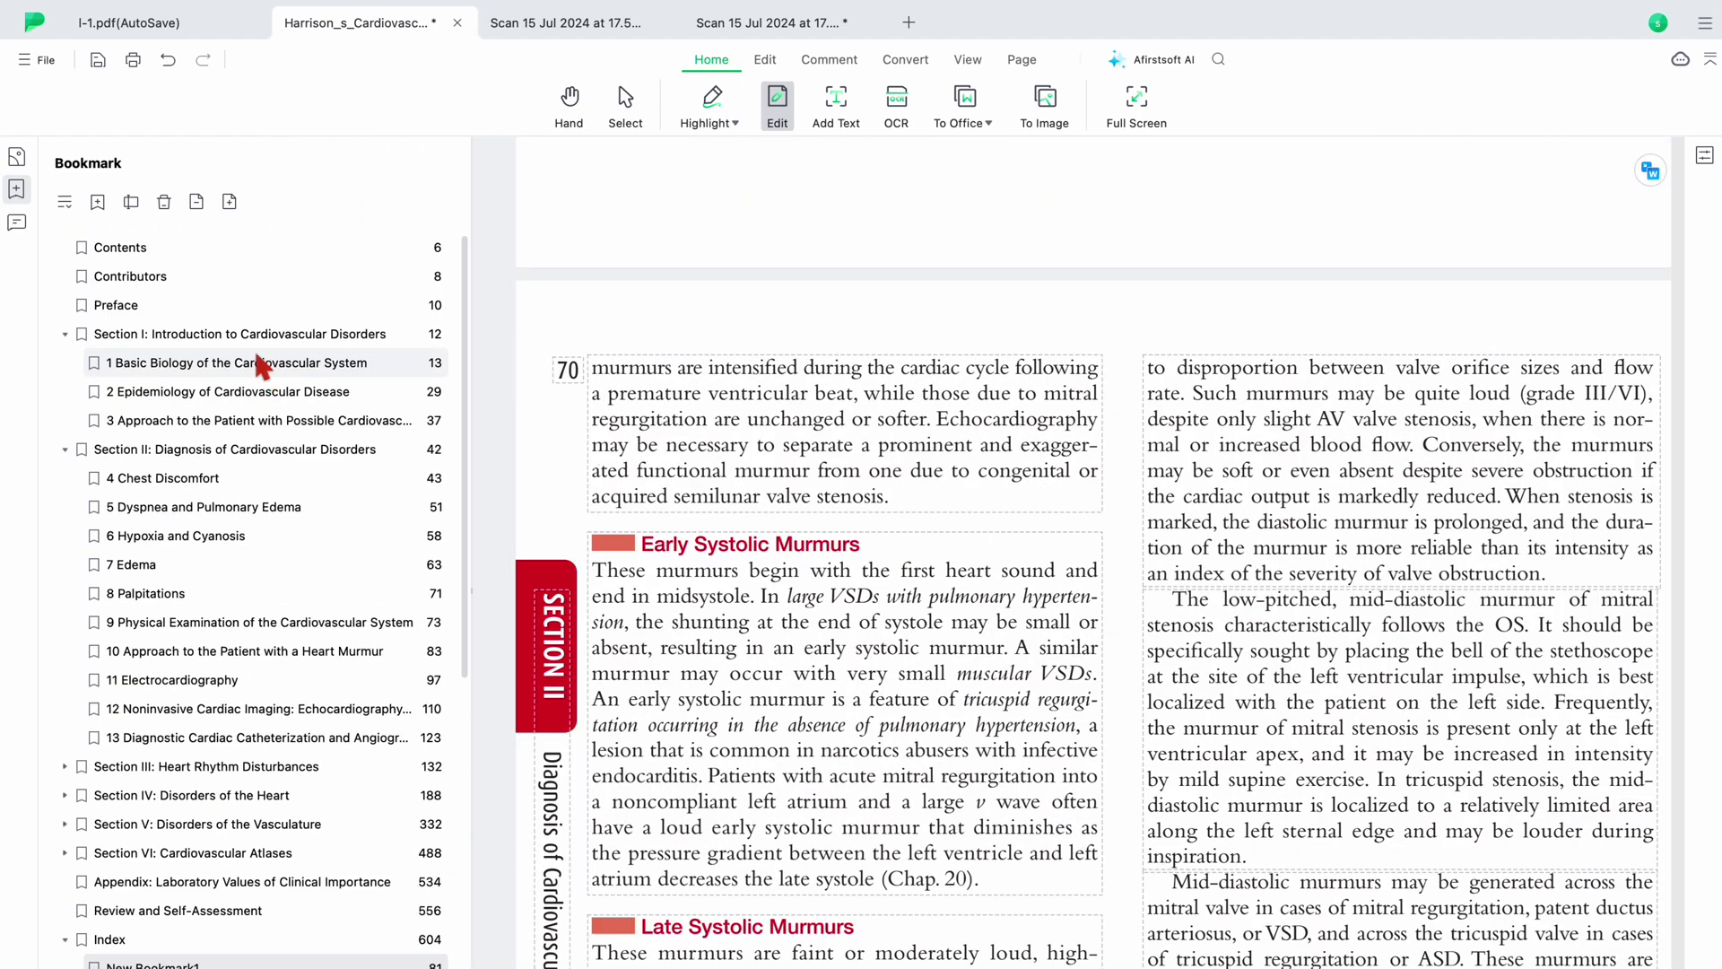
- Go to the CONTENTS page and rename its bookmark to 'Contents page'
left_click(289, 244)
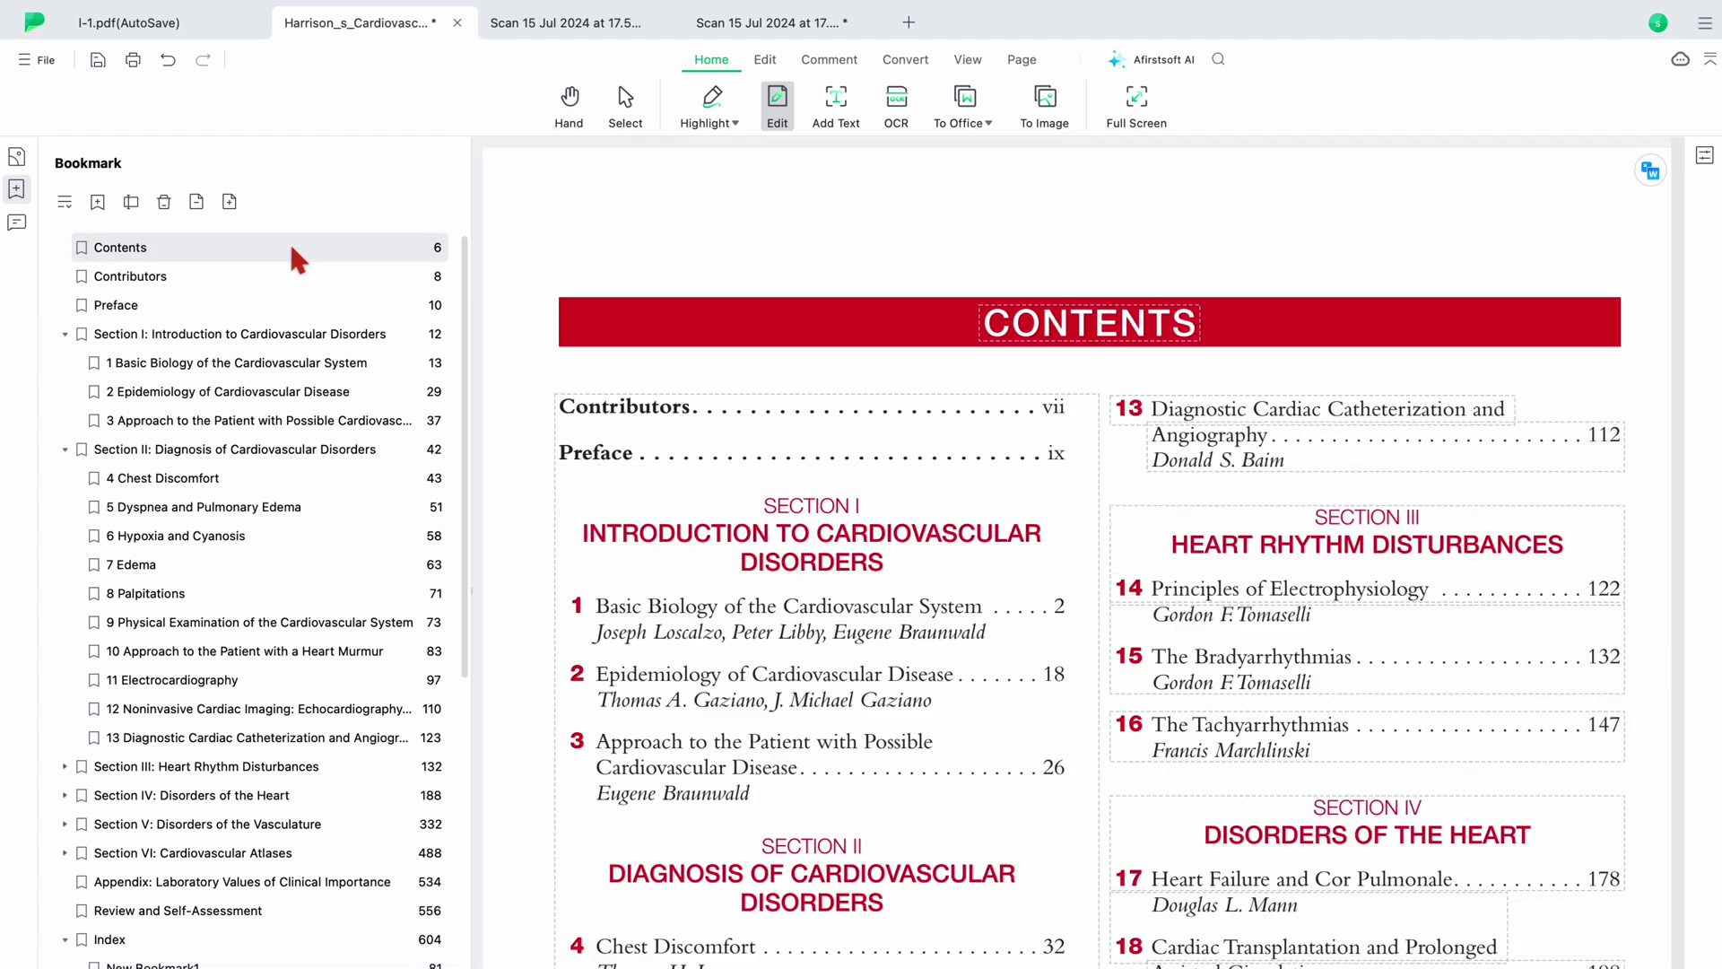
right_click(289, 244)
left_click(348, 303)
left_click(263, 250)
key("Return")
scroll(339, 375, "down", 3)
scroll(339, 377, "up", 3)
scroll(336, 369, "down", 2)
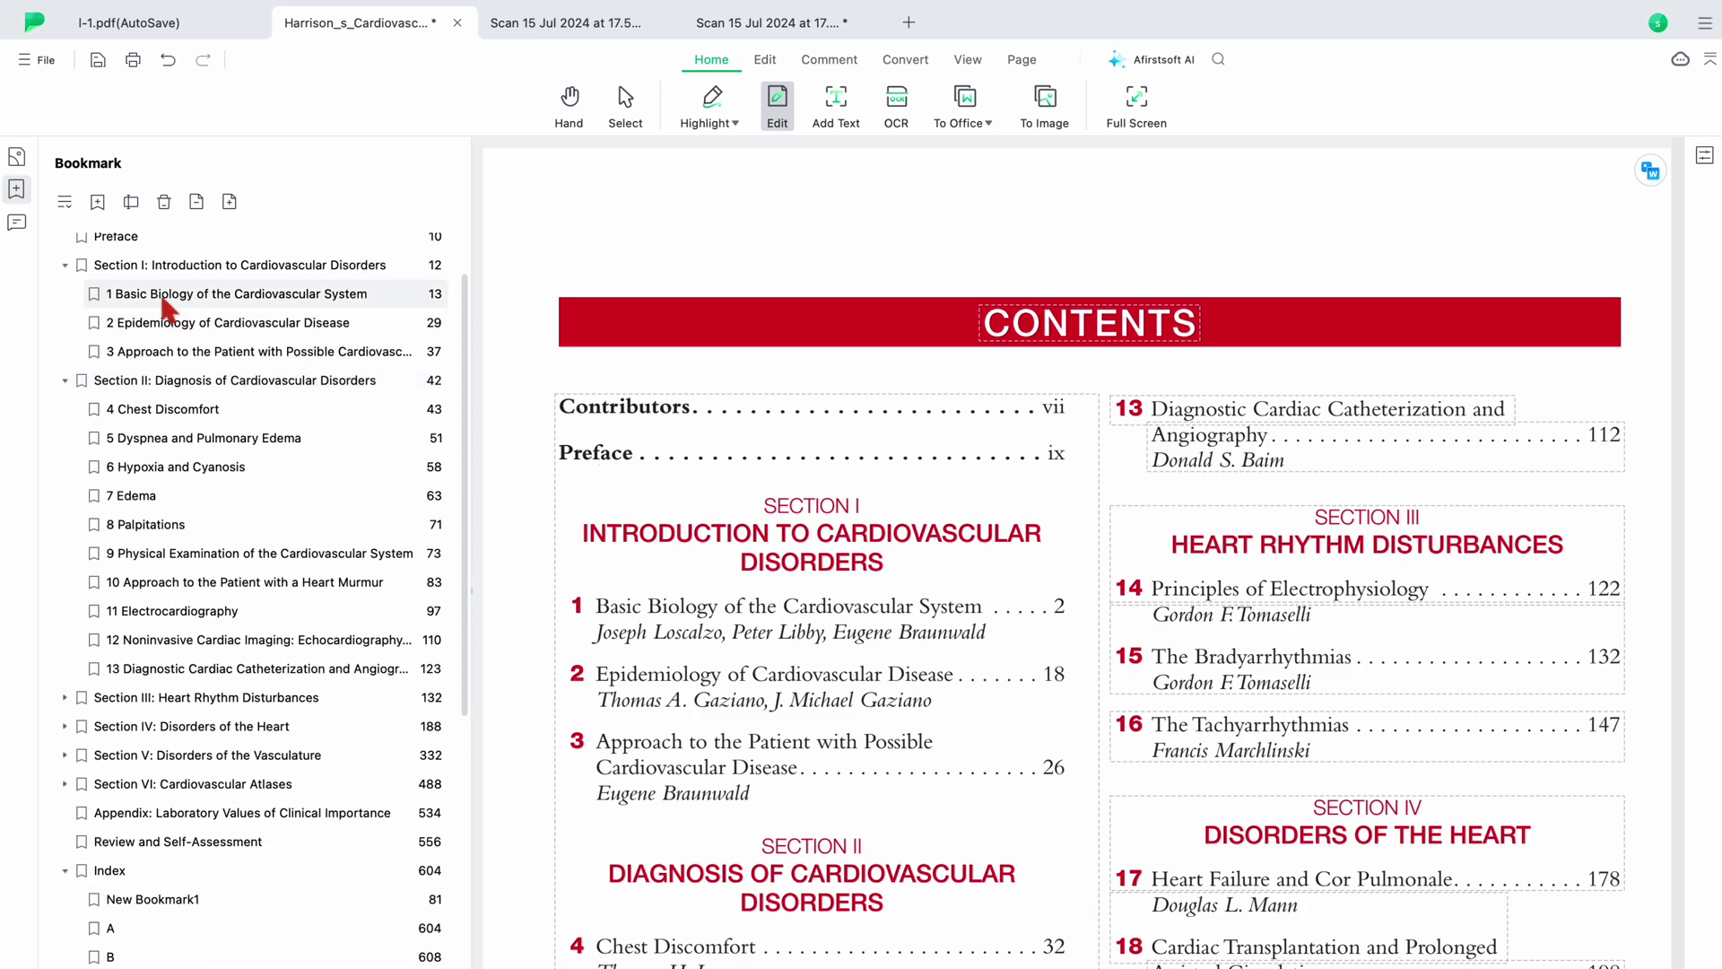
- Rename the New Bookmark1 entry under Index (page 81) to 'Early systolic Murmurs'
scroll(363, 421, "down", 10)
scroll(358, 413, "up", 1)
left_click(375, 407)
right_click(382, 407)
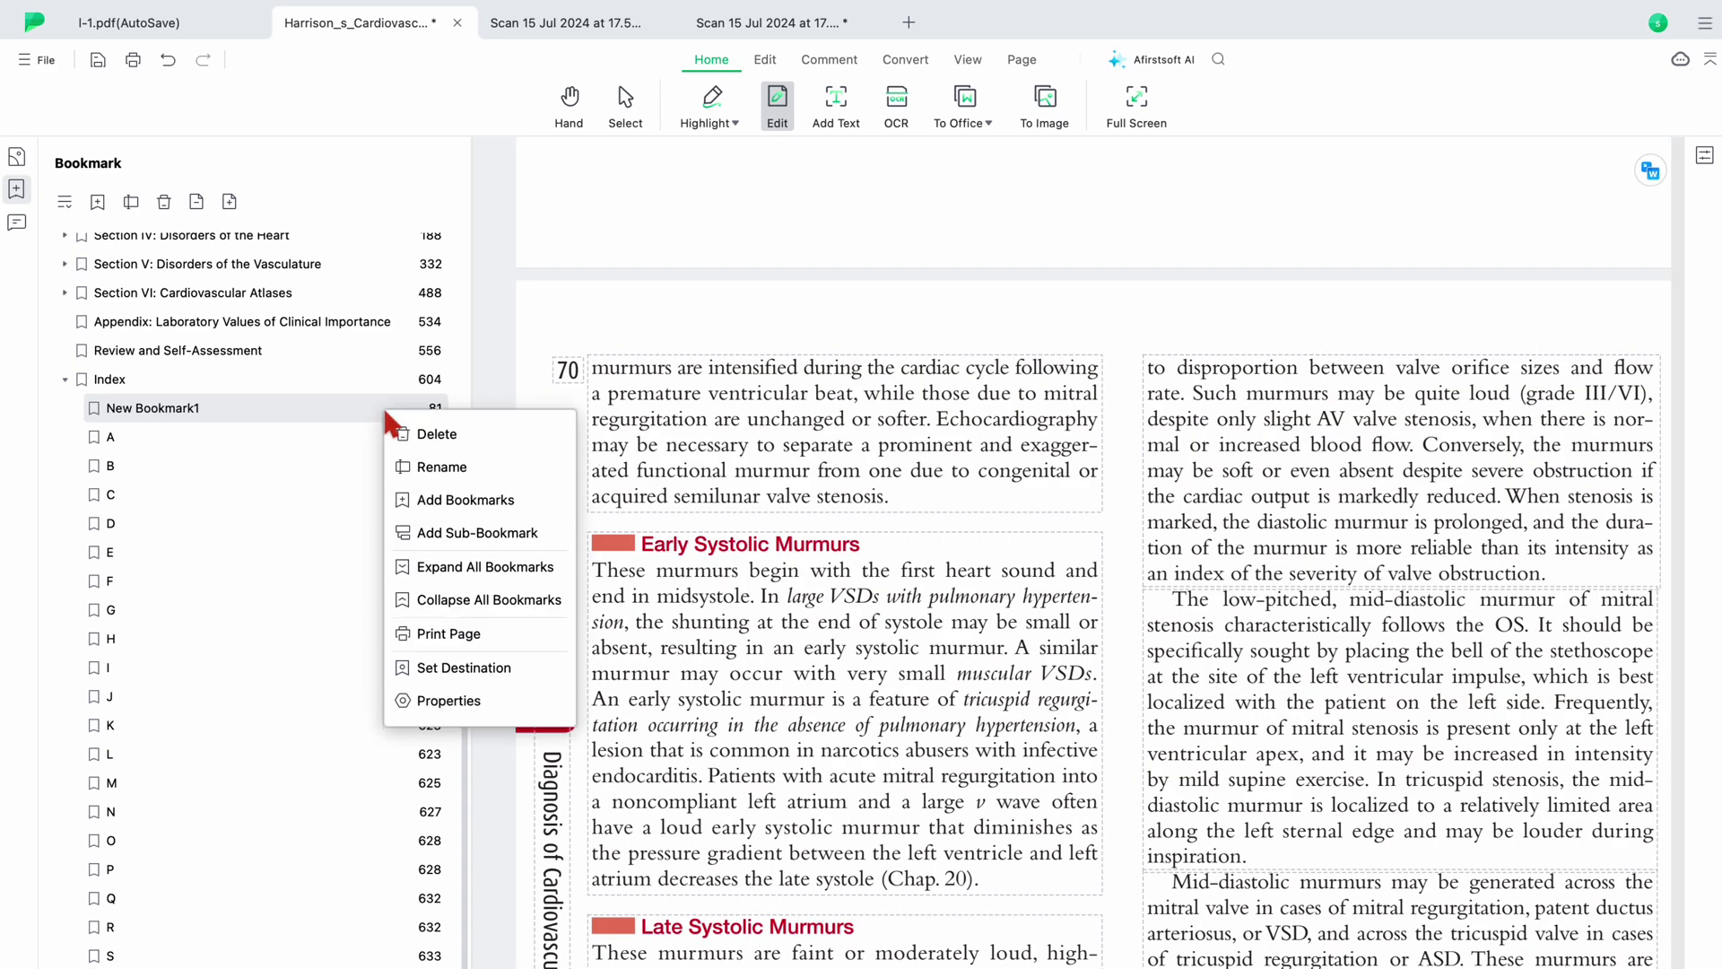
left_click(429, 477)
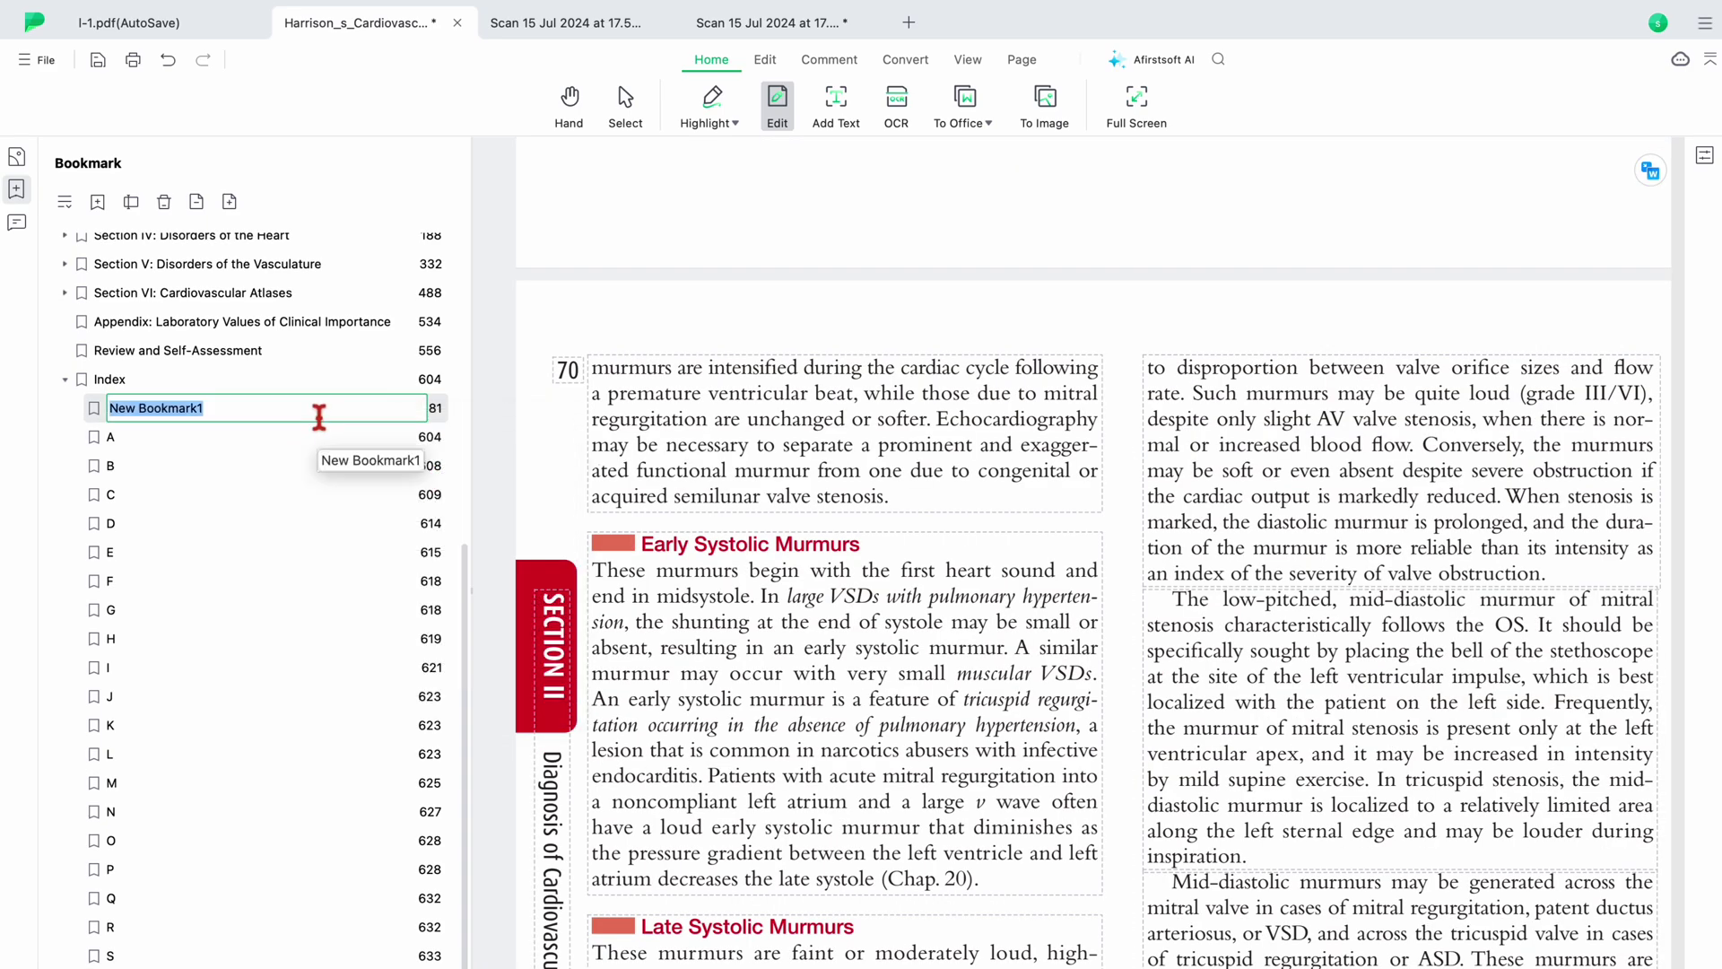
type("Early systolic Murmurs")
key("Return")
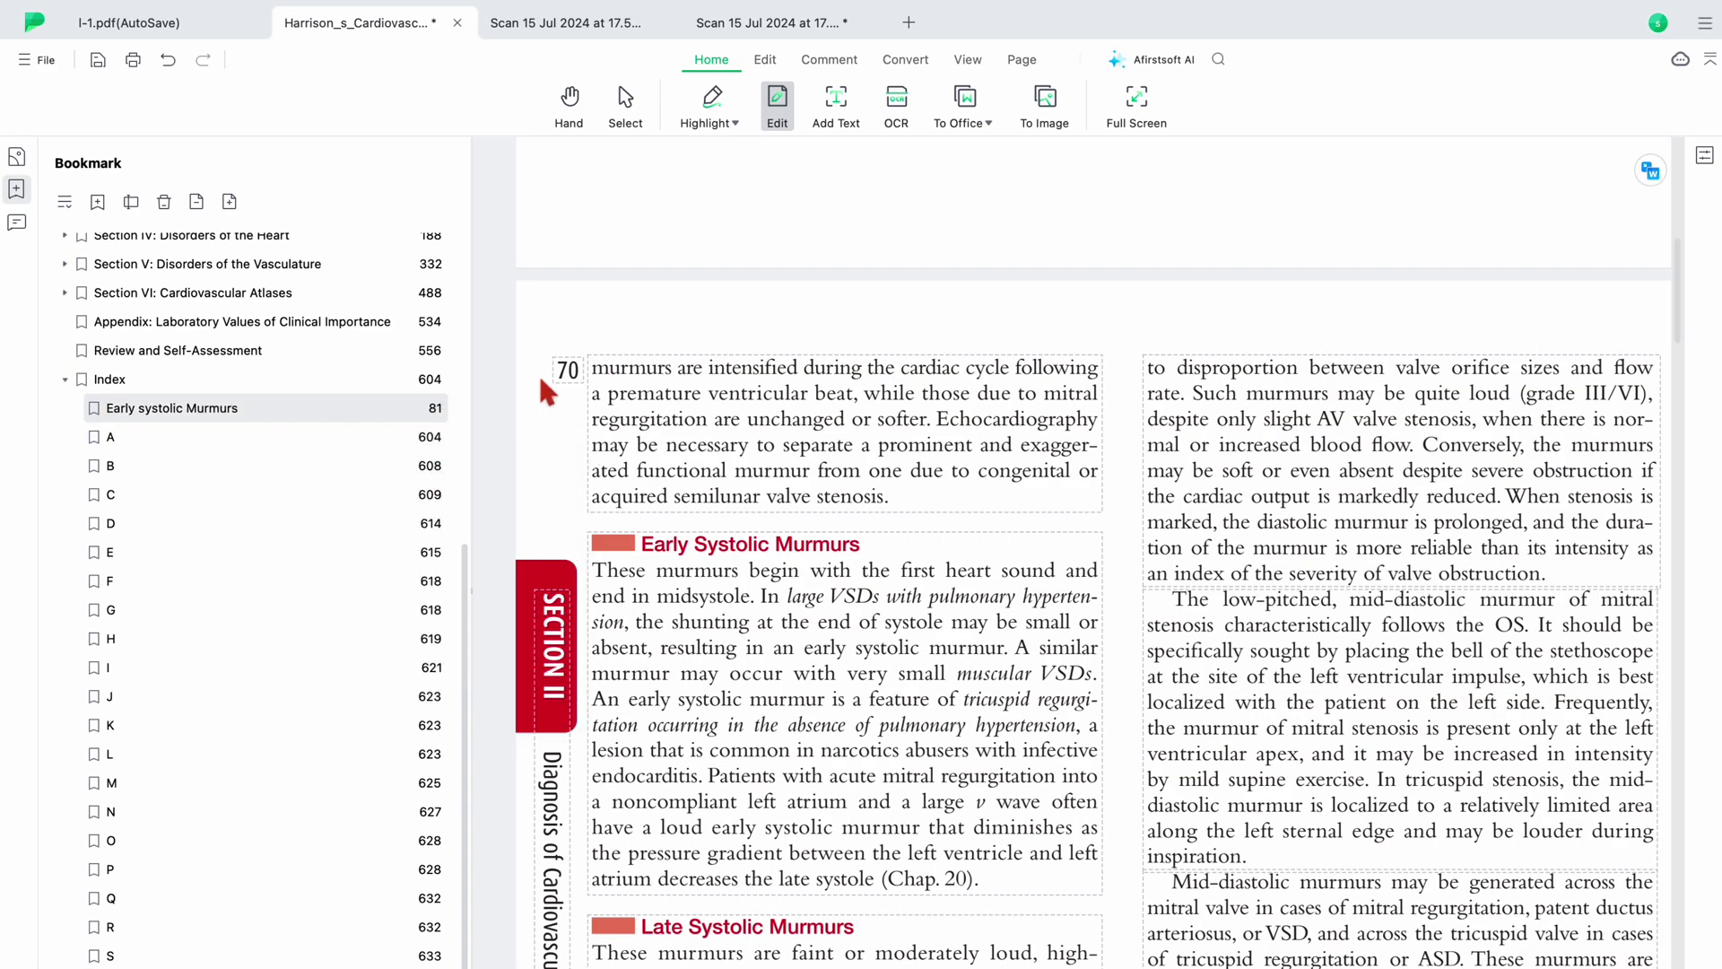
scroll(541, 376, "down", 5)
scroll(248, 513, "down", 2)
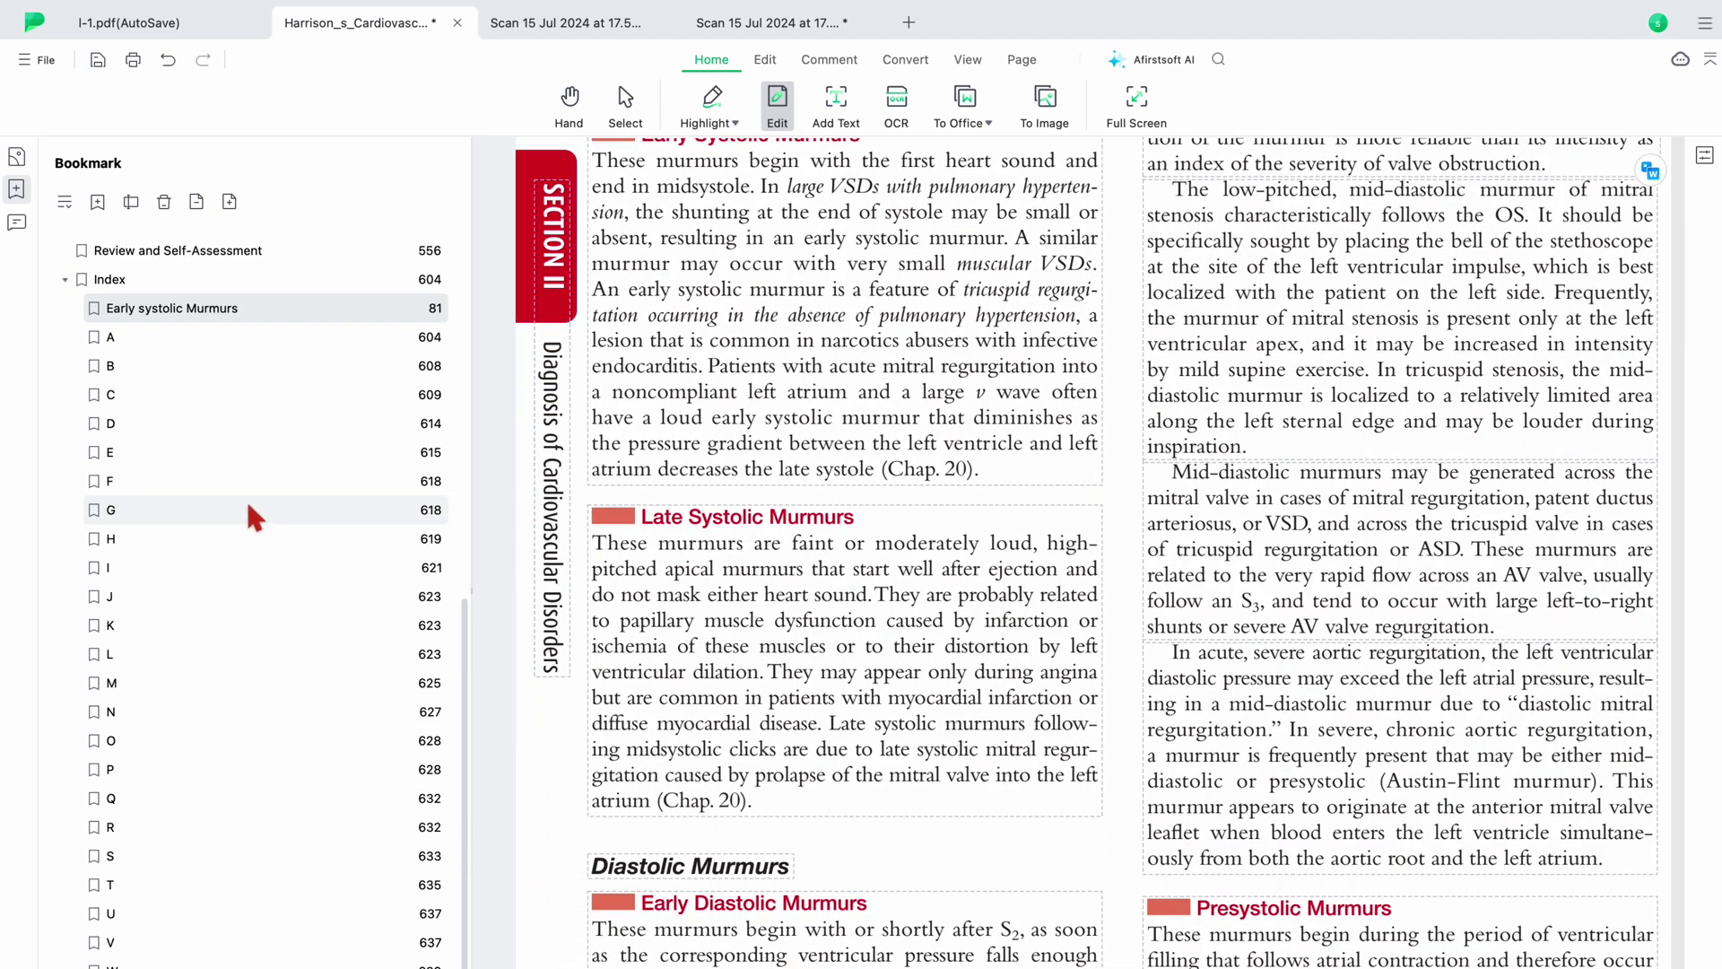
- Colour the Early systolic Murmurs bookmark red through its properties
right_click(239, 315)
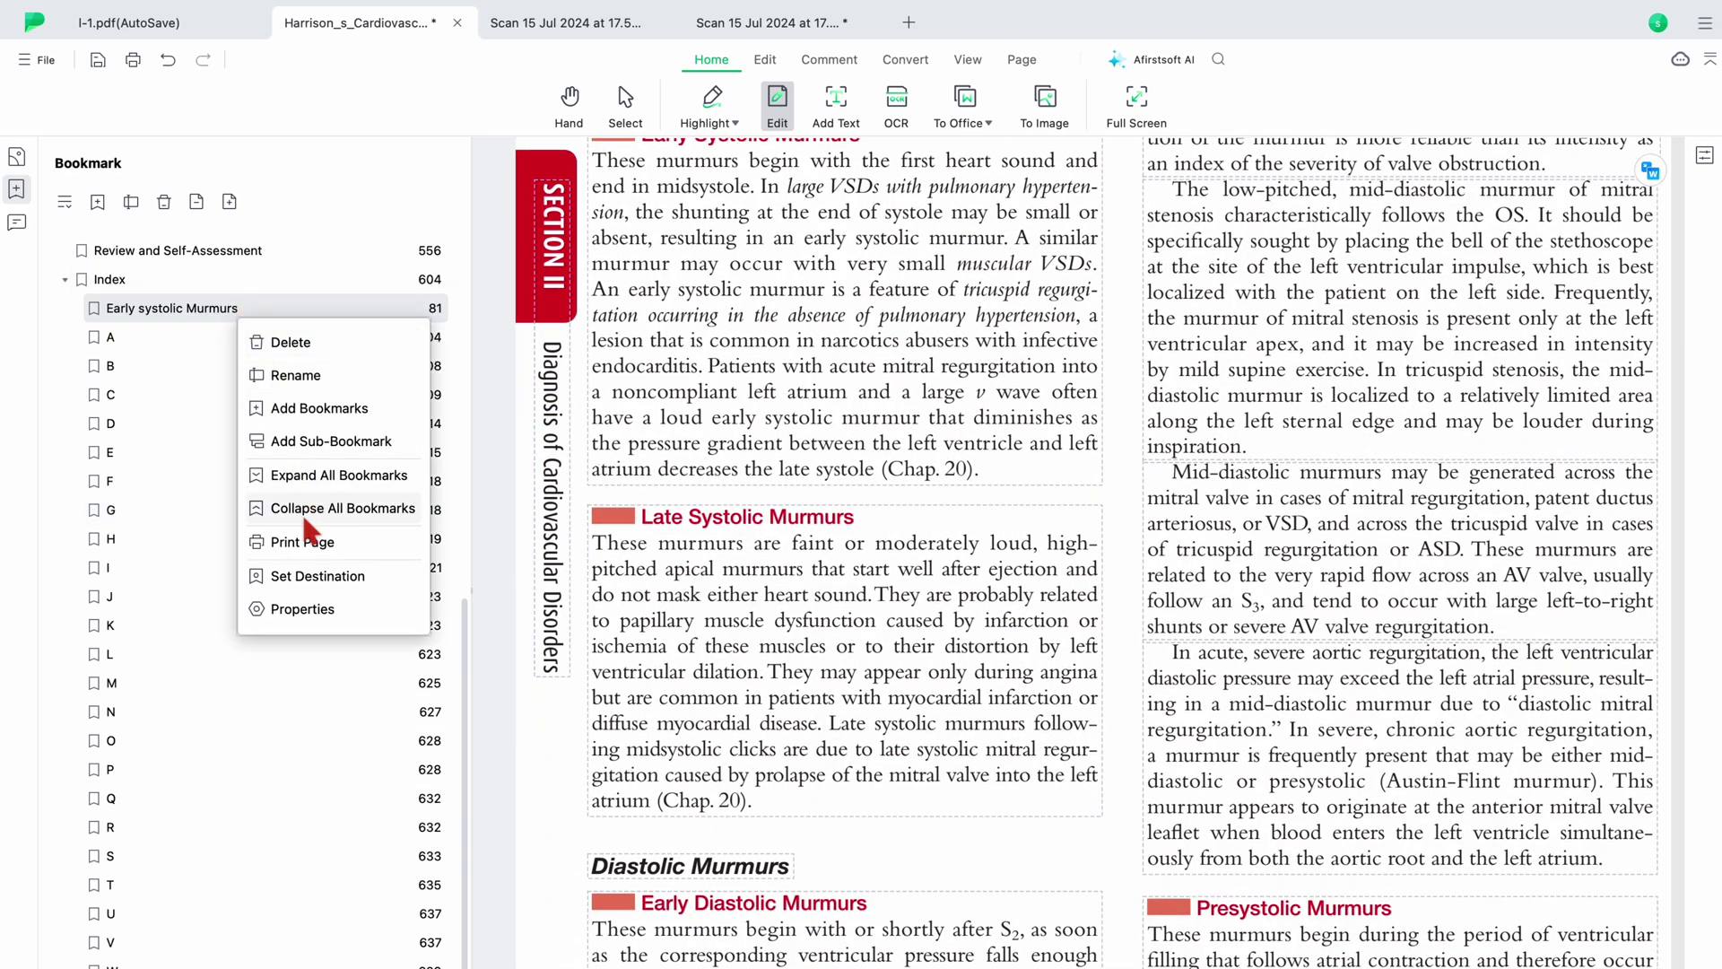
left_click(310, 609)
left_click(1067, 545)
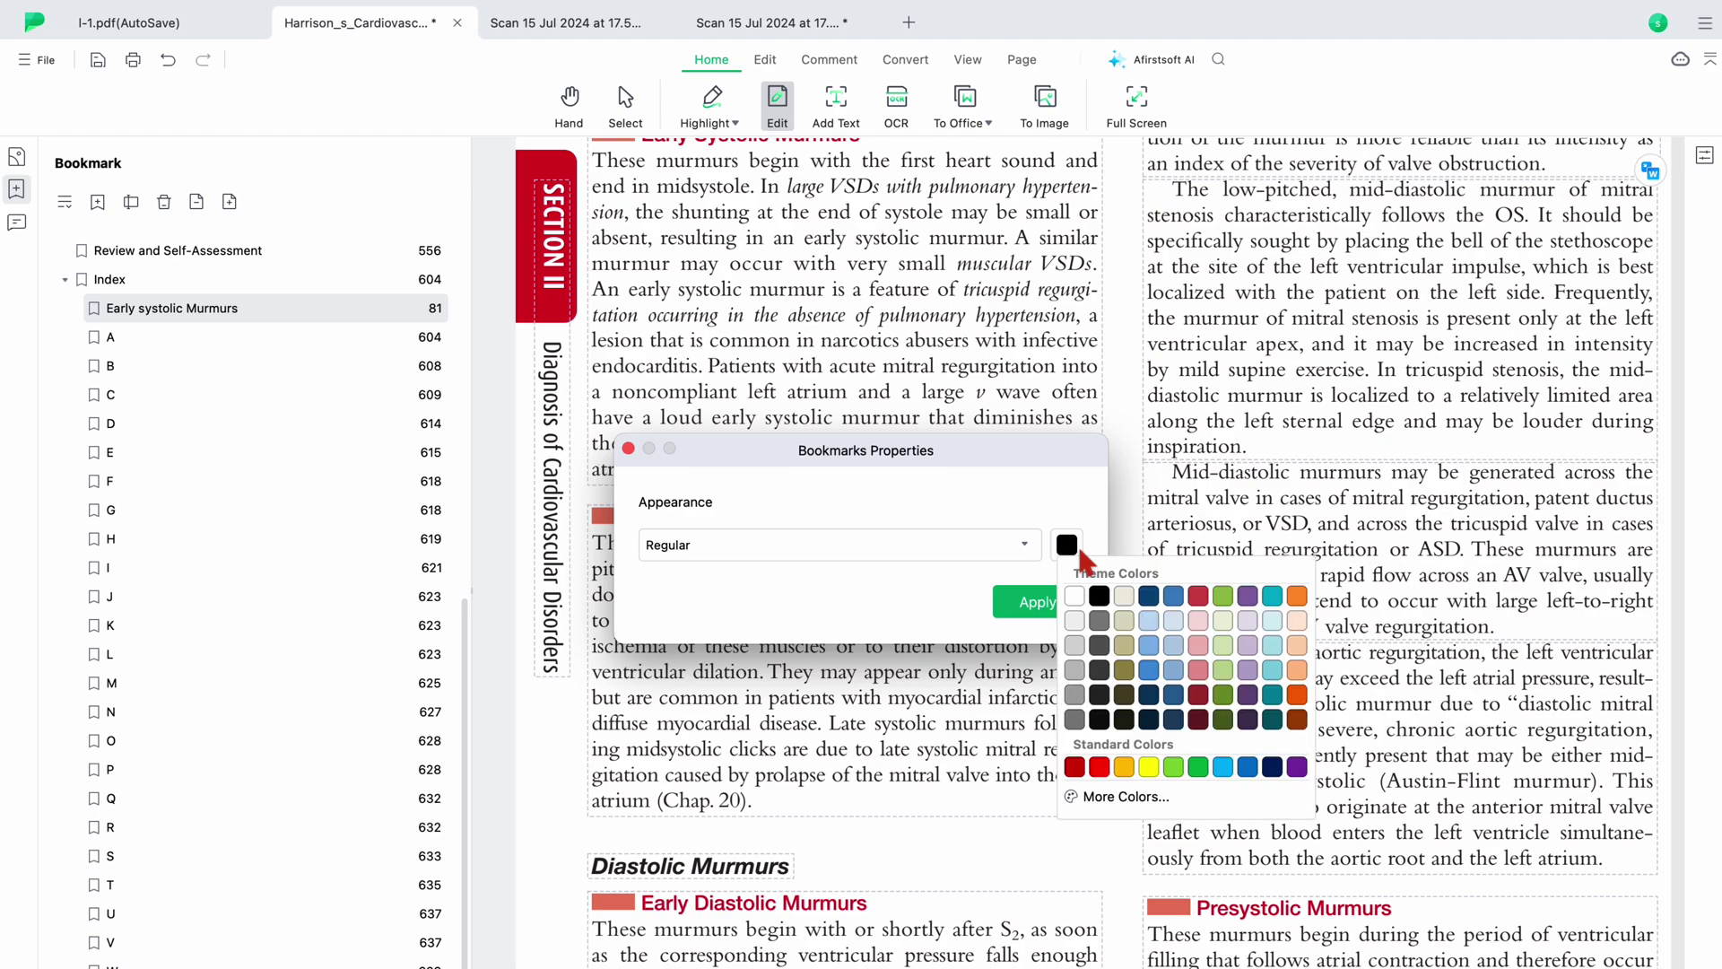
left_click(1081, 767)
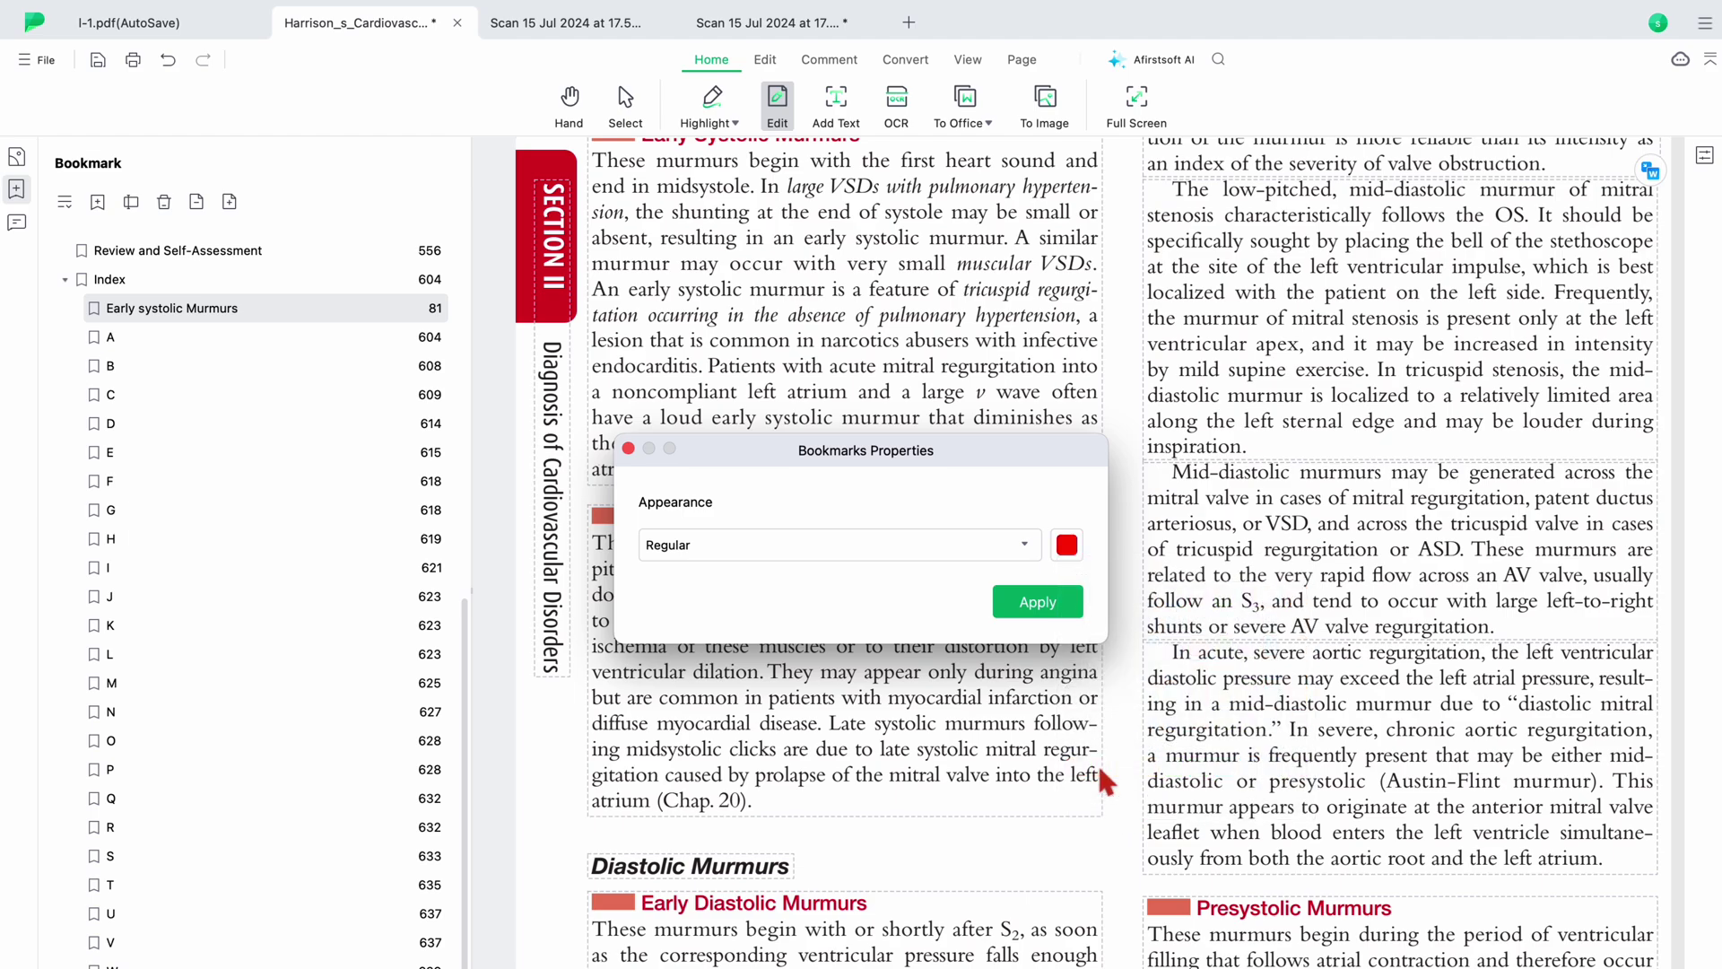
left_click(1041, 604)
scroll(341, 431, "up", 5)
- Make the Contents page bookmark bold and red
left_click(228, 247)
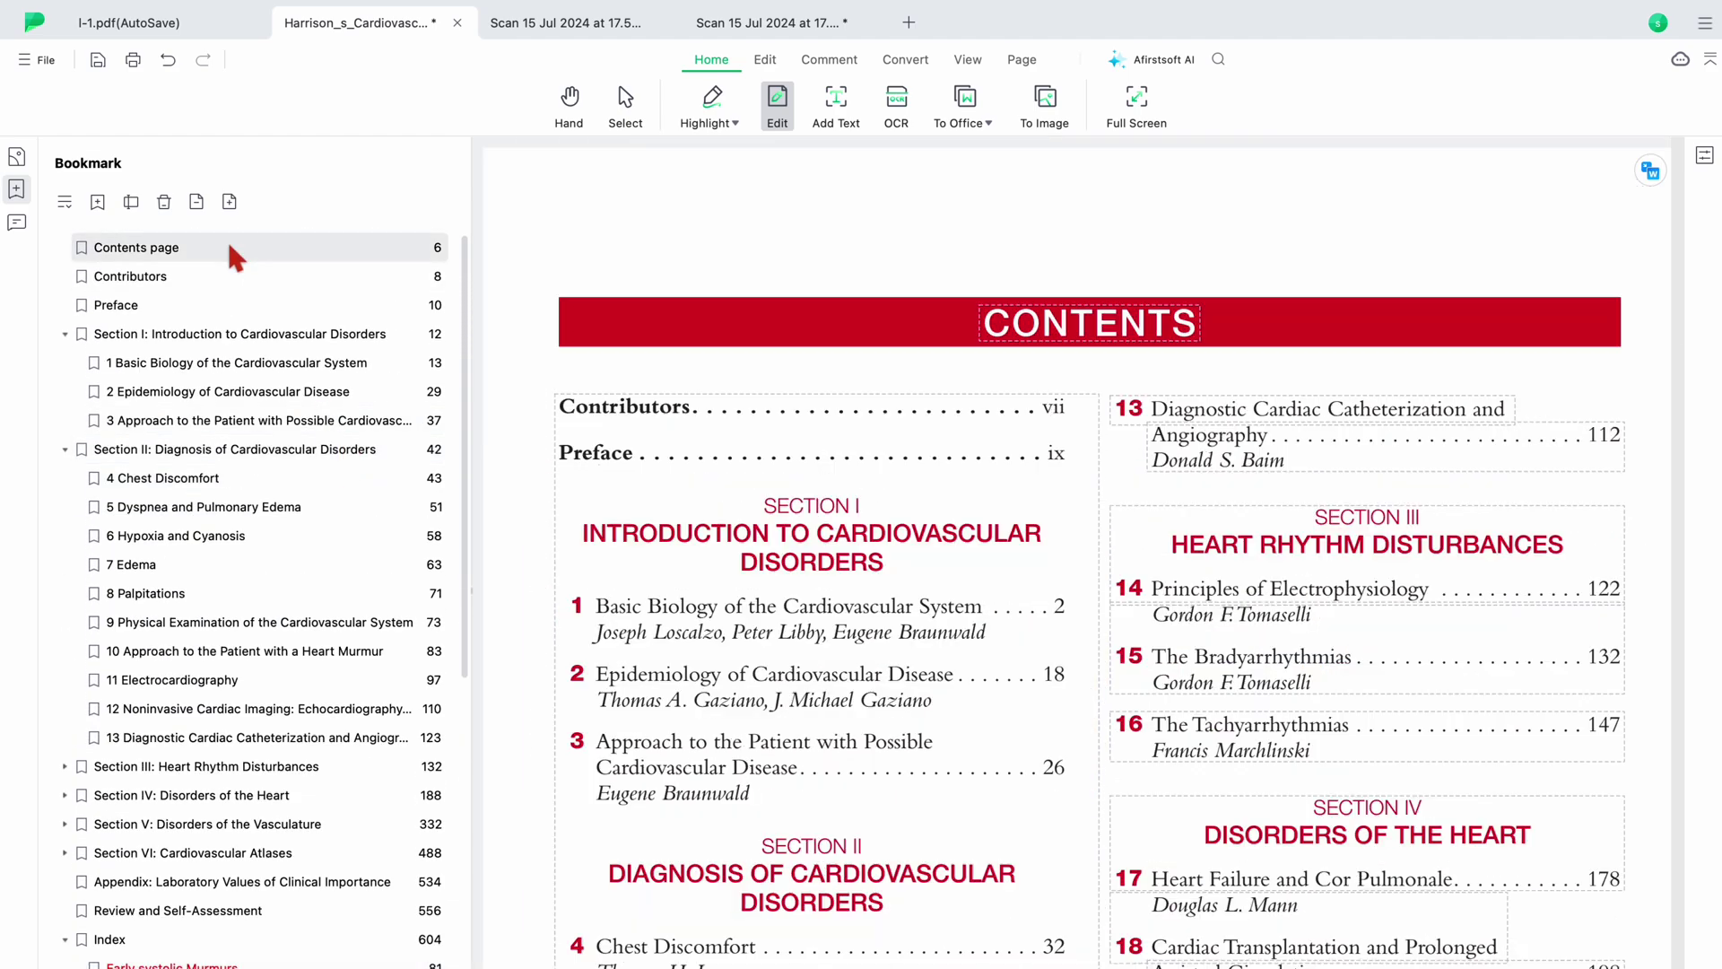
right_click(228, 248)
left_click(299, 536)
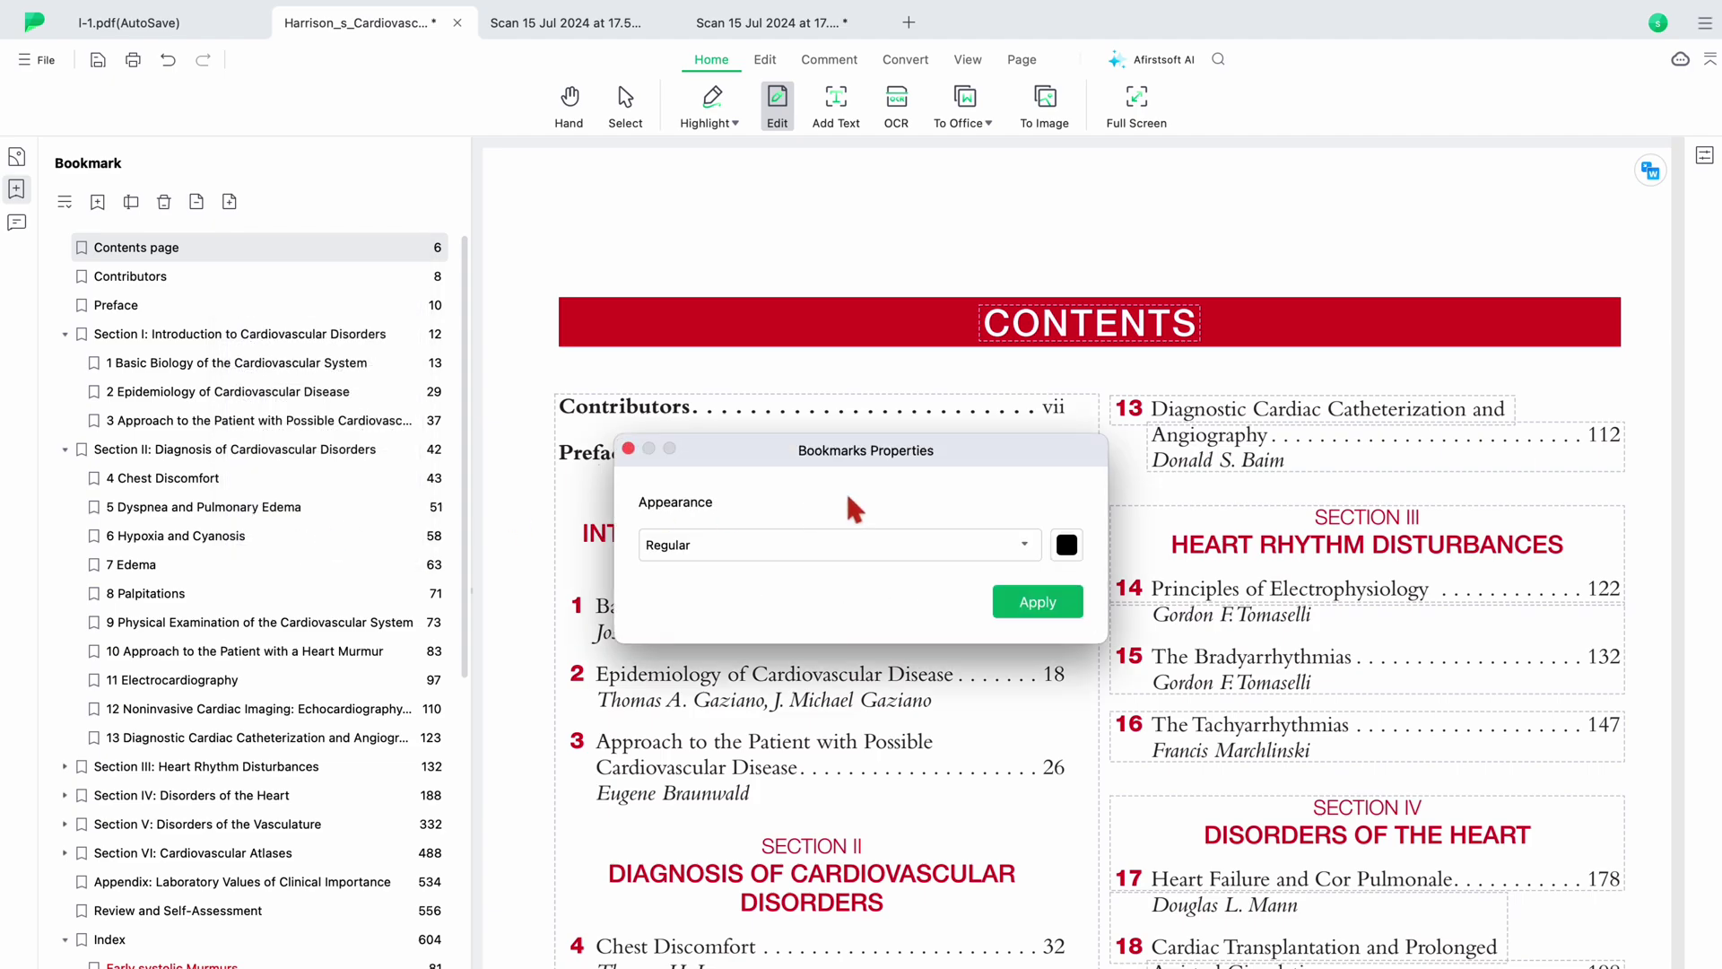
left_click(972, 545)
left_click(687, 564)
left_click(1066, 545)
left_click(1098, 767)
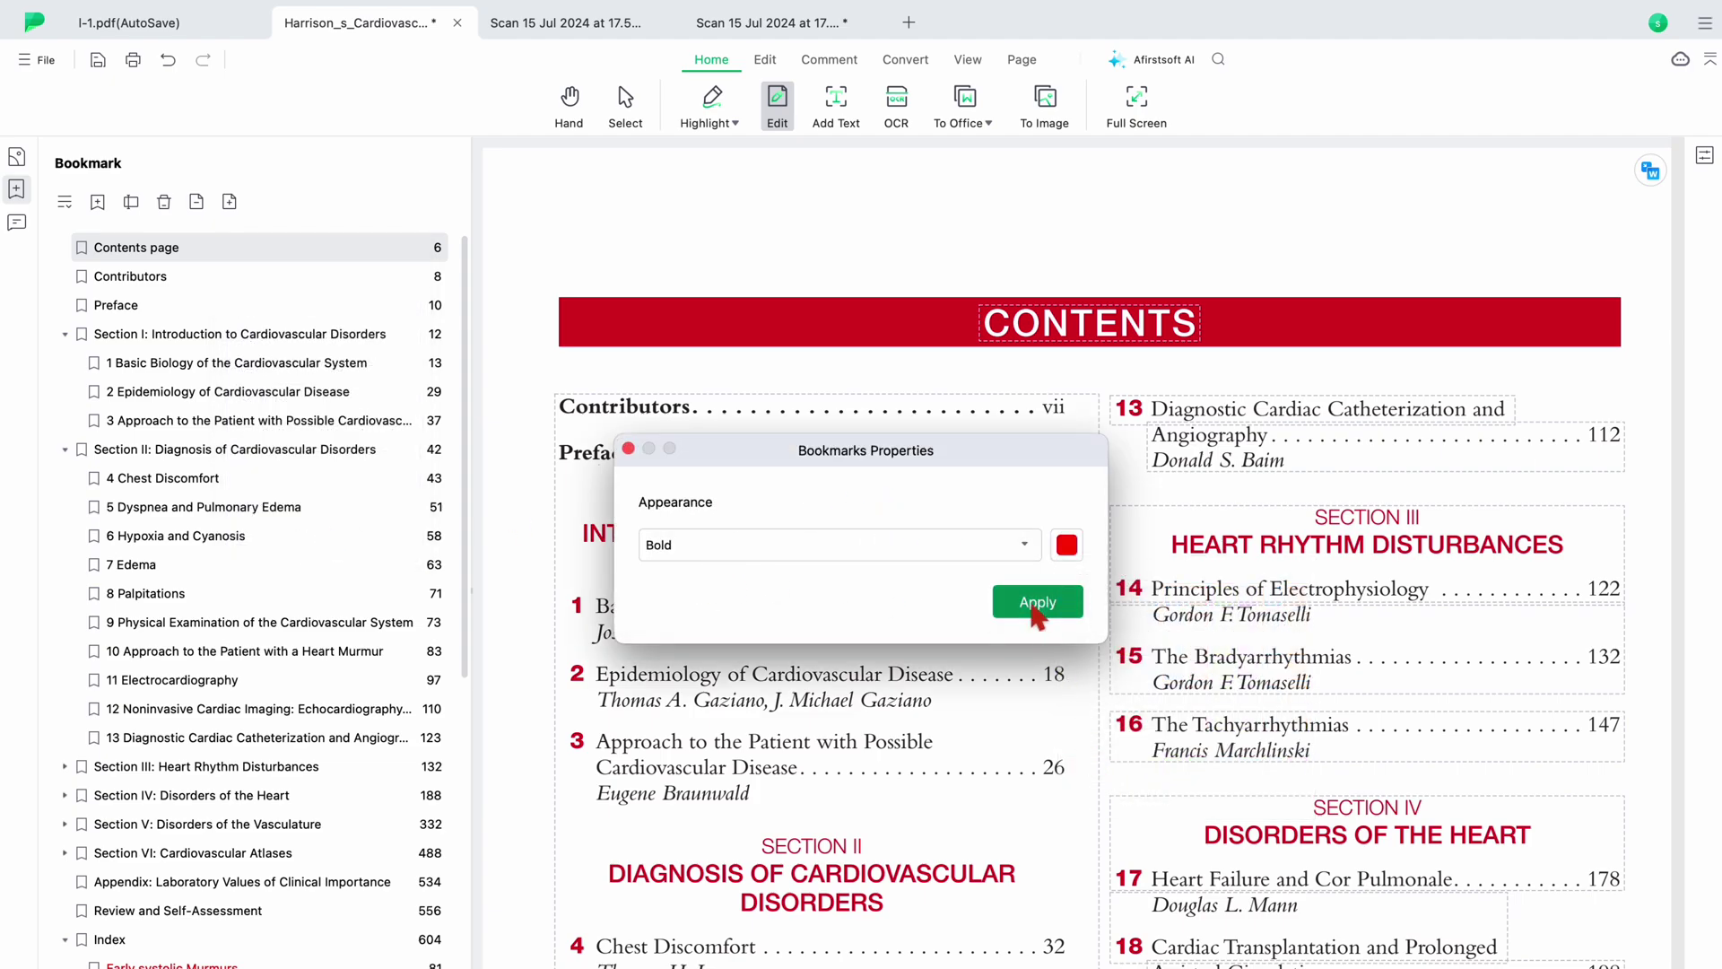
left_click(1038, 602)
- Make the Section II bookmark bold and red
left_click(321, 451)
right_click(321, 451)
left_click(391, 744)
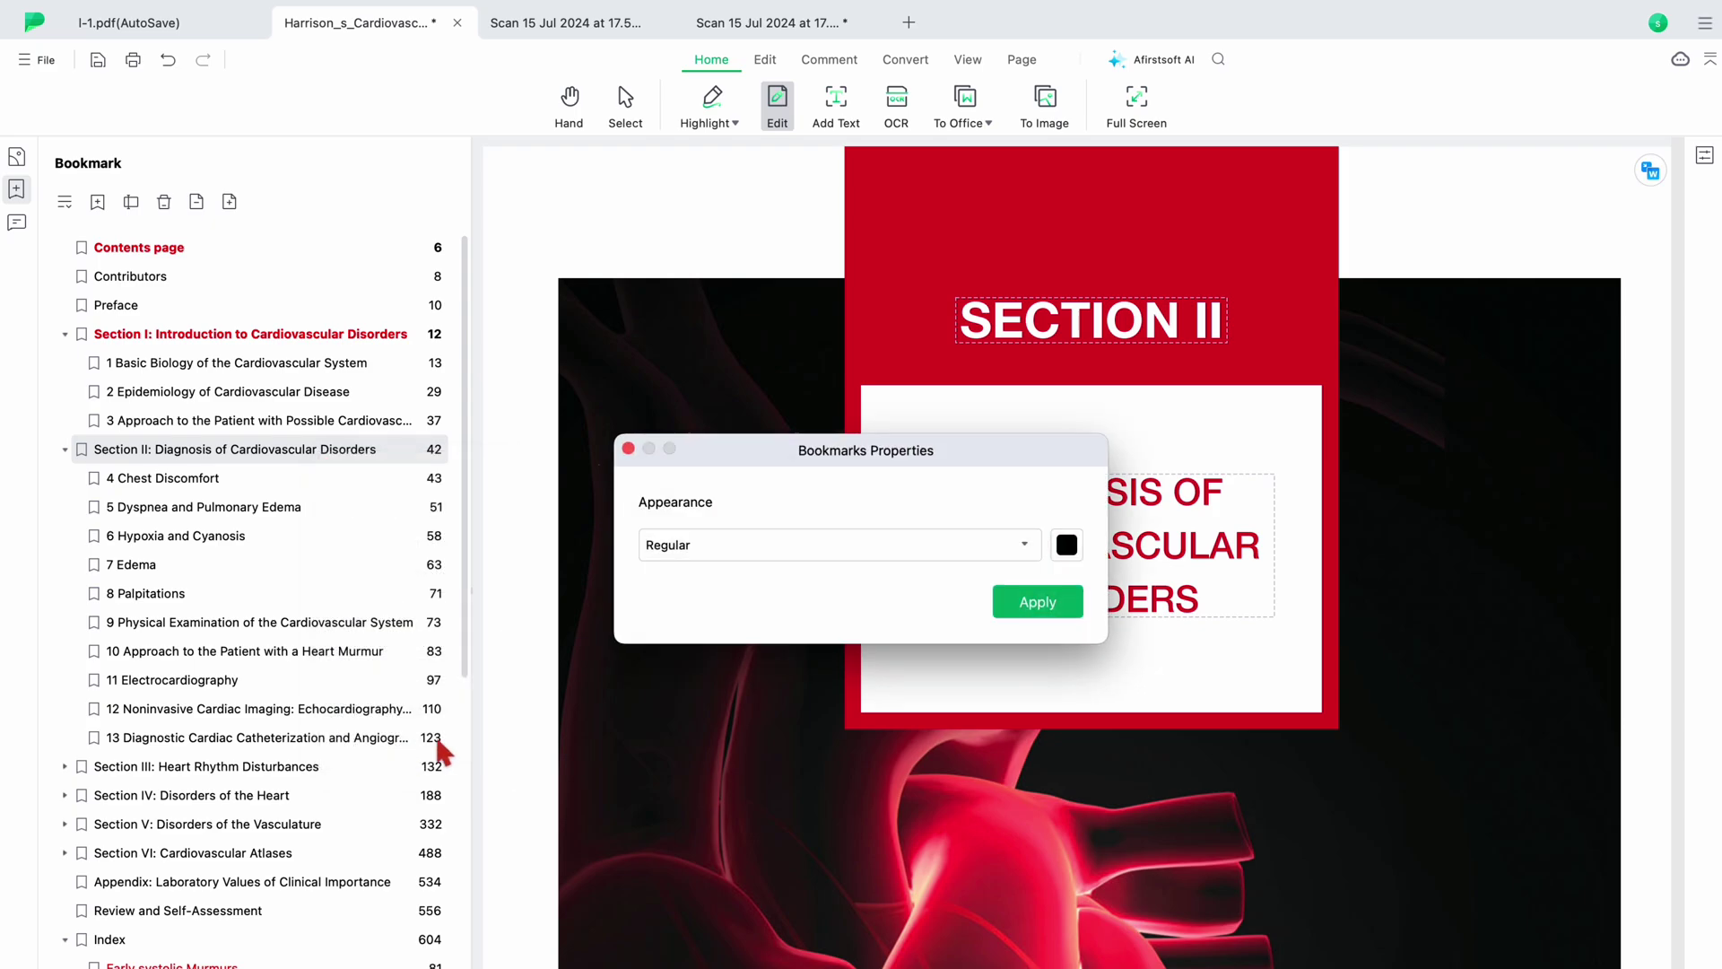
left_click(984, 552)
left_click(888, 563)
left_click(1067, 544)
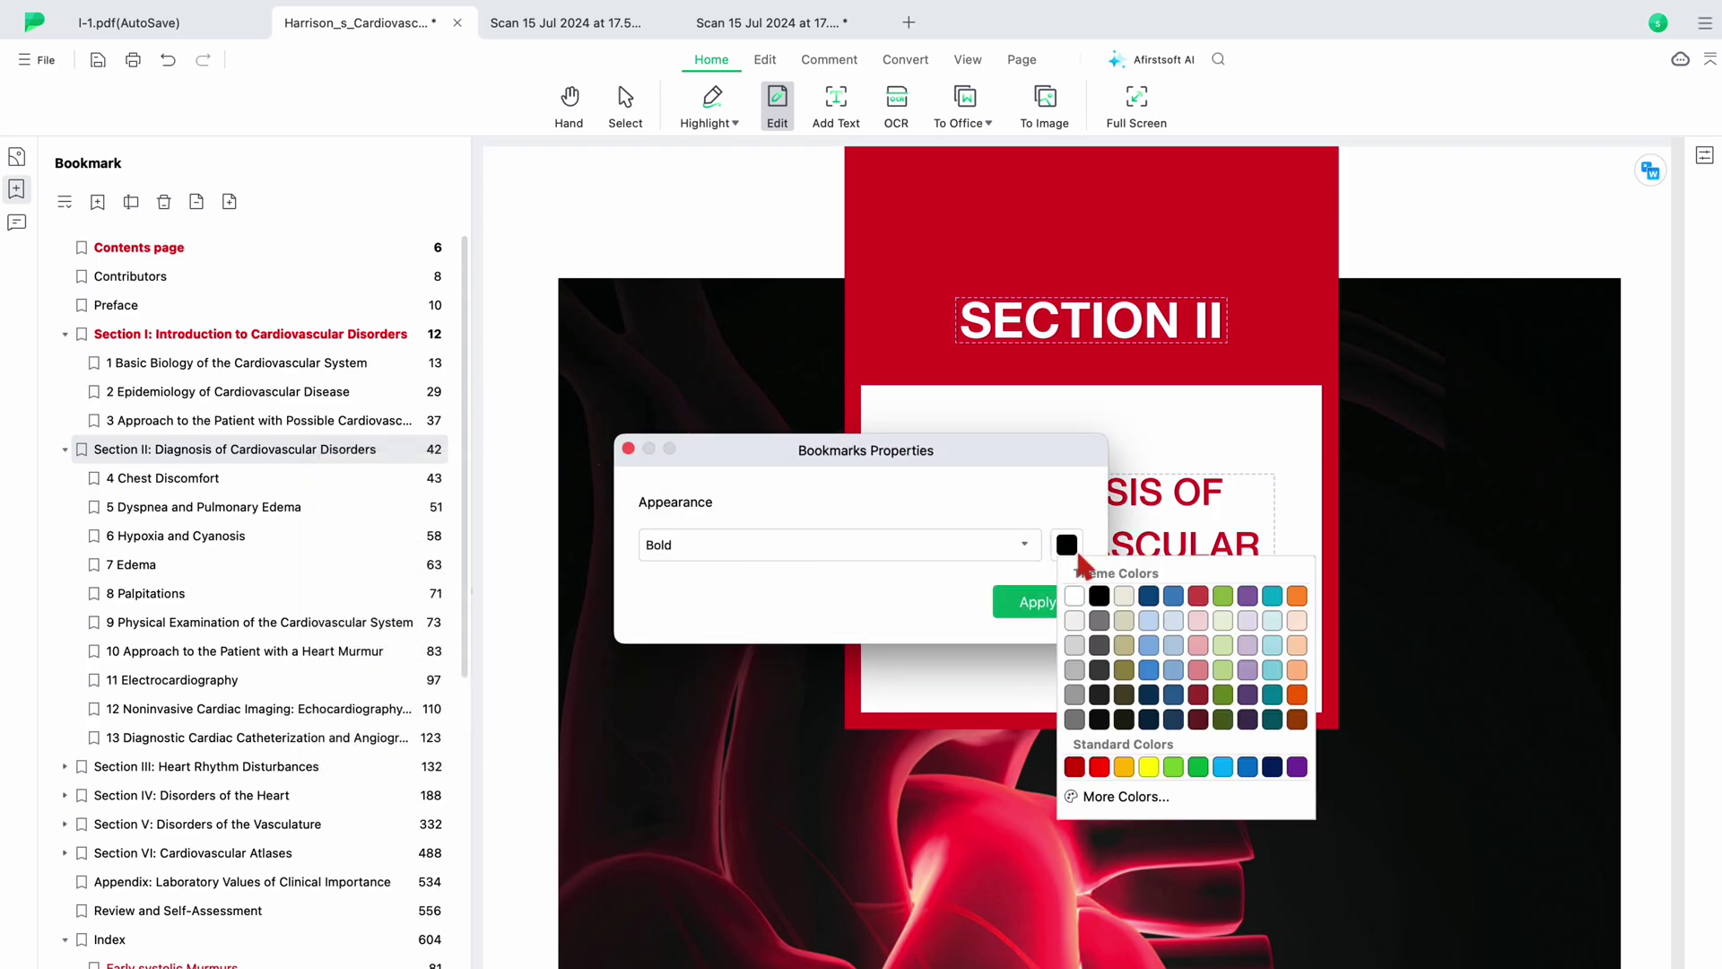
left_click(1099, 763)
left_click(1052, 609)
scroll(412, 368, "down", 3)
scroll(412, 368, "up", 3)
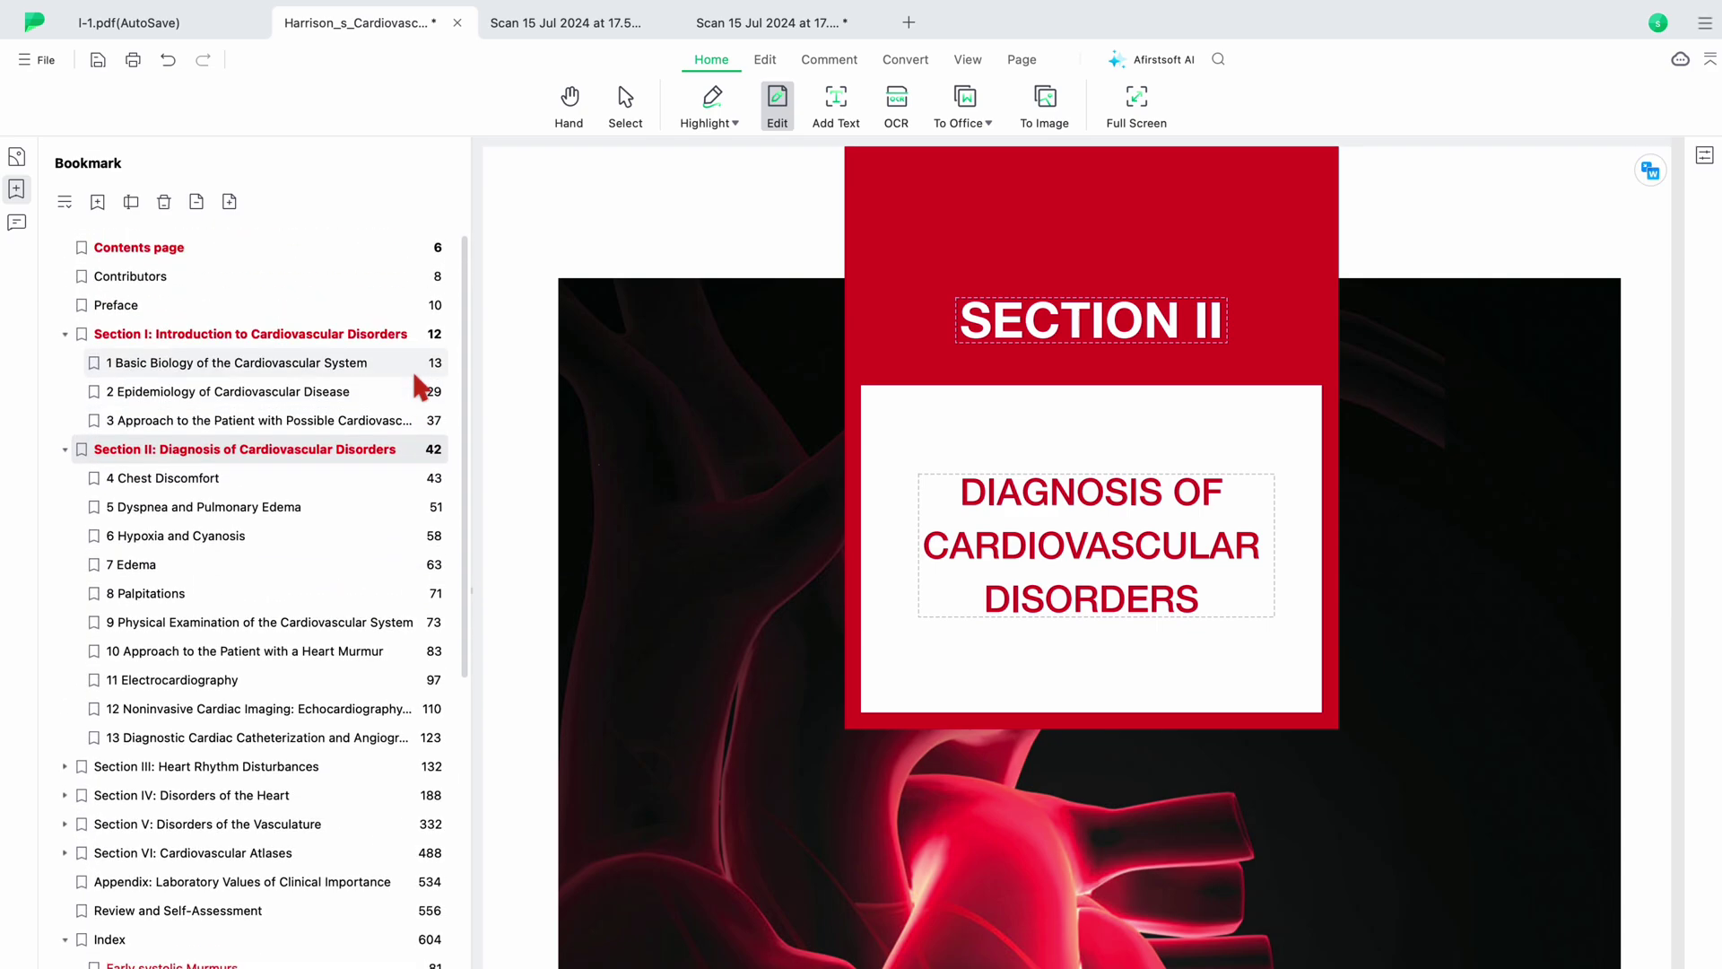
- Browse the Page 10 and Preface comments in the comment list, then choose the Sticker filter
left_click(17, 223)
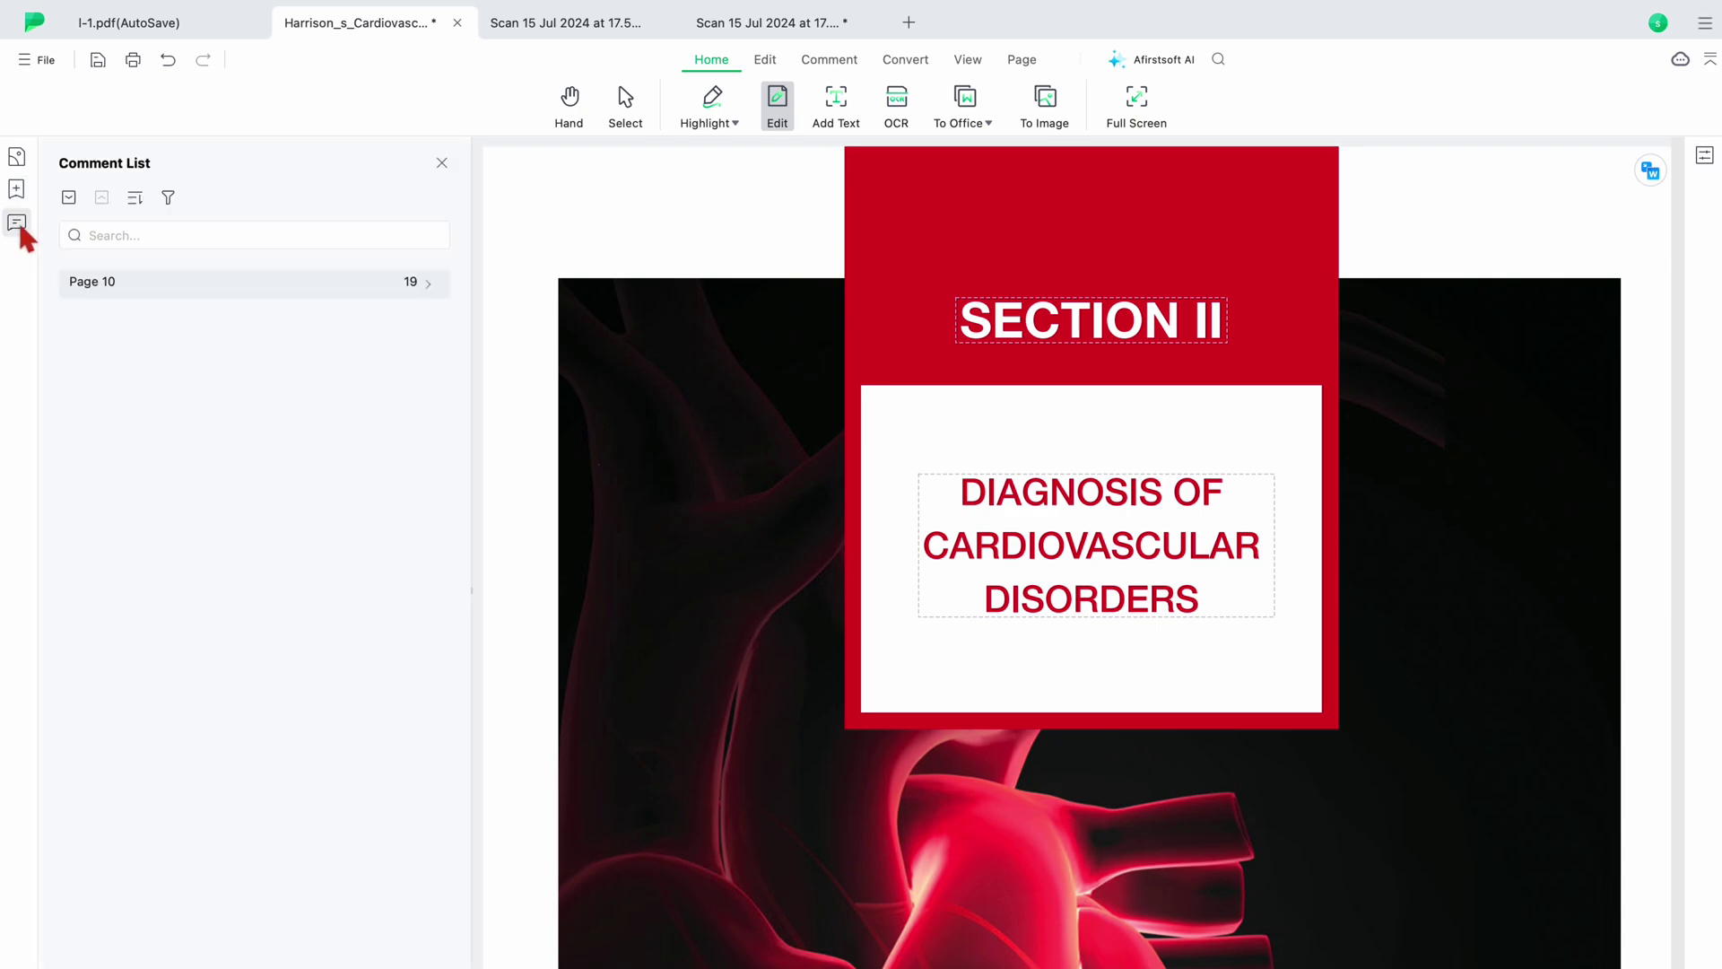
left_click(428, 285)
scroll(272, 524, "down", 5)
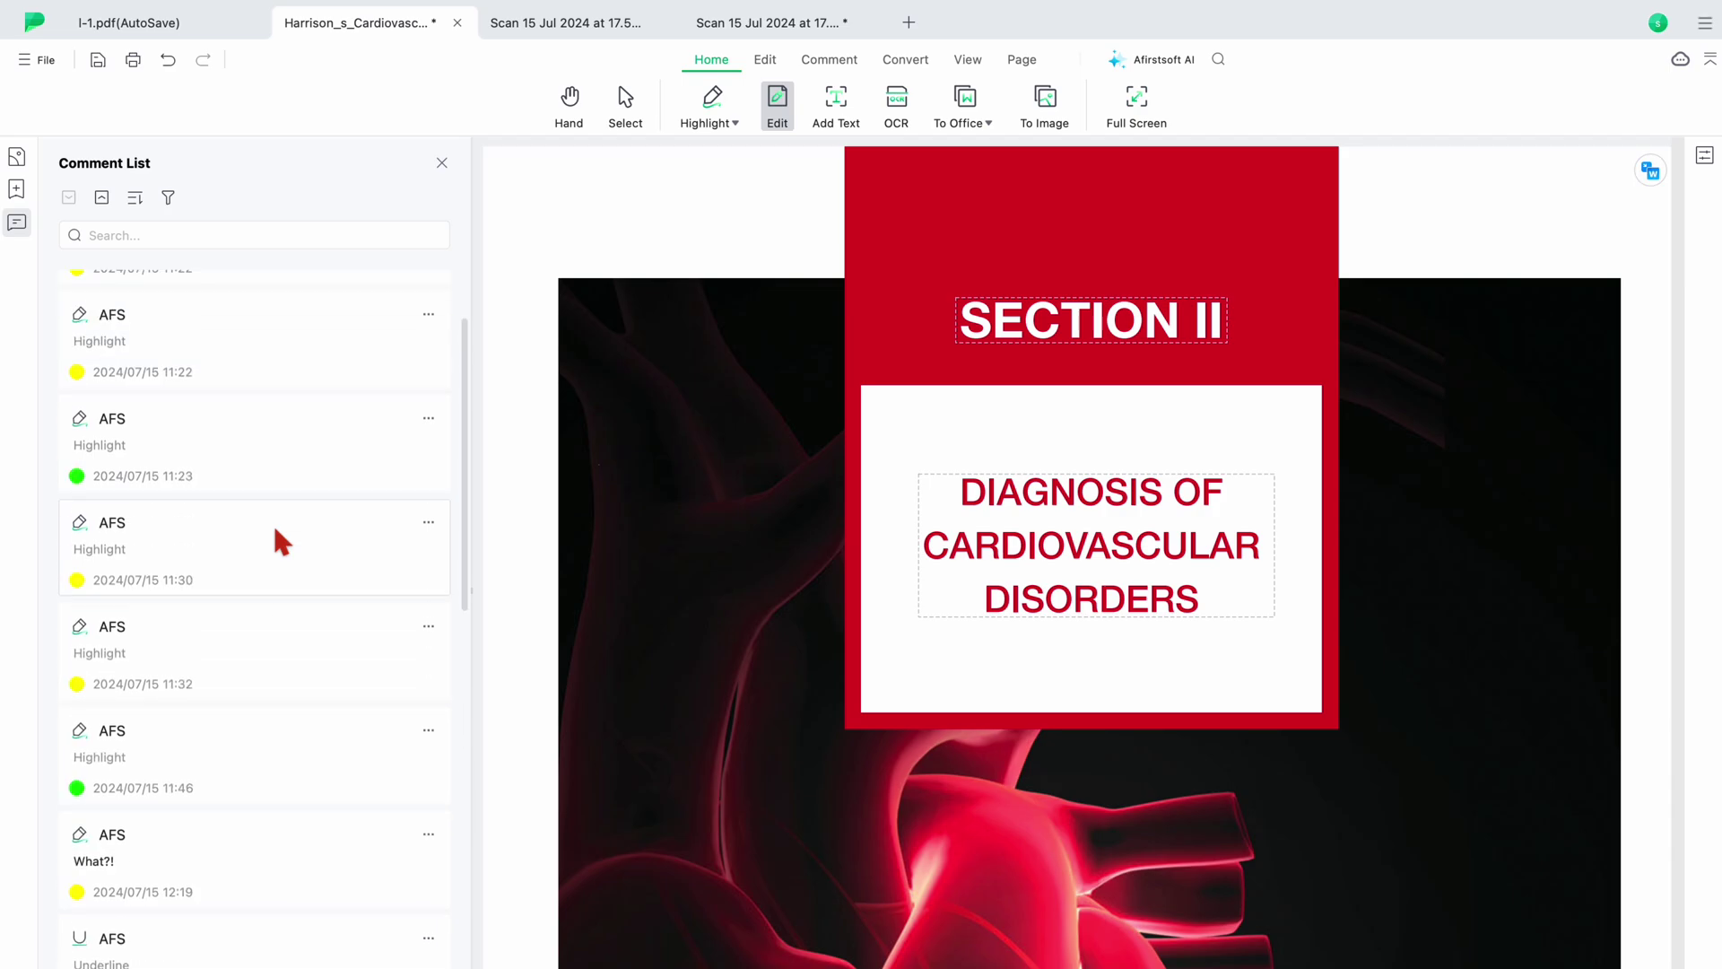
left_click(233, 382)
scroll(304, 618, "down", 10)
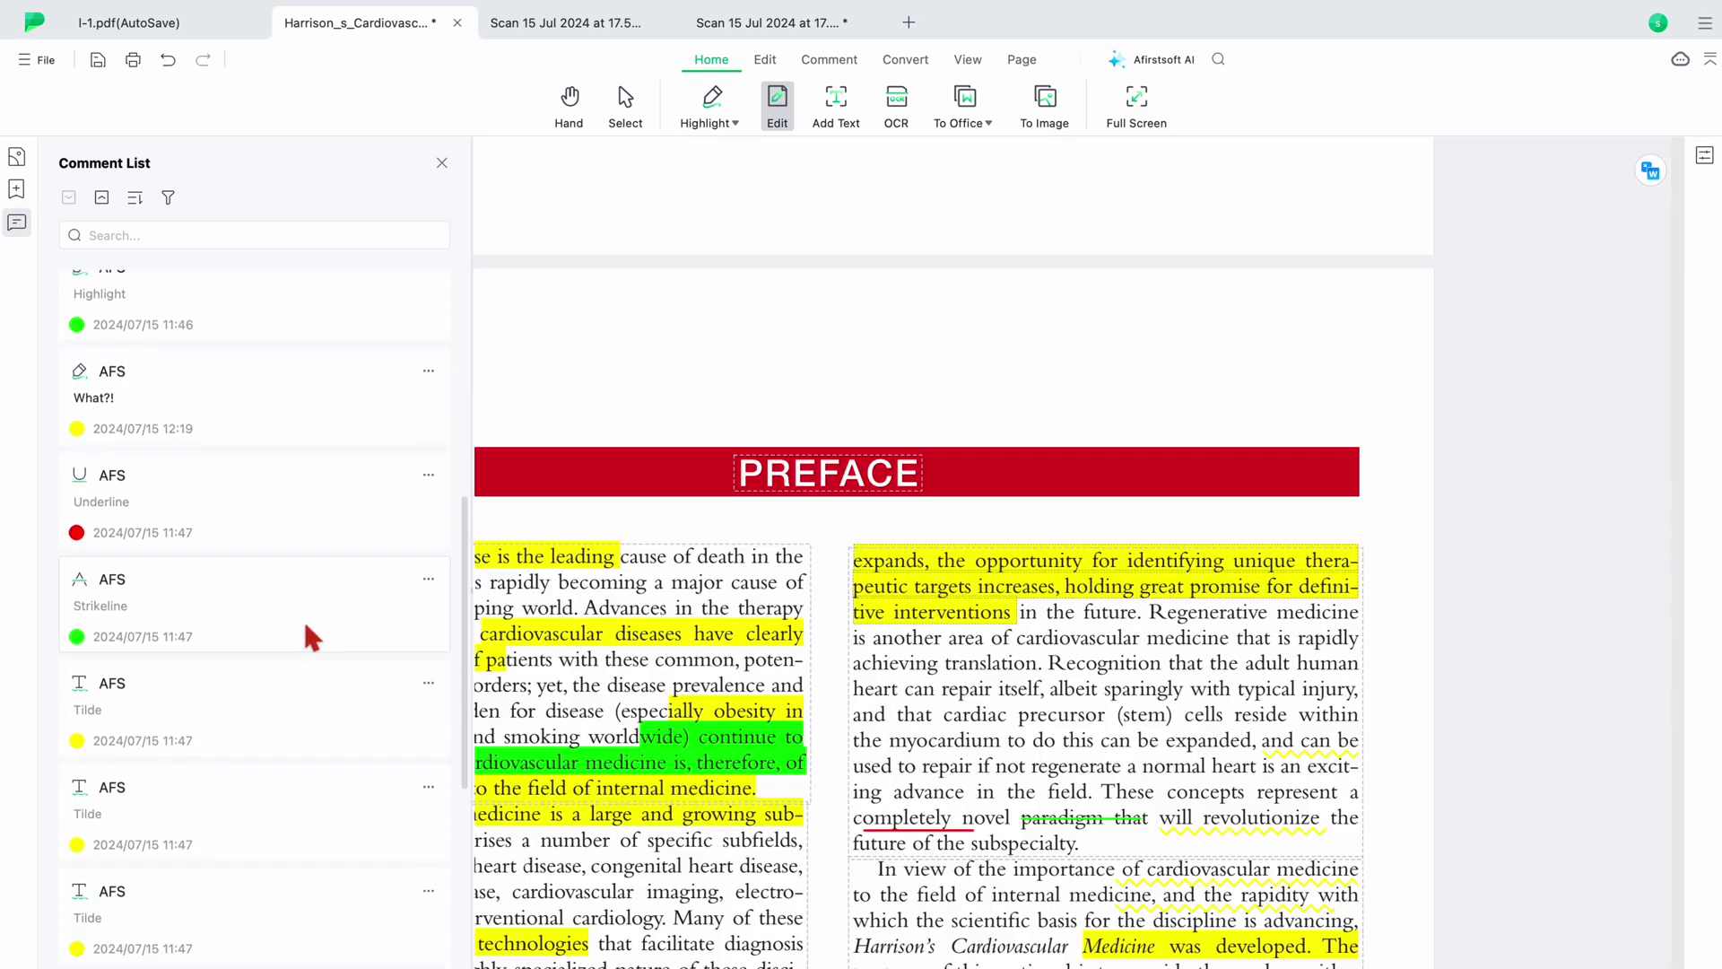
left_click(303, 617)
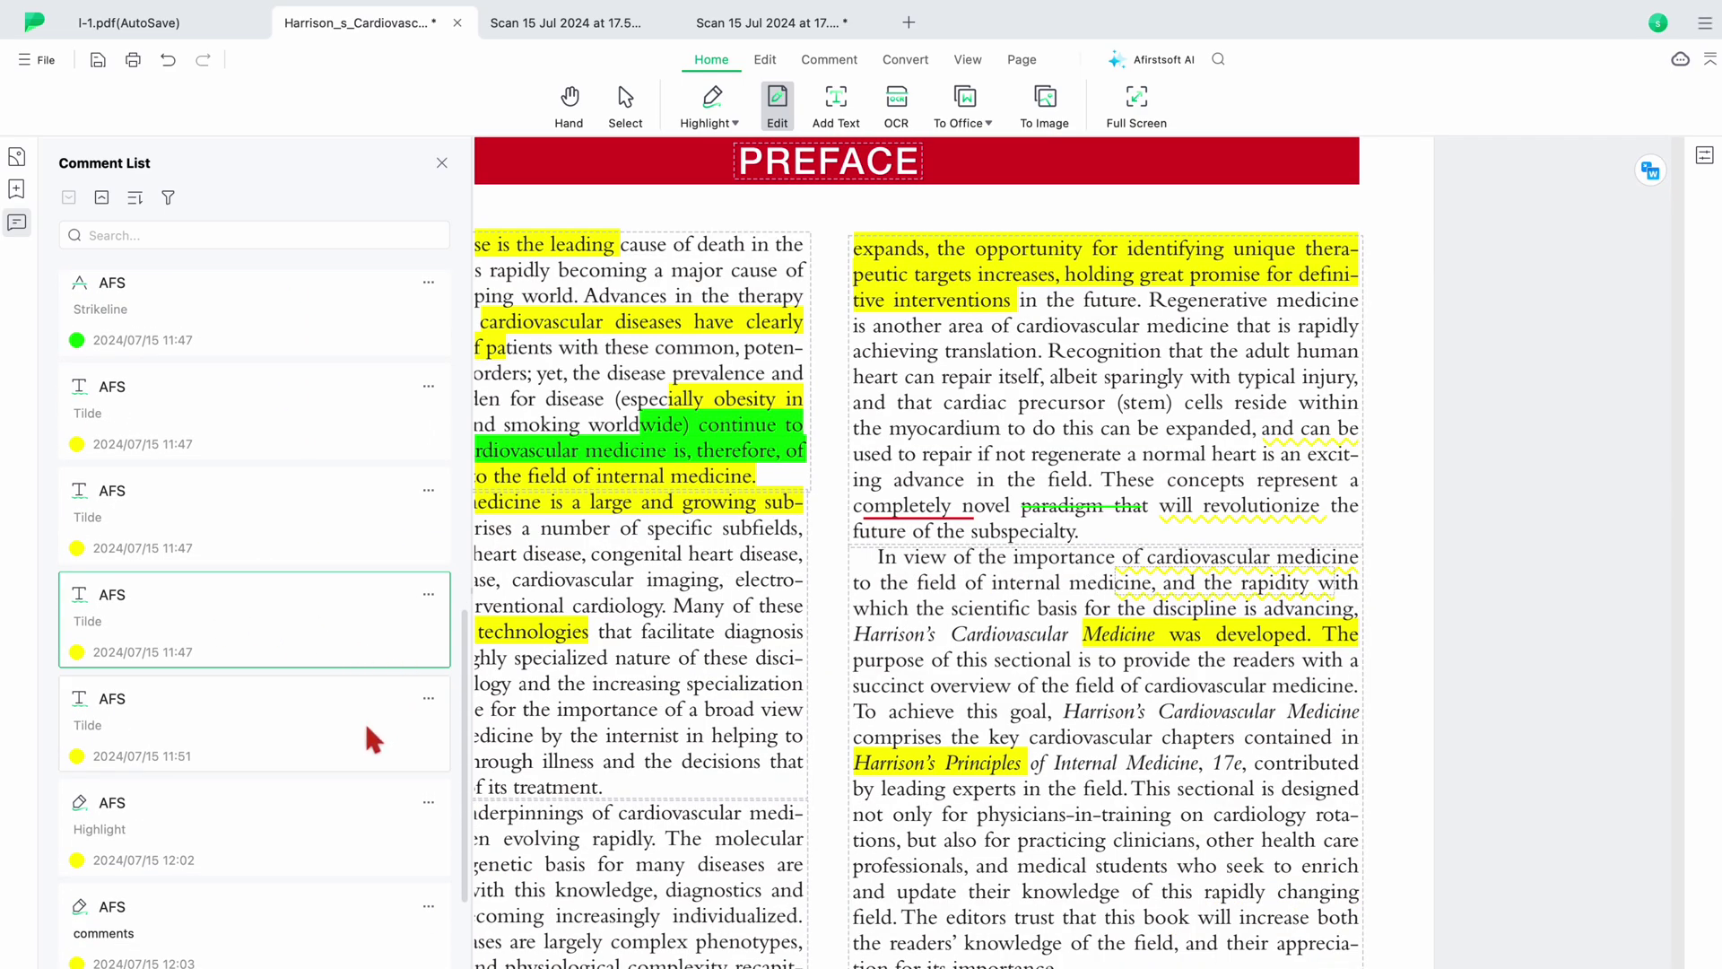
scroll(346, 745, "down", 5)
left_click(237, 568)
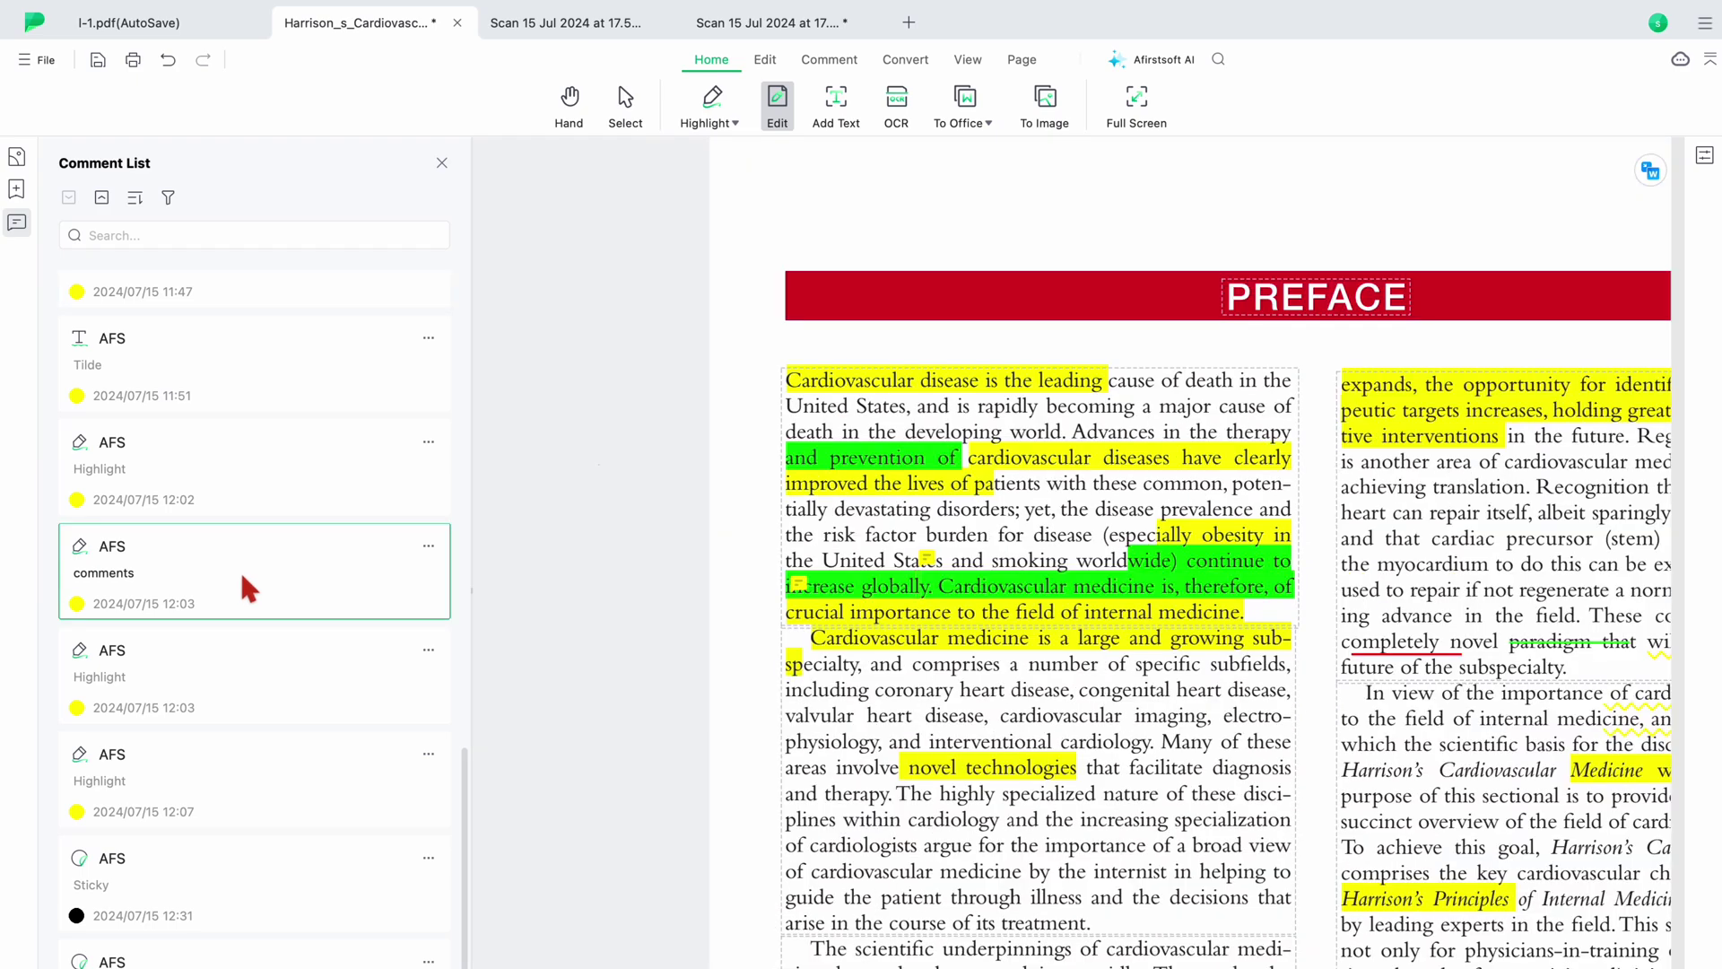
left_click(167, 198)
left_click(233, 408)
- Apply the sticker filter, then change it to highlight and strikethrough comments
left_click(493, 608)
left_click(346, 322)
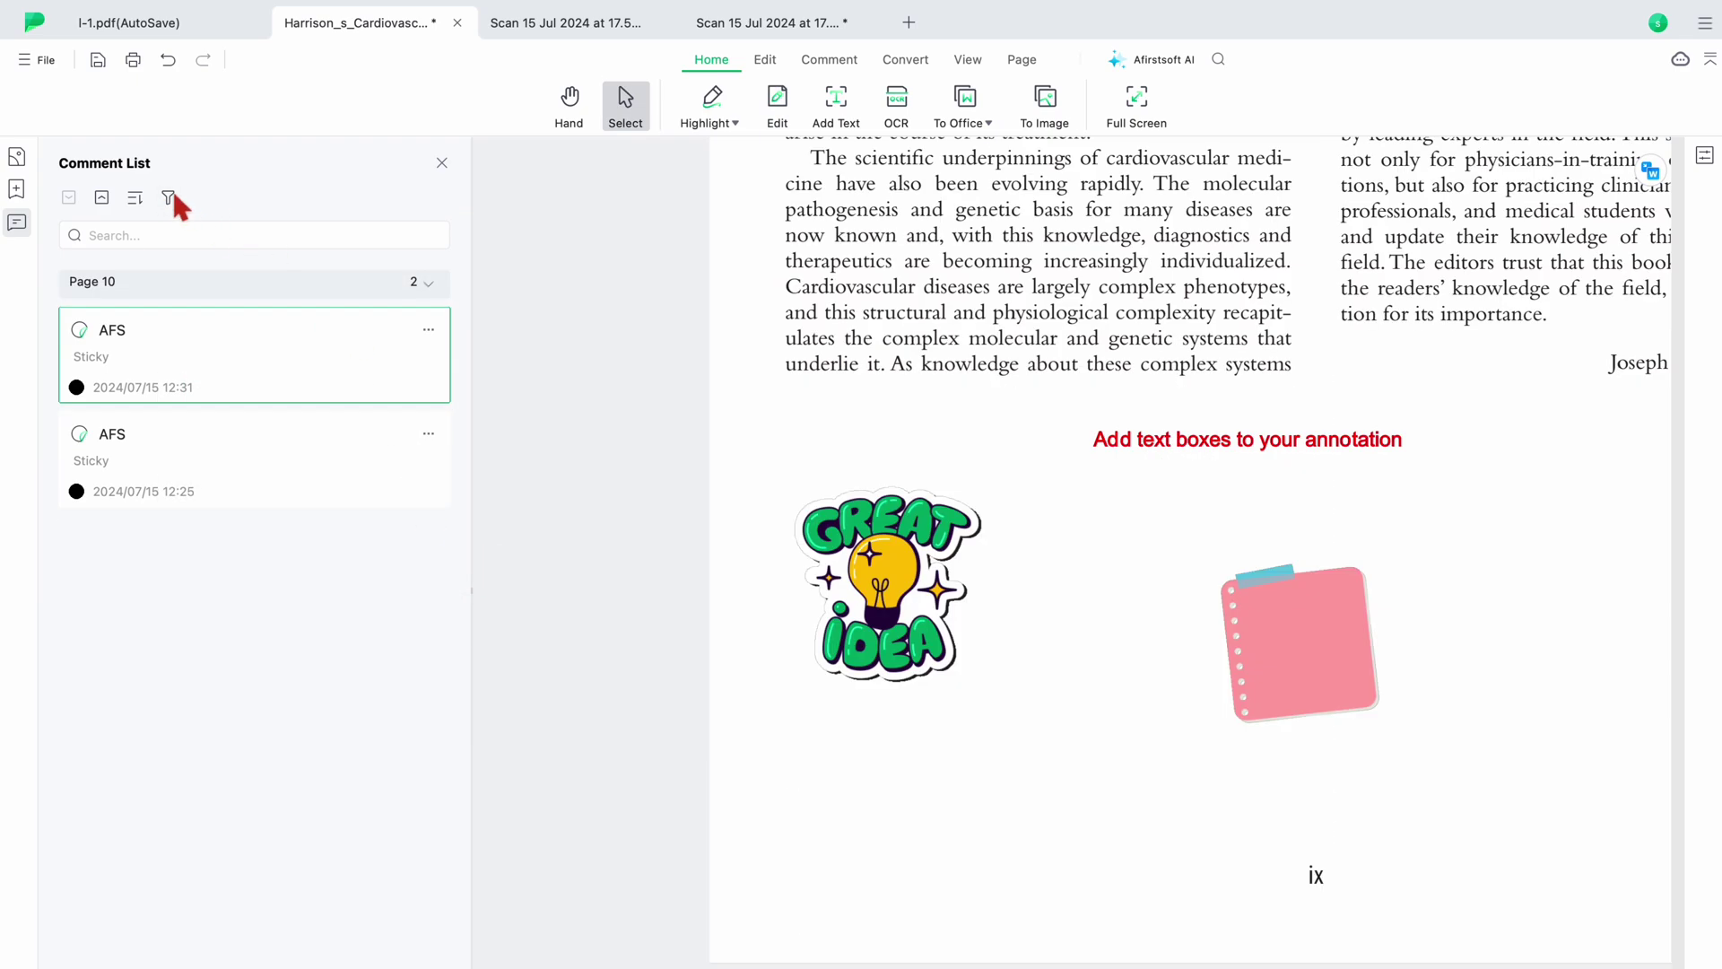
left_click(168, 196)
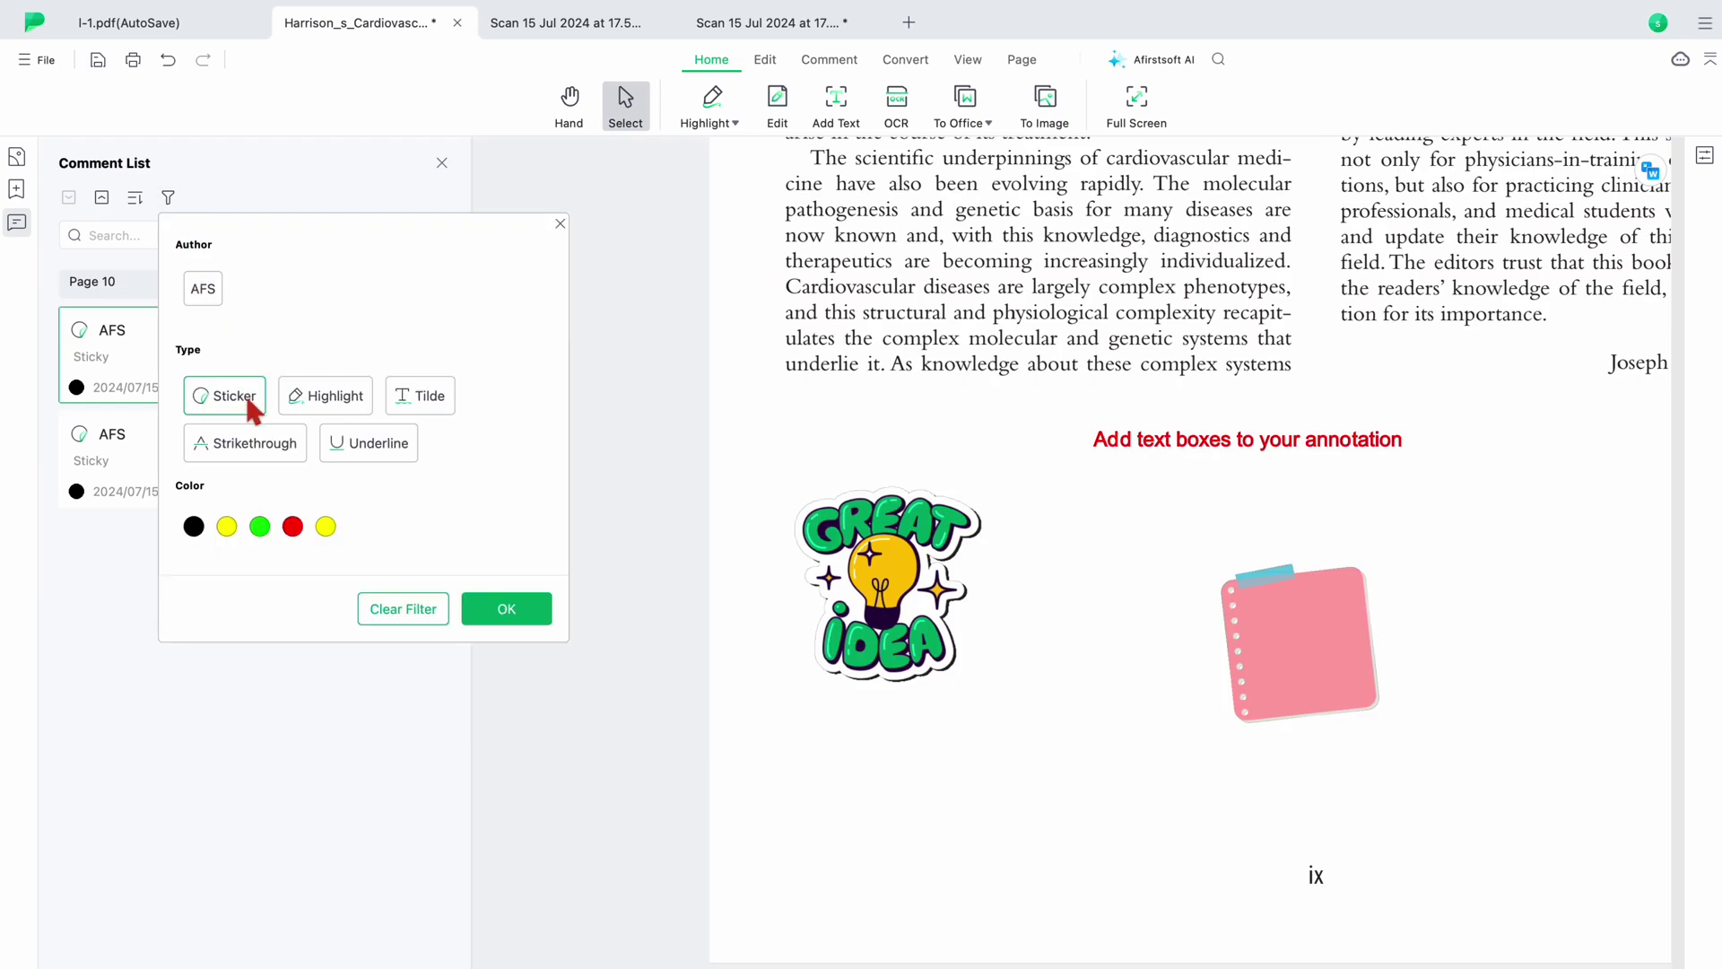
left_click(324, 405)
left_click(277, 451)
left_click(529, 614)
scroll(309, 611, "down", 3)
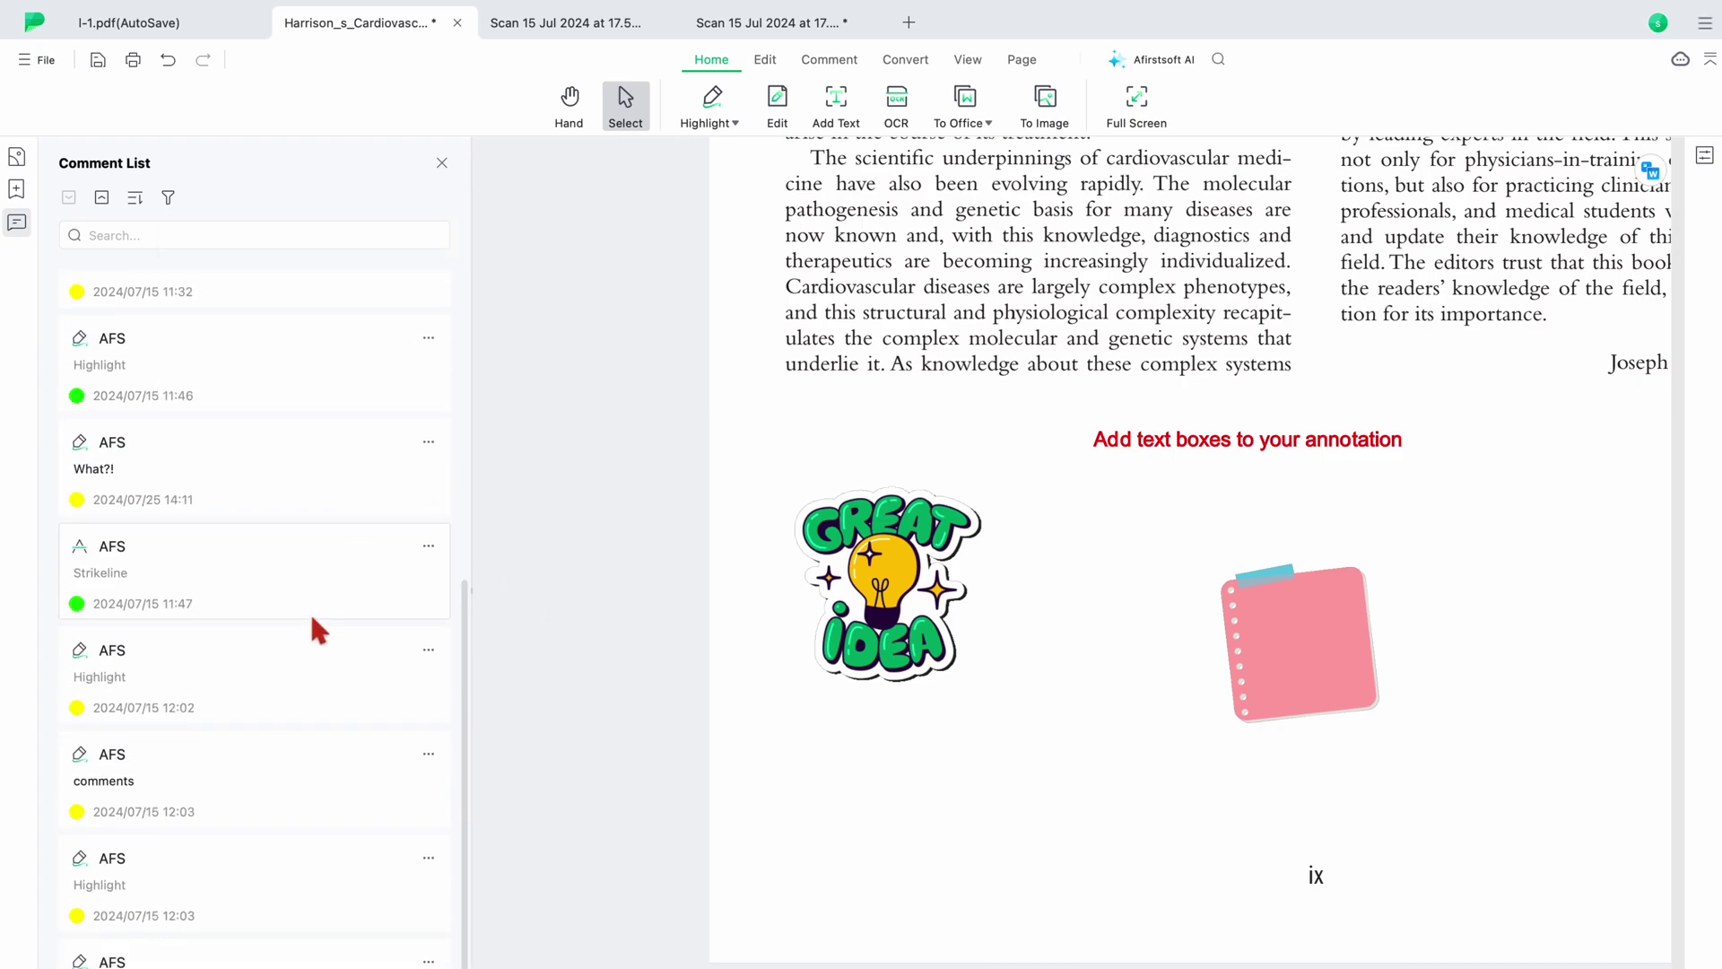
scroll(309, 611, "up", 3)
- Filter to green comments only, then remove the filter to list all 19 comments
left_click(168, 197)
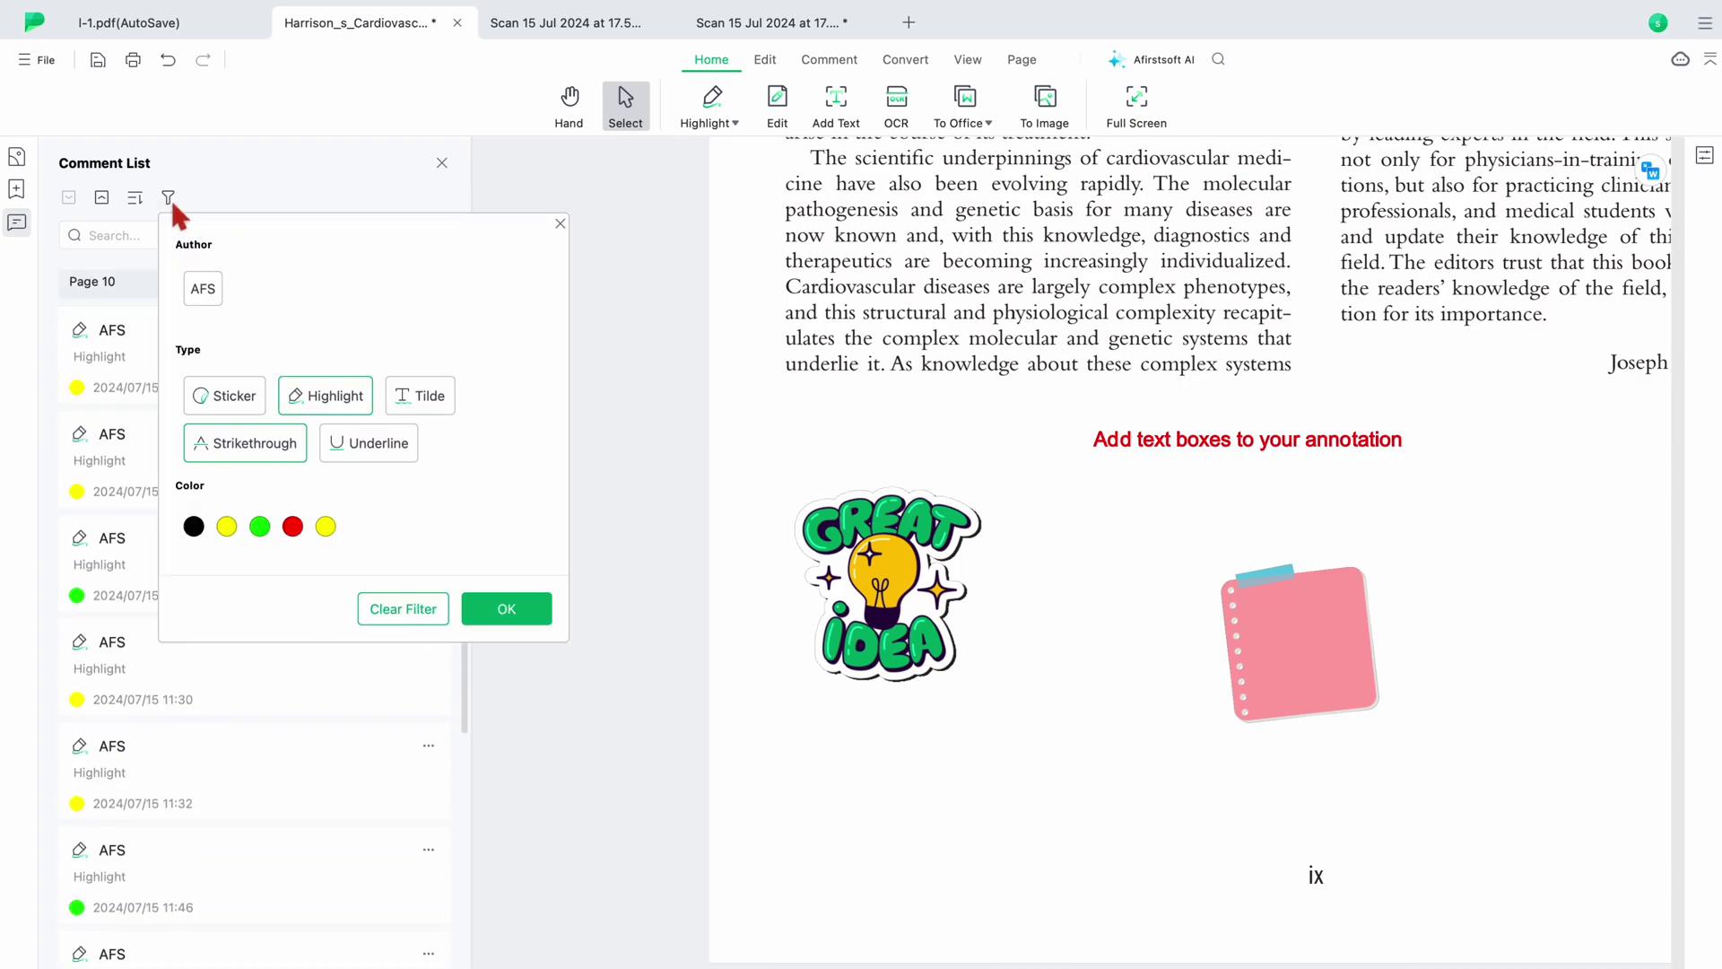
left_click(434, 394)
left_click(237, 391)
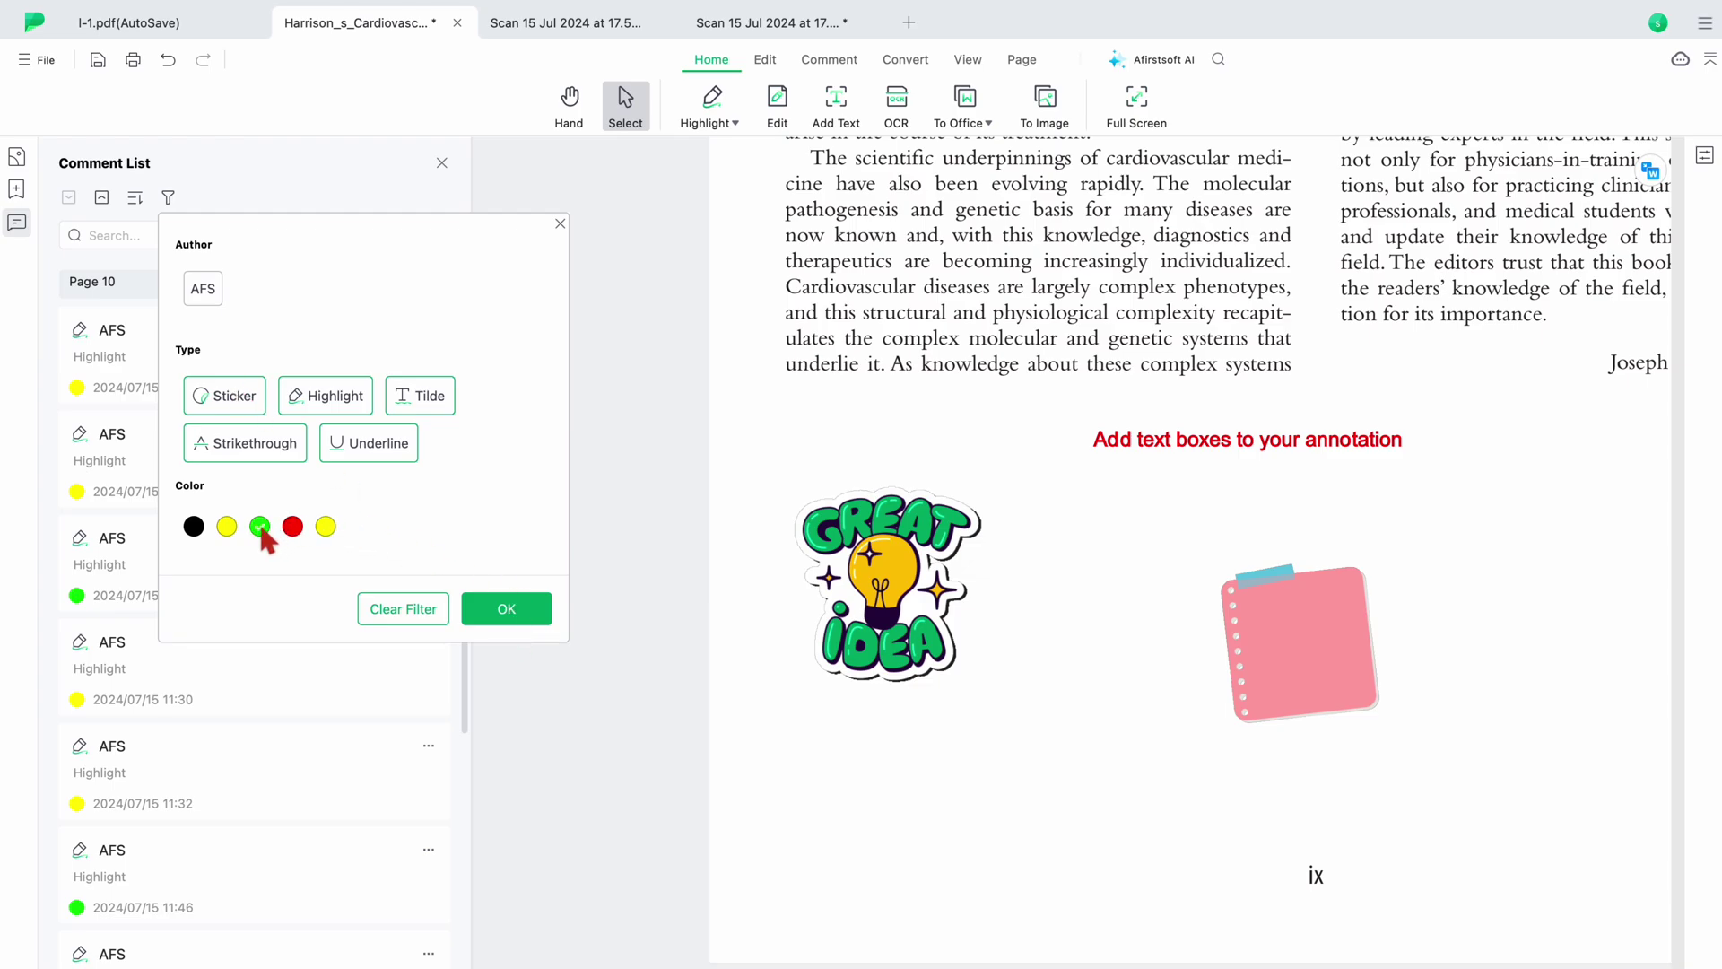
left_click(504, 610)
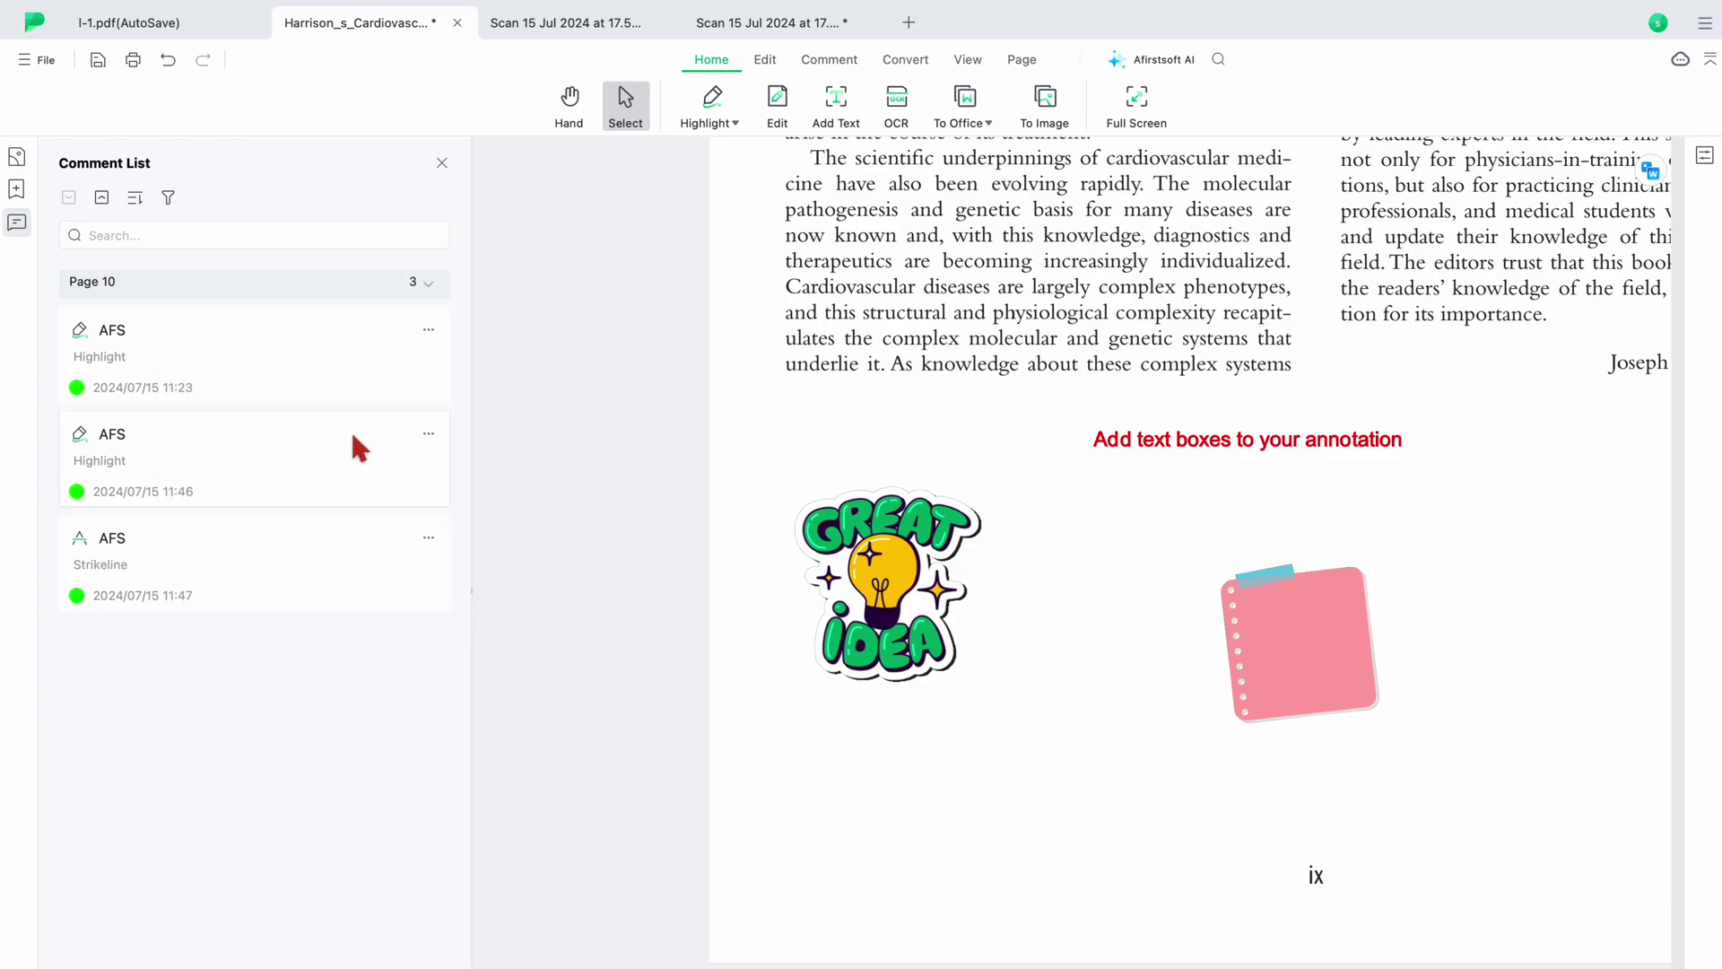
left_click(168, 198)
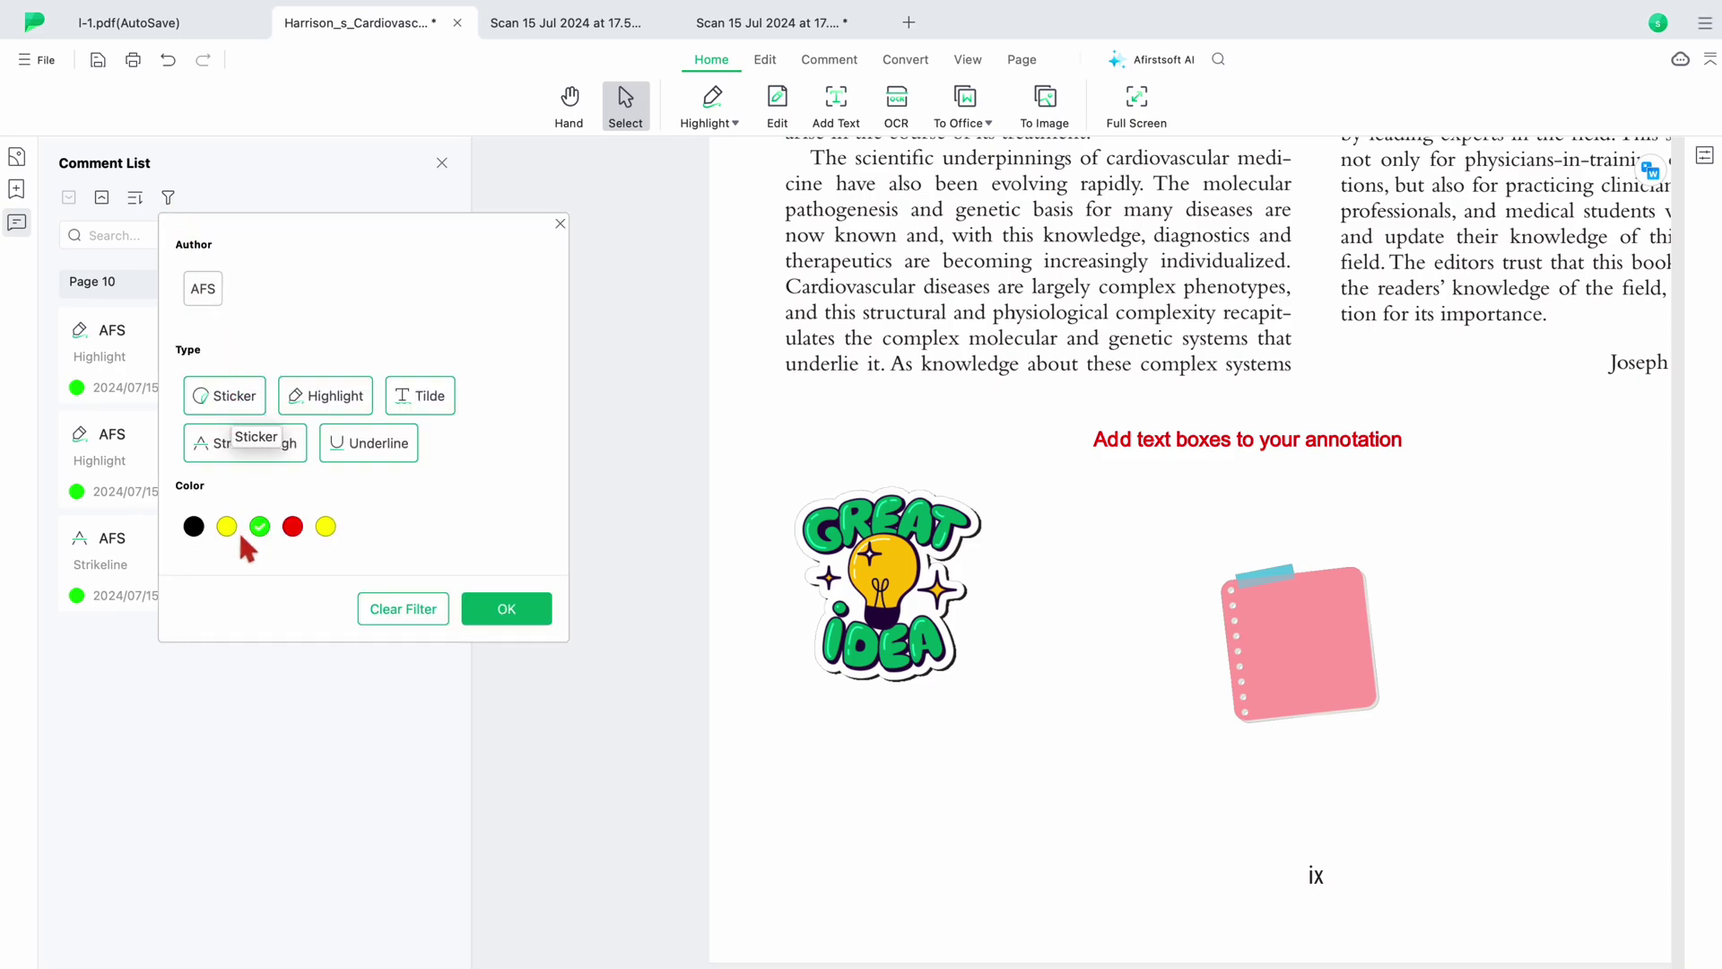
left_click(504, 610)
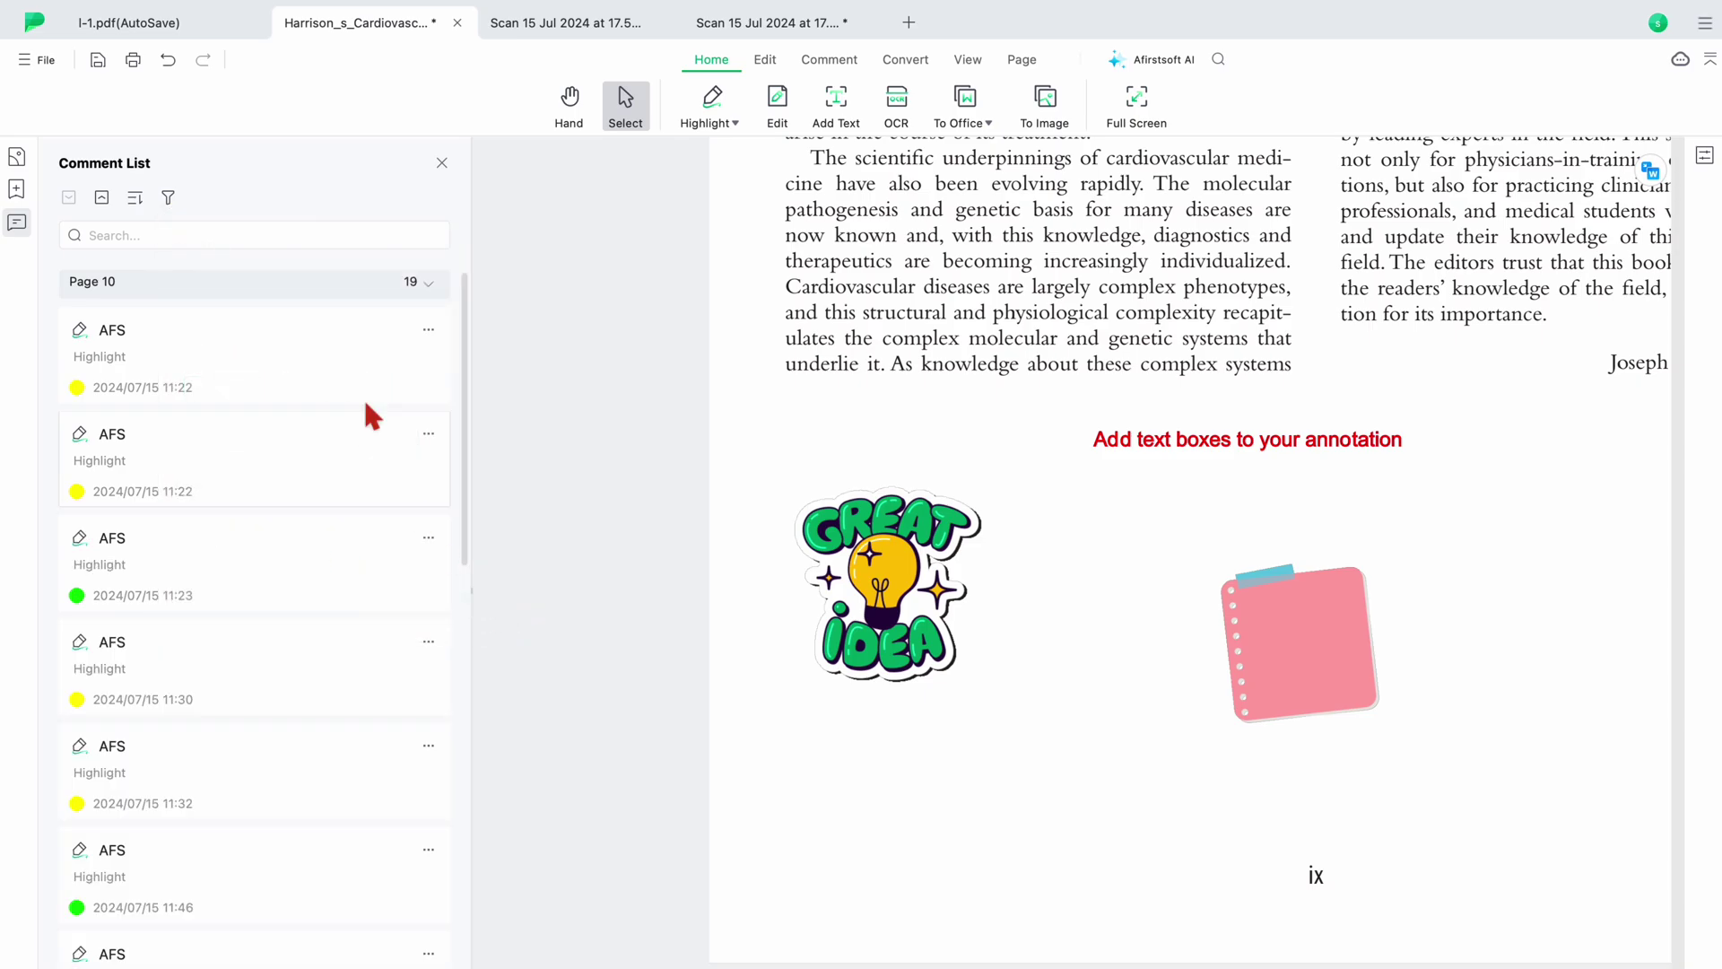
scroll(292, 537, "down", 5)
scroll(292, 537, "down", 3)
- Group the comments by date, then author, then type, and close the comment list
left_click(135, 198)
left_click(170, 266)
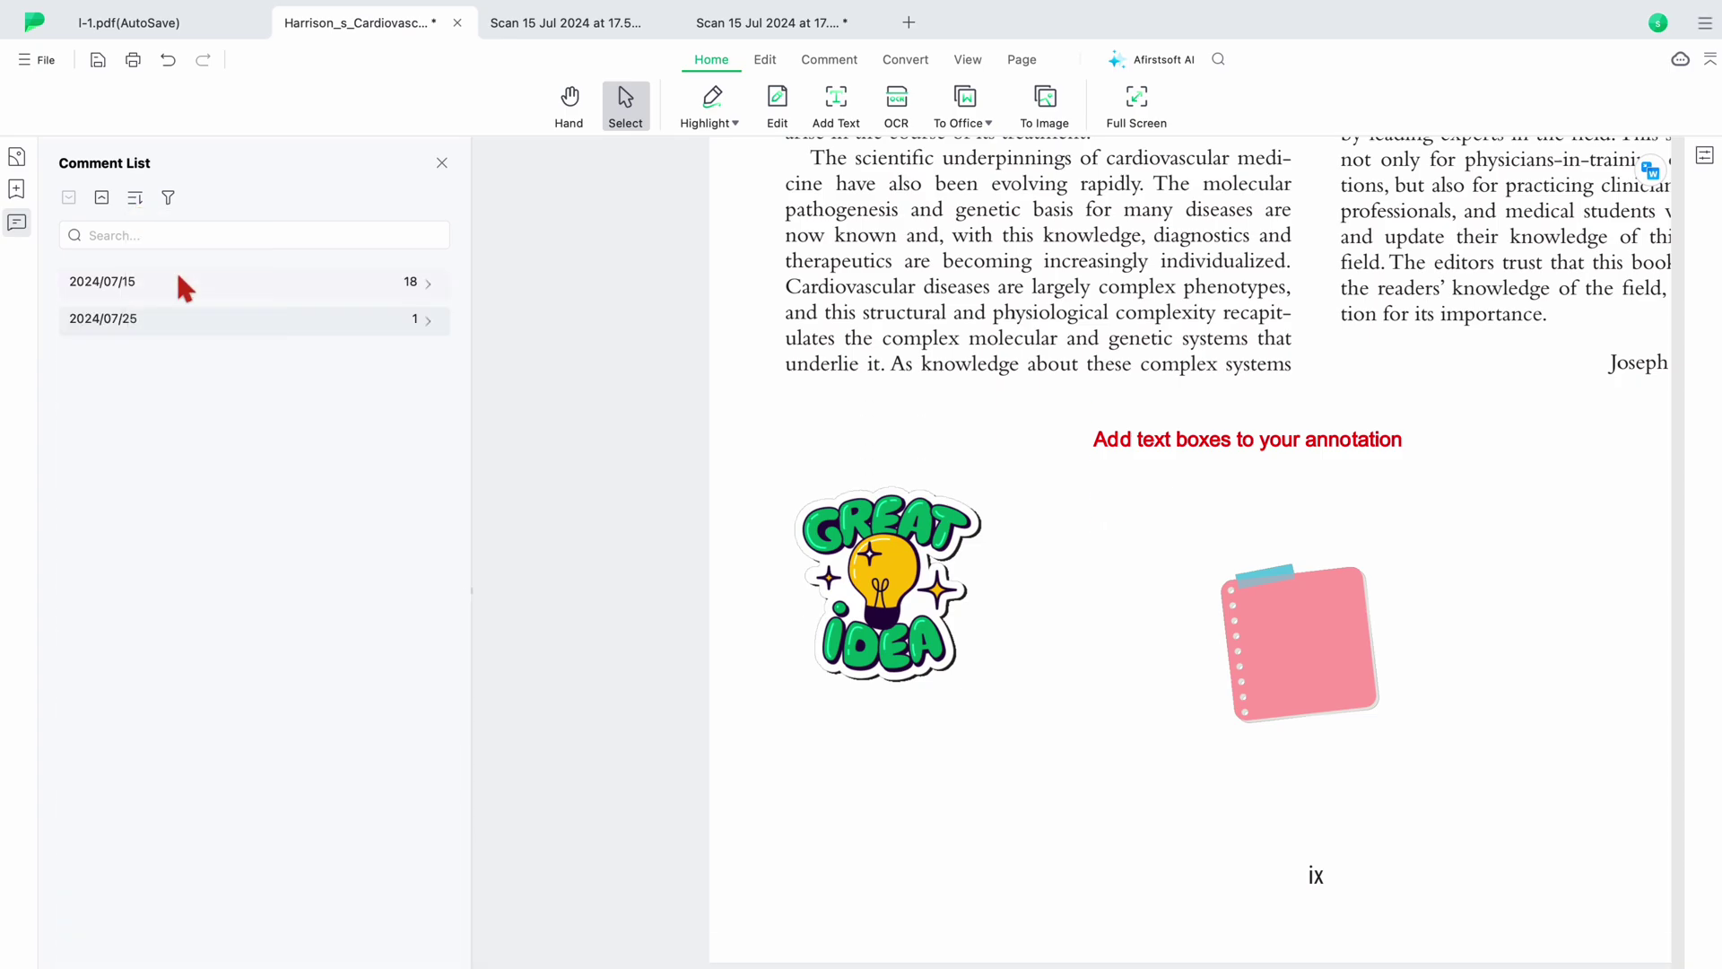
left_click(134, 198)
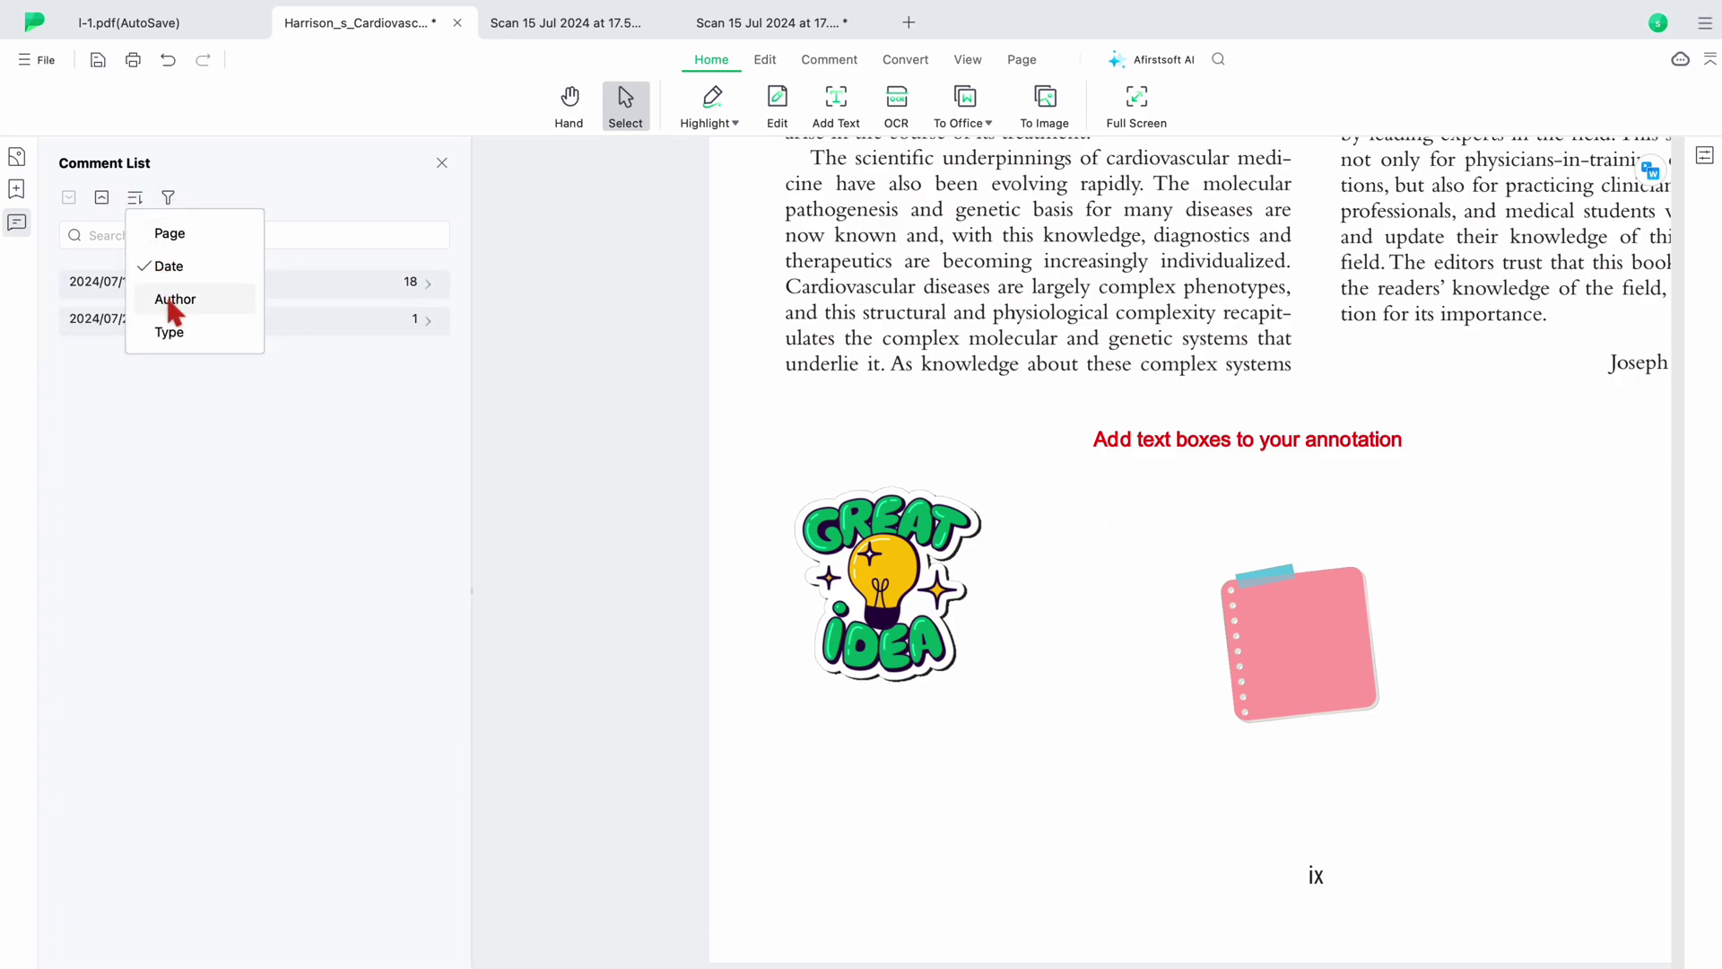
left_click(170, 299)
left_click(135, 198)
left_click(158, 331)
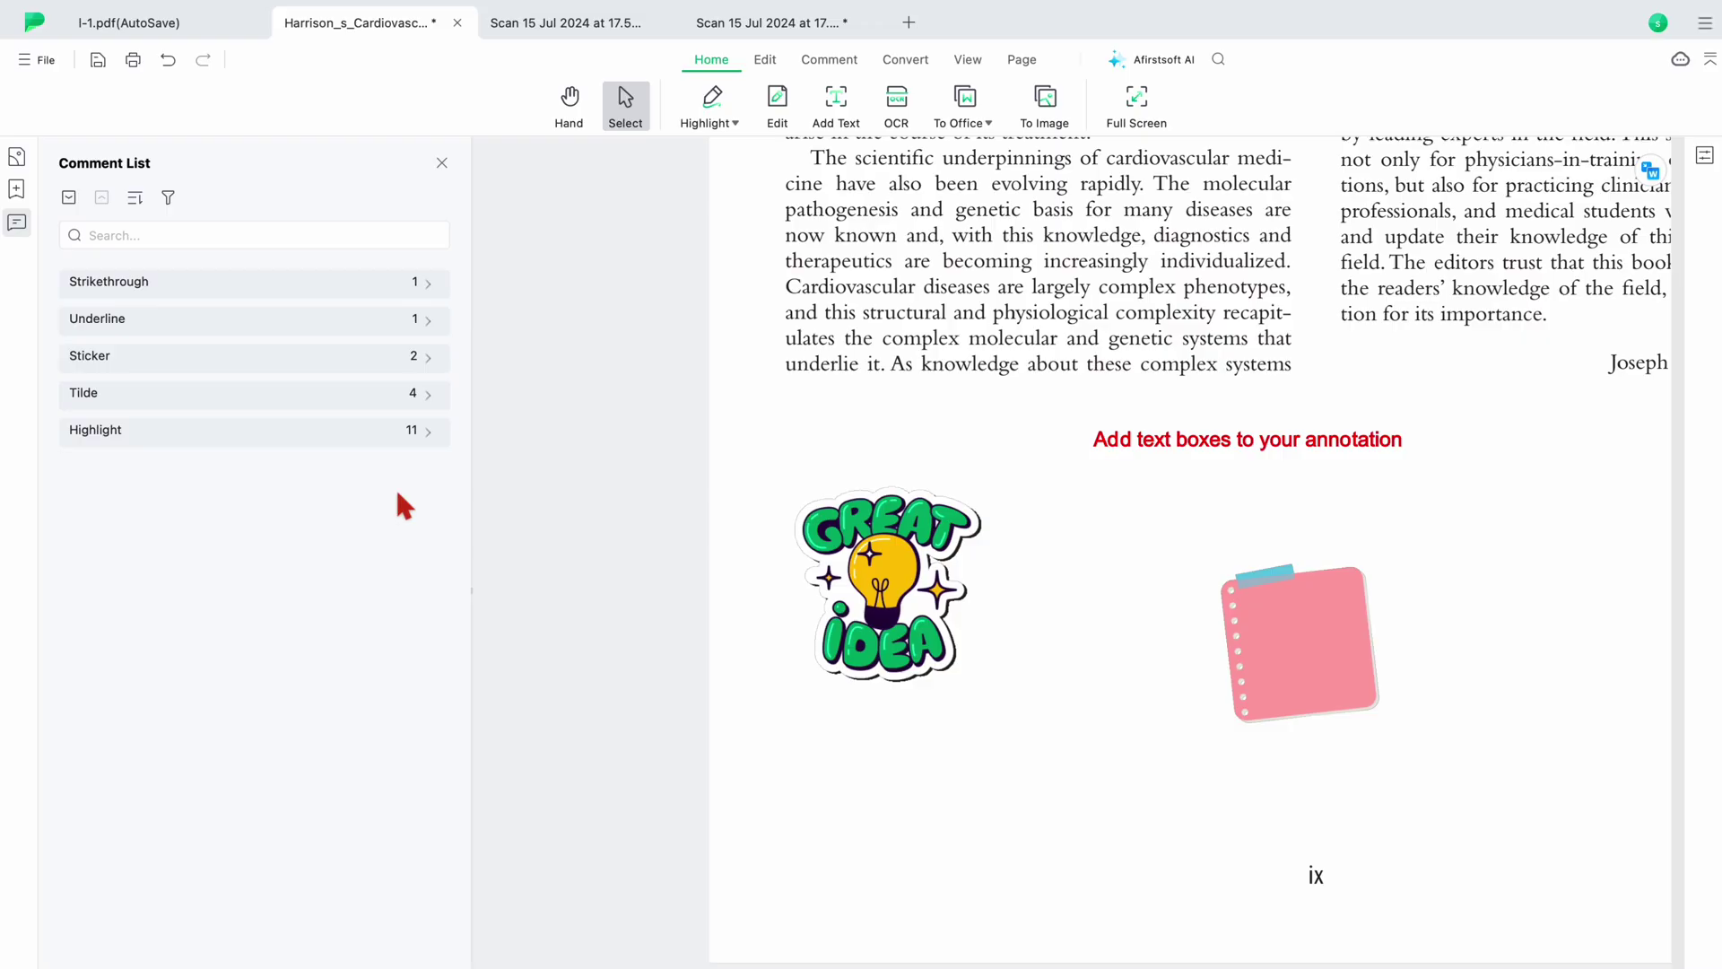
left_click(442, 163)
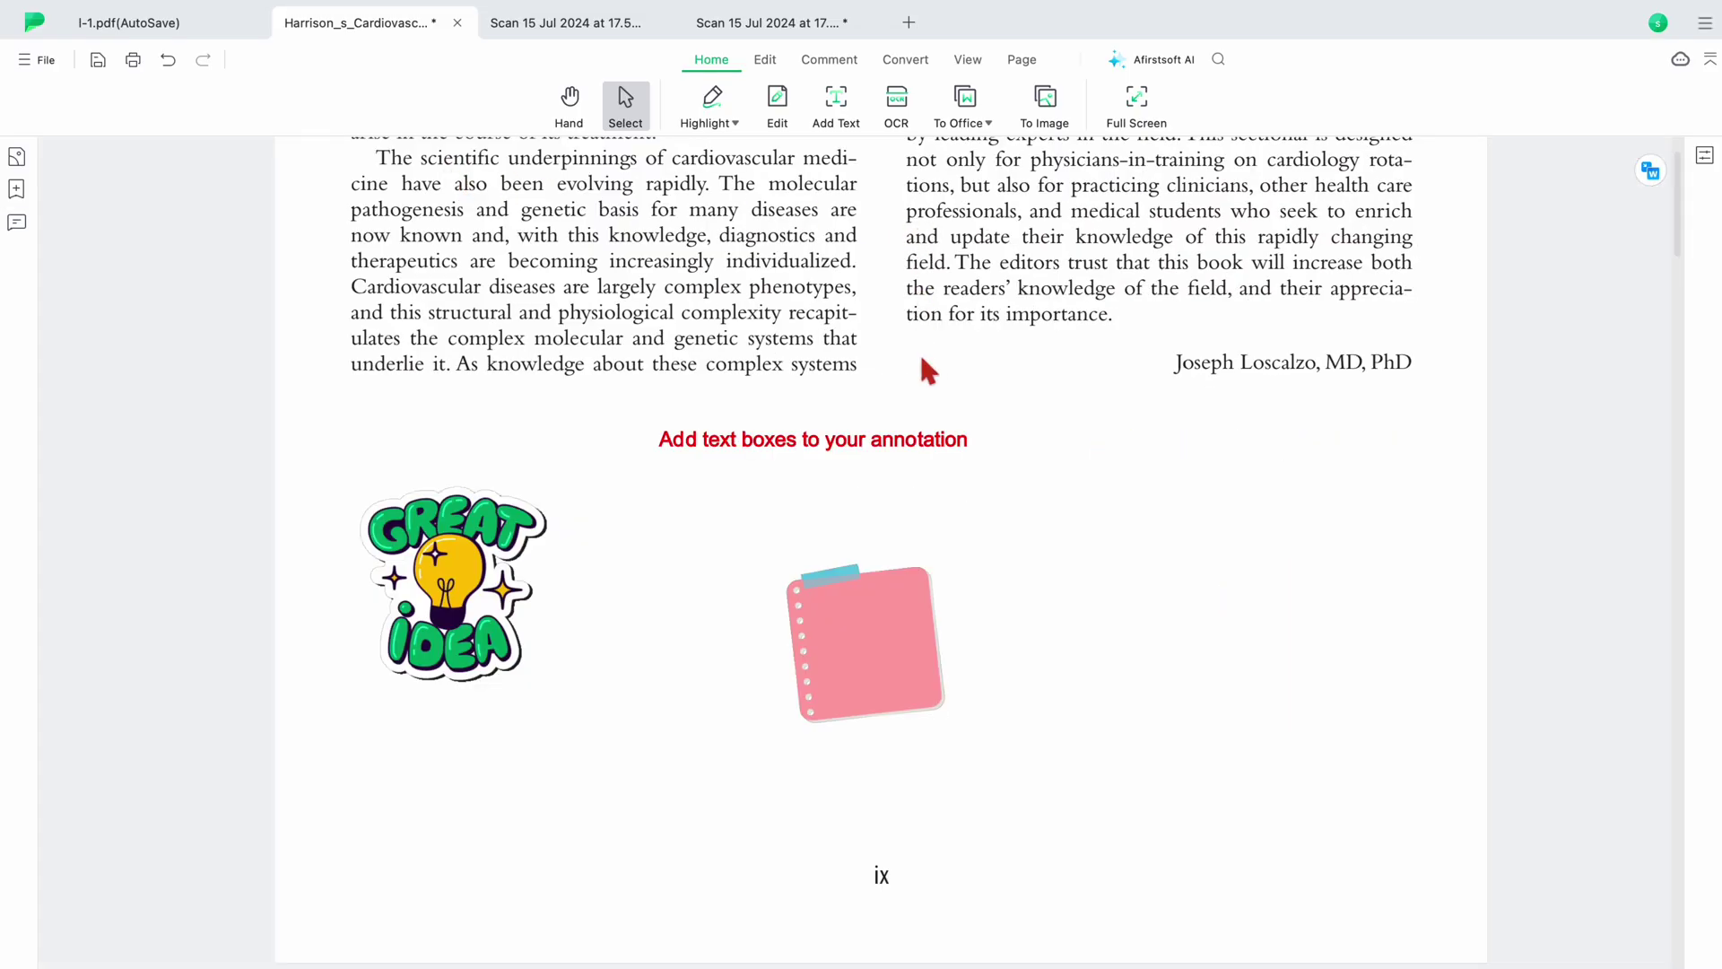
- In the page overview, rotate pages 2 and 4 clockwise, then rotate them back upright
left_click(1022, 61)
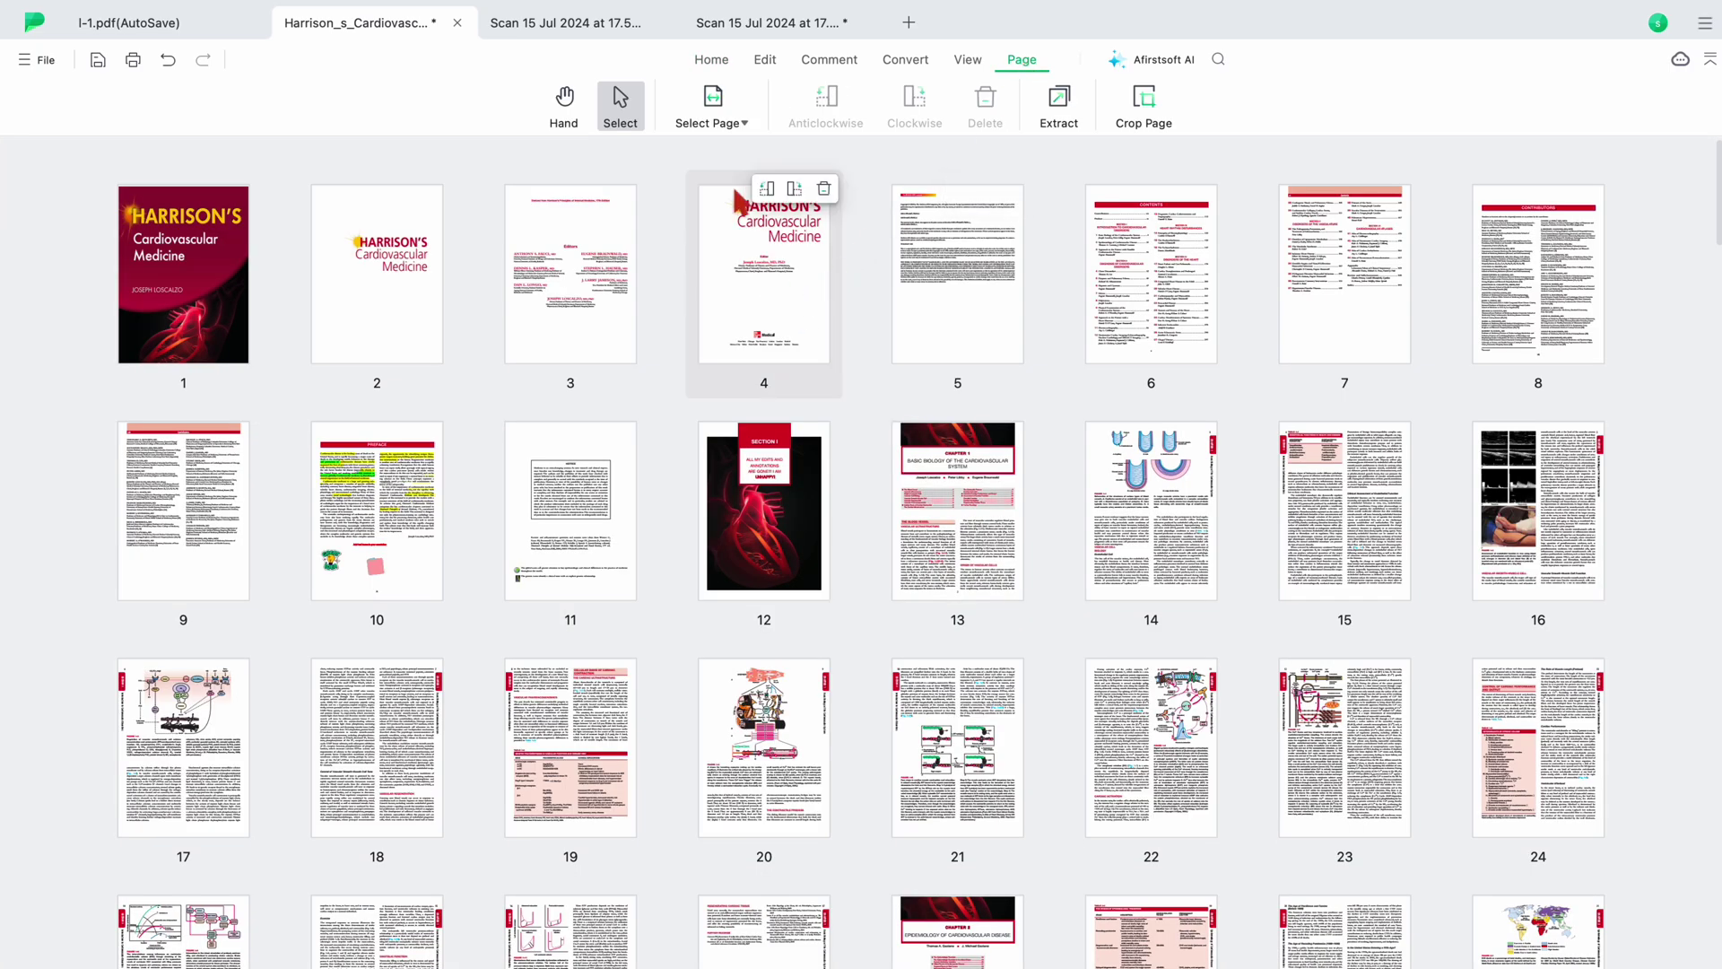
left_click(724, 105)
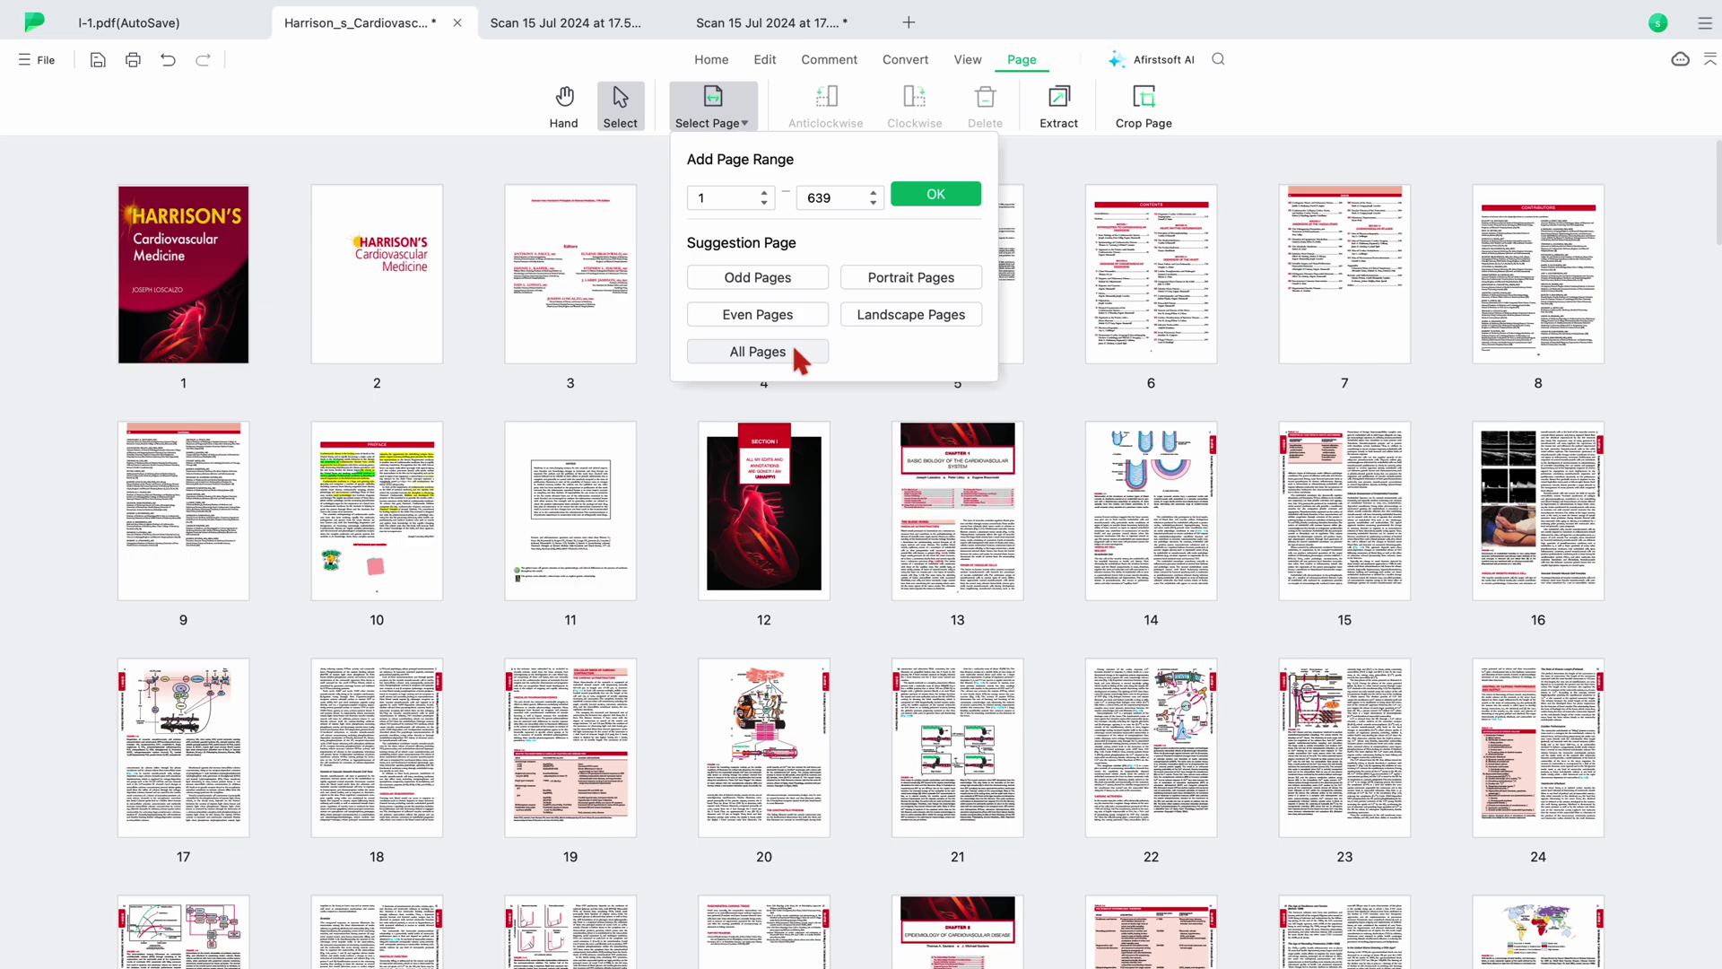
left_click(407, 188)
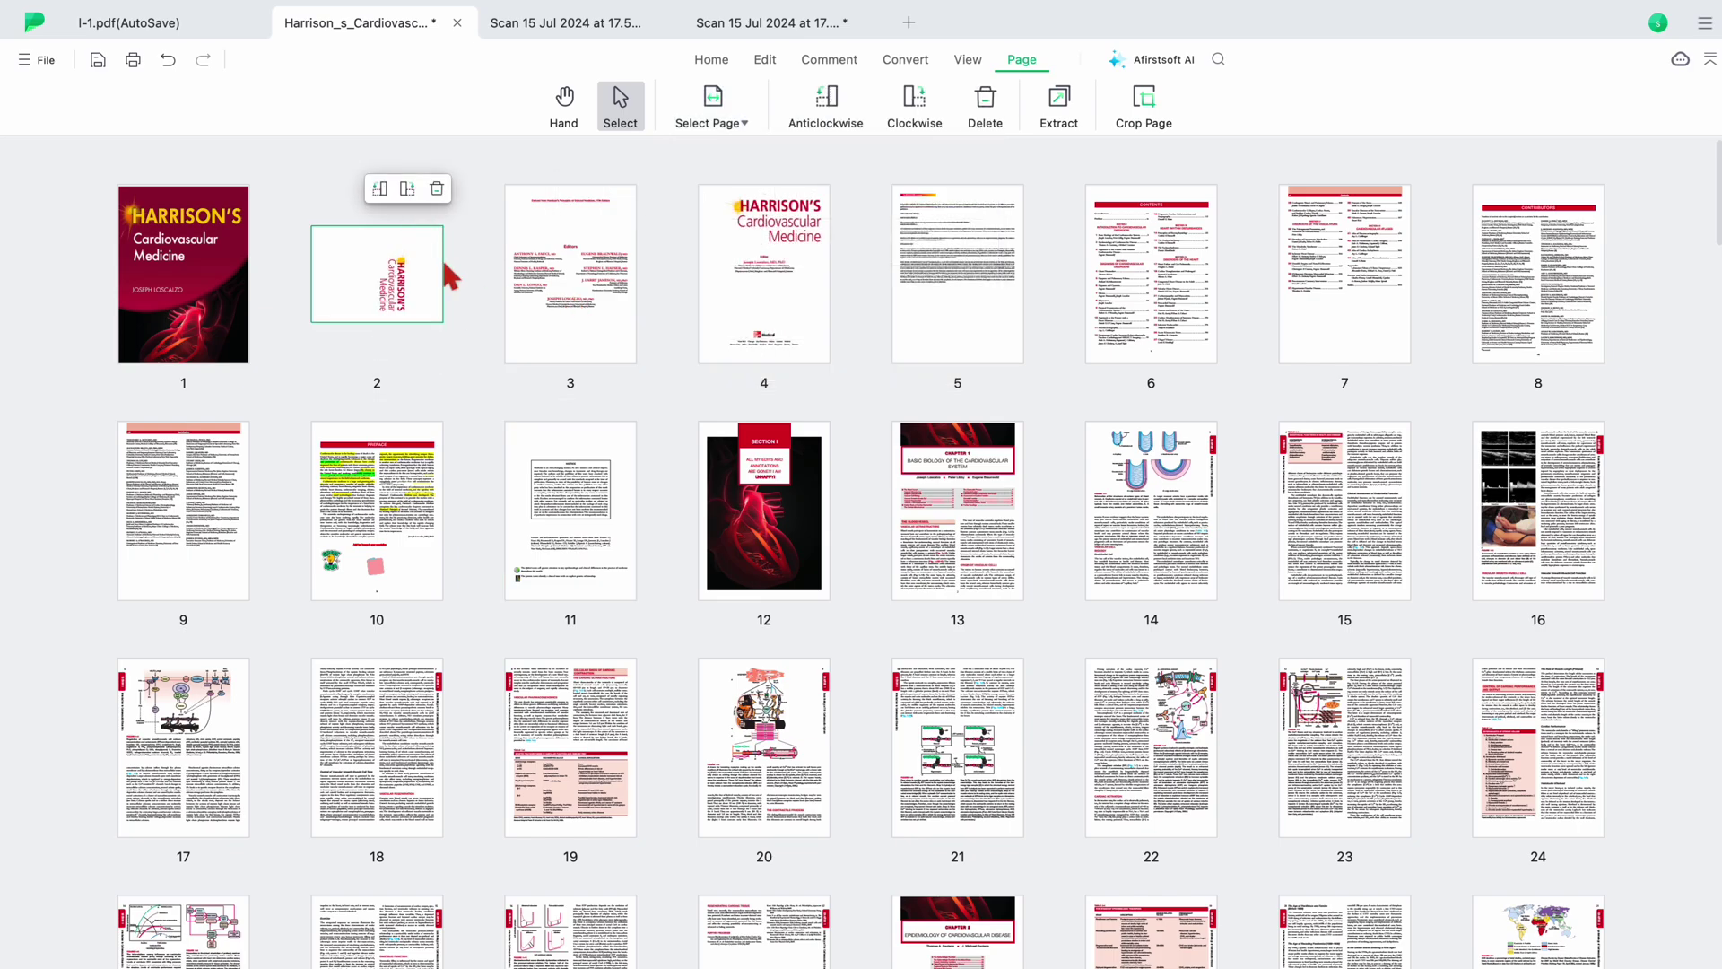
mouse_move(773, 292)
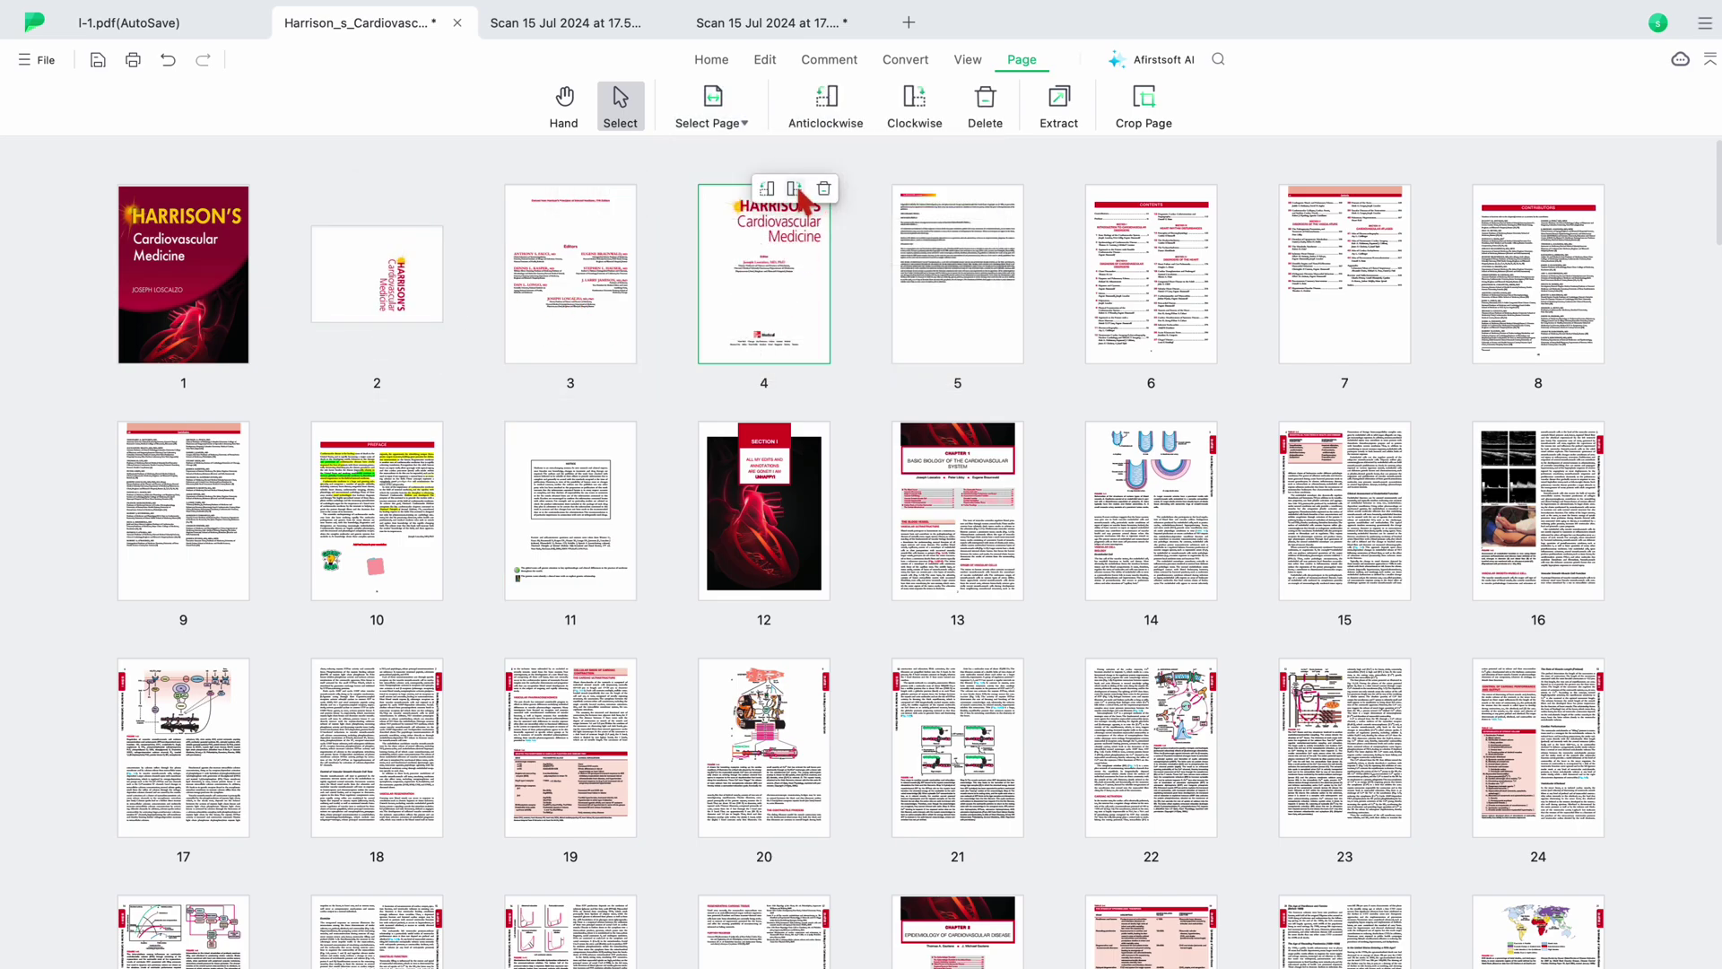
left_click(915, 99)
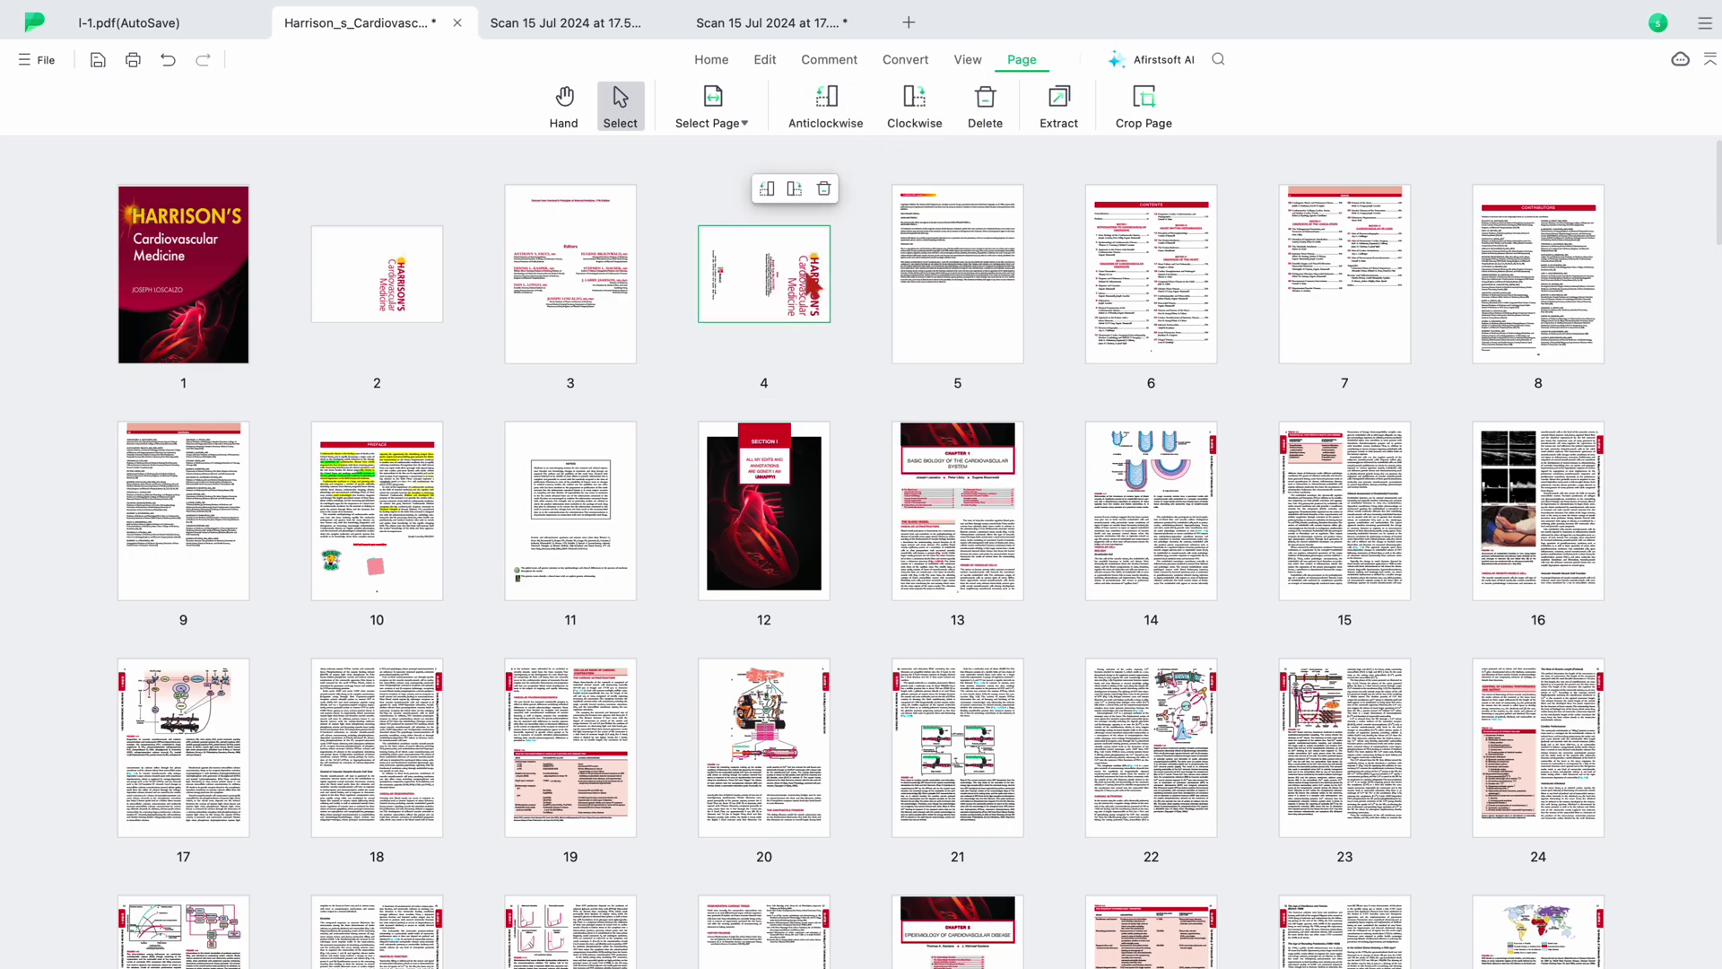
left_click(431, 253, "ctrl")
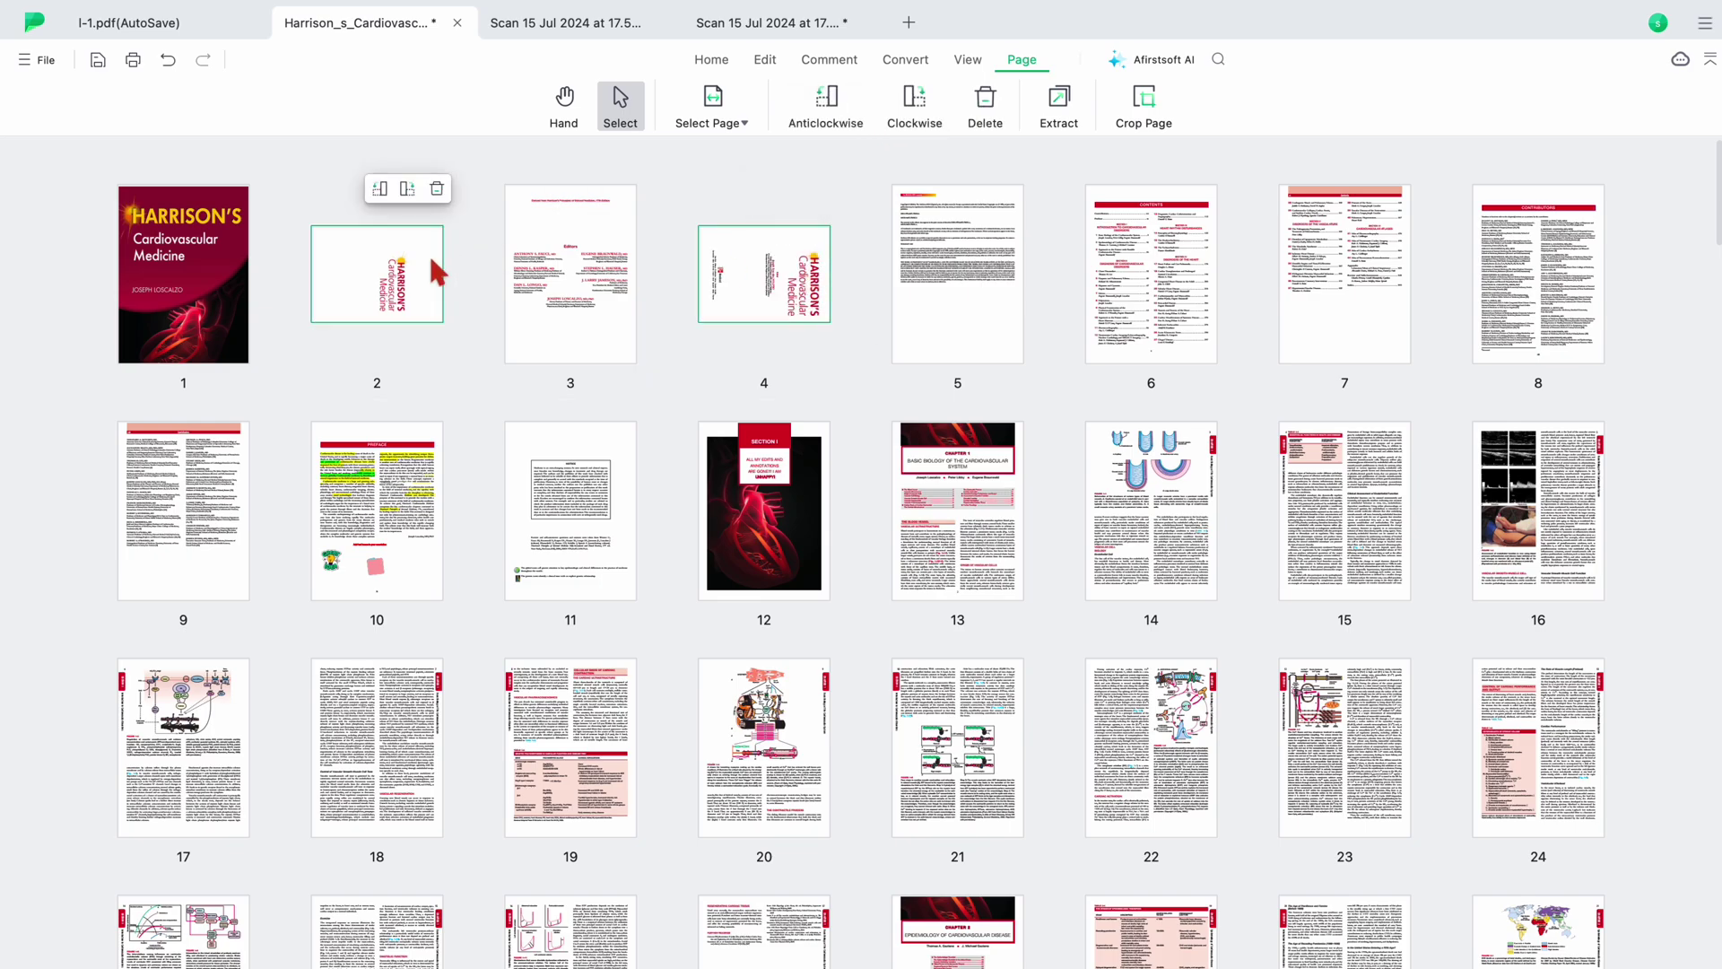
left_click(825, 103)
left_click(856, 243)
- Scroll through the page thumbnails and bring up the Extract settings
mouse_move(796, 196)
scroll(797, 195, "up", 10)
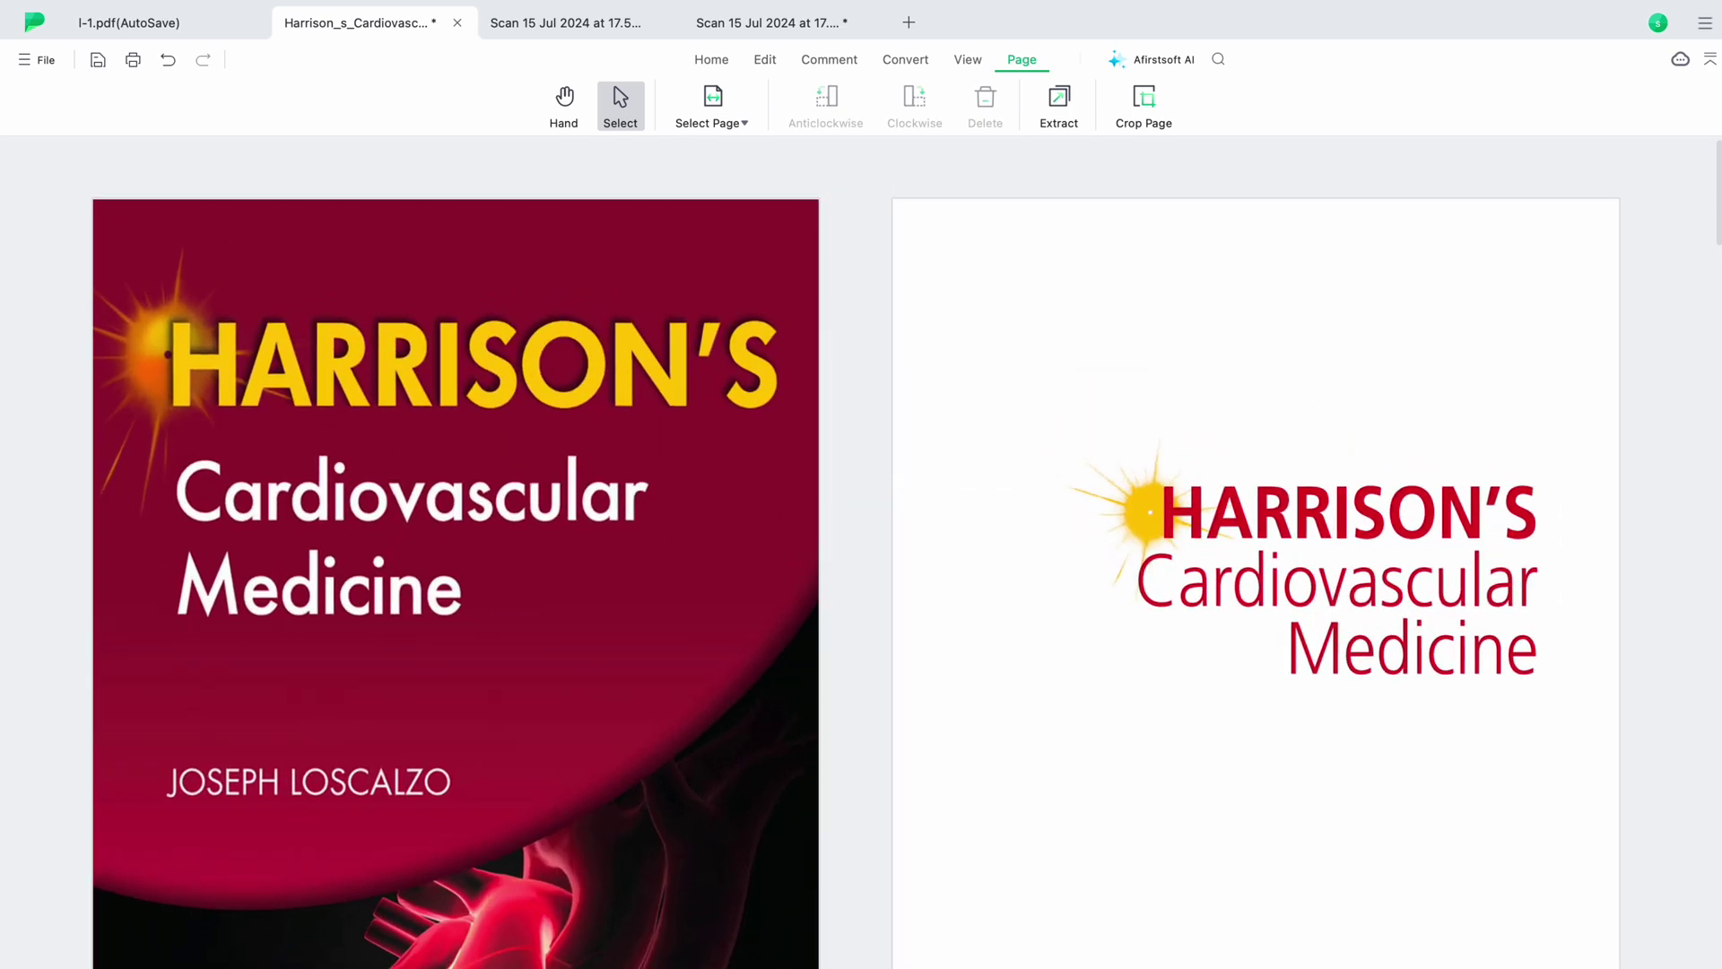
scroll(855, 551, "down", 8)
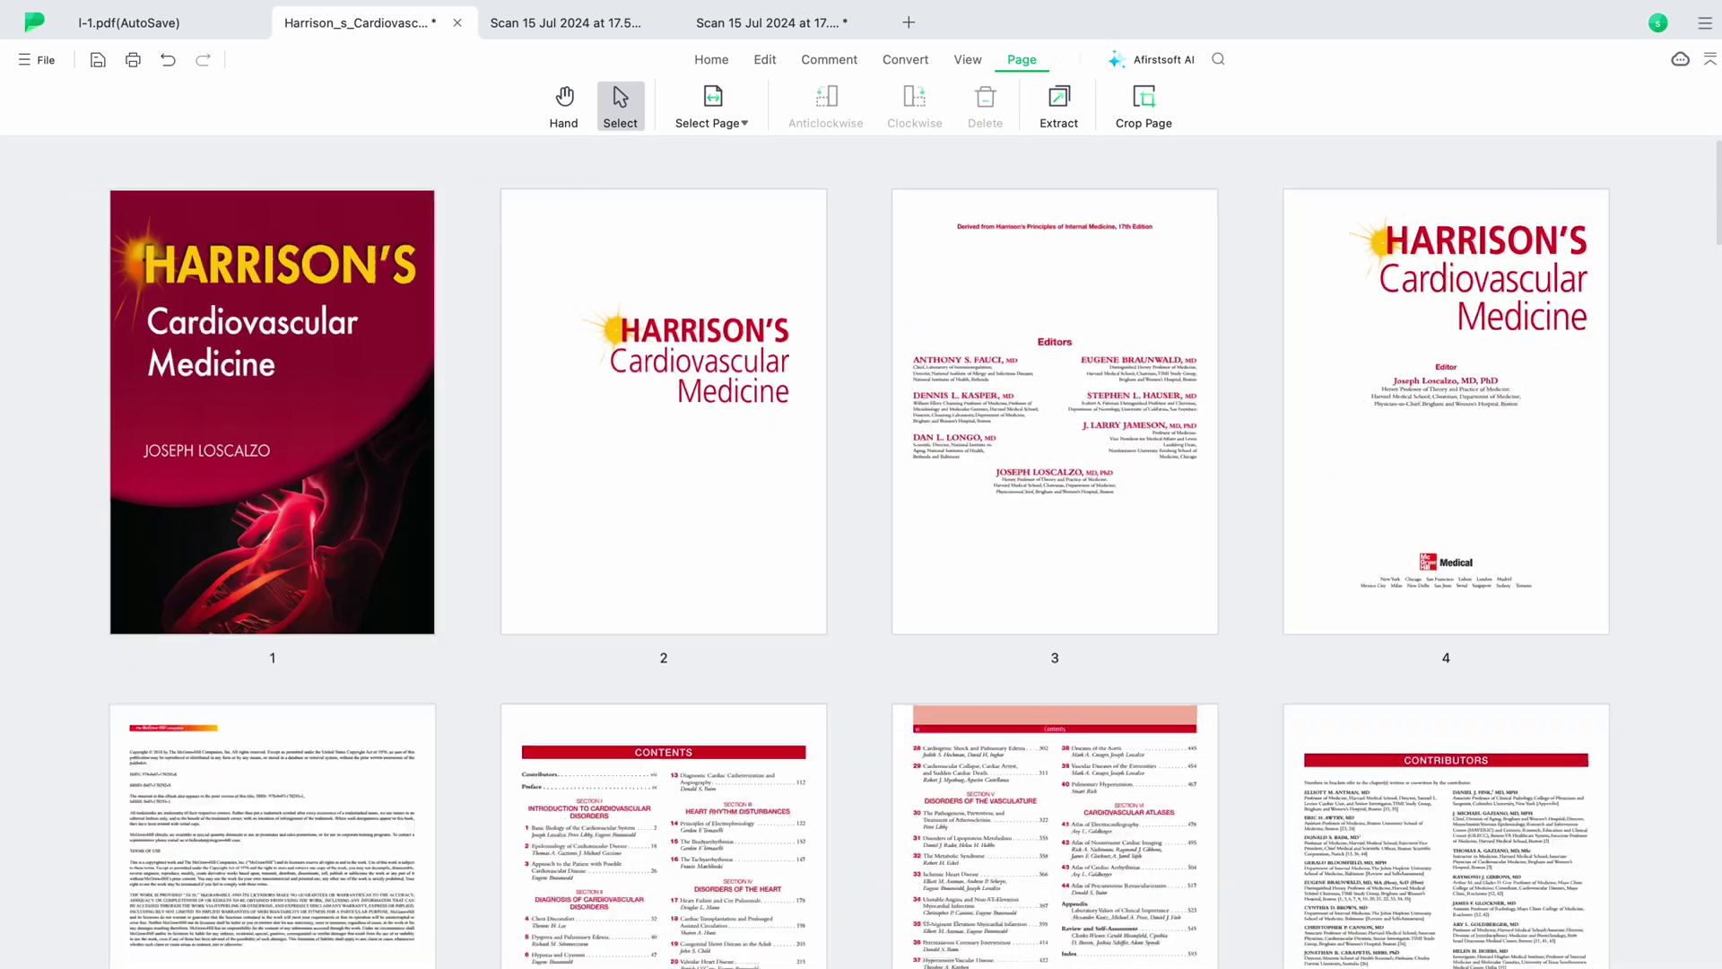
scroll(1314, 931, "down", 2)
scroll(1314, 930, "up", 3)
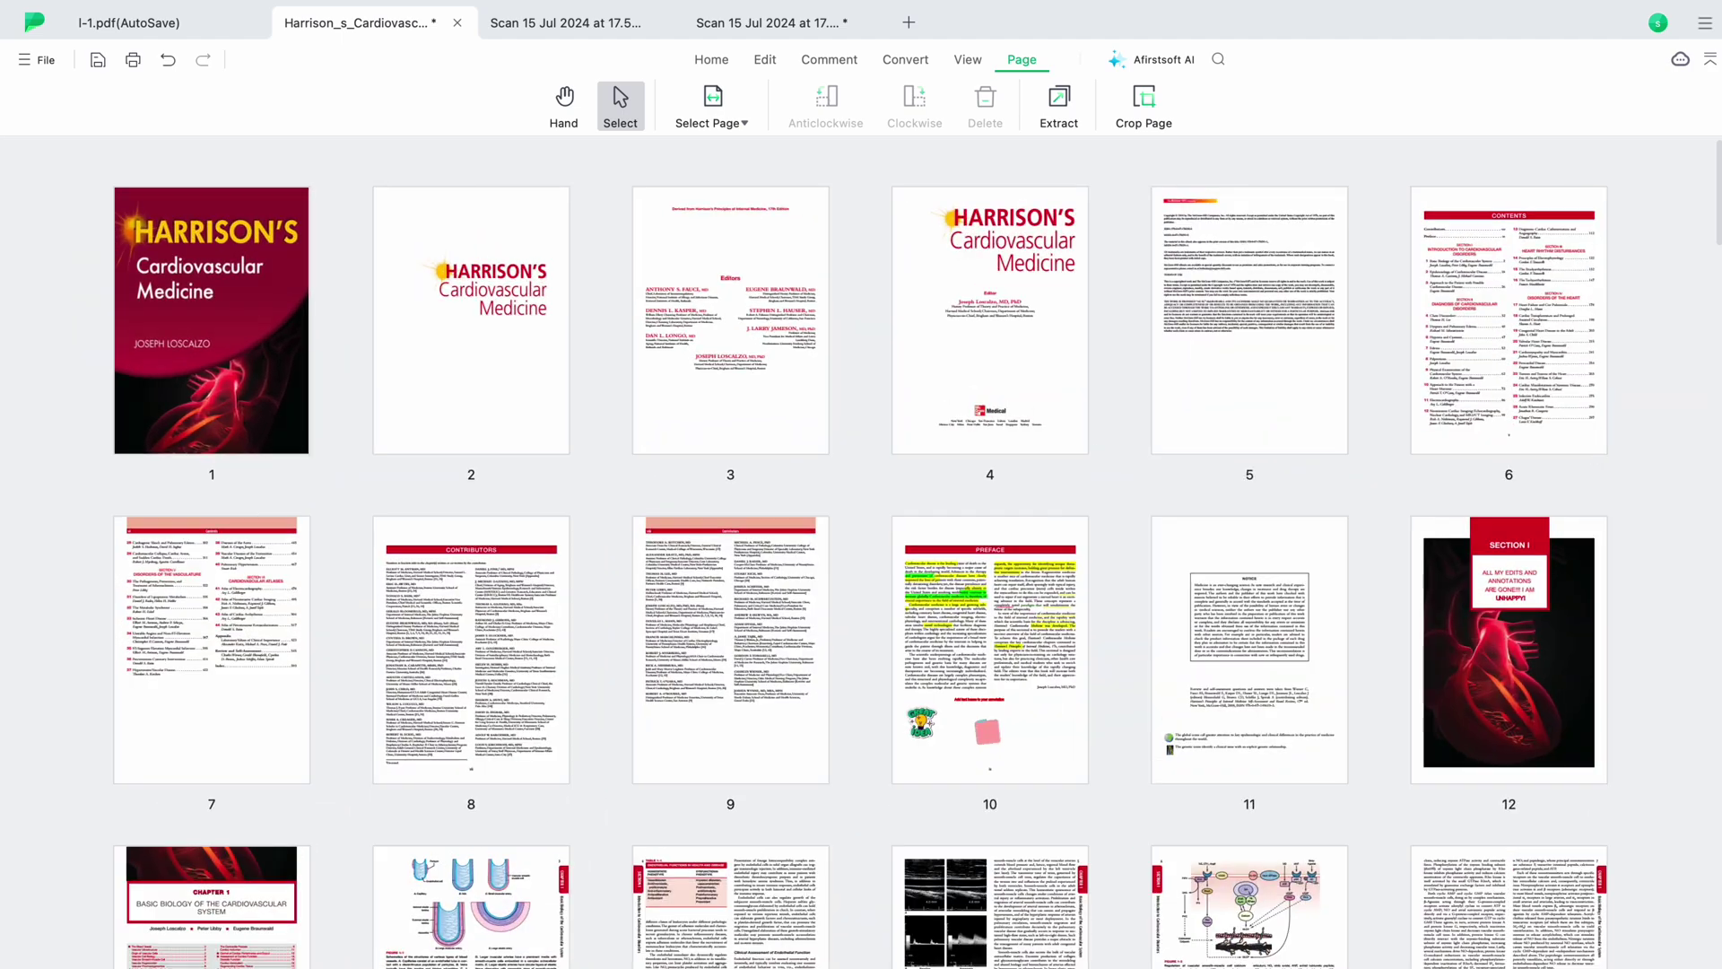
scroll(1314, 930, "down", 5)
left_click(1061, 108)
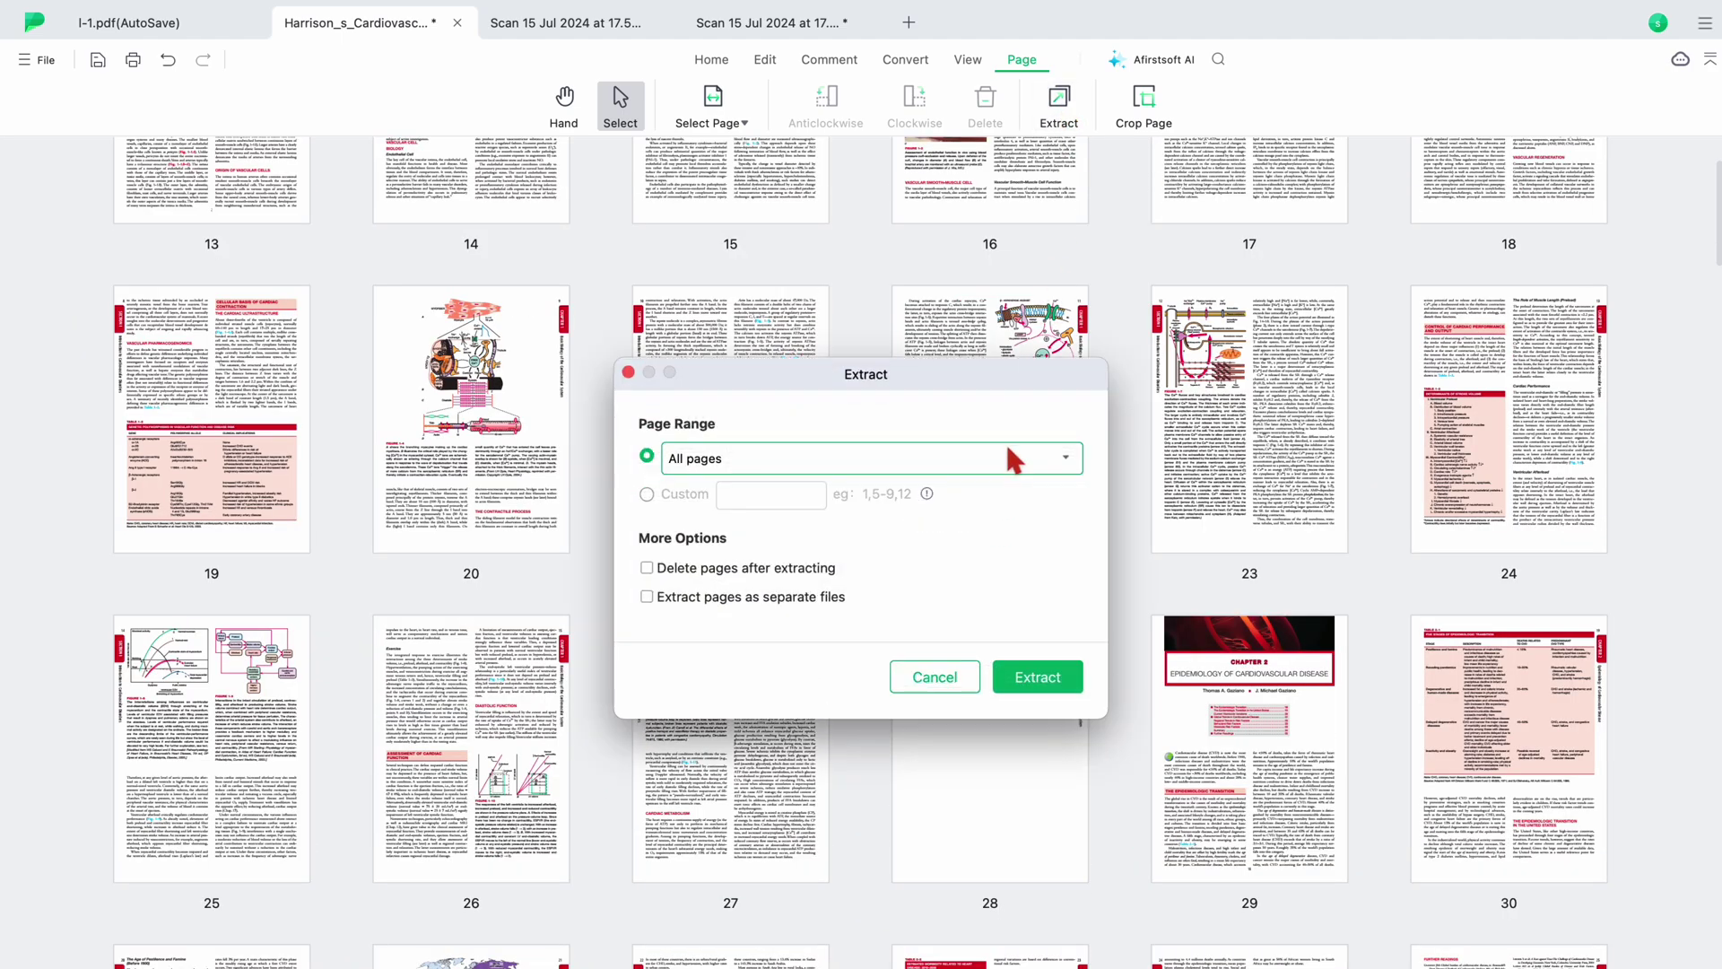
- Extract the Landscape pages, each as a separate file
left_click(1007, 453)
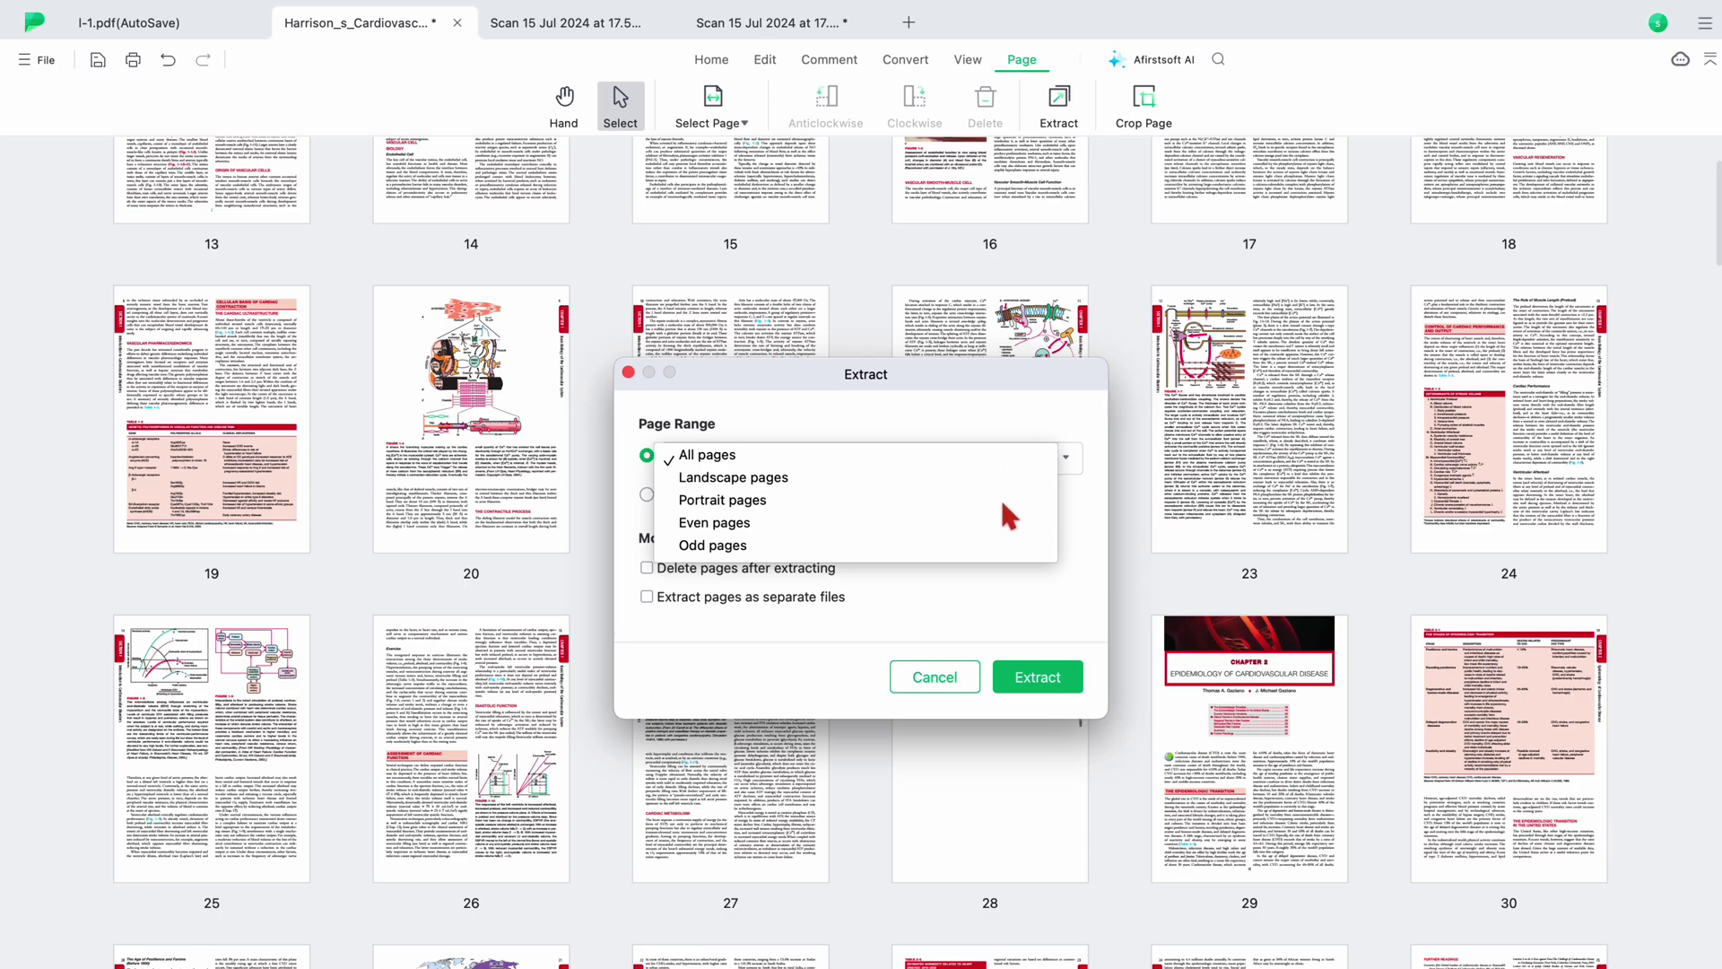
left_click(954, 484)
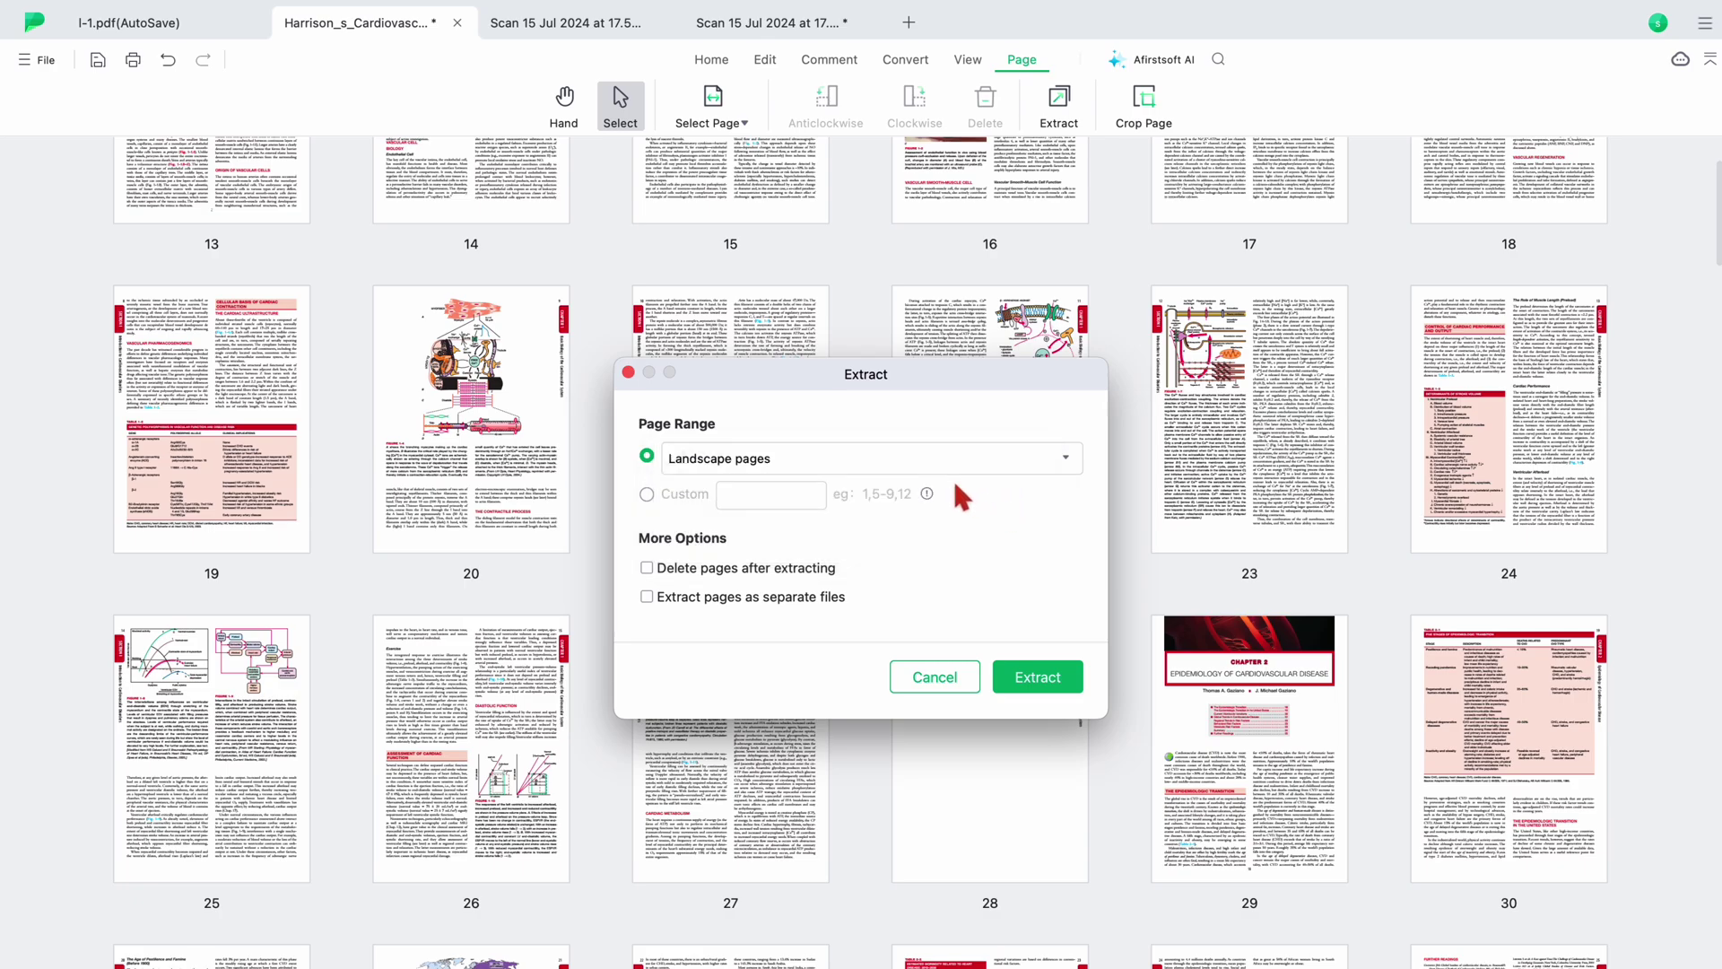
left_click(646, 567)
left_click(647, 596)
left_click(1038, 677)
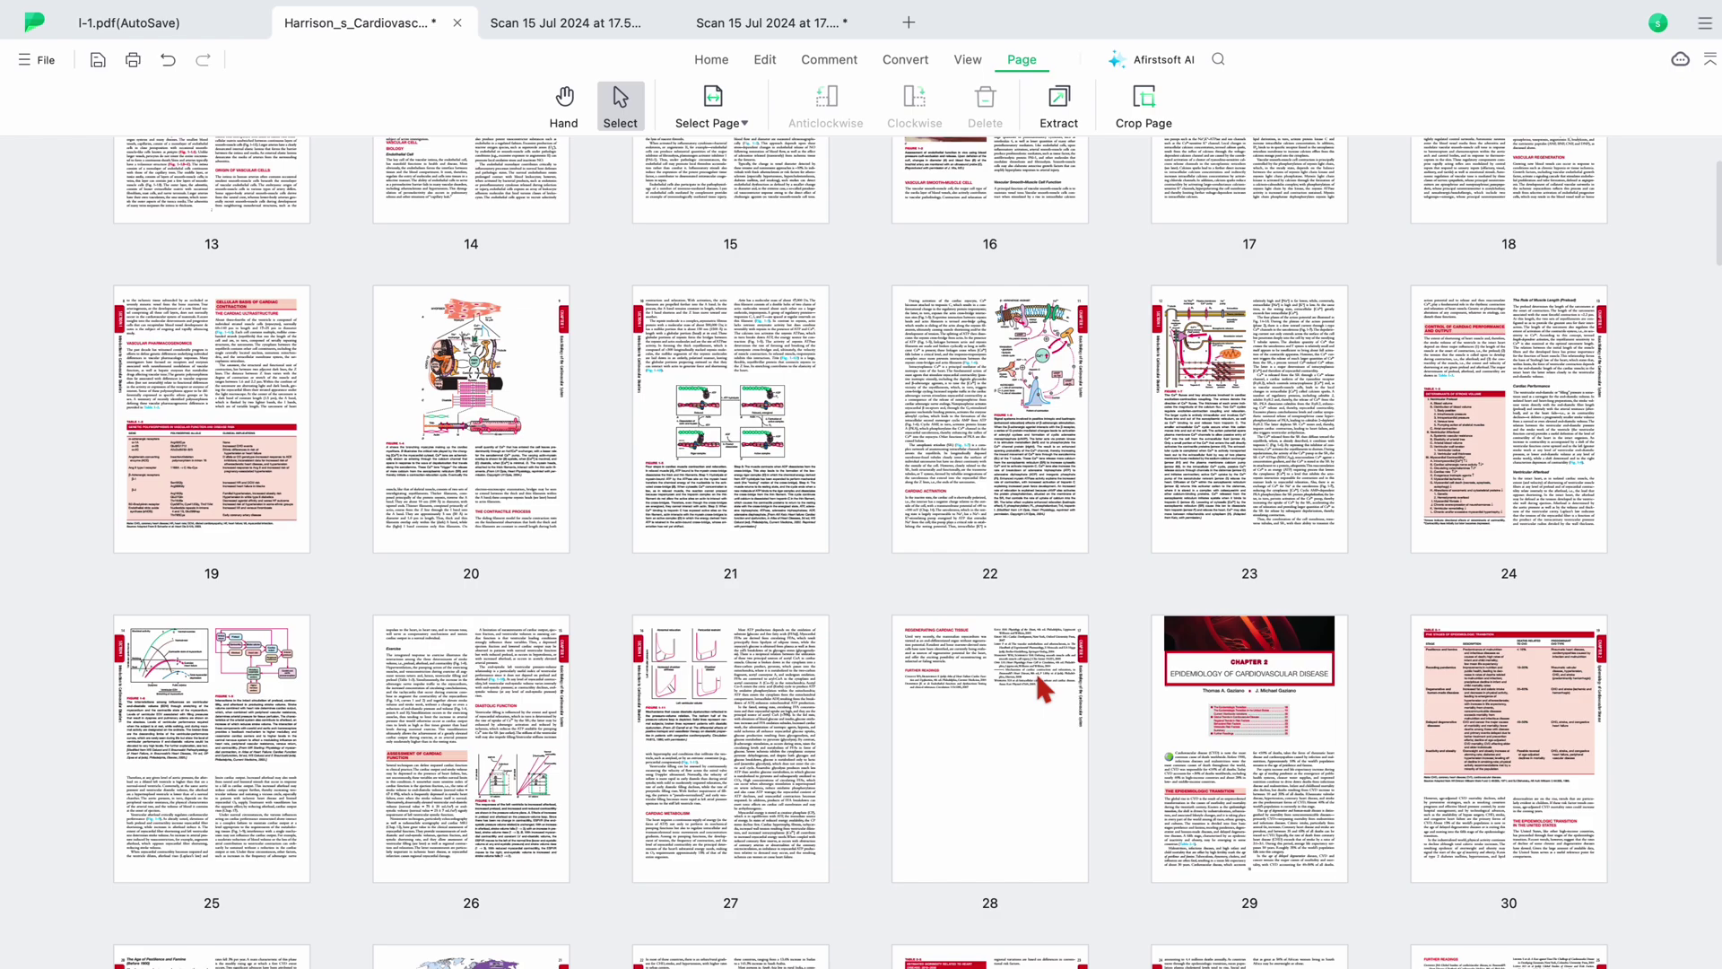
- Start Crop Page and pull the crop's top, bottom and right edges in around the PREFACE content
left_click(1143, 99)
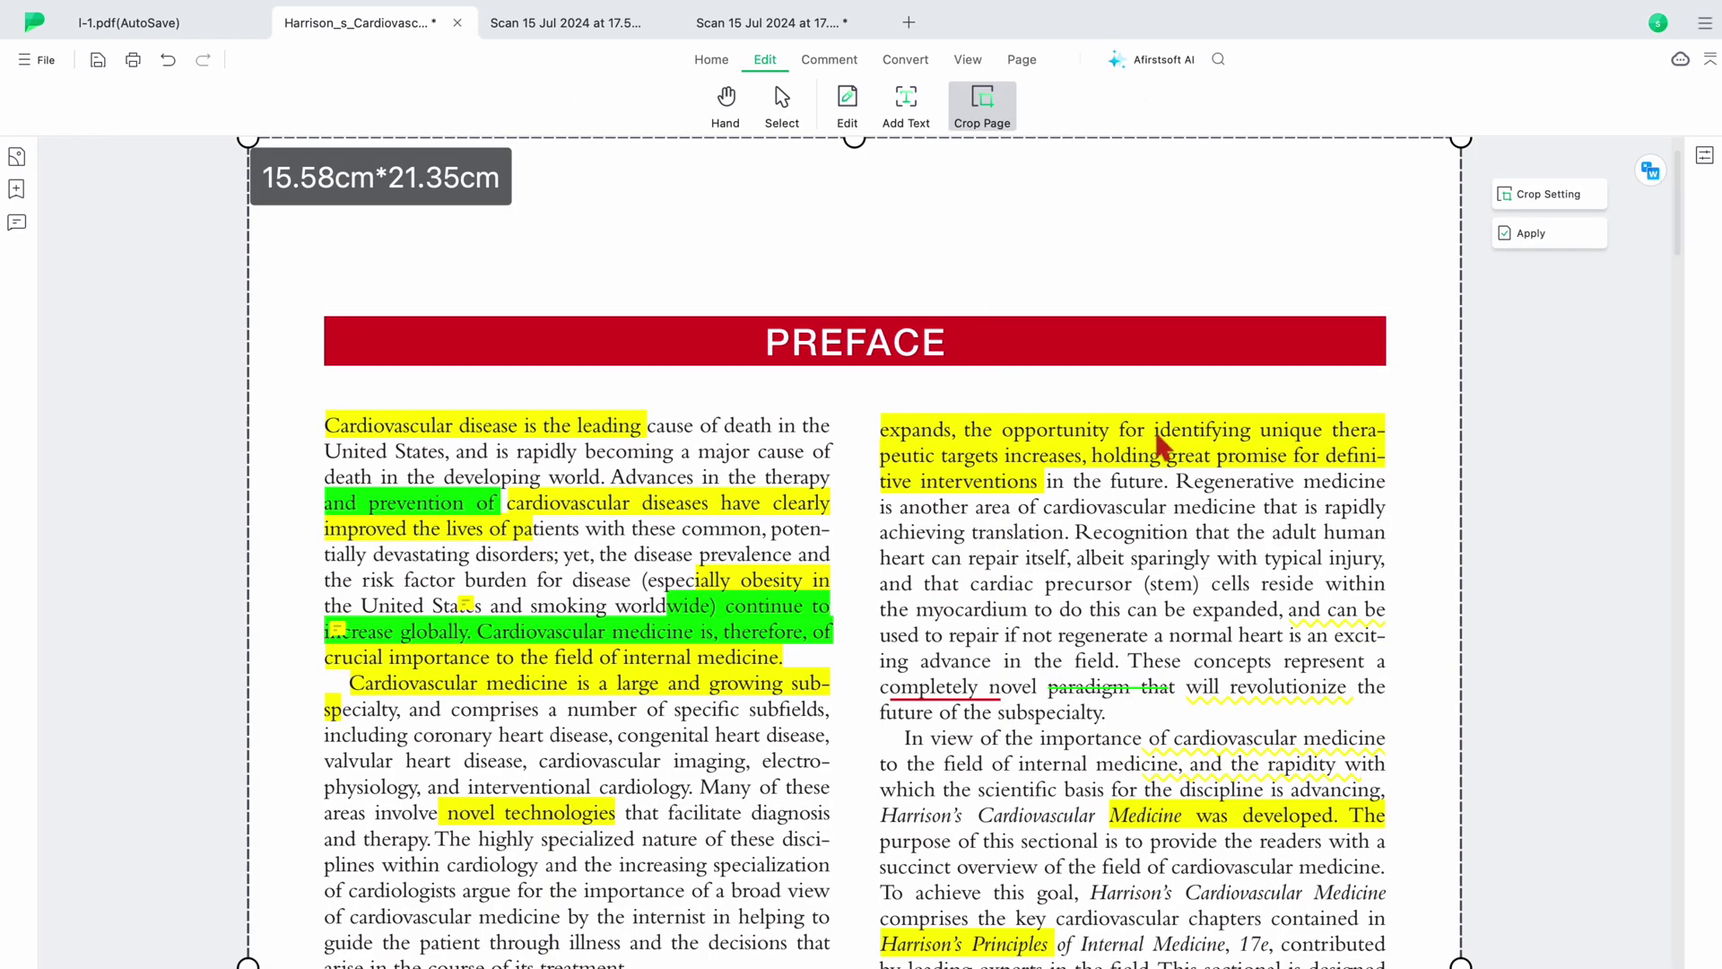
left_click(1538, 194)
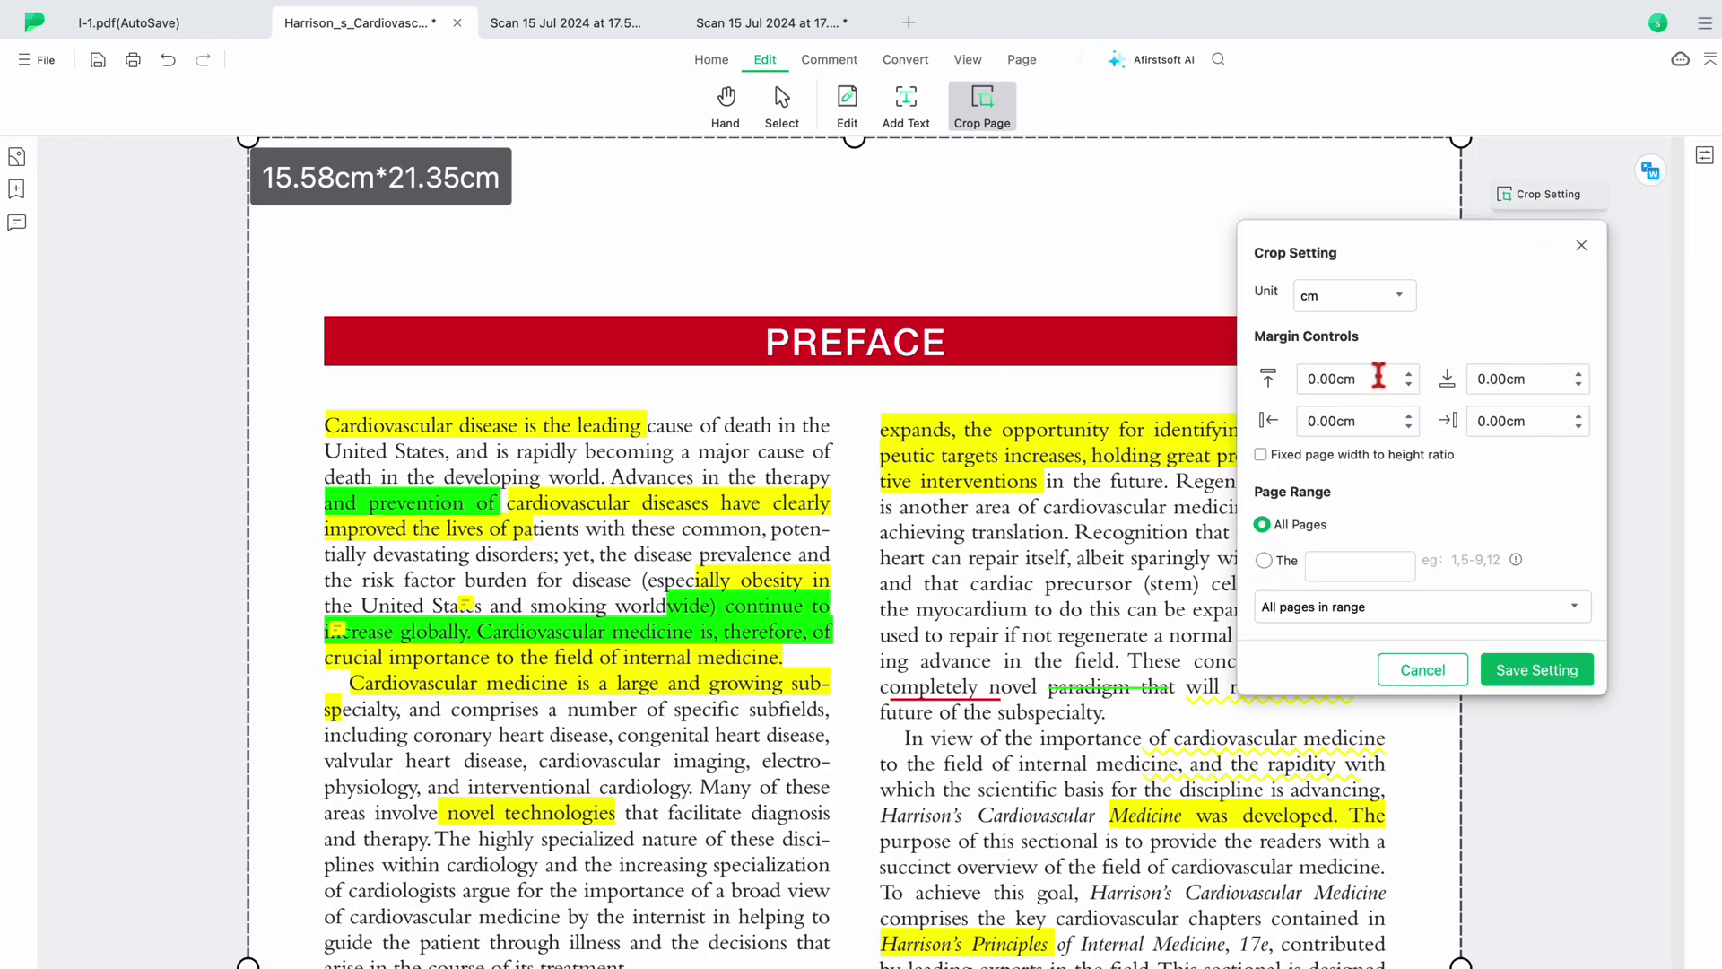
left_click(1440, 675)
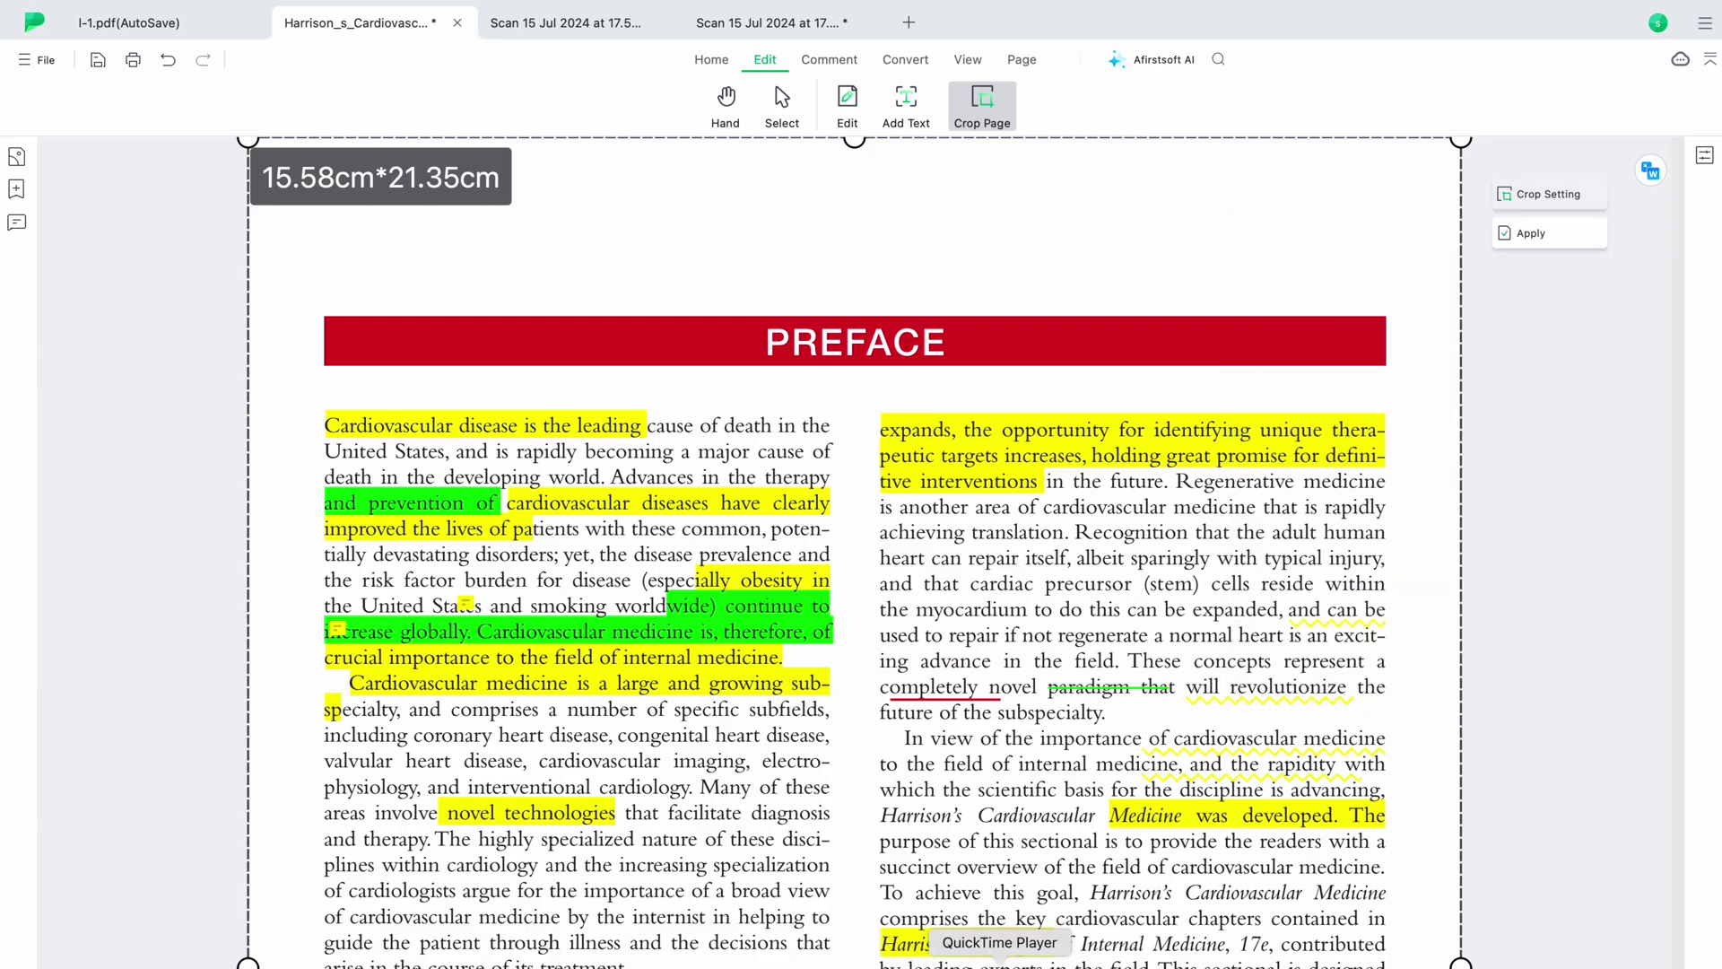
key("super+minus")
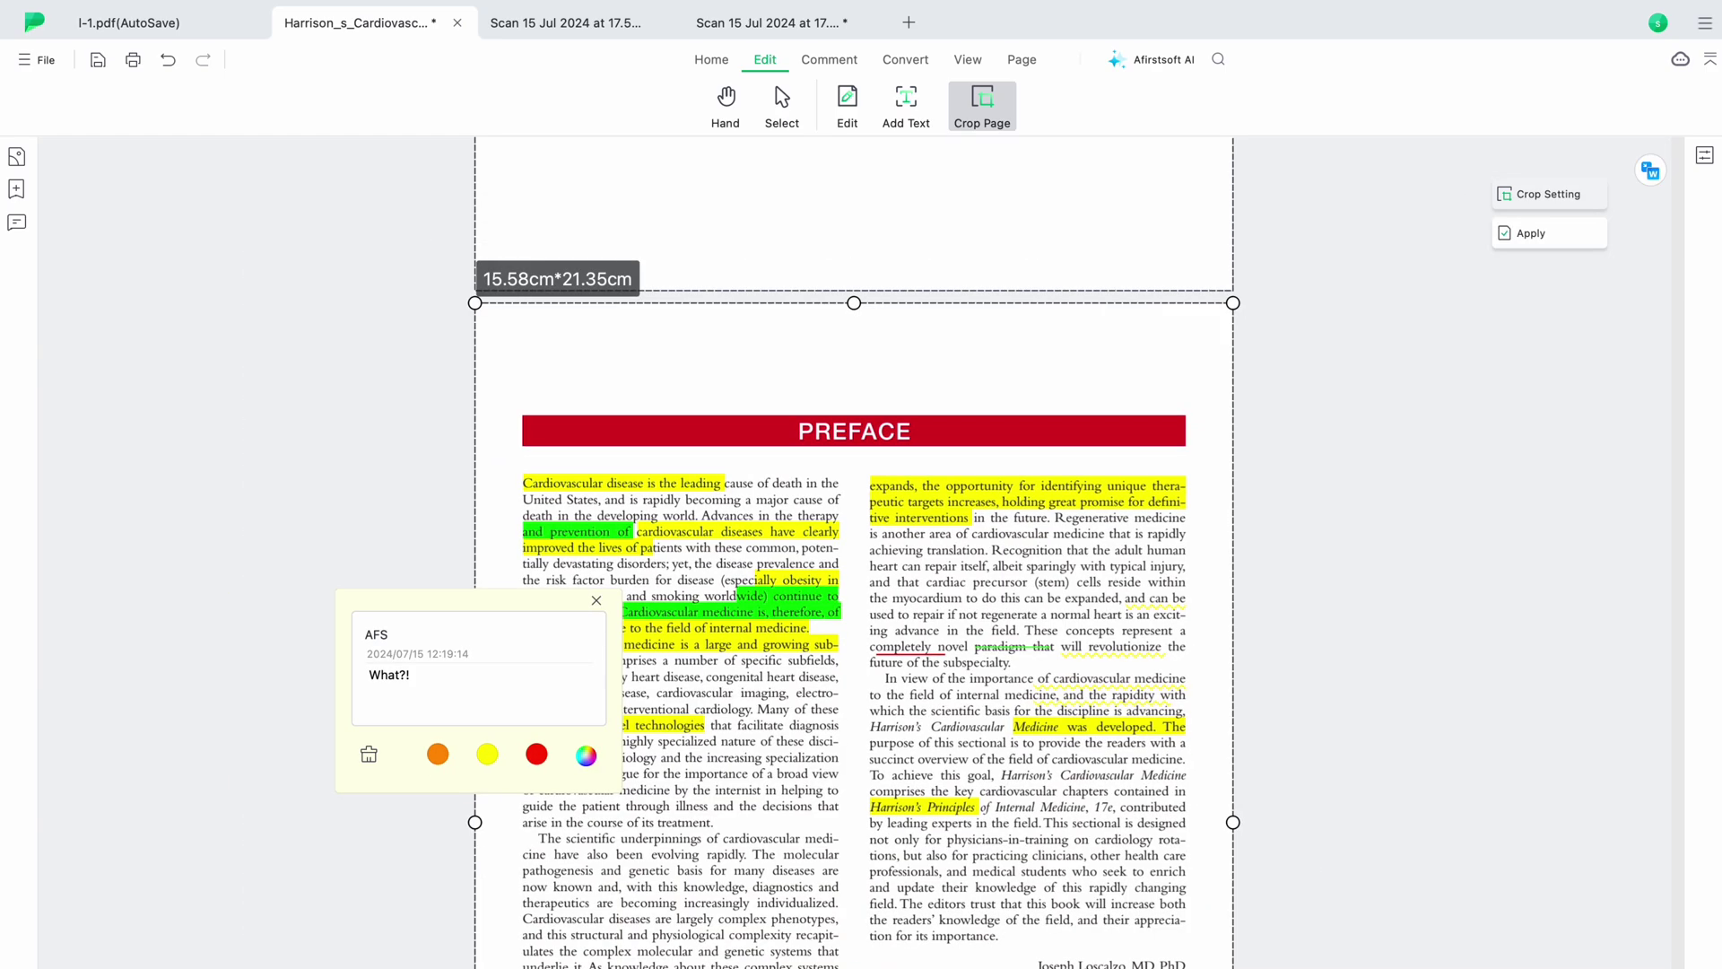
key("super+minus")
left_click_drag(859, 366, 863, 438)
scroll(863, 437, "down", 3)
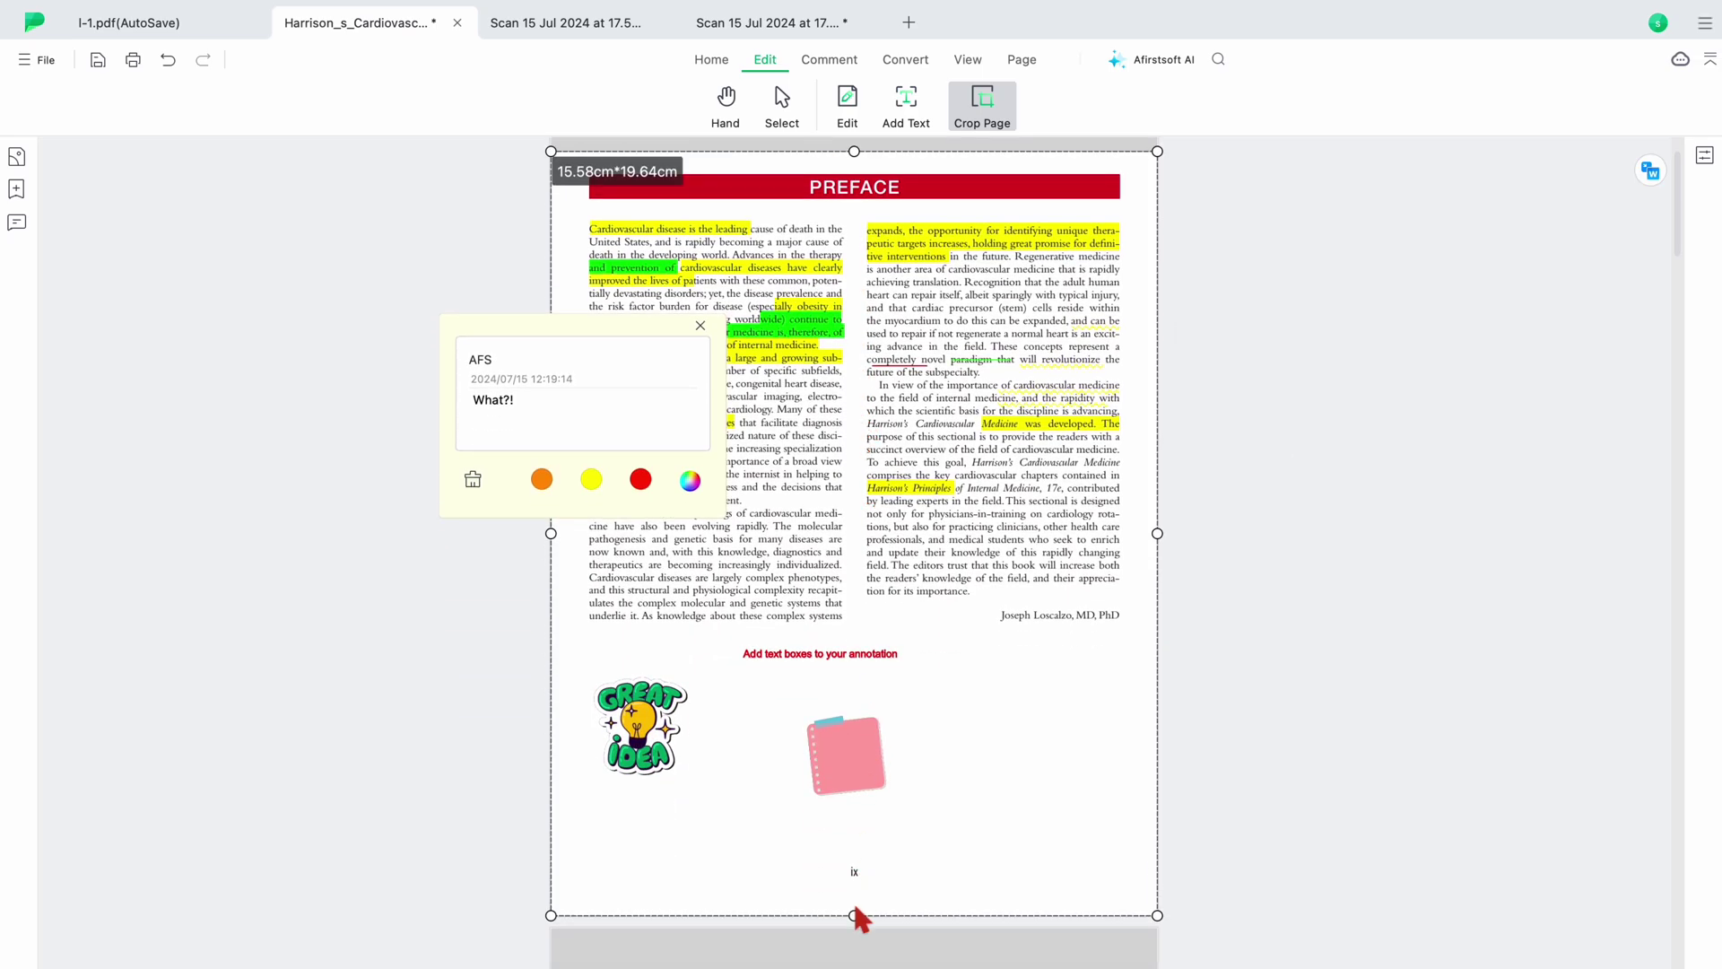
left_click_drag(854, 915, 860, 825)
left_click_drag(1159, 488, 1124, 489)
- Limit the crop's page range to page 10 and save the setting
left_click(1201, 194)
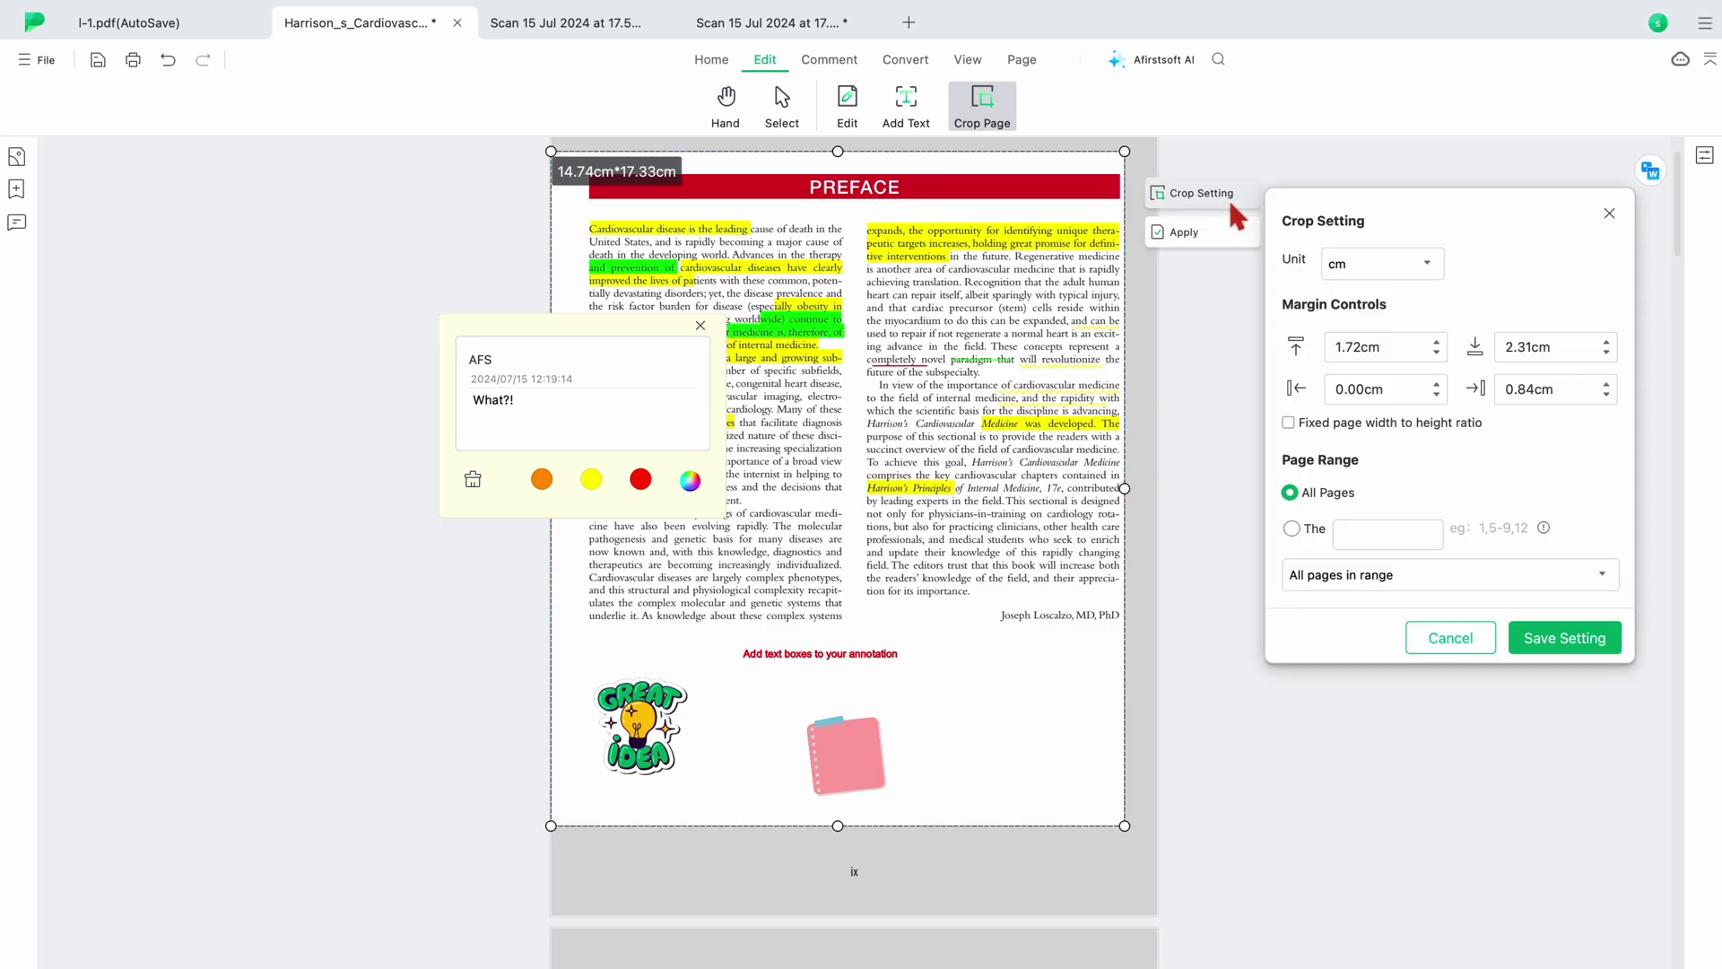
left_click(1292, 529)
type("1")
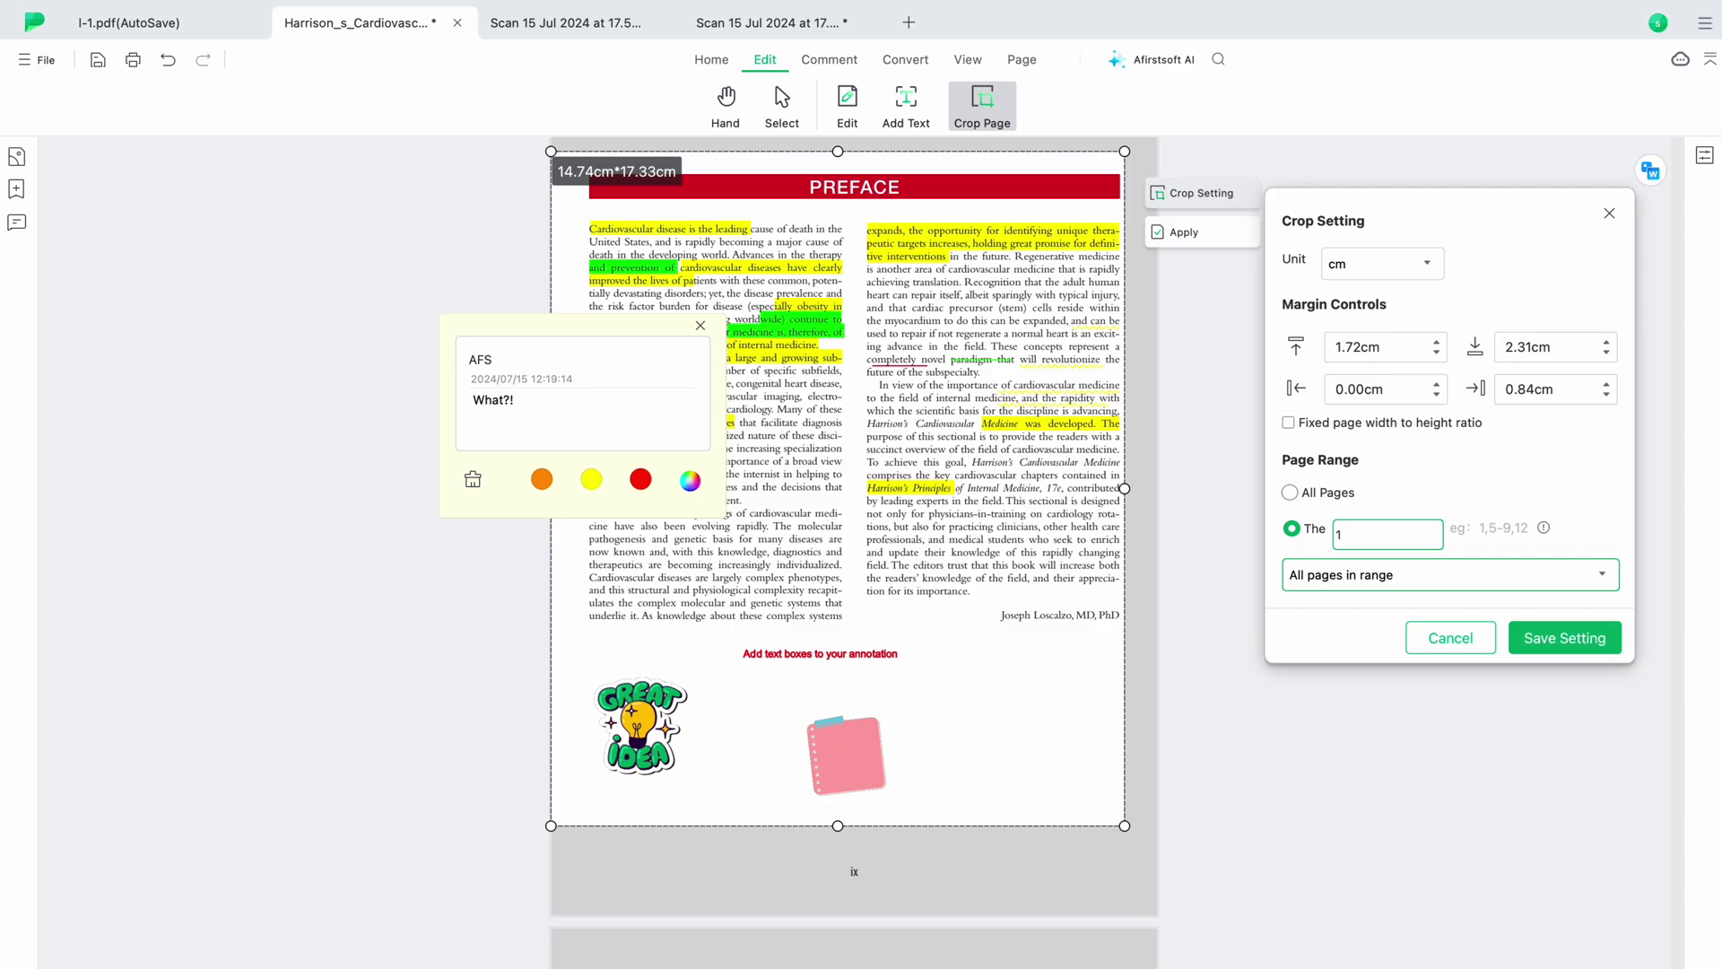
type("0")
left_click(1555, 640)
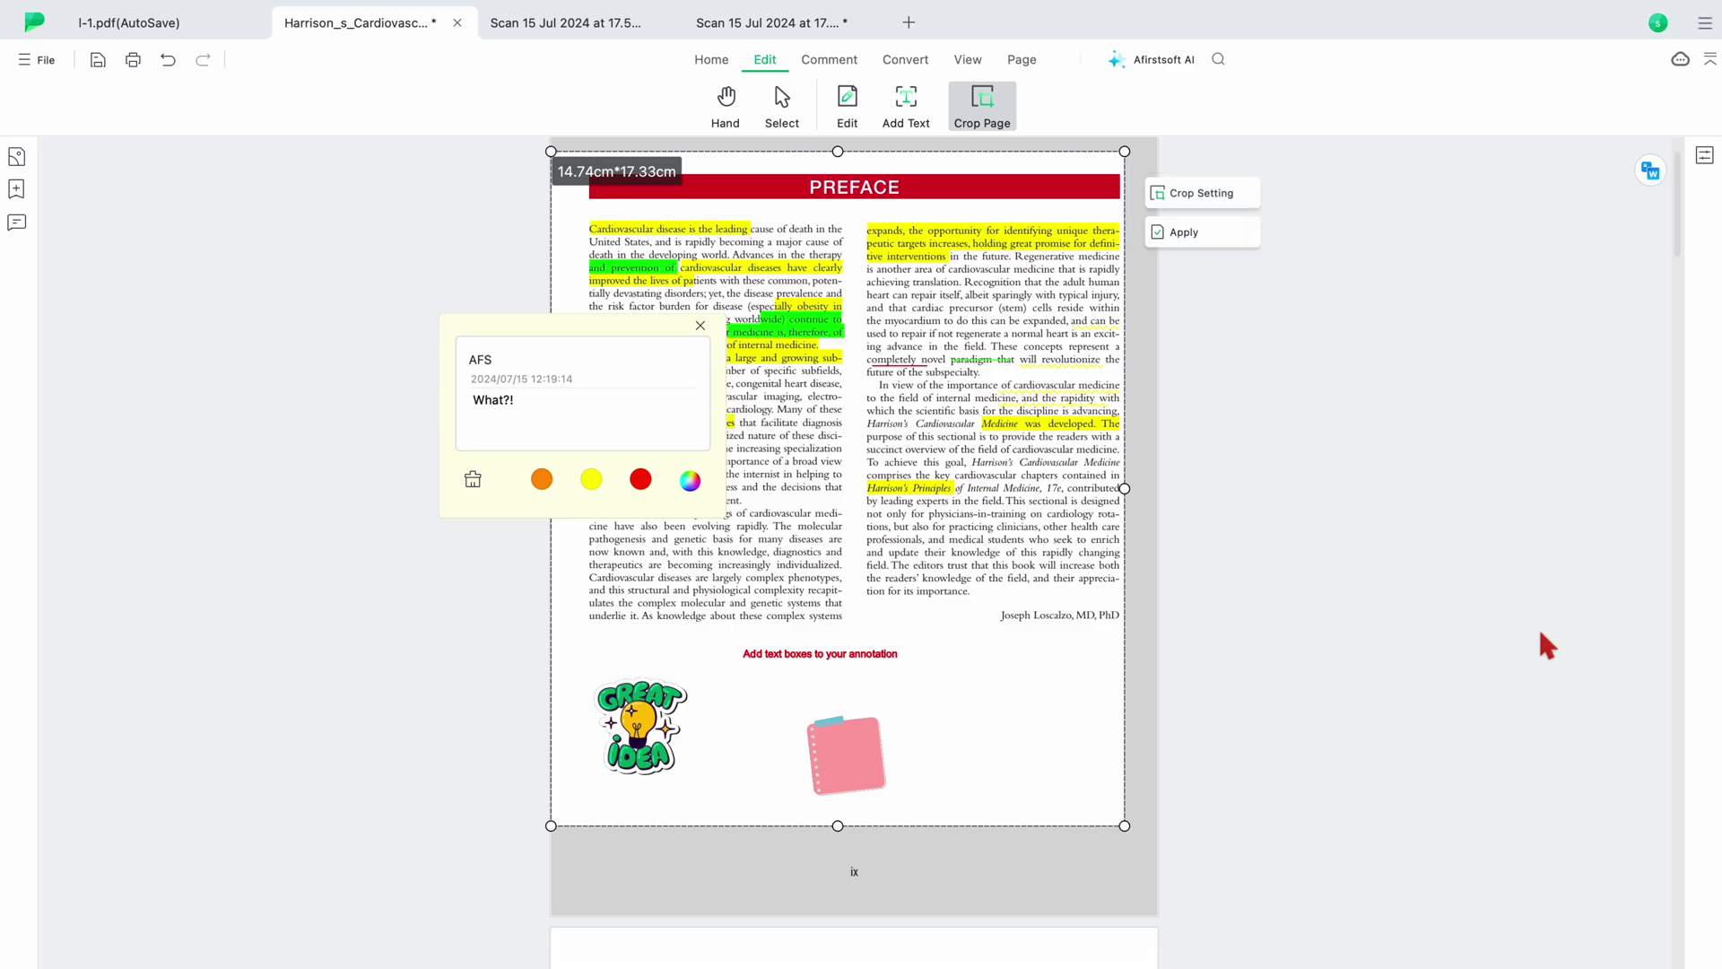
- Apply the crop and scroll through the cropped Preface page
left_click(1215, 234)
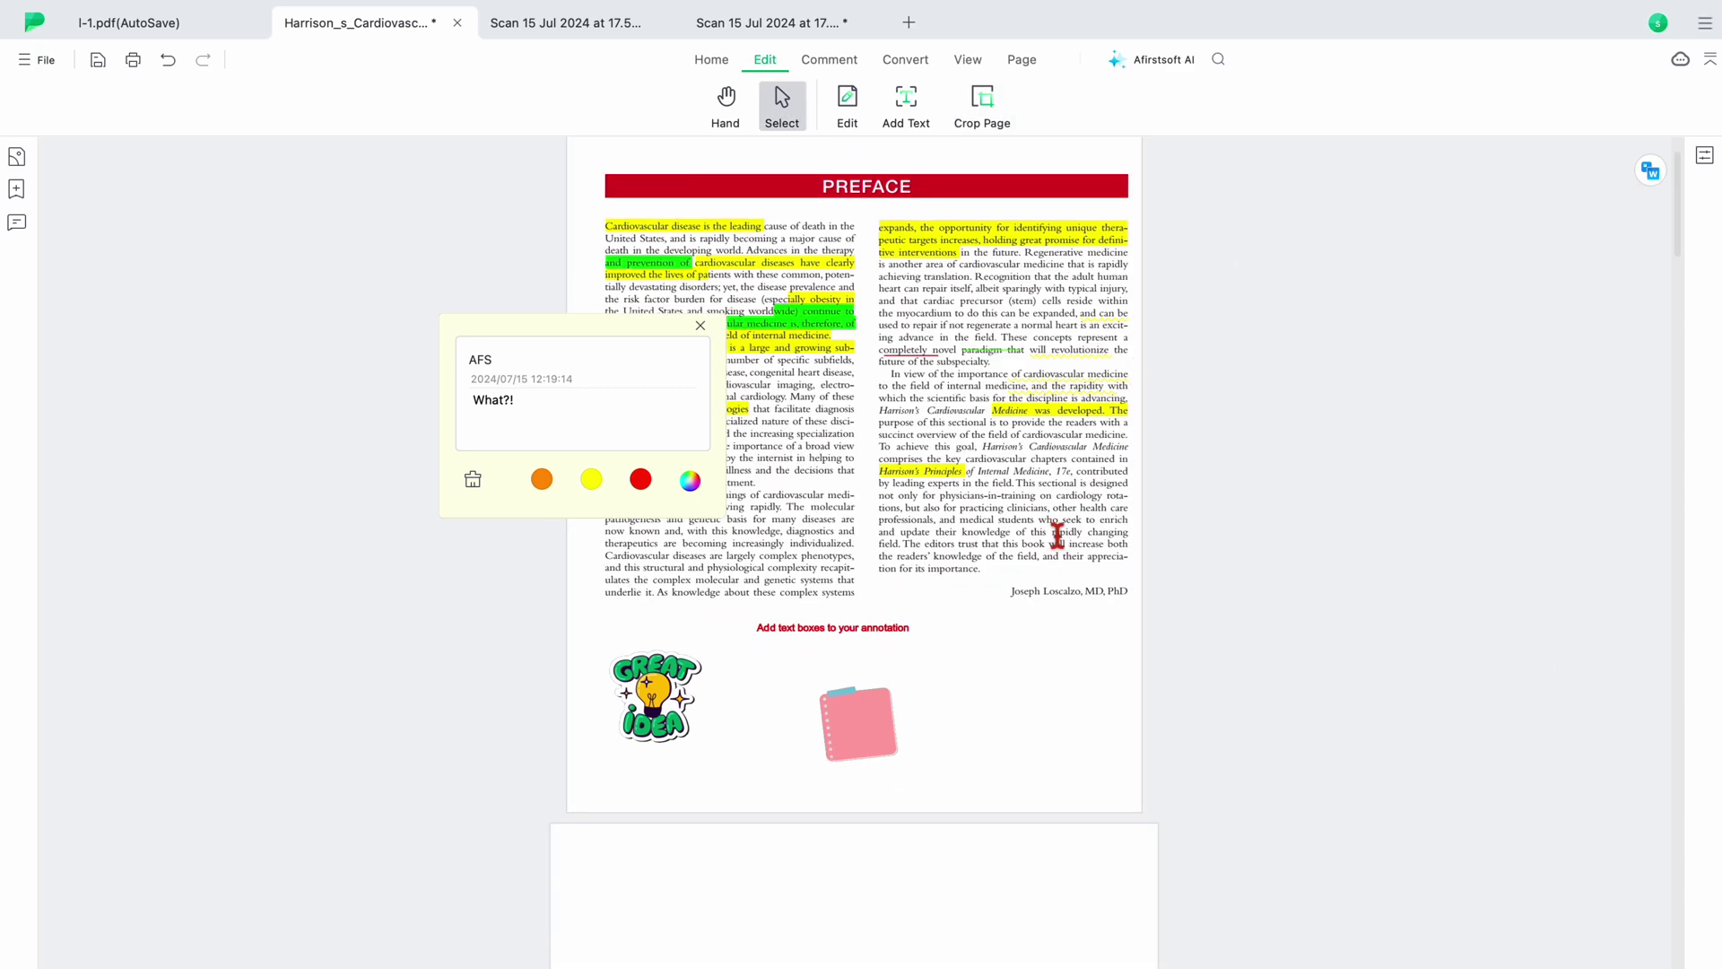
scroll(1057, 534, "down", 3)
scroll(1055, 535, "up", 5)
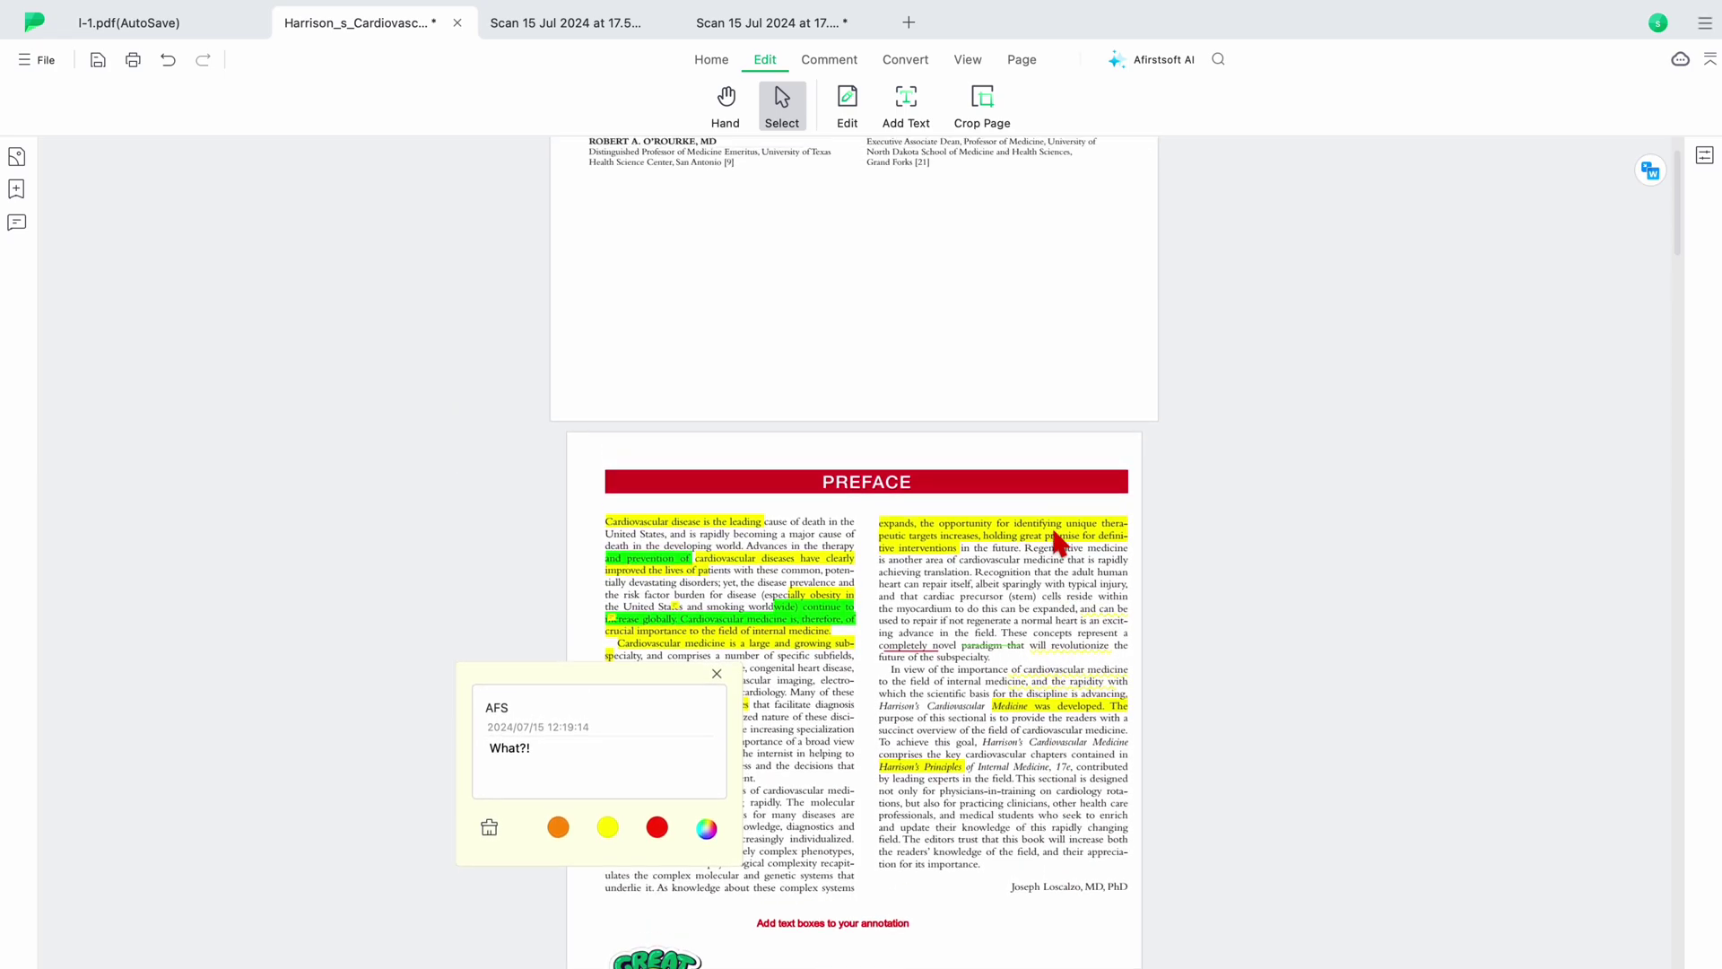
scroll(1053, 533, "up", 3)
scroll(1053, 534, "down", 5)
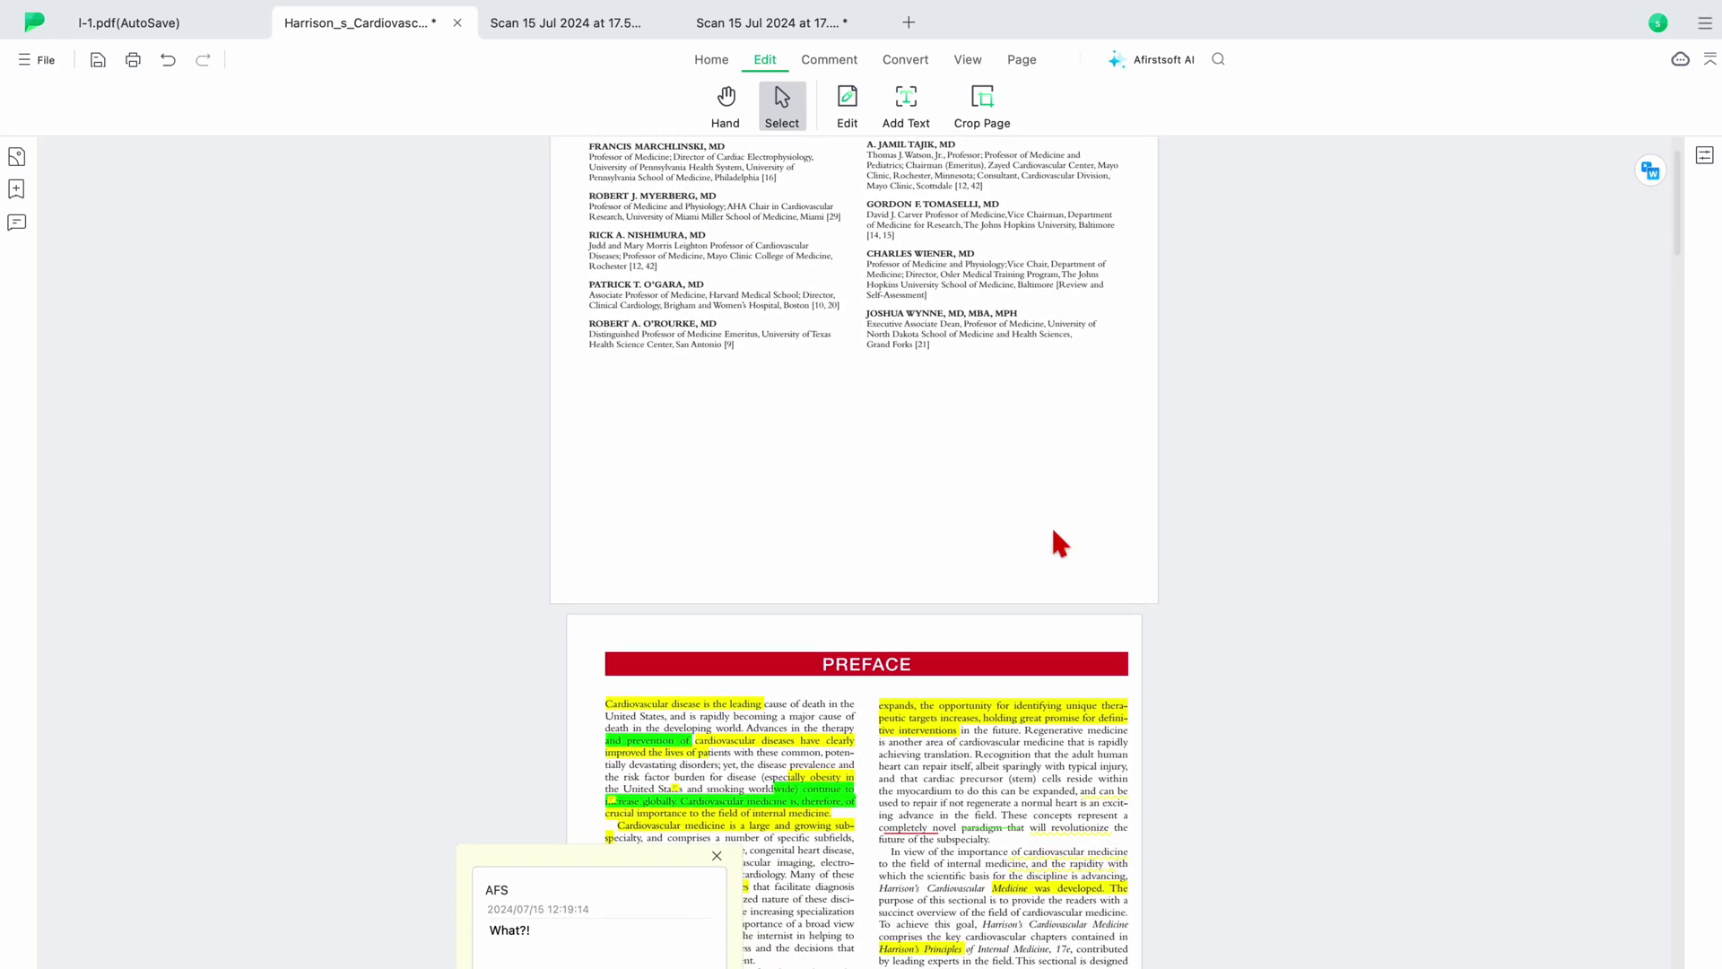
scroll(1059, 543, "down", 4)
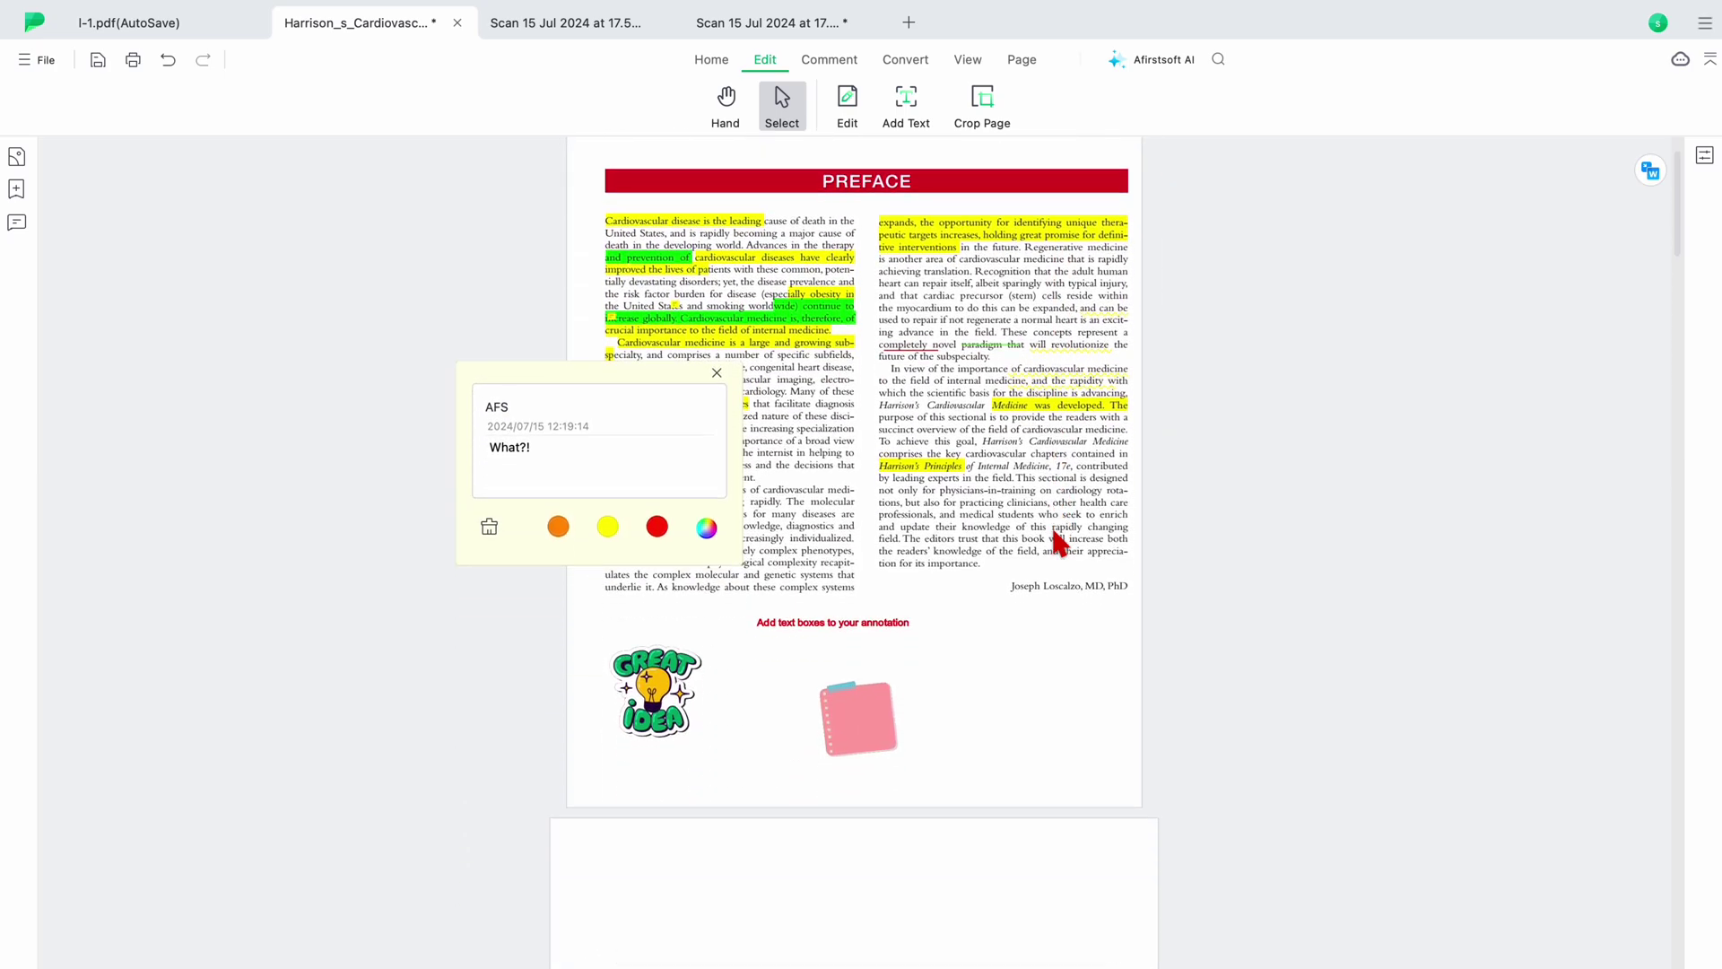
scroll(1060, 541, "down", 1)
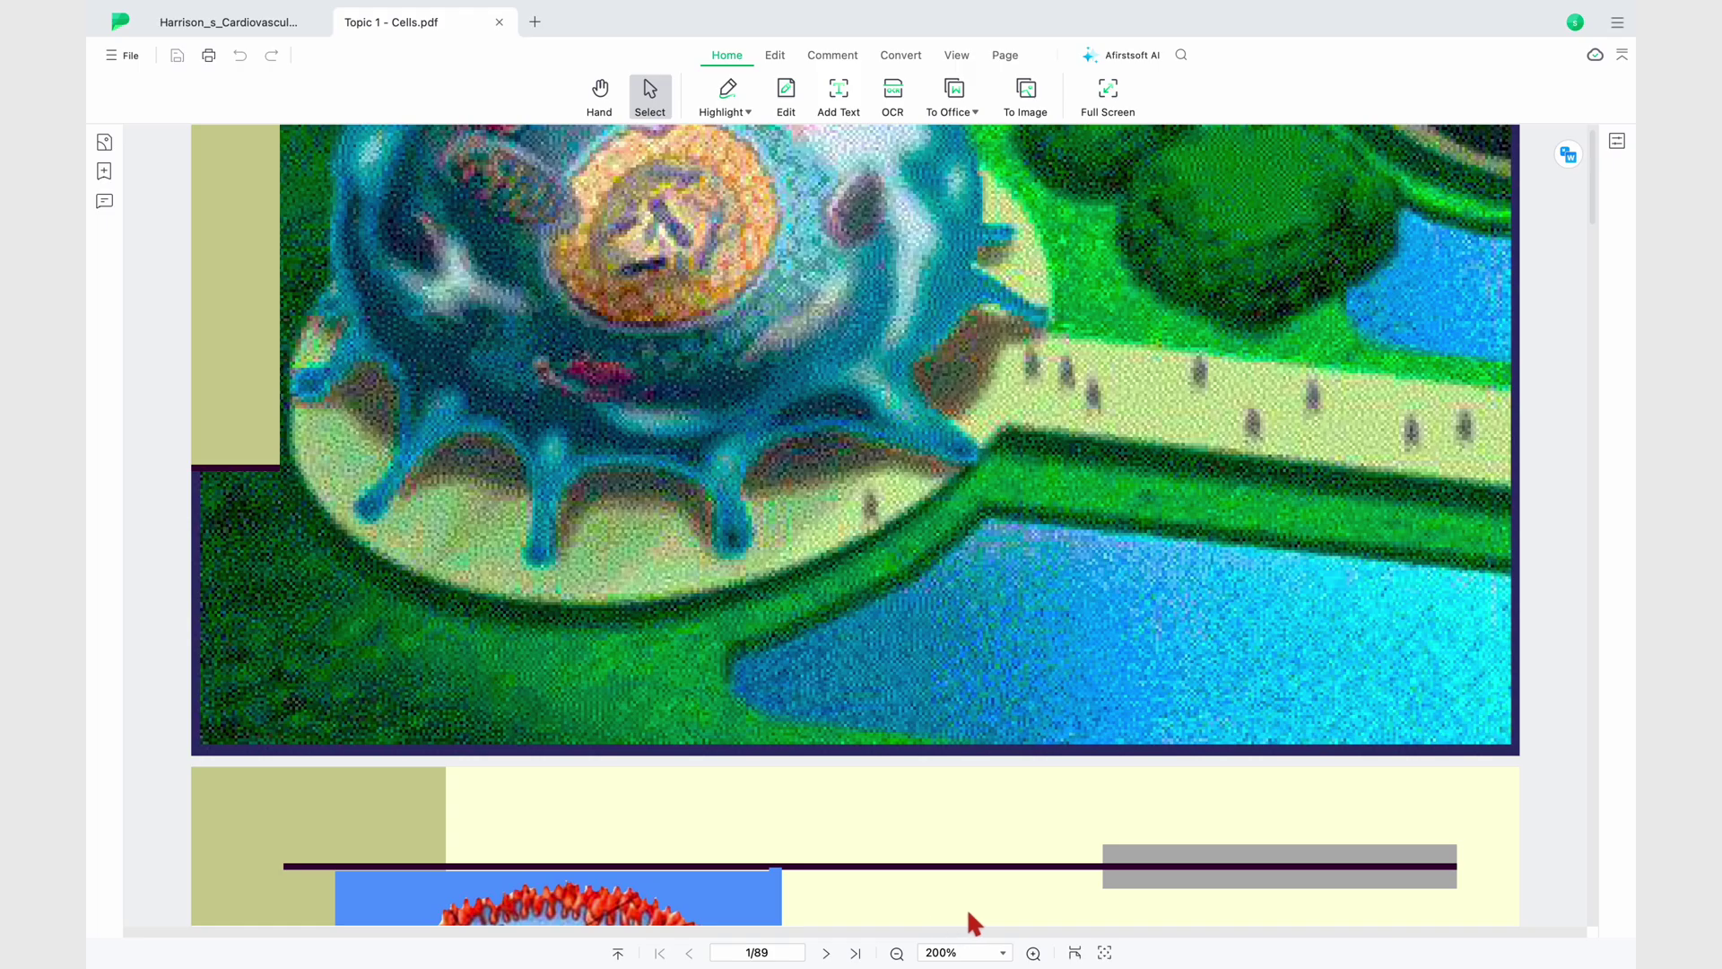
- Scroll through the Topic 1 - Cells slides to page 6, ending the list of biology methods
scroll(962, 846, "down", 5)
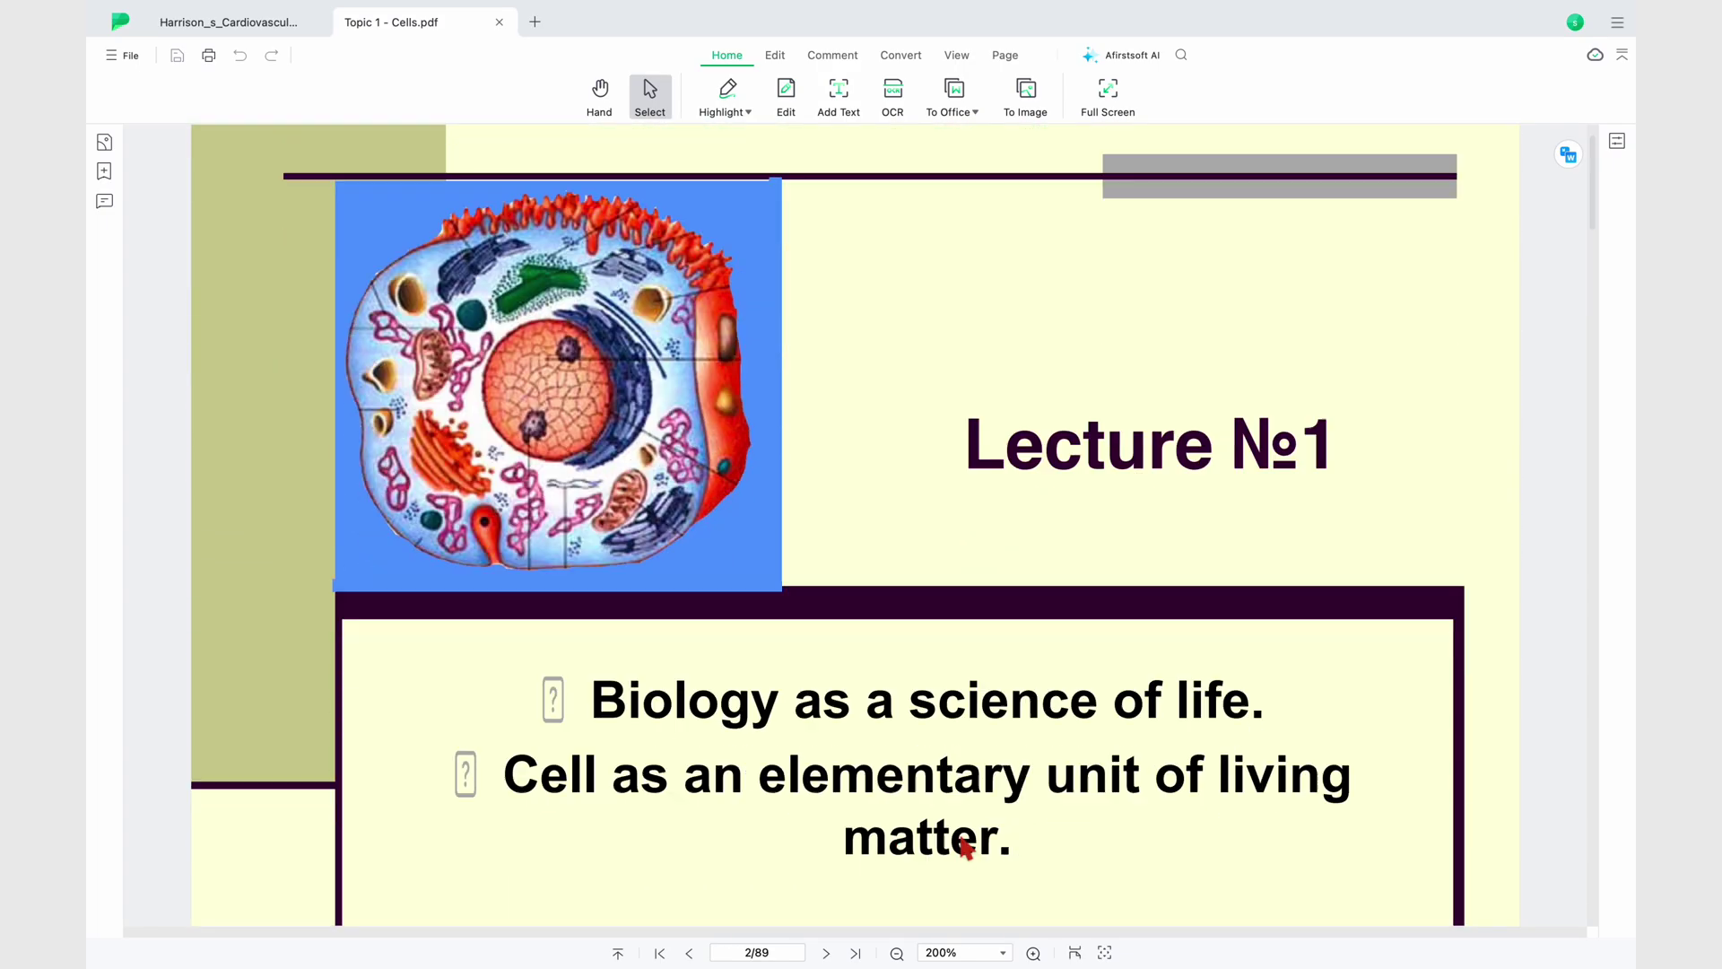
scroll(961, 846, "down", 20)
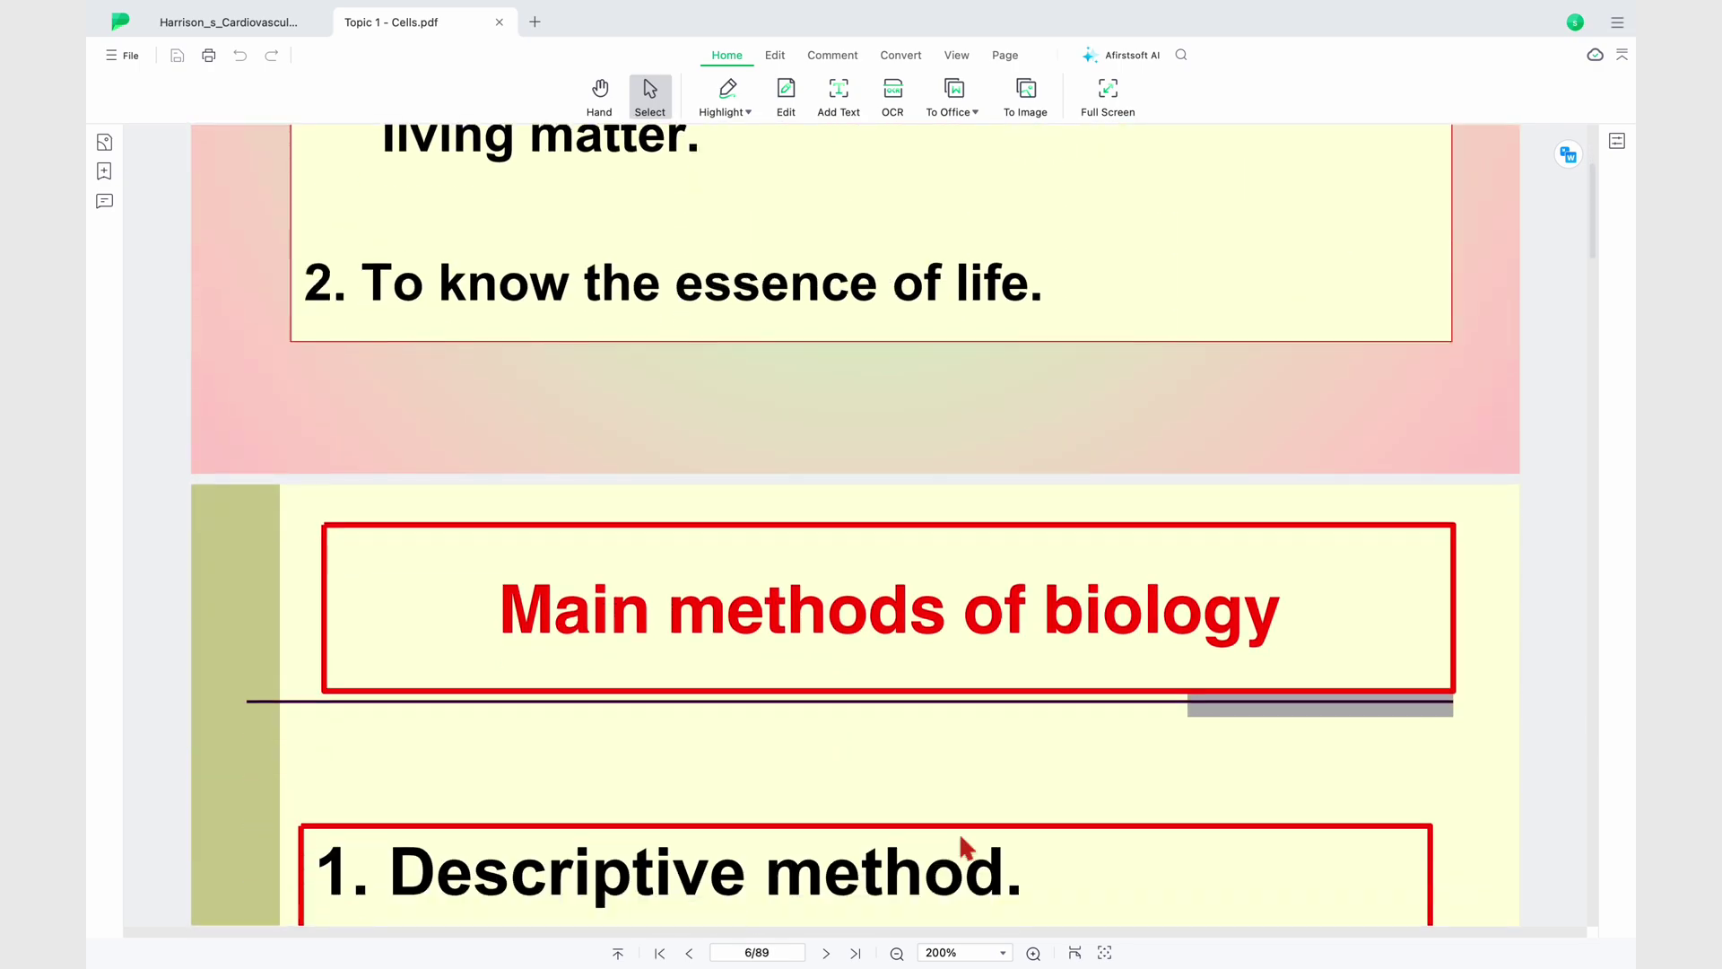
scroll(962, 846, "down", 15)
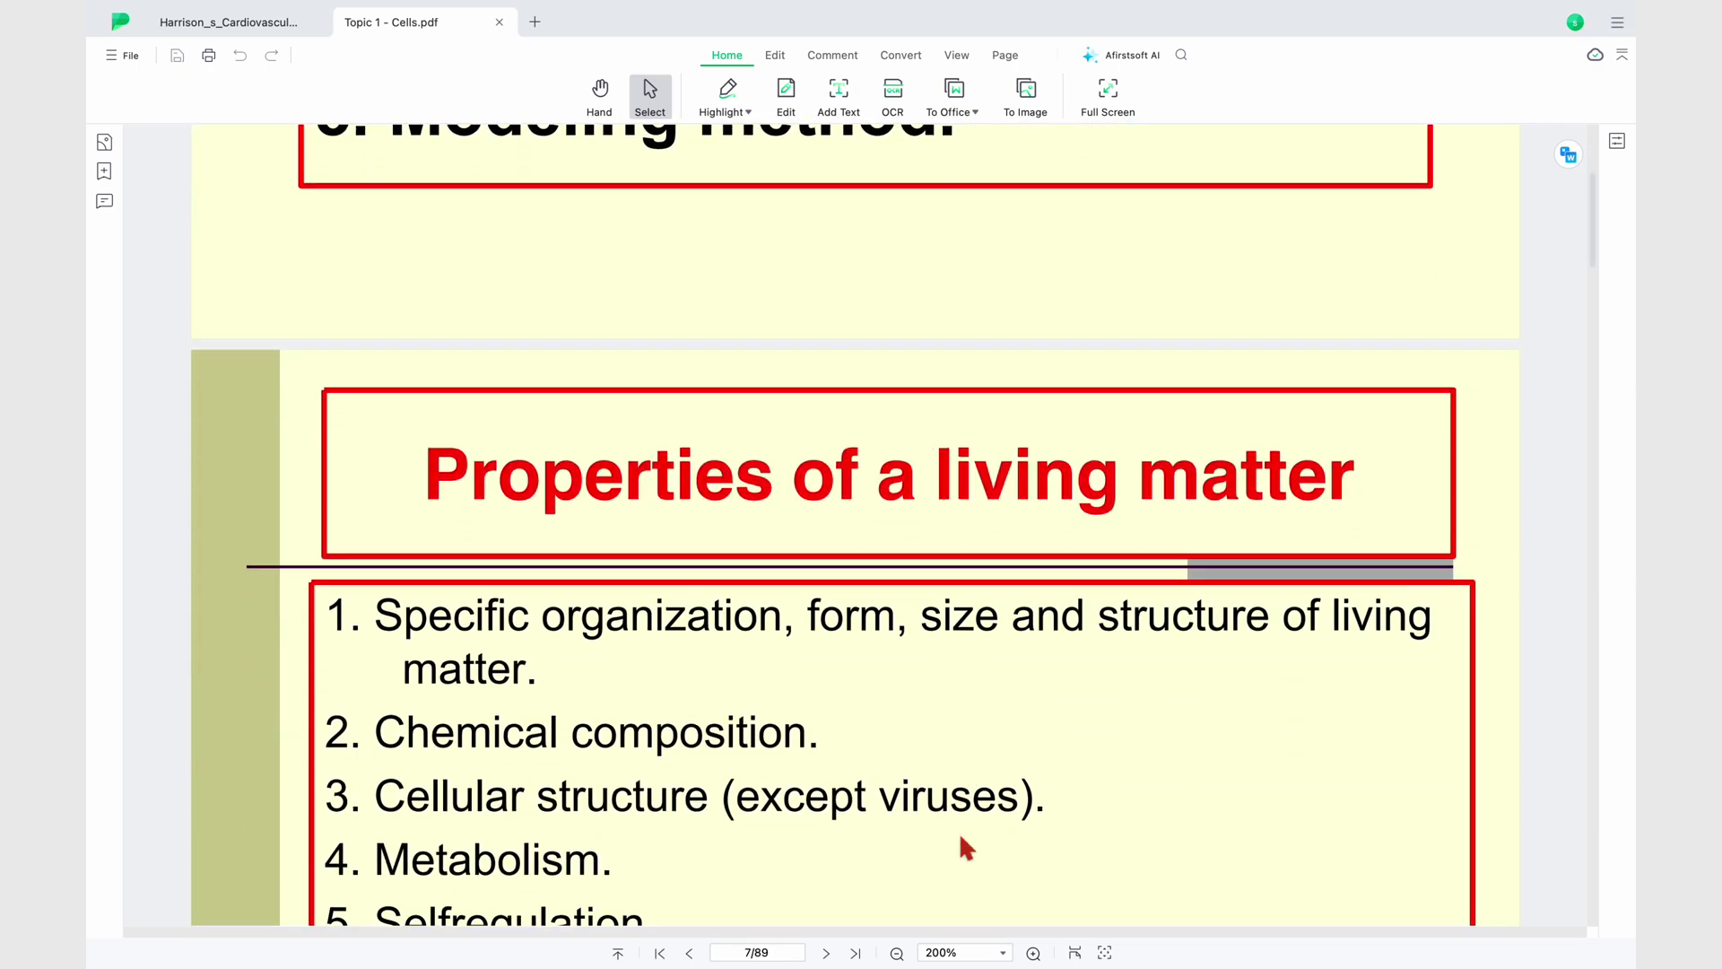
scroll(961, 843, "up", 3)
scroll(961, 843, "down", 4)
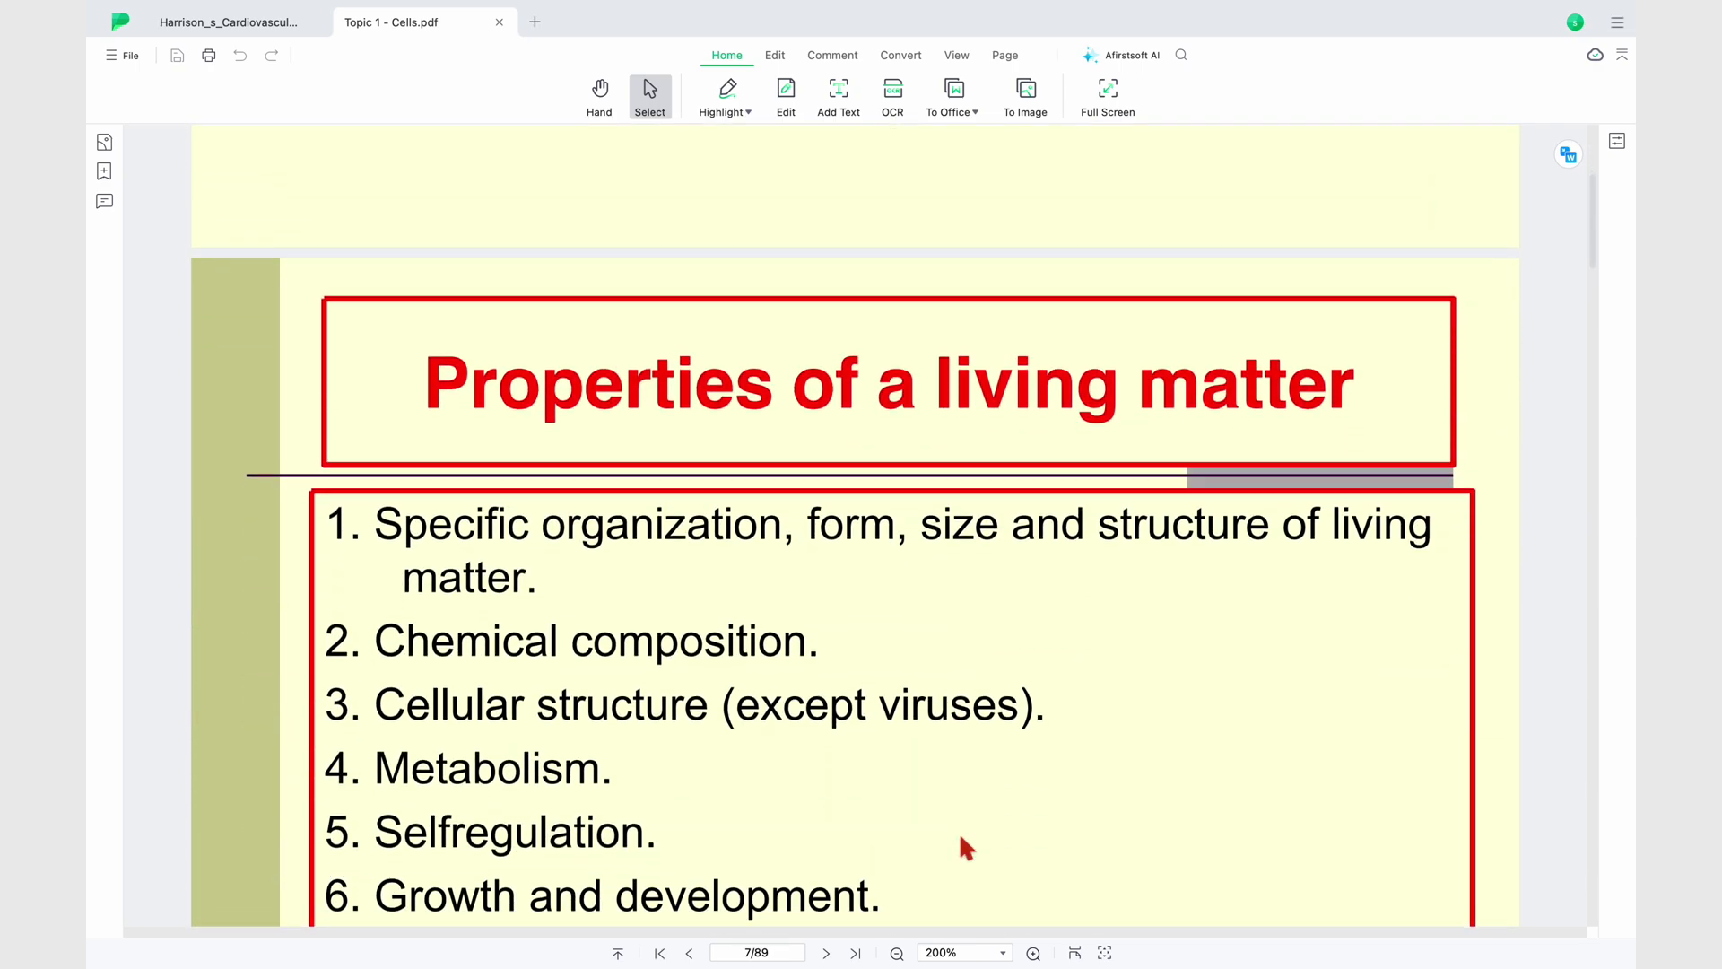
scroll(960, 832, "up", 3)
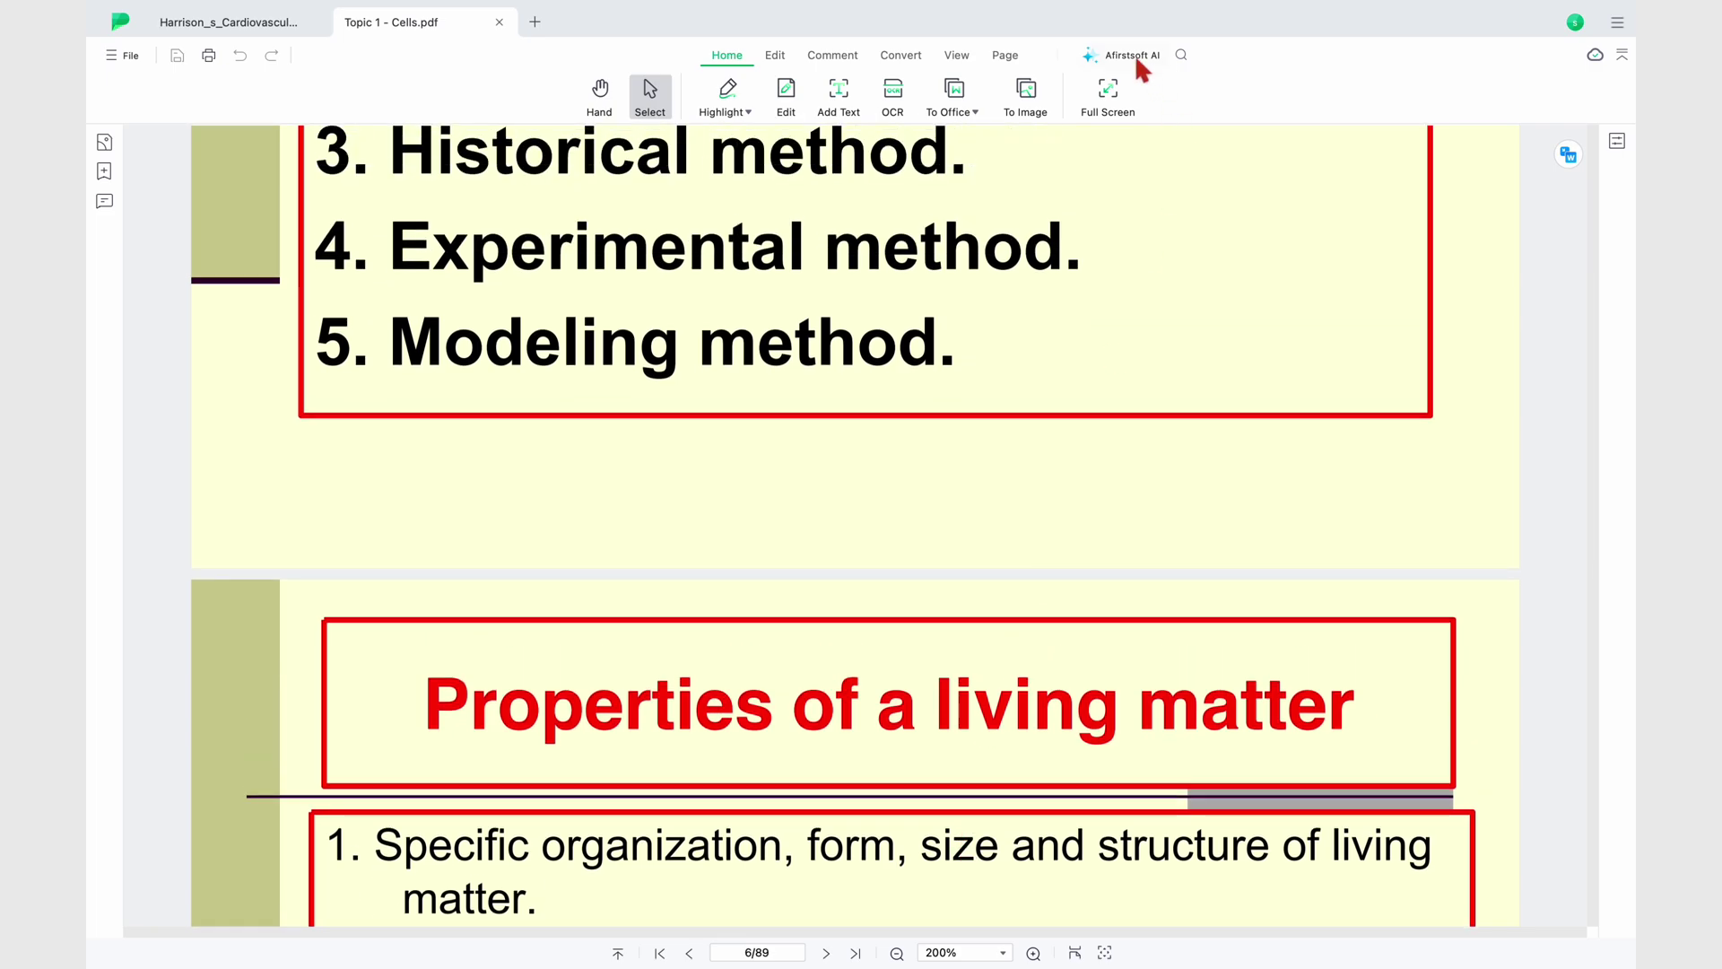
- Upload Topic 1 - Cells.pdf to Afirstsoft AI and start a chat asking for a summary
left_click(1138, 59)
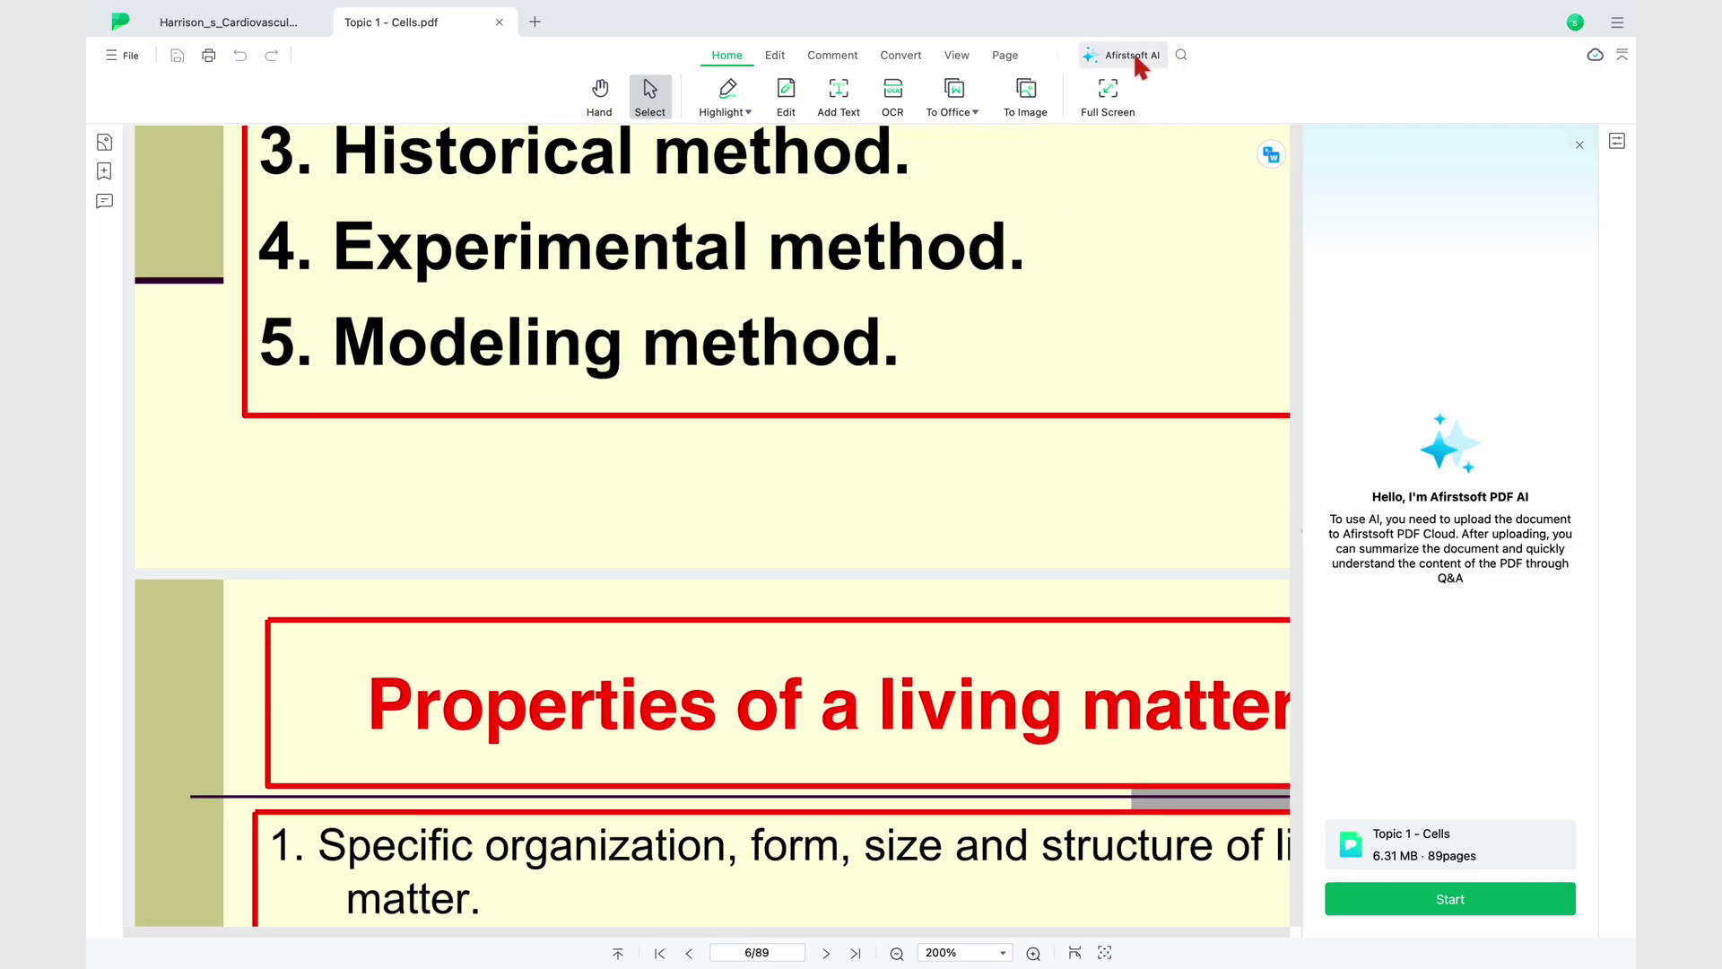
left_click(1466, 909)
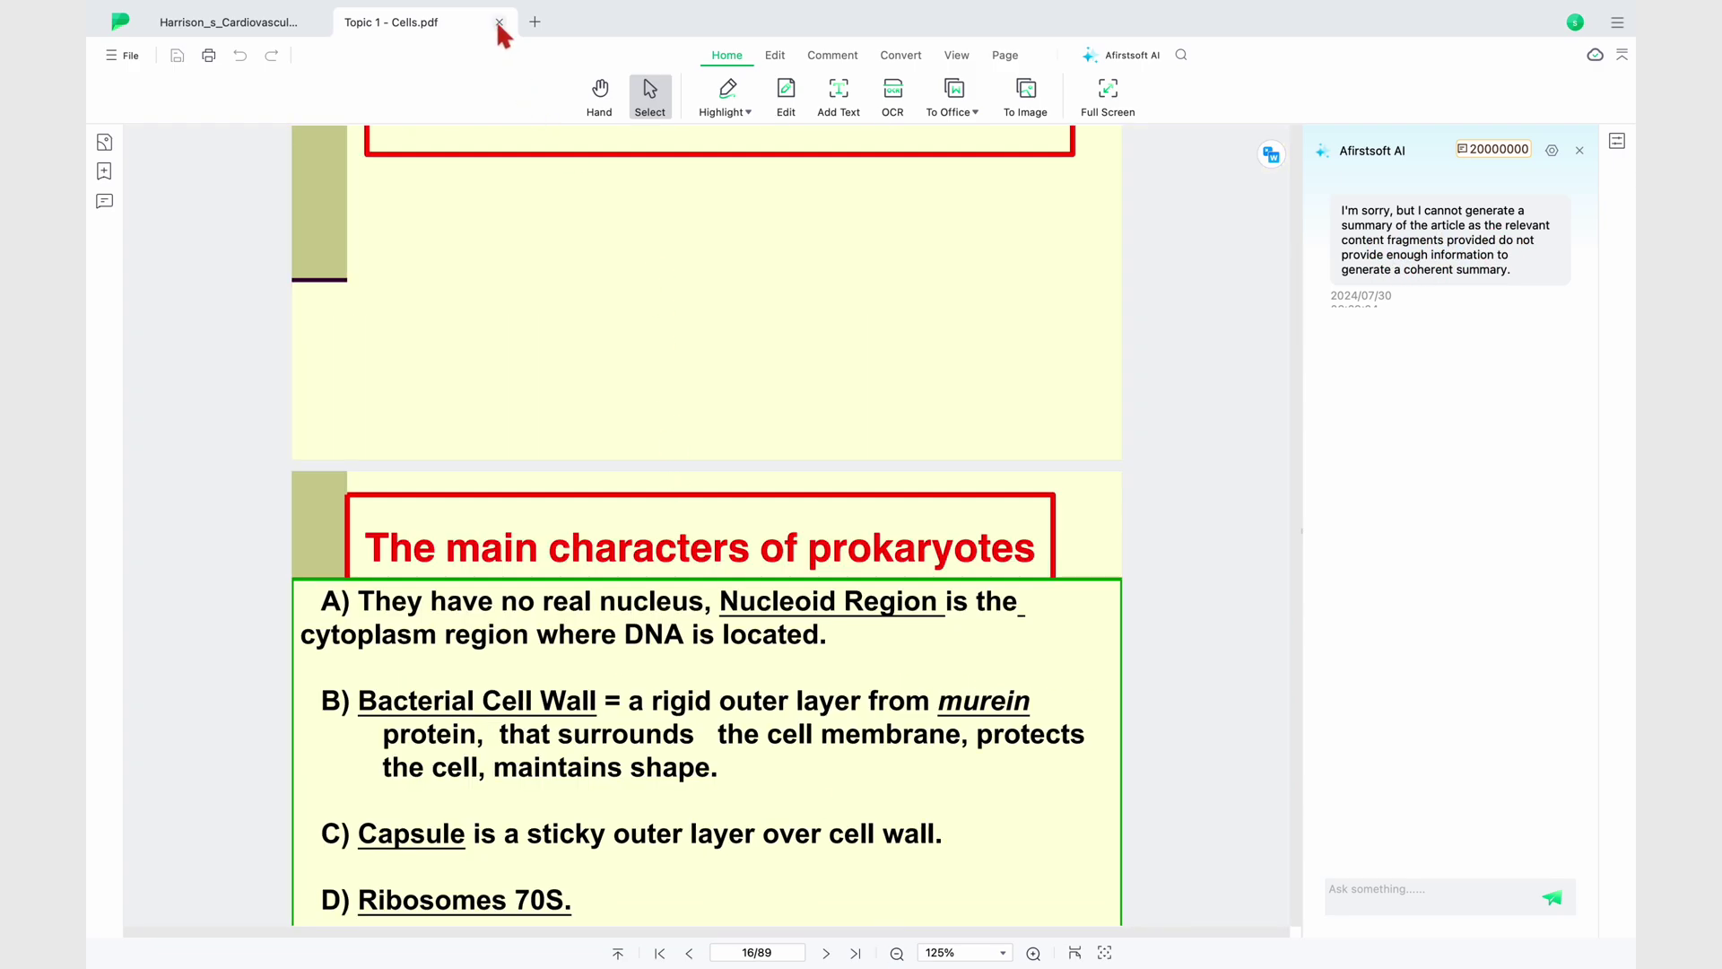
- Open I-1.pdf from My Cloud and ask the AI to list the bonds it mentions
left_click(122, 22)
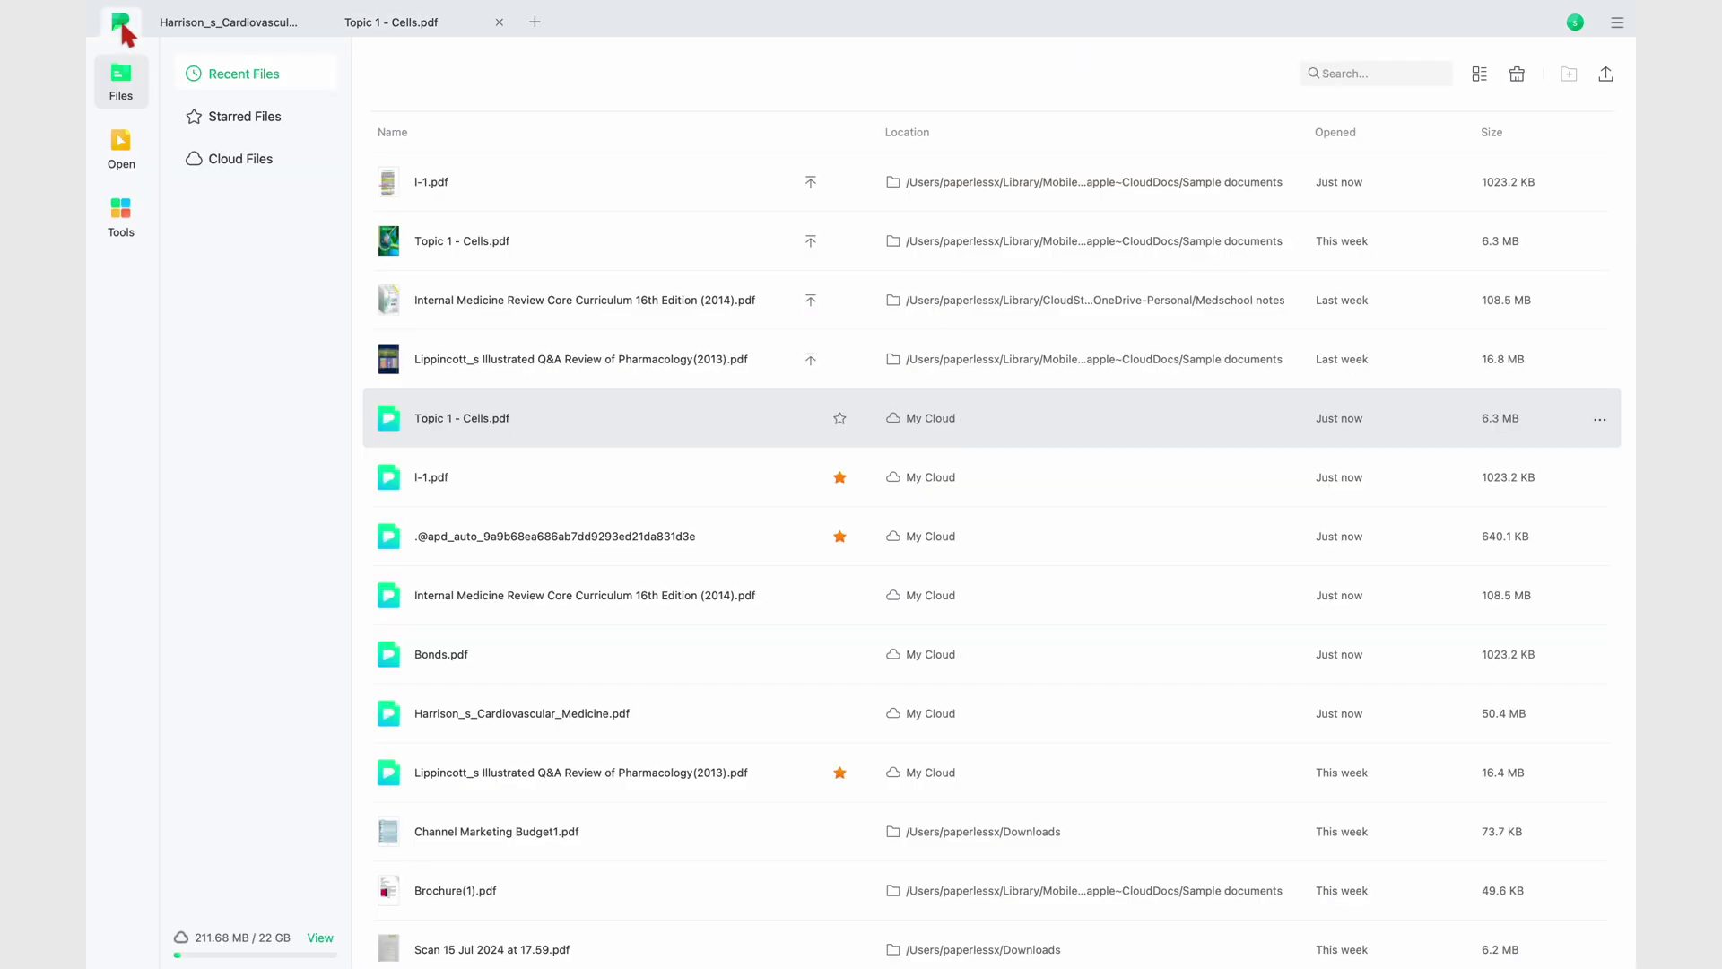
double_click(595, 478)
left_click(1132, 56)
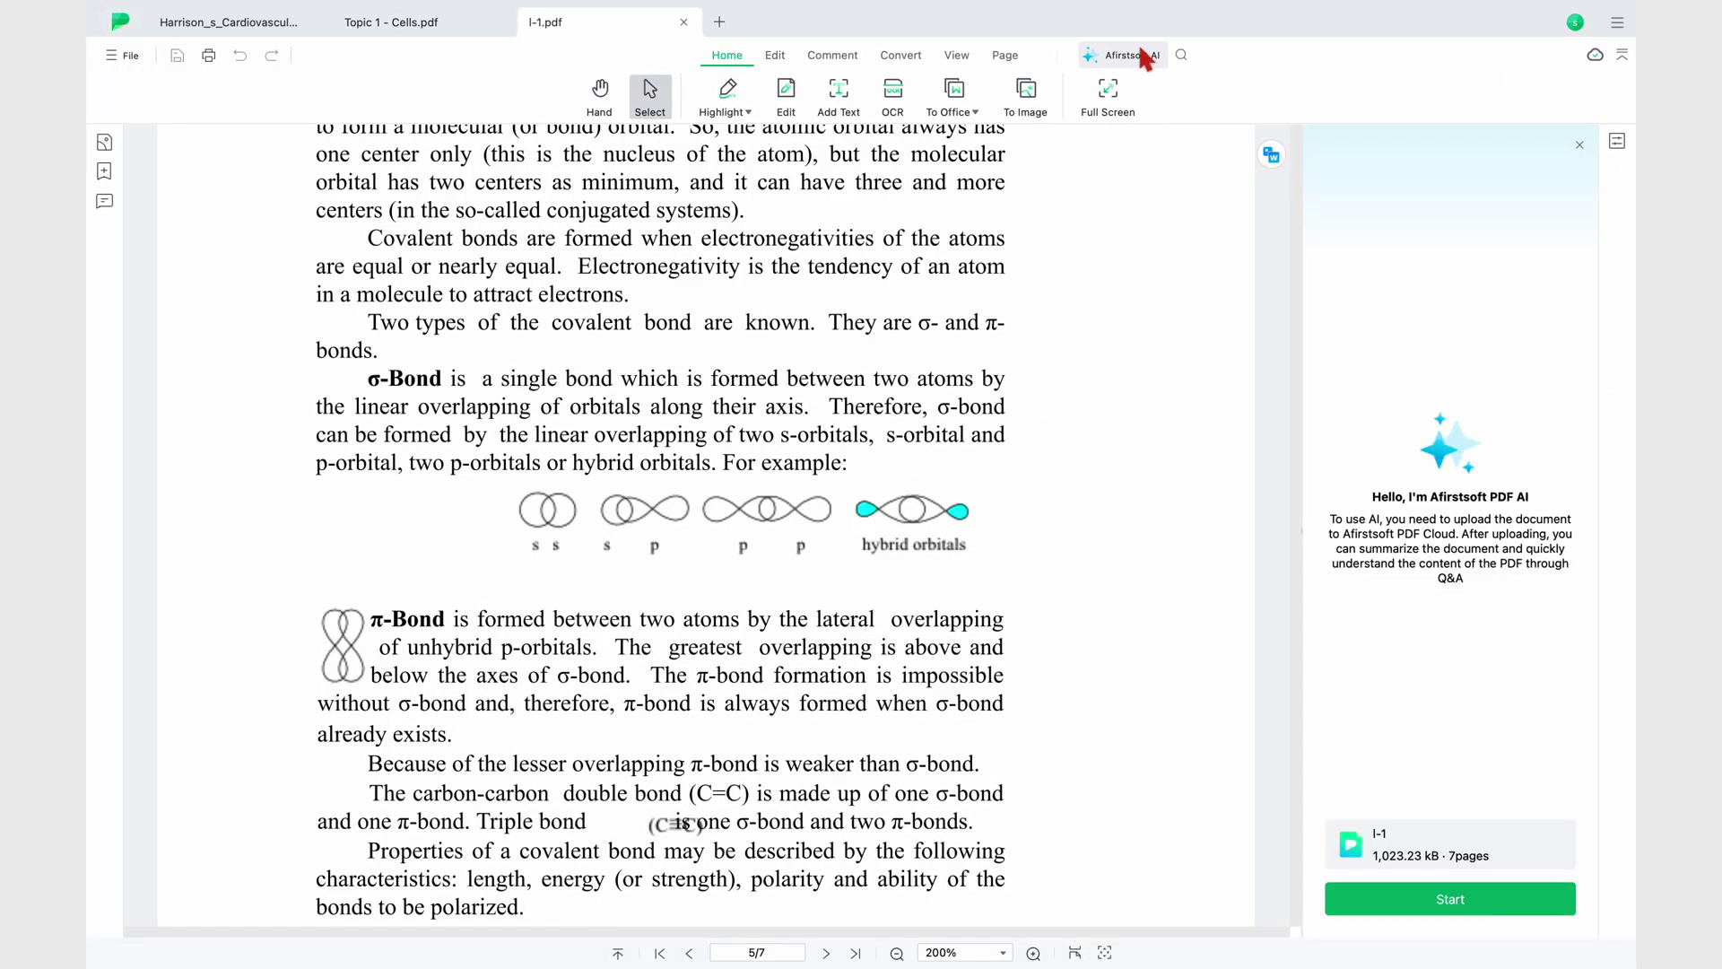
type("Lia")
type("t the names of the bonds mentioned in the PDF")
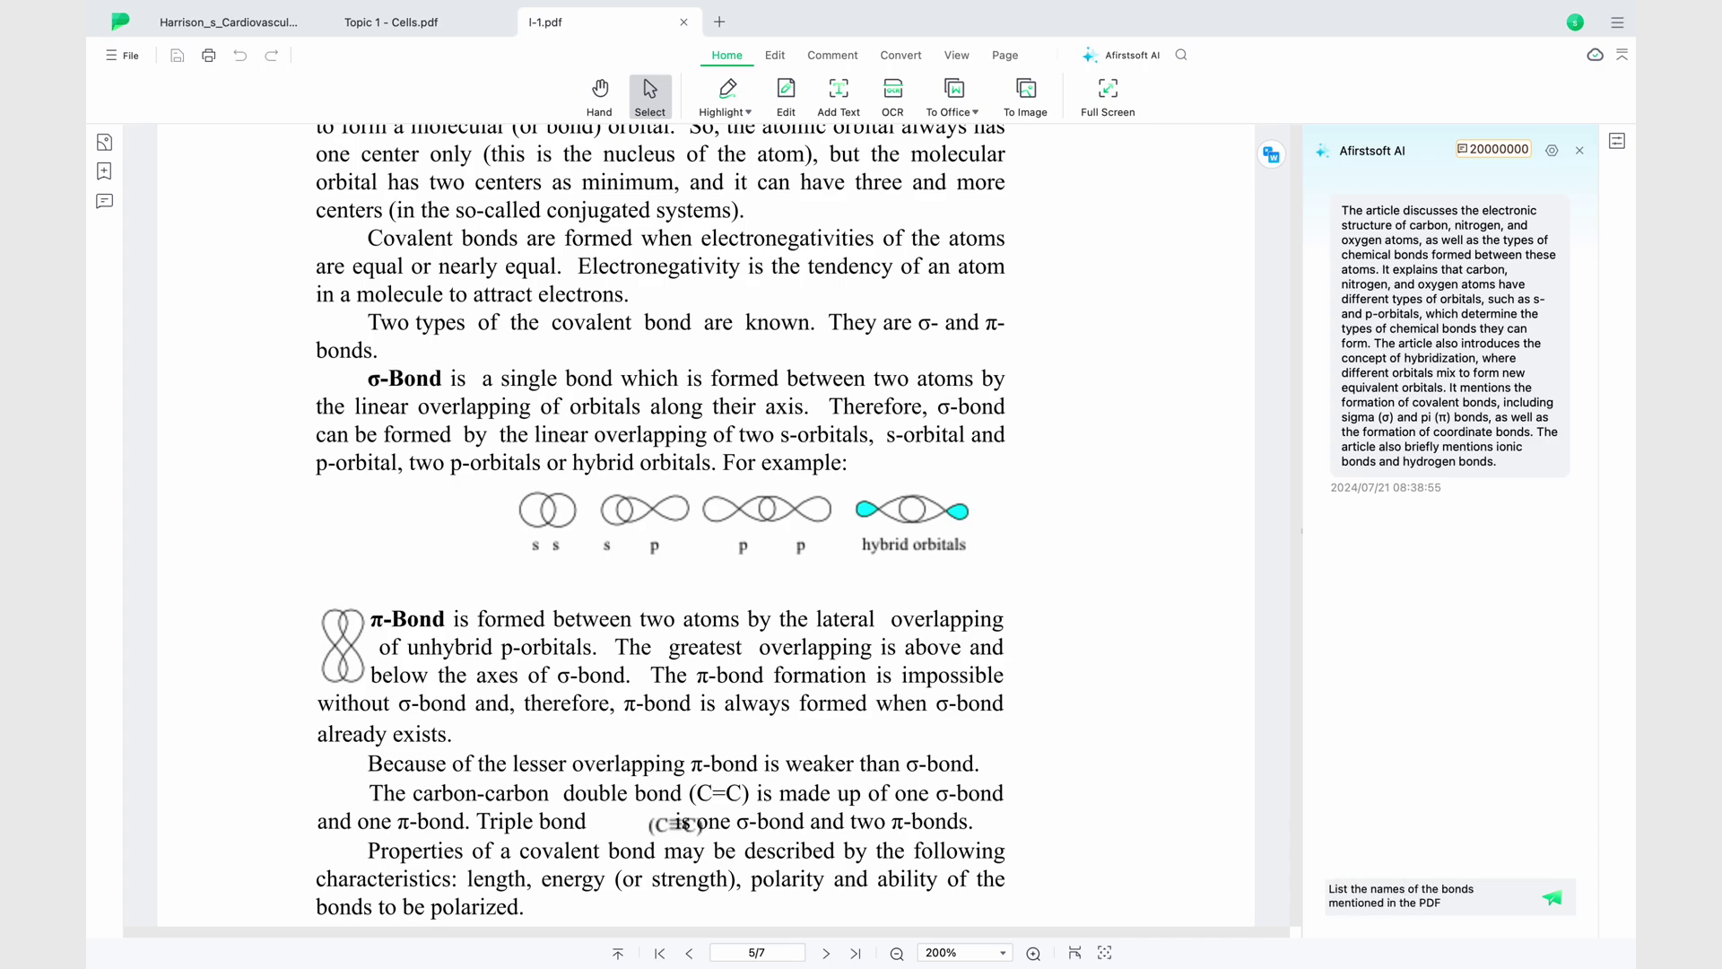
key("Return")
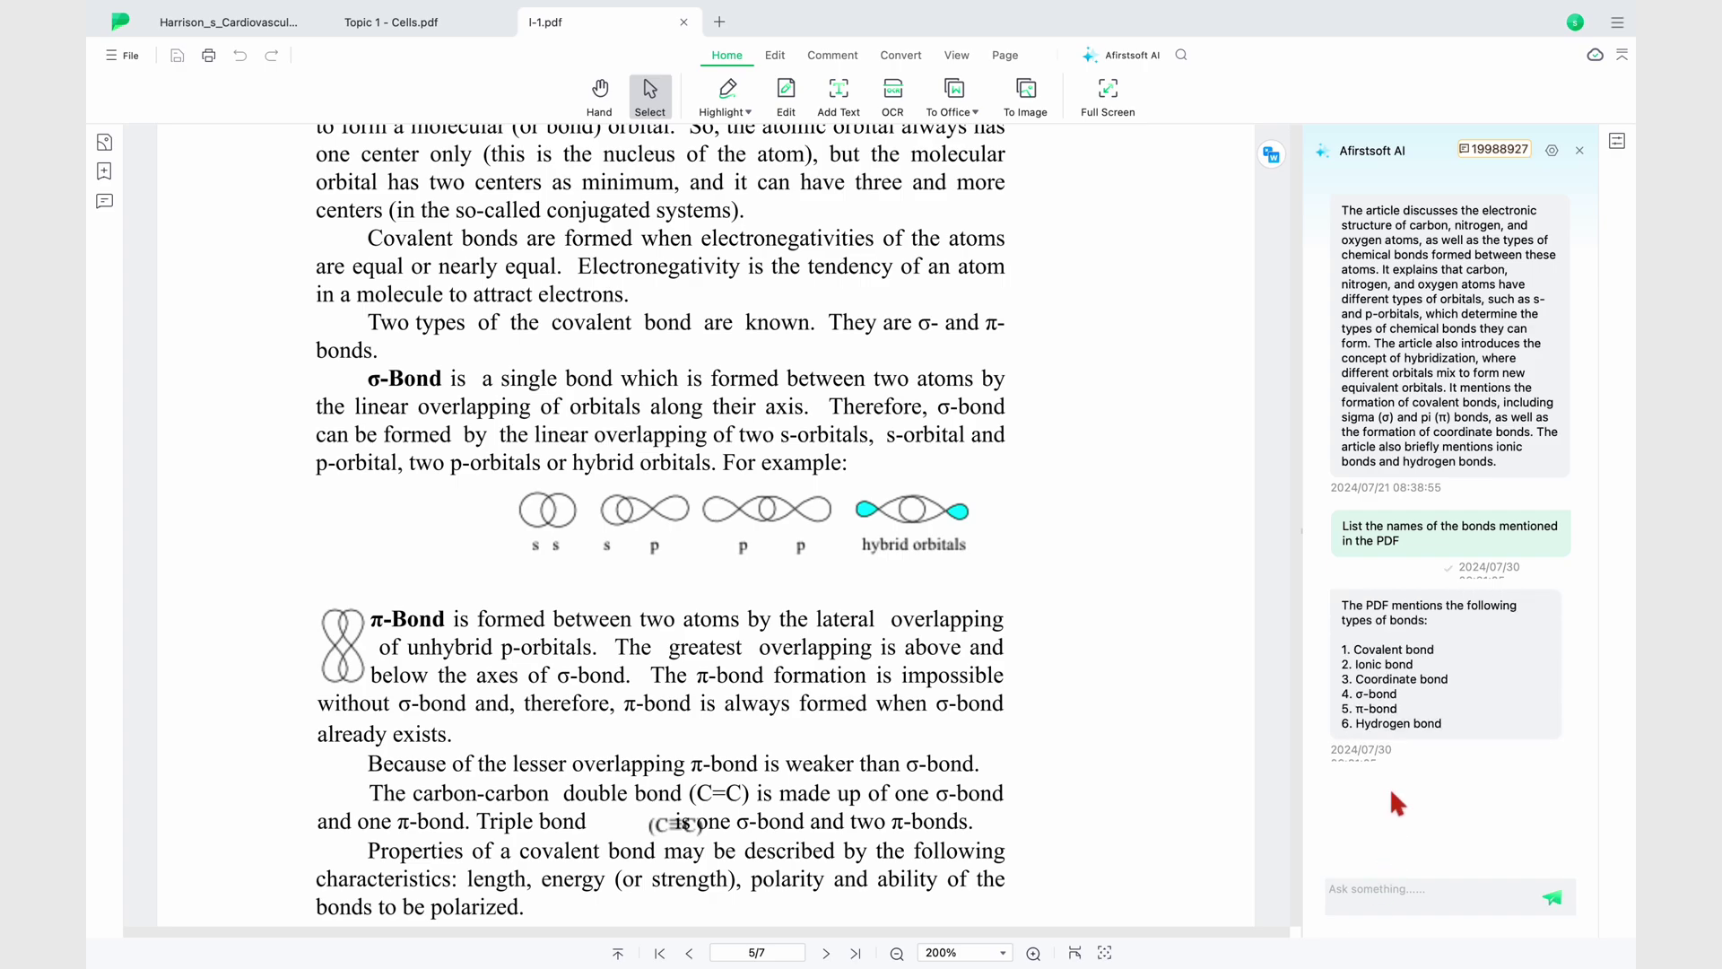
- Ask the AI to clarify items 4 and 5, then review its answer
type("clarify on numbers 4. and 5.")
key("Return")
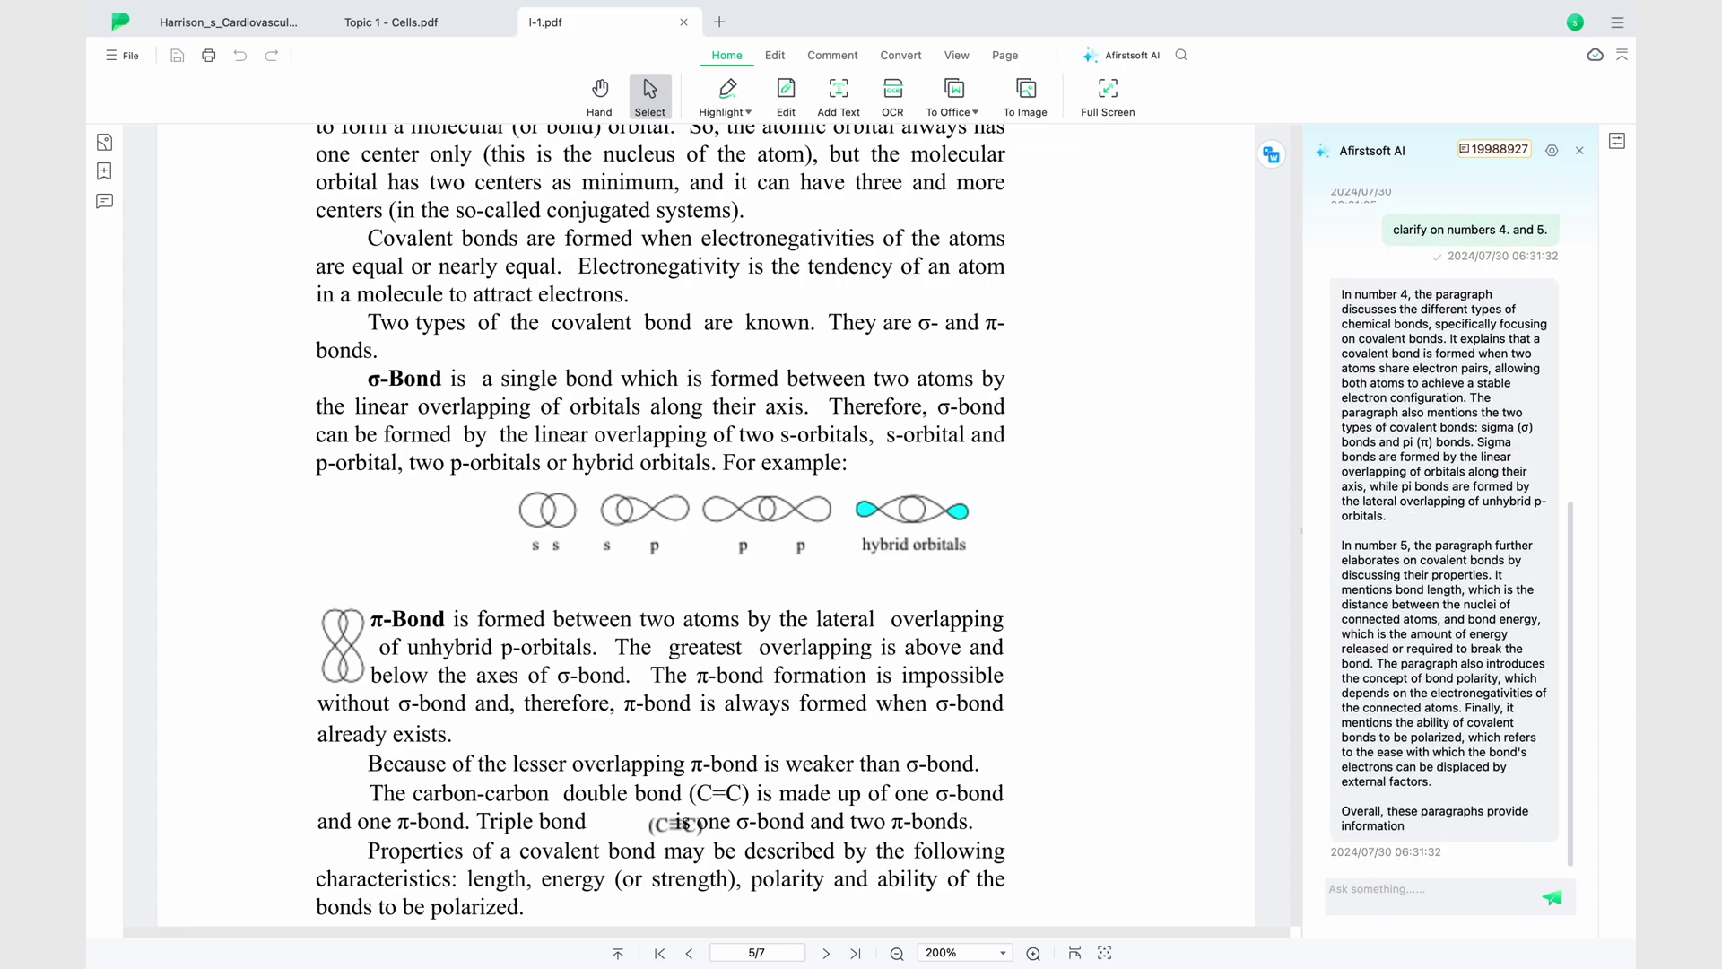
scroll(1446, 532, "up", 5)
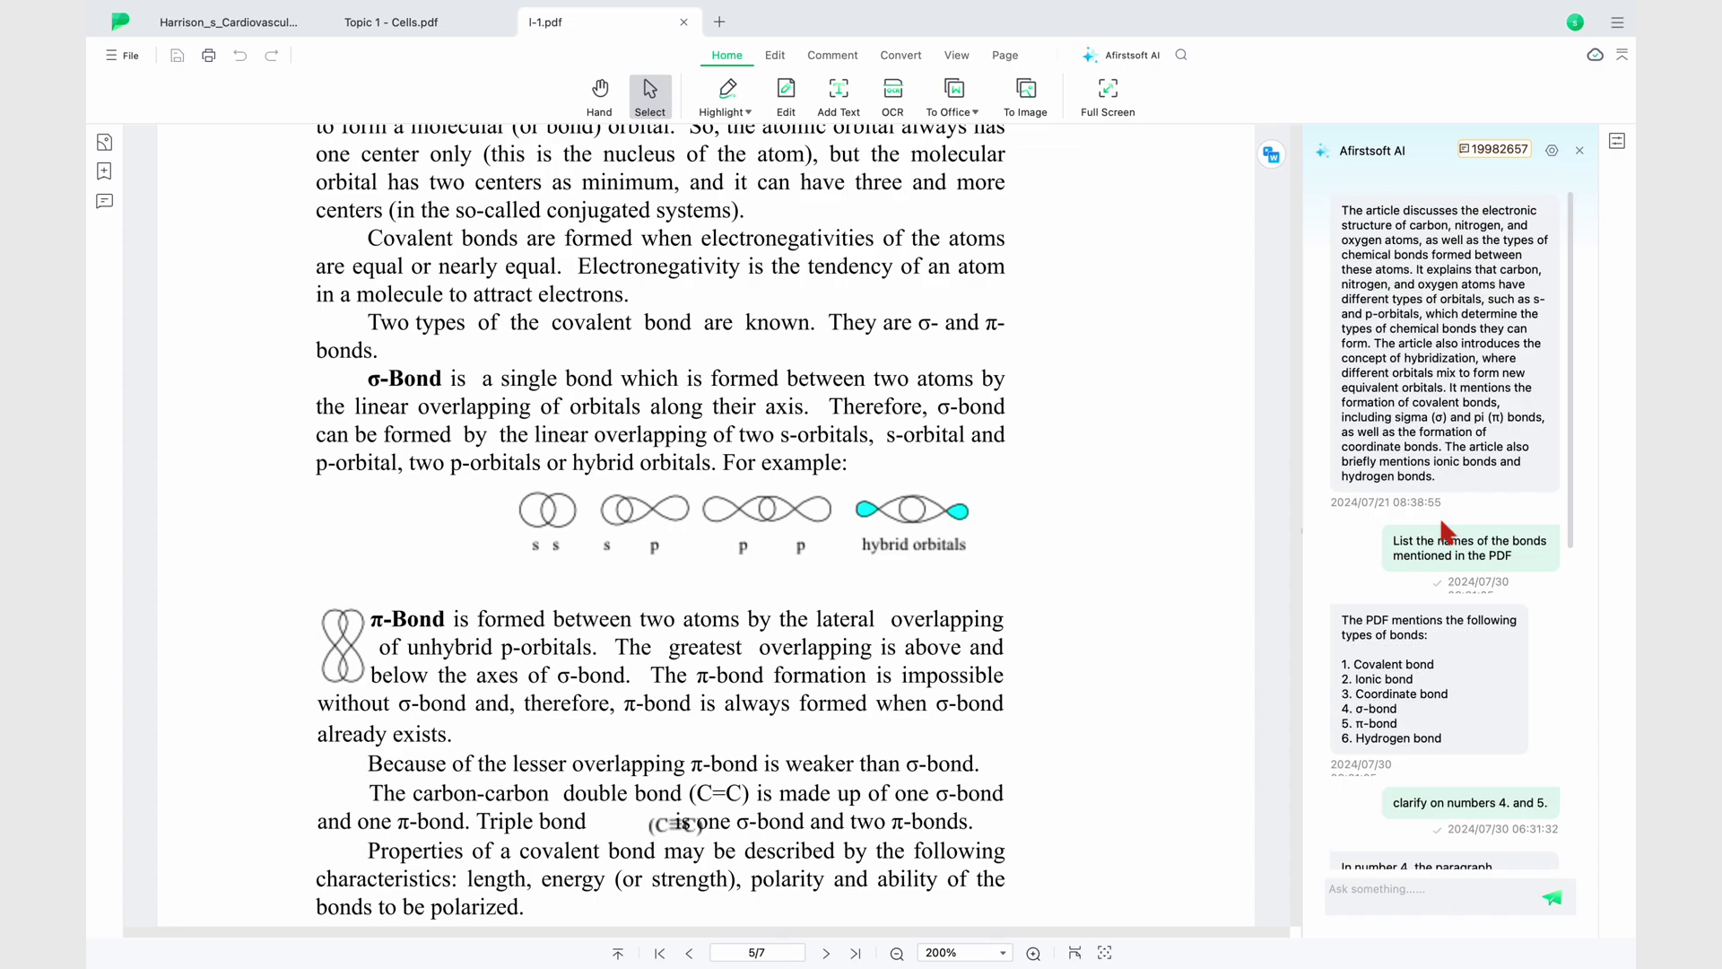
scroll(1448, 414, "down", 5)
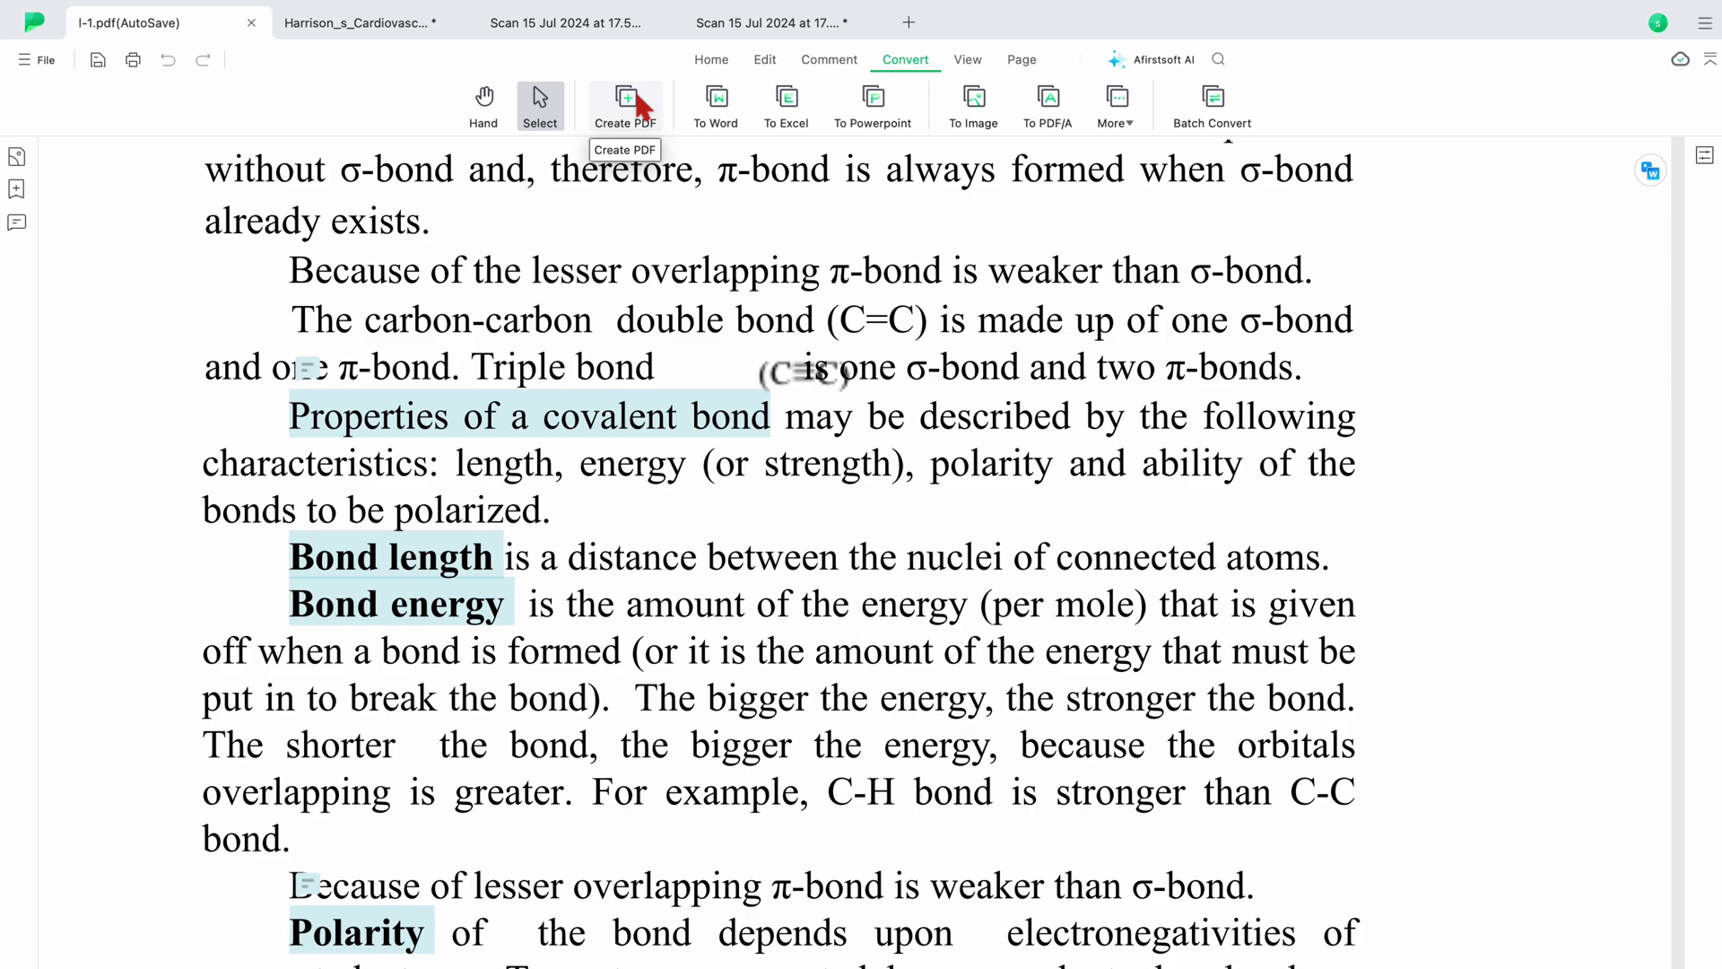
- Create a PDF from Brochure.docx, found by searching 'sample' and opening the Sample documents folder
left_click(640, 105)
scroll(728, 401, "down", 6)
scroll(736, 417, "down", 5)
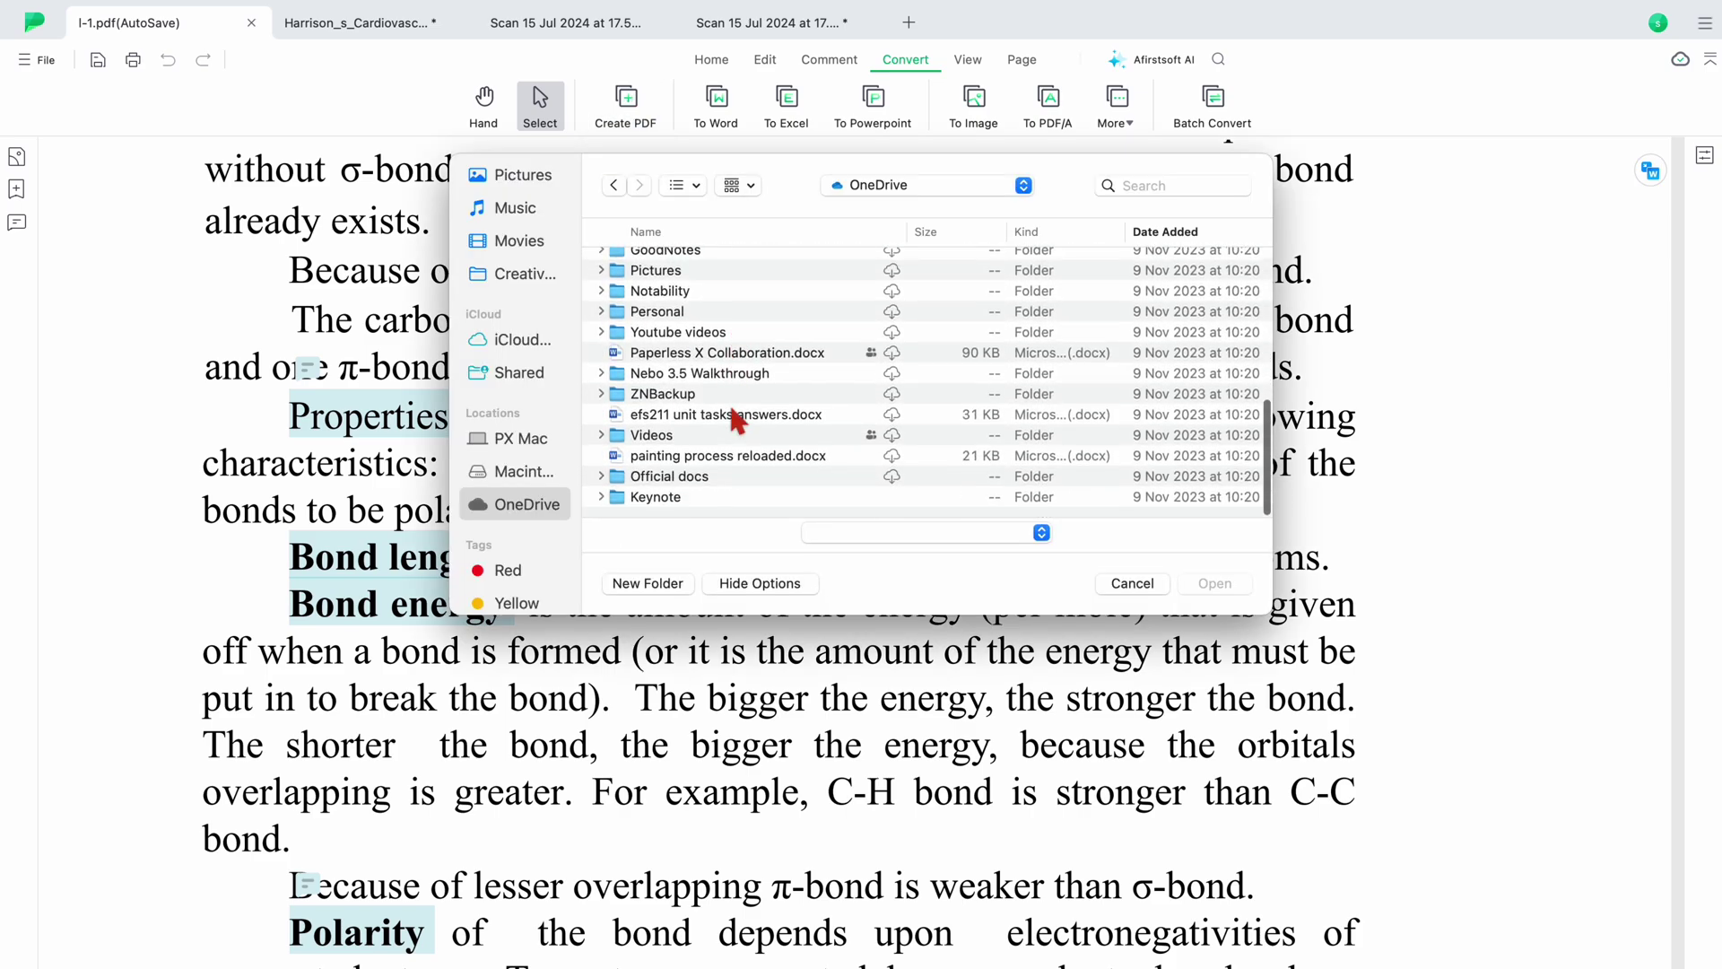
scroll(958, 292, "up", 10)
left_click(1175, 185)
type("sams")
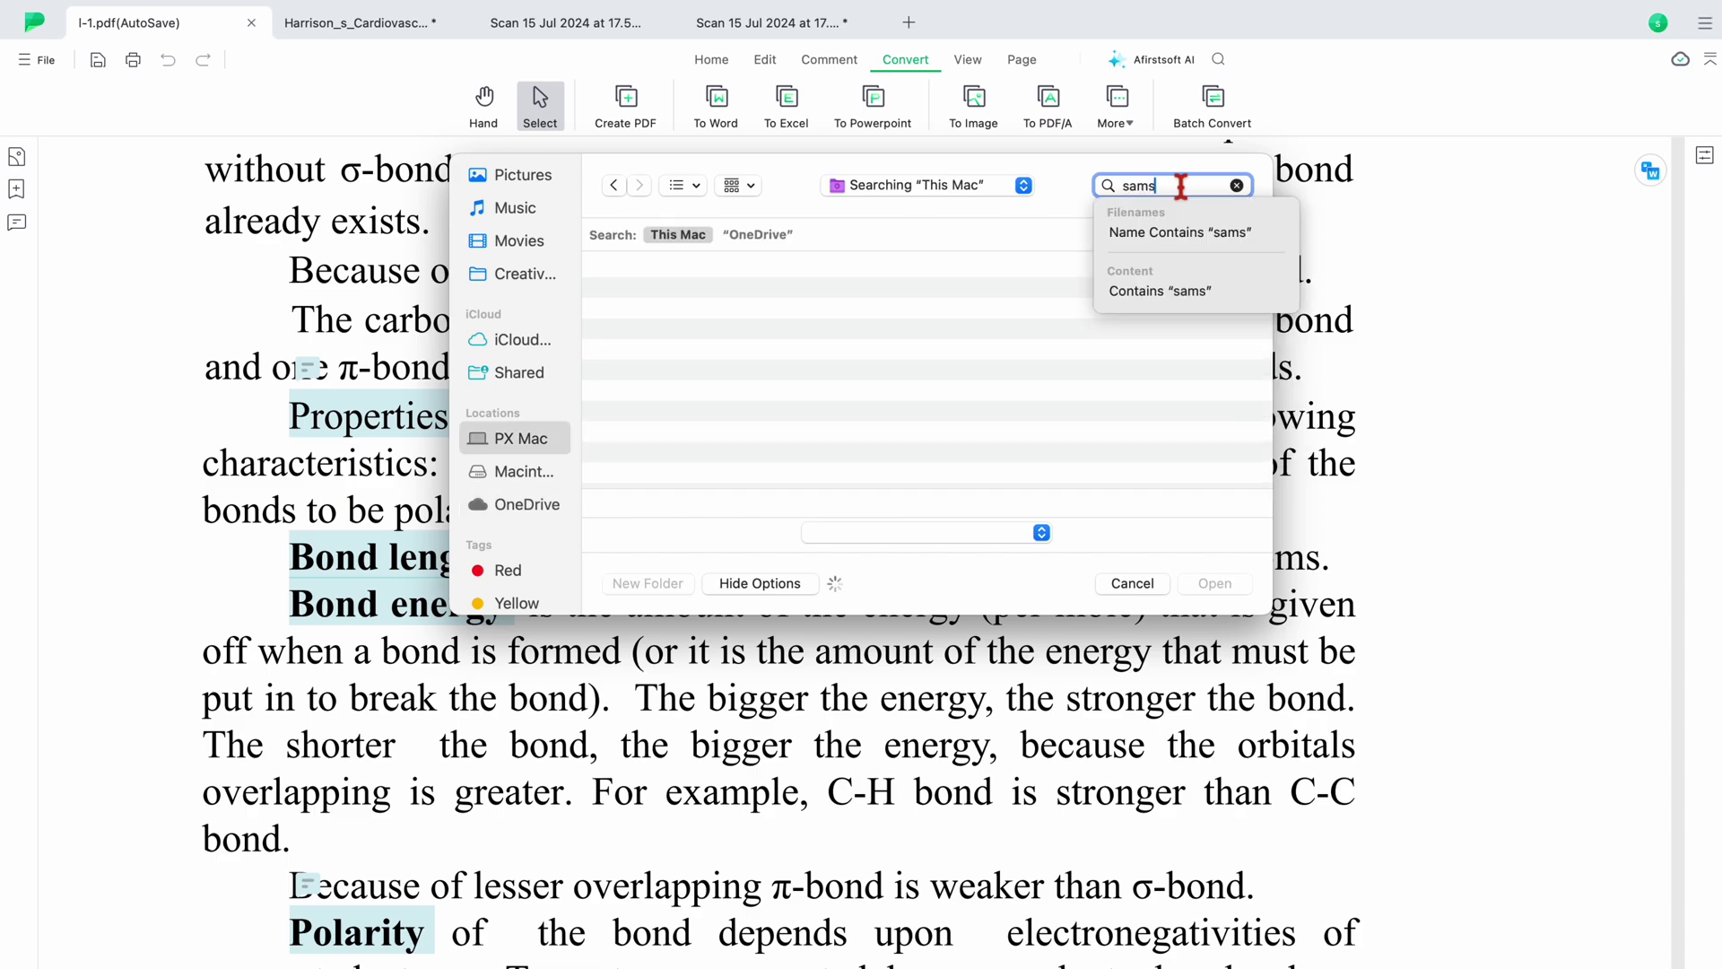
key("BackSpace")
type("ple")
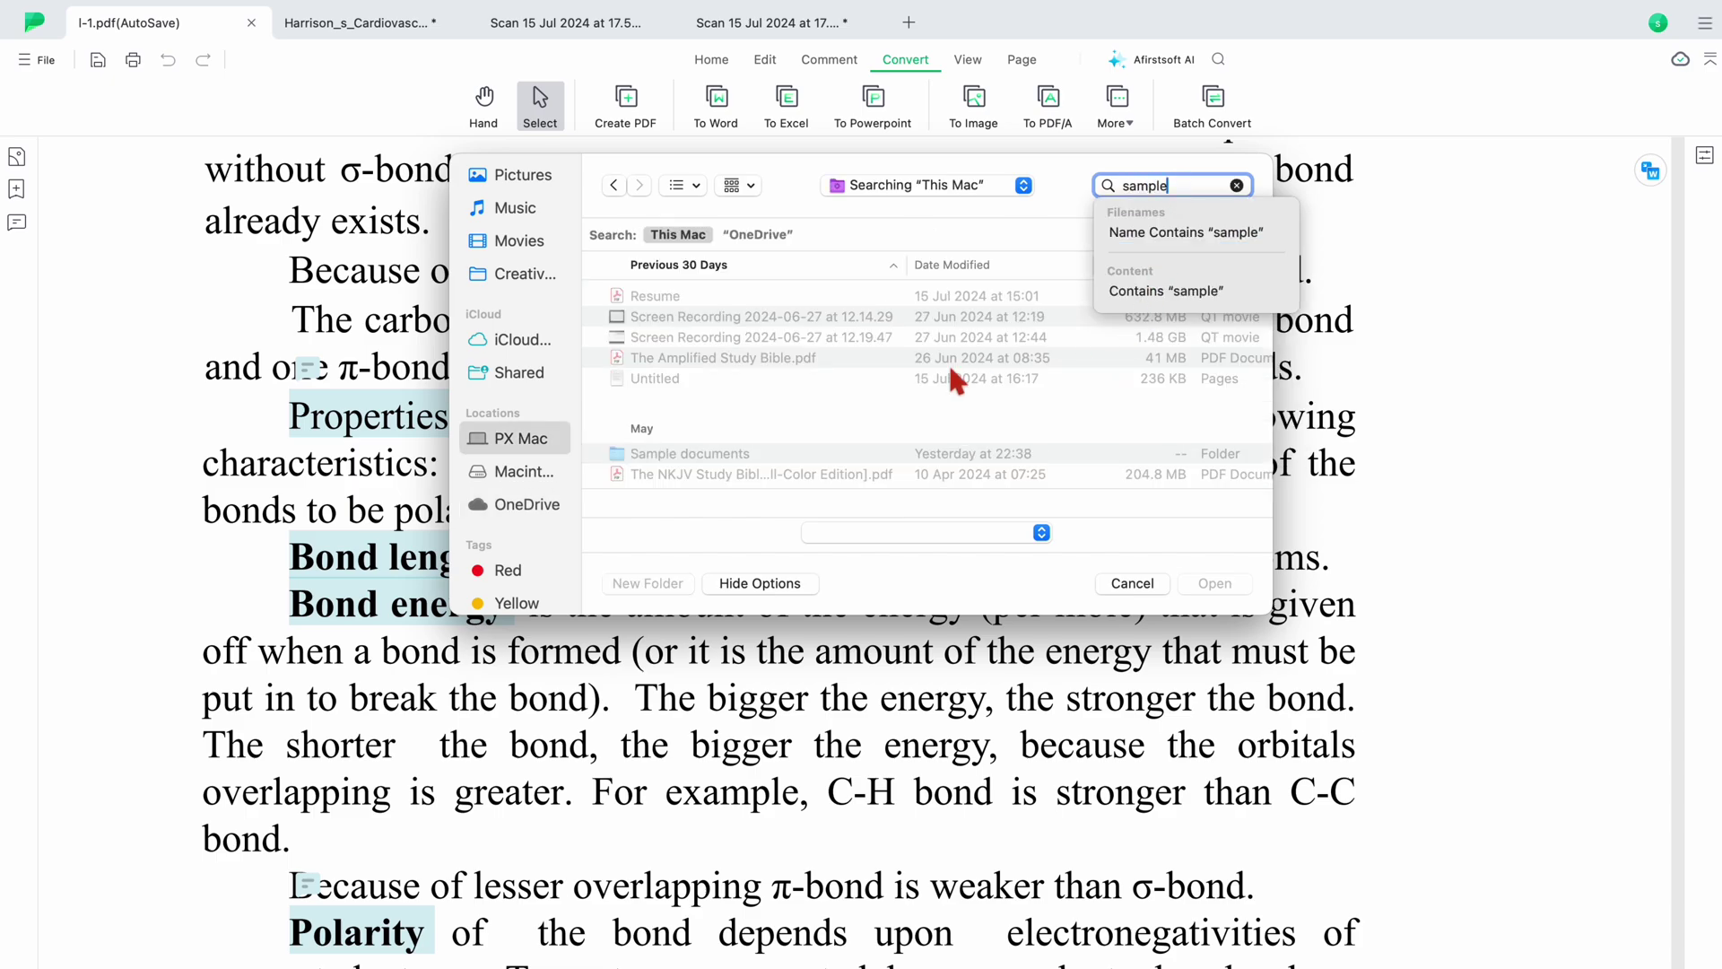
double_click(786, 448)
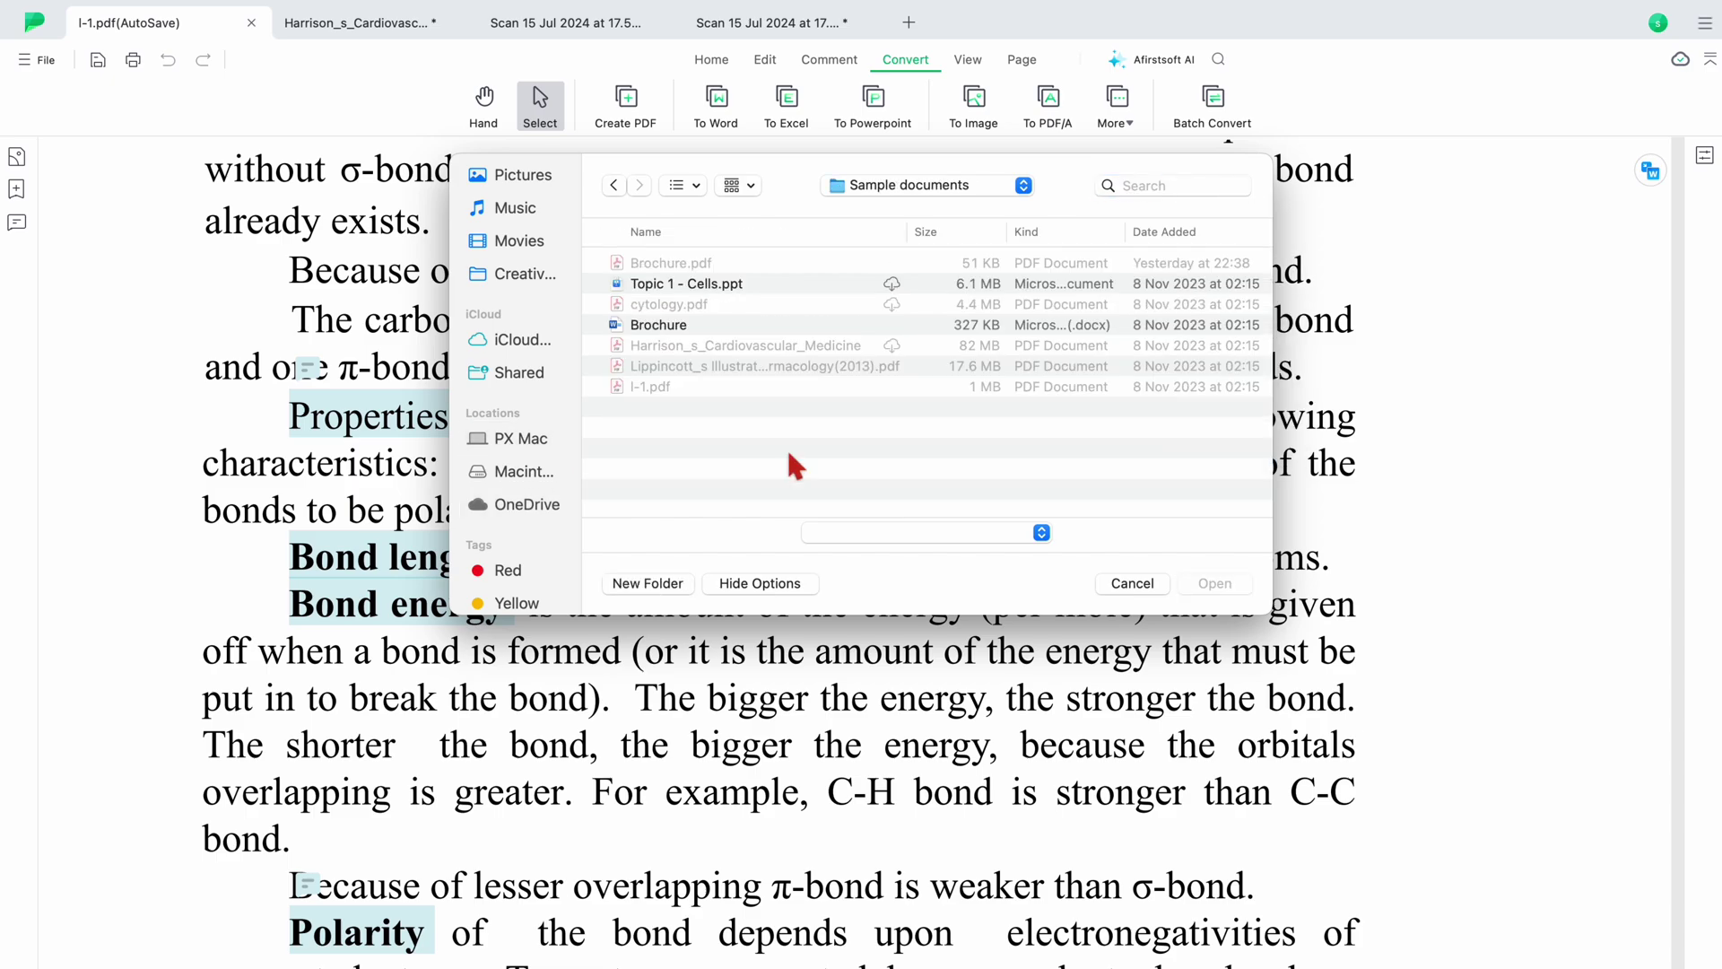
left_click(736, 323)
left_click(1211, 584)
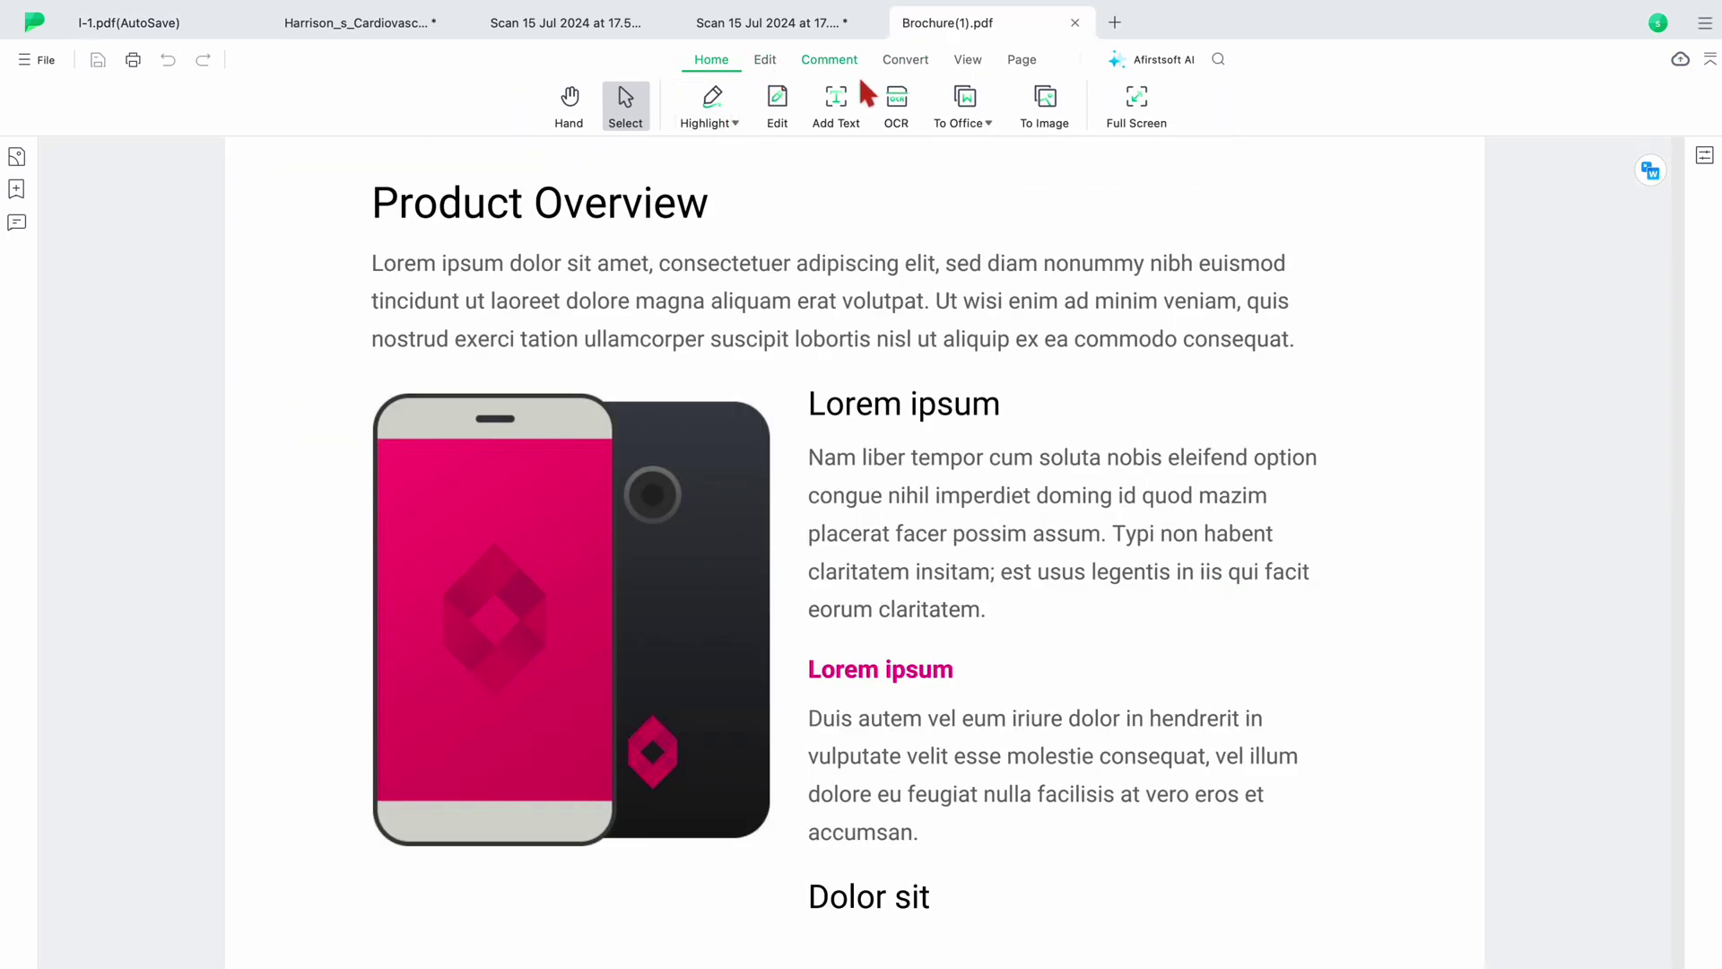
- Look through the extra conversion formats under Convert > More
left_click(905, 62)
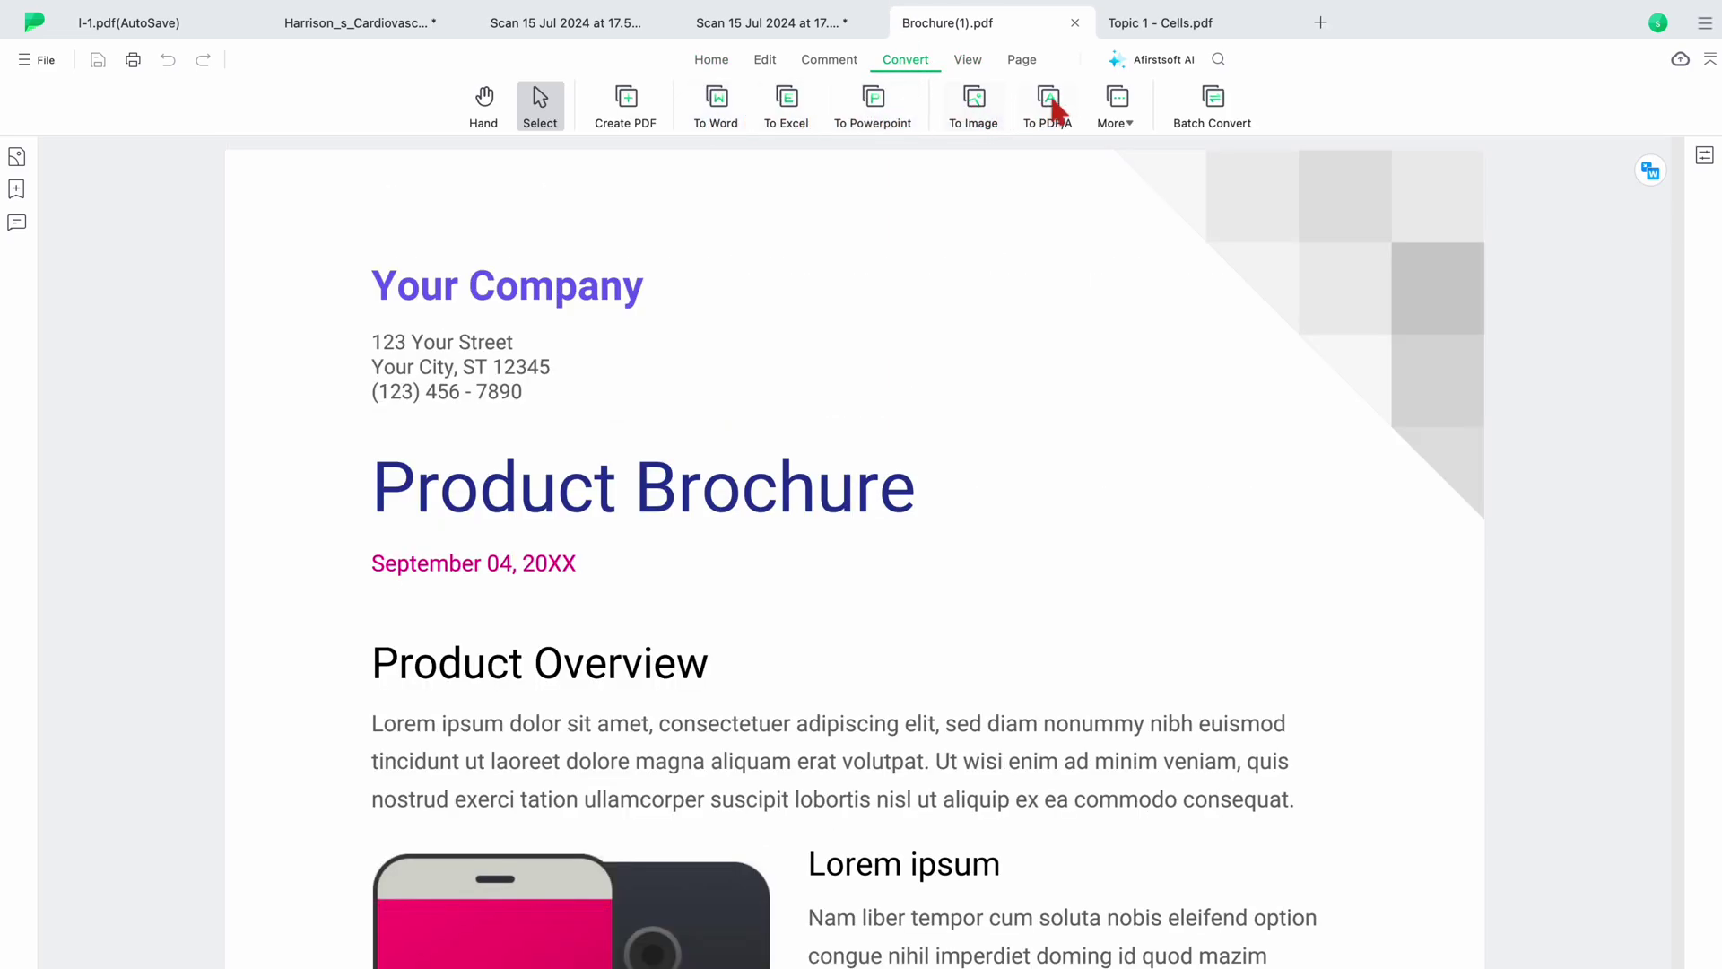
left_click(1123, 109)
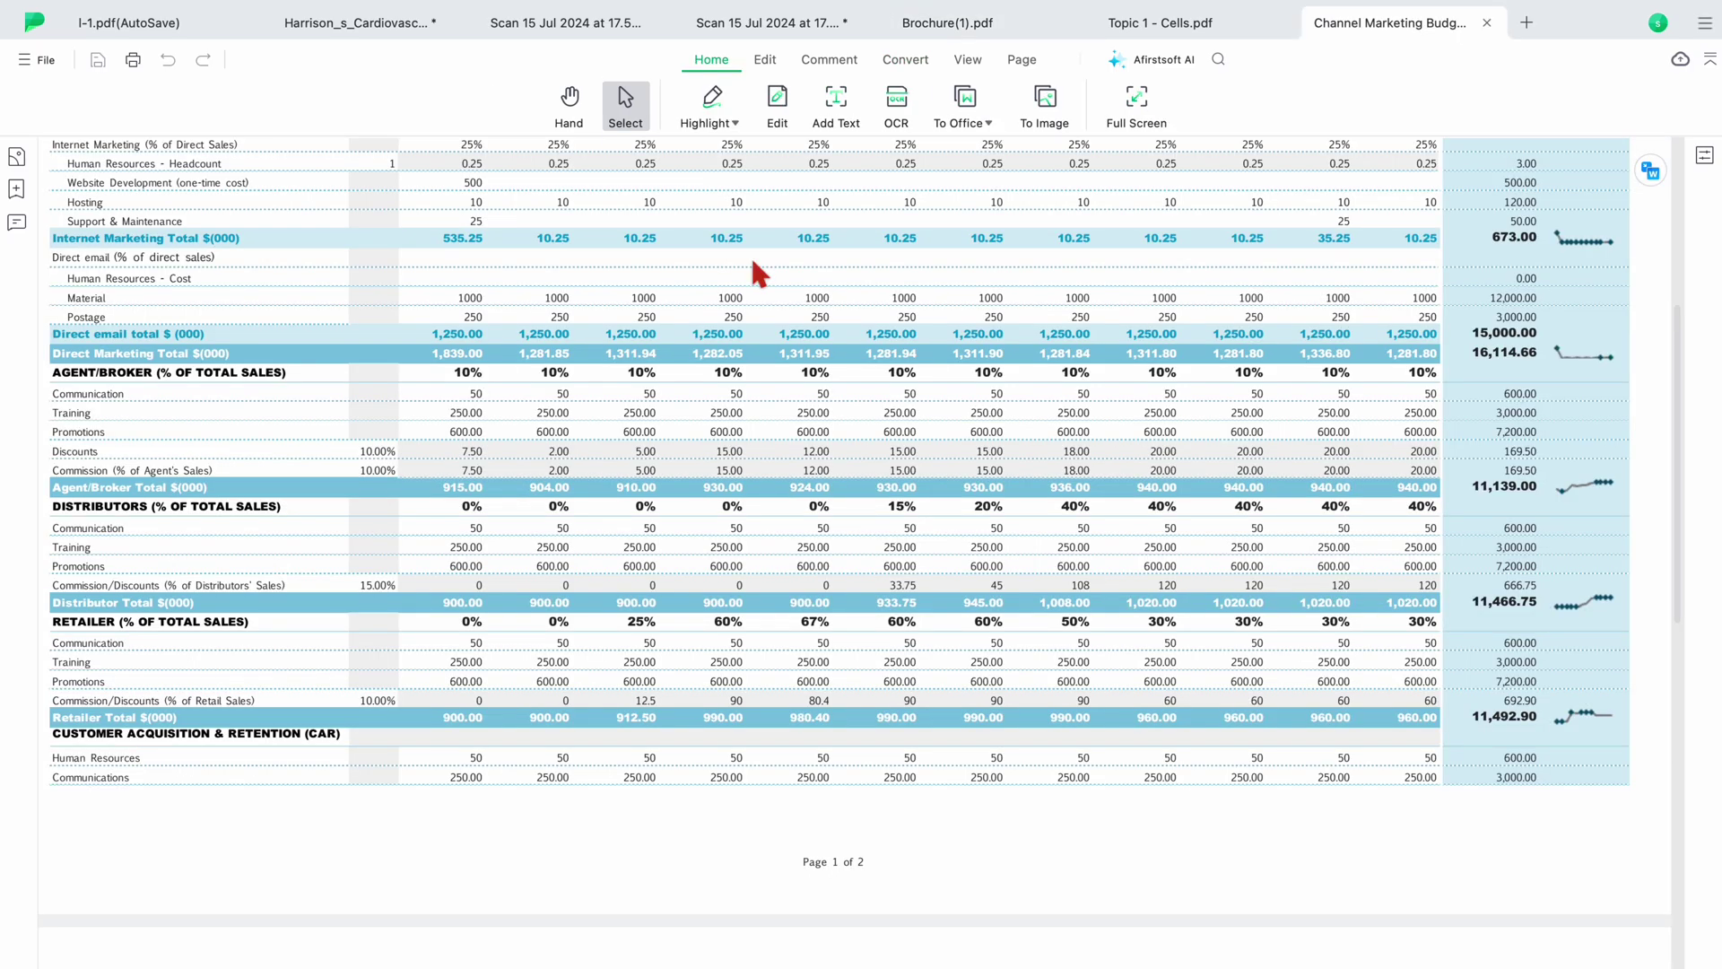
scroll(754, 509, "up", 5)
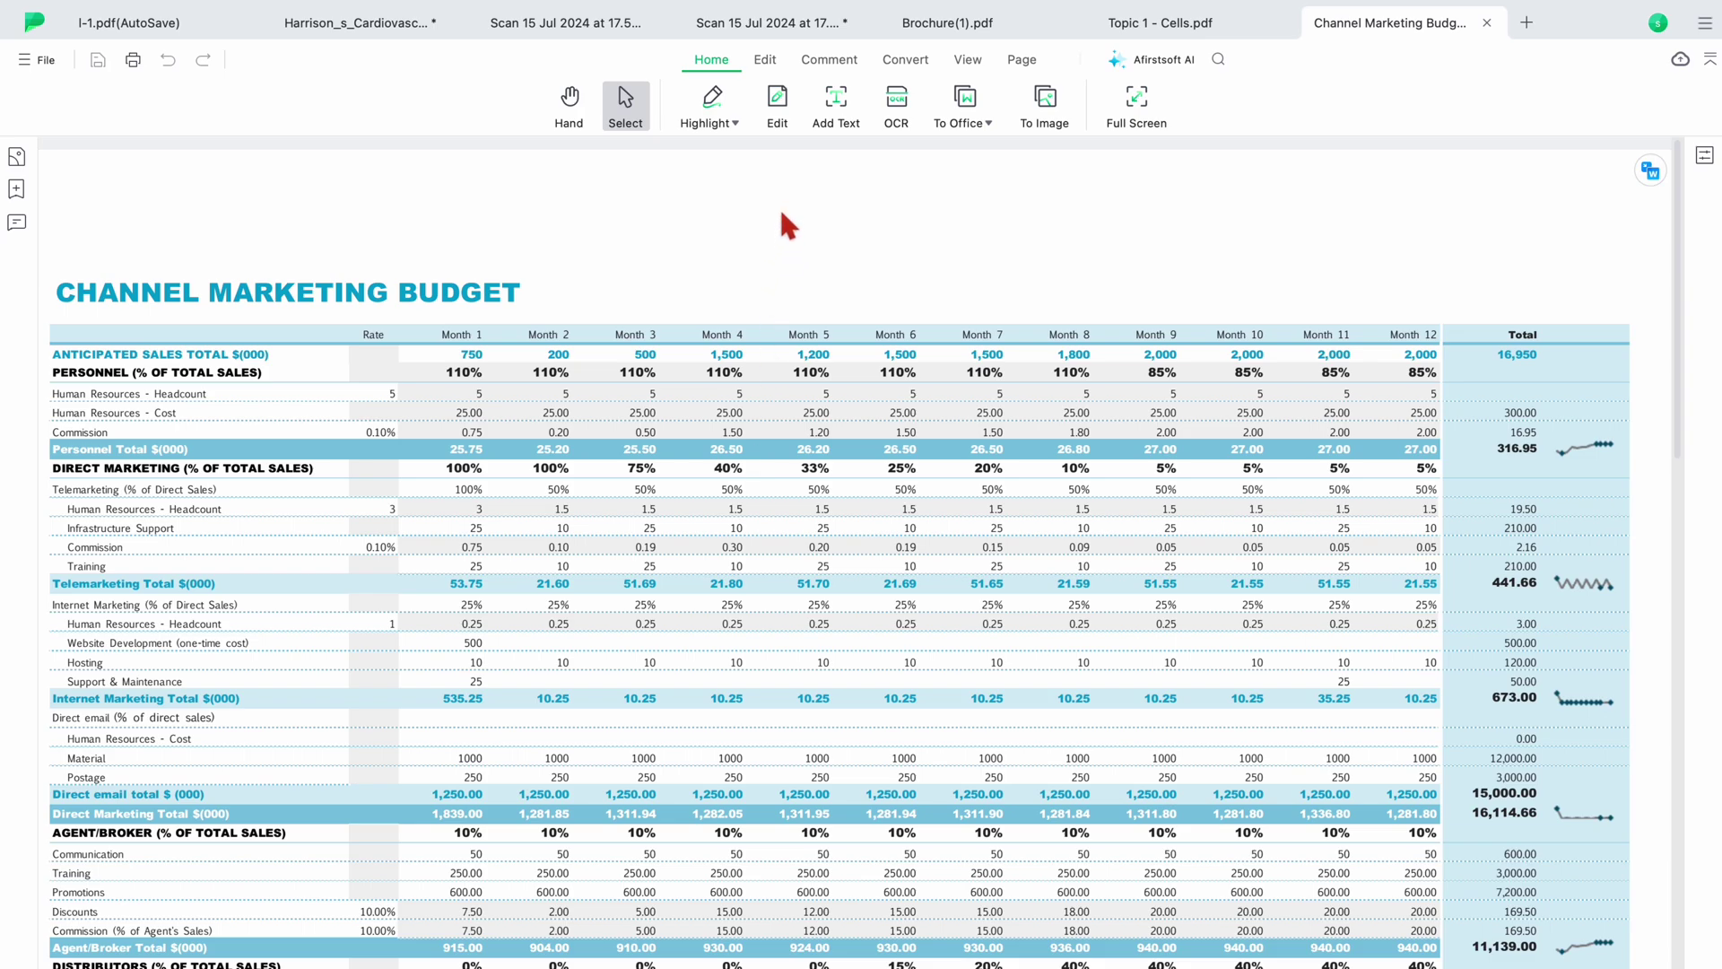
- Convert the Channel Marketing Budget PDF to Excel, keeping the output folder as Source Directory
left_click(908, 57)
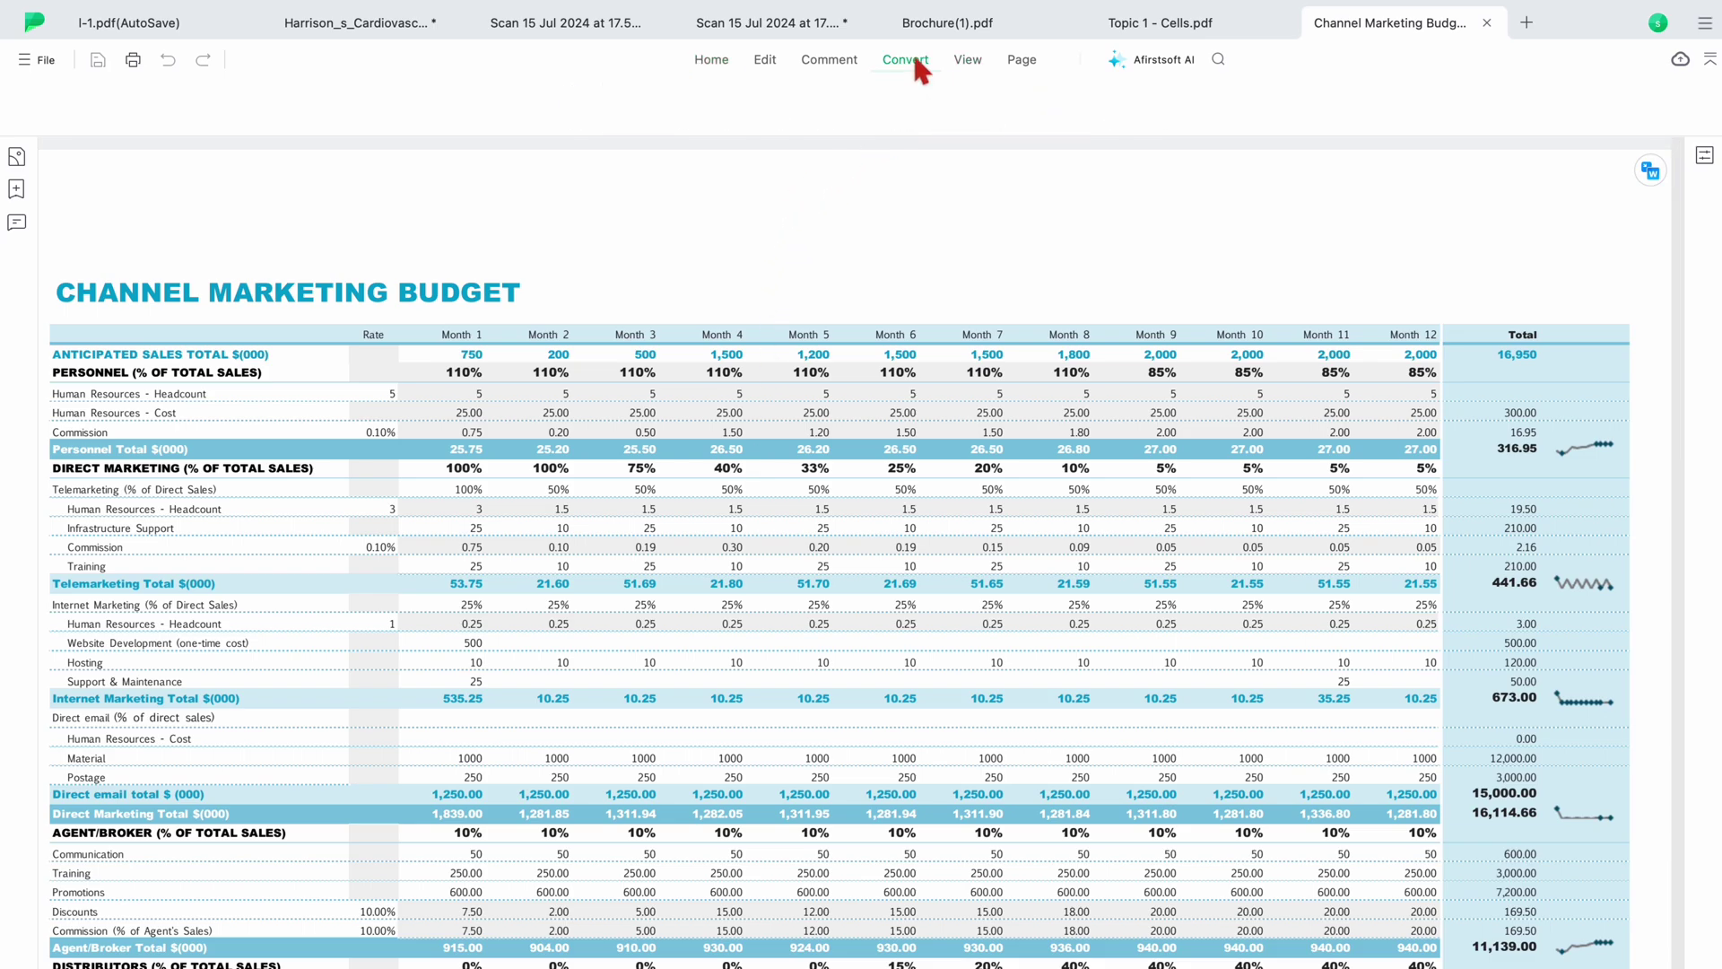
left_click(788, 108)
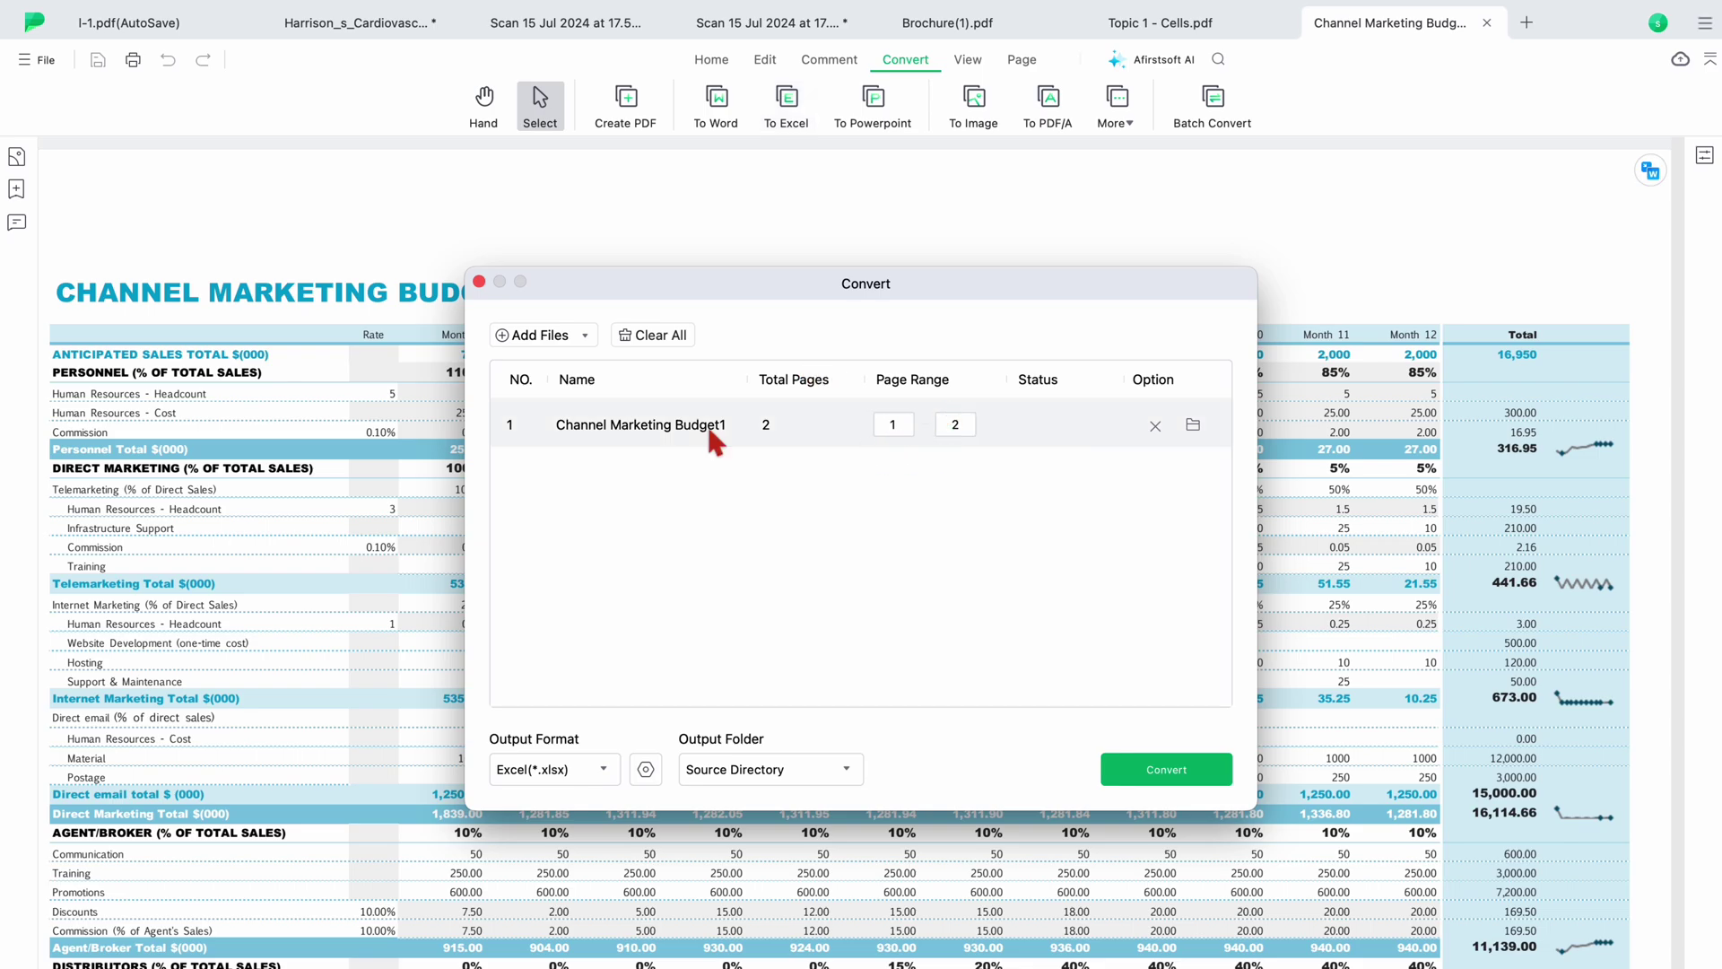
left_click(813, 768)
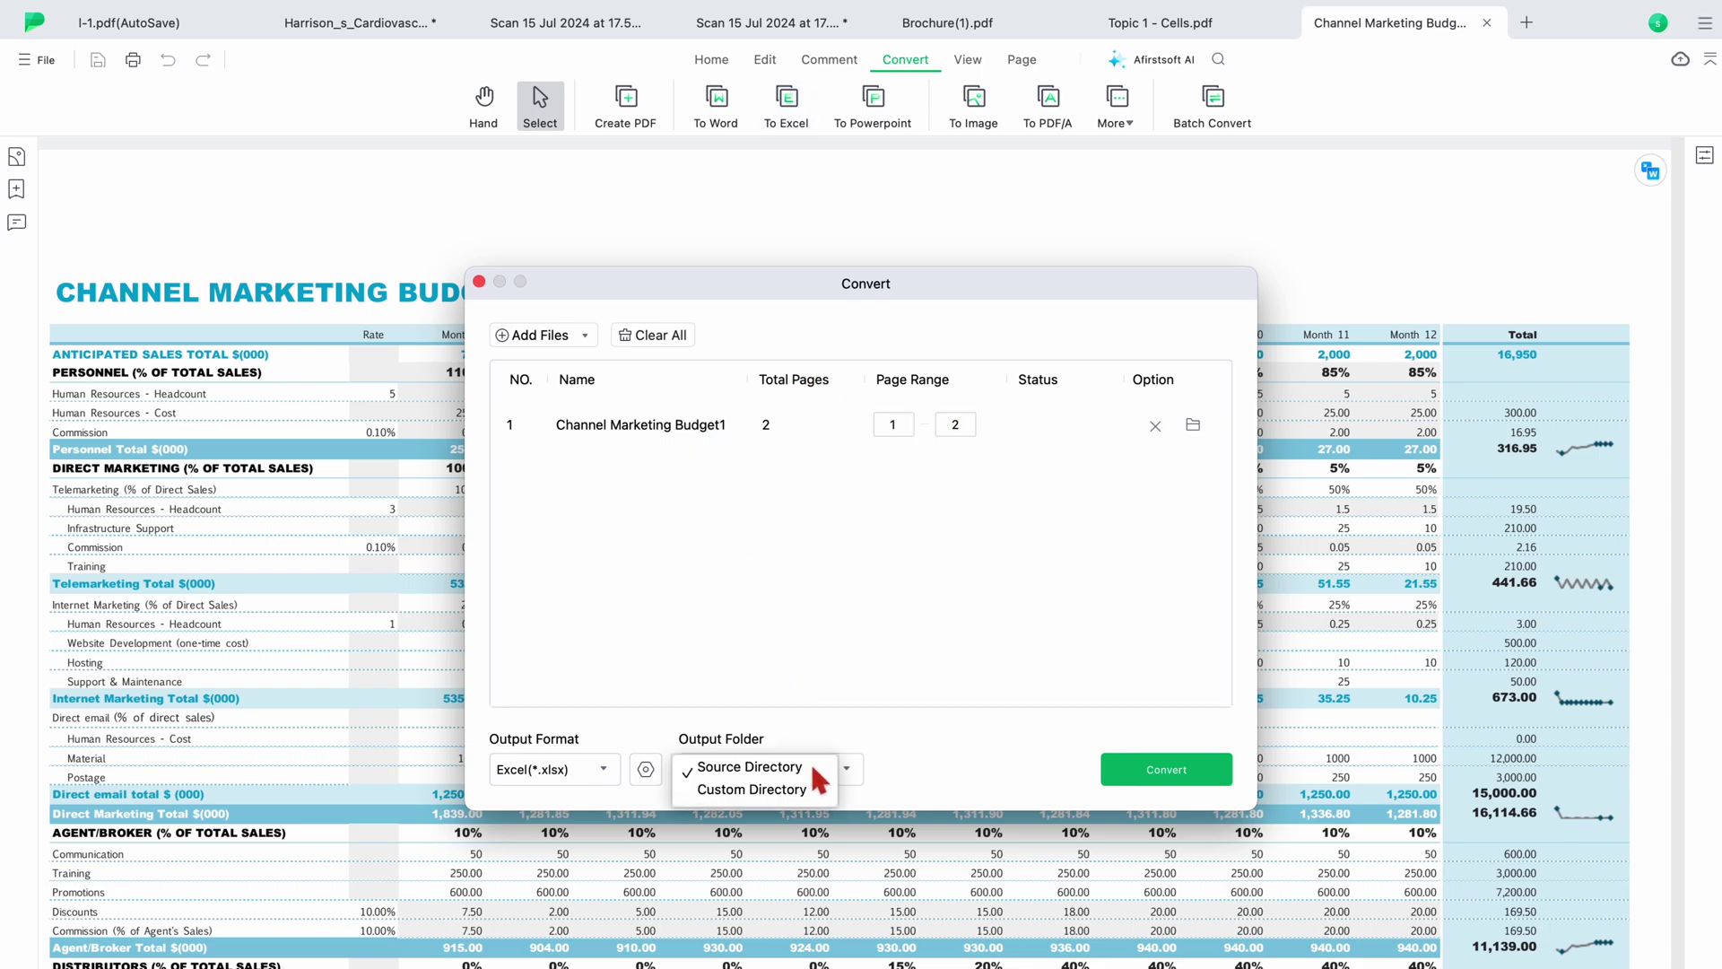
left_click(810, 762)
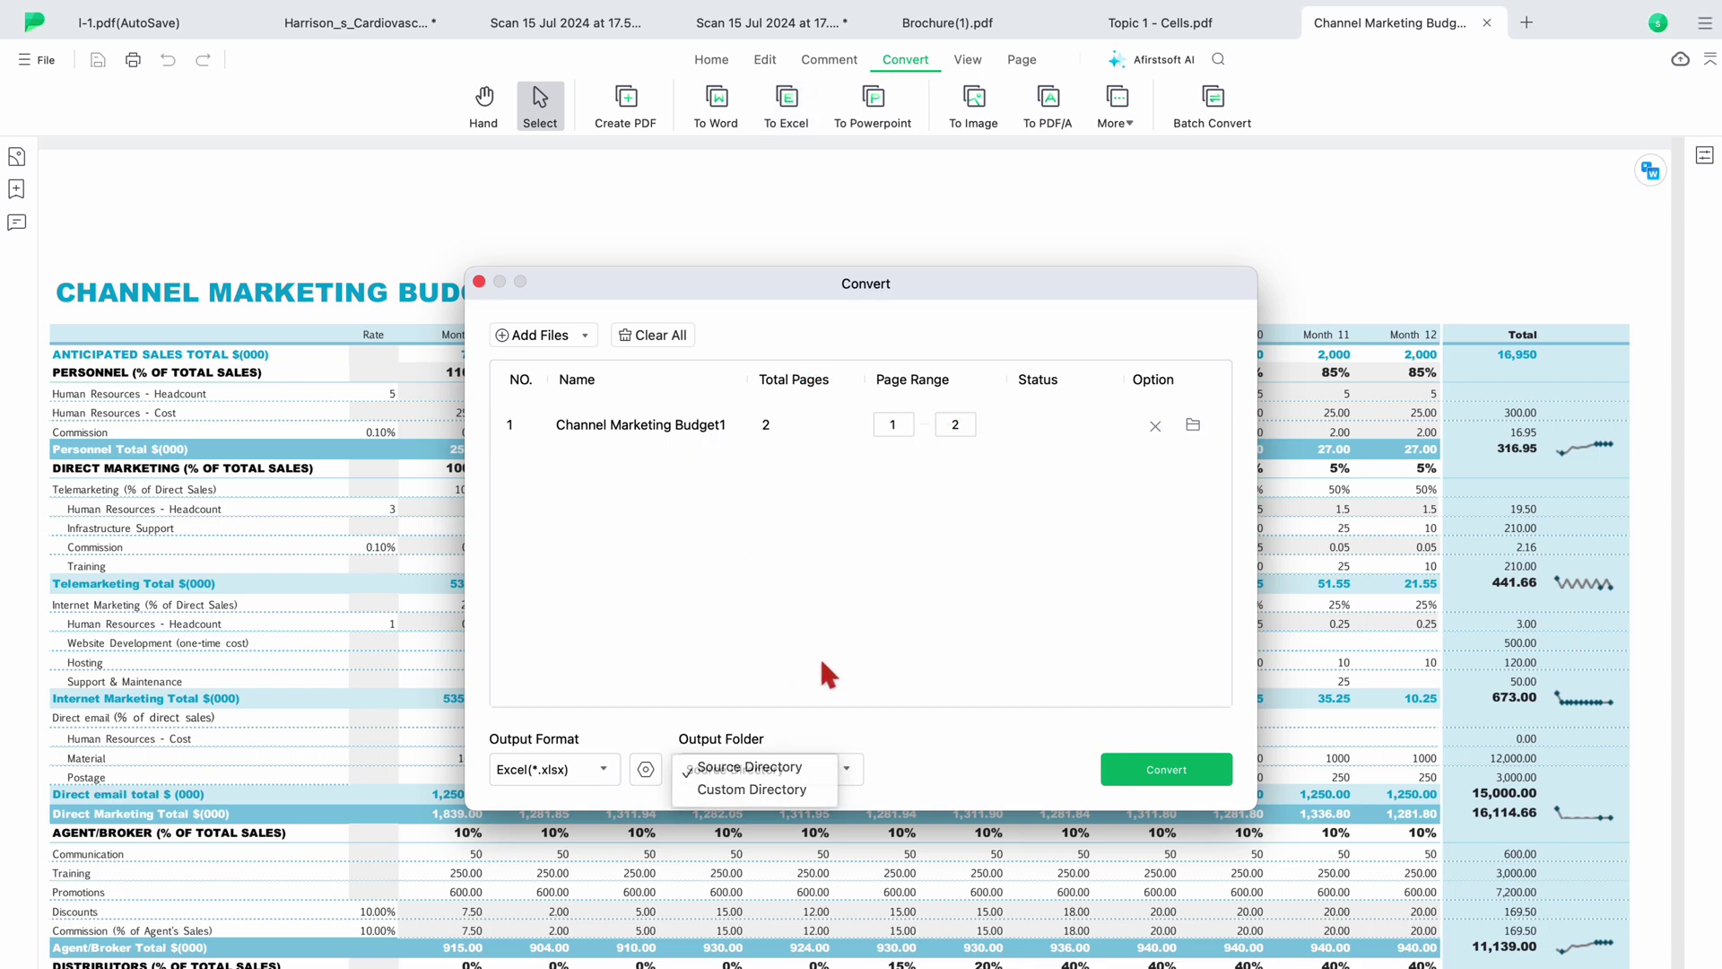
left_click(1174, 772)
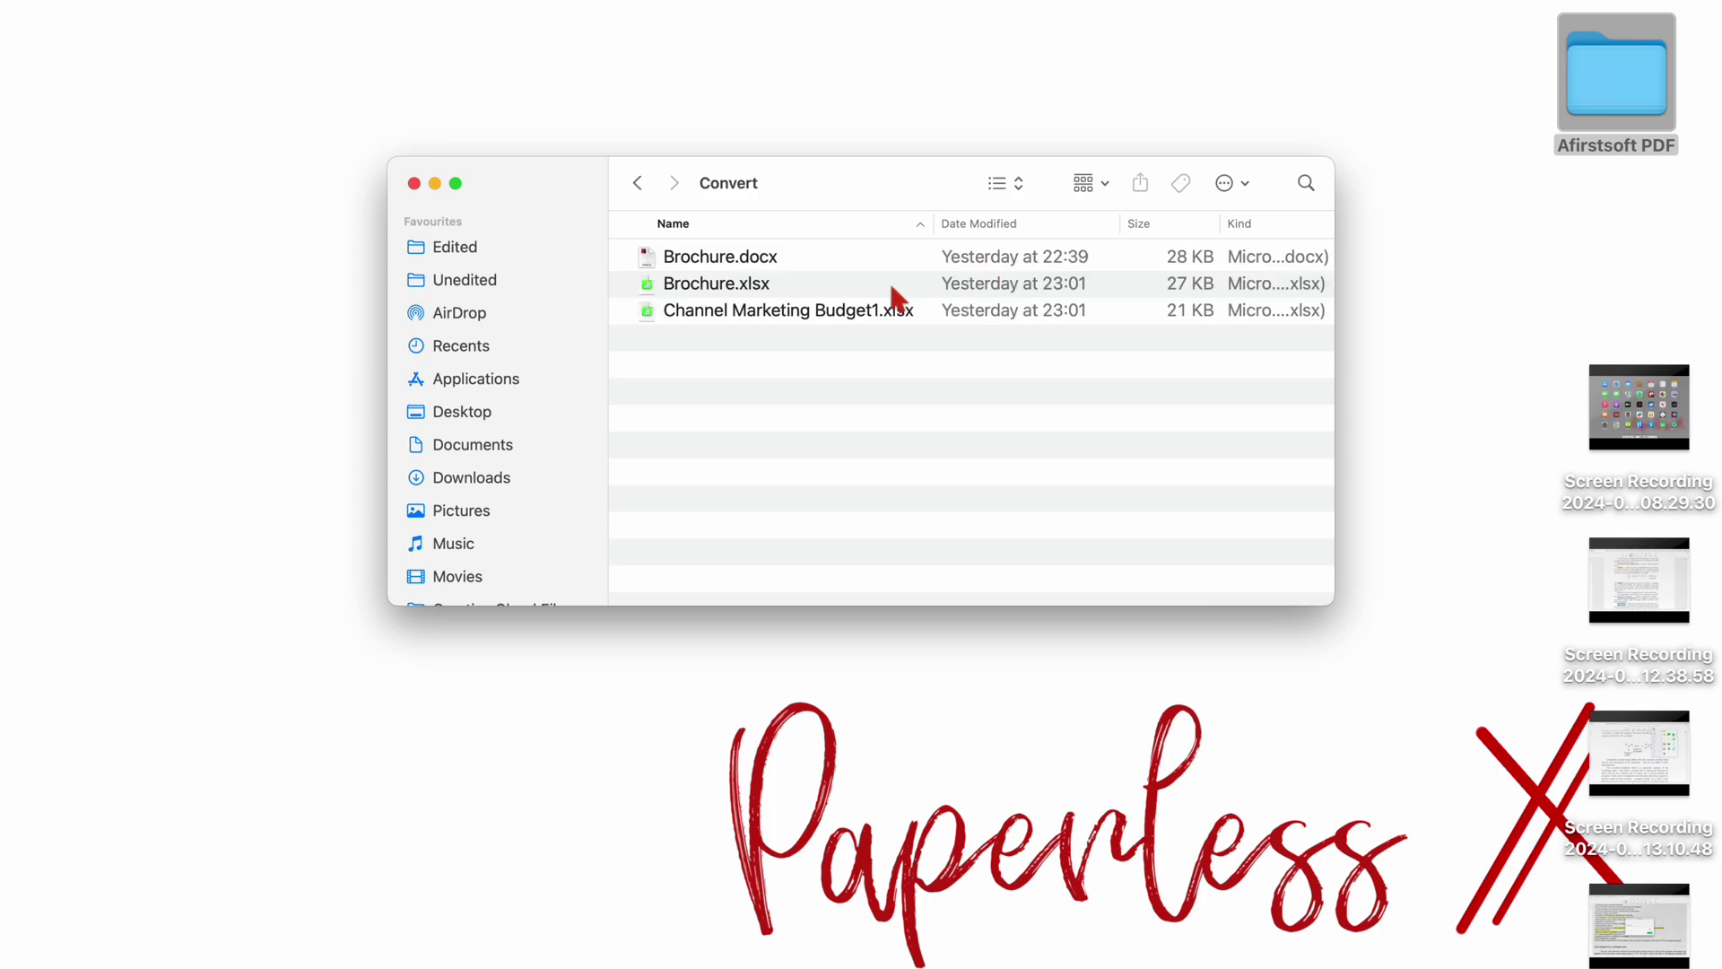
- Open Channel Marketing Budget1.xlsx in Excel, maximise its window and scroll the budget sheet
double_click(974, 310)
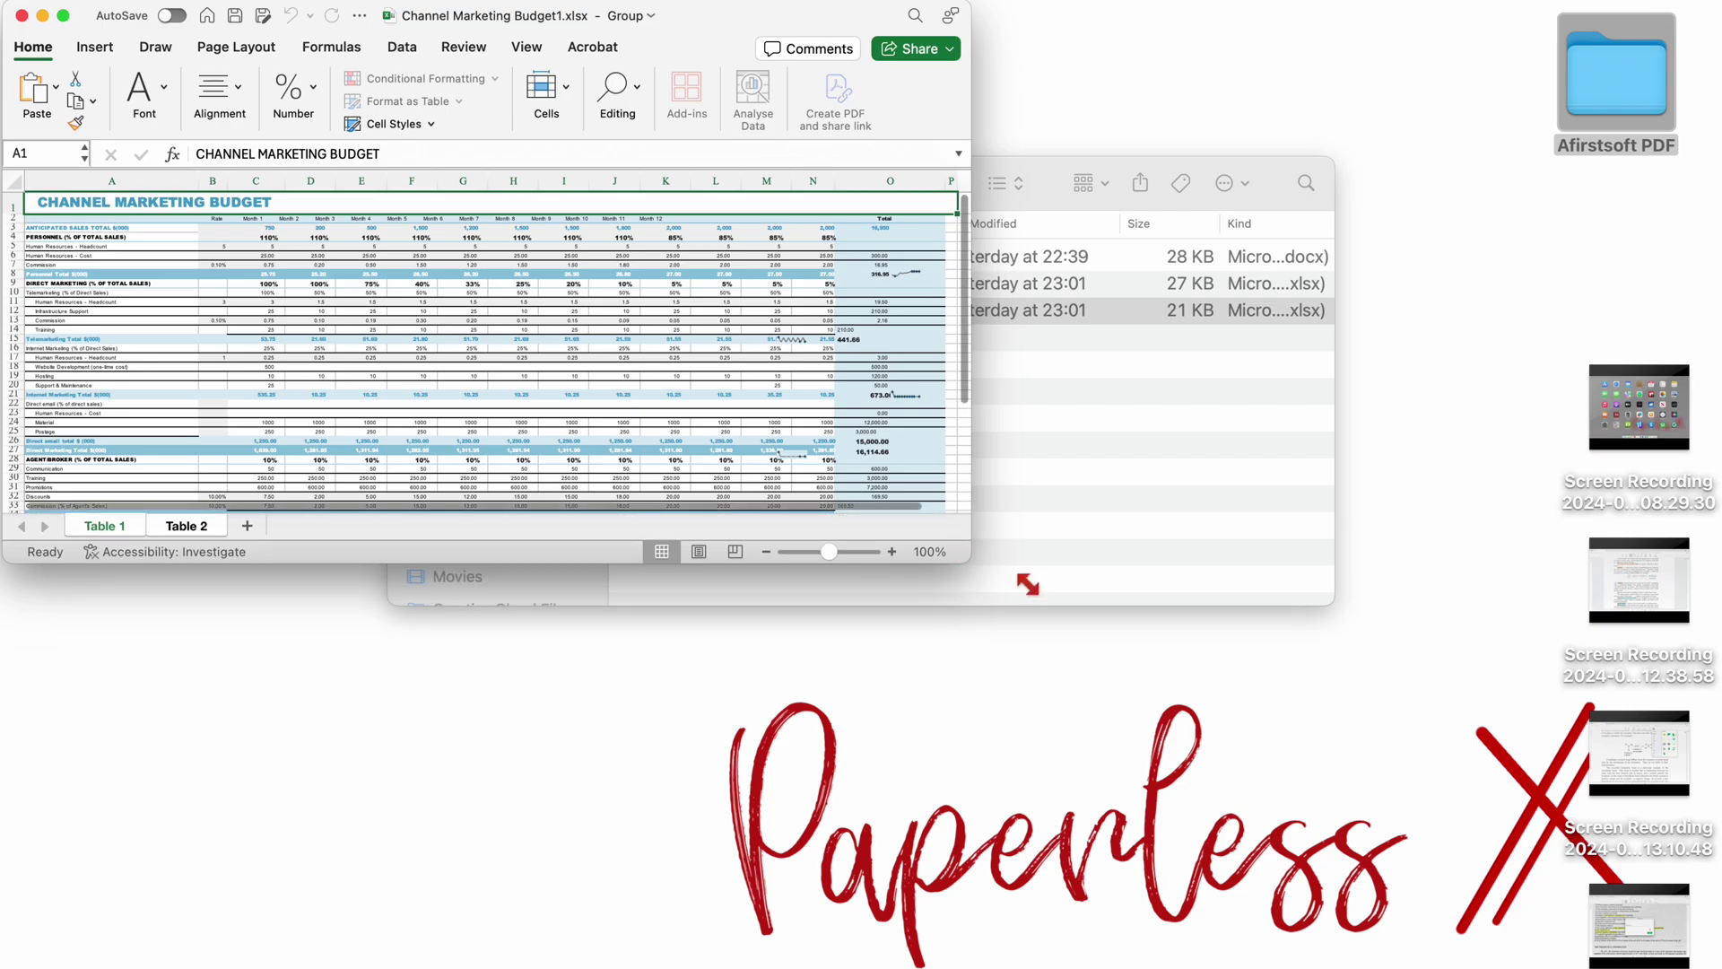
left_click_drag(1063, 603, 1474, 808)
left_click(62, 15)
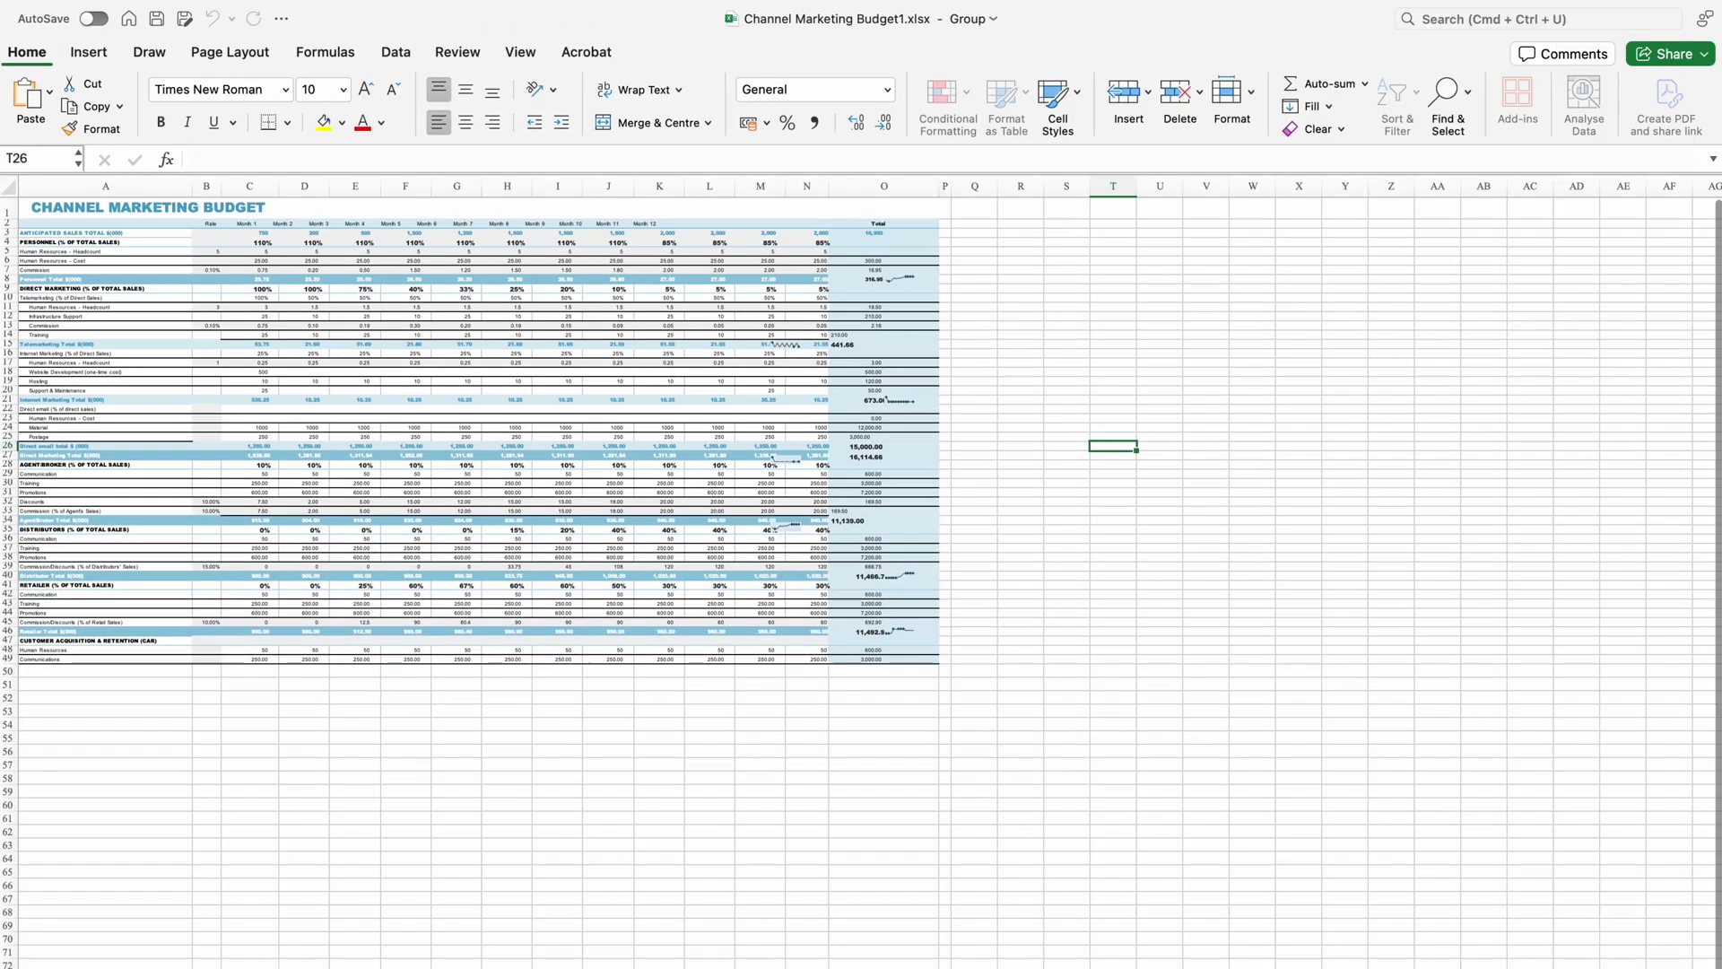
scroll(861, 571, "up", 5)
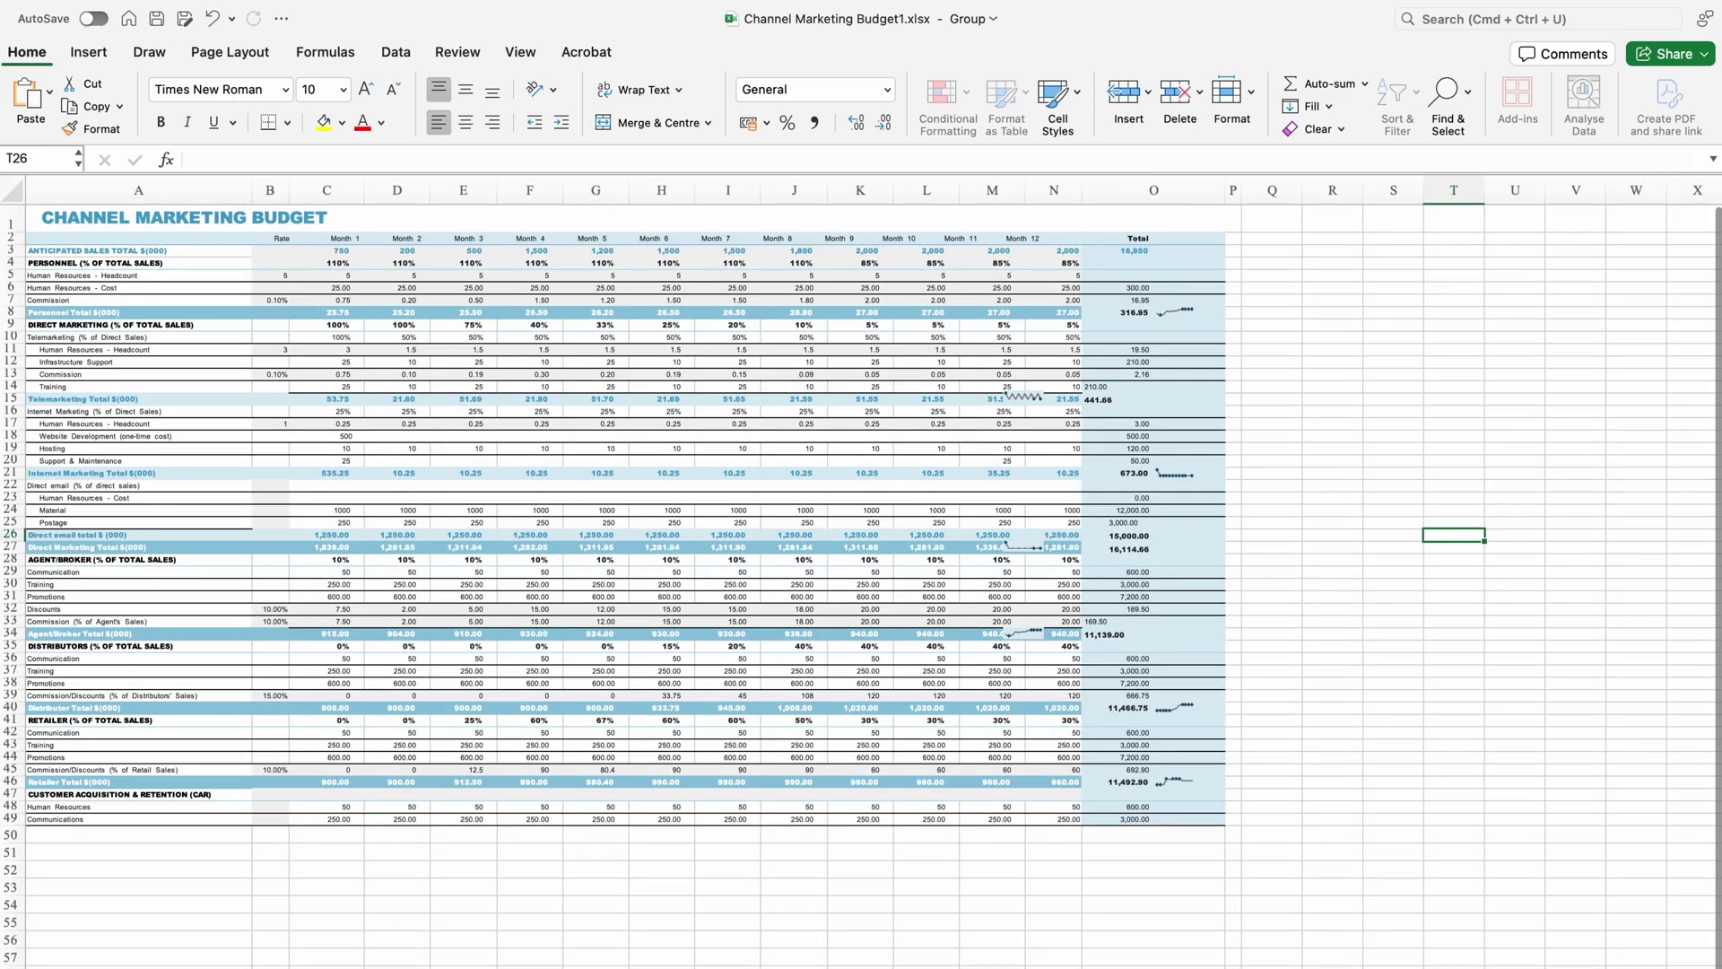
scroll(861, 571, "up", 2)
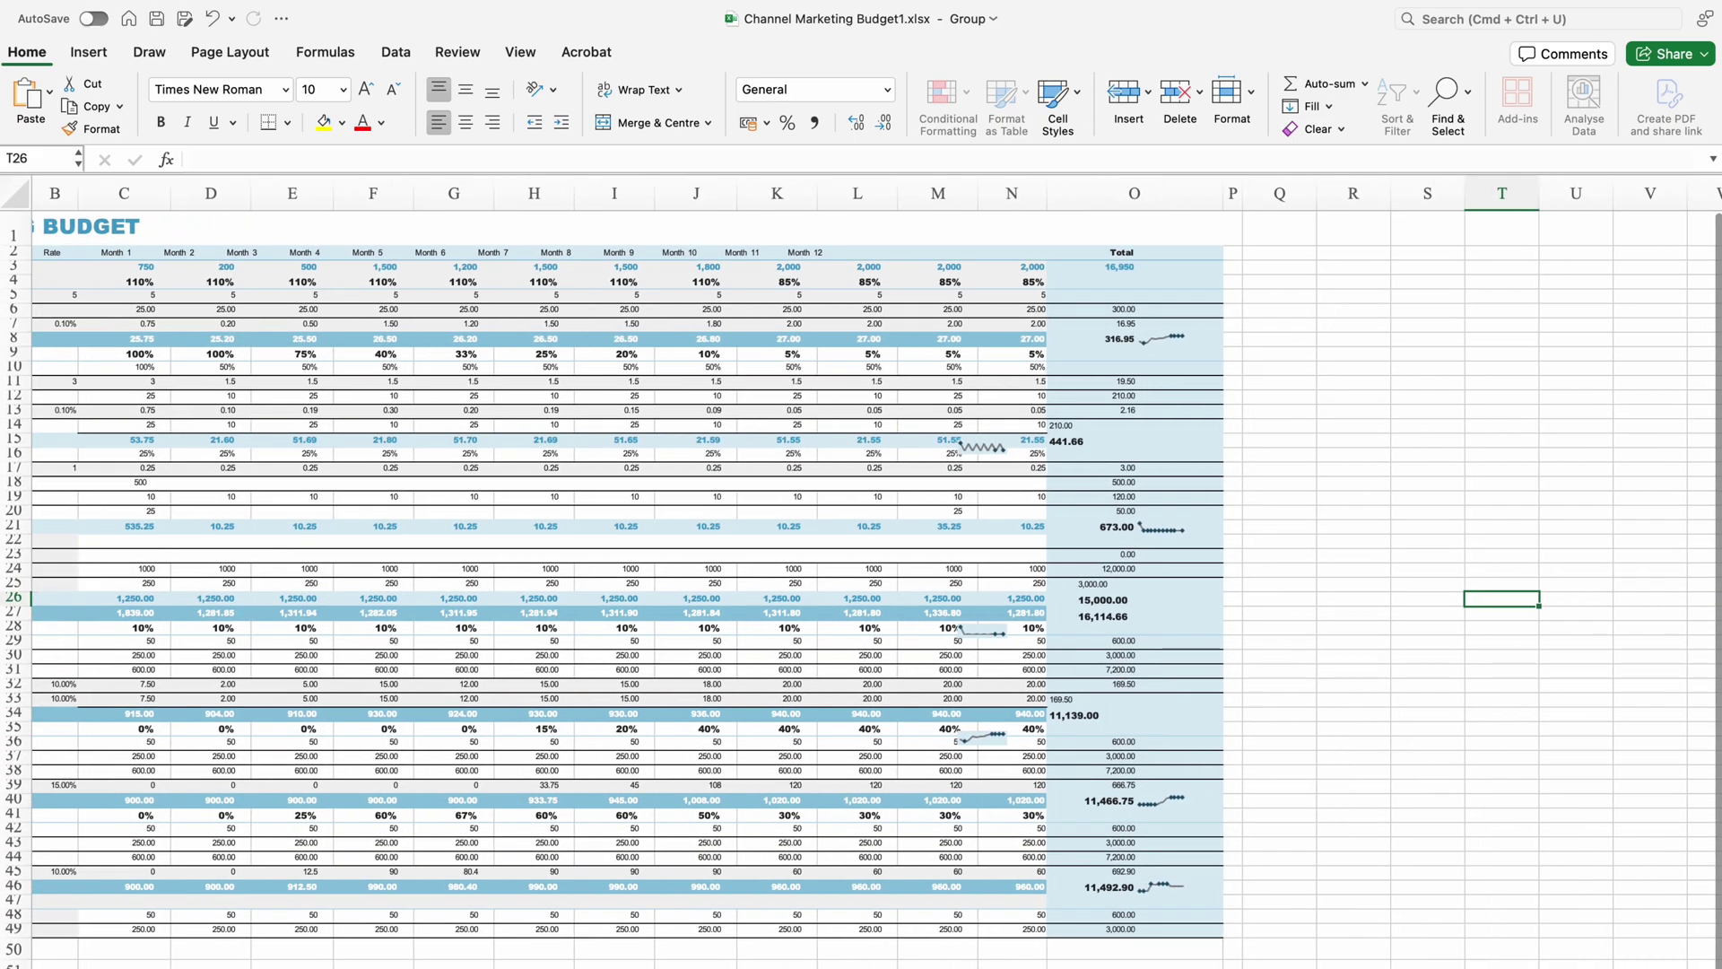
scroll(1590, 954, "up", 3)
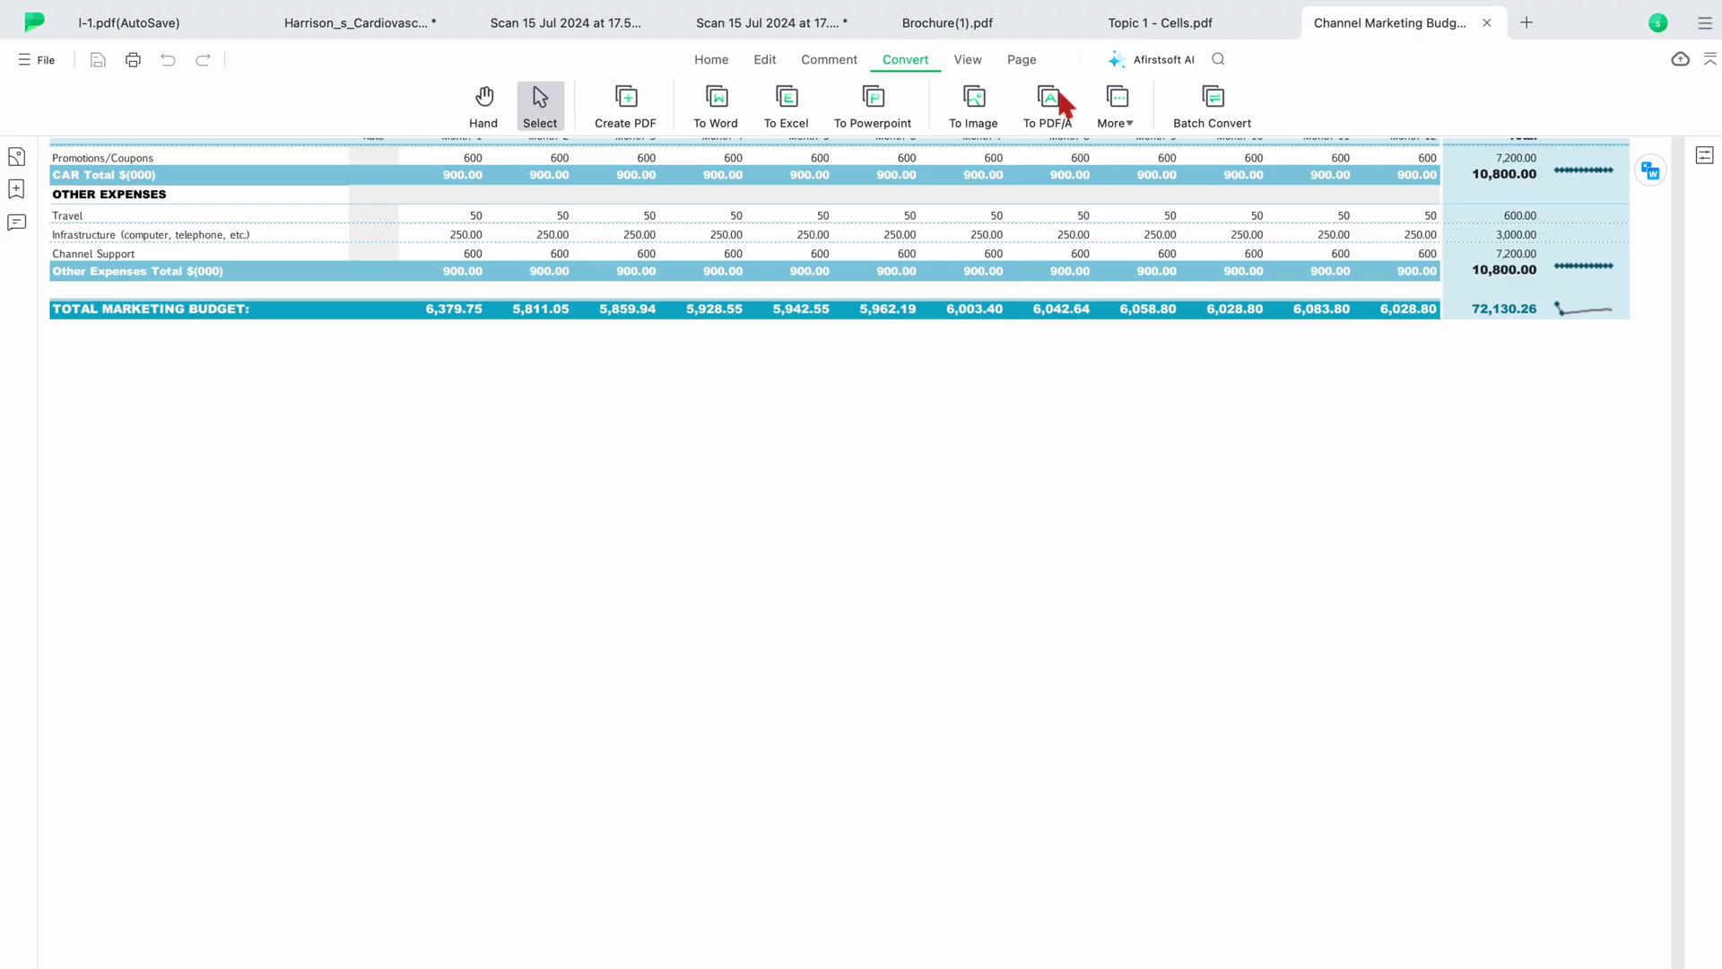
left_click(1119, 118)
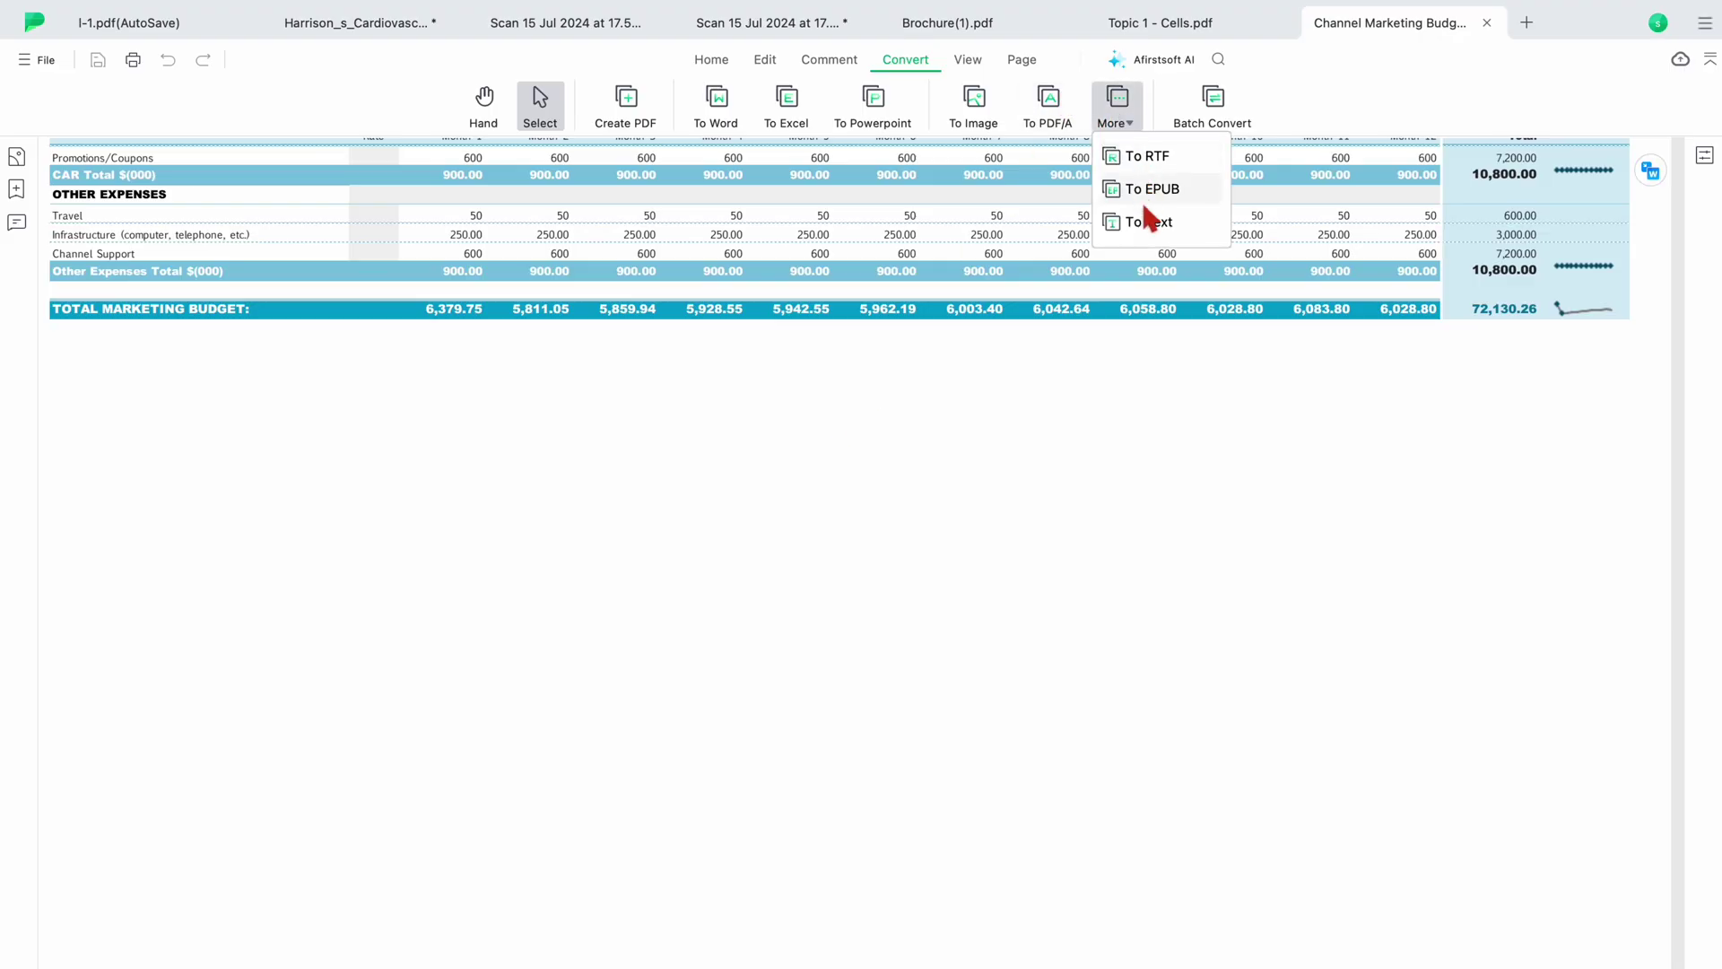
left_click(1010, 368)
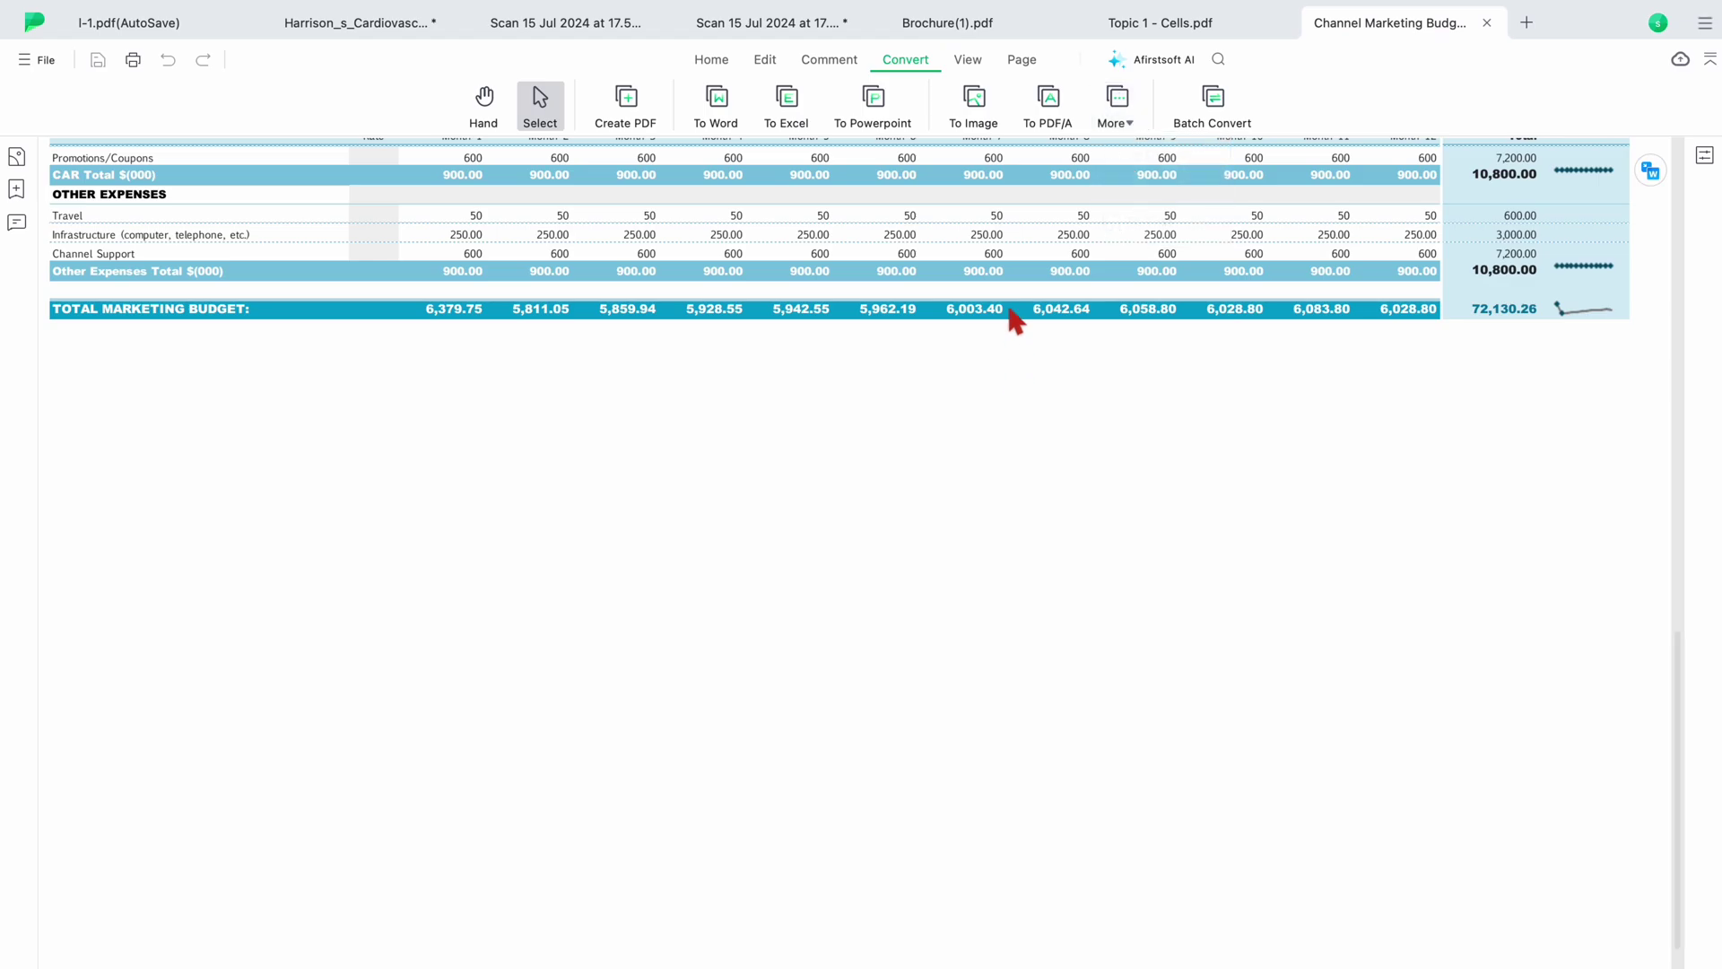
scroll(1003, 269, "up", 2)
left_click(1215, 106)
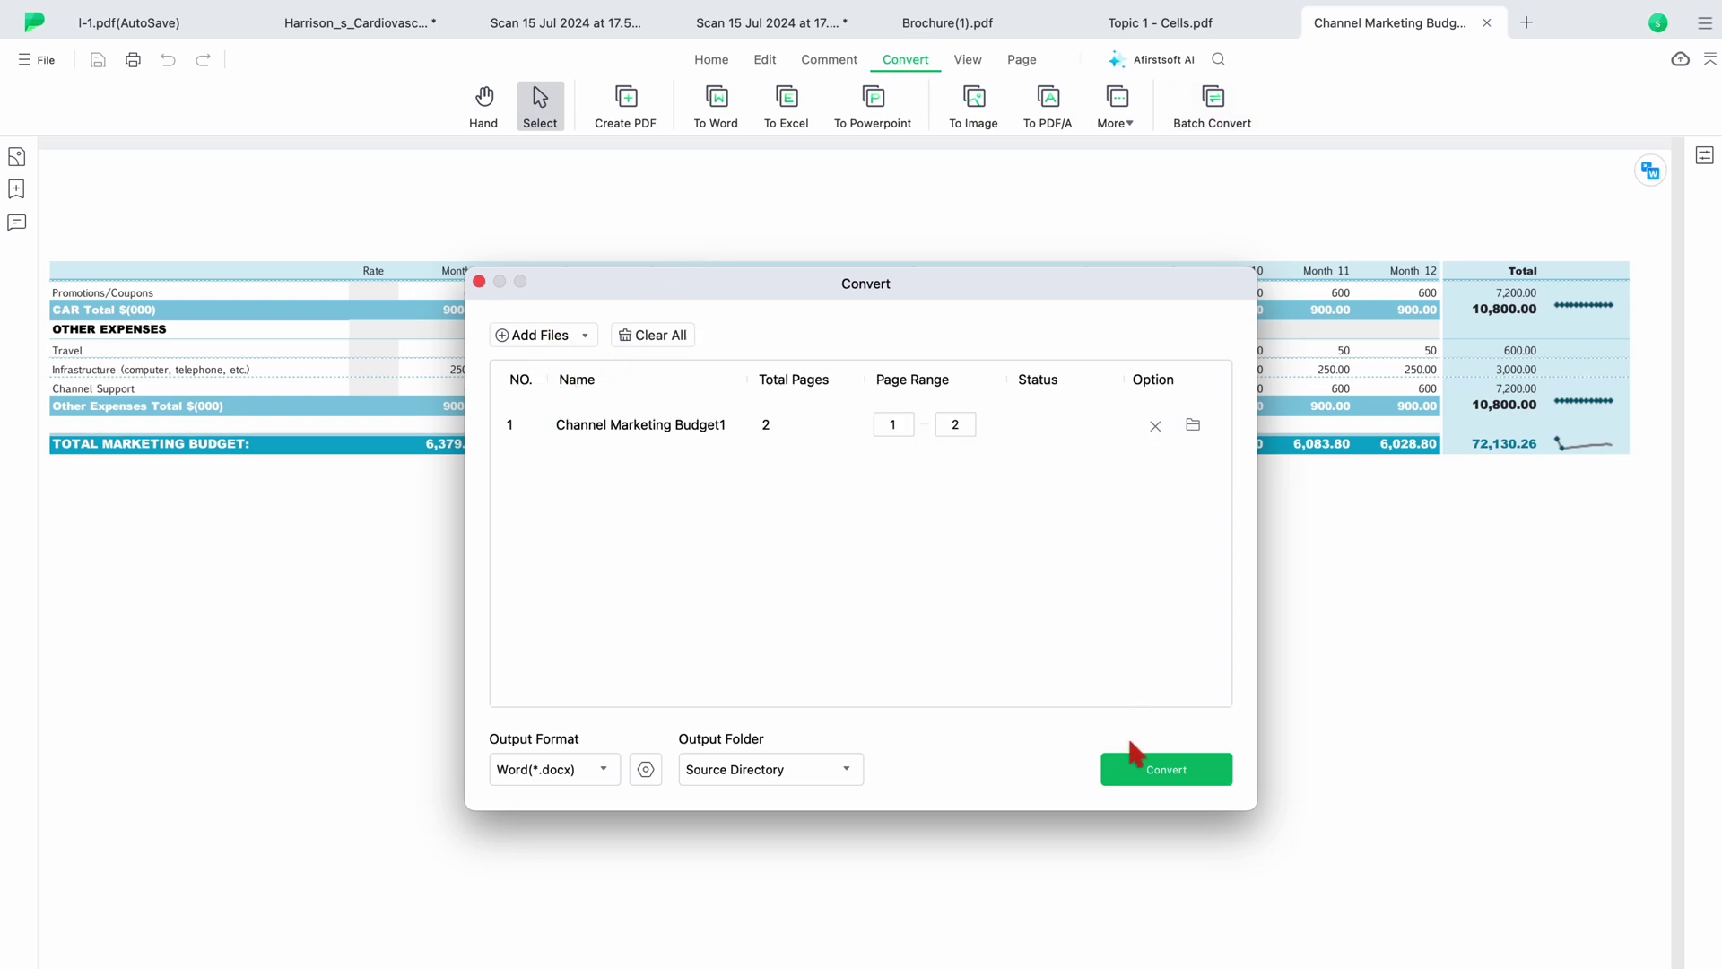
left_click(769, 778)
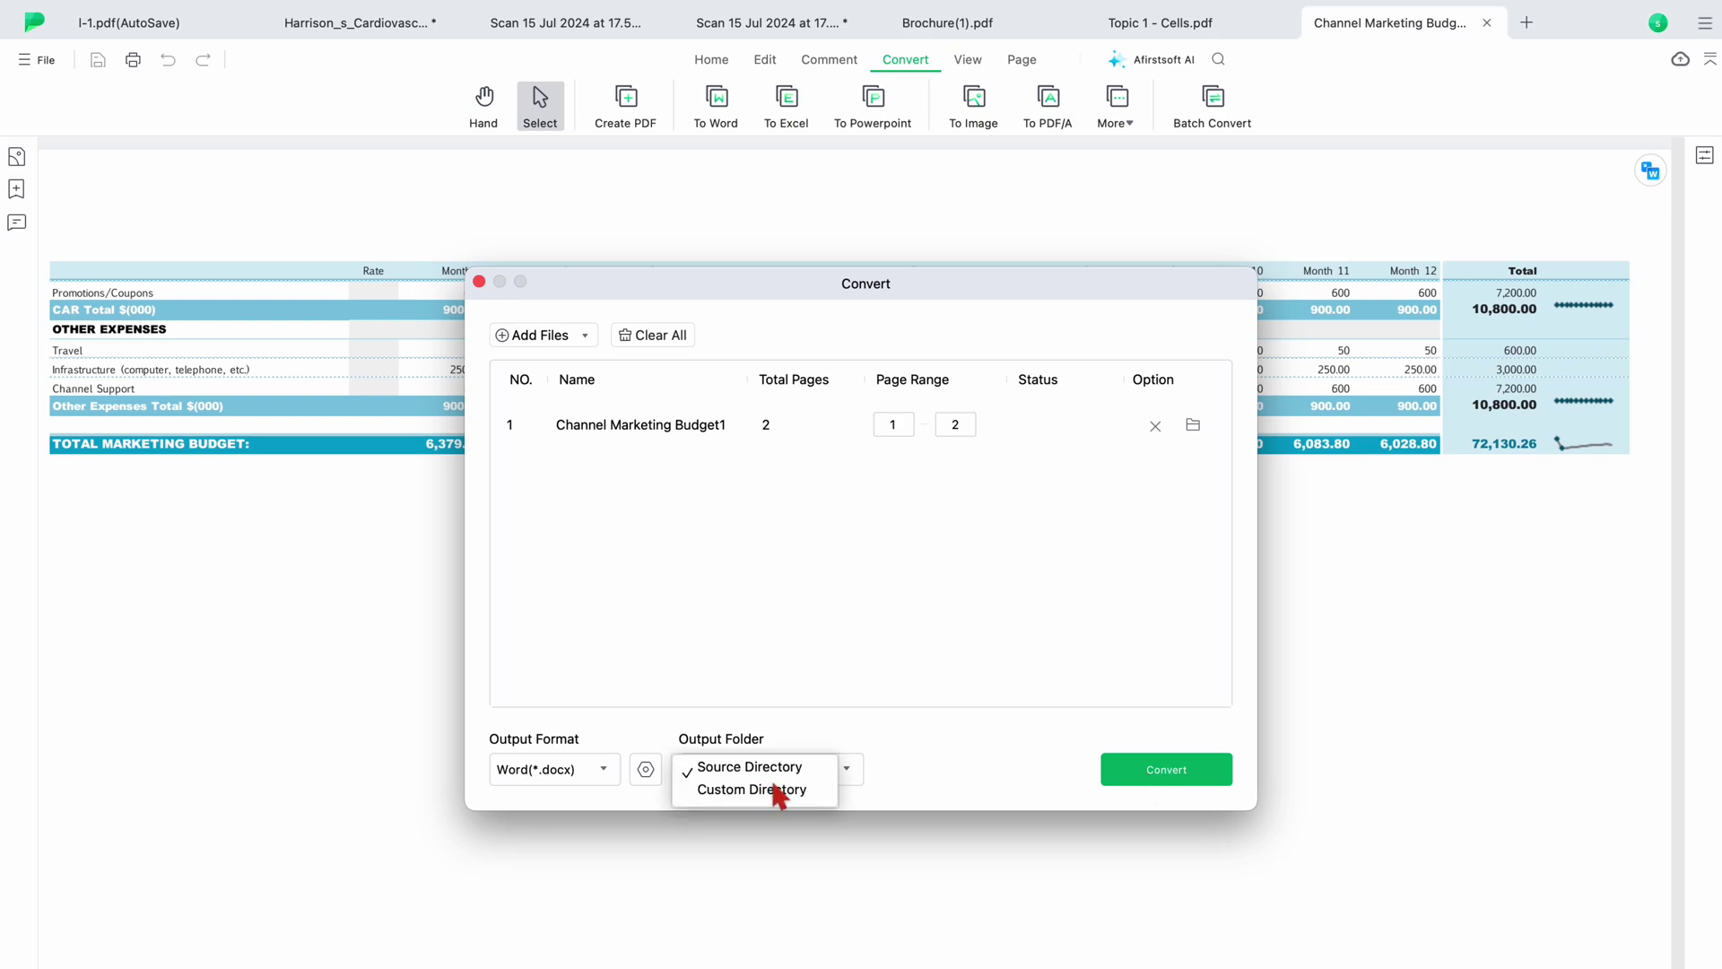
left_click(782, 792)
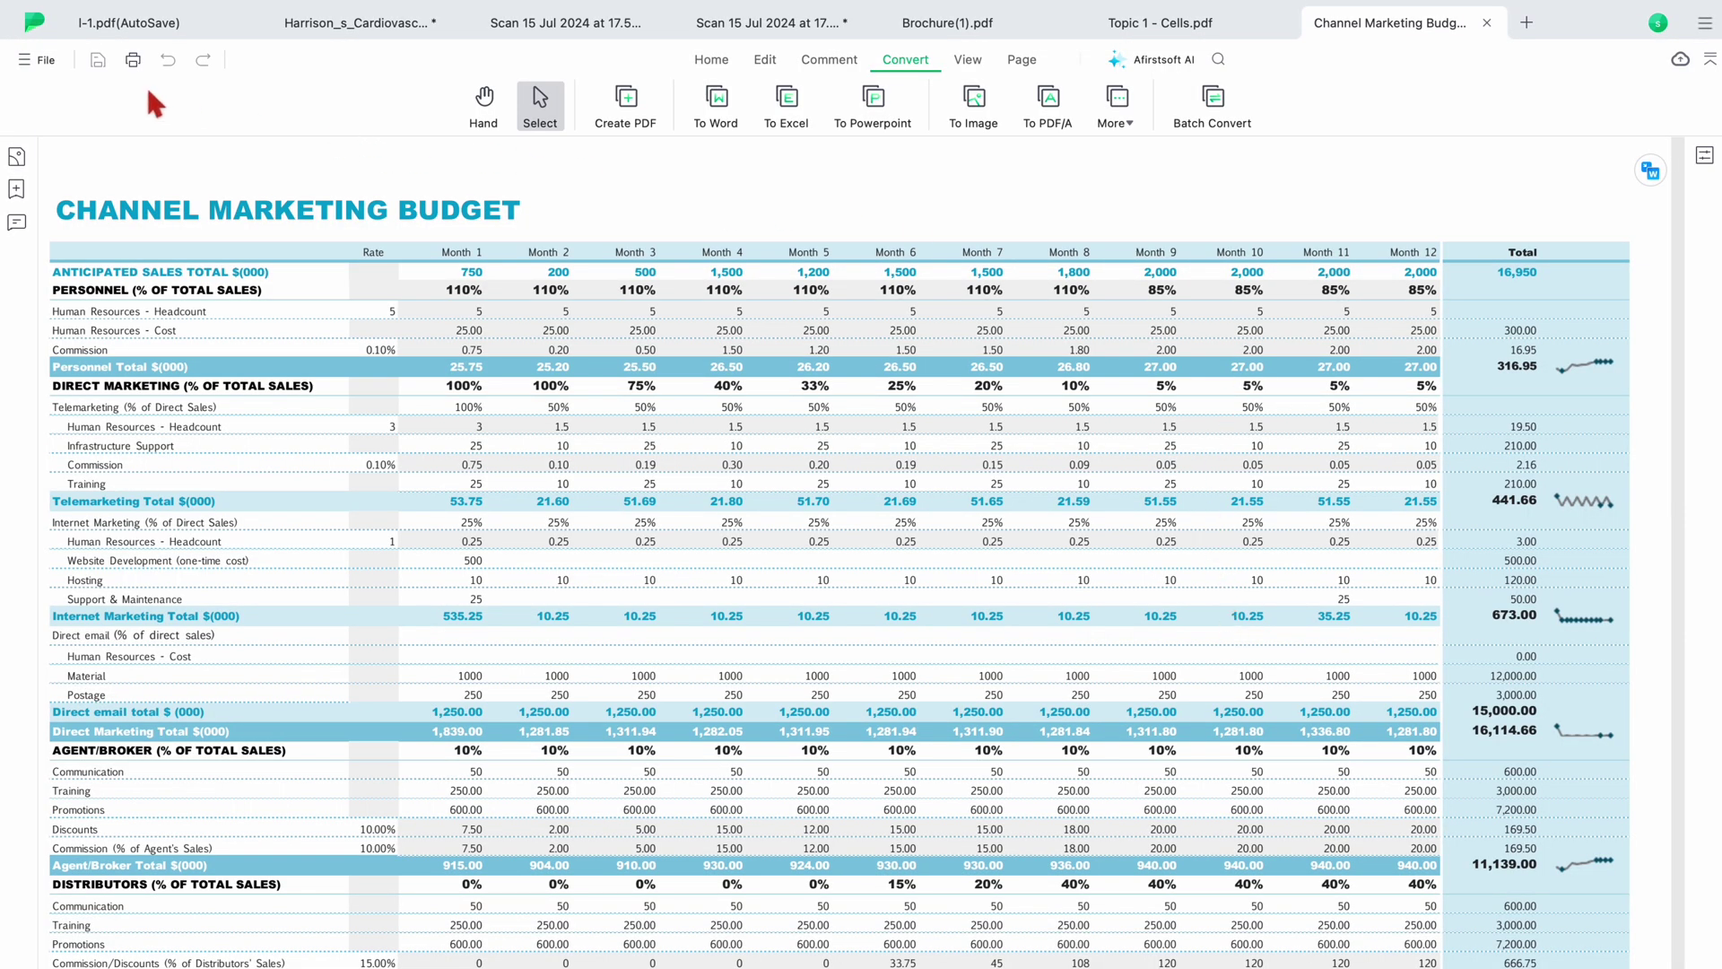
- Close the Harrison_s_Cardiovascular_Medicine document, saving its changes
left_click(36, 26)
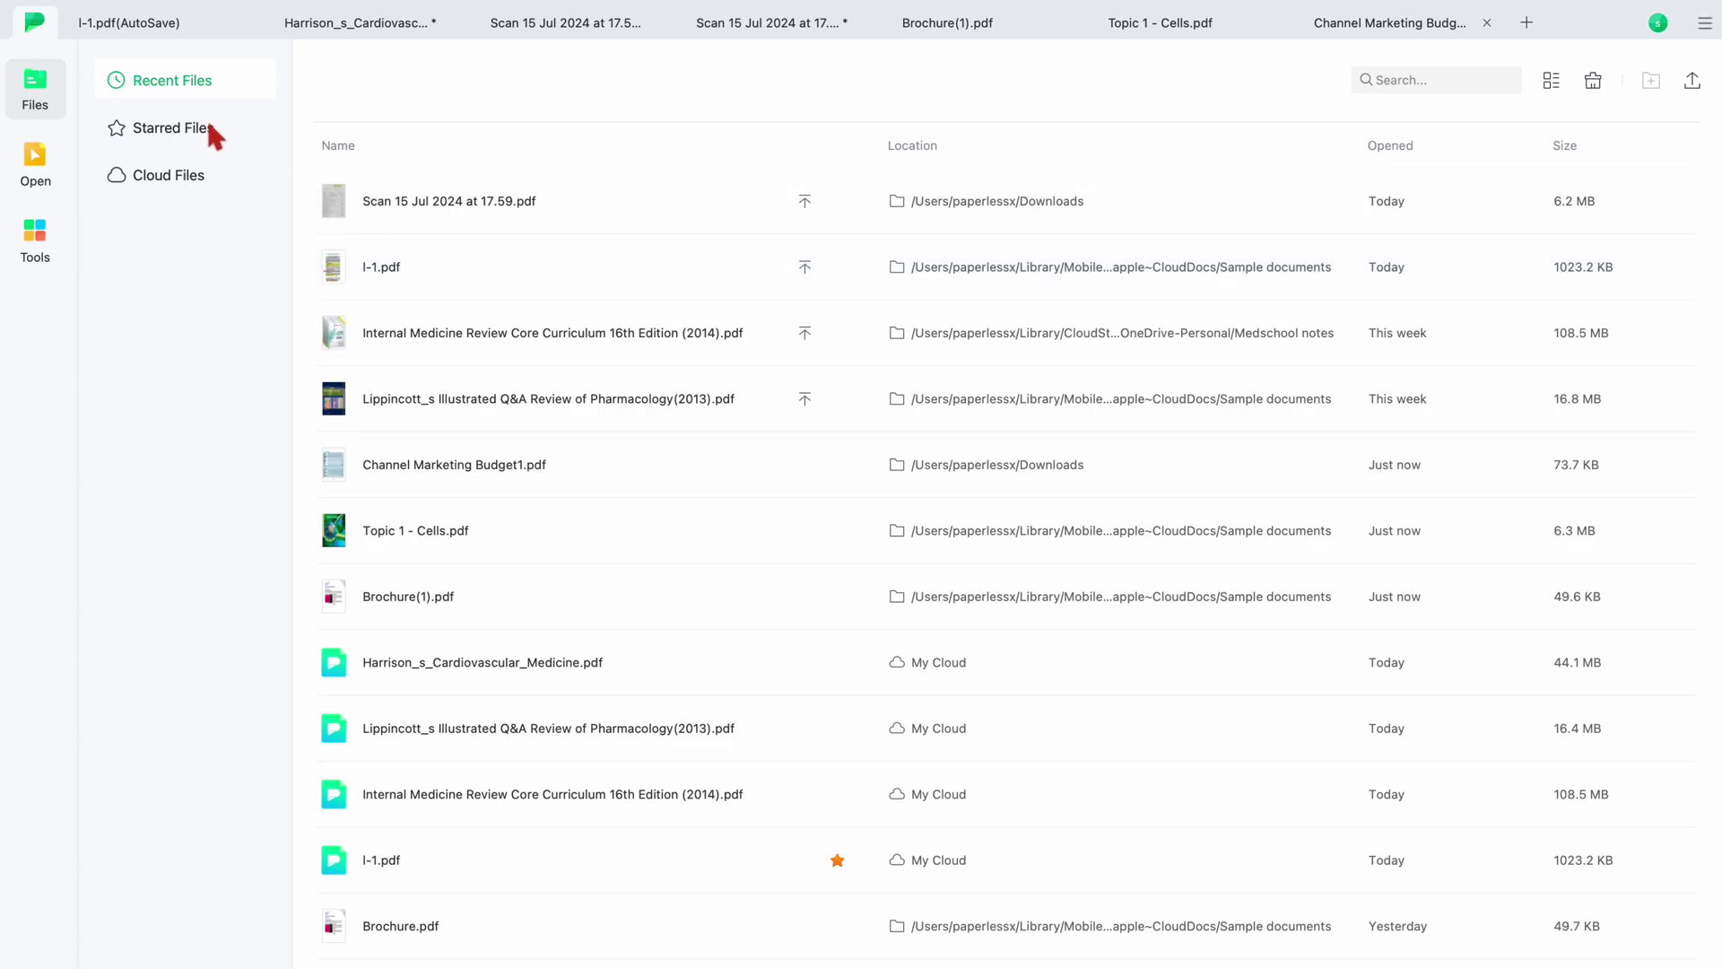
left_click(386, 25)
left_click(457, 22)
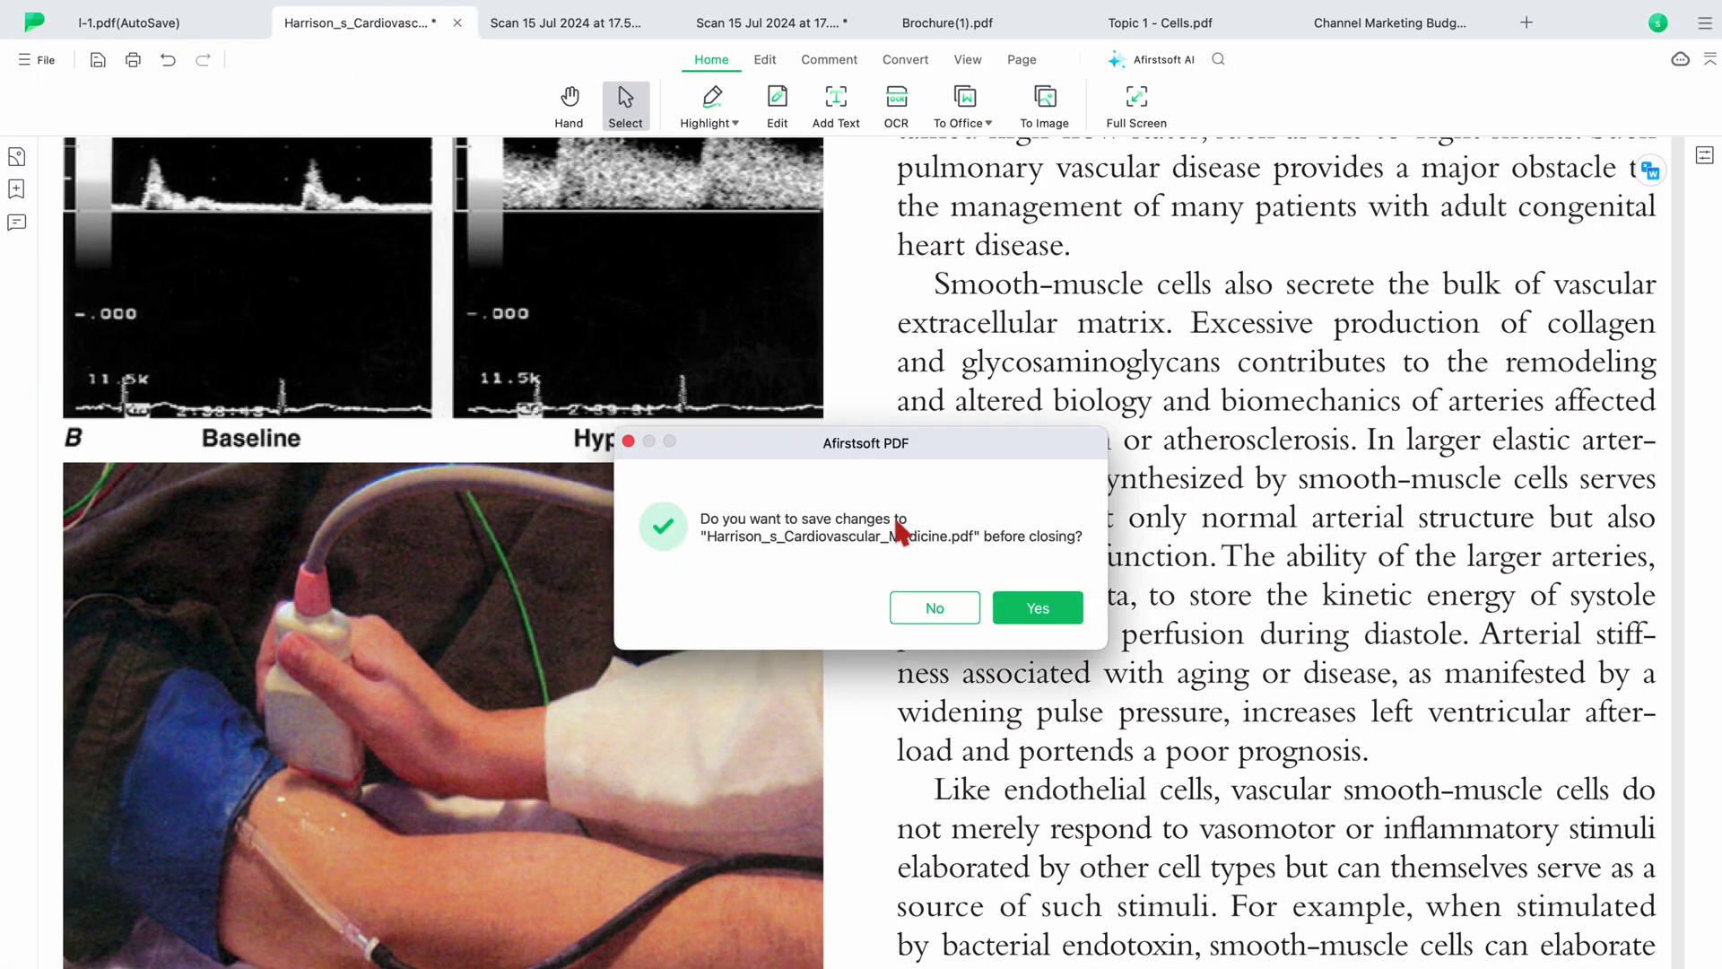
left_click(1028, 606)
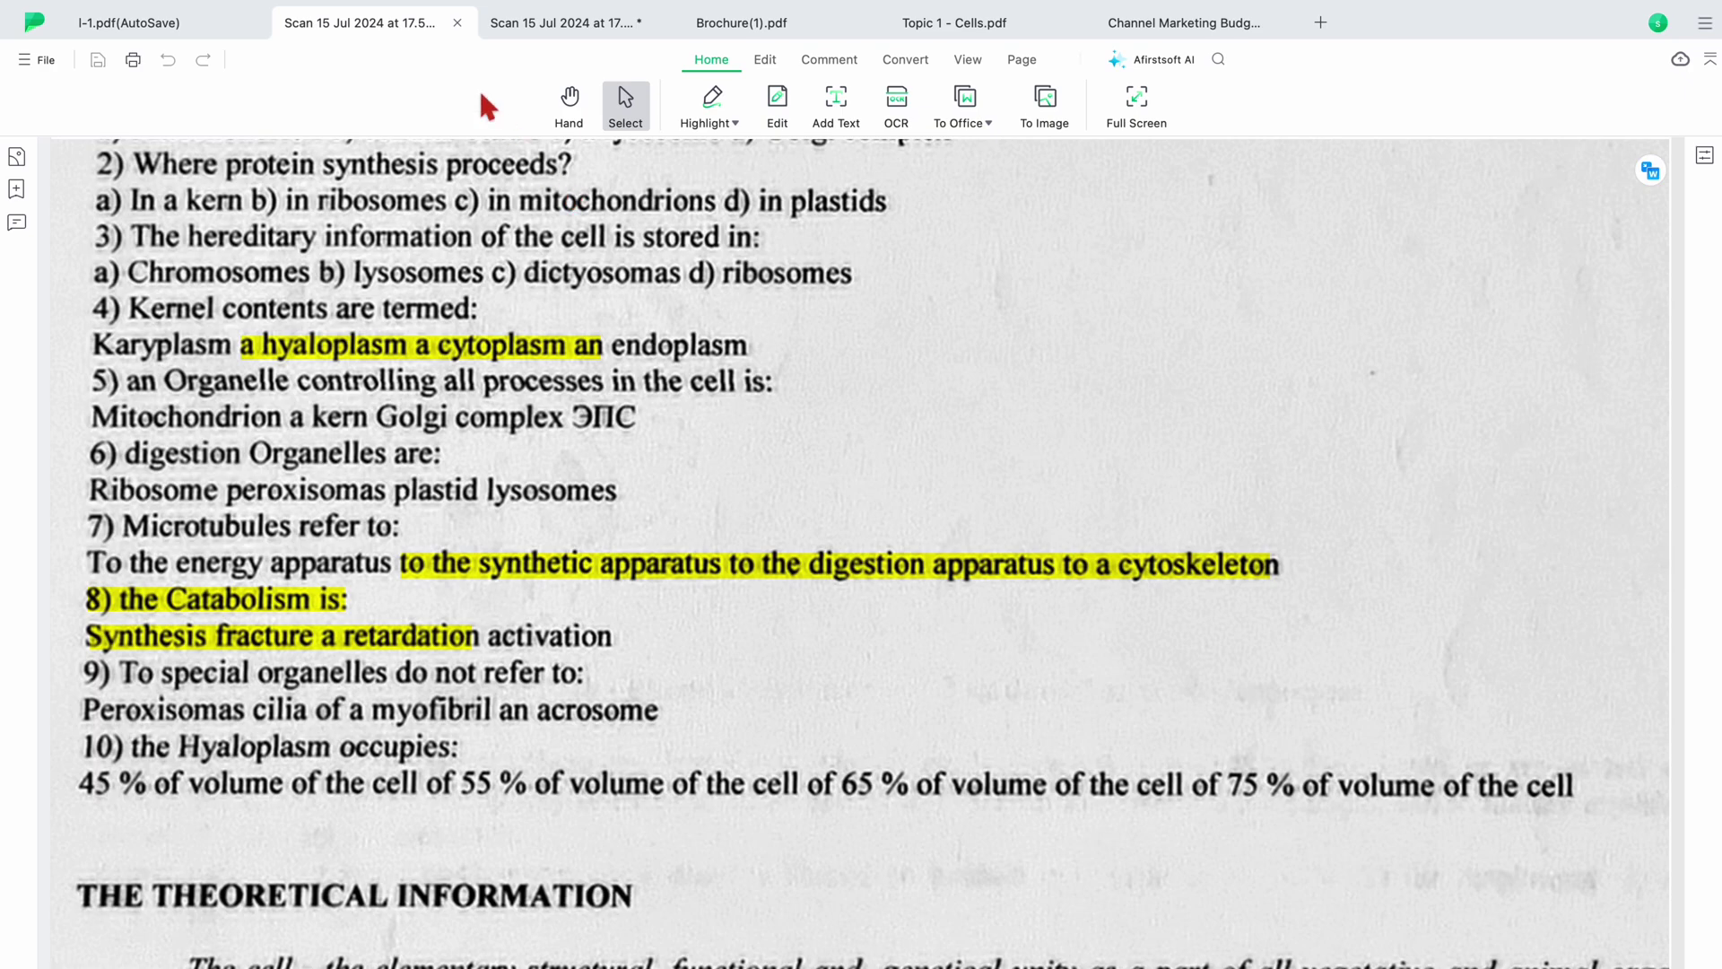
- Close the OCR'd scan (saving changes), Brochure(1).pdf, Topic 1 - Cells.pdf and Channel Marketing Budget
left_click(457, 22)
left_click(458, 23)
left_click(1040, 603)
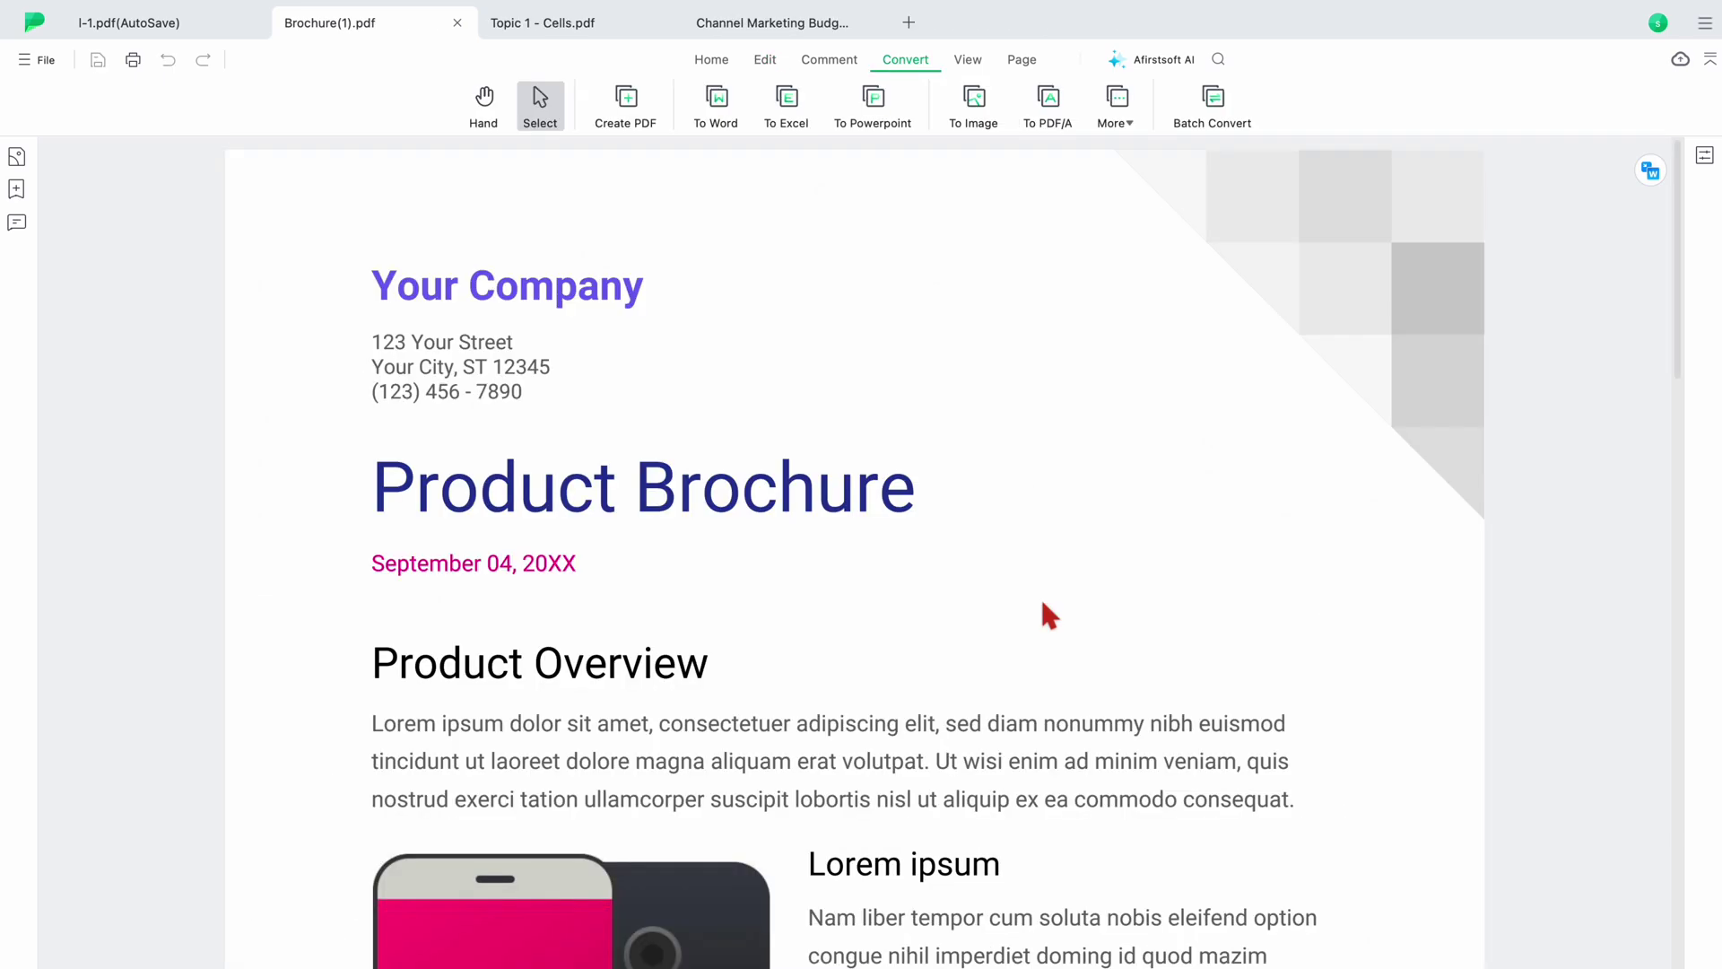
left_click(457, 23)
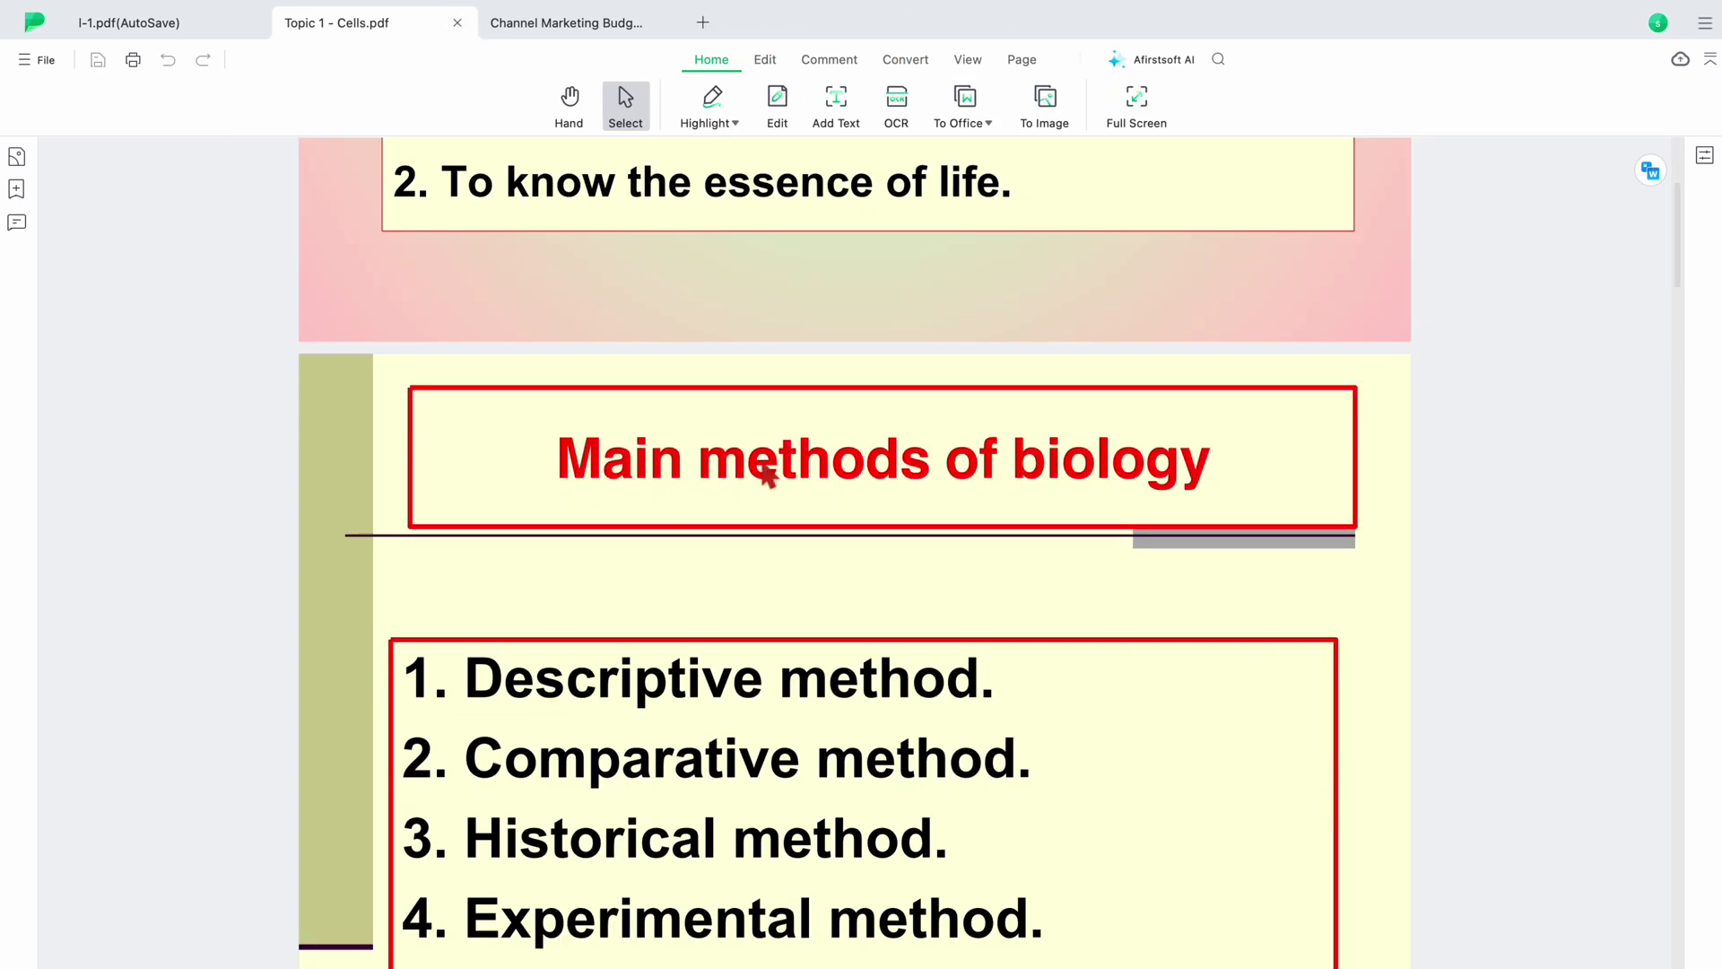
left_click(458, 23)
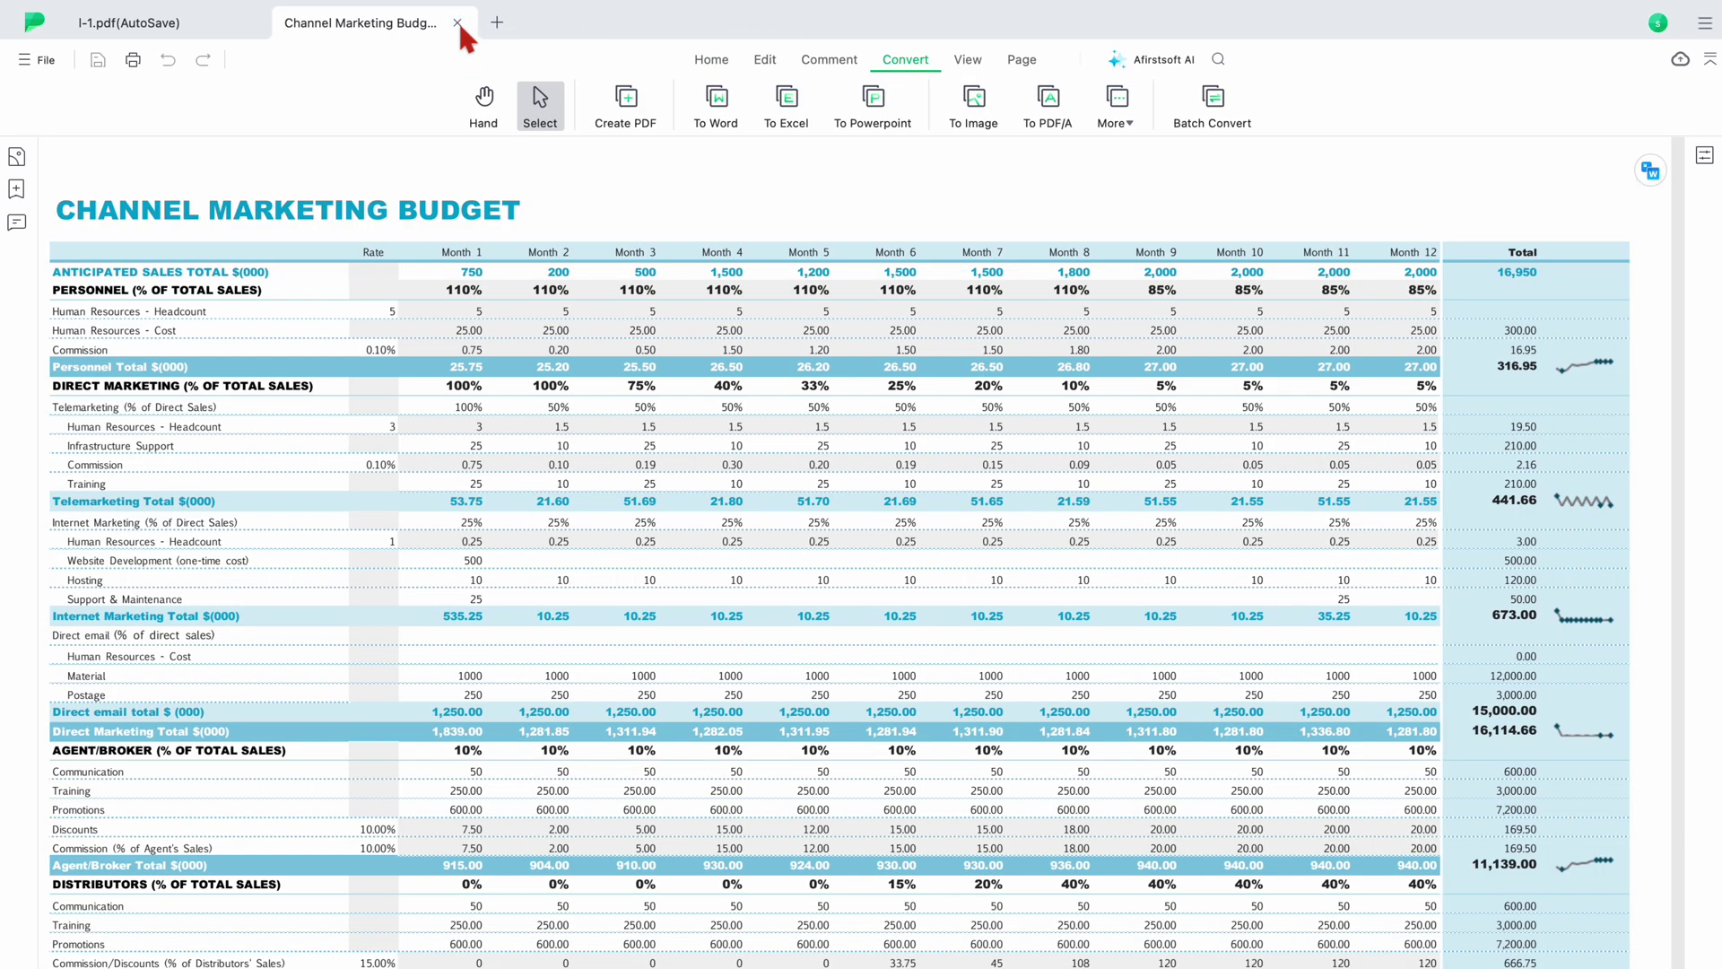
left_click(457, 23)
- Show the cloud files list, then close both I-1.pdf tabs
left_click(37, 20)
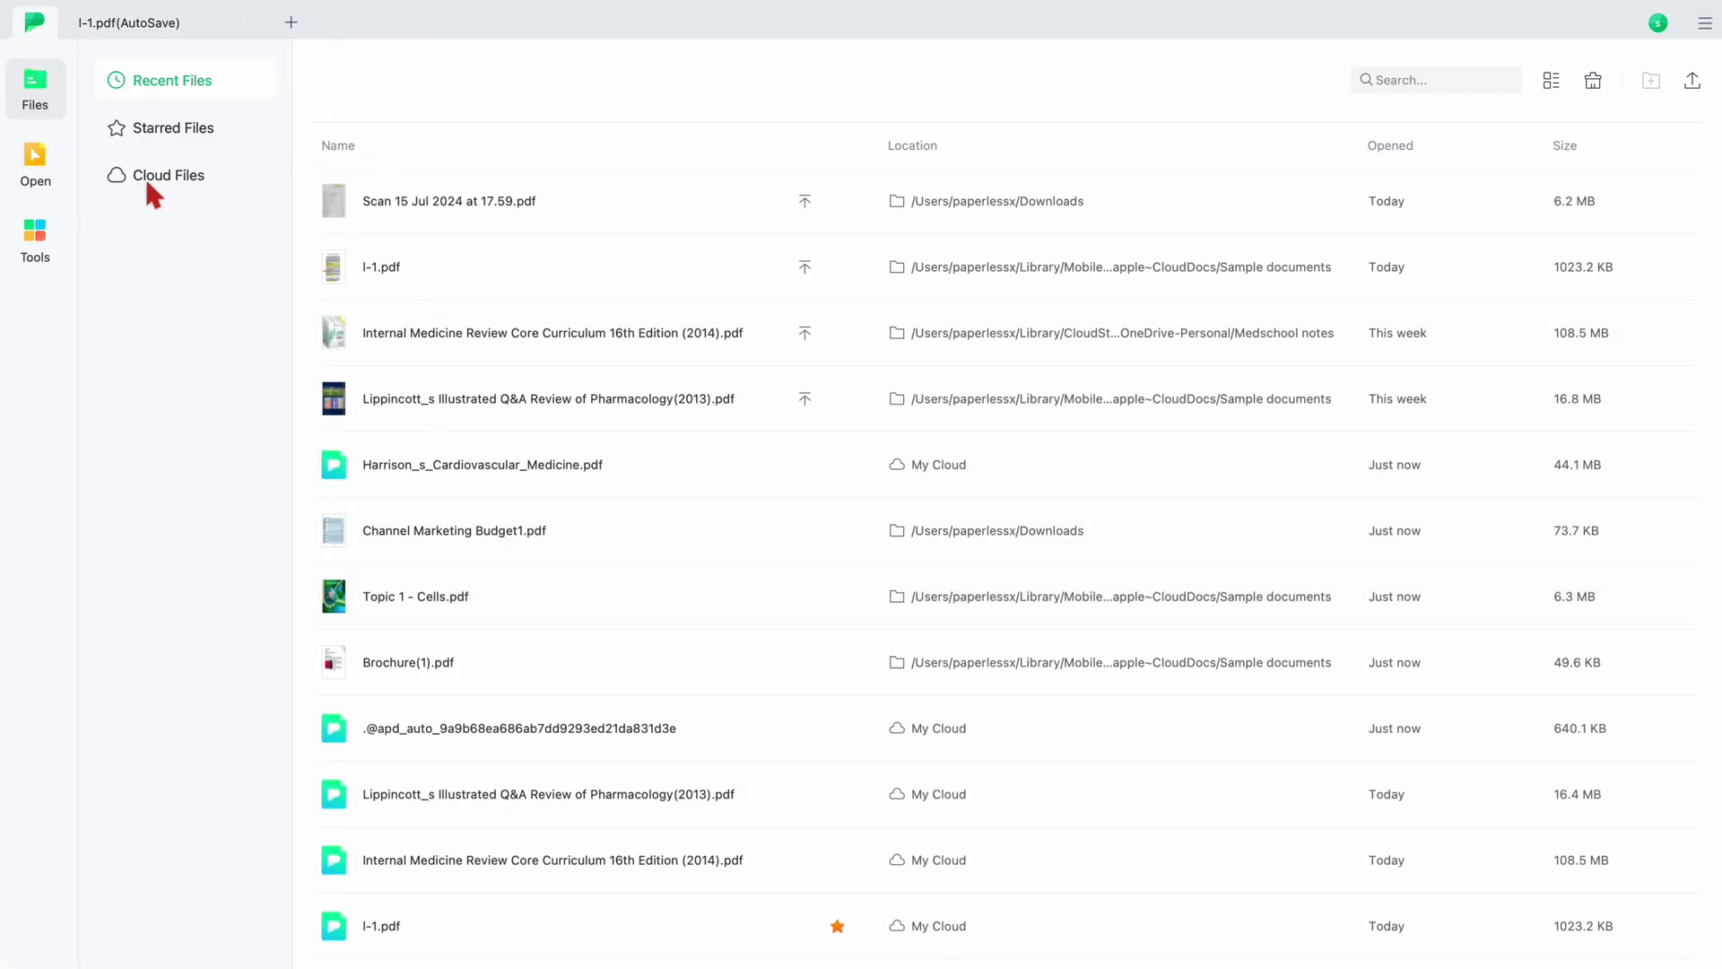
left_click(160, 172)
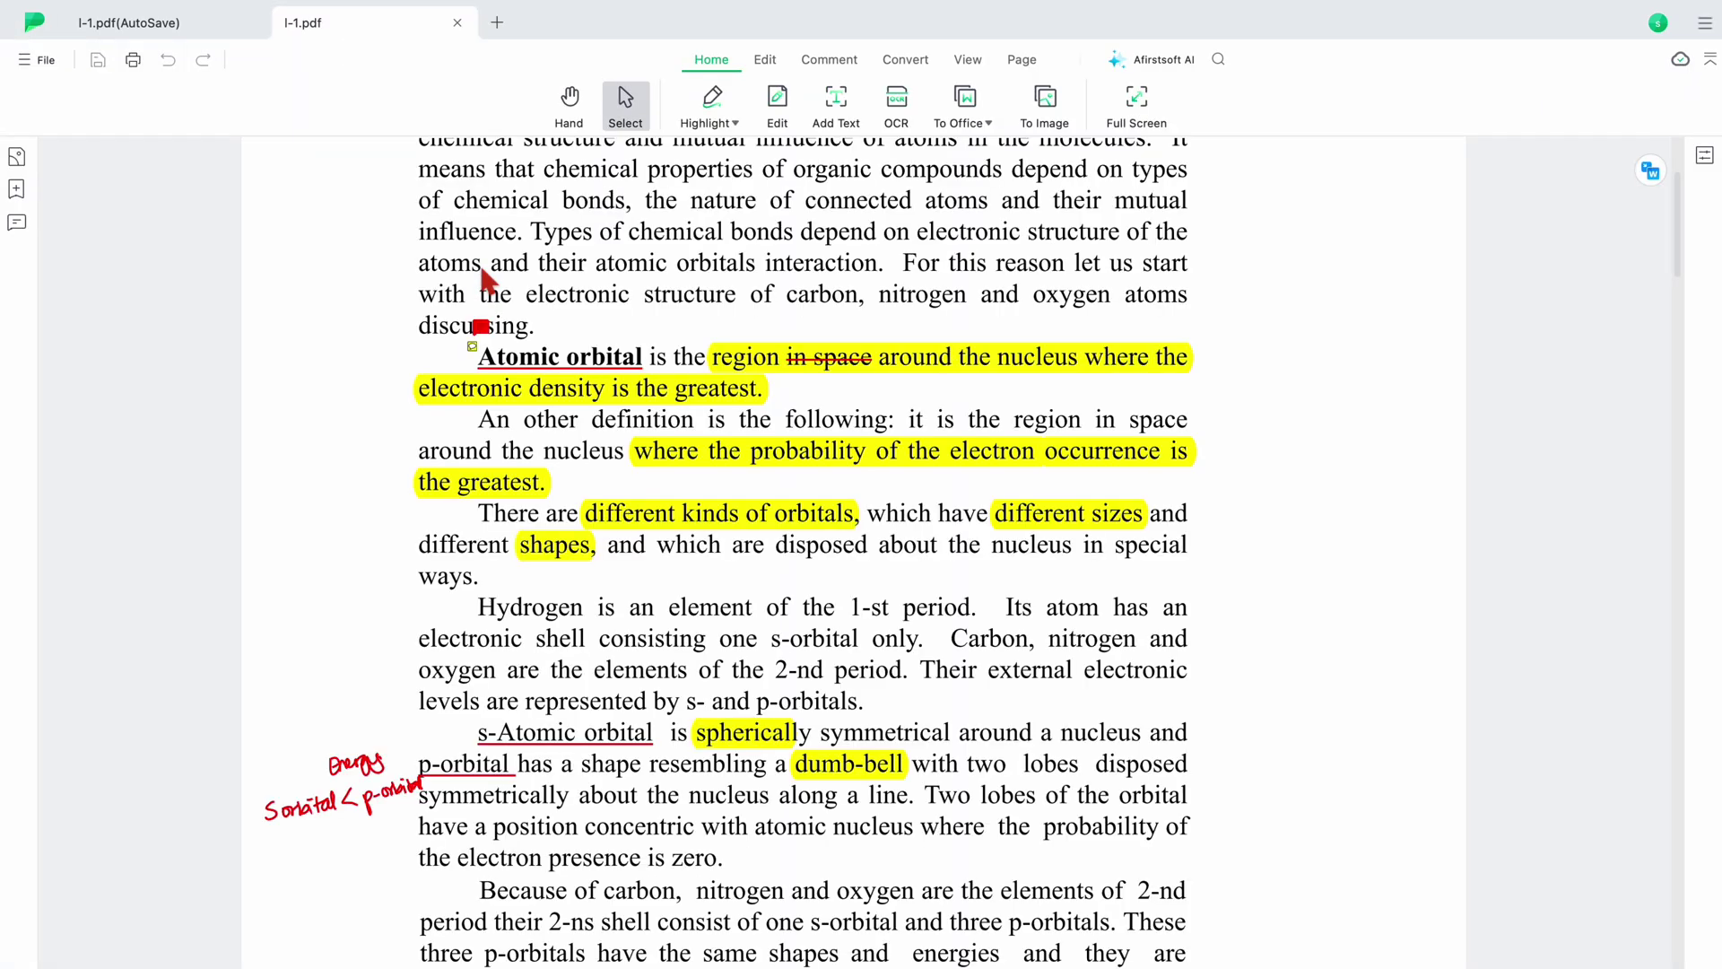
scroll(550, 454, "up", 5)
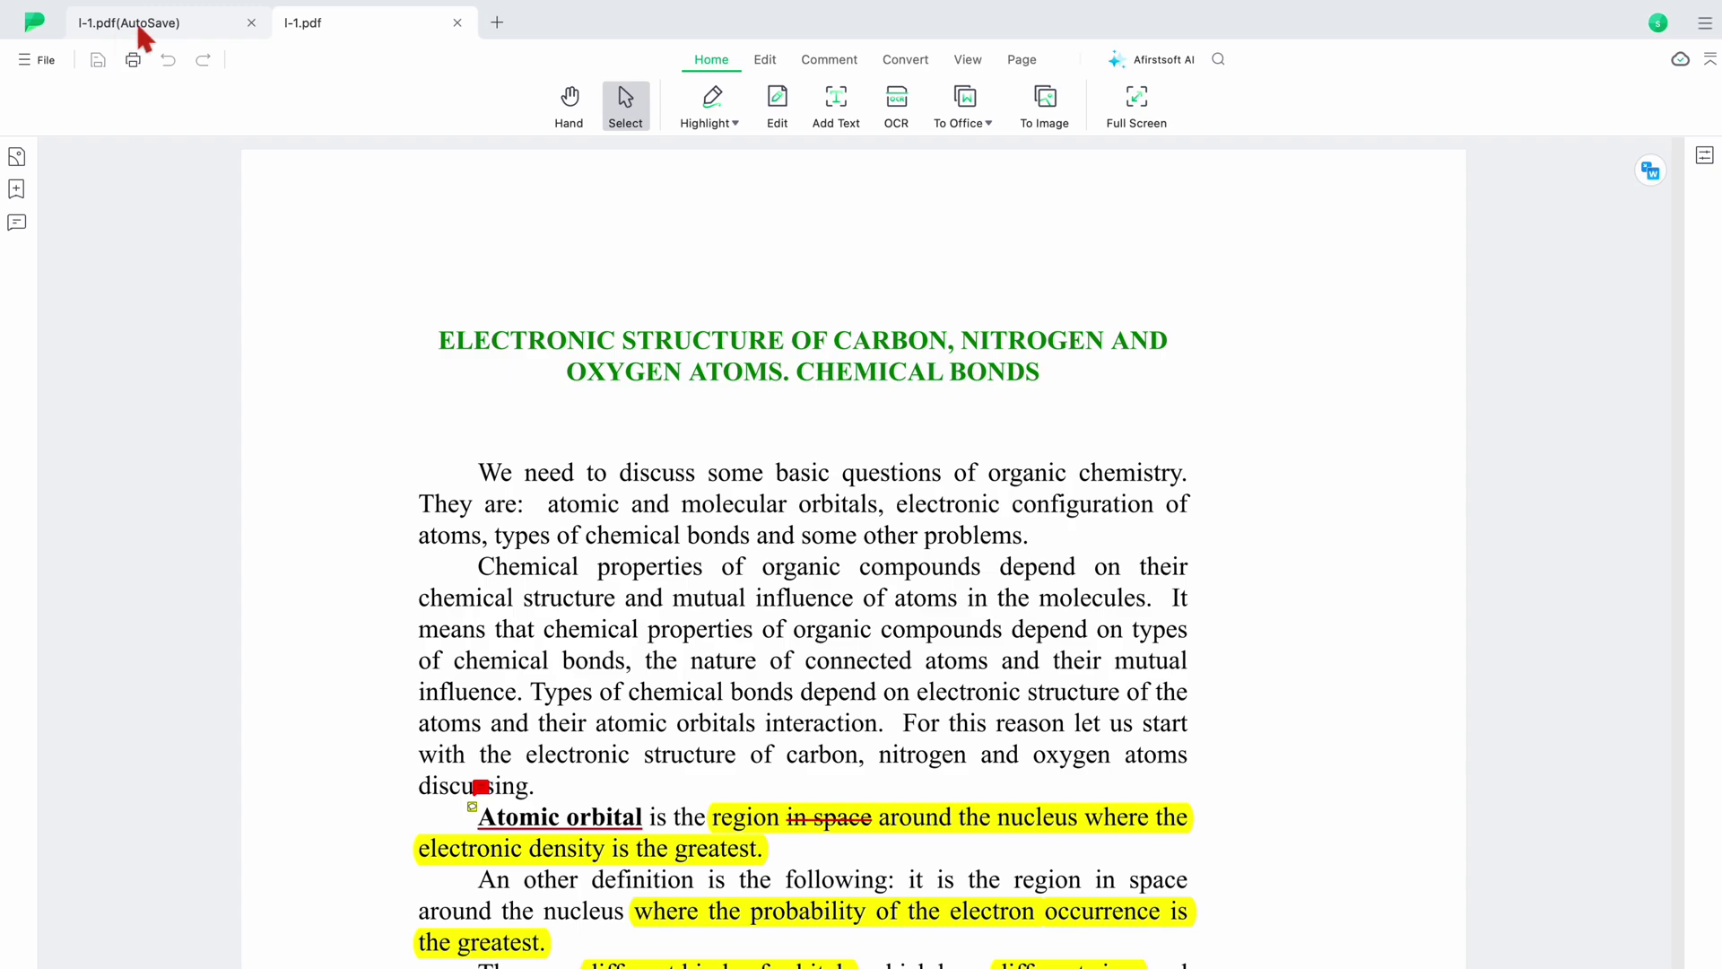
left_click(457, 22)
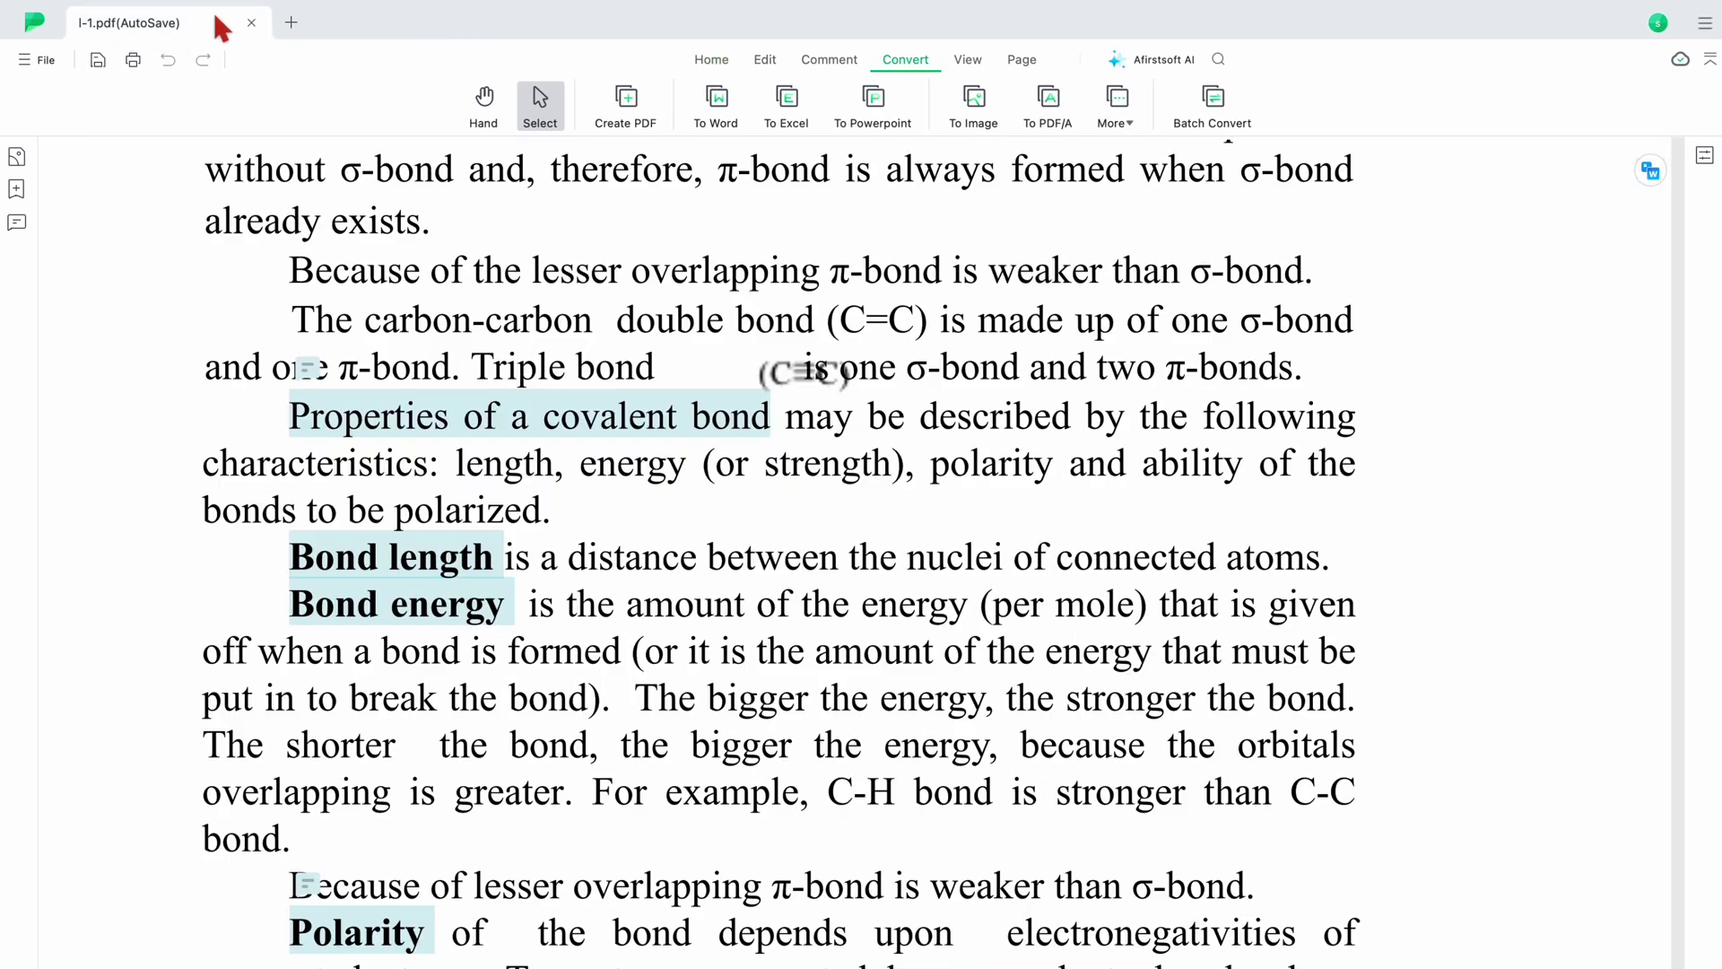
left_click(255, 18)
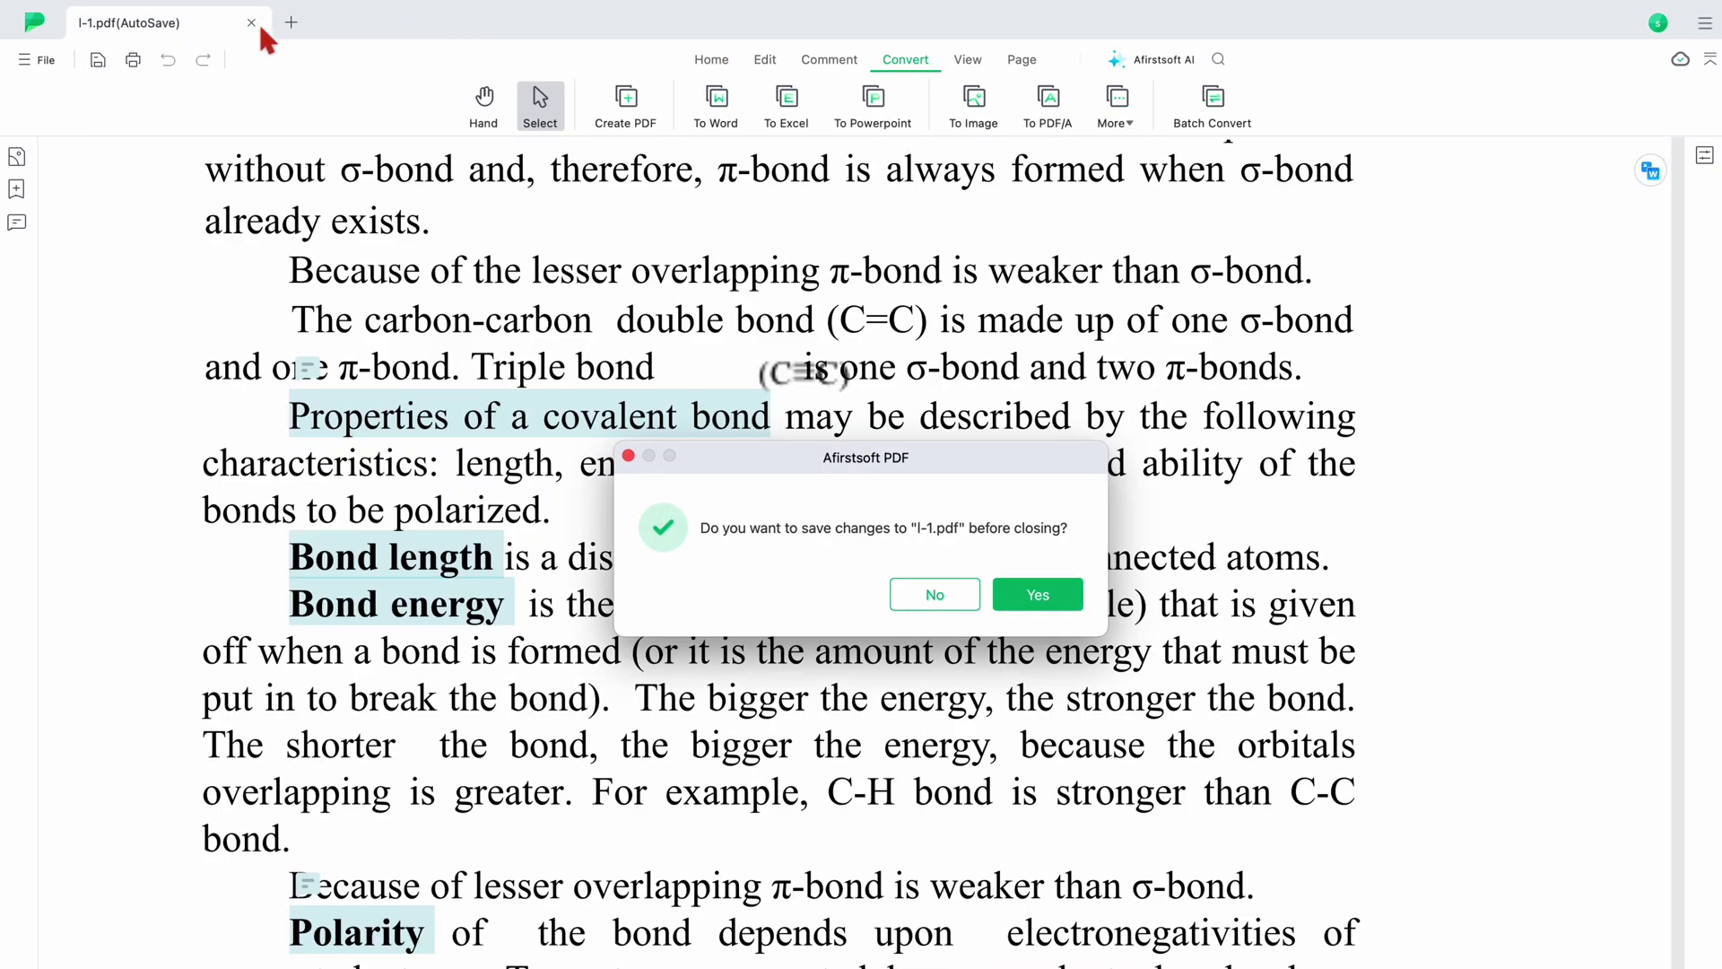
- Save I-1.pdf, browse My Folder's subfolder 2, and toggle grid view back to list view
left_click(1030, 591)
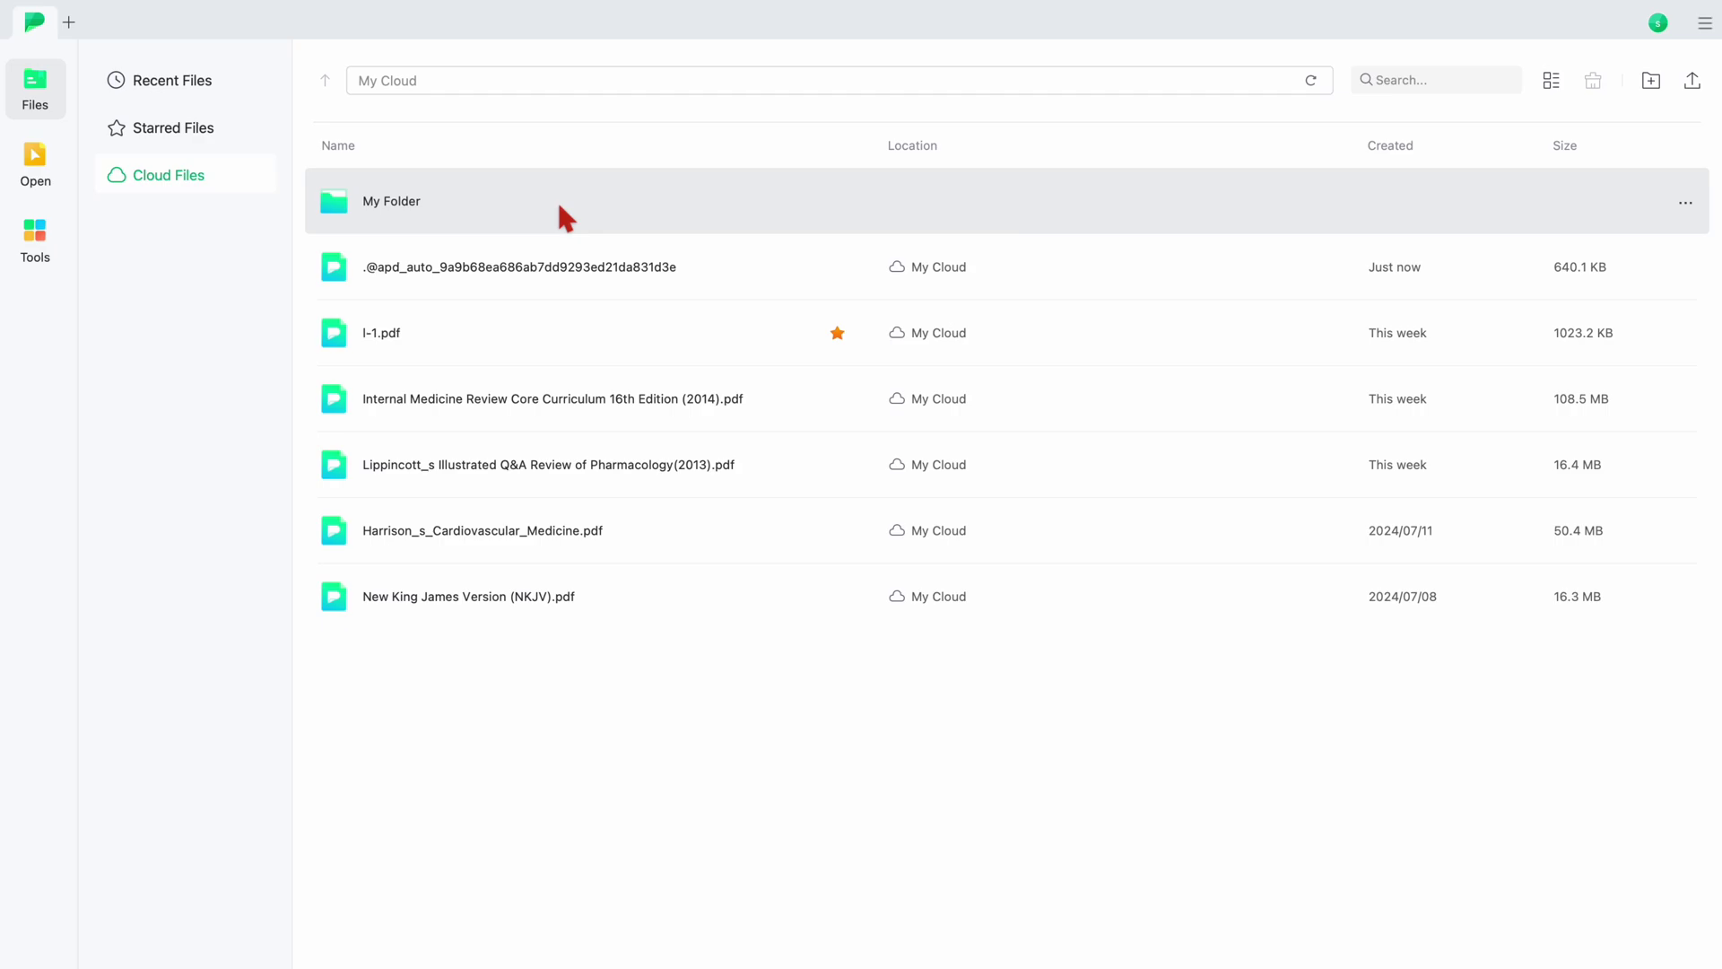
double_click(560, 207)
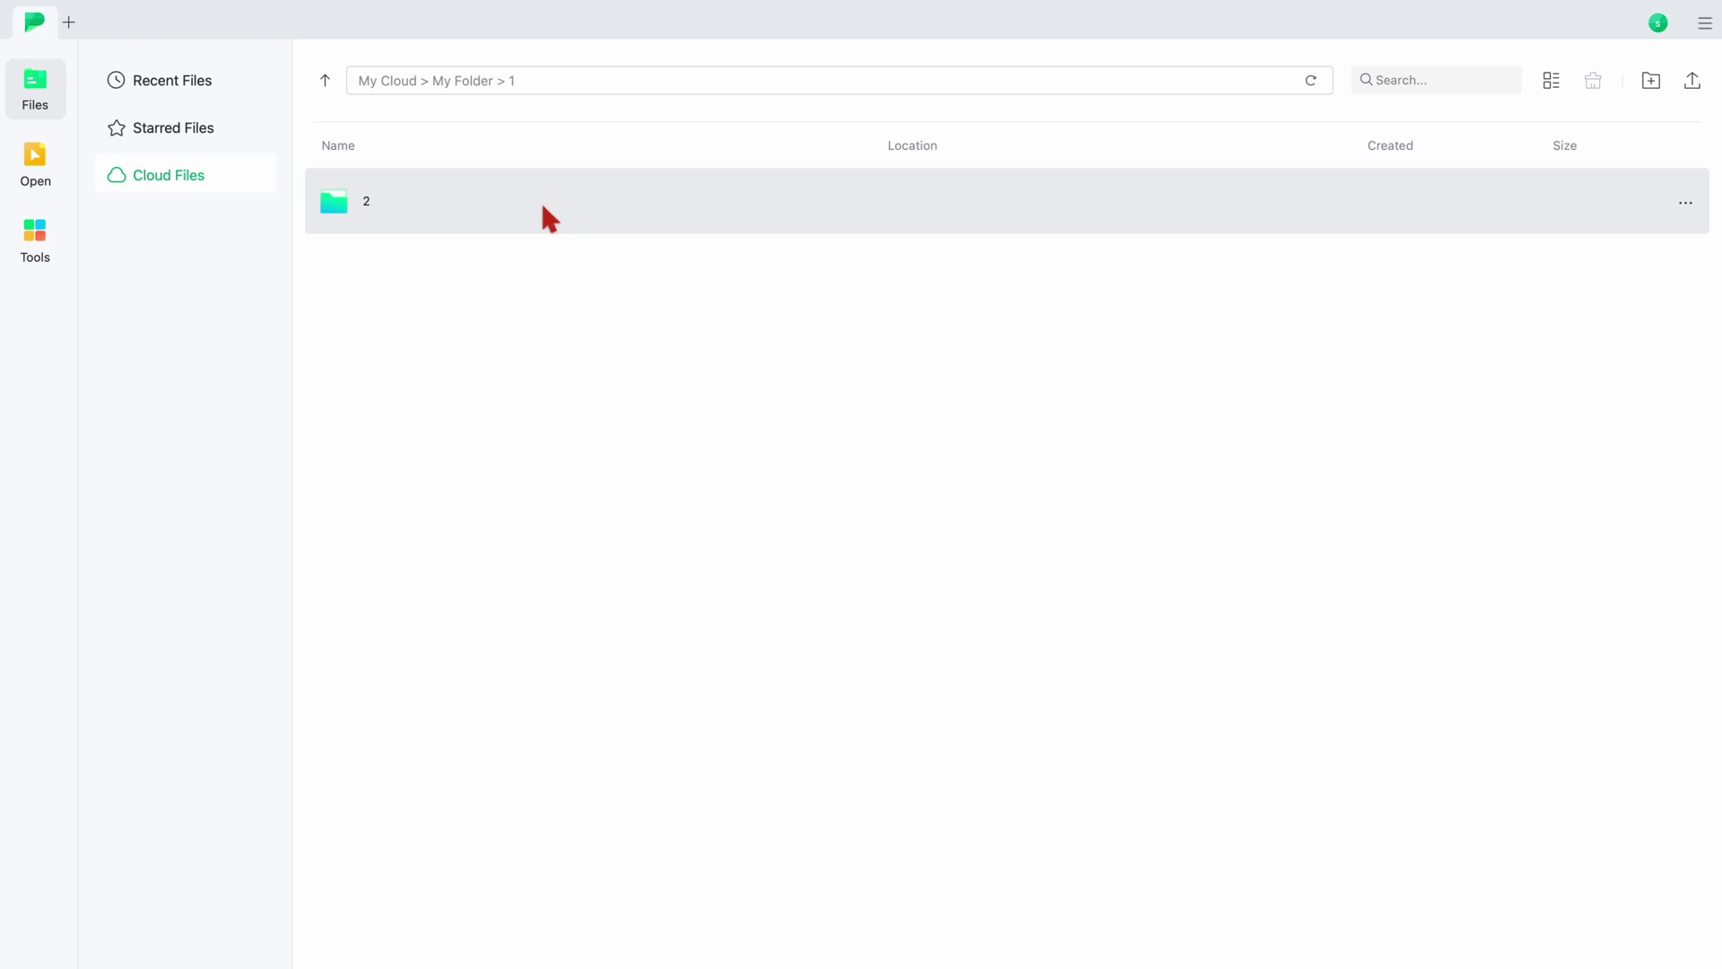
double_click(545, 215)
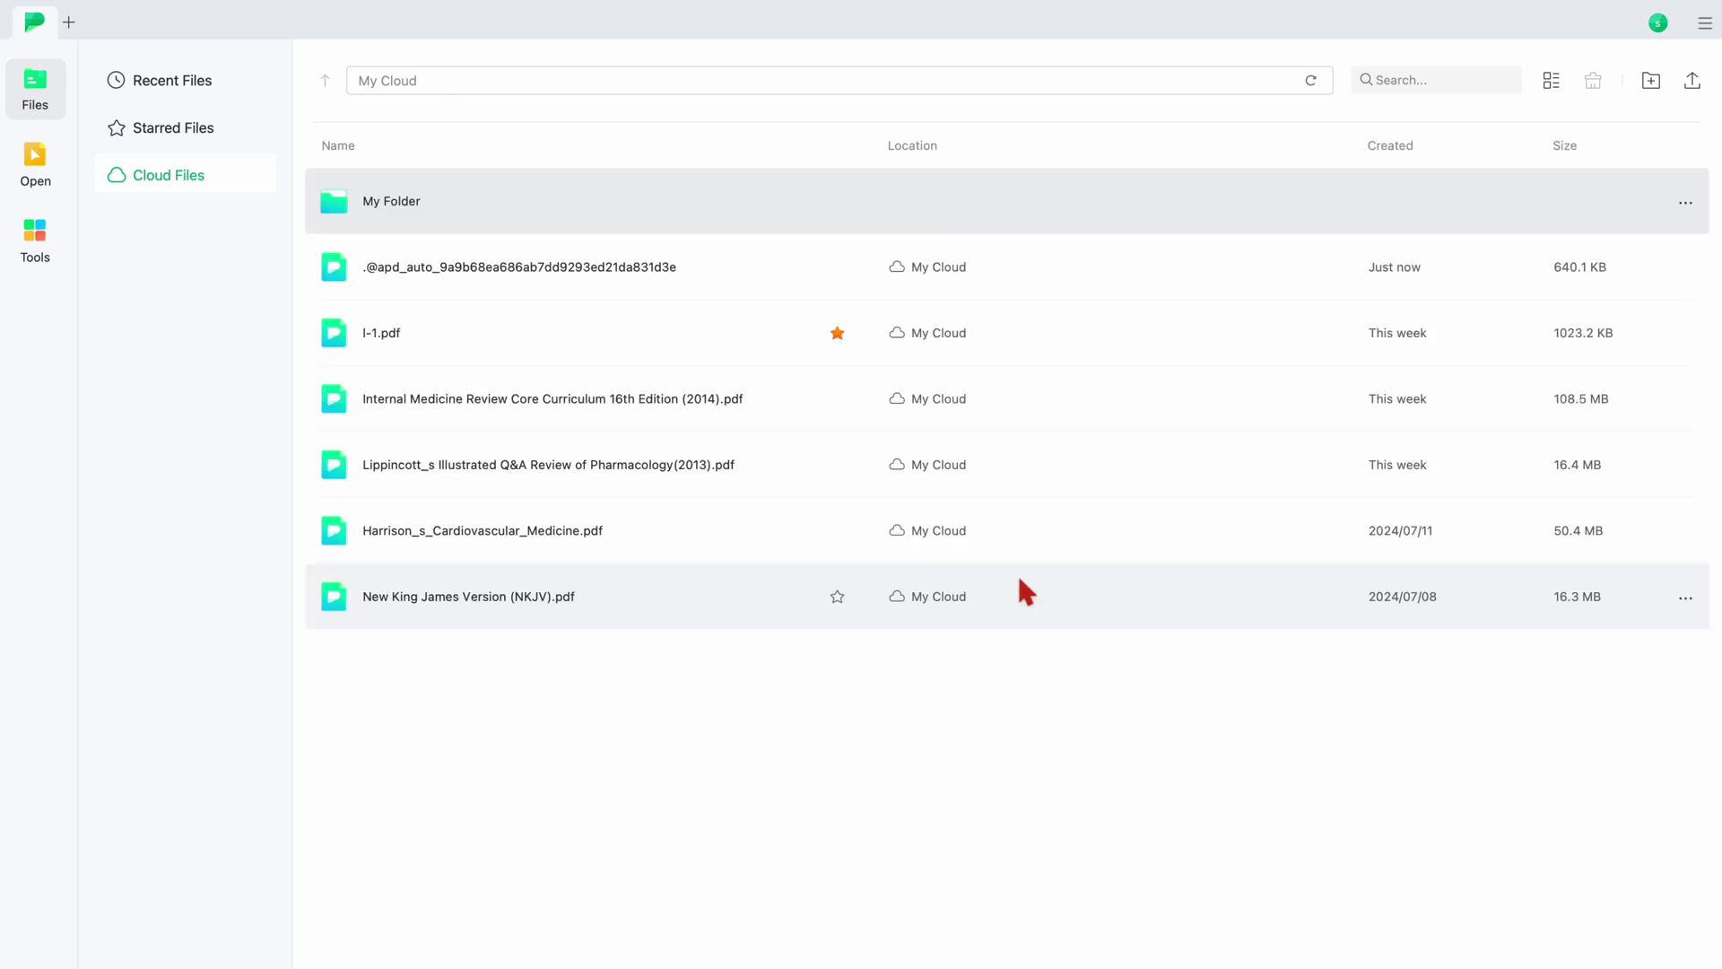
left_click(1554, 82)
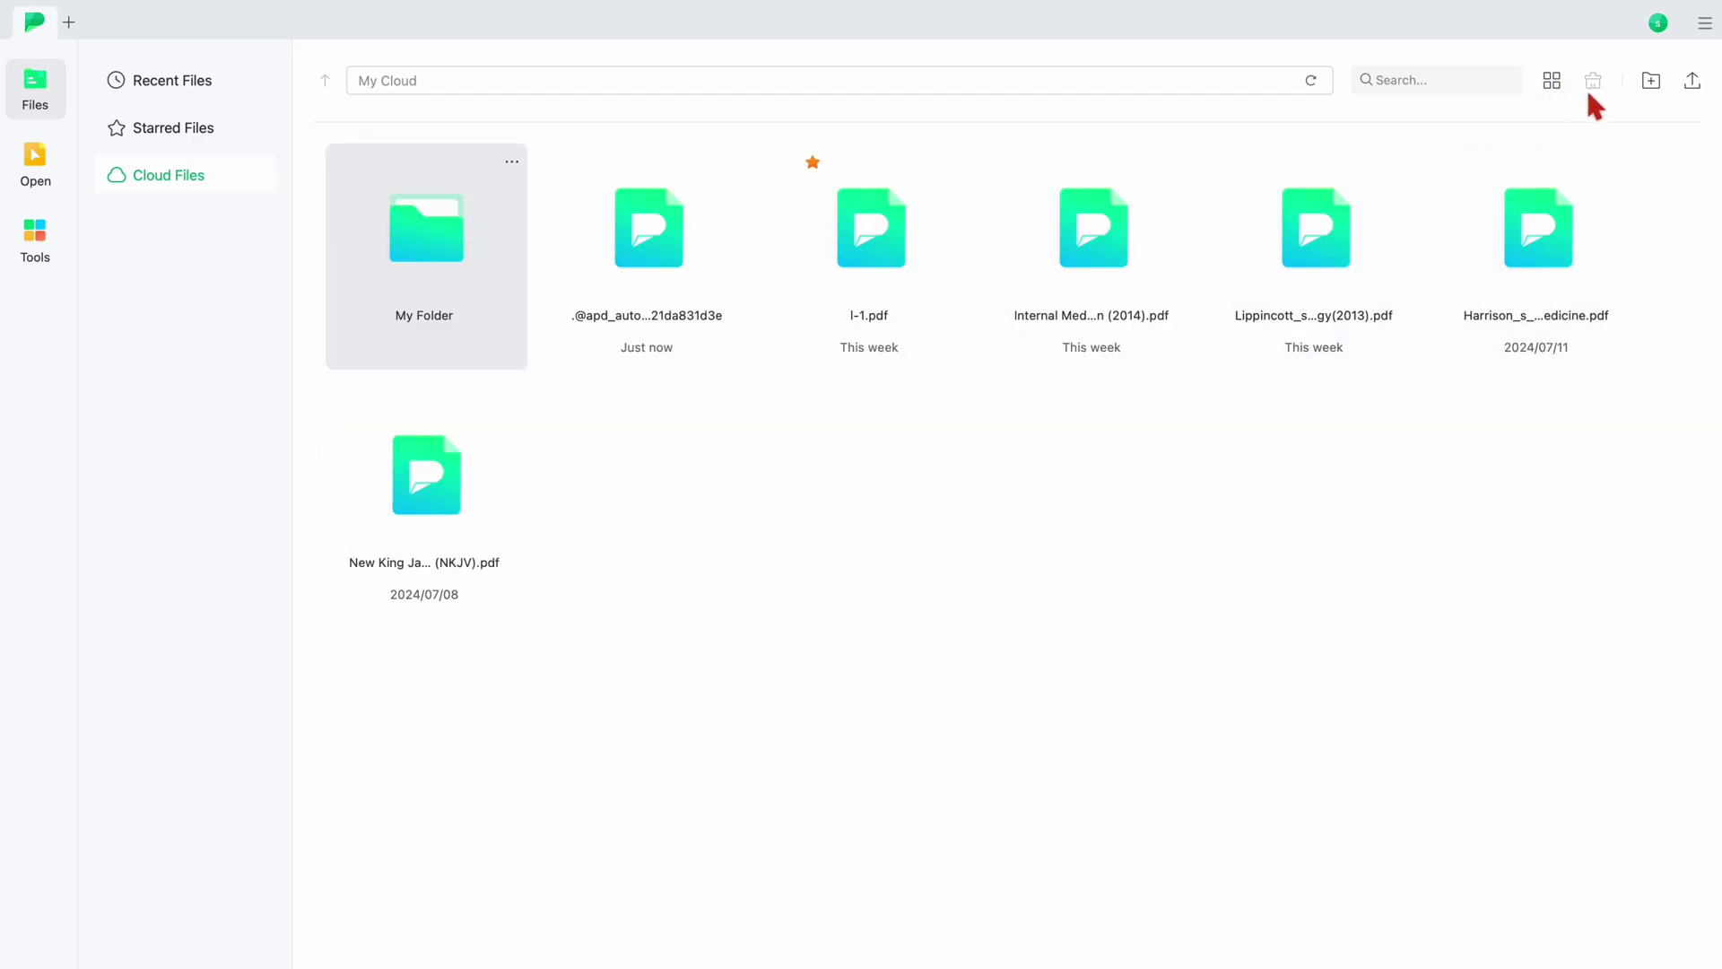
left_click(1552, 81)
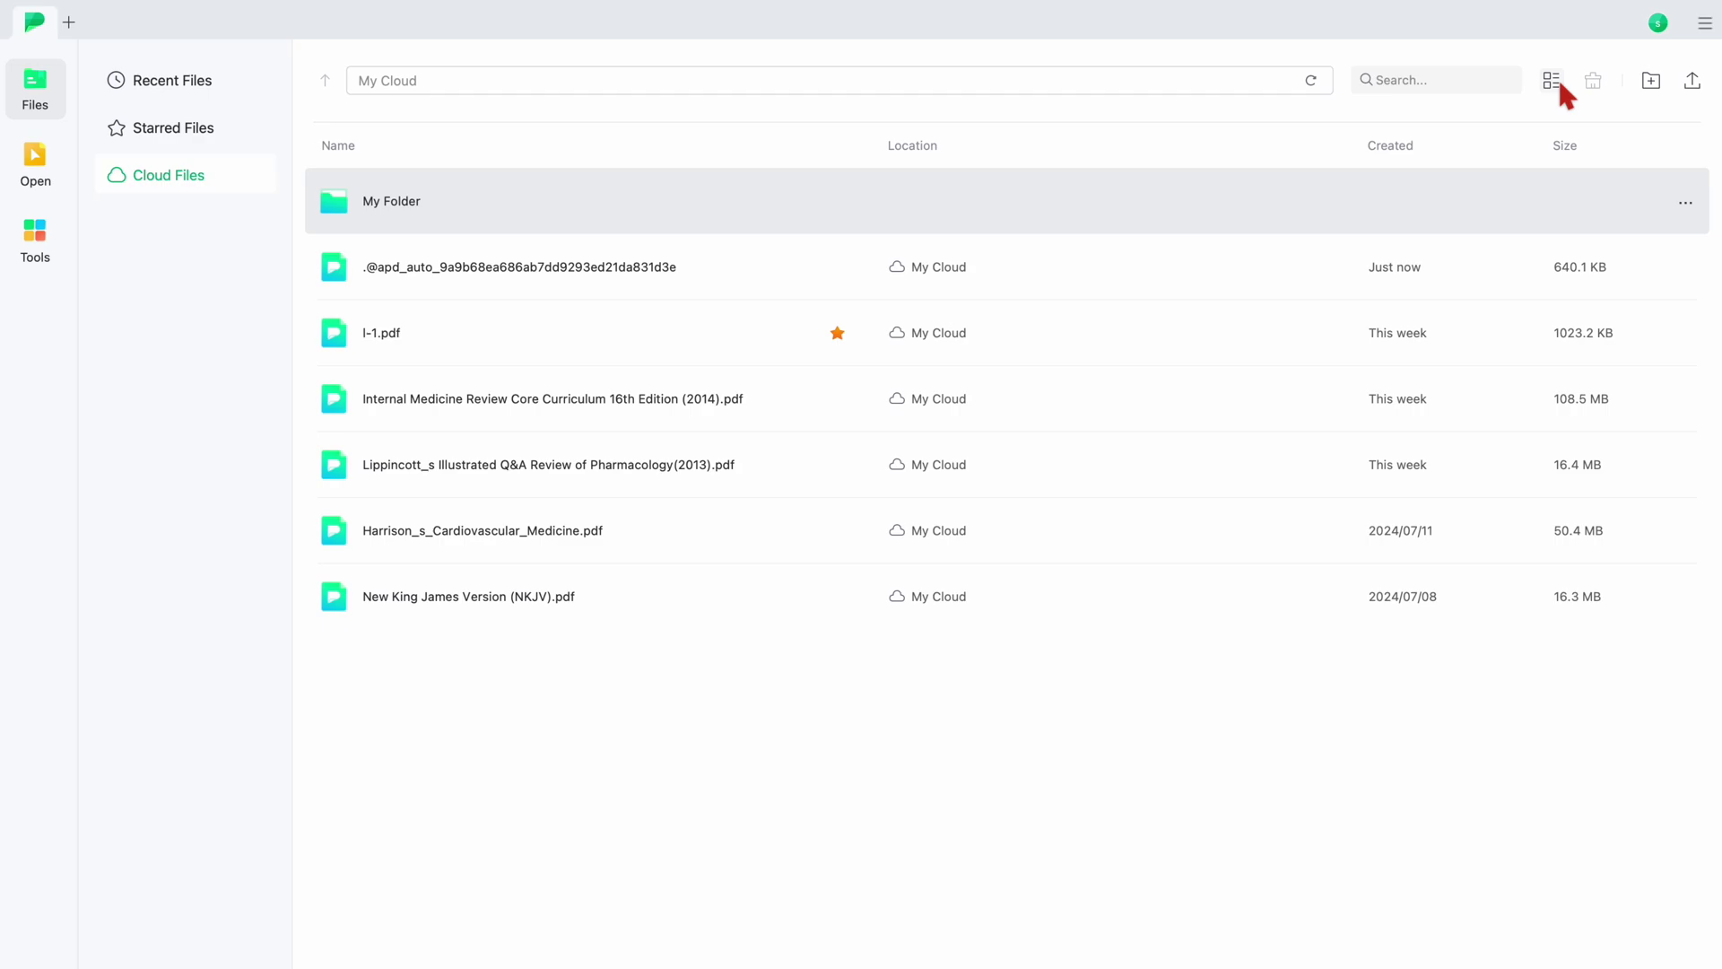
- Try cloud searches for 'cel', 'bi' and 'int', then star the new file and the Lippincott PDF
left_click(1438, 79)
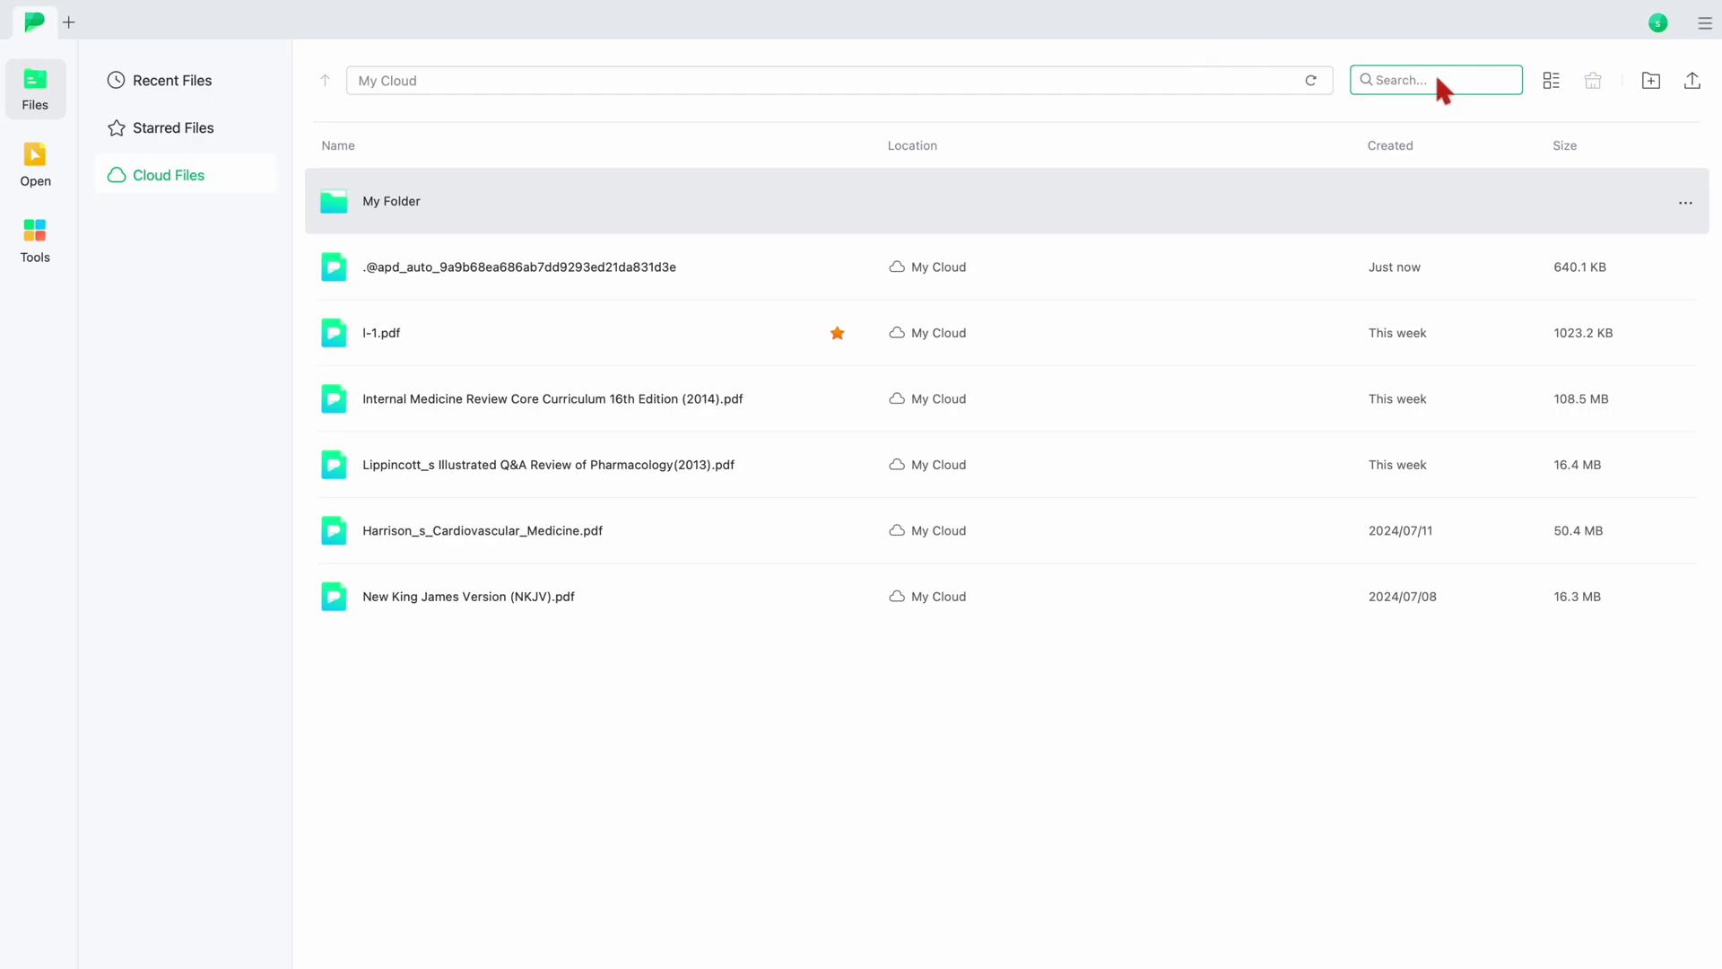
type("cel")
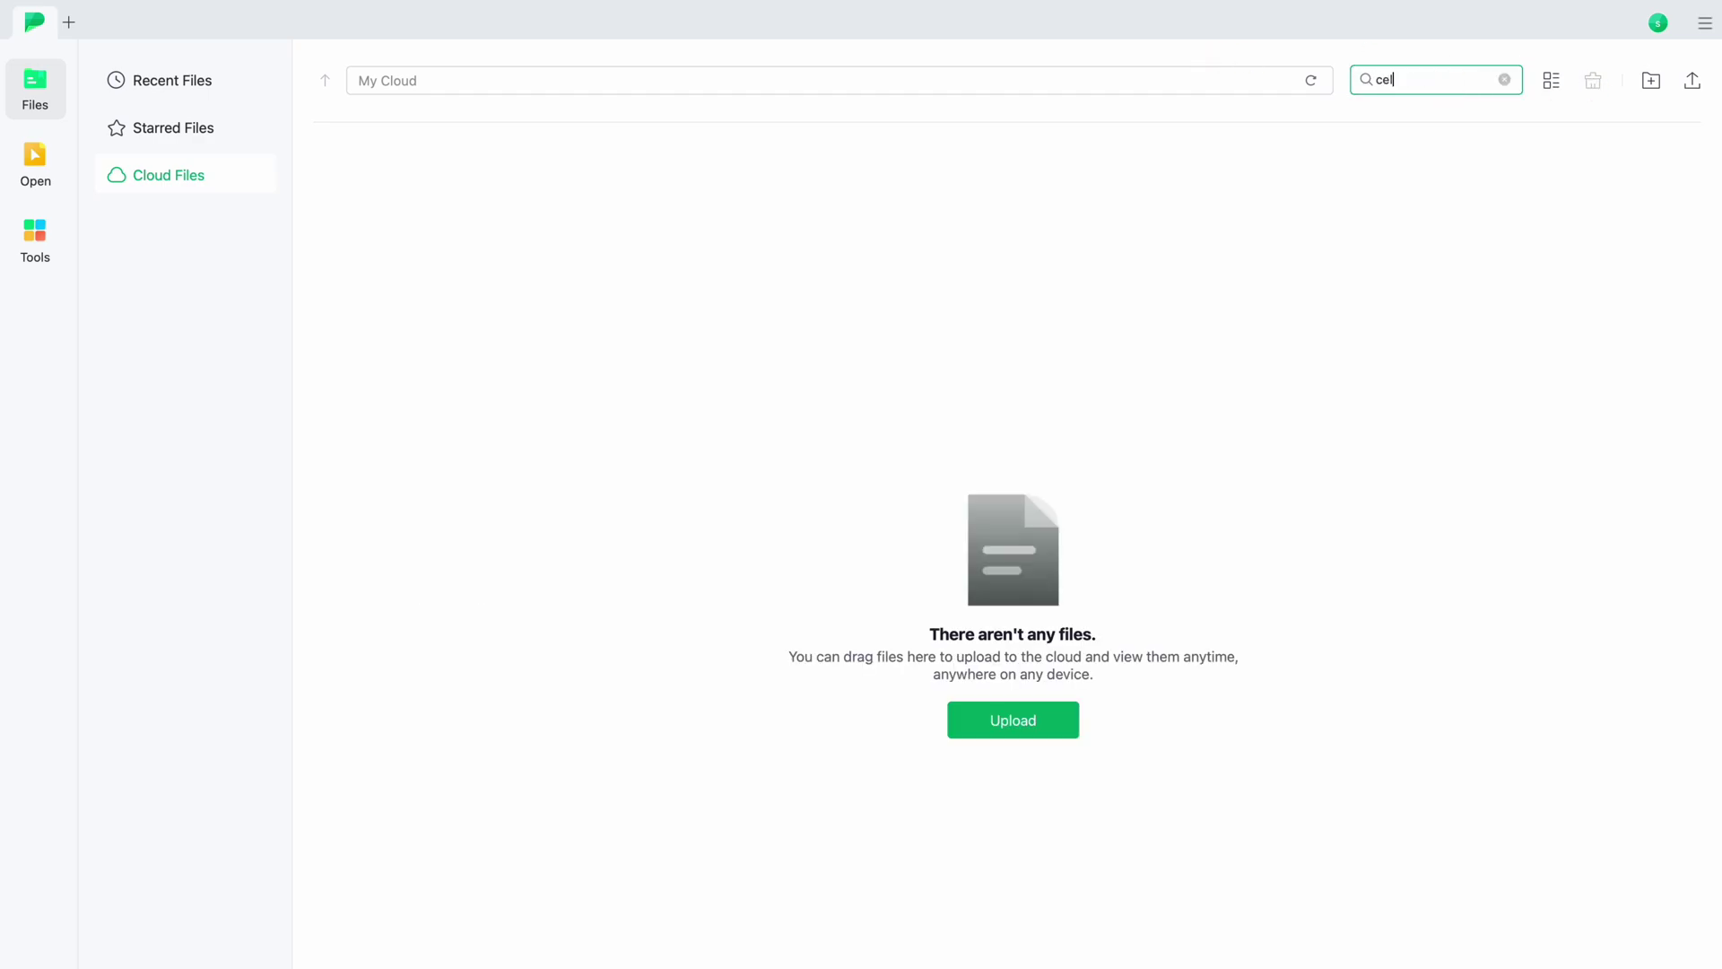
key("BackSpace")
key("BackSpace")
type("bi")
key("BackSpace")
key("BackSpace")
type("int")
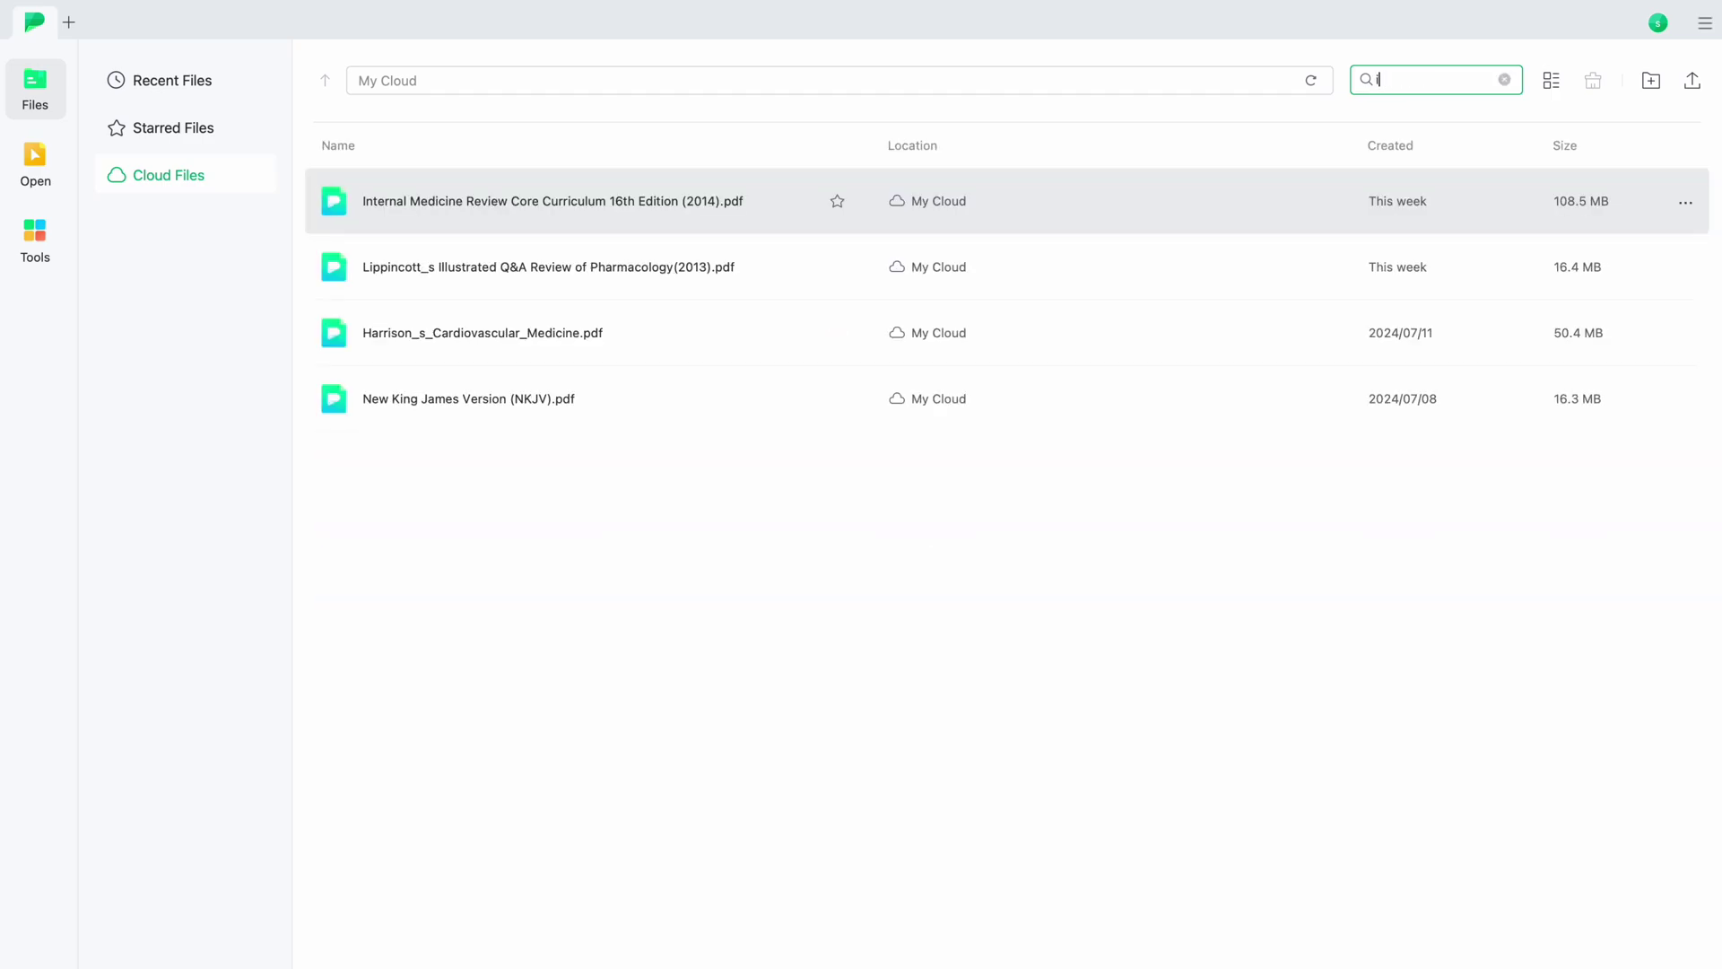
key("BackSpace")
key("BackSpace")
key("BackSpace")
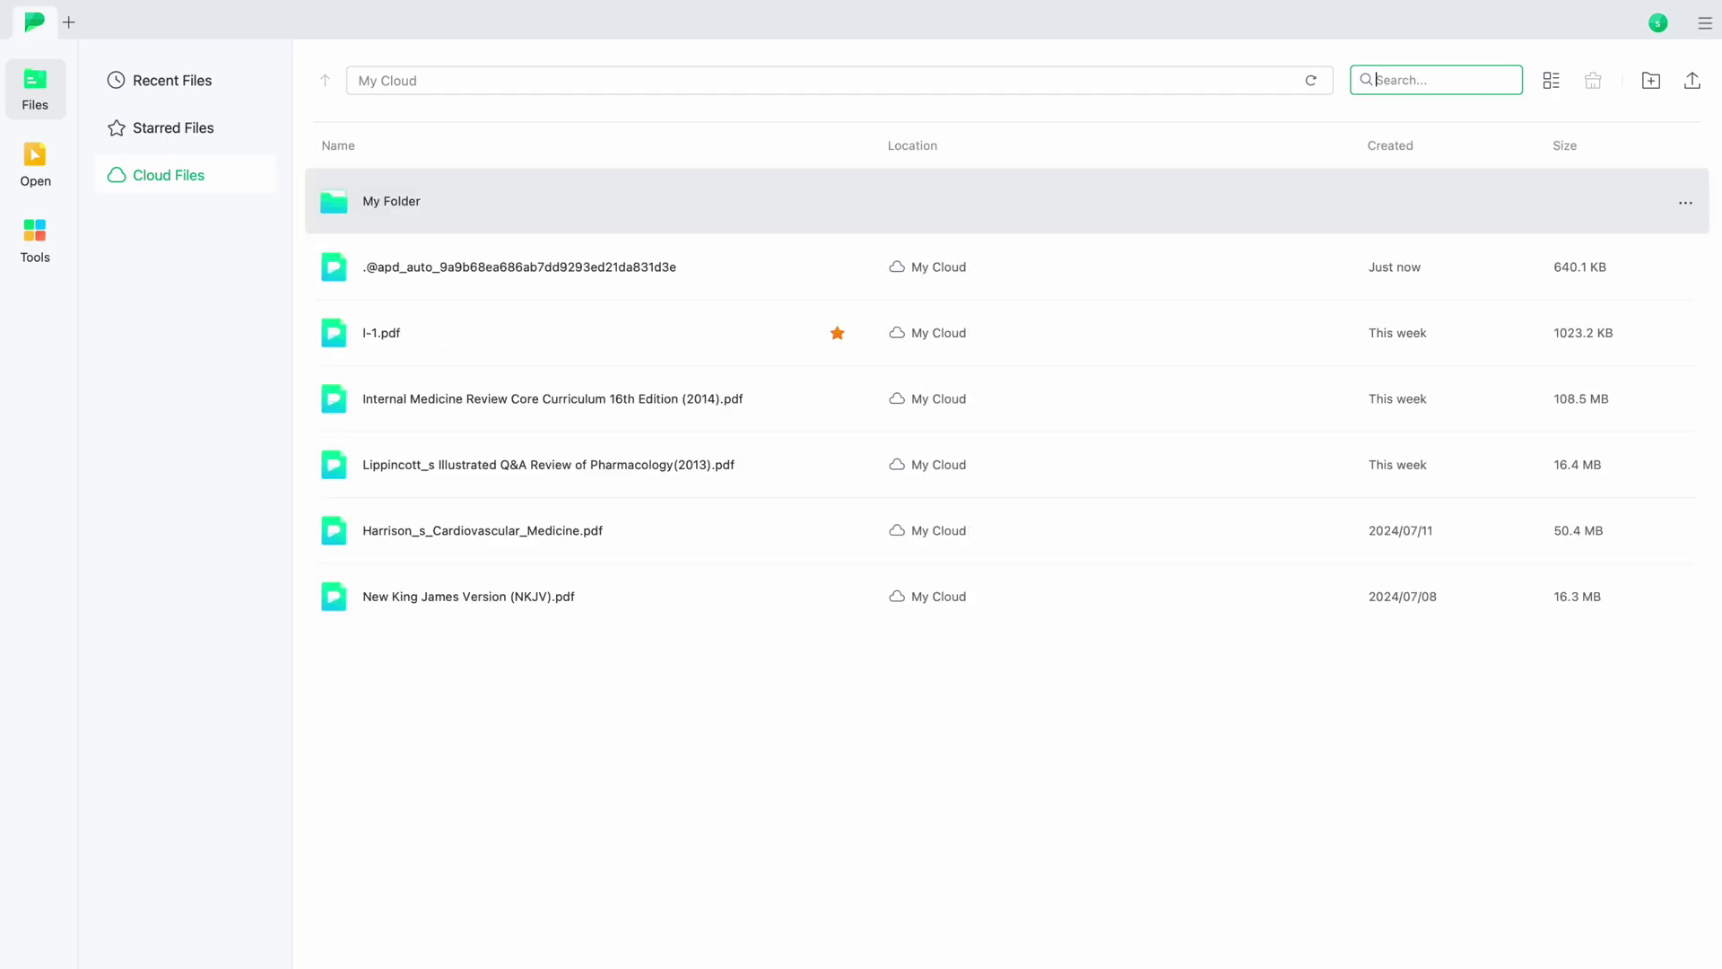
left_click(837, 266)
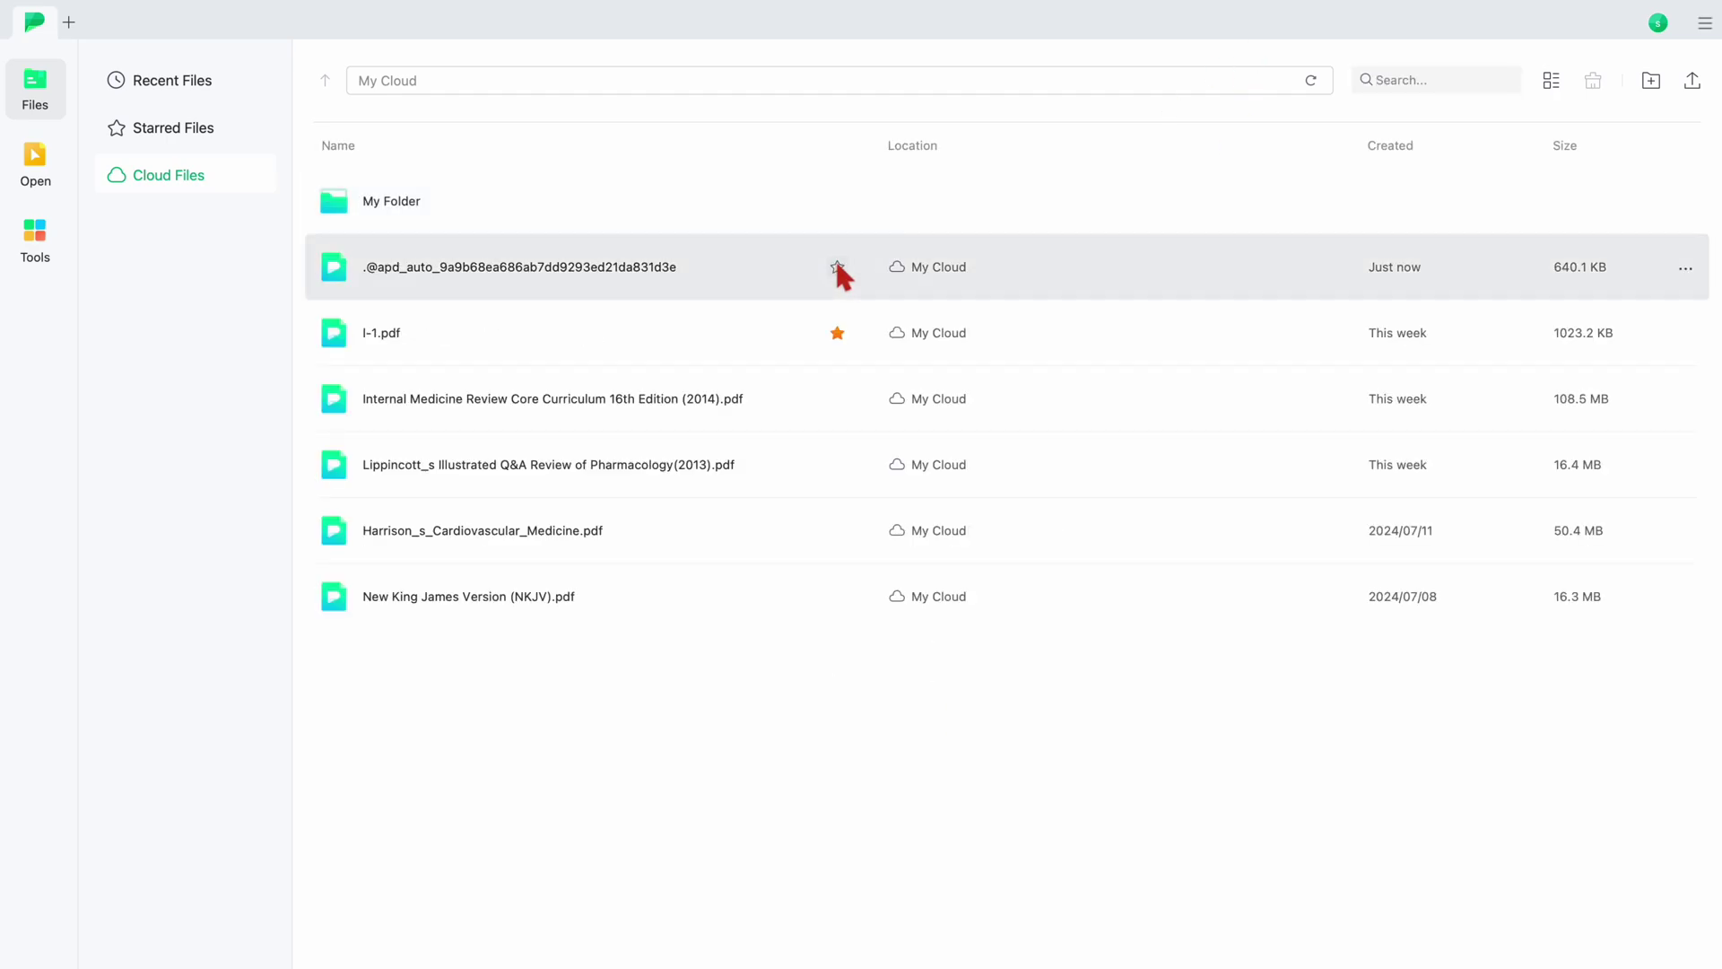
left_click(837, 465)
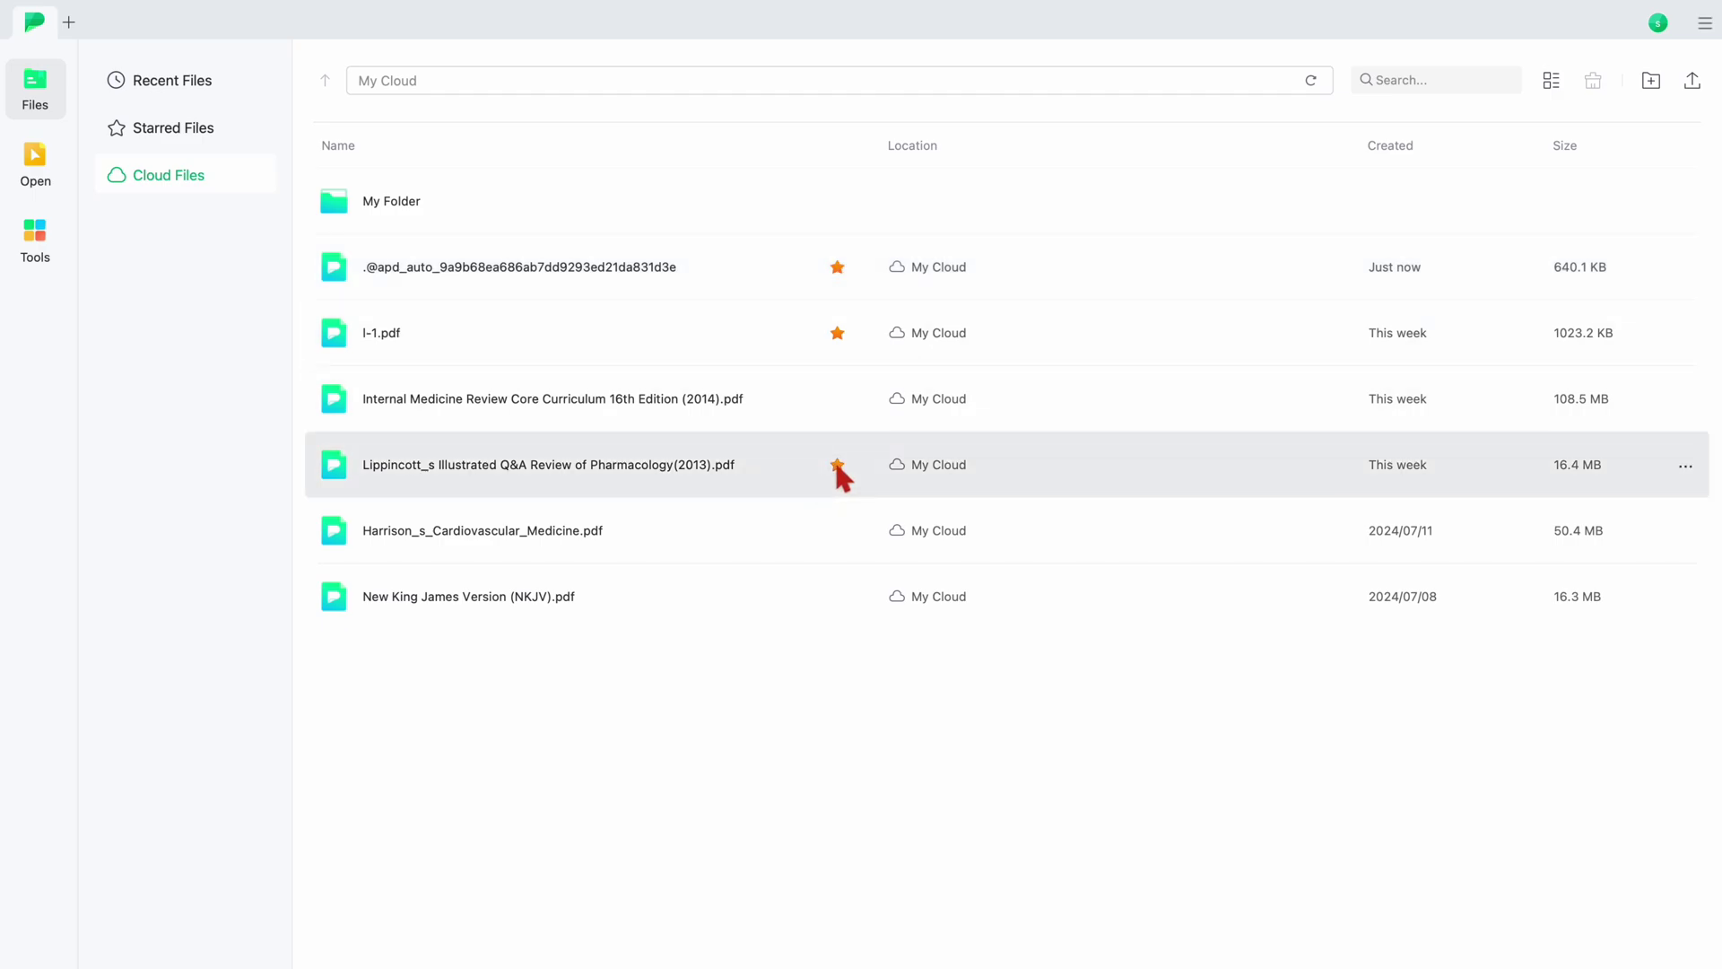
- Highlight the phrase 'Two types of the covalent bond' in green in I-1.pdf
left_click(220, 126)
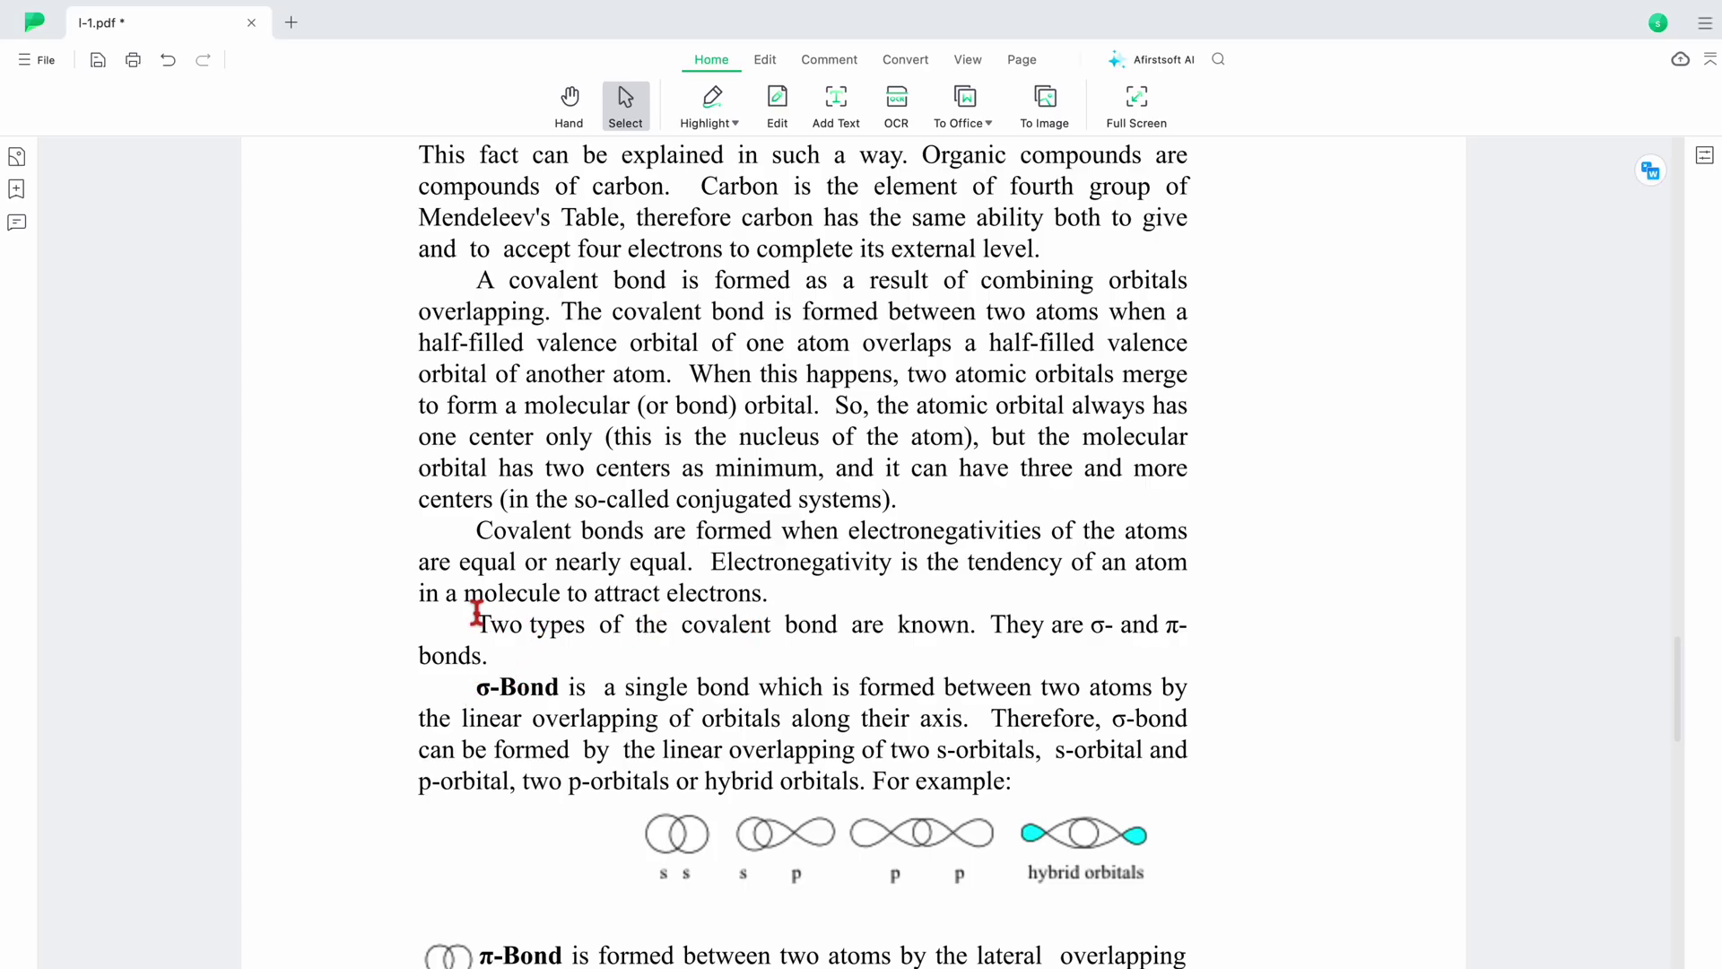
left_click_drag(476, 625, 837, 627)
left_click(961, 678)
left_click(1011, 707)
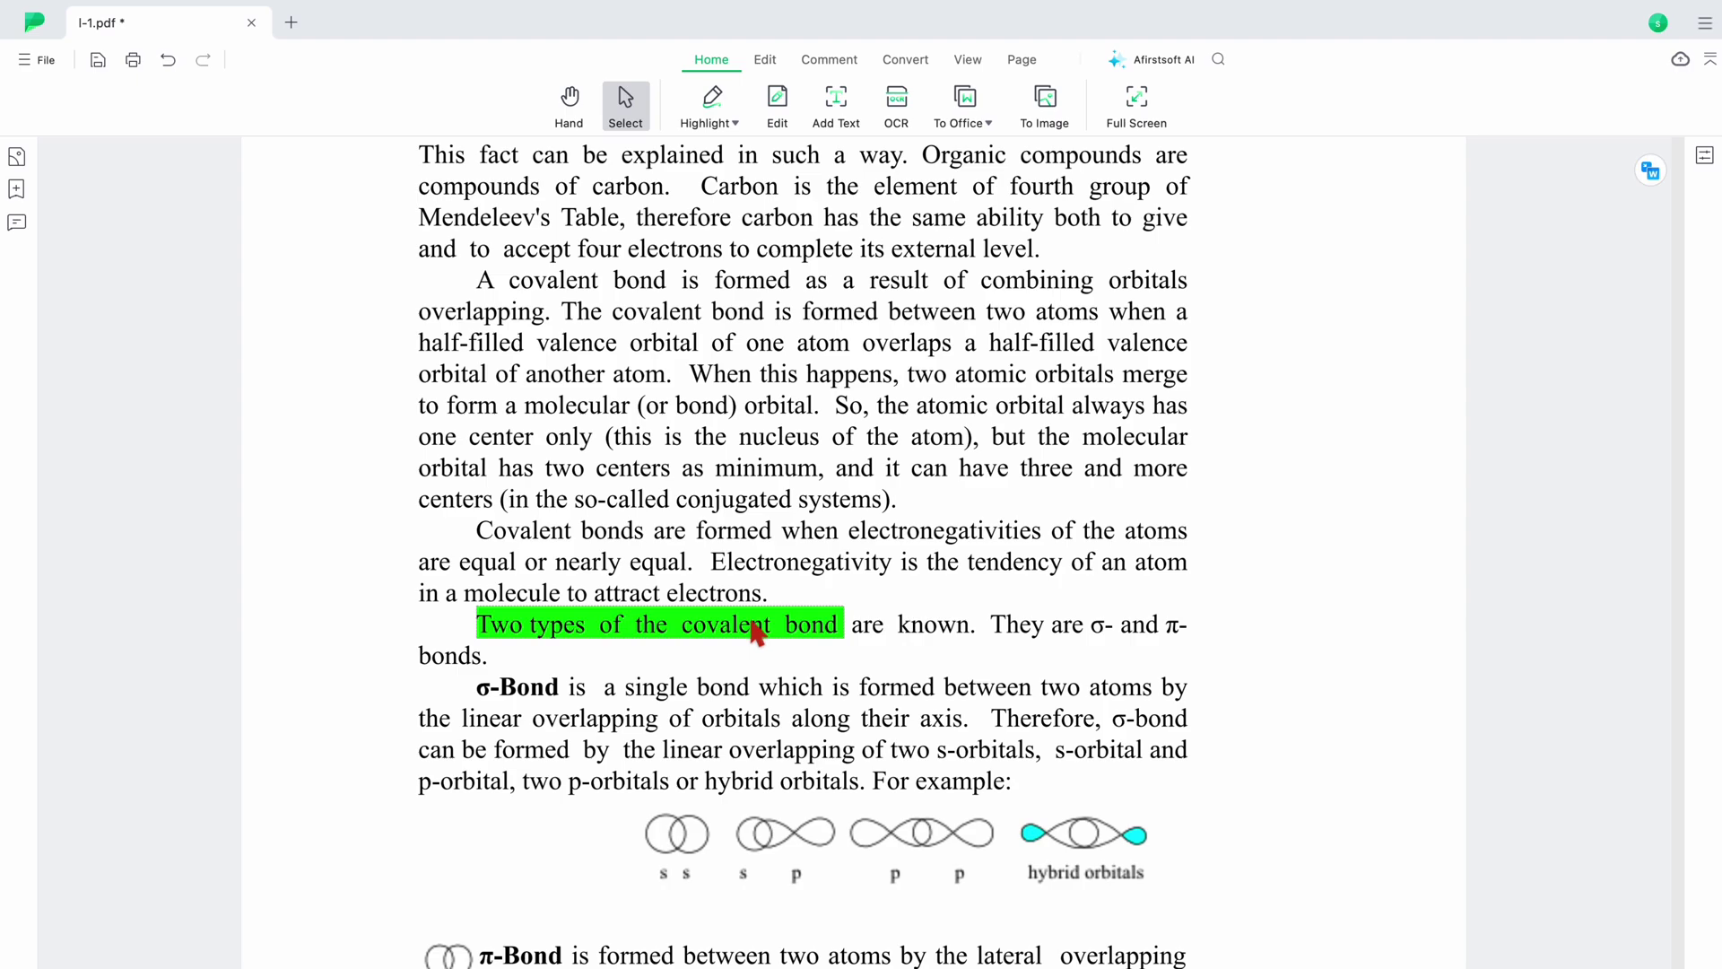
- Highlight the σ-Bond heading with a custom peach highlight colour
left_click(734, 123)
left_click(979, 158)
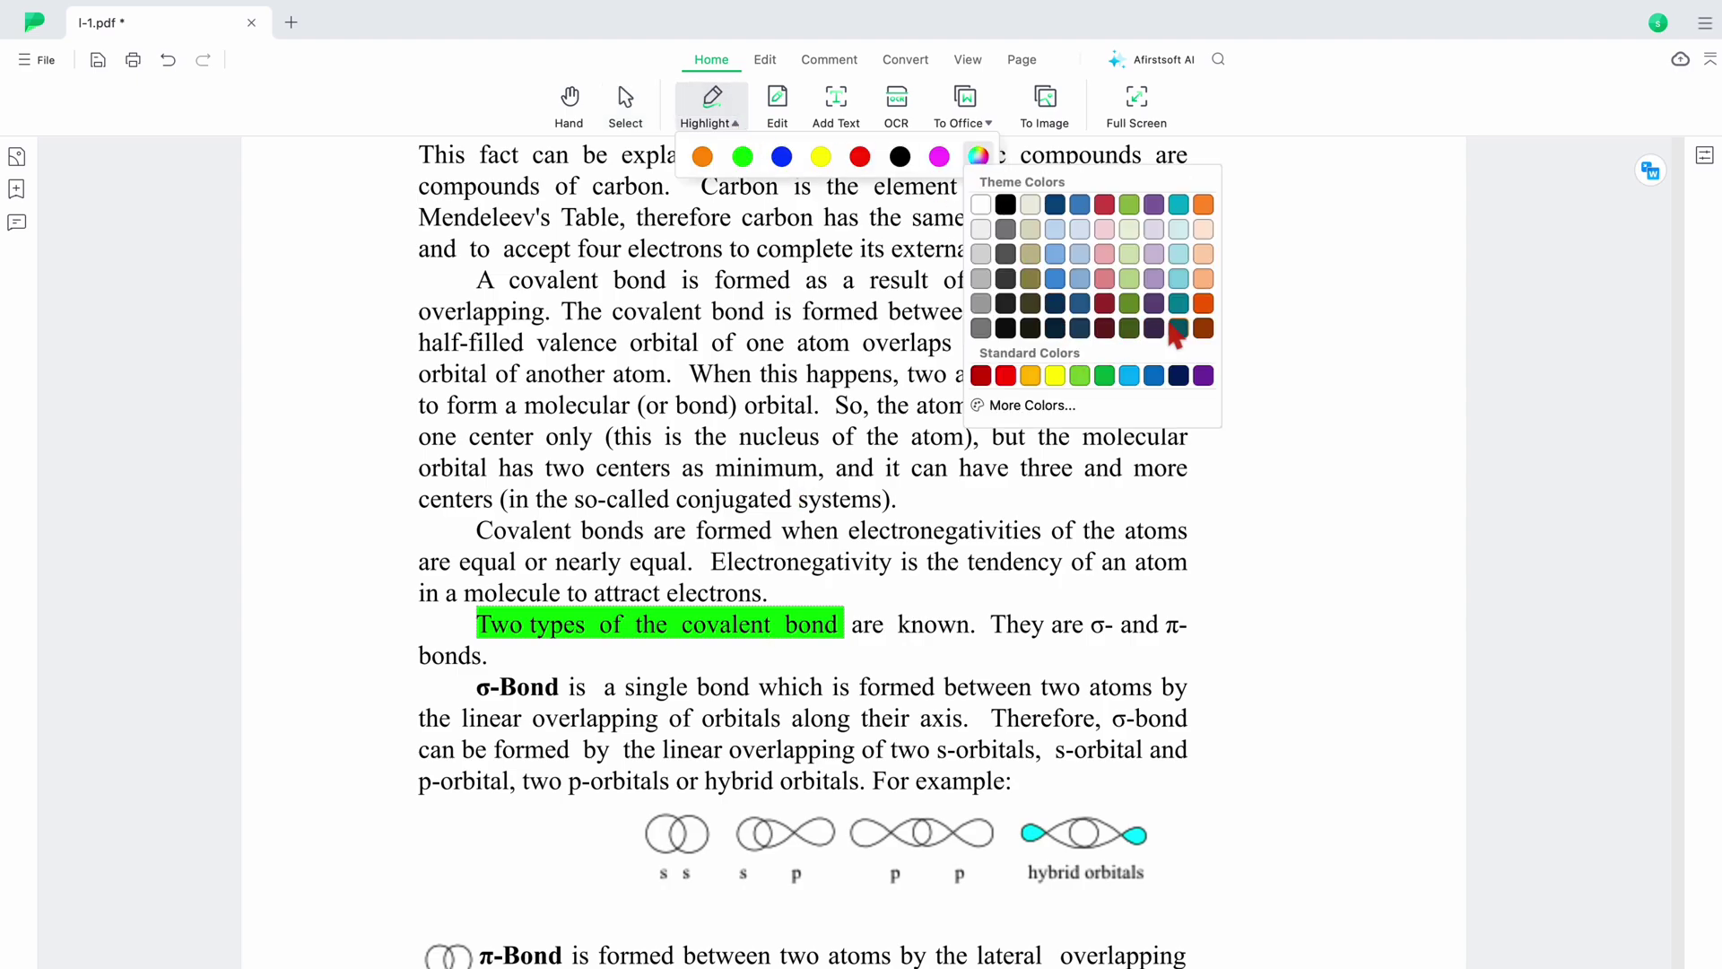
left_click(1211, 231)
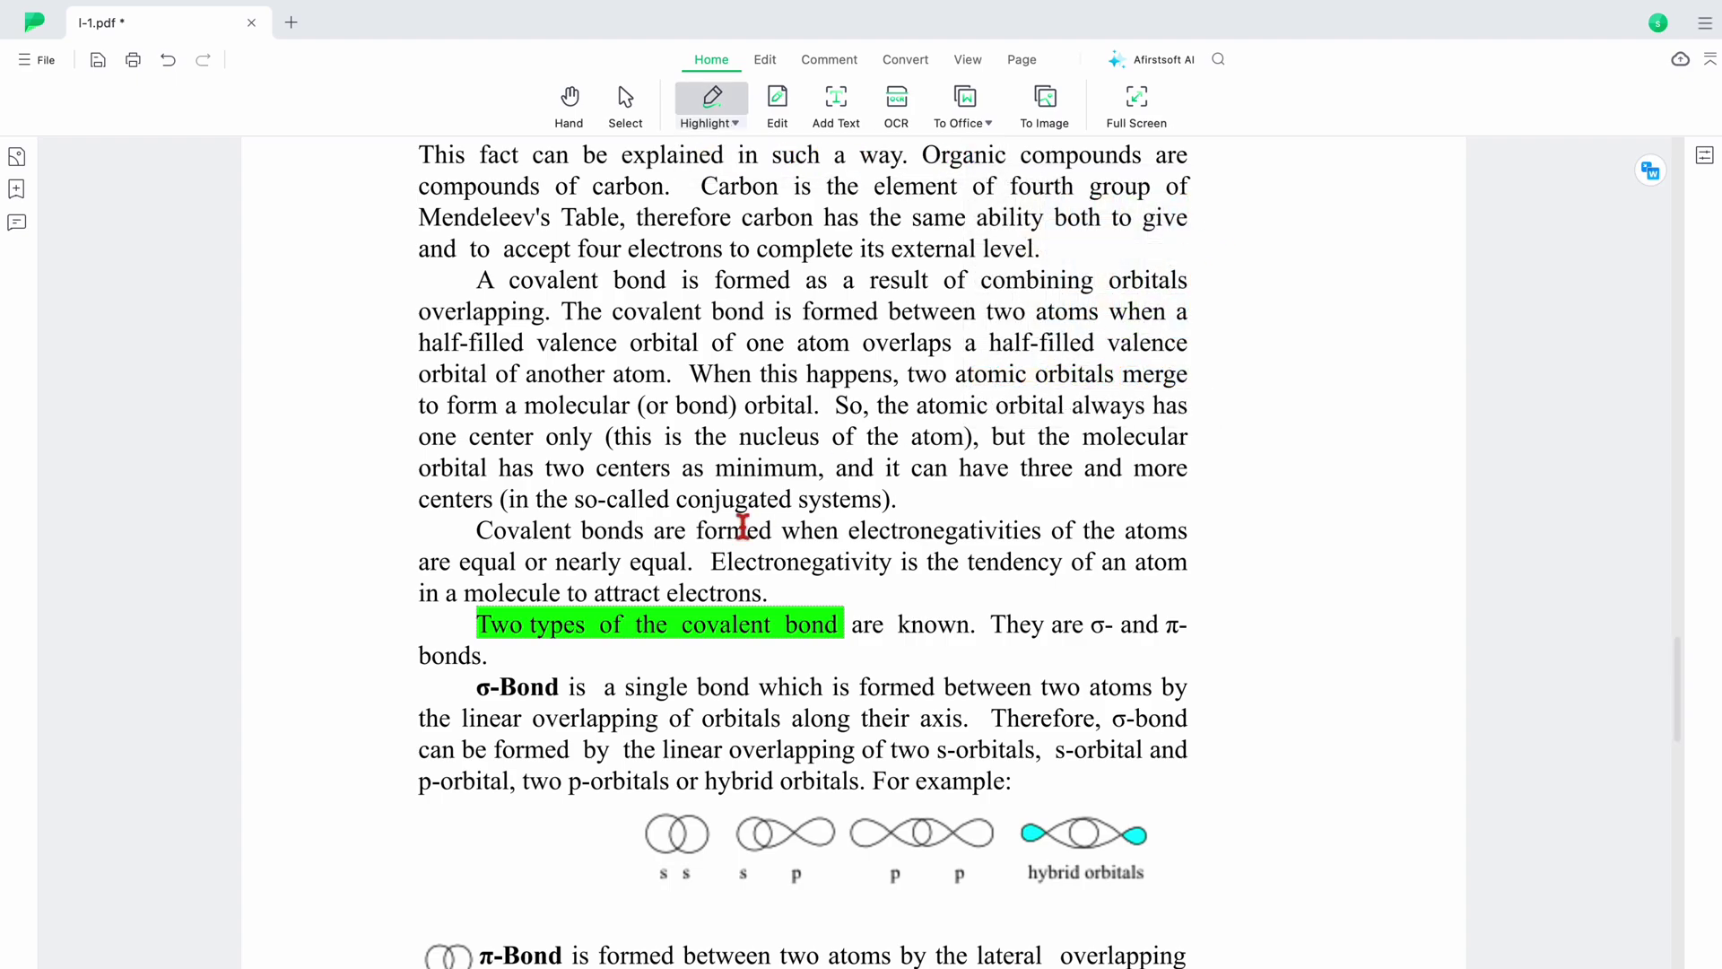
left_click_drag(478, 687, 572, 715)
scroll(557, 754, "down", 3)
- Tighten the preface page's crop box by pulling its top, bottom and right edges inward
scroll(628, 772, "down", 2)
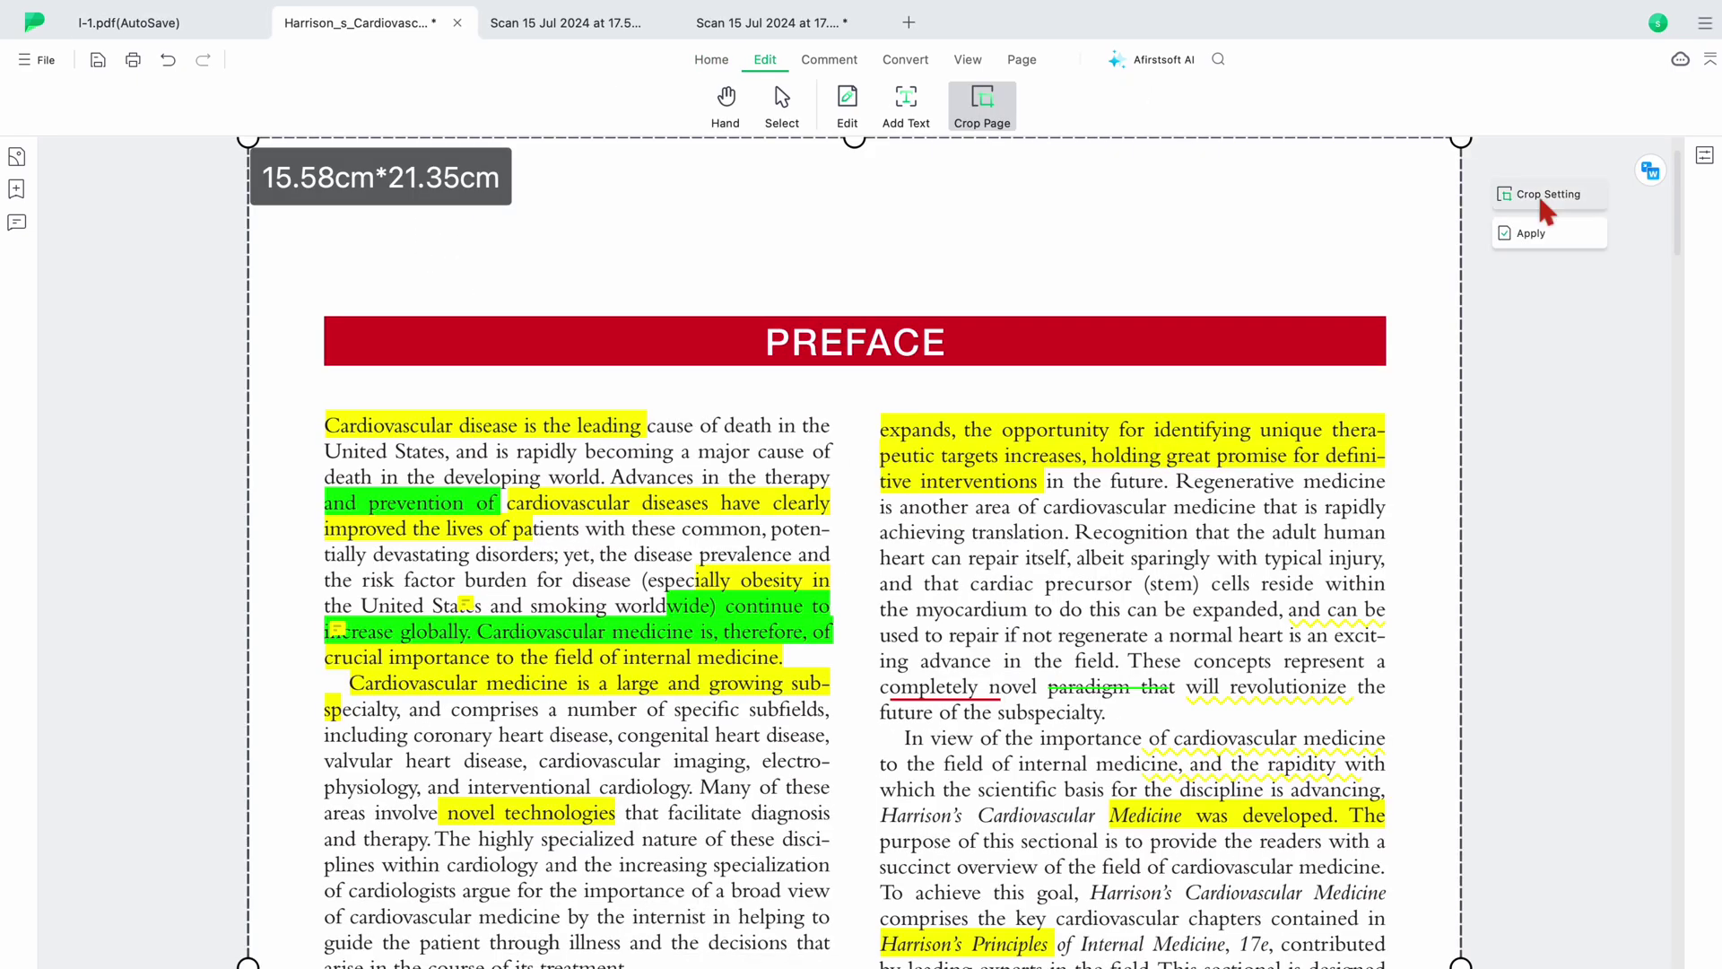
left_click(1549, 194)
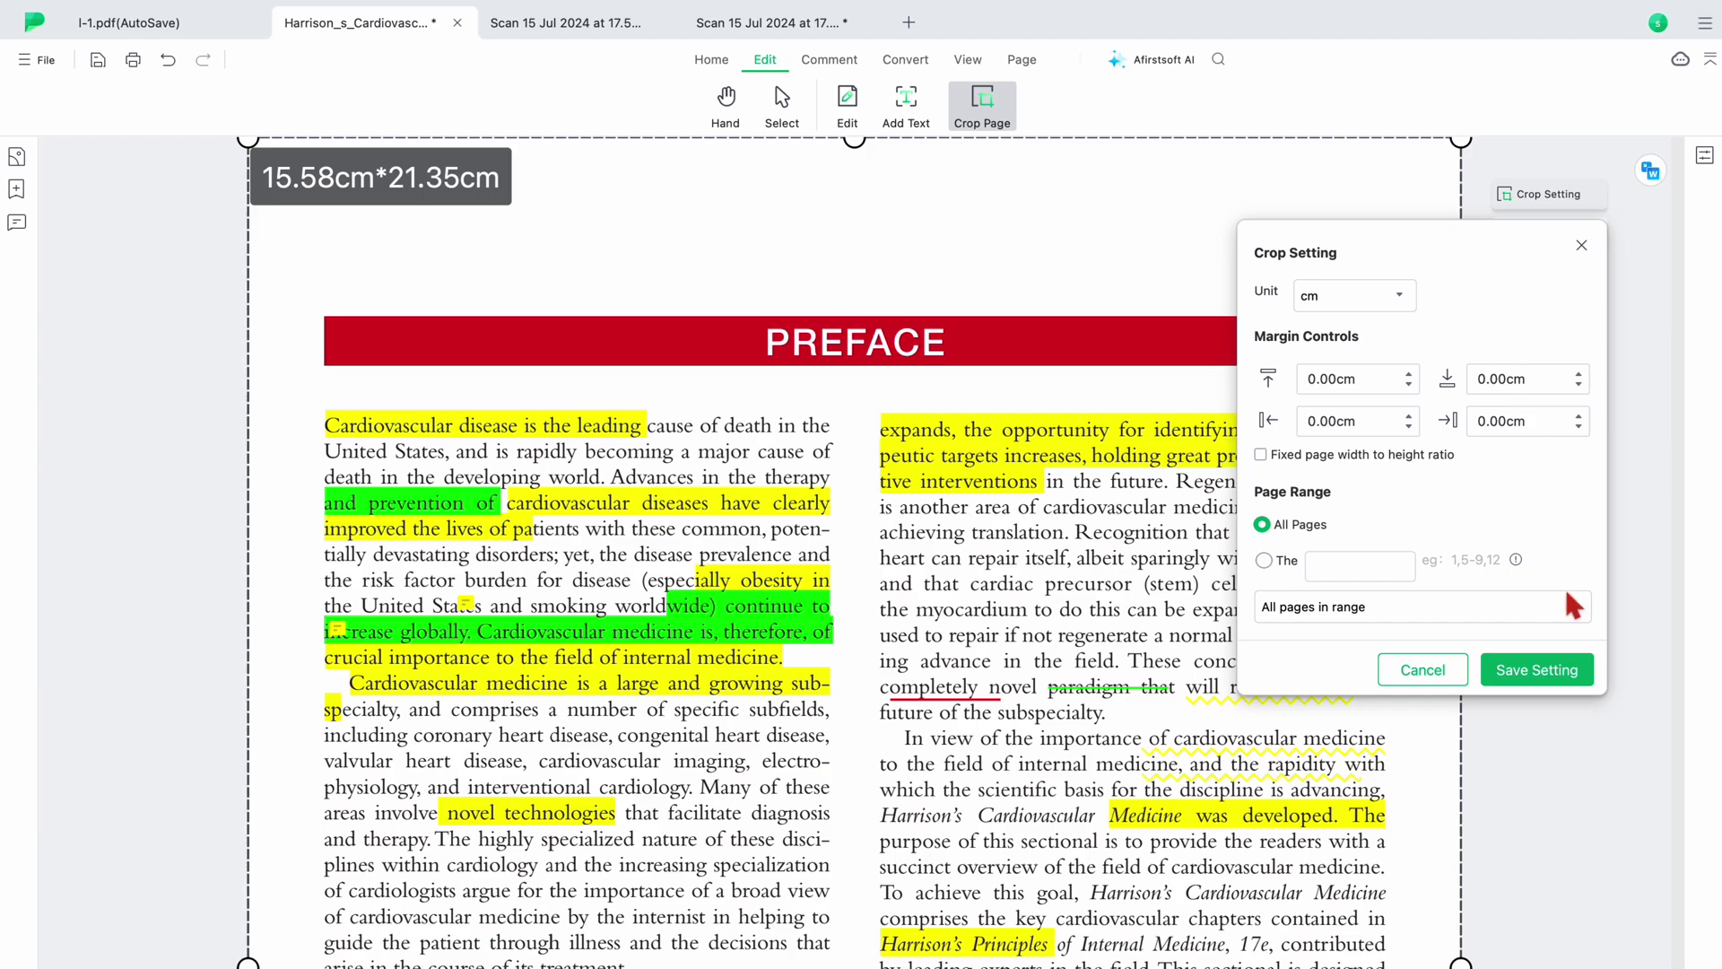
left_click(1446, 674)
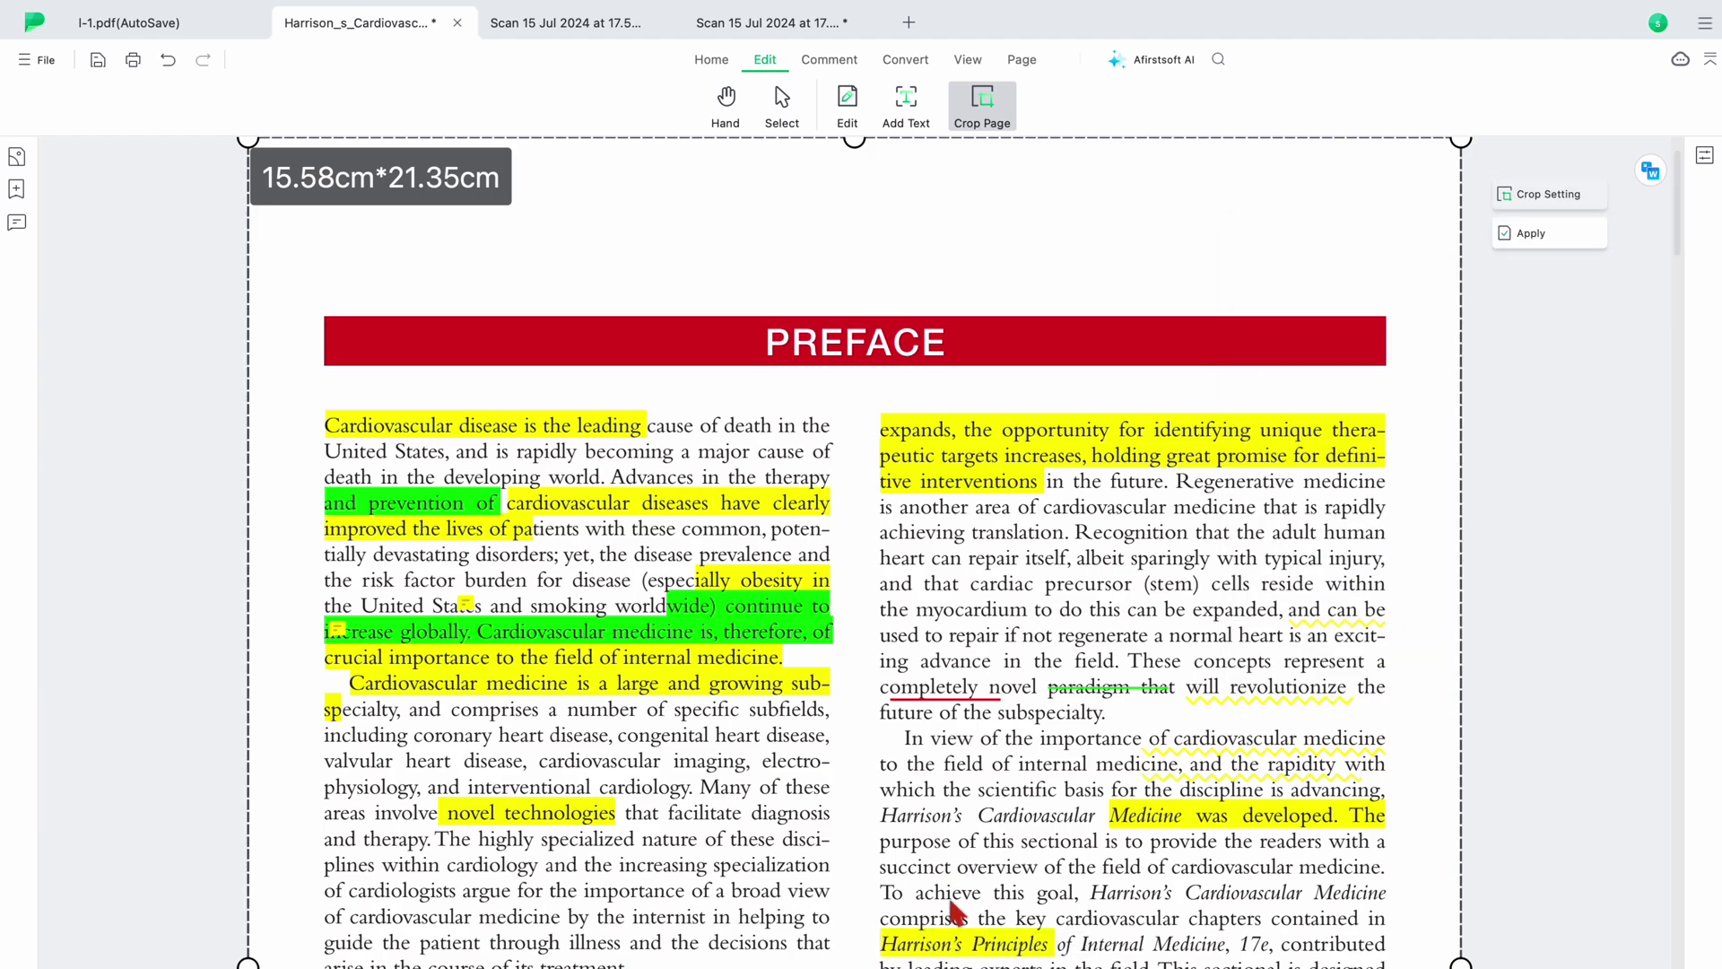
key("super+minus")
key("super+minus")
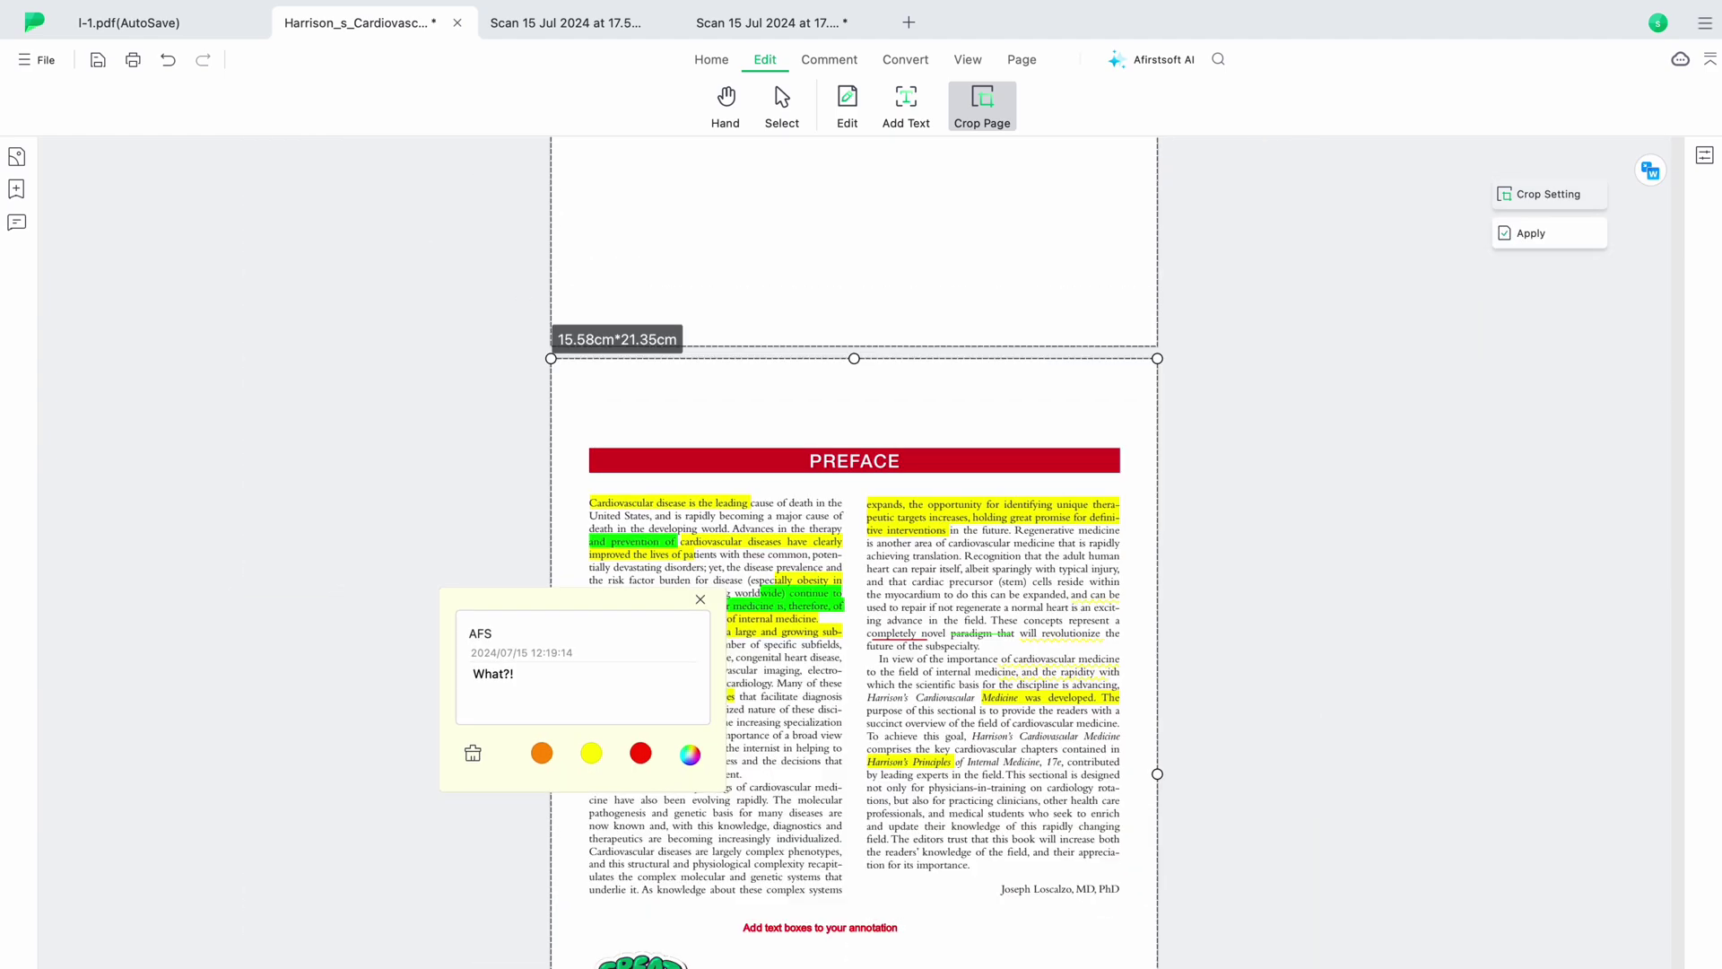
left_click_drag(862, 346, 864, 429)
scroll(863, 440, "down", 5)
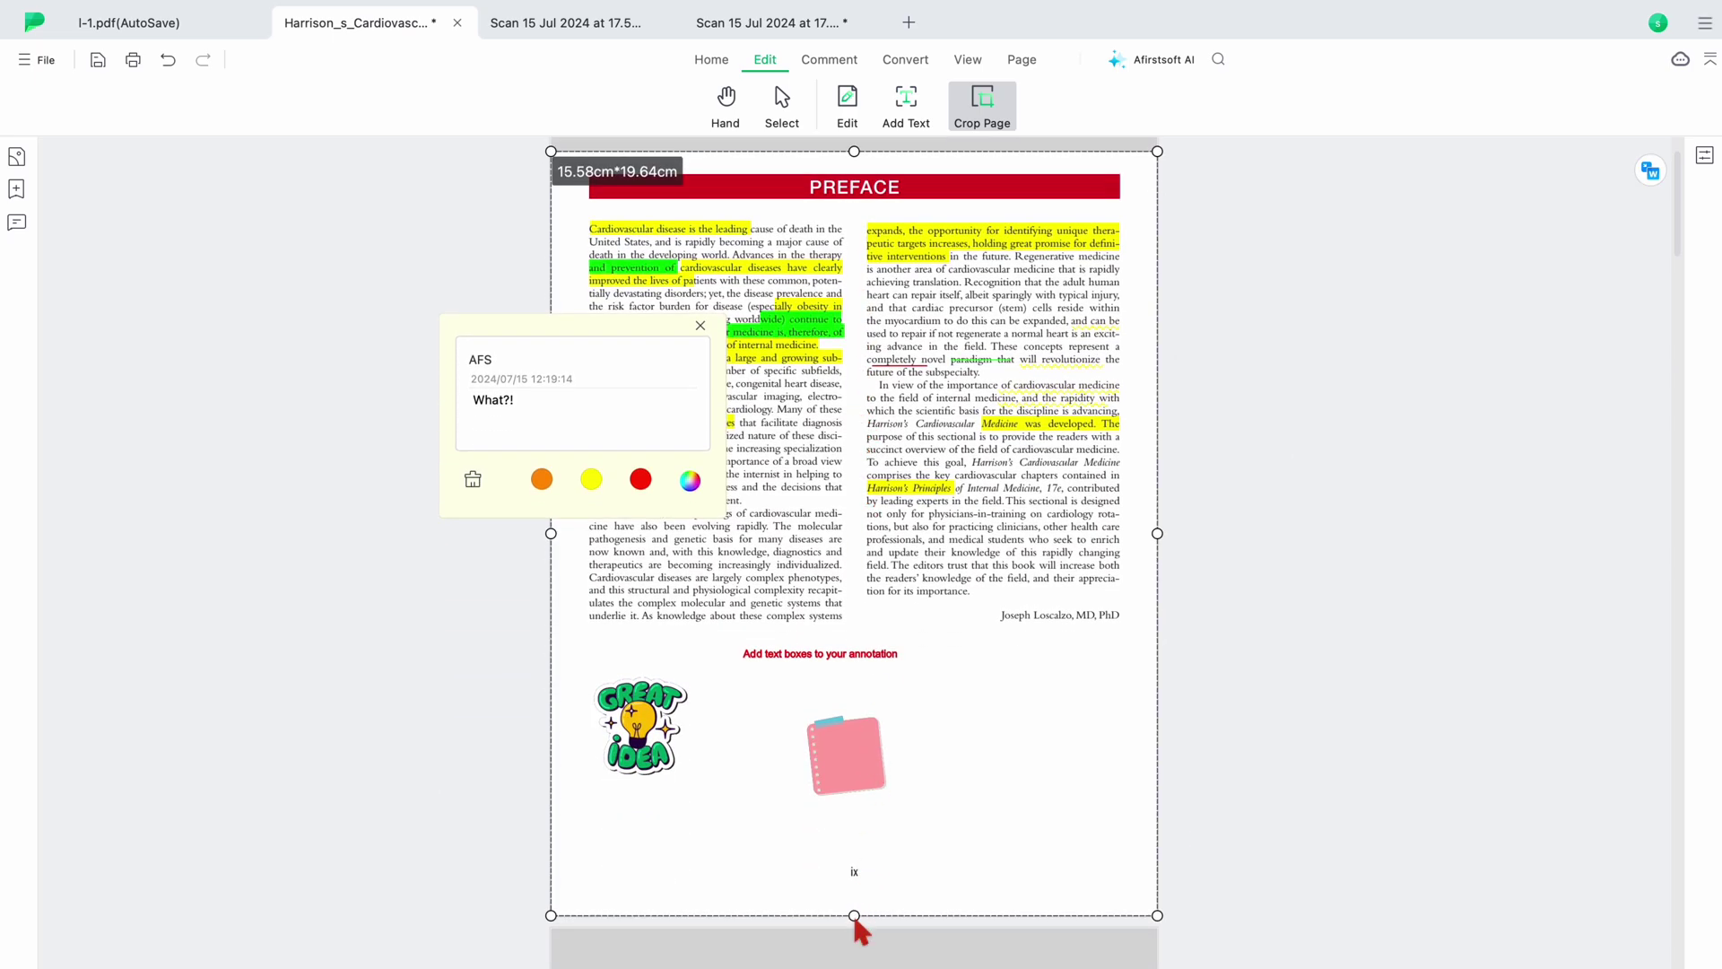
left_click_drag(855, 917, 870, 832)
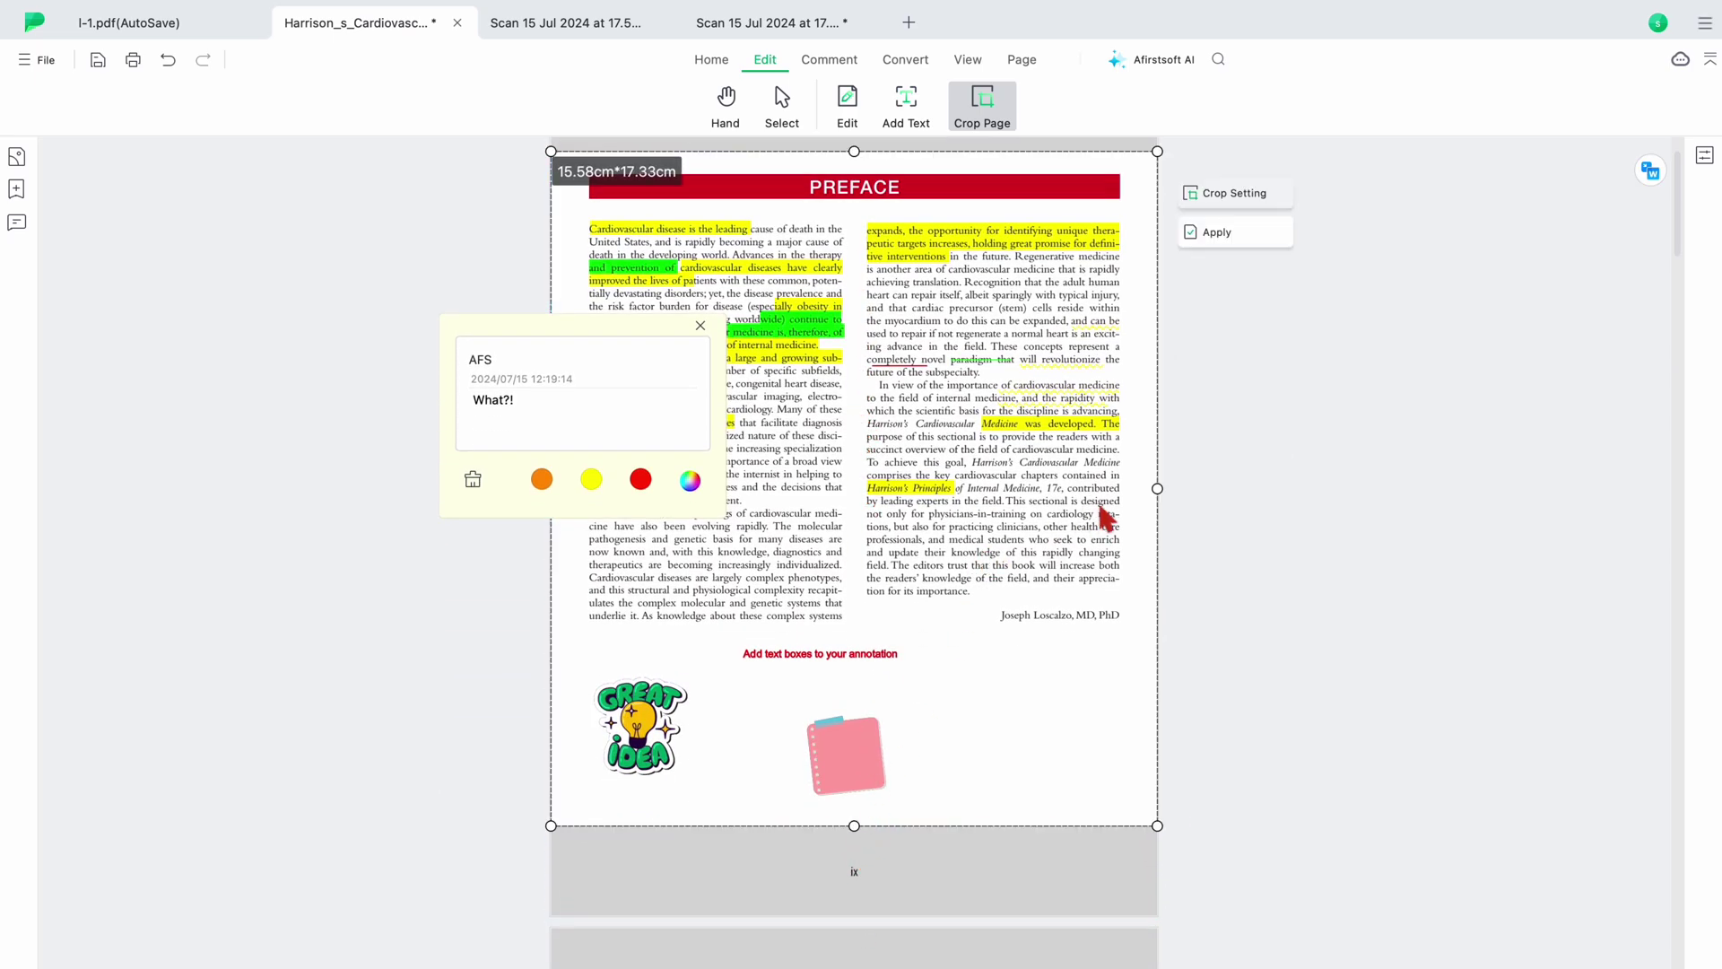
left_click_drag(1158, 488, 1123, 488)
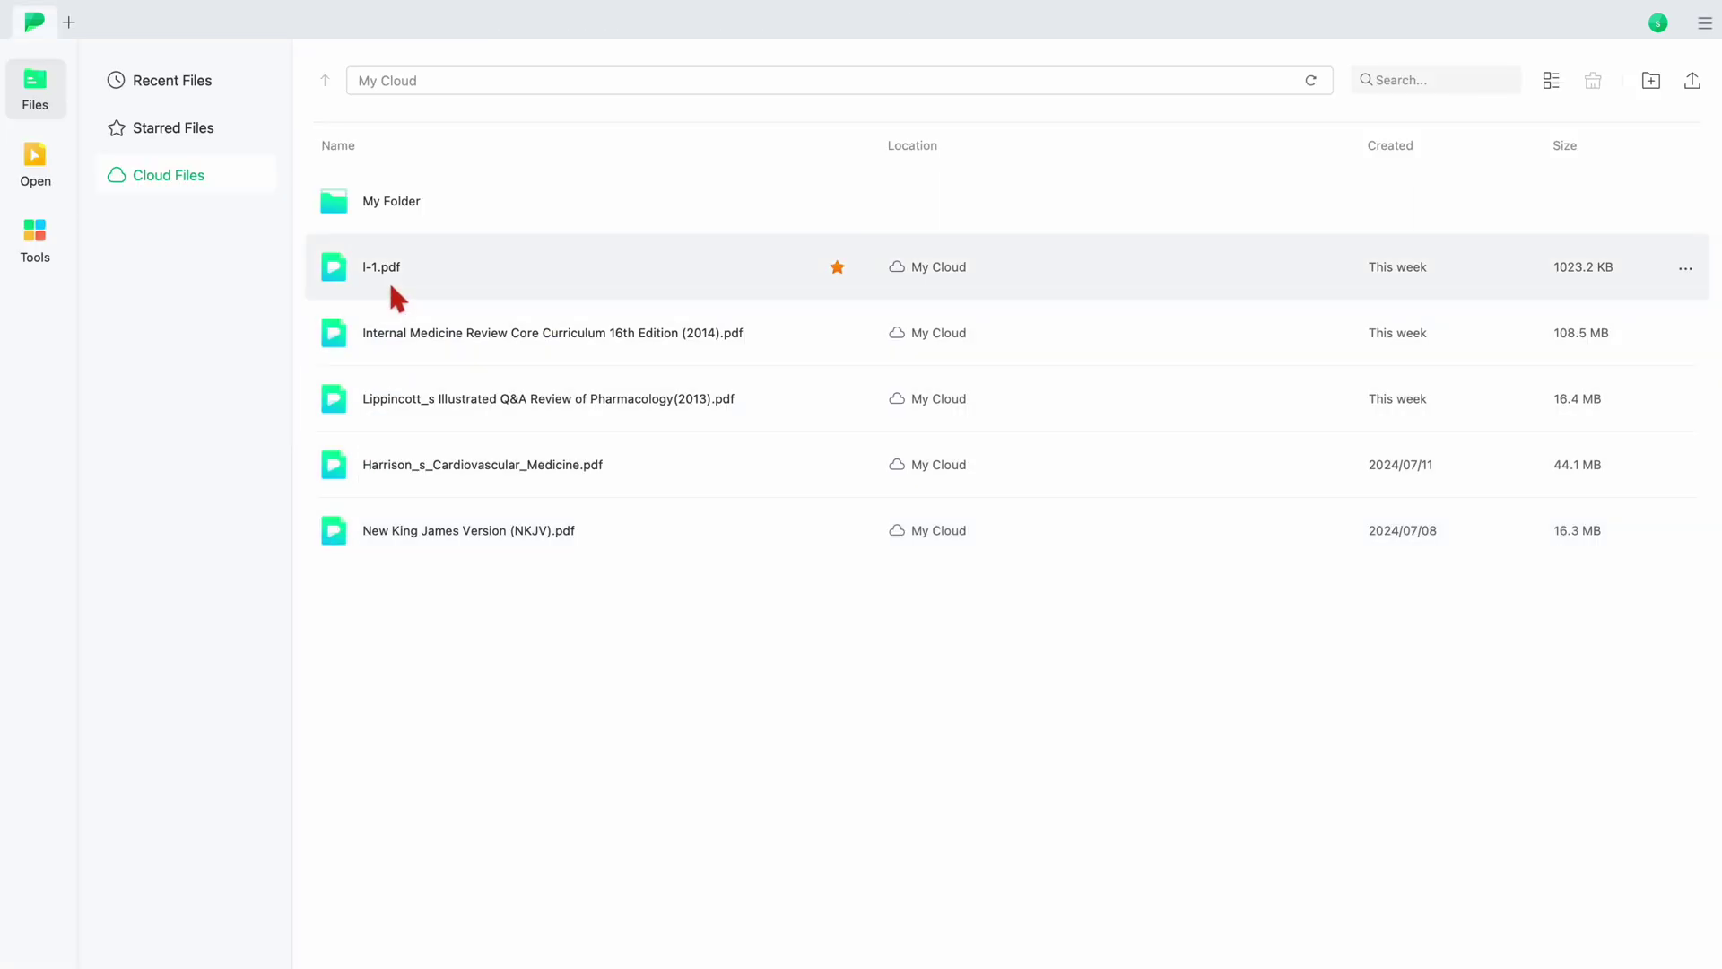
- Open I-1.pdf, the Internal Medicine review and the Lippincott pharmacology PDF, then return to I-1.pdf
double_click(391, 267)
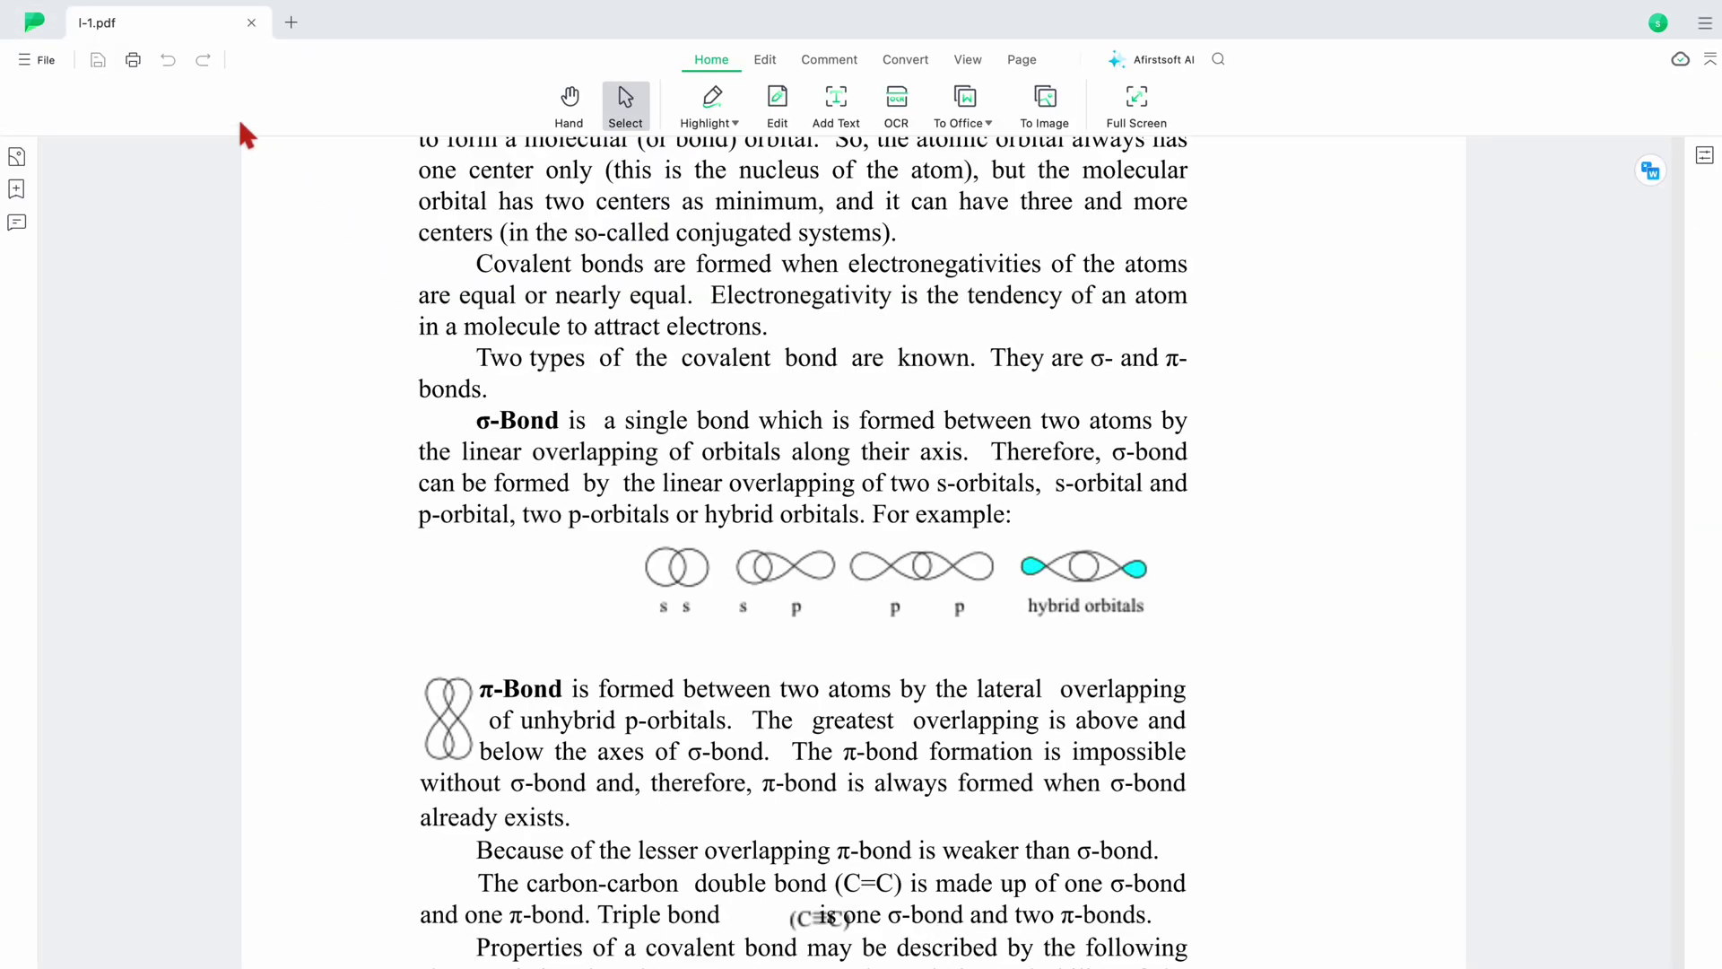
left_click(40, 34)
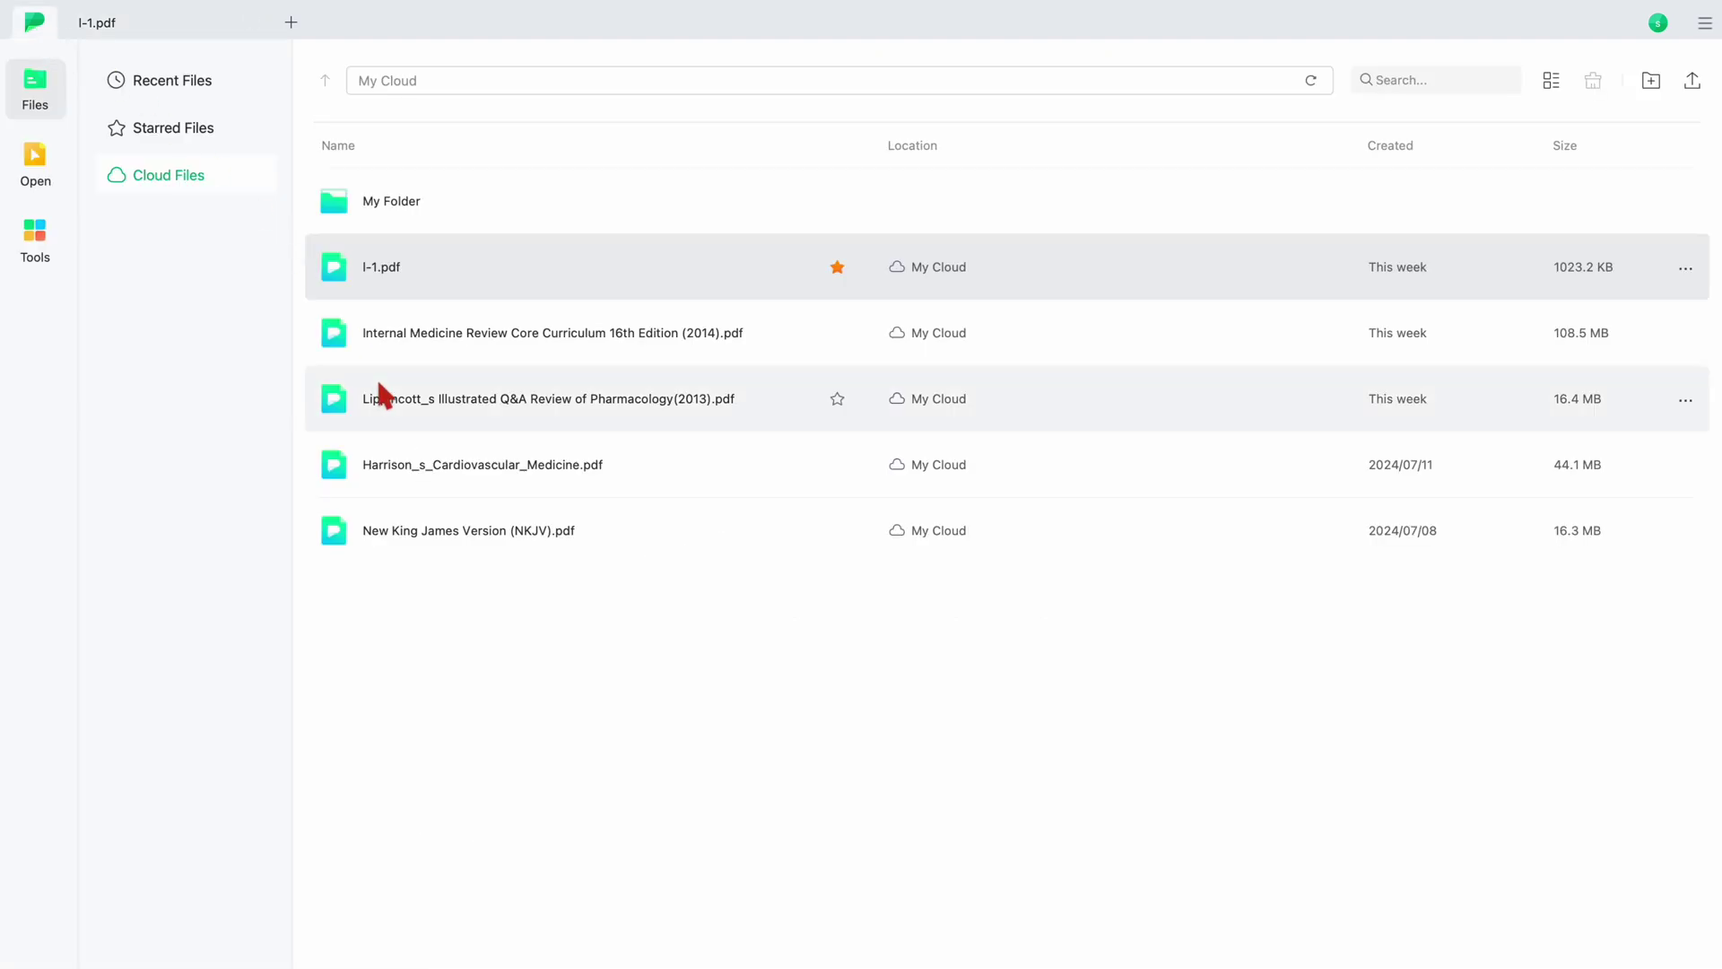
double_click(402, 333)
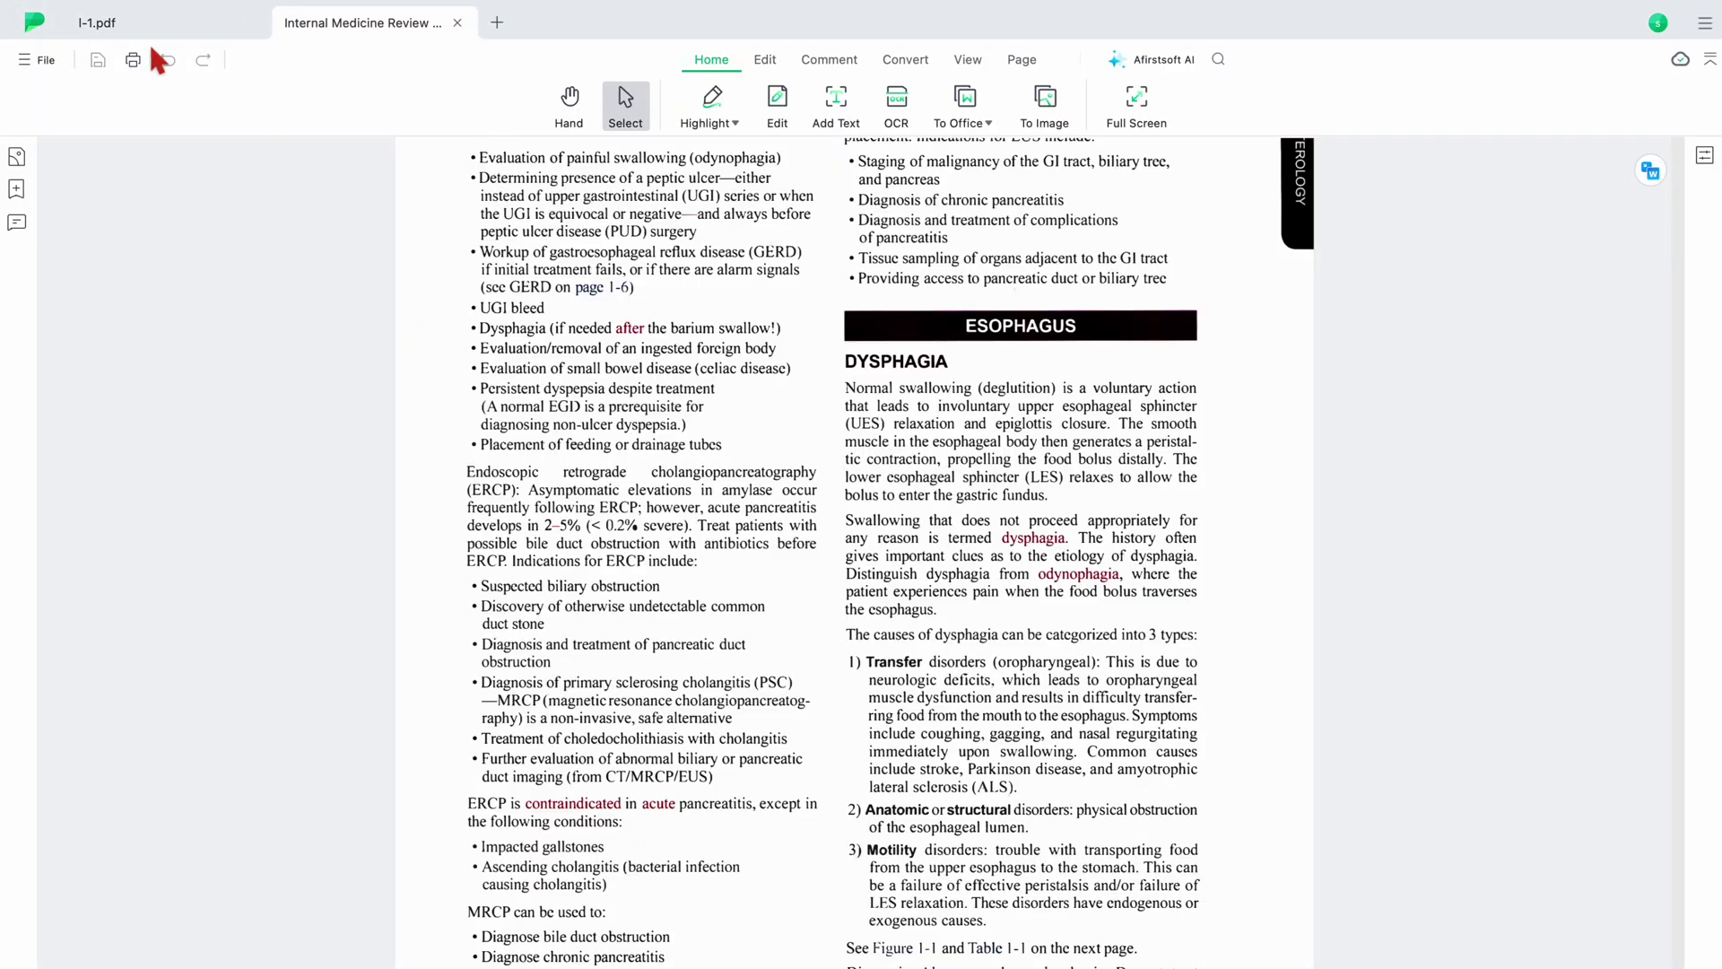
left_click(36, 27)
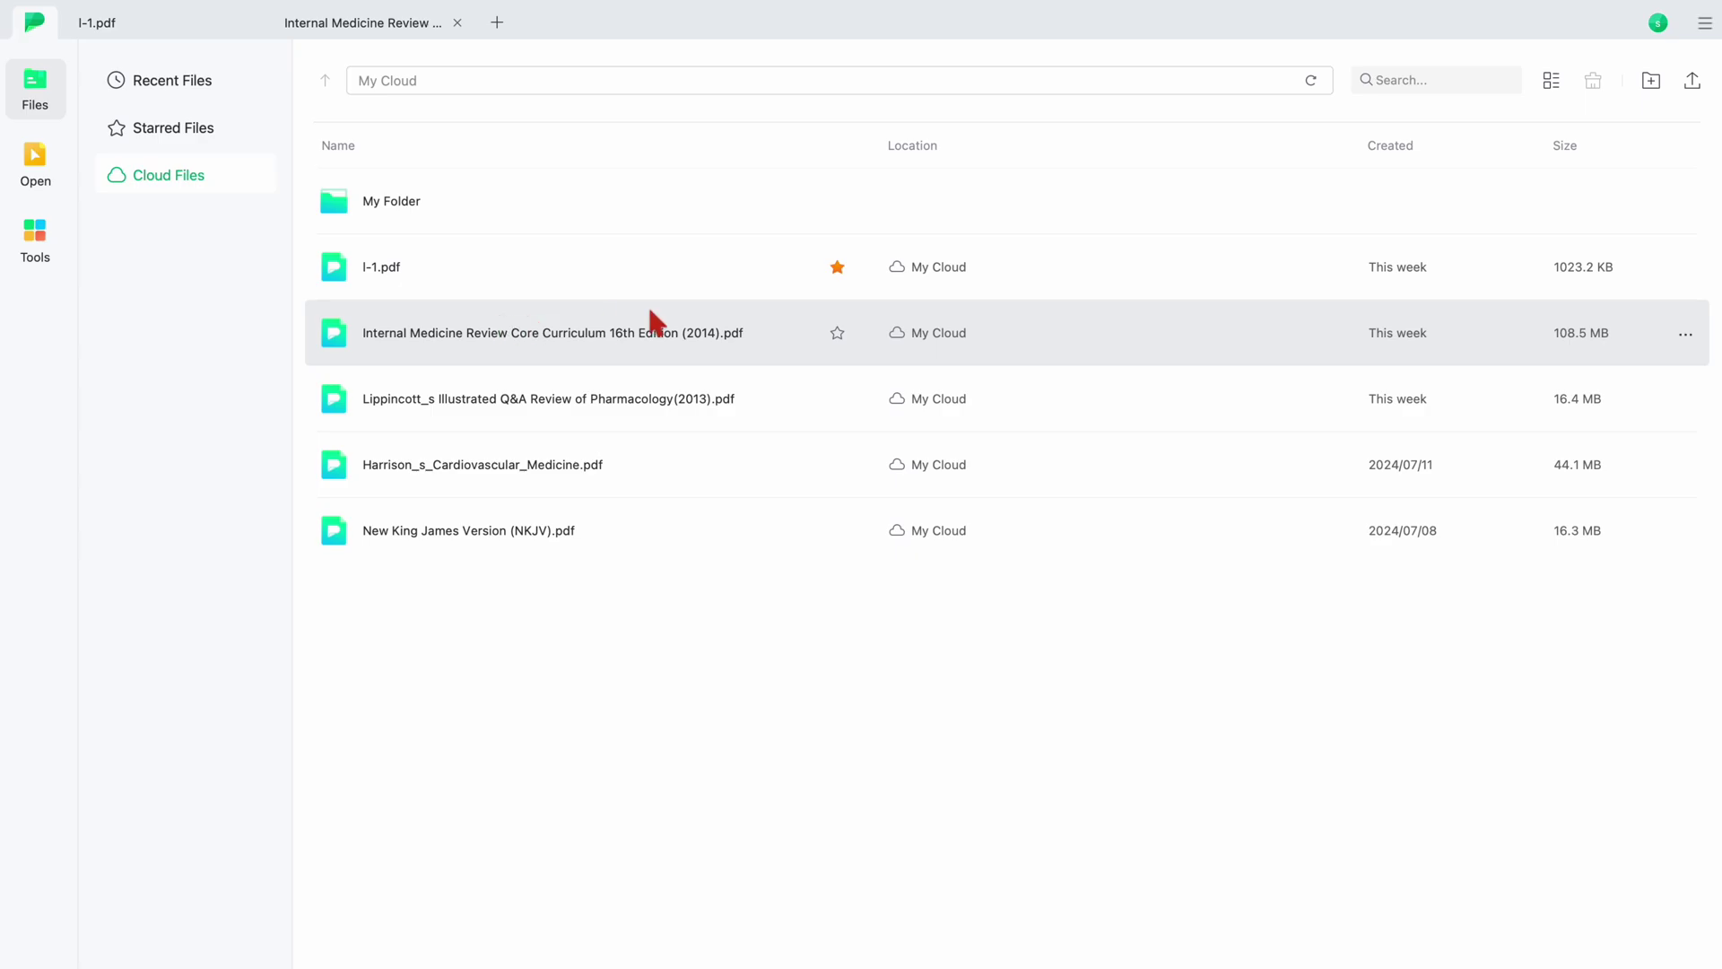
double_click(727, 389)
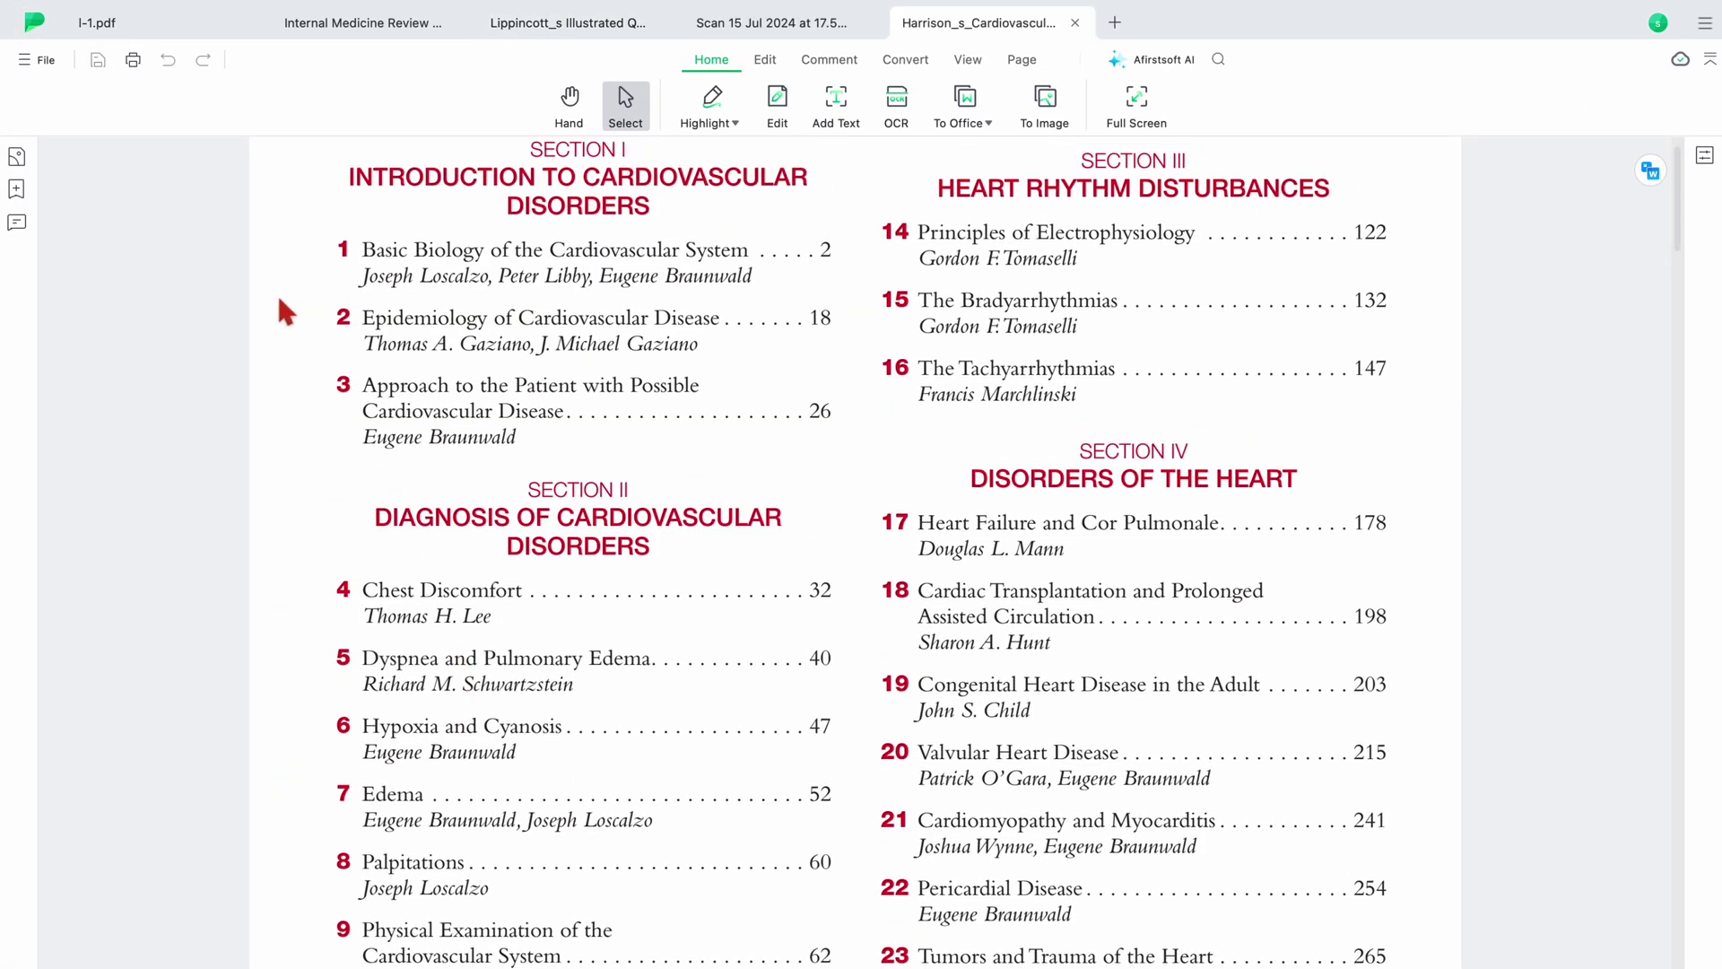
left_click(72, 25)
scroll(507, 395, "up", 5)
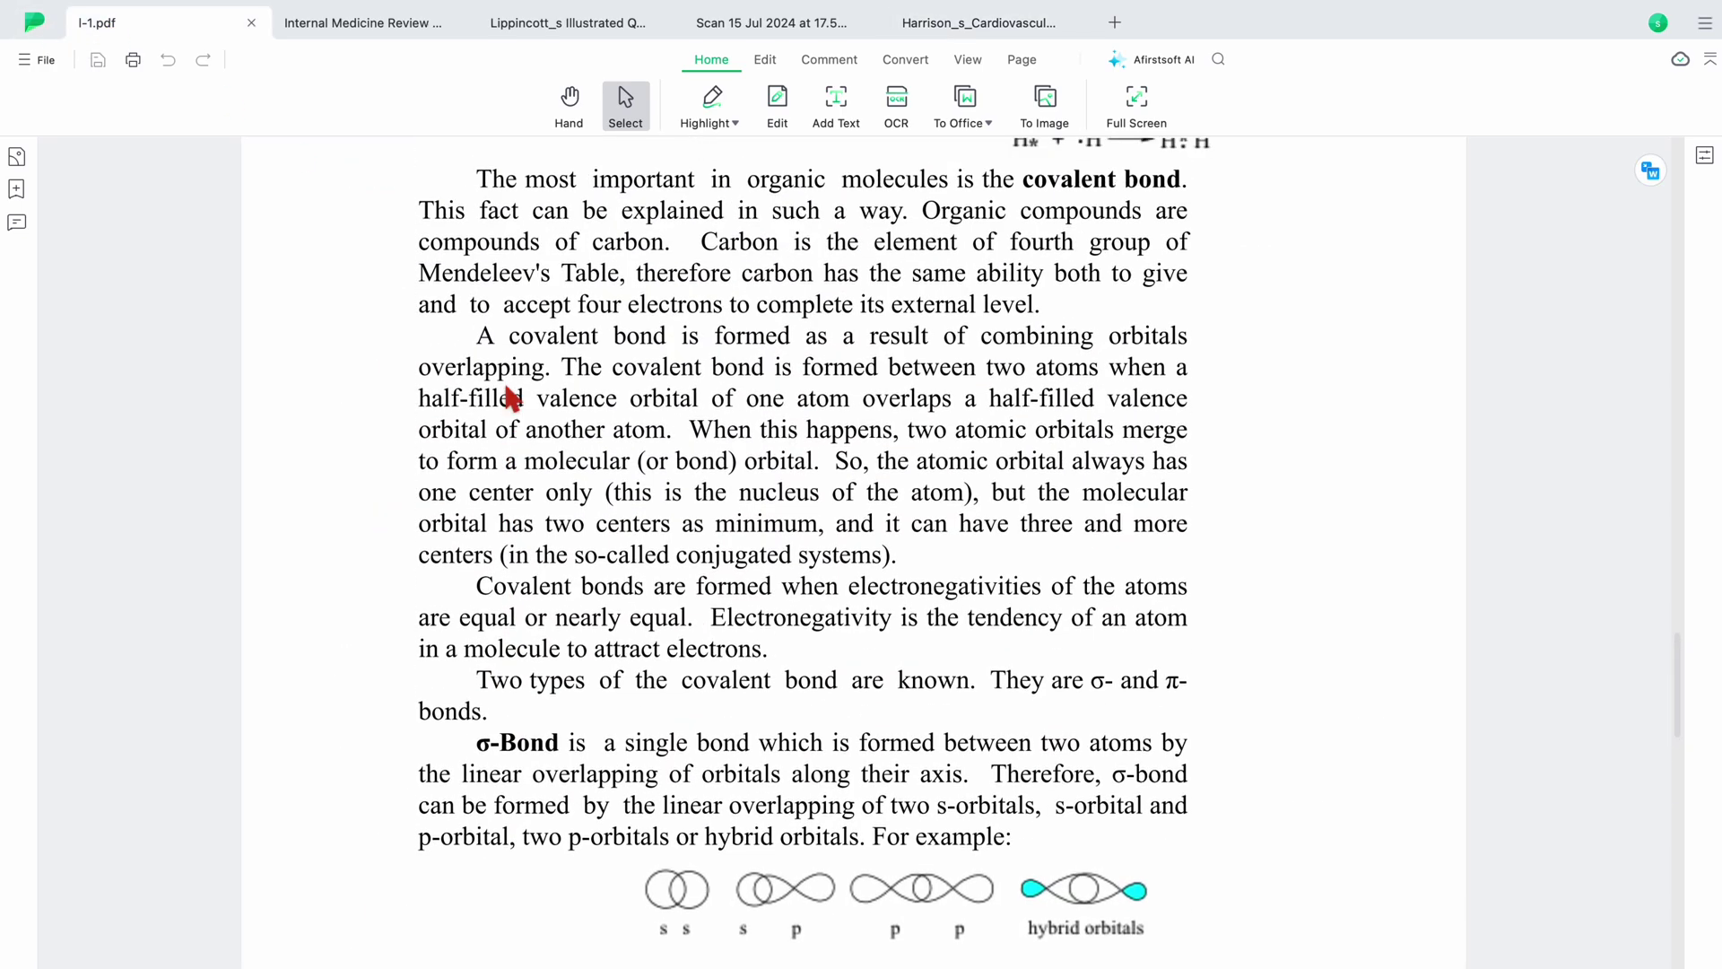
scroll(509, 396, "up", 5)
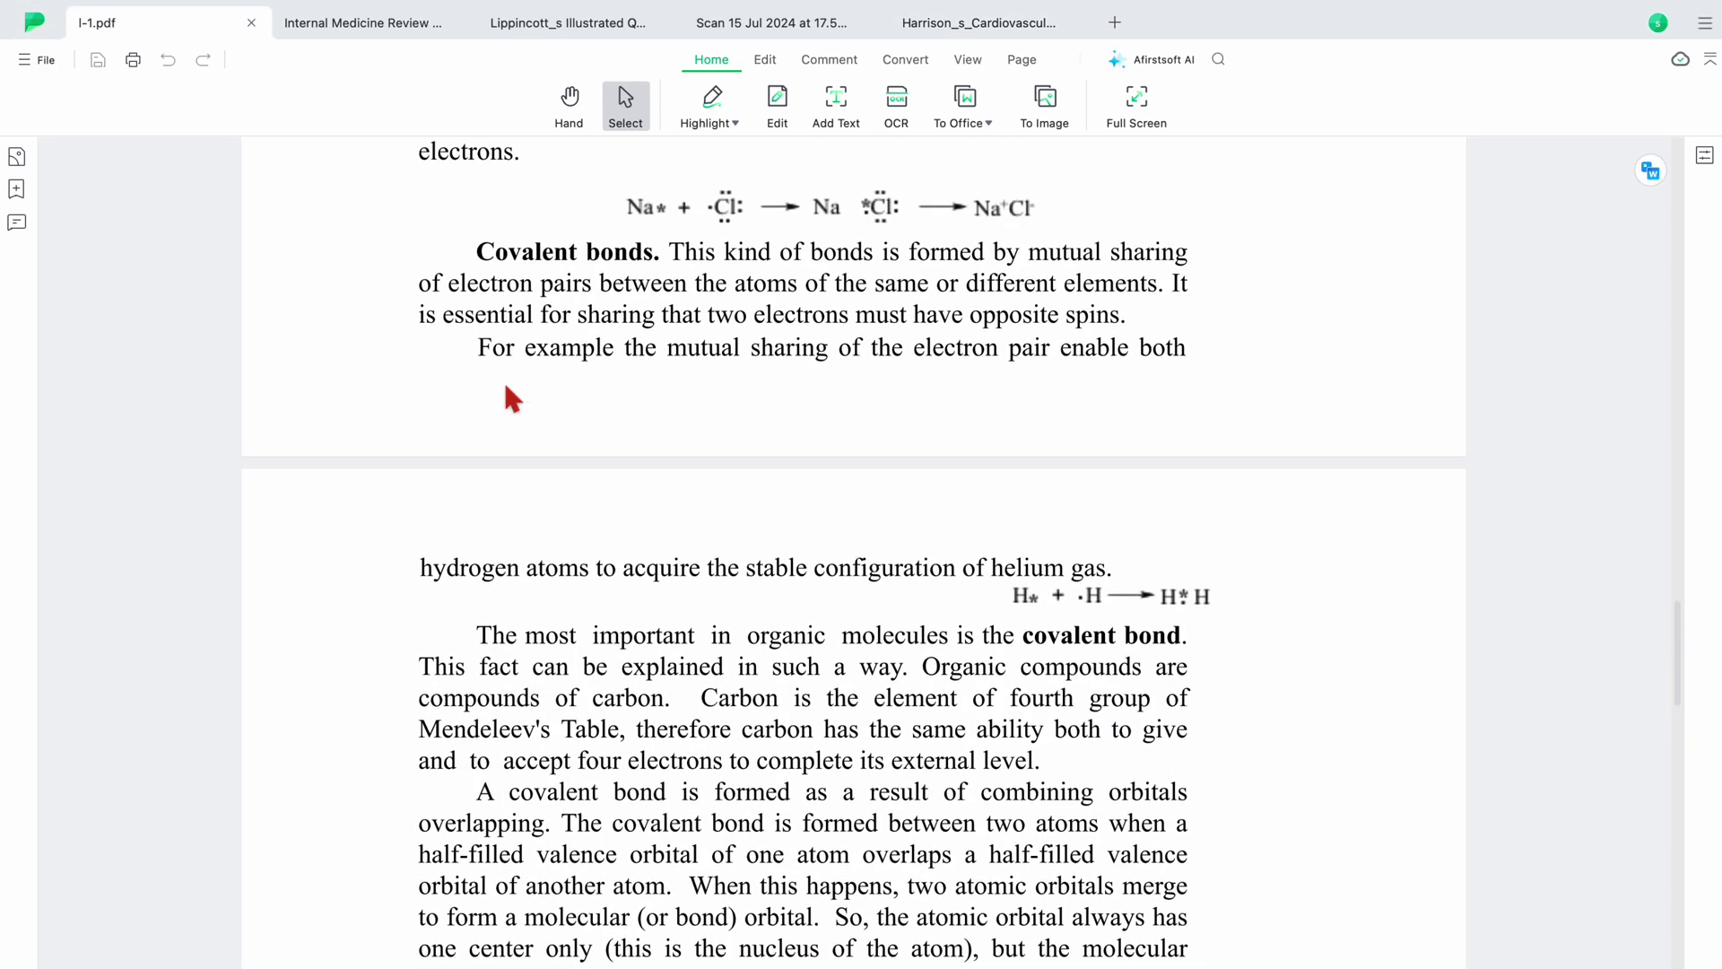